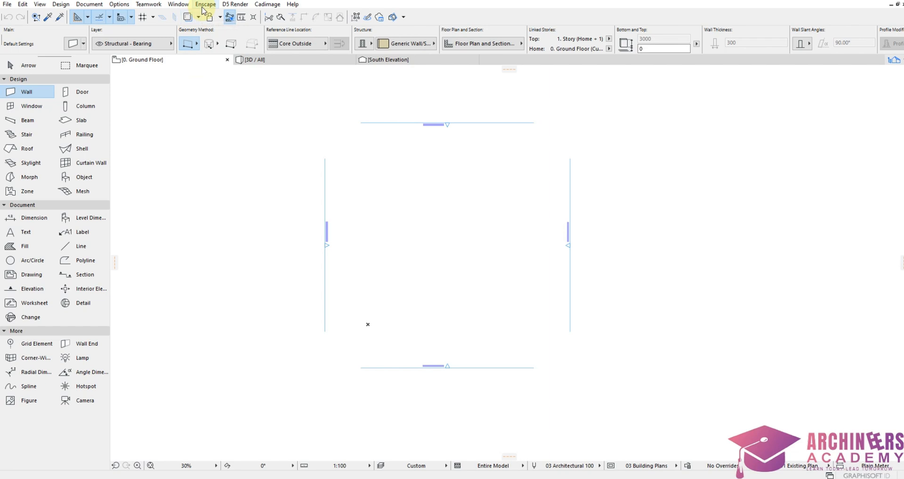
Step: Open the story settings and set the Ground Floor's height to next to 3150
{"action": "key", "text": "ctrl+7"}
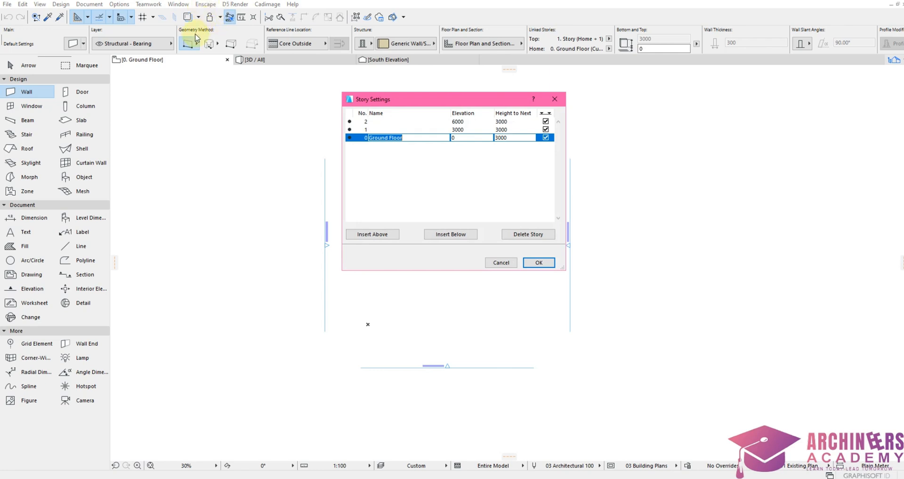
{"action": "left_click", "coordinate": [504, 132]}
{"action": "left_click", "coordinate": [509, 138]}
{"action": "left_click_drag", "start_coordinate": [509, 140], "coordinate": [498, 140]}
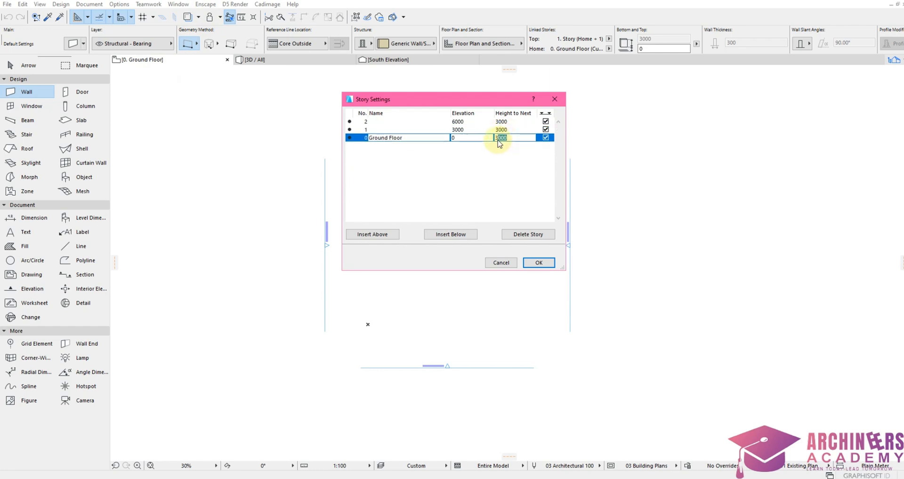
{"action": "type", "text": "450"}
{"action": "key", "text": "Tab"}
Step: Set story 1's height to next to 3150 and apply the story settings
{"action": "left_click", "coordinate": [503, 130]}
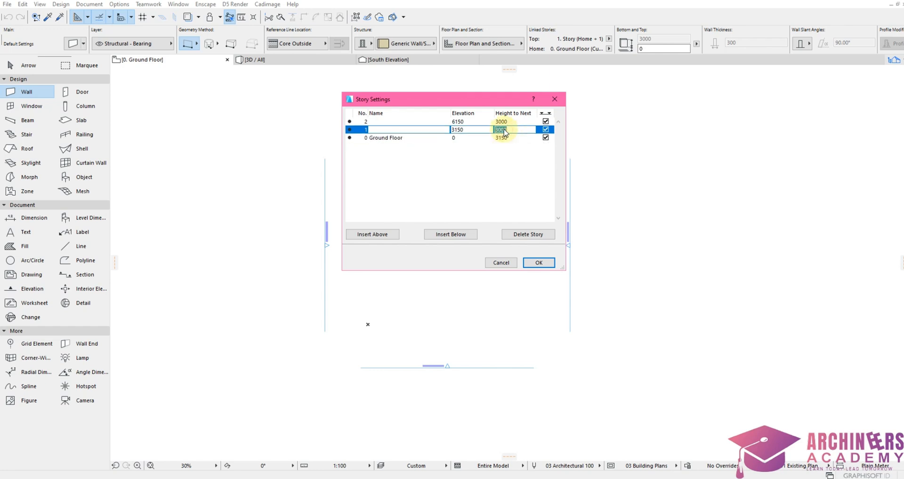
{"action": "type", "text": "3150"}
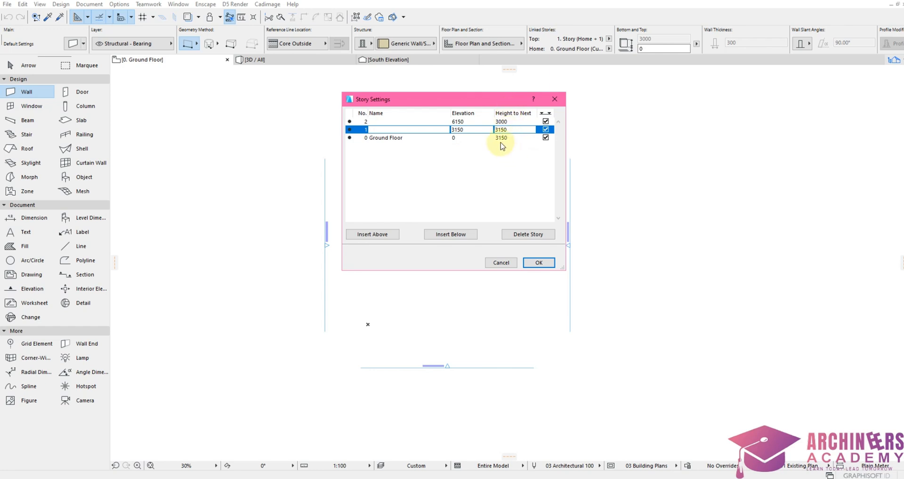
{"action": "key", "text": "Return"}
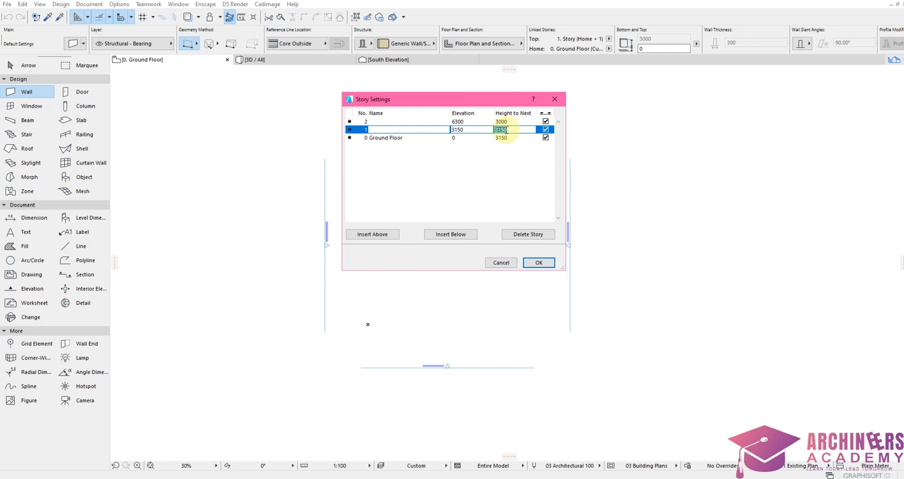
{"action": "left_click", "coordinate": [504, 122]}
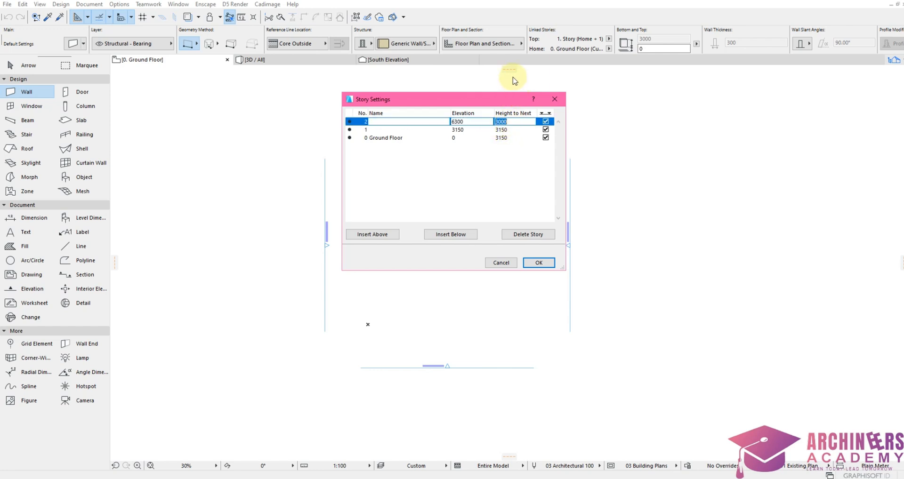
{"action": "left_click", "coordinate": [503, 138]}
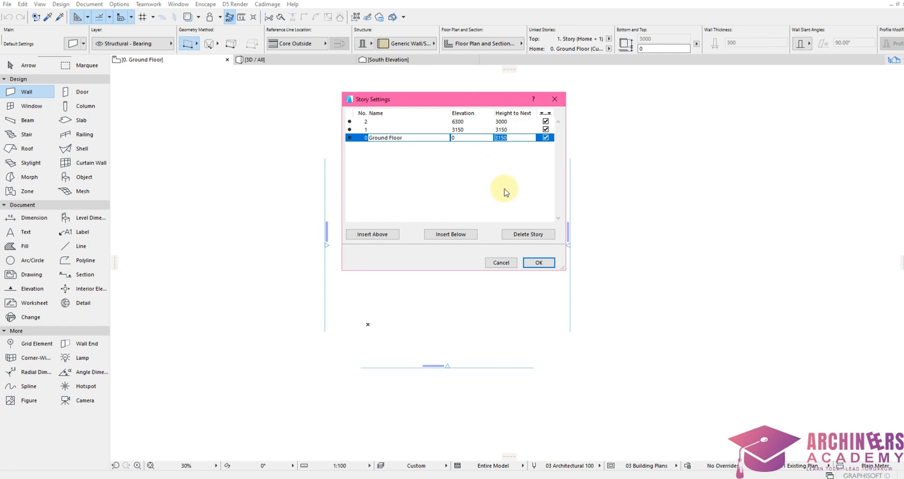
{"action": "left_click", "coordinate": [533, 267]}
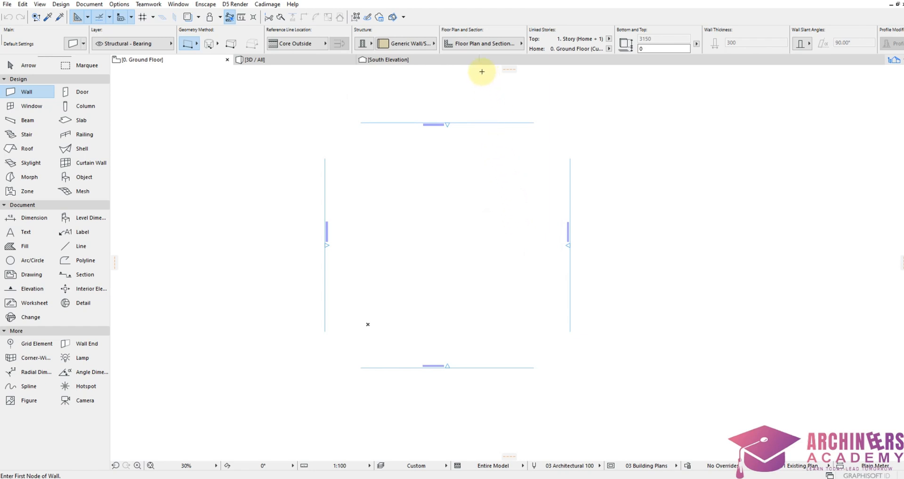
Step: Open the default wall settings and set the top offset to the top linked story to -150
{"action": "double_click", "coordinate": [26, 92]}
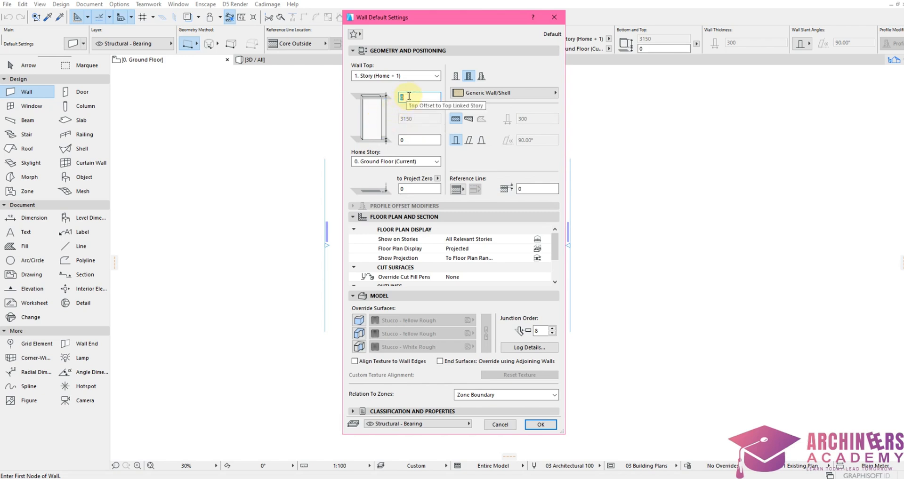
{"action": "type", "text": "1"}
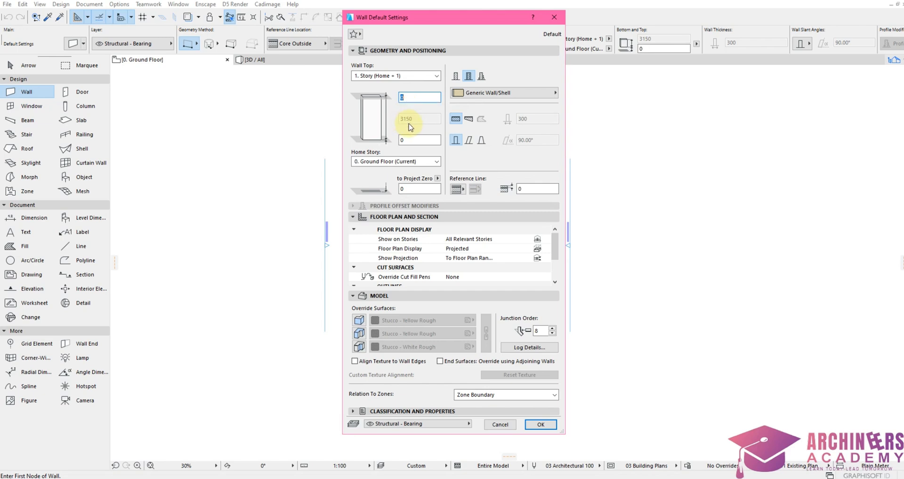
{"action": "type", "text": "50"}
{"action": "type", "text": "-"}
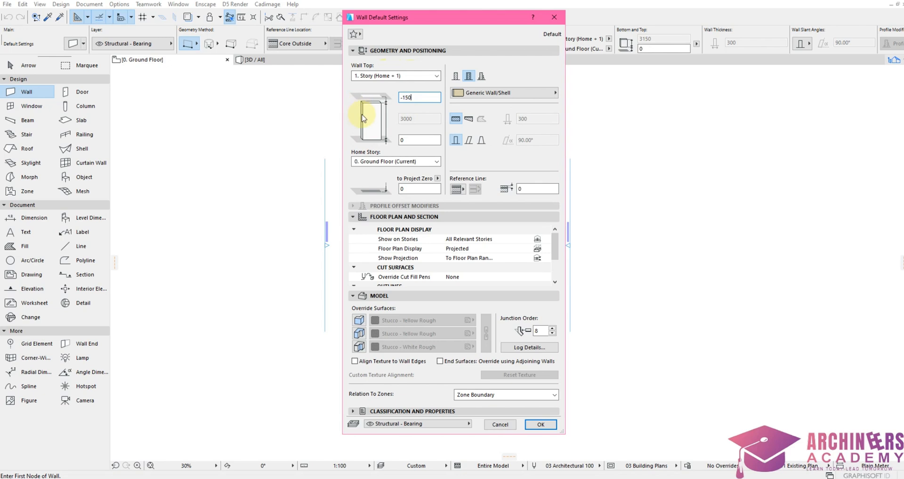
Step: Give the default wall a basic structure, a thickness of 225 and a center reference line
{"action": "left_click", "coordinate": [455, 79]}
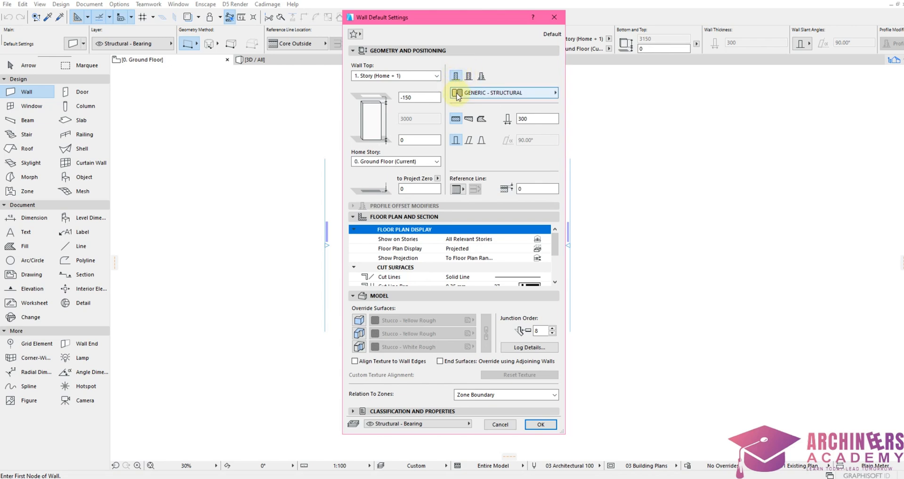
{"action": "left_click", "coordinate": [528, 119]}
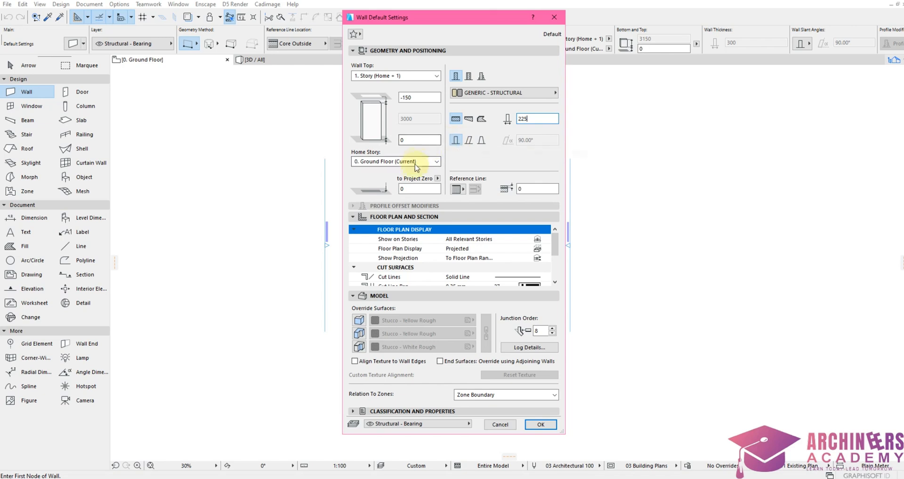
{"action": "left_click", "coordinate": [455, 190]}
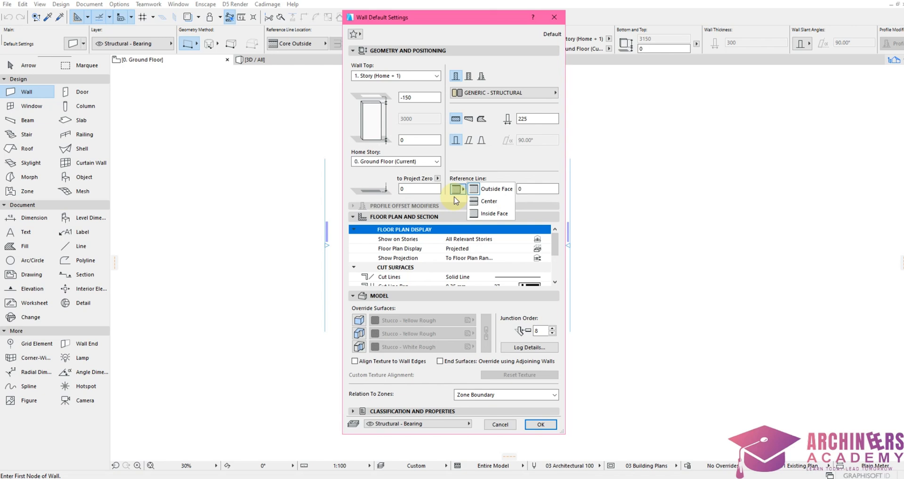
{"action": "left_click", "coordinate": [487, 206]}
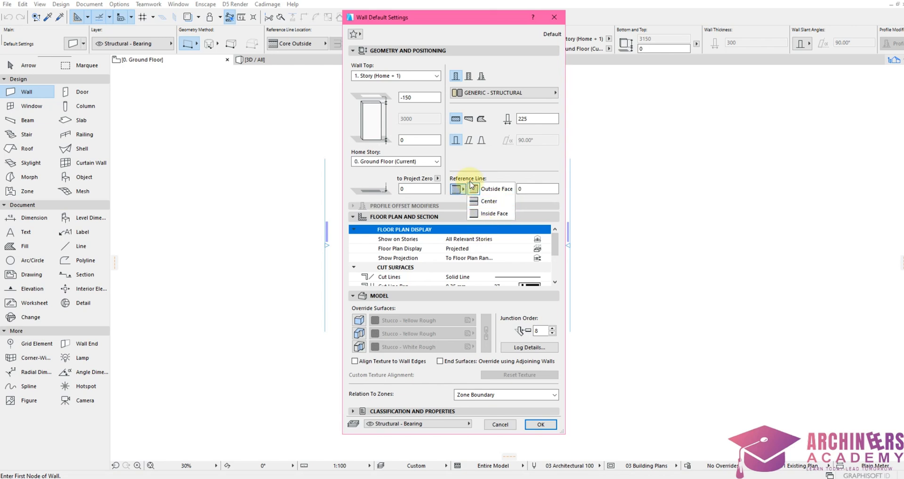
{"action": "left_click", "coordinate": [490, 206]}
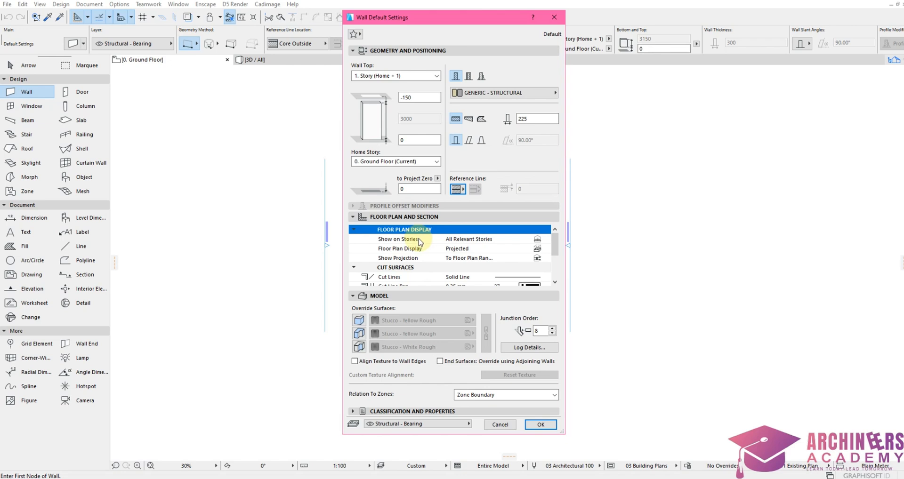
Step: Enable the surface overrides for all three surfaces of the default wall
{"action": "scroll", "coordinate": [424, 245], "scroll_direction": "down", "scroll_amount": 1}
{"action": "scroll", "coordinate": [447, 252], "scroll_direction": "up", "scroll_amount": 1}
{"action": "scroll", "coordinate": [424, 258], "scroll_direction": "down", "scroll_amount": 3}
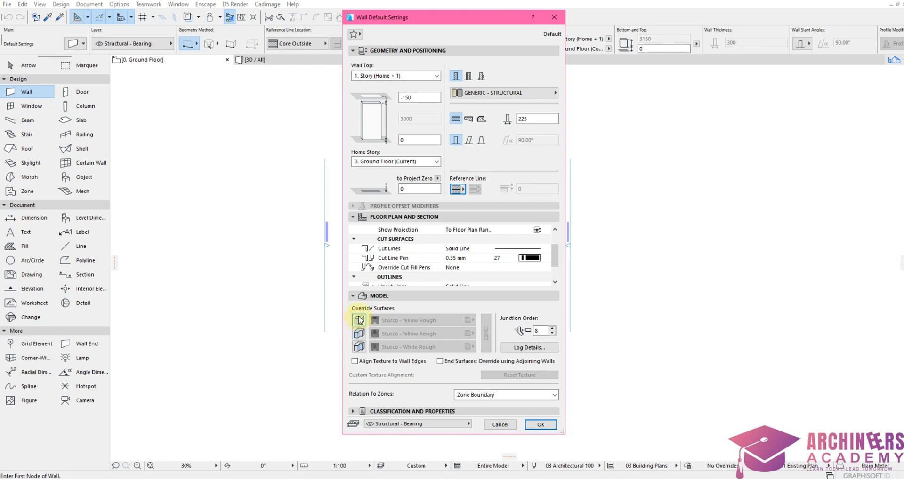
{"action": "left_click", "coordinate": [359, 321]}
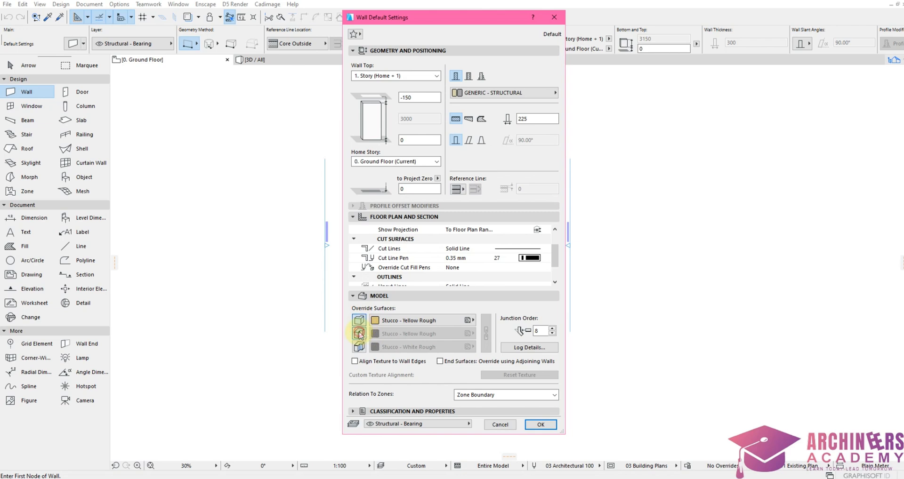
{"action": "left_click", "coordinate": [359, 334]}
{"action": "left_click", "coordinate": [359, 347]}
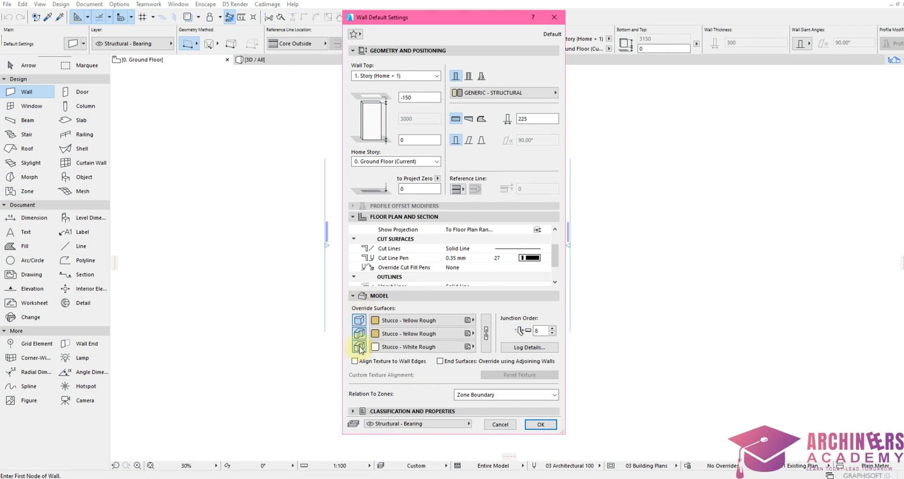
Step: Set all three override surfaces to Brick - White Natural and apply the wall defaults
{"action": "left_click", "coordinate": [415, 321]}
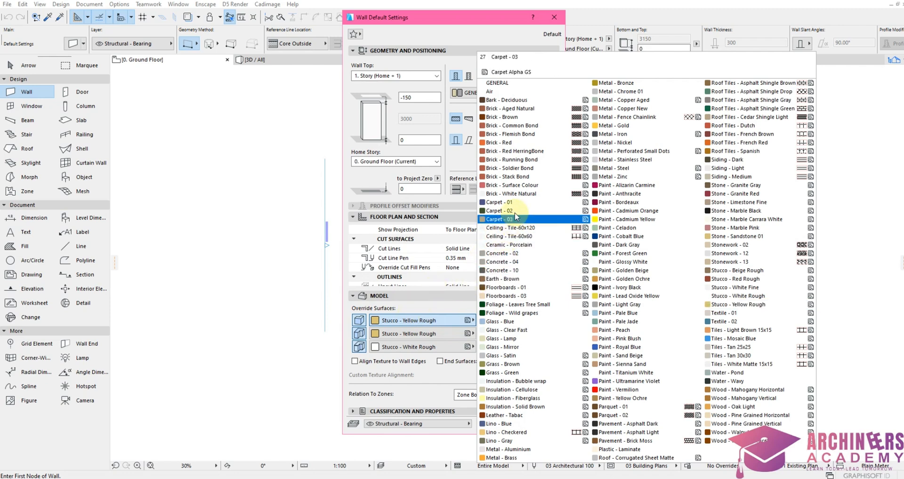
{"action": "left_click", "coordinate": [518, 194]}
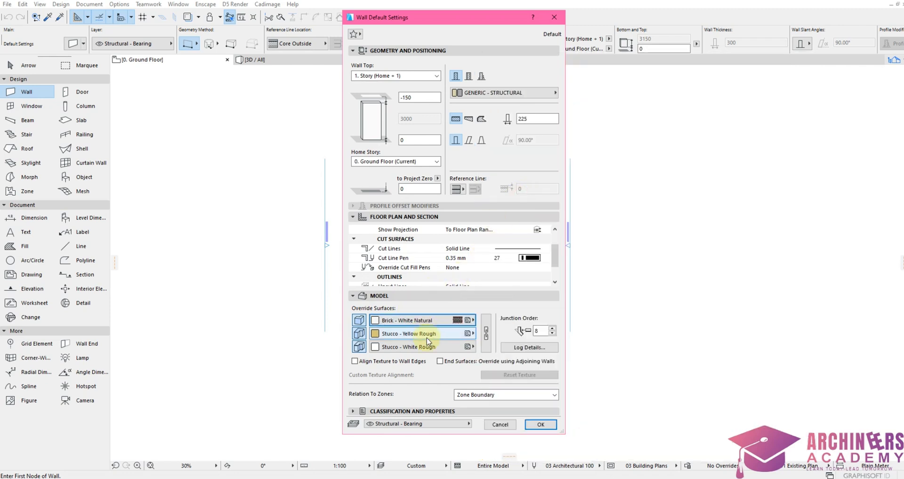
{"action": "left_click", "coordinate": [427, 332]}
{"action": "left_click", "coordinate": [527, 196]}
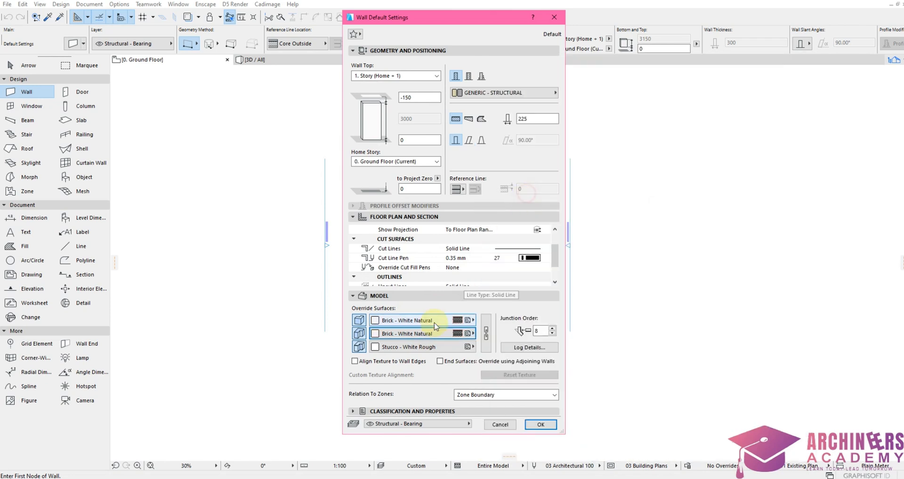
{"action": "left_click", "coordinate": [415, 348]}
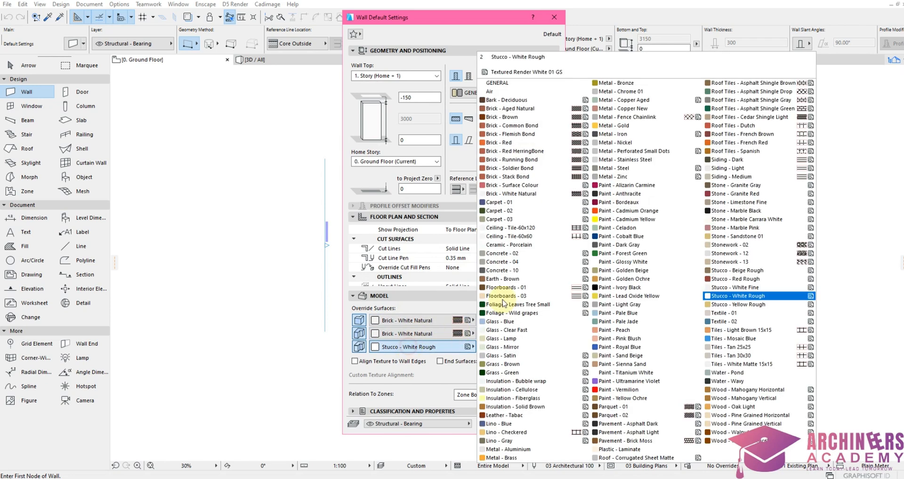
{"action": "left_click", "coordinate": [529, 193]}
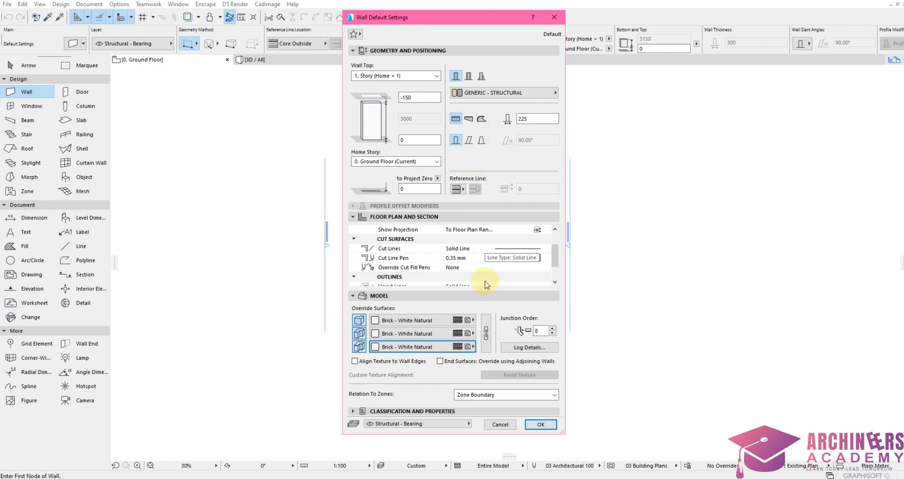
{"action": "left_click", "coordinate": [541, 424]}
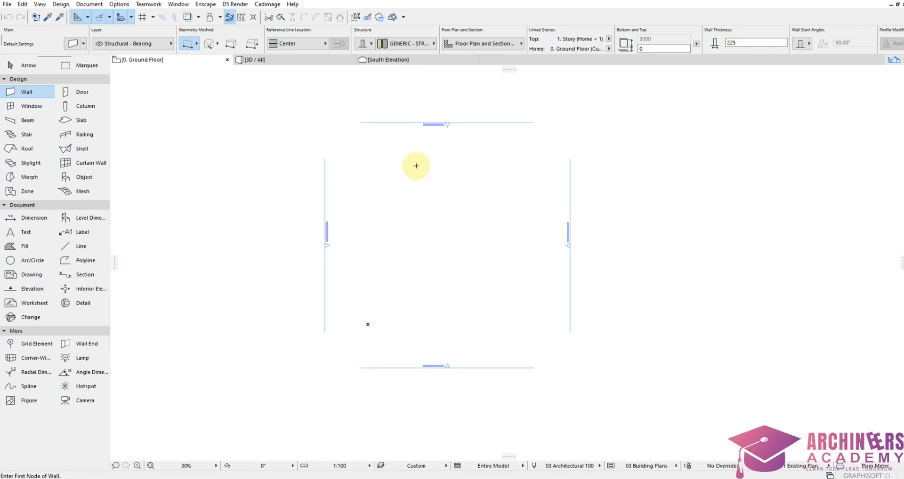
Step: Draw a long vertical wall on the west side of the ground floor plan, inside the elevation markers
{"action": "scroll", "coordinate": [372, 204], "scroll_direction": "down", "scroll_amount": 3}
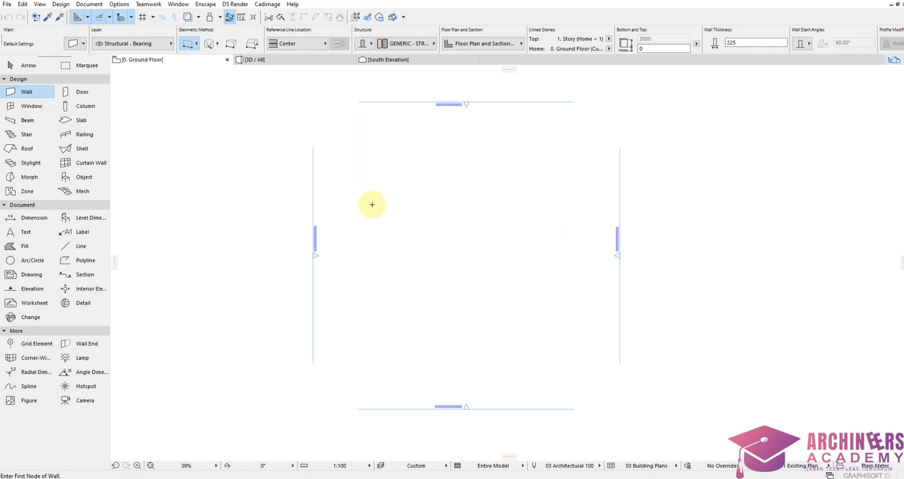
{"action": "scroll", "coordinate": [370, 286], "scroll_direction": "down", "scroll_amount": 3}
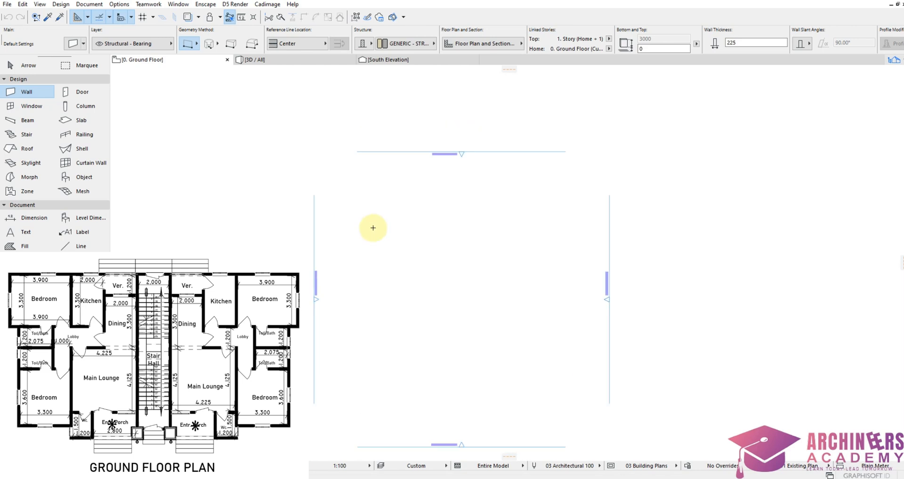
{"action": "scroll", "coordinate": [371, 228], "scroll_direction": "up", "scroll_amount": 2}
{"action": "scroll", "coordinate": [330, 188], "scroll_direction": "up", "scroll_amount": 3}
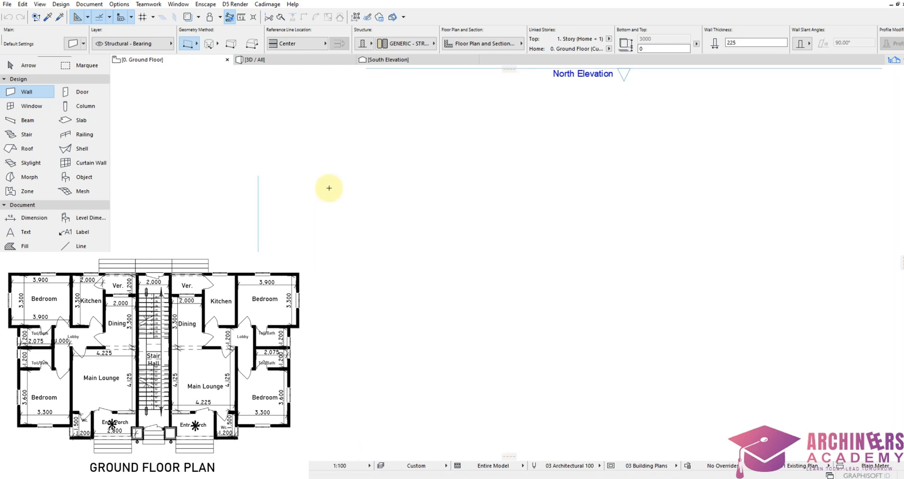
{"action": "left_click", "coordinate": [322, 162]}
{"action": "scroll", "coordinate": [329, 213], "scroll_direction": "down", "scroll_amount": 2}
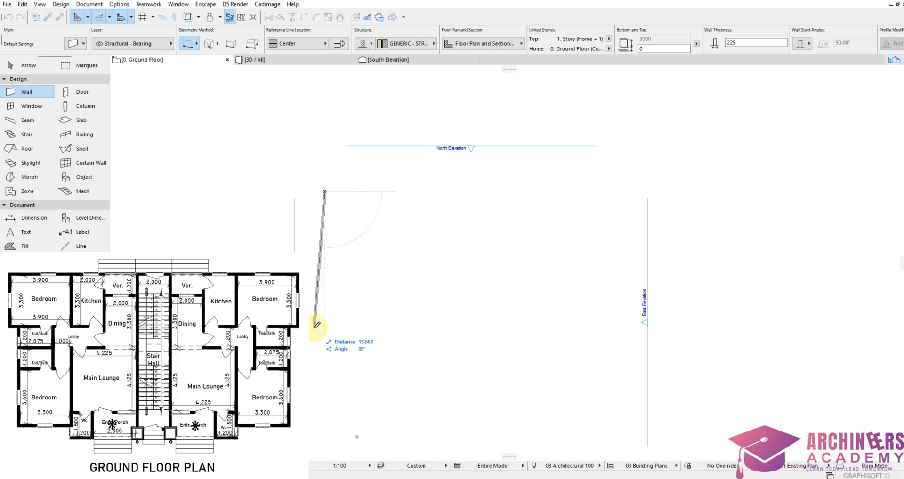
{"action": "left_click", "coordinate": [334, 373]}
Step: Draw a long horizontal wall along the north side, crossing the vertical wall near its upper end
{"action": "scroll", "coordinate": [315, 179], "scroll_direction": "up", "scroll_amount": 2}
{"action": "left_click", "coordinate": [302, 175]}
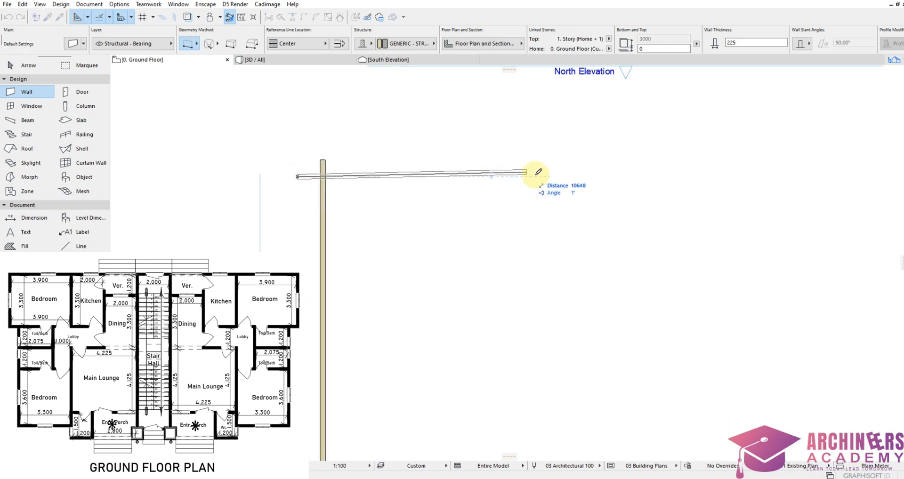
{"action": "scroll", "coordinate": [528, 184], "scroll_direction": "down", "scroll_amount": 2}
{"action": "left_click", "coordinate": [652, 177]}
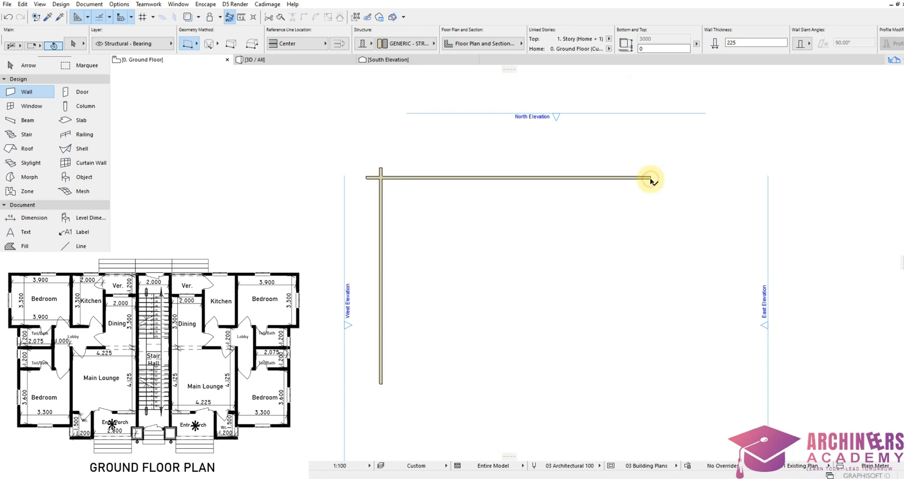
Step: Trim both wall ends that project beyond the crossing to form a clean northwest corner
{"action": "scroll", "coordinate": [377, 177], "scroll_direction": "up", "scroll_amount": 2}
{"action": "scroll", "coordinate": [370, 180], "scroll_direction": "up", "scroll_amount": 1}
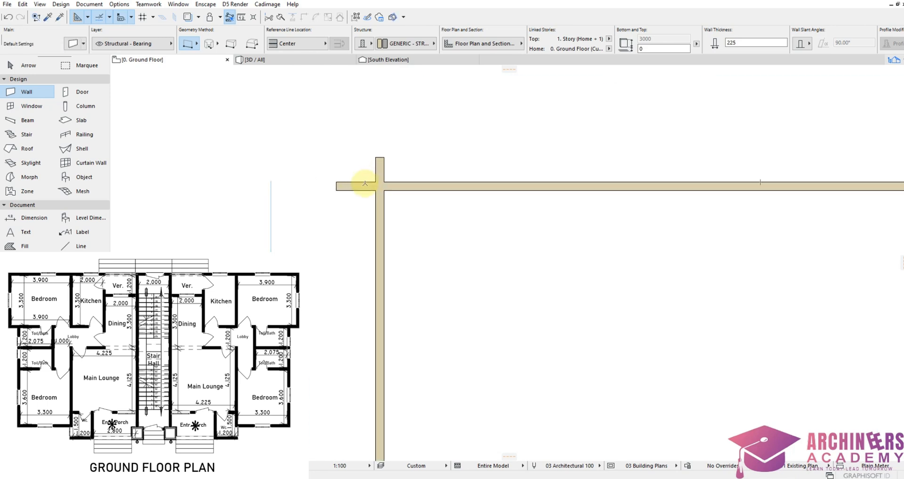
{"action": "left_click", "coordinate": [359, 187], "text": "ctrl"}
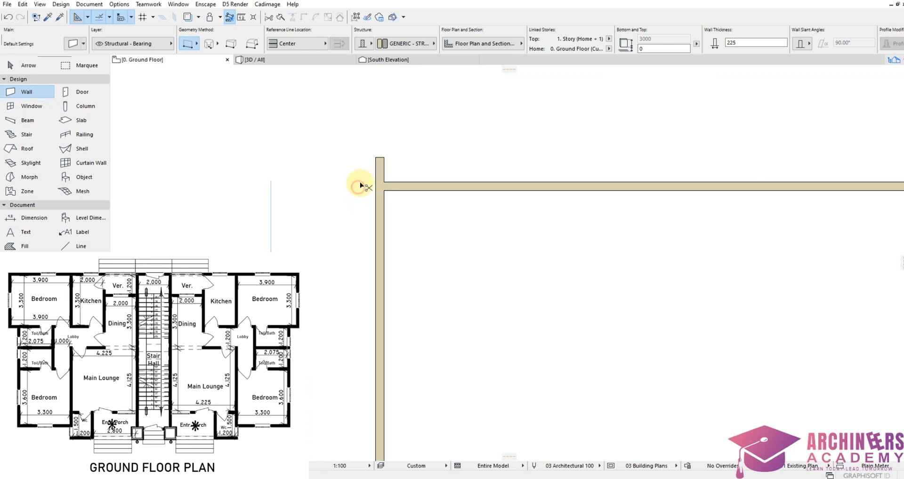
{"action": "left_click", "coordinate": [380, 167], "text": "ctrl"}
{"action": "scroll", "coordinate": [356, 182], "scroll_direction": "down", "scroll_amount": 2}
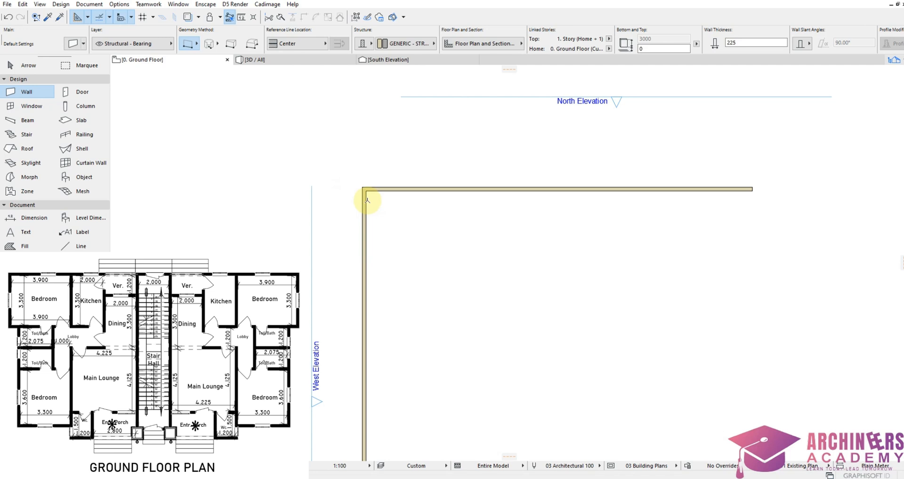
{"action": "scroll", "coordinate": [368, 202], "scroll_direction": "up", "scroll_amount": 2}
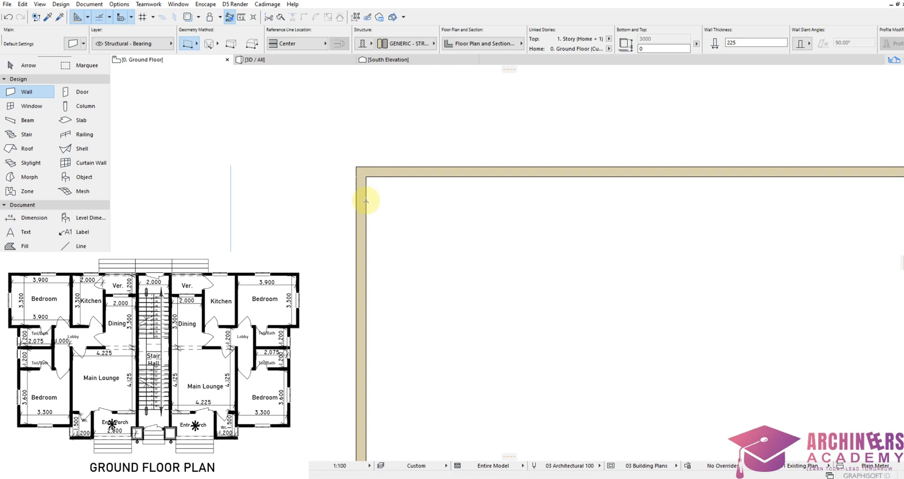
Step: Delete the two walls that meet at the northwest corner
{"action": "scroll", "coordinate": [367, 197], "scroll_direction": "down", "scroll_amount": 3}
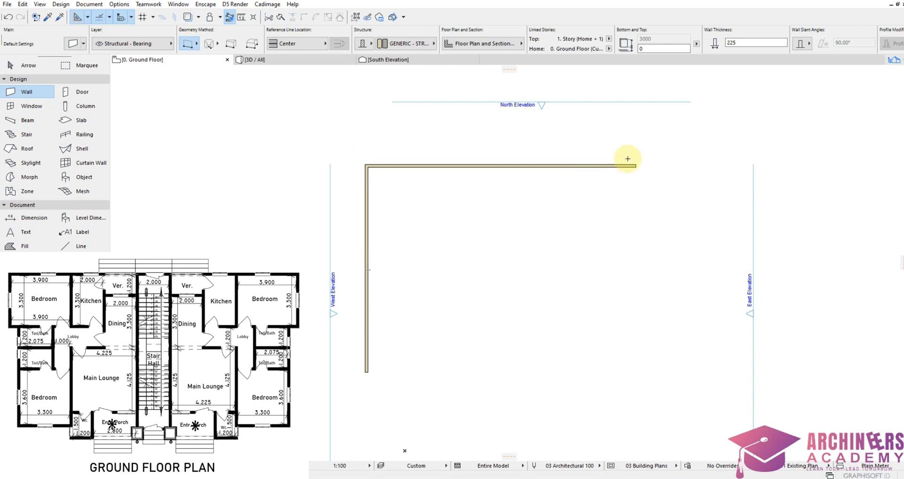
{"action": "scroll", "coordinate": [349, 173], "scroll_direction": "up", "scroll_amount": 2}
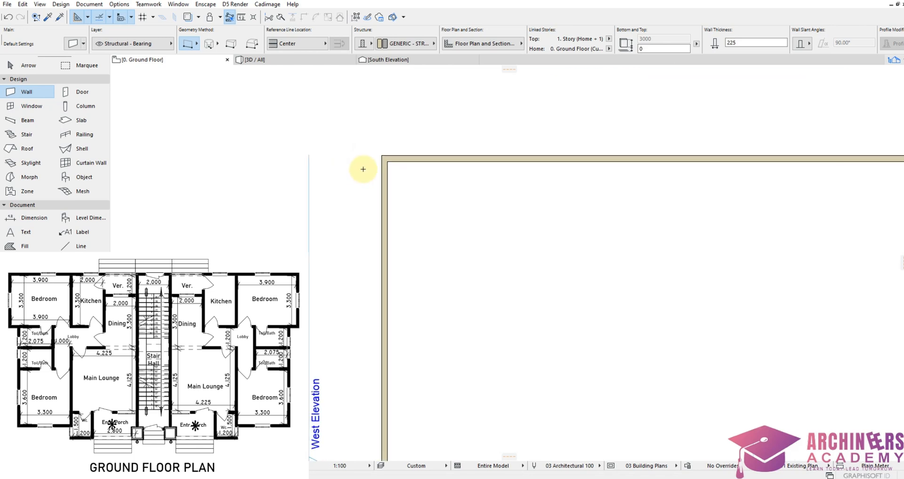
{"action": "left_click_drag", "start_coordinate": [412, 196], "coordinate": [374, 141], "text": "shift"}
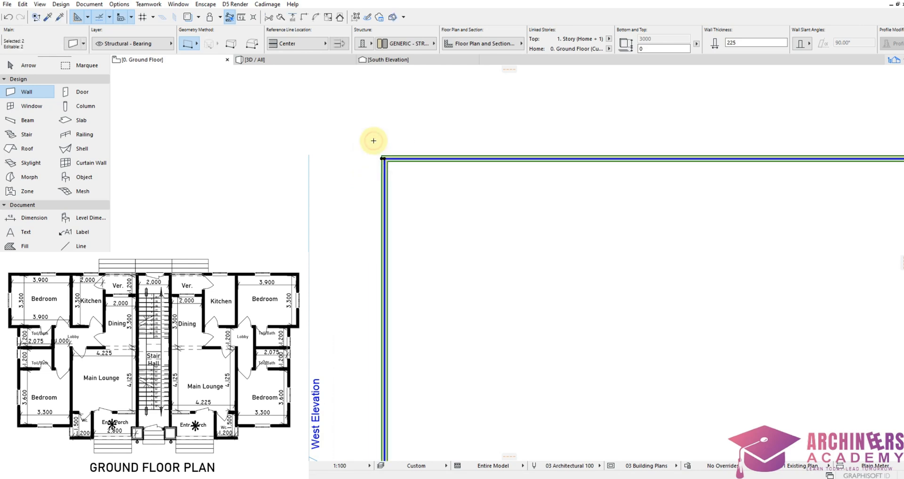
{"action": "key", "text": "Delete"}
Step: Redraw a long vertical wall on the west side, just inside the West Elevation marker
{"action": "scroll", "coordinate": [379, 141], "scroll_direction": "down", "scroll_amount": 3}
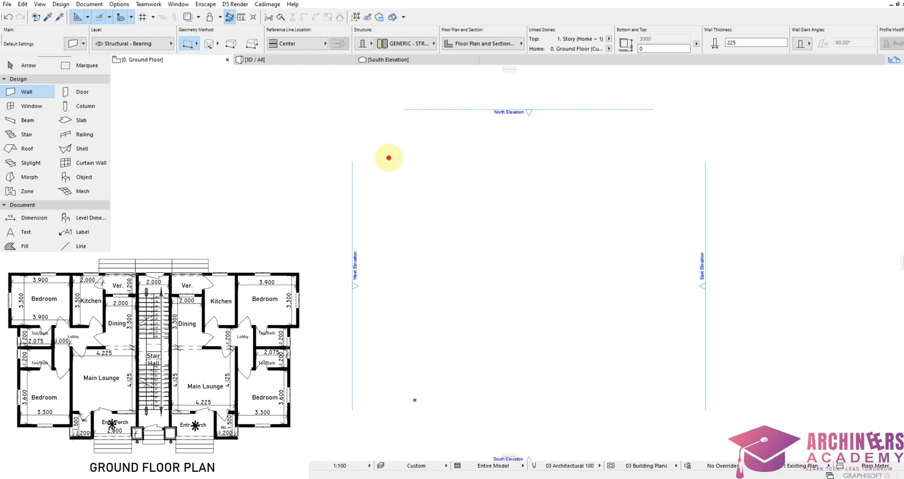
{"action": "left_click", "coordinate": [389, 158]}
{"action": "left_click", "coordinate": [389, 345]}
Step: Draw a long horizontal wall along the north side, crossing the vertical wall slightly below its upper end
{"action": "scroll", "coordinate": [387, 198], "scroll_direction": "up", "scroll_amount": 2}
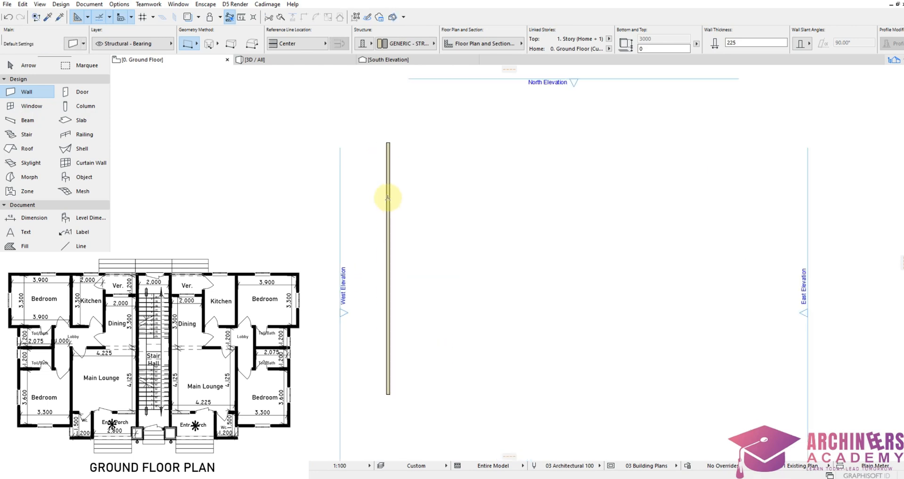
{"action": "scroll", "coordinate": [388, 197], "scroll_direction": "up", "scroll_amount": 1}
{"action": "left_click", "coordinate": [353, 144]}
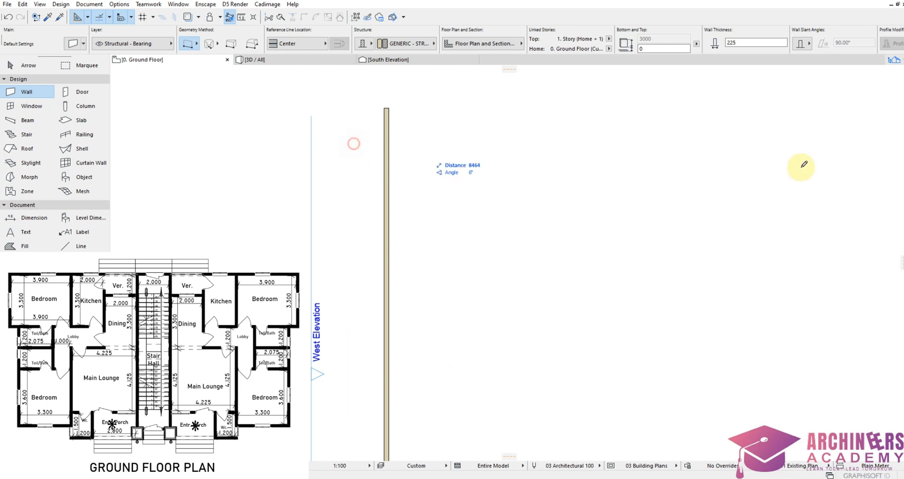
{"action": "left_click", "coordinate": [839, 144]}
Step: Trim the vertical and horizontal wall stubs that project past the crossing to close the northwest corner
{"action": "scroll", "coordinate": [502, 240], "scroll_direction": "down", "scroll_amount": 3}
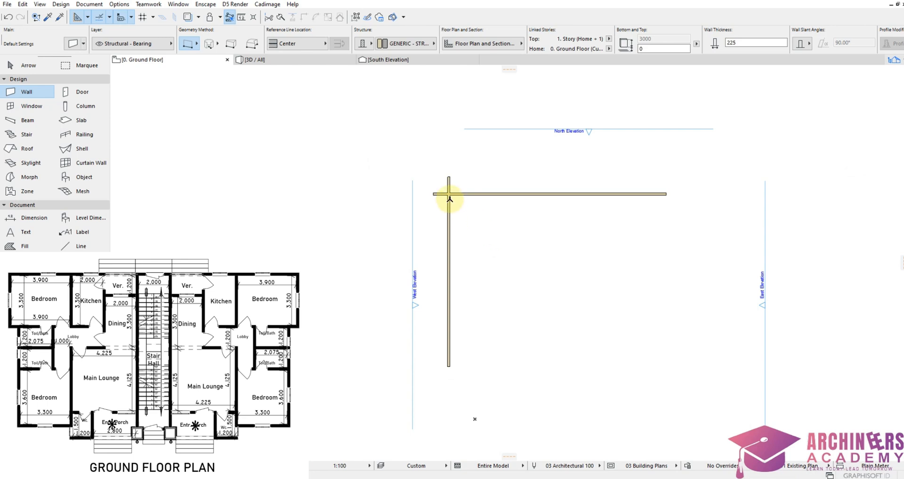
{"action": "scroll", "coordinate": [448, 191], "scroll_direction": "up", "scroll_amount": 2}
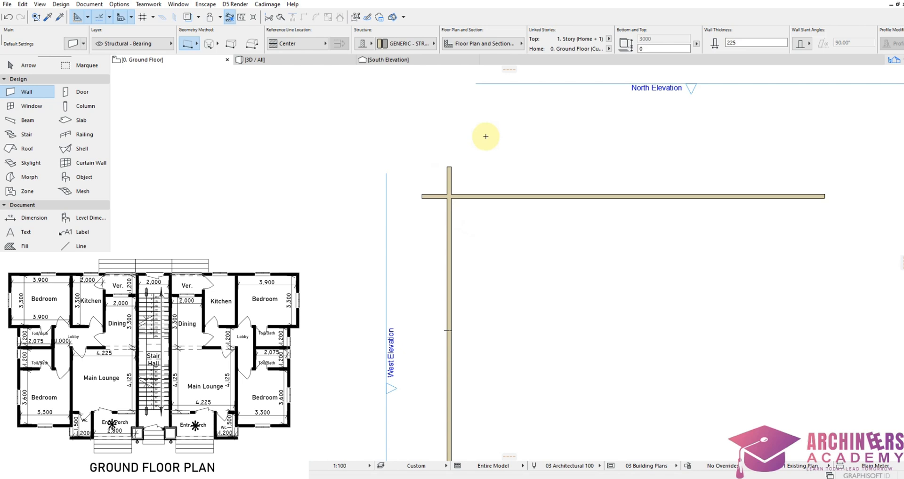
{"action": "left_click", "coordinate": [449, 180], "text": "ctrl"}
{"action": "left_click", "coordinate": [430, 197], "text": "ctrl"}
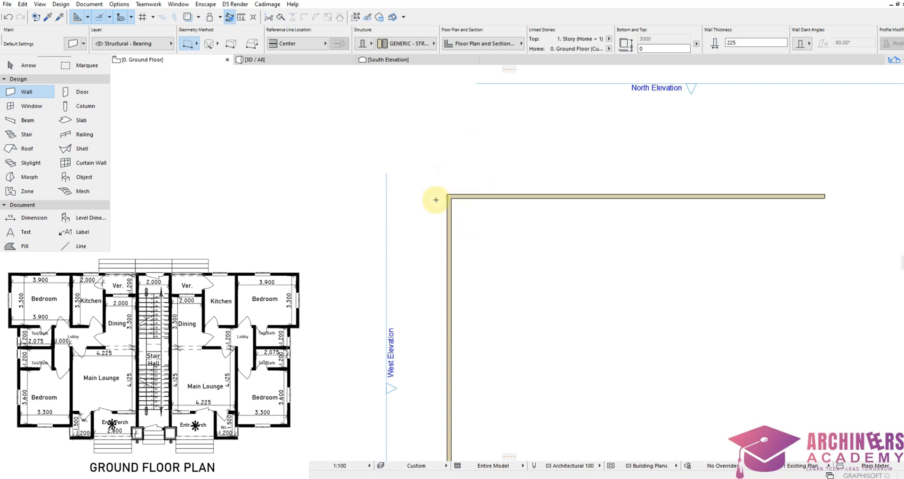
{"action": "scroll", "coordinate": [466, 223], "scroll_direction": "down", "scroll_amount": 2}
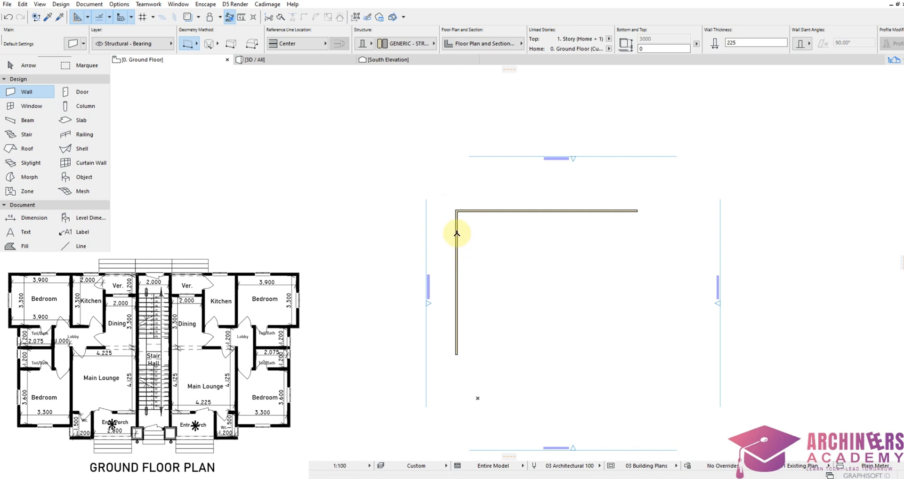
{"action": "scroll", "coordinate": [457, 233], "scroll_direction": "up", "scroll_amount": 2}
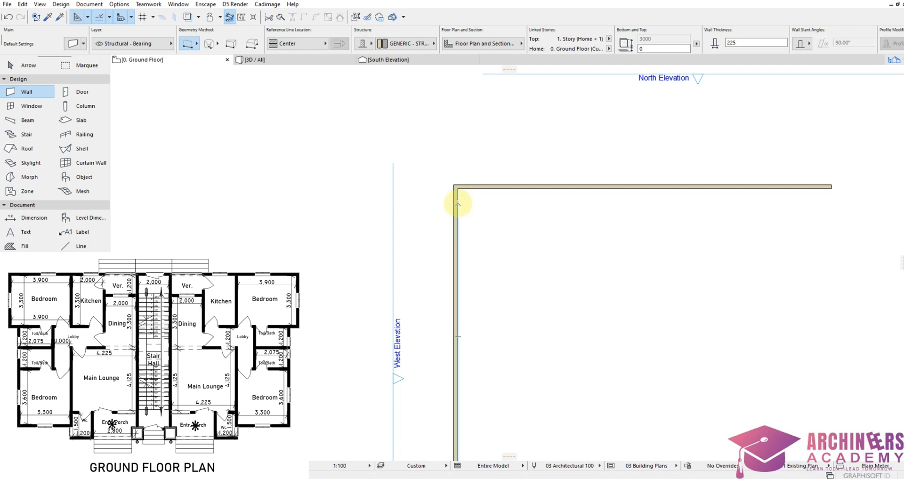
{"action": "scroll", "coordinate": [459, 205], "scroll_direction": "down", "scroll_amount": 2}
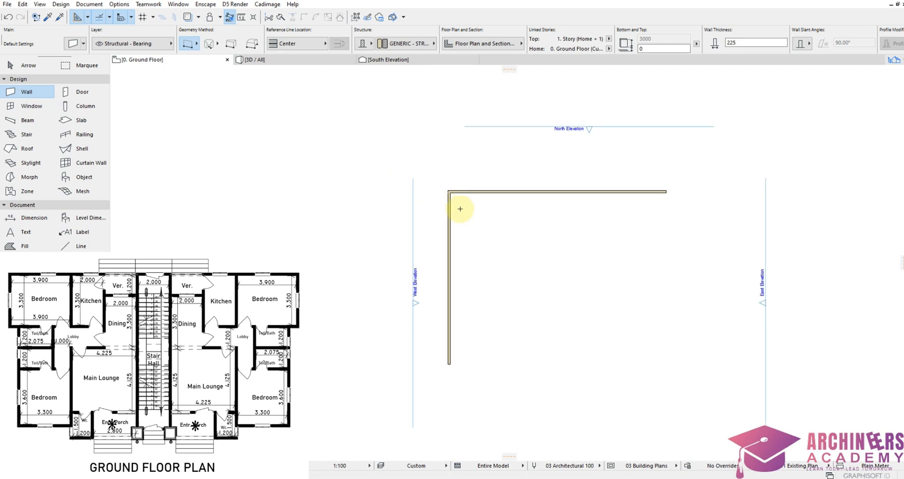
{"action": "scroll", "coordinate": [460, 206], "scroll_direction": "up", "scroll_amount": 3}
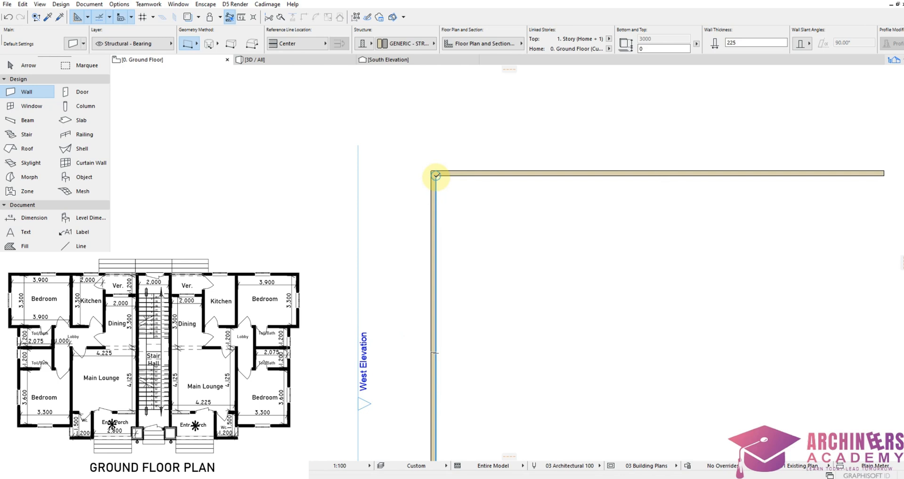
{"action": "scroll", "coordinate": [436, 176], "scroll_direction": "down", "scroll_amount": 2}
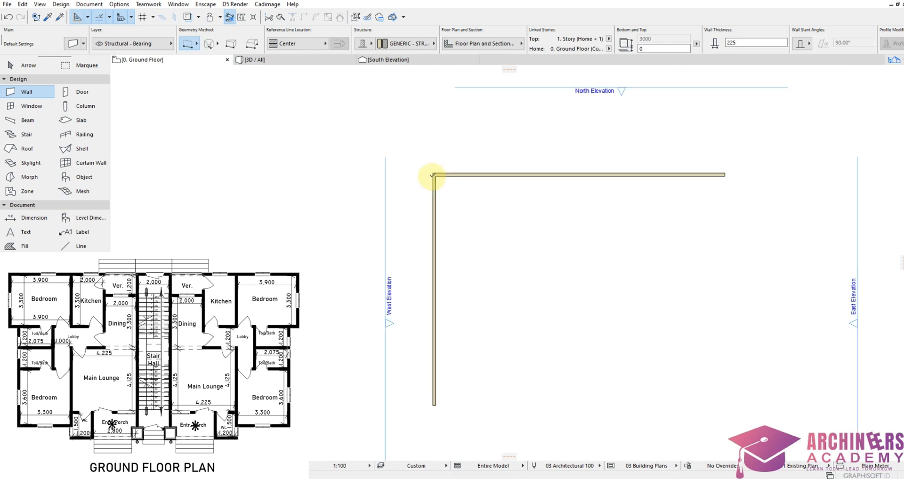
Step: Drag a copy of the north wall 3300 mm straight down along the outer face of the west wall
{"action": "scroll", "coordinate": [441, 177], "scroll_direction": "up", "scroll_amount": 2}
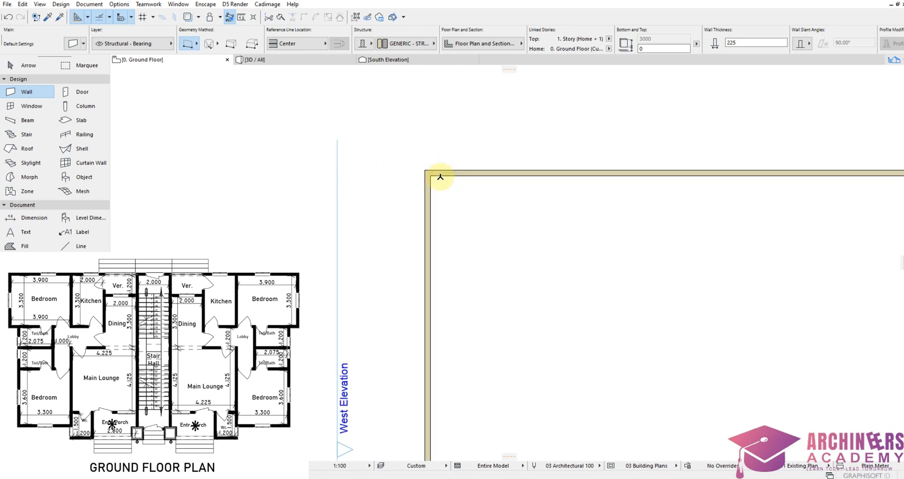
{"action": "left_click", "coordinate": [451, 192], "text": "shift"}
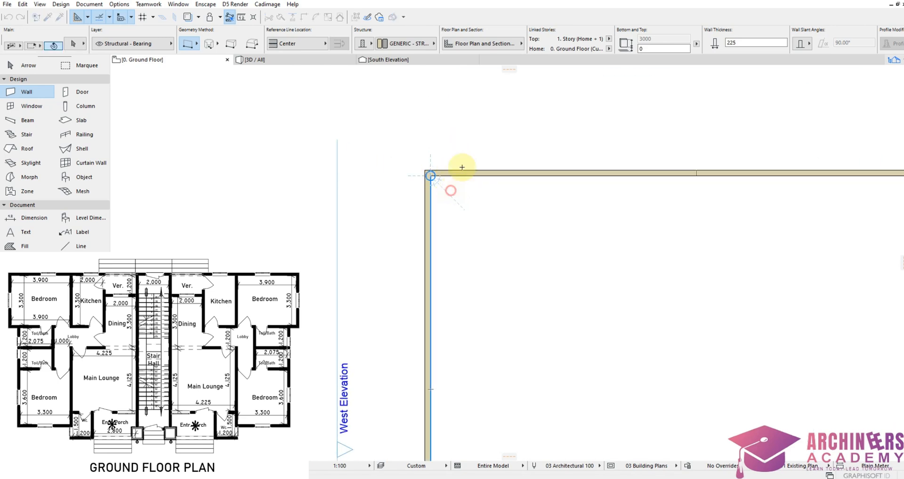
{"action": "left_click", "coordinate": [471, 143], "text": "shift"}
{"action": "scroll", "coordinate": [443, 192], "scroll_direction": "up", "scroll_amount": 2}
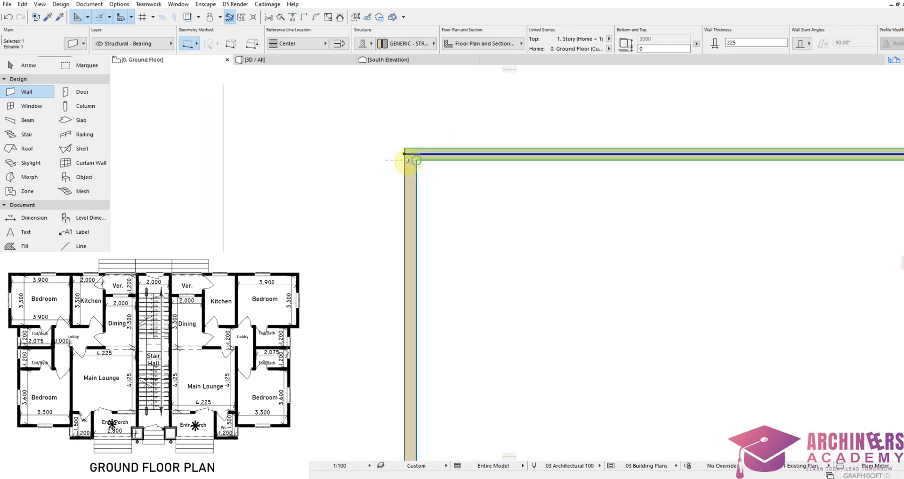
{"action": "key", "text": "ctrl+shift+d"}
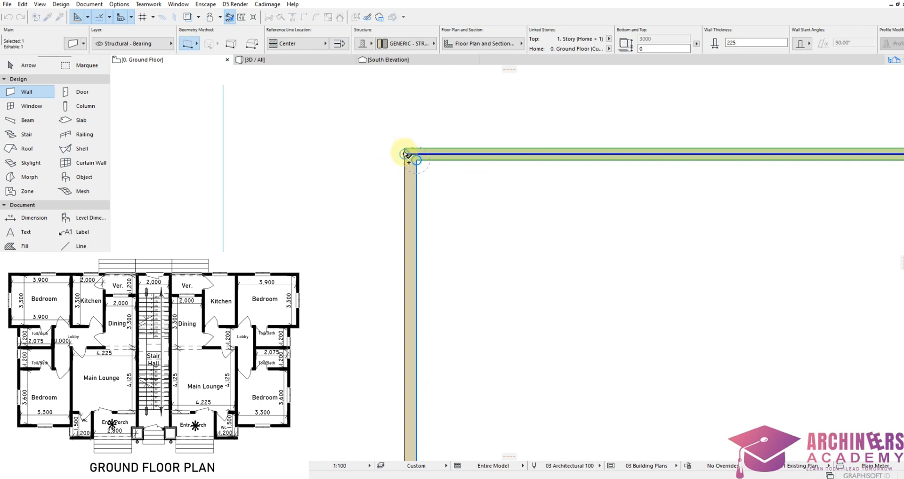
{"action": "left_click", "coordinate": [404, 153]}
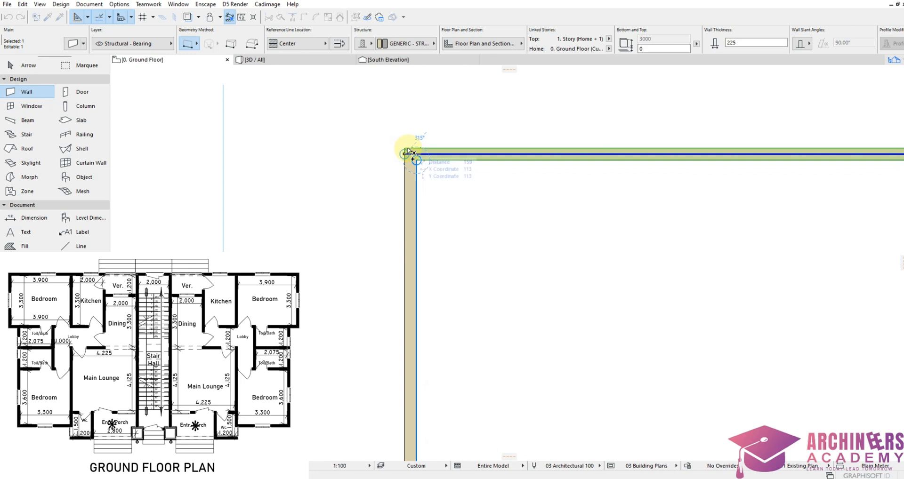
{"action": "left_click", "coordinate": [408, 148]}
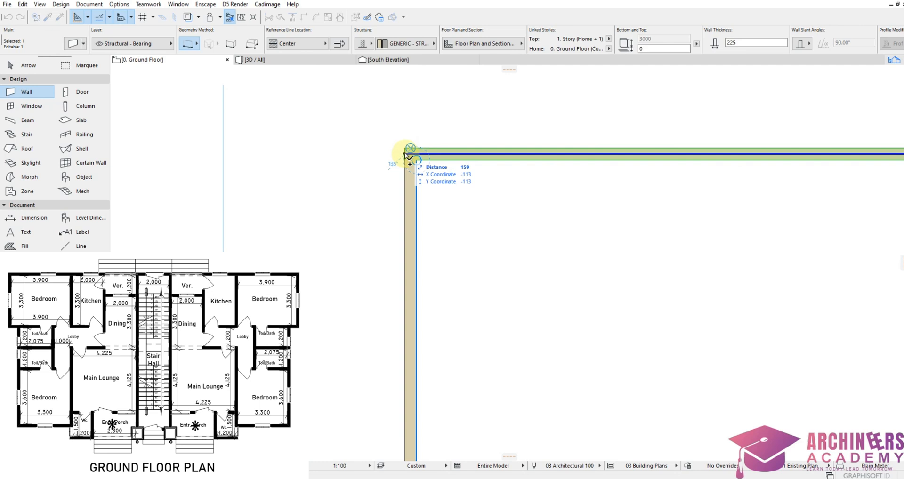
{"action": "left_click", "coordinate": [406, 154]}
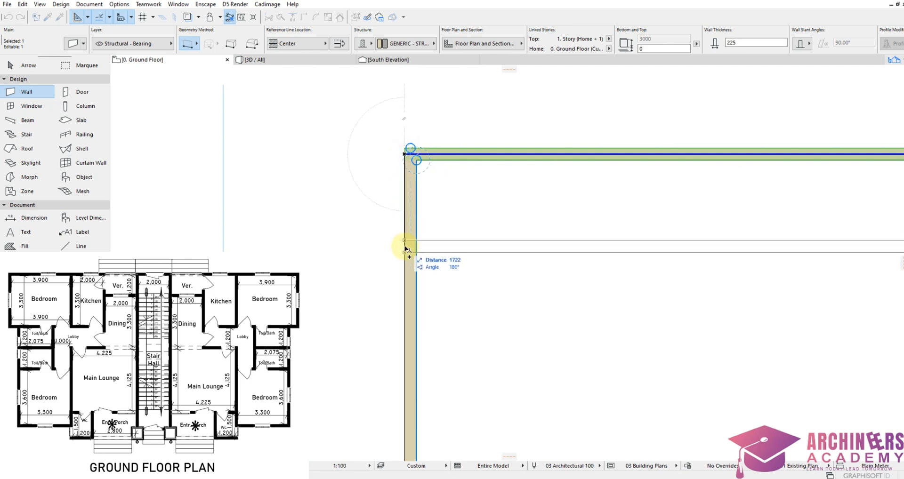
{"action": "type", "text": "33"}
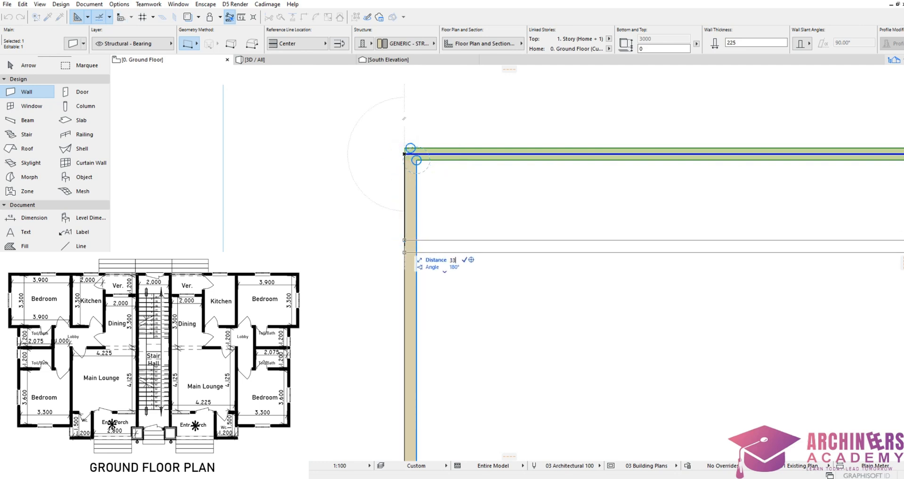
{"action": "type", "text": "00"}
{"action": "left_click", "coordinate": [406, 338]}
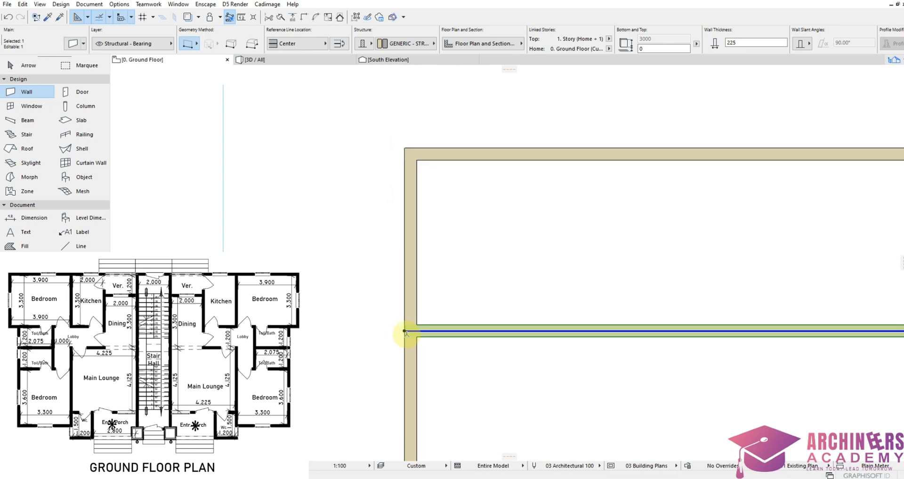
Step: Stretch the west ends of both horizontal walls to the west wall's centre line, and clear the selection
{"action": "left_click", "coordinate": [405, 331]}
{"action": "left_click", "coordinate": [411, 331]}
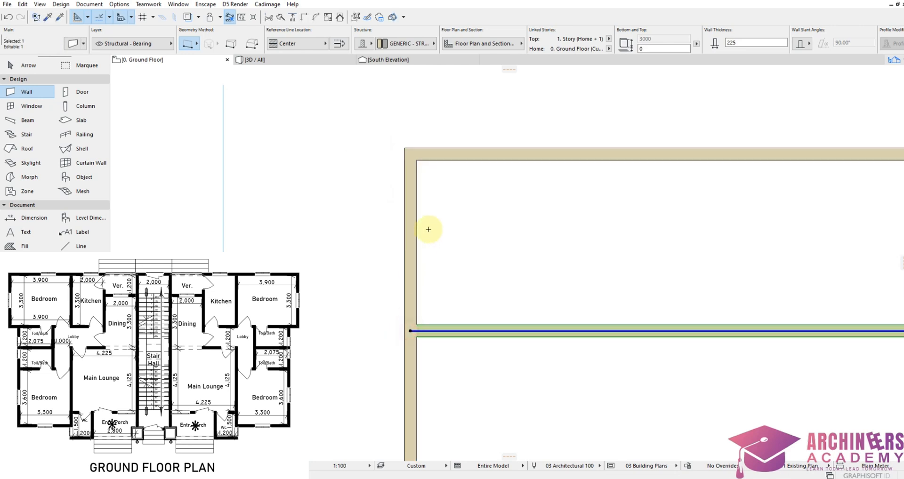
{"action": "left_click", "coordinate": [453, 150], "text": "shift"}
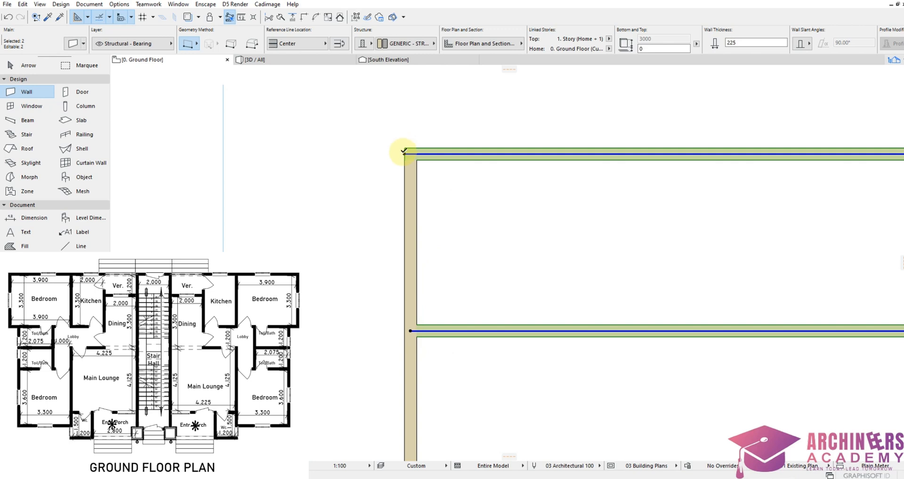
{"action": "left_click", "coordinate": [405, 153]}
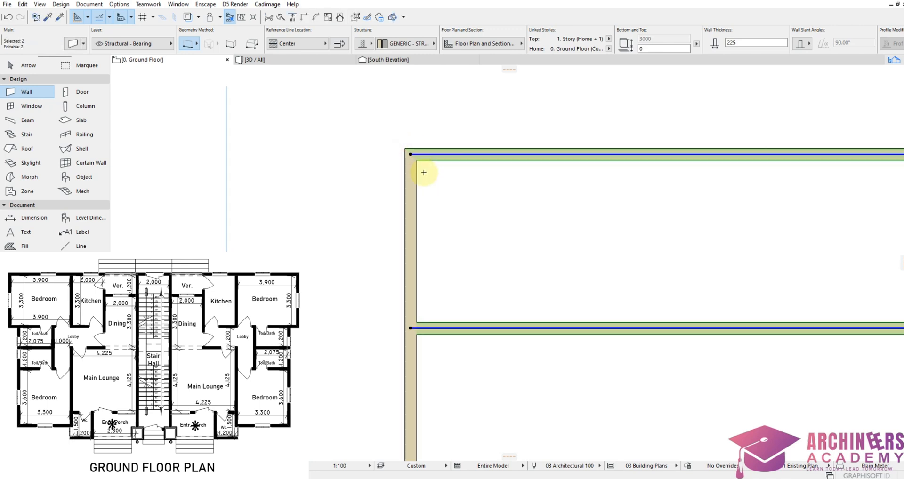
{"action": "scroll", "coordinate": [430, 262], "scroll_direction": "down", "scroll_amount": 3}
{"action": "scroll", "coordinate": [430, 262], "scroll_direction": "up", "scroll_amount": 5}
{"action": "scroll", "coordinate": [325, 273], "scroll_direction": "down", "scroll_amount": 4}
{"action": "key", "text": "Escape"}
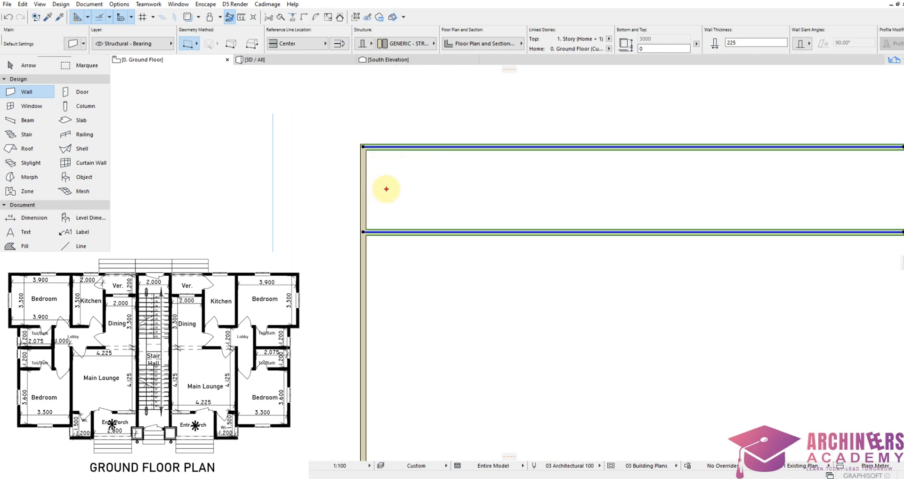
Step: Measure the clear distance between the two horizontal walls along the inner face of the west wall
{"action": "scroll", "coordinate": [374, 183], "scroll_direction": "up", "scroll_amount": 2}
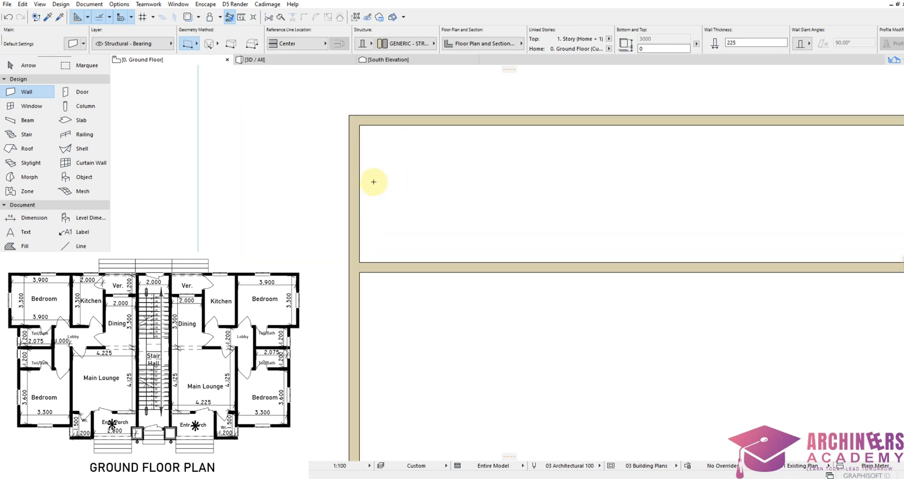
{"action": "left_click", "coordinate": [242, 17]}
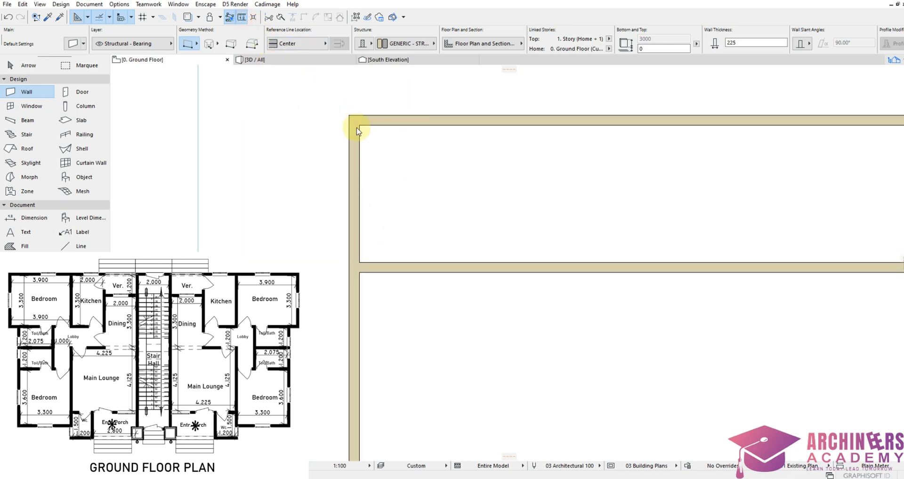
{"action": "scroll", "coordinate": [363, 132], "scroll_direction": "up", "scroll_amount": 2}
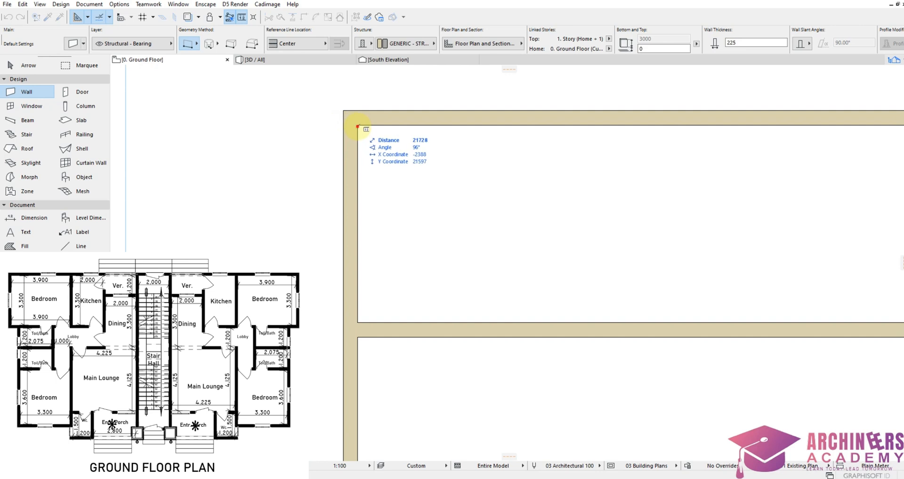
{"action": "left_click", "coordinate": [357, 126]}
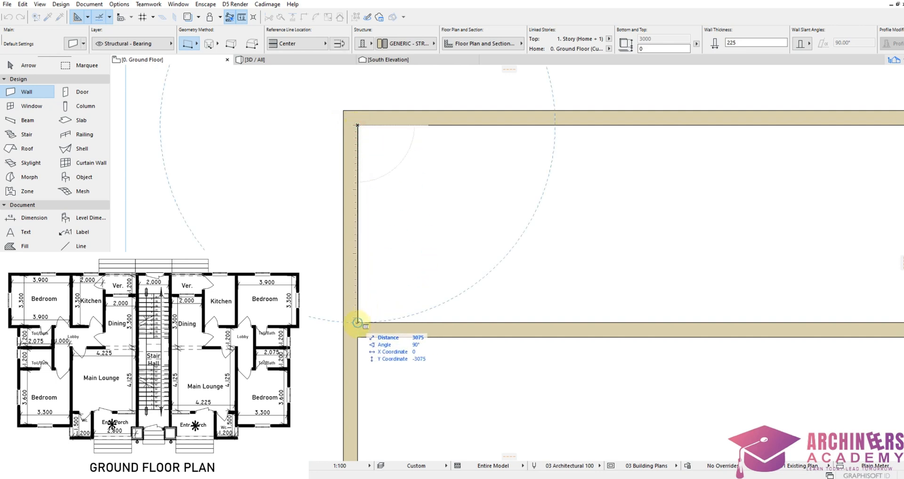
{"action": "key", "text": "Escape"}
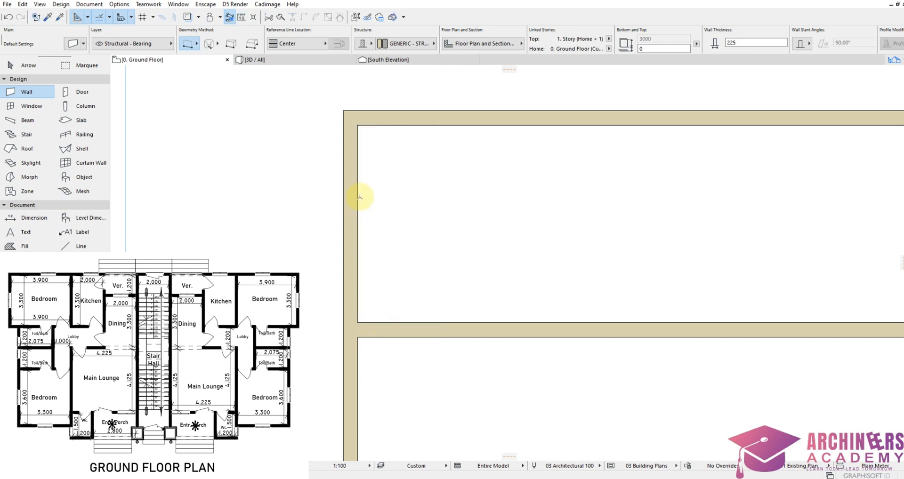
Step: Move the lower horizontal wall straight down by one wall thickness, 225 mm, along the west wall's inner face
{"action": "left_click", "coordinate": [366, 342], "text": "shift"}
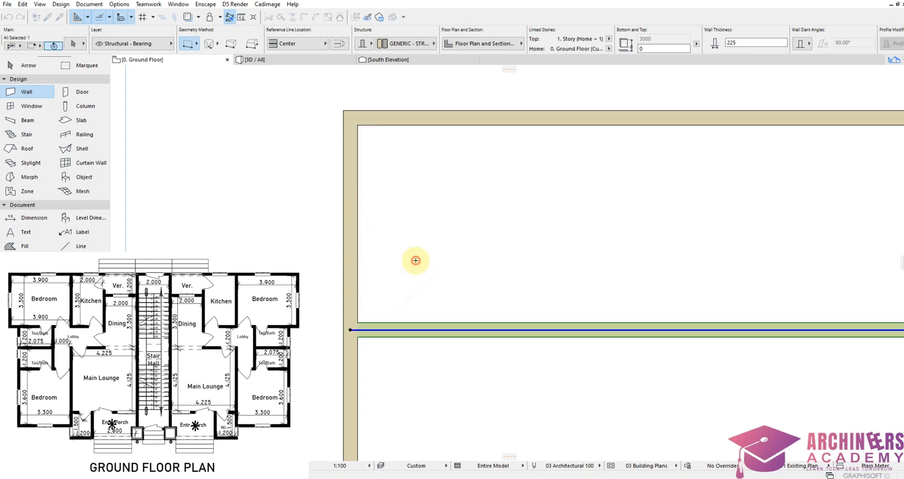
{"action": "key", "text": "ctrl+shift+d"}
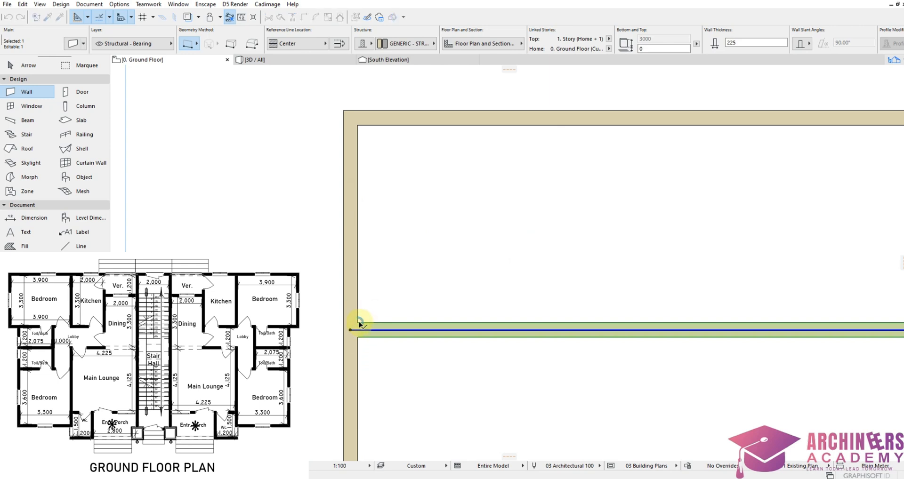
{"action": "left_click", "coordinate": [358, 323]}
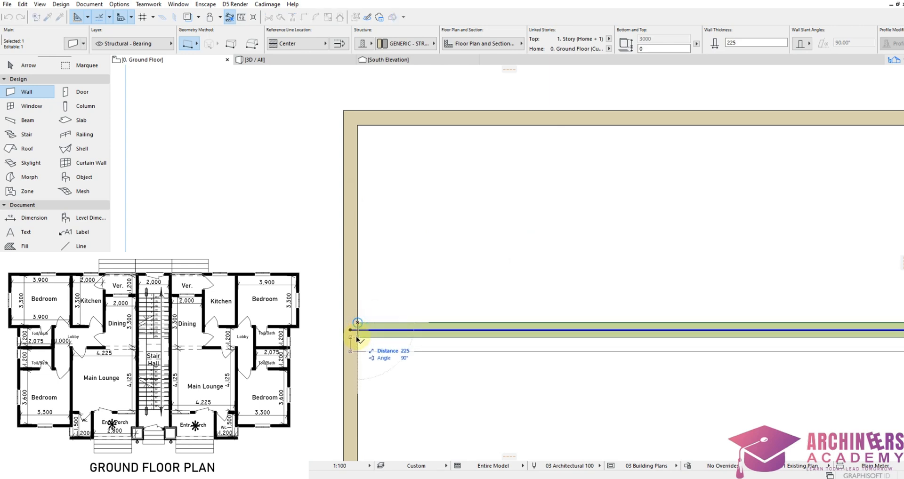
{"action": "left_click", "coordinate": [358, 337]}
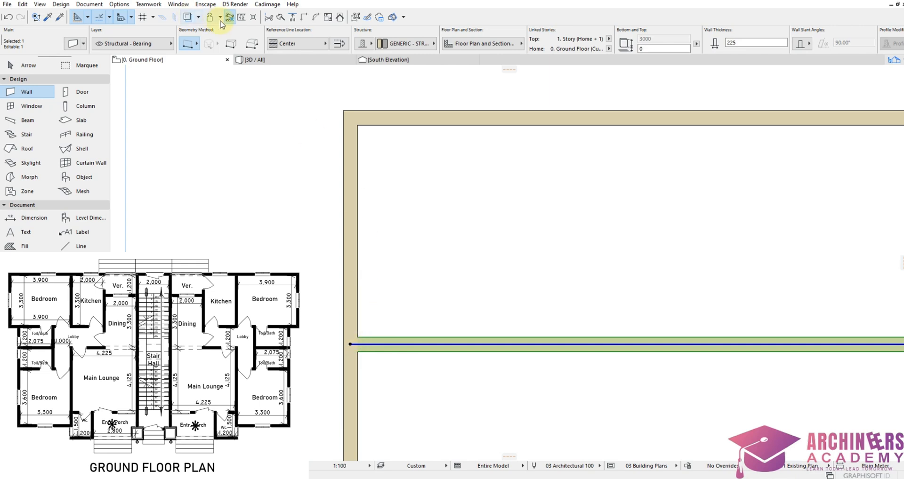
Step: Measure the clear distance from the north wall's inner face to the moved horizontal wall, and clear the selection
{"action": "left_click", "coordinate": [242, 18]}
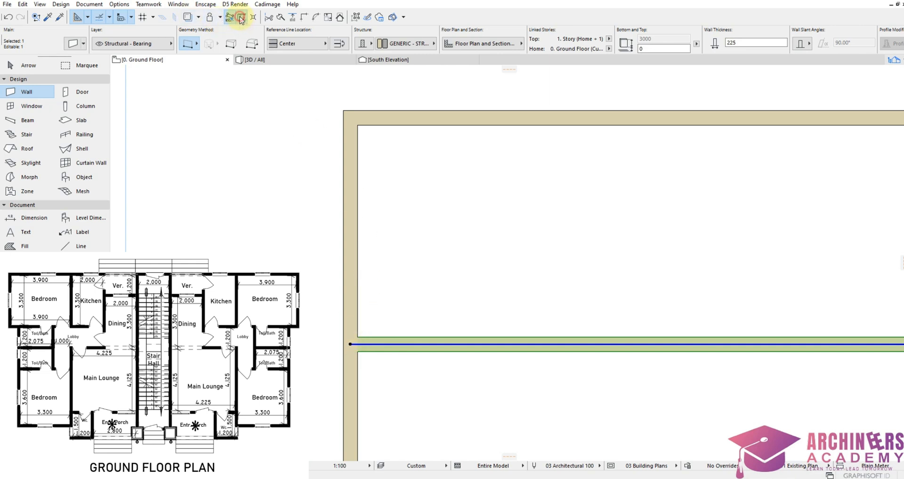
{"action": "left_click", "coordinate": [358, 125]}
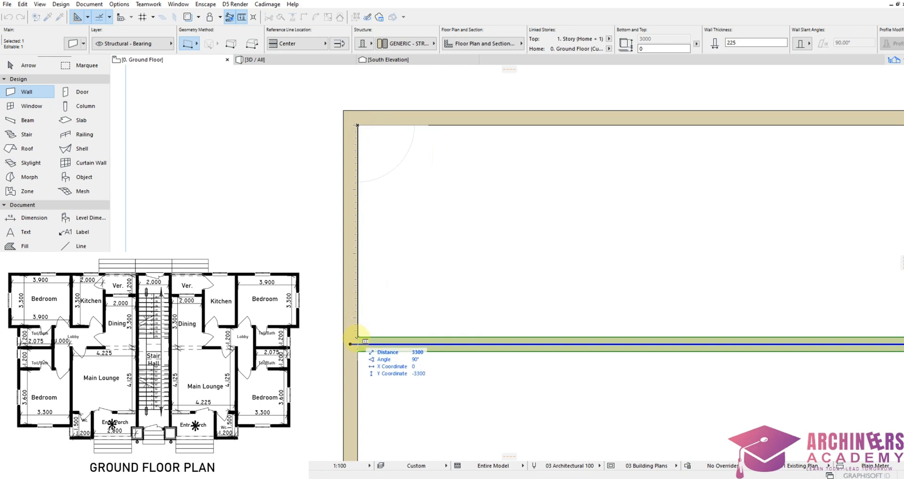
{"action": "key", "text": "Escape"}
{"action": "scroll", "coordinate": [360, 235], "scroll_direction": "down", "scroll_amount": 4}
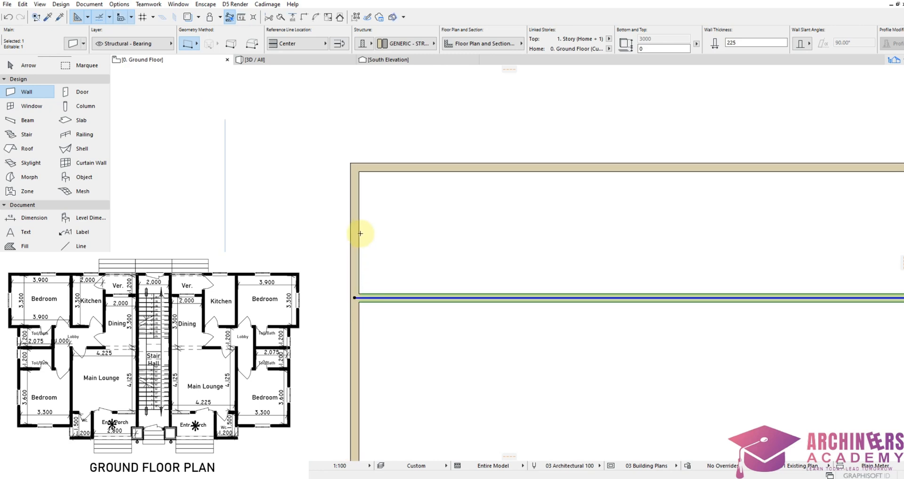
{"action": "key", "text": "Escape"}
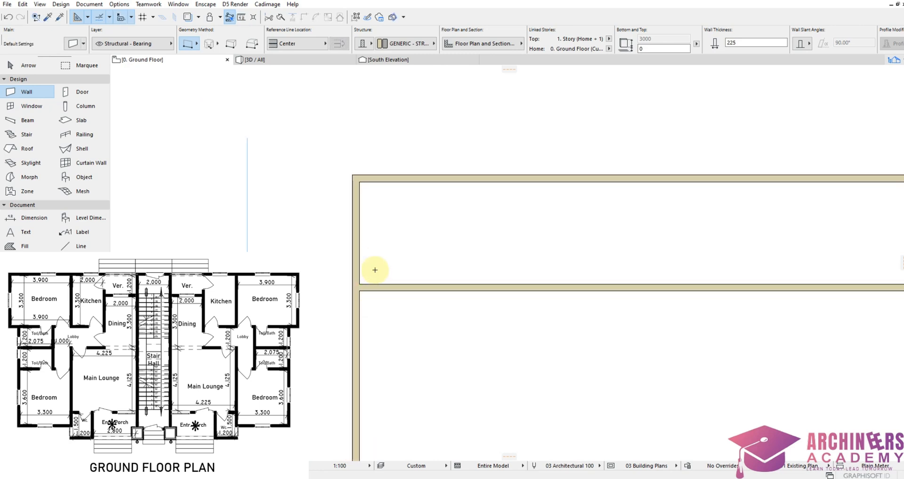
Step: Drag a copy of the west wall 3900 mm horizontally to the east along the north wall
{"action": "left_click_drag", "start_coordinate": [380, 238], "coordinate": [324, 195], "text": "shift"}
{"action": "left_click", "coordinate": [356, 185]}
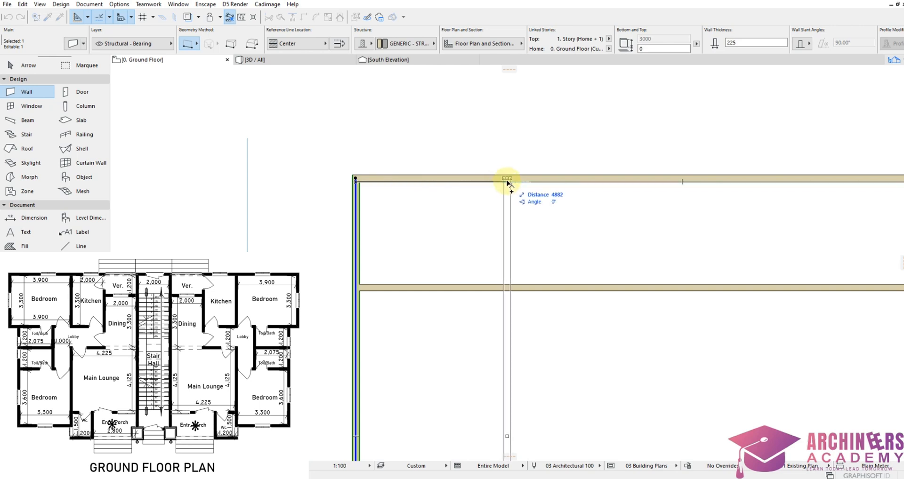
{"action": "type", "text": "3900"}
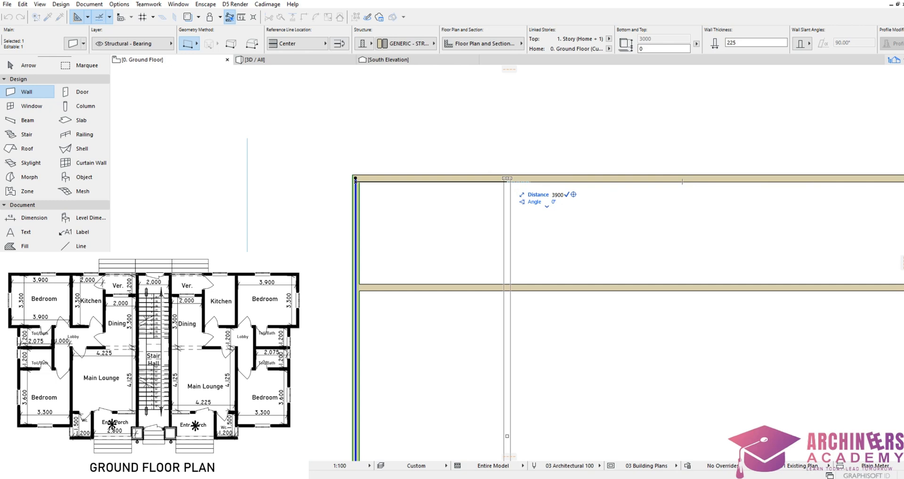
{"action": "key", "text": "Return"}
Step: Shift the copied vertical wall one wall thickness further east from its west face, and clear the selection
{"action": "scroll", "coordinate": [466, 183], "scroll_direction": "up", "scroll_amount": 4}
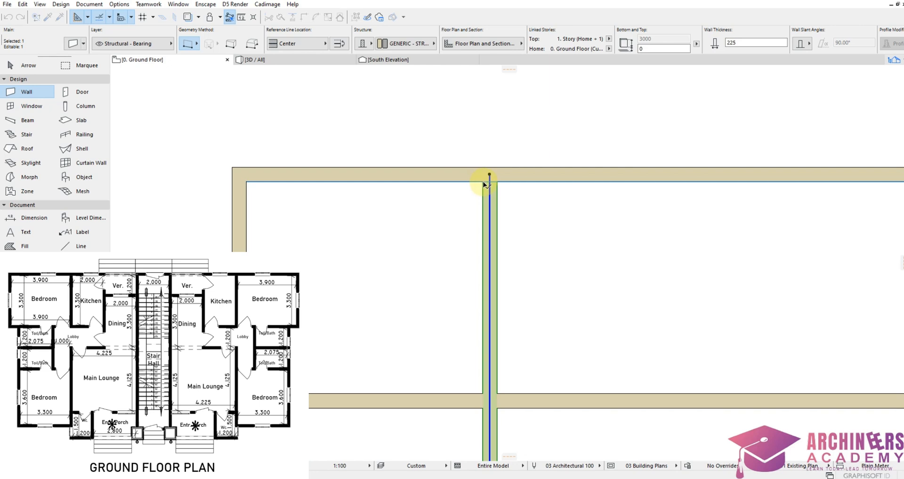
{"action": "left_click_drag", "start_coordinate": [484, 183], "coordinate": [498, 182]}
{"action": "scroll", "coordinate": [499, 182], "scroll_direction": "down", "scroll_amount": 4}
{"action": "key", "text": "Escape"}
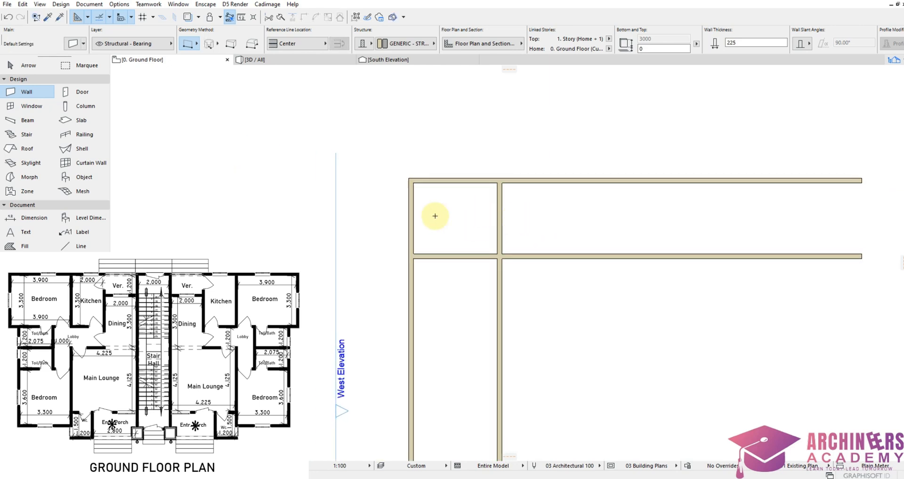
Step: Copy the northwest bedroom's east wall 2000 mm to the east, offset by an additional wall thickness, to form the kitchen's east side
{"action": "scroll", "coordinate": [484, 222], "scroll_direction": "down", "scroll_amount": 2}
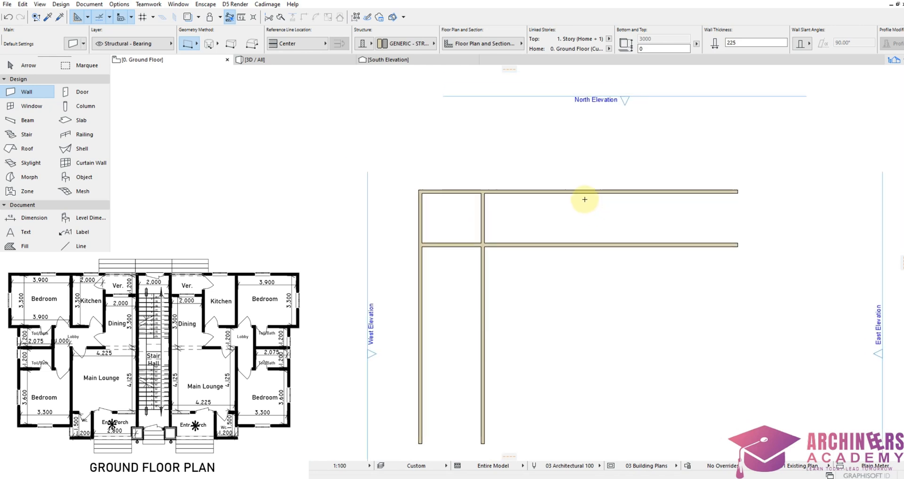
{"action": "scroll", "coordinate": [466, 250], "scroll_direction": "up", "scroll_amount": 6}
{"action": "scroll", "coordinate": [407, 210], "scroll_direction": "up", "scroll_amount": 1}
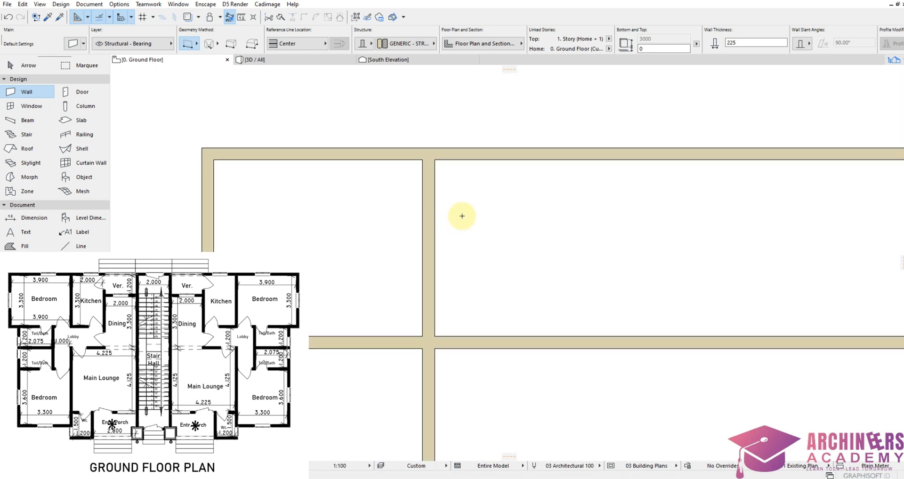
{"action": "left_click_drag", "start_coordinate": [471, 214], "coordinate": [391, 238], "text": "shift"}
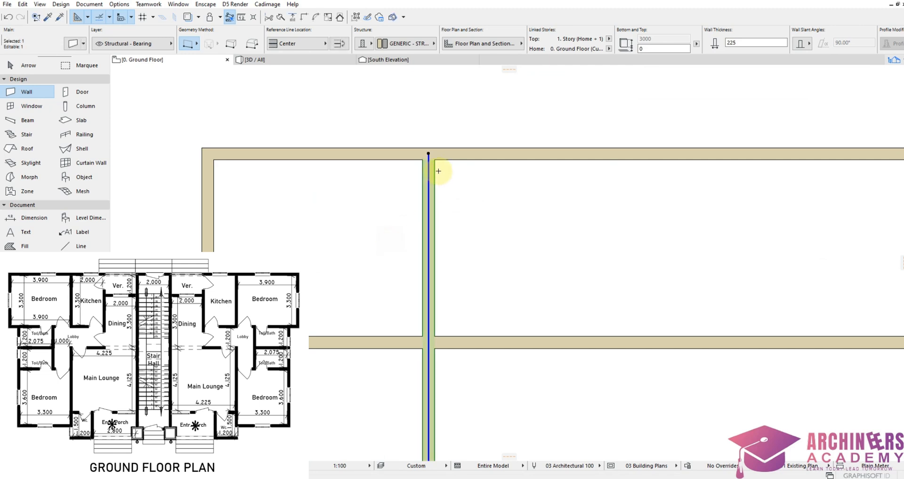
{"action": "left_click", "coordinate": [428, 154]}
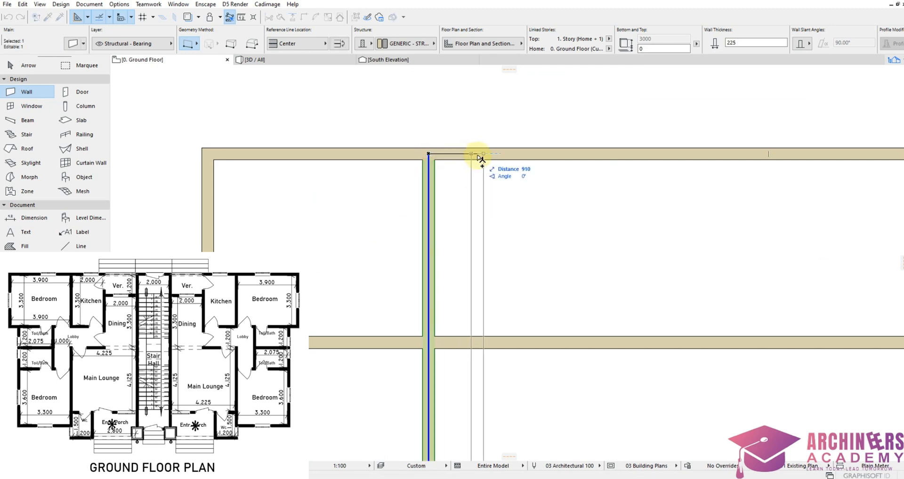
{"action": "type", "text": "2000"}
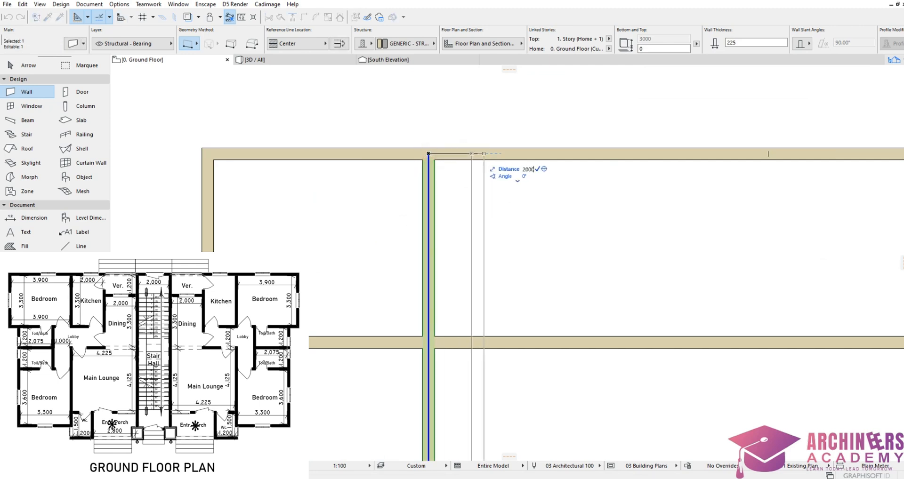
{"action": "key", "text": "Return"}
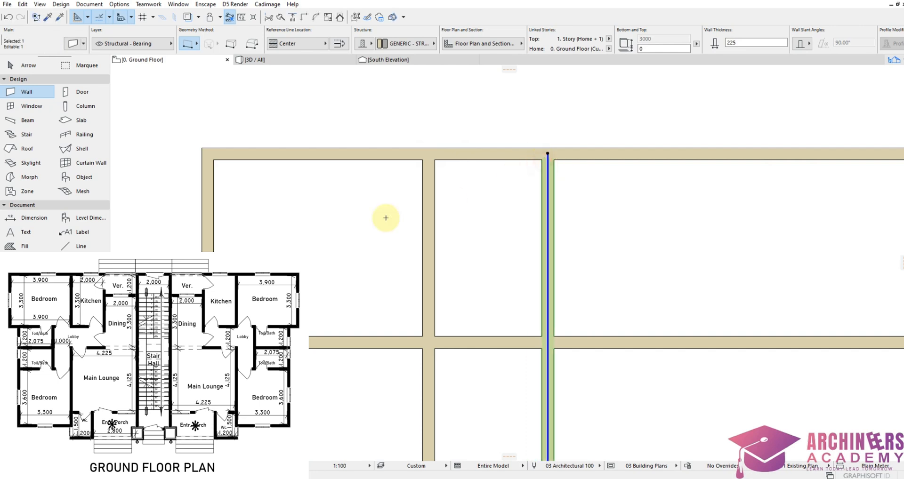
Step: Drag a copy of the kitchen's east wall 2000 mm horizontally to the east along the north wall's centre line
{"action": "scroll", "coordinate": [357, 224], "scroll_direction": "down", "scroll_amount": 3}
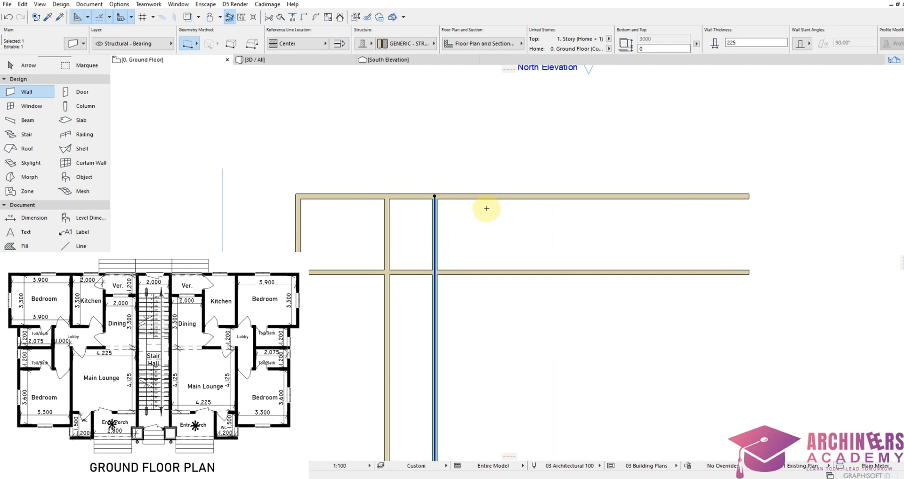
{"action": "scroll", "coordinate": [492, 208], "scroll_direction": "up", "scroll_amount": 5}
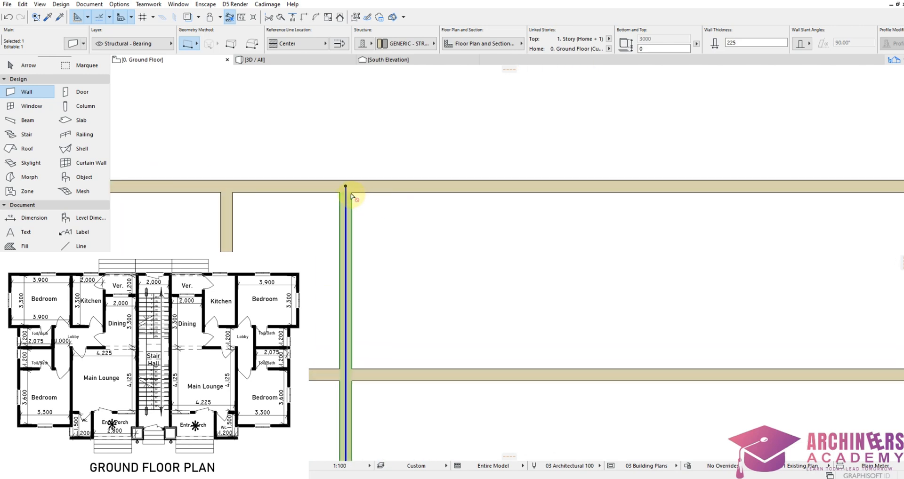
{"action": "key", "text": "ctrl+shift+d"}
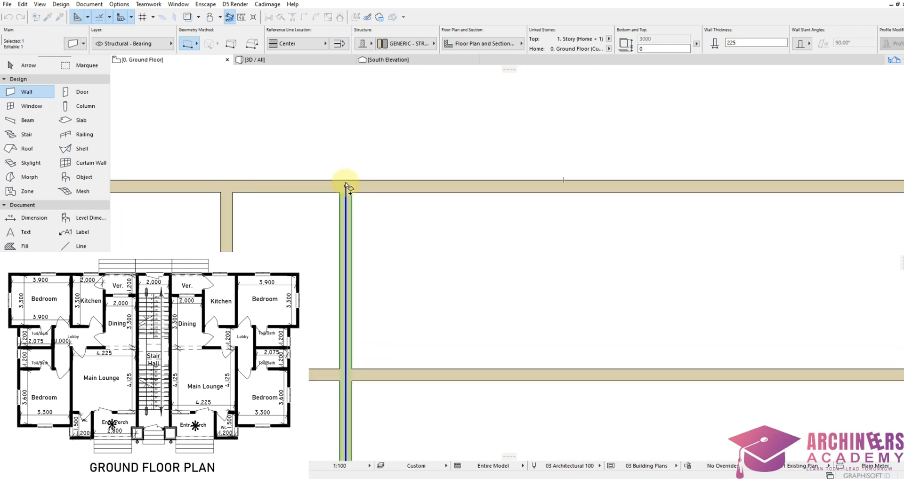
{"action": "left_click", "coordinate": [346, 187]}
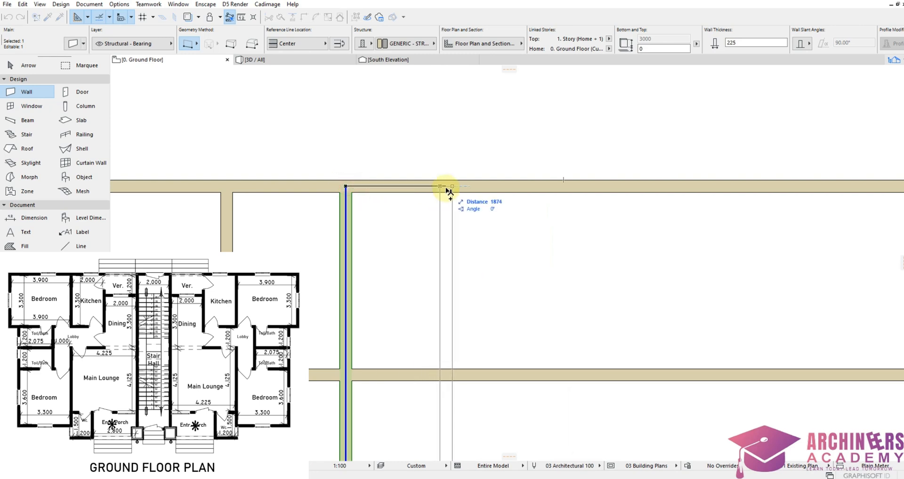
{"action": "type", "text": "200"}
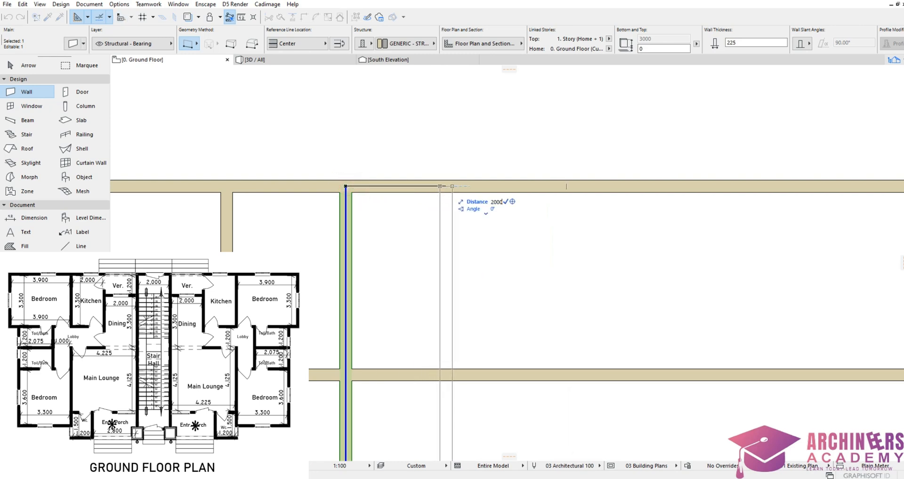
{"action": "type", "text": "0"}
{"action": "left_click", "coordinate": [453, 186]}
Step: Move the newest vertical wall one wall thickness east, from its west face to its east face
{"action": "key", "text": "ctrl+d"}
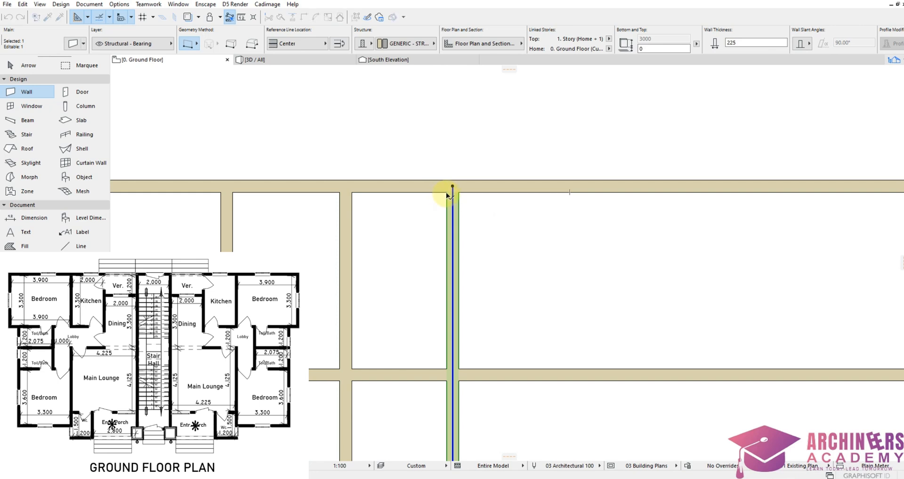
{"action": "left_click", "coordinate": [447, 192]}
{"action": "left_click", "coordinate": [458, 193]}
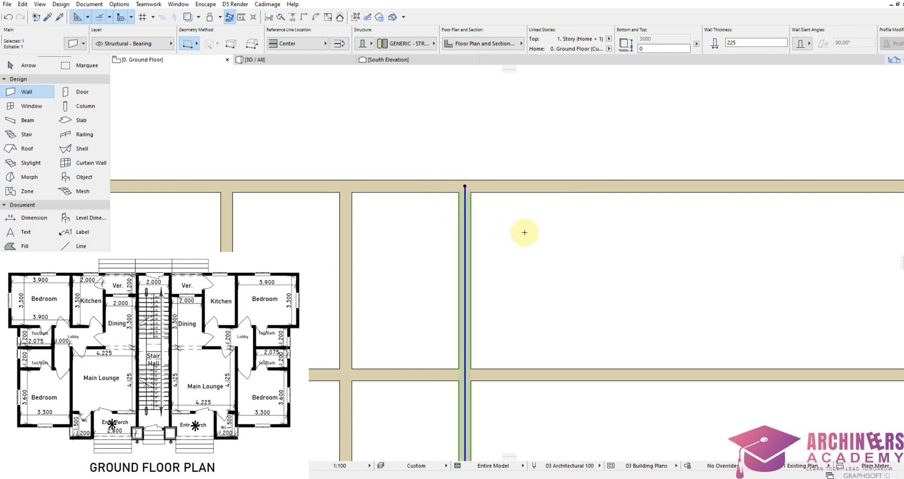
Step: Drag a copy of the north wall 1200 mm straight down to form the veranda's south side
{"action": "scroll", "coordinate": [556, 239], "scroll_direction": "down", "scroll_amount": 4}
{"action": "scroll", "coordinate": [559, 239], "scroll_direction": "down", "scroll_amount": 1}
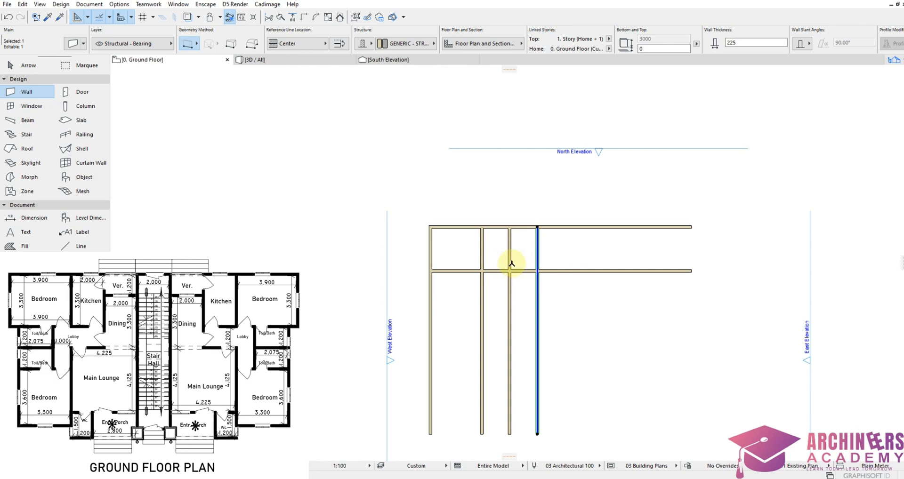
{"action": "scroll", "coordinate": [512, 260], "scroll_direction": "up", "scroll_amount": 3}
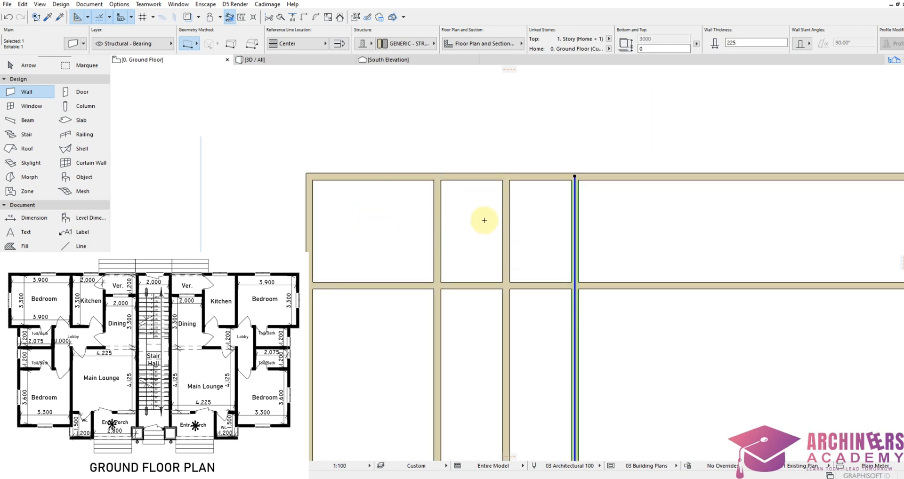
{"action": "scroll", "coordinate": [517, 226], "scroll_direction": "up", "scroll_amount": 3}
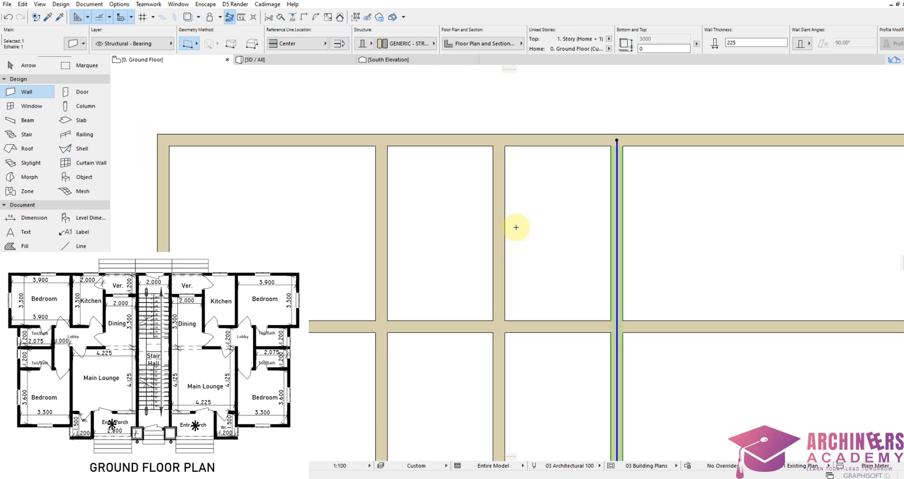
{"action": "left_click", "coordinate": [552, 169]}
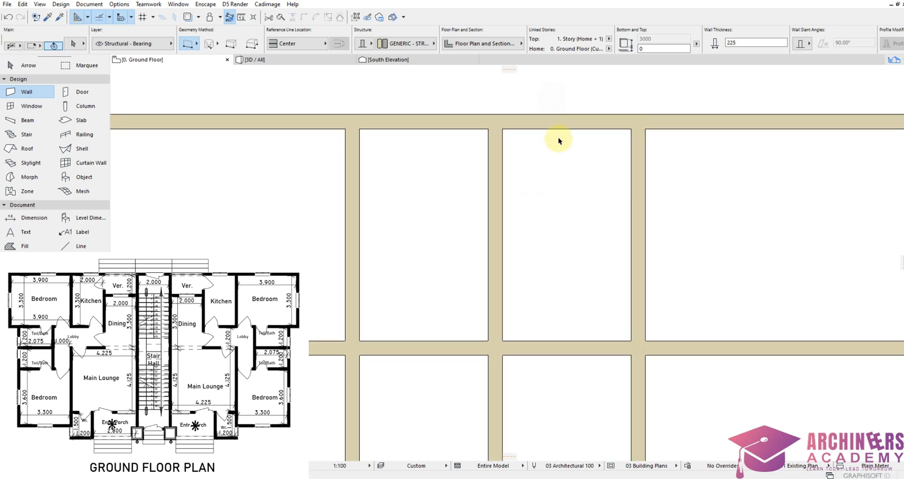
{"action": "key", "text": "Escape"}
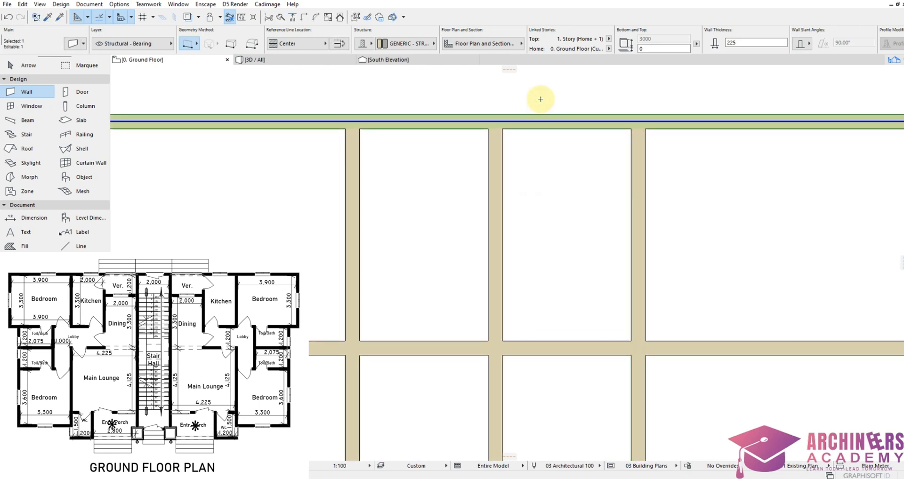
{"action": "left_click", "coordinate": [575, 123]}
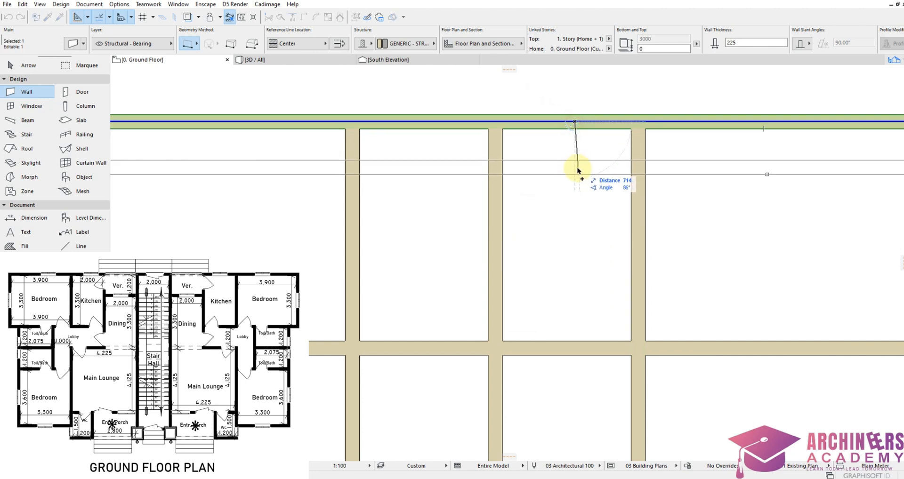
{"action": "type", "text": "12"}
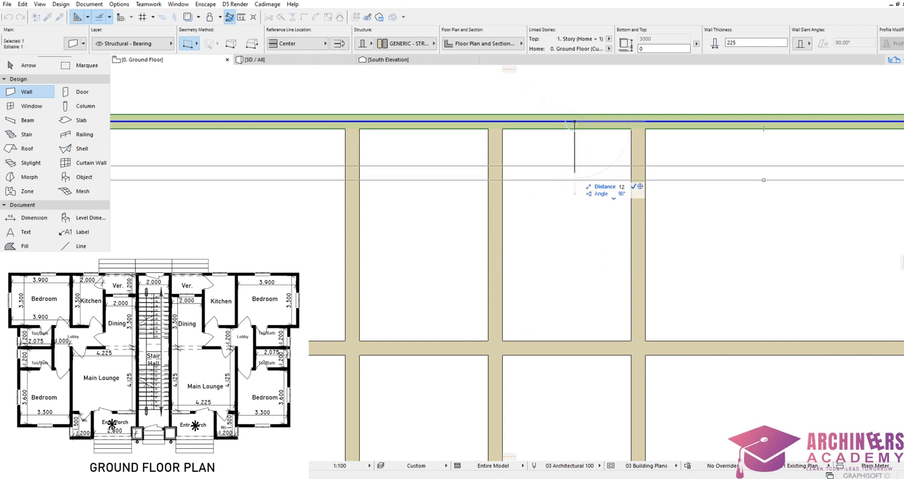
{"action": "type", "text": "00"}
{"action": "key", "text": "Return"}
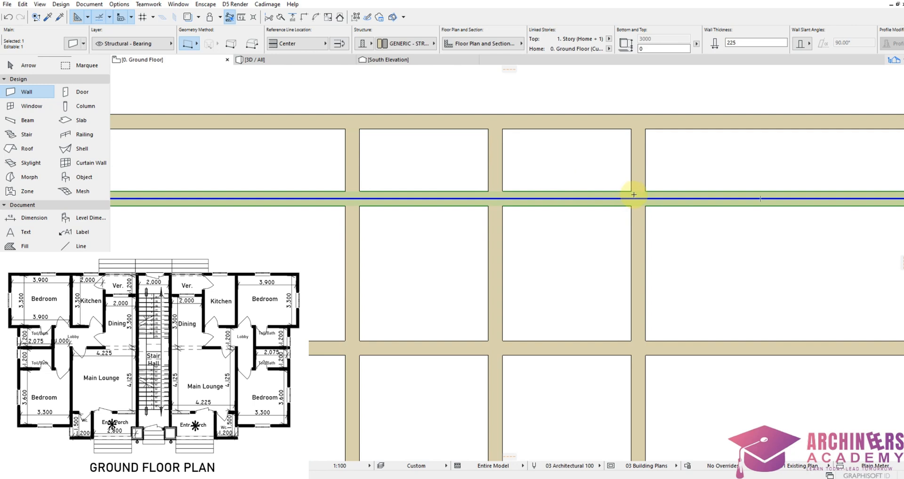
Step: Move the copied veranda wall straight down by one wall thickness, from its upper face to its lower face
{"action": "key", "text": "ctrl+d"}
{"action": "left_click", "coordinate": [632, 192]}
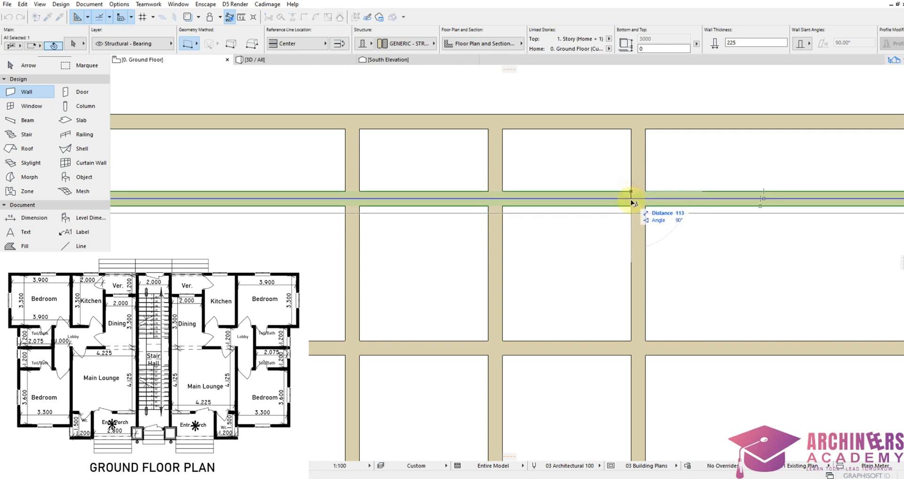
{"action": "left_click", "coordinate": [632, 206]}
{"action": "scroll", "coordinate": [611, 270], "scroll_direction": "down", "scroll_amount": 1}
{"action": "scroll", "coordinate": [612, 271], "scroll_direction": "down", "scroll_amount": 2}
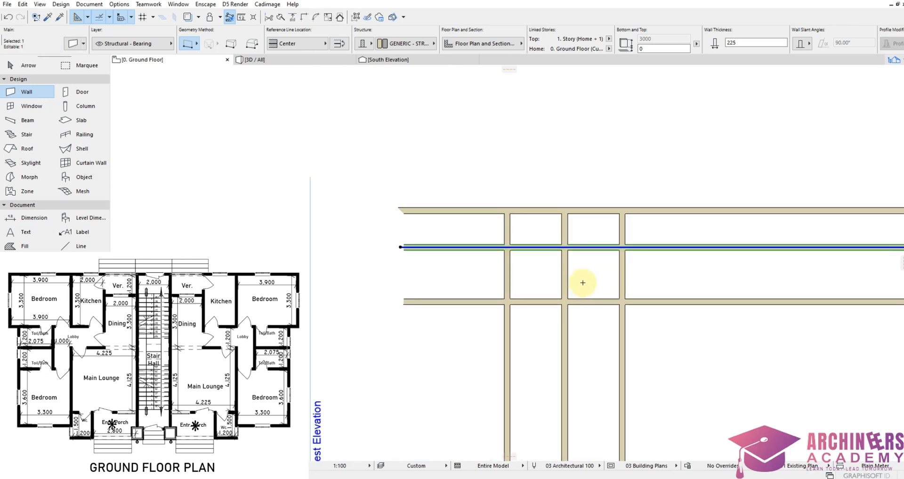
Step: Trim the newly copied horizontal wall west and east of the veranda so it spans only the veranda's width
{"action": "key", "text": "Escape"}
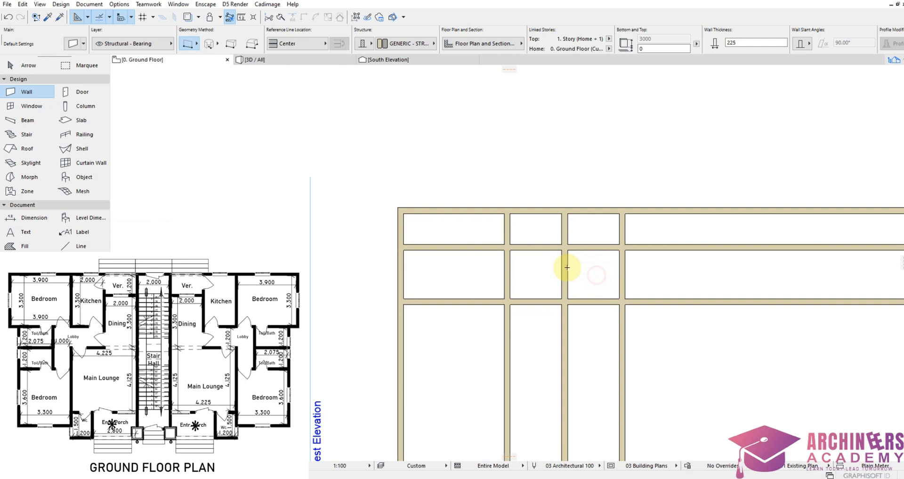
{"action": "left_click", "coordinate": [467, 249], "text": "ctrl"}
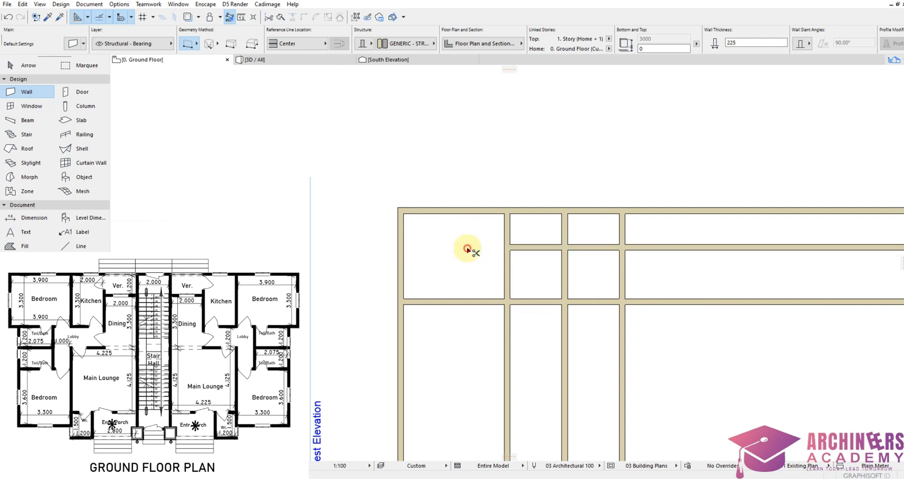
{"action": "left_click", "coordinate": [540, 248], "text": "ctrl"}
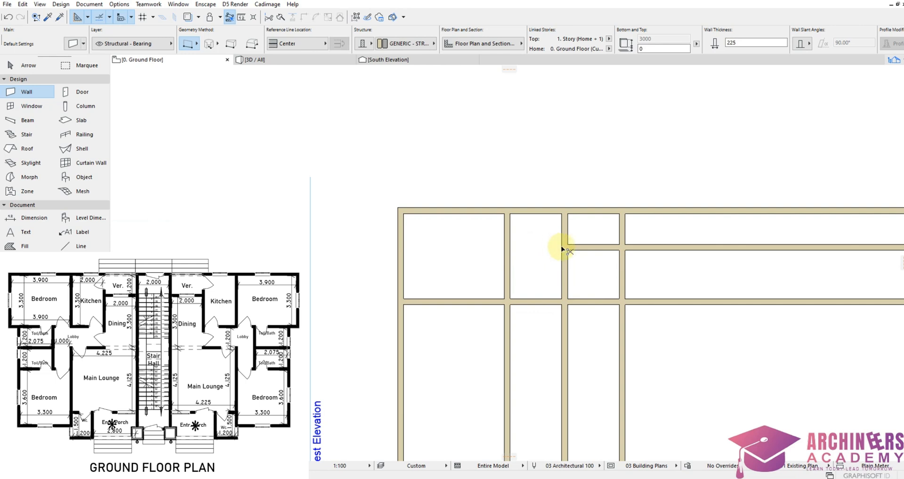
{"action": "left_click", "coordinate": [655, 250], "text": "ctrl"}
{"action": "scroll", "coordinate": [558, 243], "scroll_direction": "down", "scroll_amount": 2}
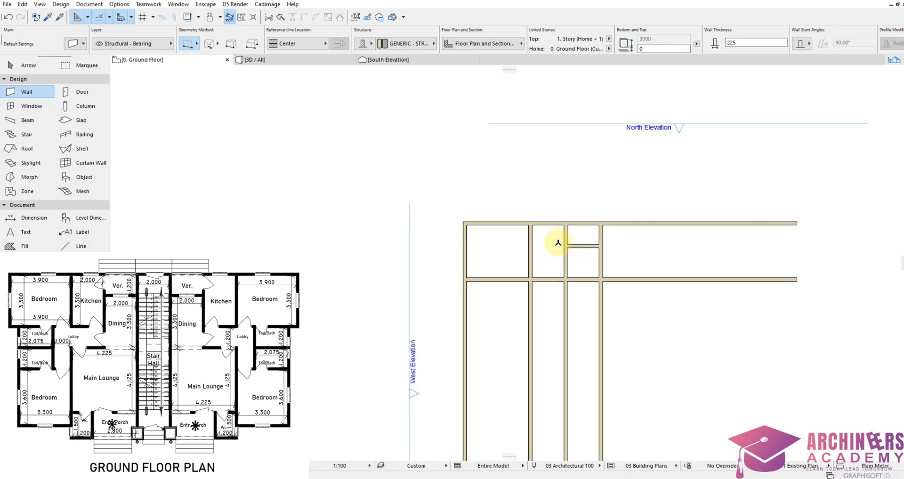
Step: Drag a copy of the veranda's south wall 3300 mm straight down and trim the wall segment crossing the dining area
{"action": "scroll", "coordinate": [591, 270], "scroll_direction": "up", "scroll_amount": 2}
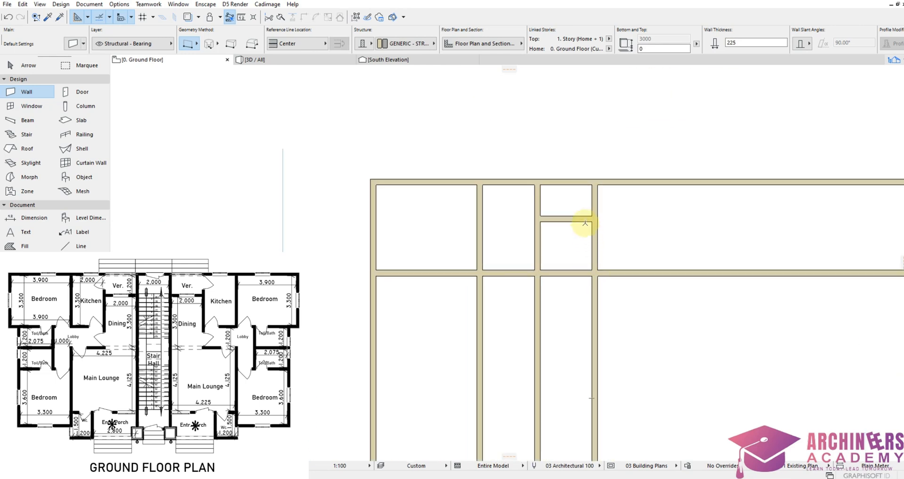
{"action": "key", "text": "shift"}
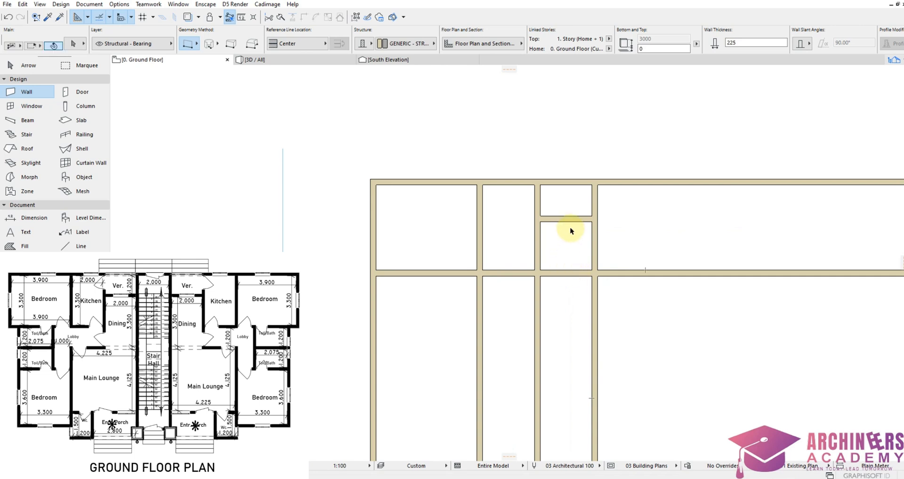
{"action": "left_click", "coordinate": [587, 218], "text": "shift"}
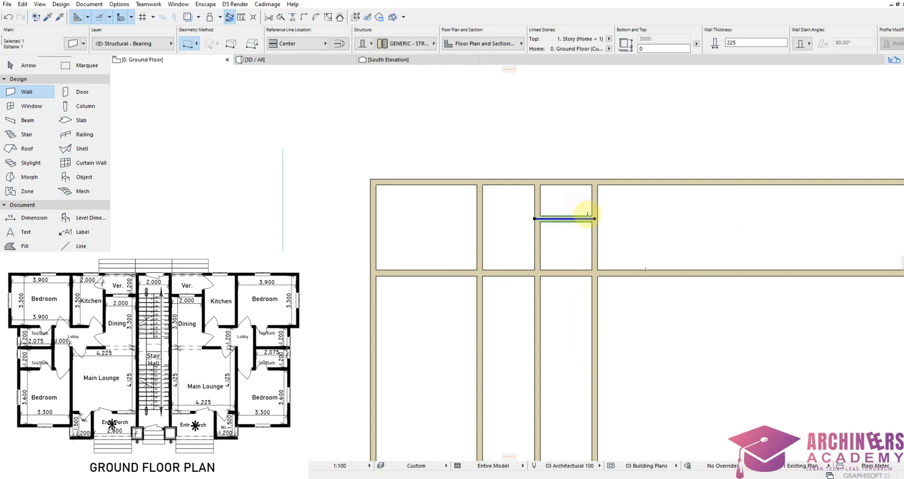
{"action": "key", "text": "ctrl+shift+d"}
{"action": "left_click", "coordinate": [595, 219]}
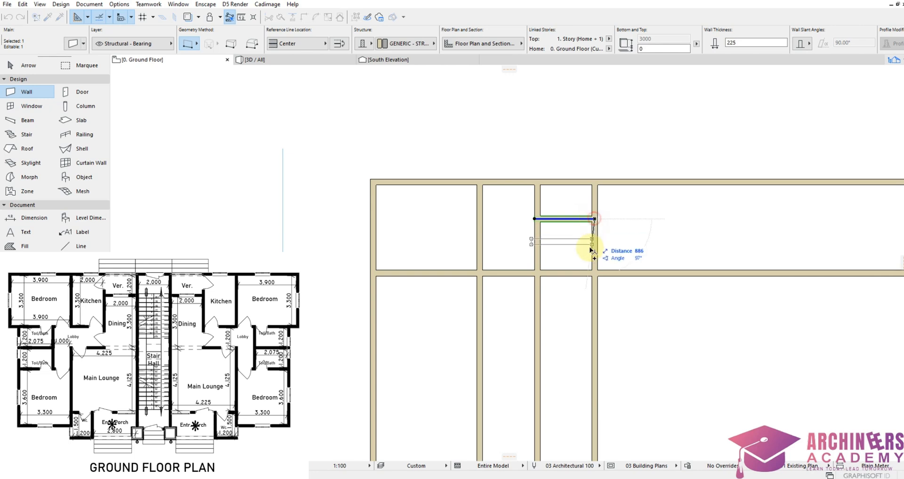
{"action": "type", "text": "33"}
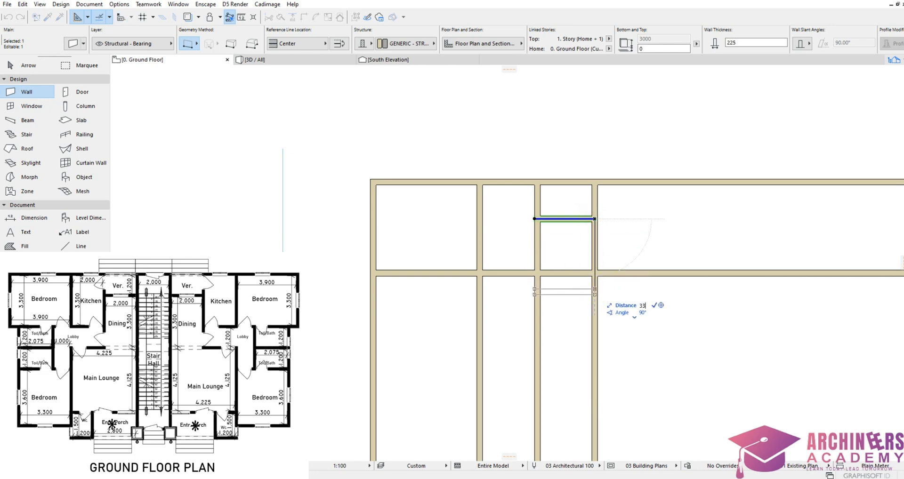
{"action": "type", "text": "00"}
{"action": "key", "text": "Return"}
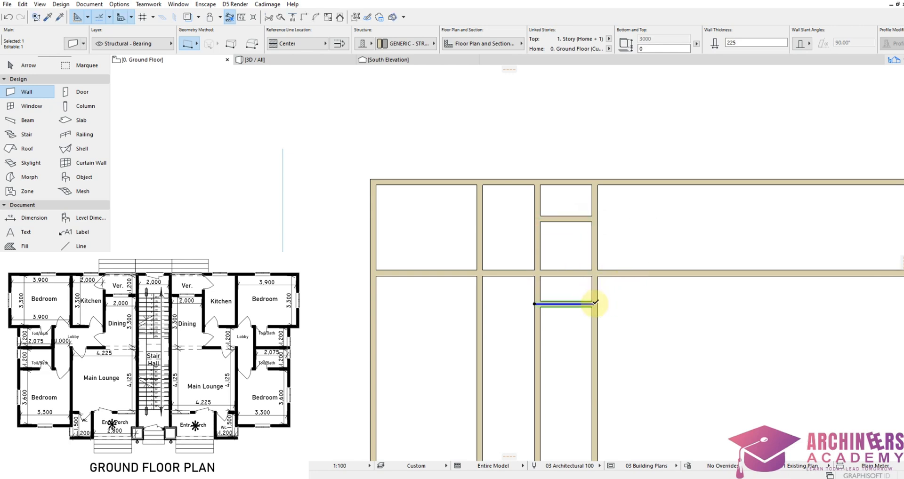
{"action": "key", "text": "Escape"}
{"action": "left_click", "coordinate": [568, 274], "text": "ctrl"}
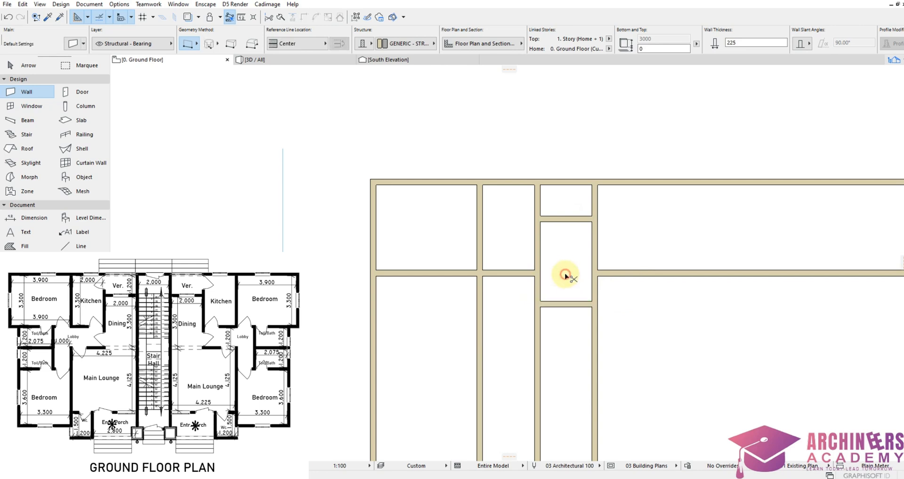
Step: Stretch the dining area's south wall west to the kitchen's west wall line and trim the vertical wall crossing the lobby
{"action": "scroll", "coordinate": [563, 298], "scroll_direction": "up", "scroll_amount": 2}
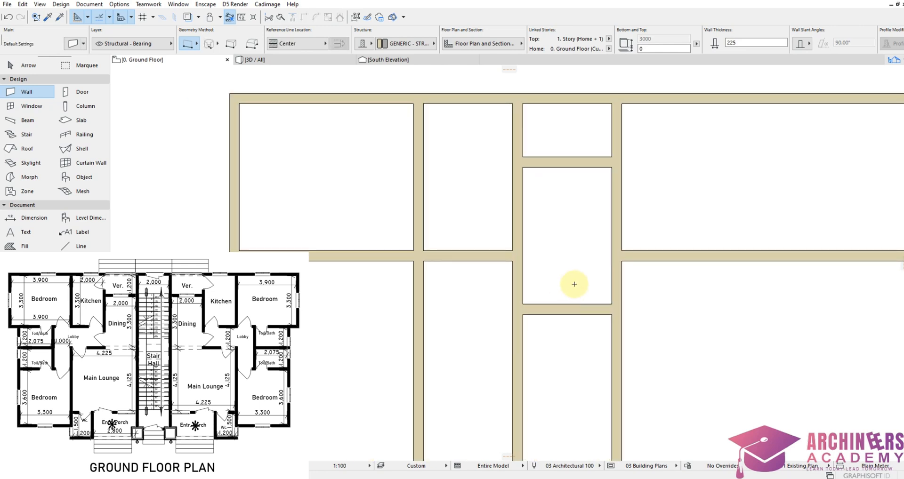
{"action": "key", "text": "shift"}
{"action": "left_click", "coordinate": [557, 309], "text": "shift"}
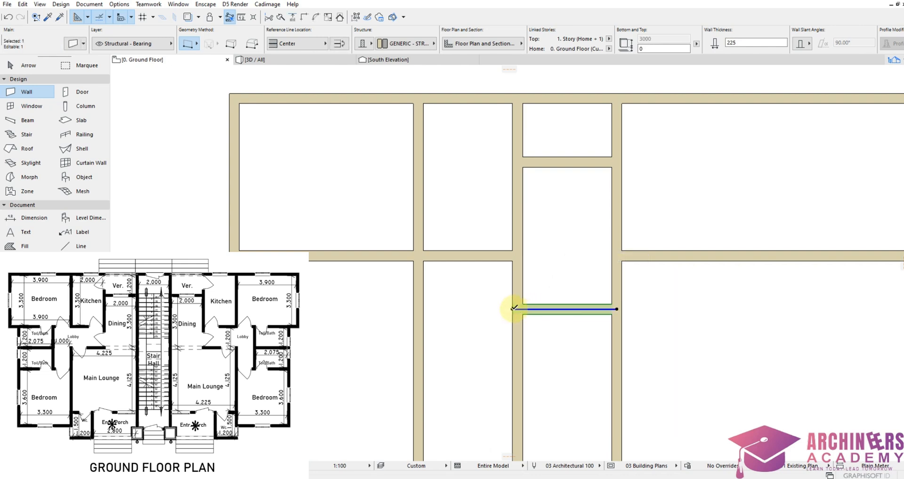
{"action": "left_click", "coordinate": [513, 309]}
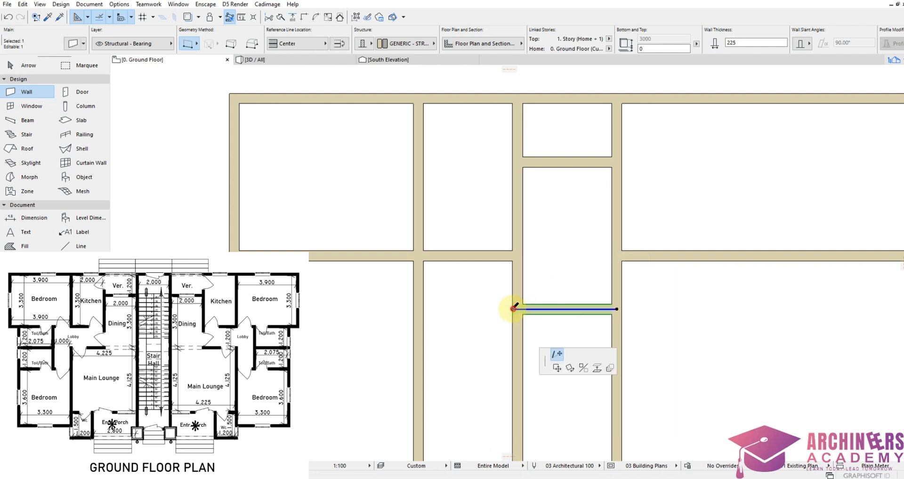
{"action": "left_click", "coordinate": [419, 308]}
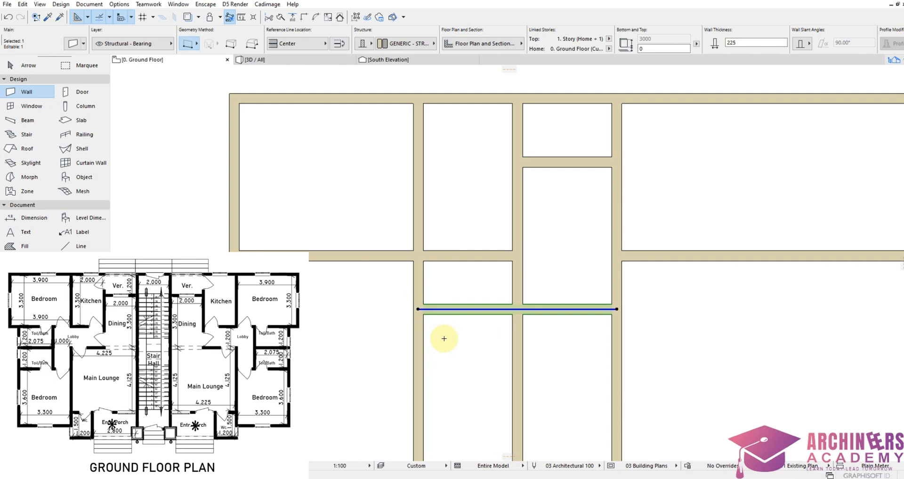
{"action": "key", "text": "Escape"}
{"action": "left_click", "coordinate": [420, 292], "text": "ctrl"}
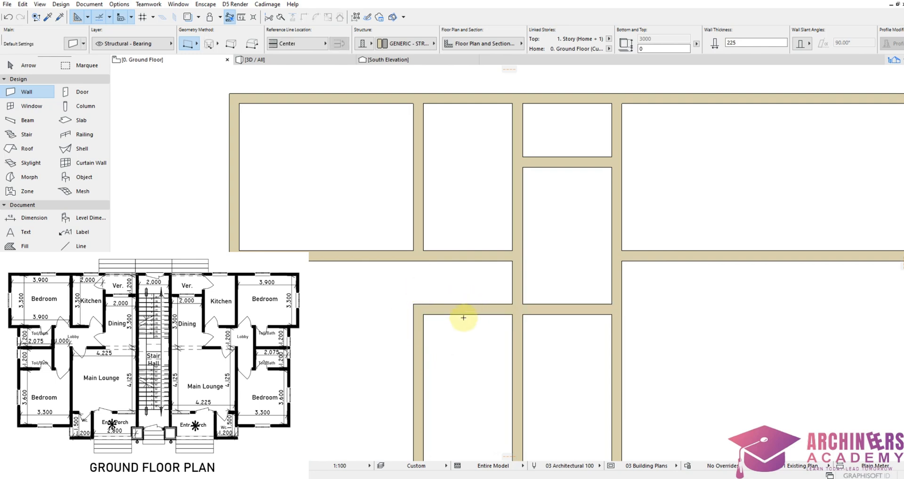
Step: Trim the kitchen's east wall where it runs below the main lounge's north wall
{"action": "scroll", "coordinate": [460, 317], "scroll_direction": "down", "scroll_amount": 5}
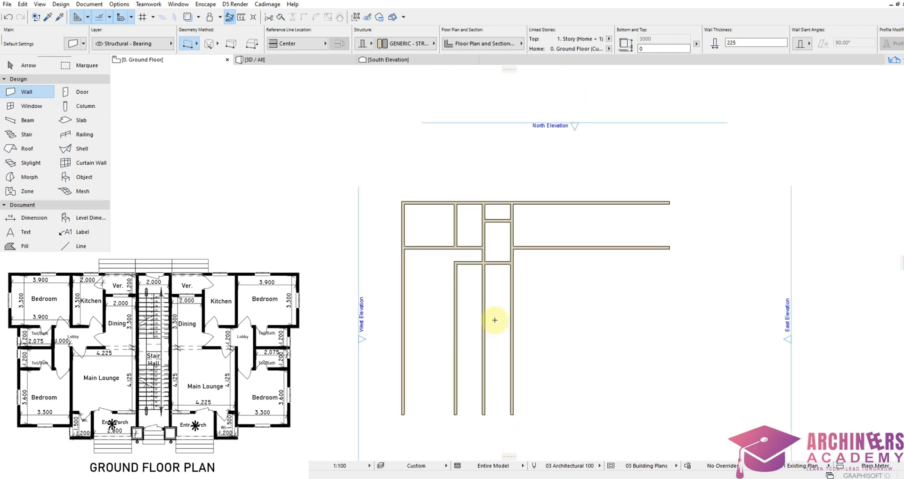
{"action": "scroll", "coordinate": [482, 342], "scroll_direction": "up", "scroll_amount": 2}
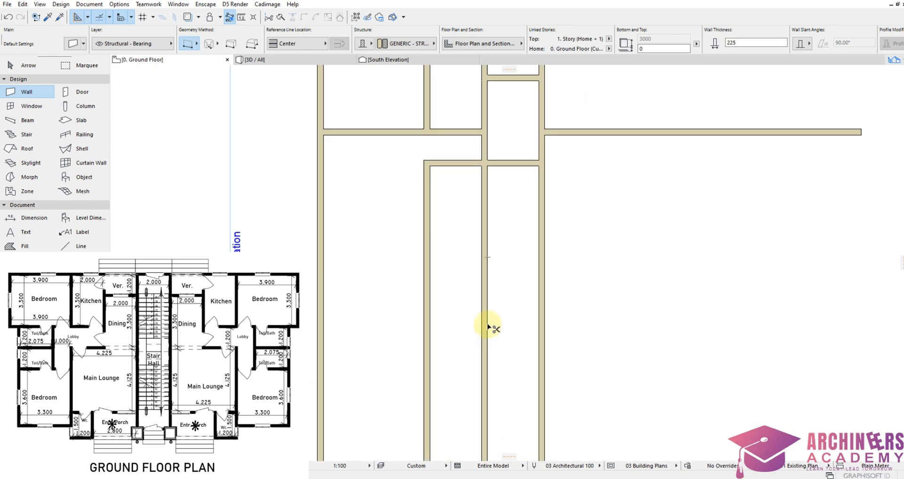
{"action": "left_click", "coordinate": [487, 328], "text": "ctrl"}
{"action": "scroll", "coordinate": [483, 151], "scroll_direction": "down", "scroll_amount": 2}
{"action": "scroll", "coordinate": [476, 260], "scroll_direction": "up", "scroll_amount": 2}
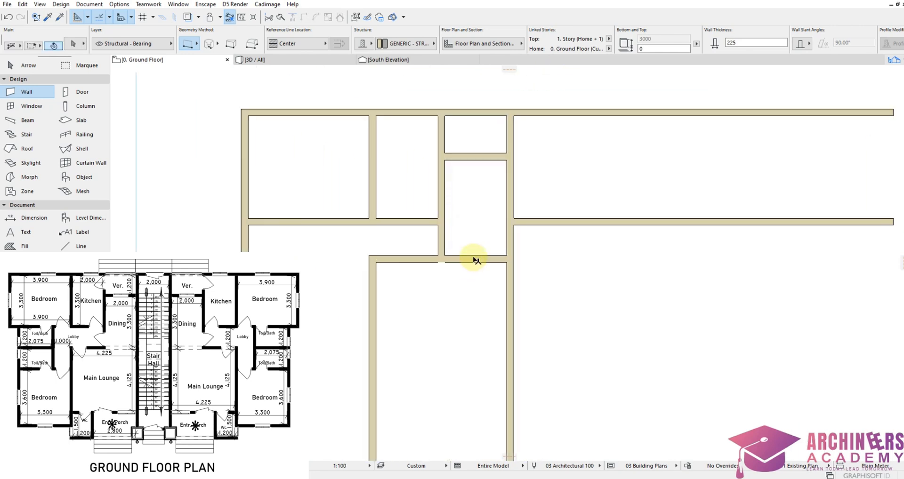
Step: Stretch the lower end of the kitchen's east wall to the centre line of the main lounge's north wall
{"action": "left_click", "coordinate": [440, 248], "text": "shift"}
{"action": "scroll", "coordinate": [443, 263], "scroll_direction": "up", "scroll_amount": 3}
{"action": "left_click", "coordinate": [438, 260]}
{"action": "left_click", "coordinate": [437, 252]}
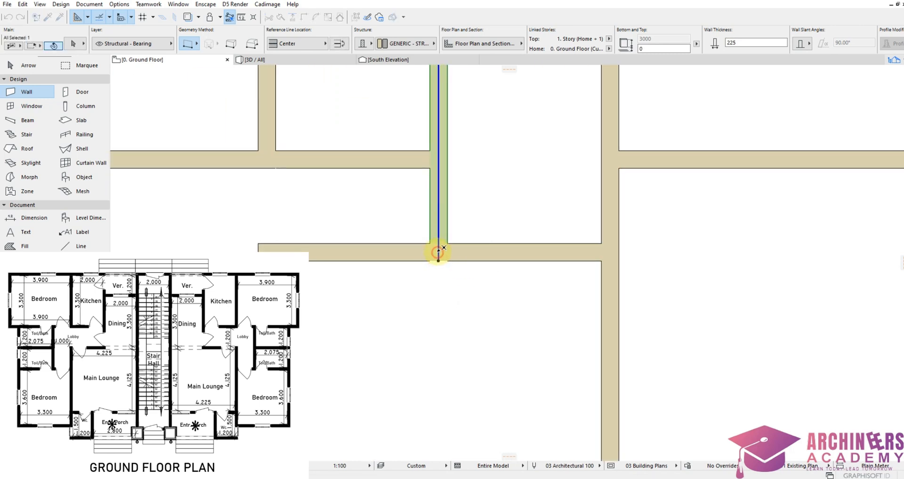
{"action": "key", "text": "Escape"}
{"action": "scroll", "coordinate": [473, 235], "scroll_direction": "down", "scroll_amount": 4}
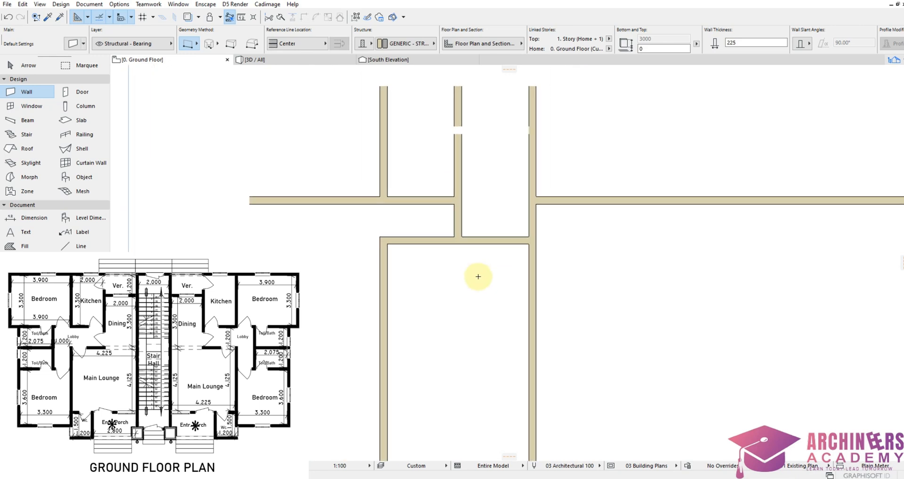
Step: Drag a copy of the main lounge's north wall 4125 mm straight down to form the lounge's south side
{"action": "scroll", "coordinate": [523, 226], "scroll_direction": "up", "scroll_amount": 4}
{"action": "left_click", "coordinate": [524, 193], "text": "shift"}
{"action": "scroll", "coordinate": [520, 194], "scroll_direction": "down", "scroll_amount": 3}
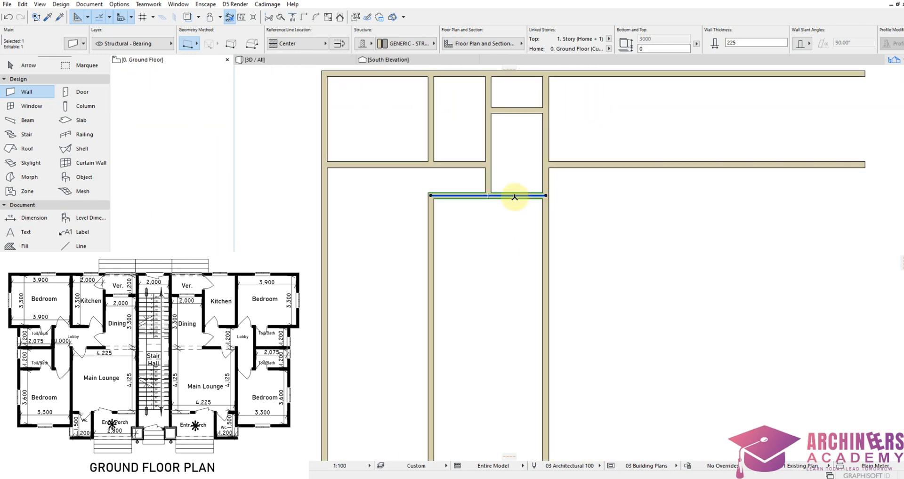
{"action": "key", "text": "ctrl+shift+d"}
{"action": "left_click", "coordinate": [547, 197]}
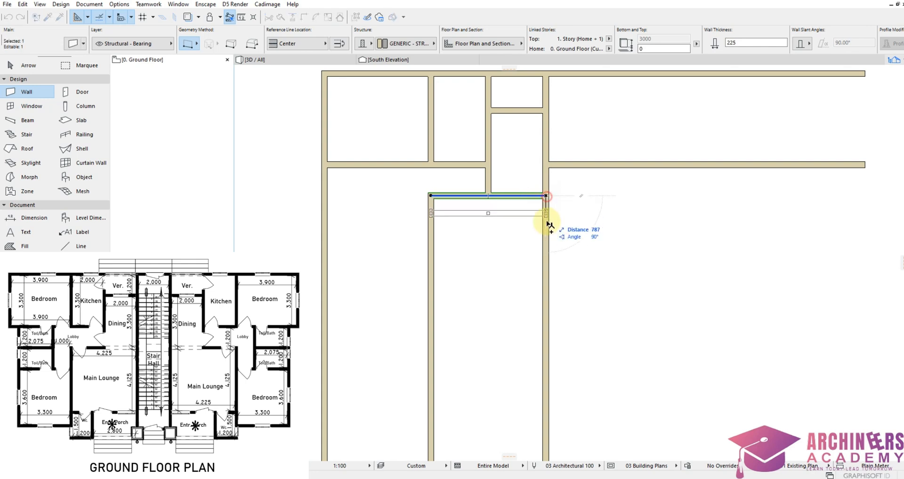
{"action": "type", "text": "4125"}
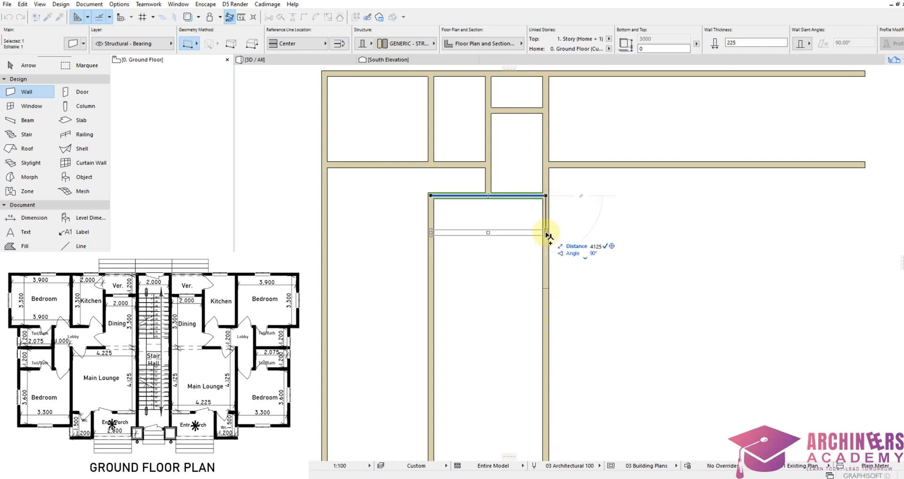
{"action": "key", "text": "Return"}
Step: Move the copied lounge south wall straight down by one wall thickness, from its upper face to its lower face
{"action": "scroll", "coordinate": [543, 304], "scroll_direction": "up", "scroll_amount": 4}
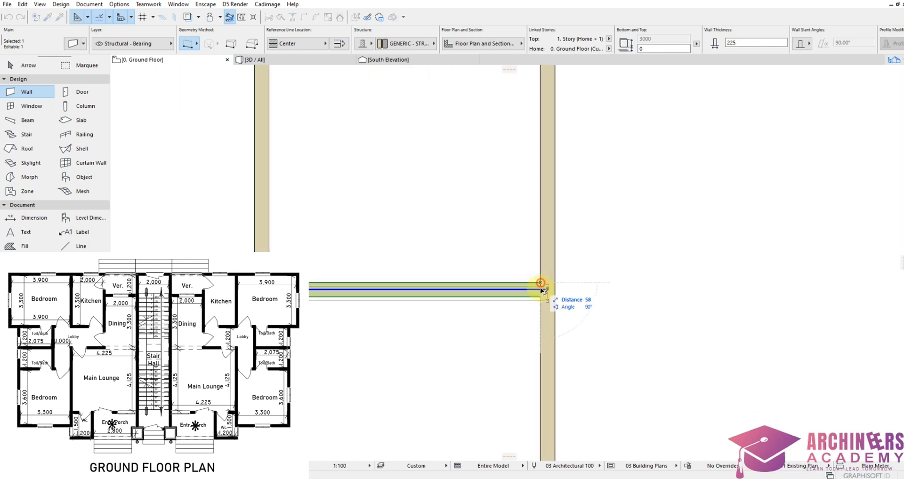
{"action": "scroll", "coordinate": [622, 311], "scroll_direction": "down", "scroll_amount": 3}
{"action": "scroll", "coordinate": [622, 311], "scroll_direction": "down", "scroll_amount": 2}
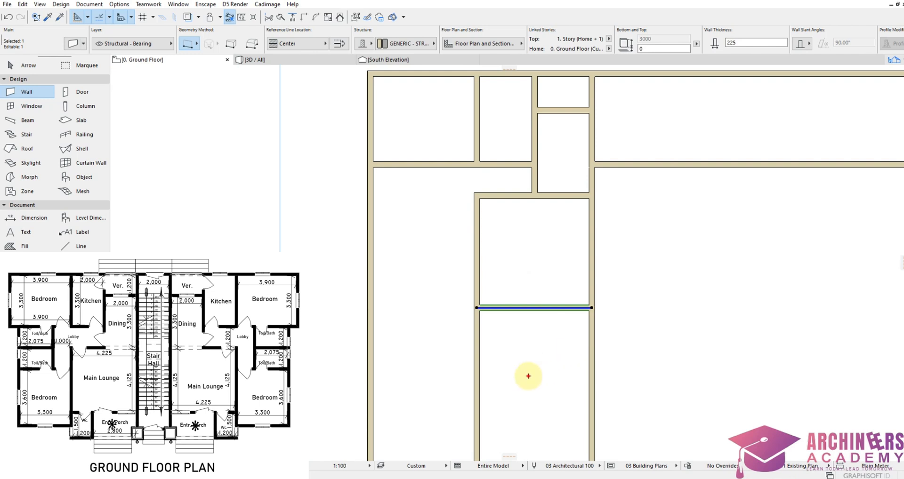
{"action": "key", "text": "Escape"}
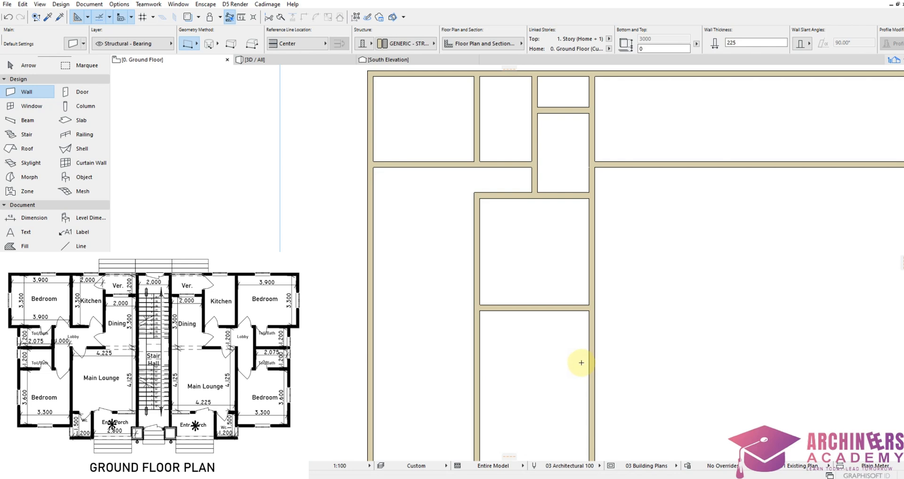
Step: Drag a copy of the main lounge's south wall 1500 mm straight down to form the entrance porch's south side
{"action": "left_click", "coordinate": [568, 330]}
{"action": "left_click", "coordinate": [557, 290]}
{"action": "left_click", "coordinate": [592, 308]}
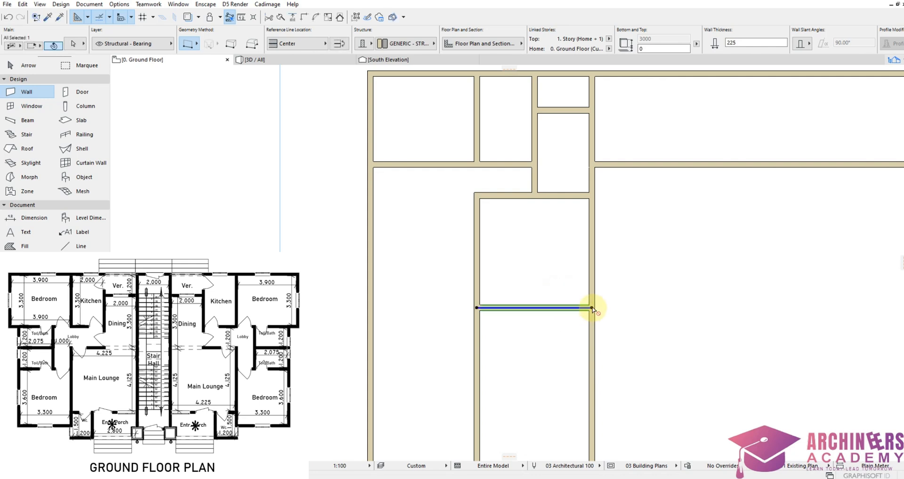
{"action": "left_click_drag", "start_coordinate": [593, 309], "coordinate": [595, 335]}
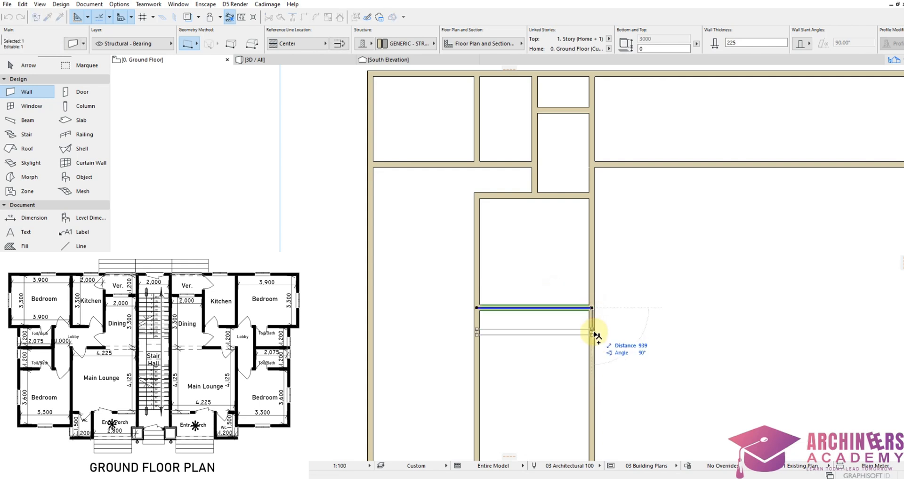
{"action": "type", "text": "15"}
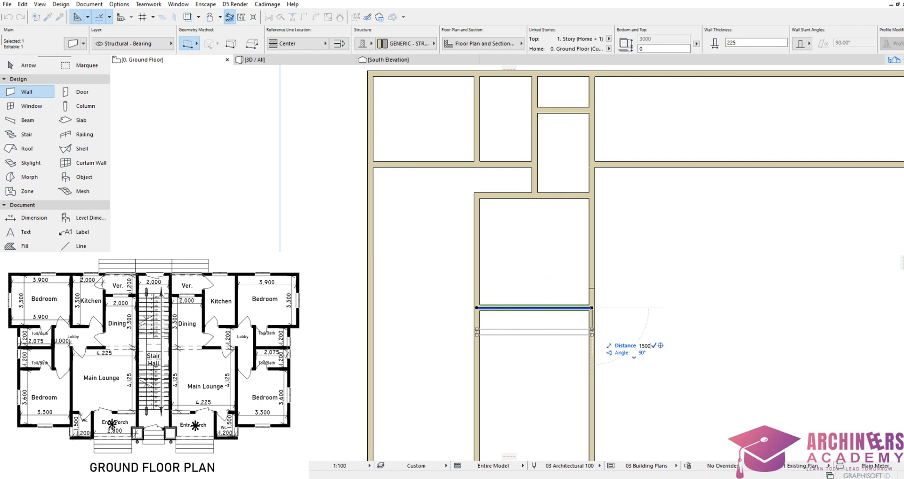
{"action": "type", "text": "00"}
{"action": "key", "text": "Return"}
Step: Move the copied porch wall straight down by one wall thickness, from its upper face to its lower face
{"action": "scroll", "coordinate": [584, 349], "scroll_direction": "up", "scroll_amount": 4}
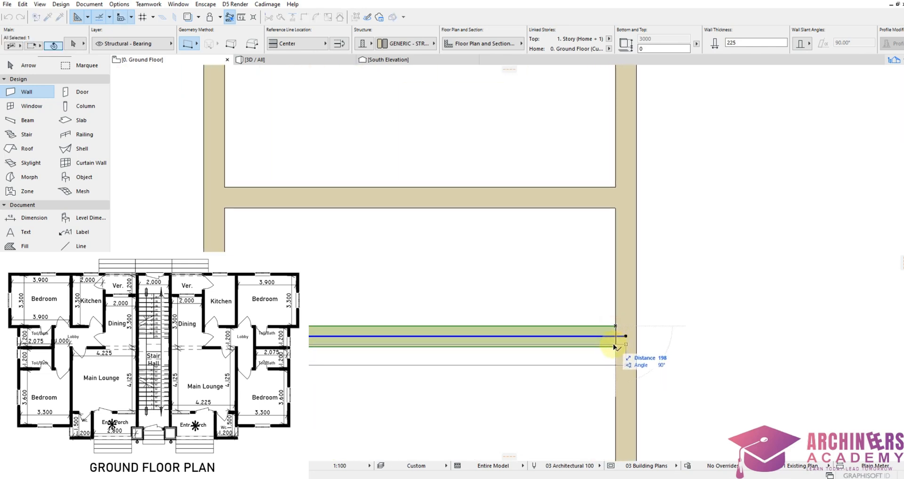
{"action": "left_click", "coordinate": [615, 347]}
{"action": "scroll", "coordinate": [658, 284], "scroll_direction": "down", "scroll_amount": 2}
{"action": "scroll", "coordinate": [658, 284], "scroll_direction": "down", "scroll_amount": 3}
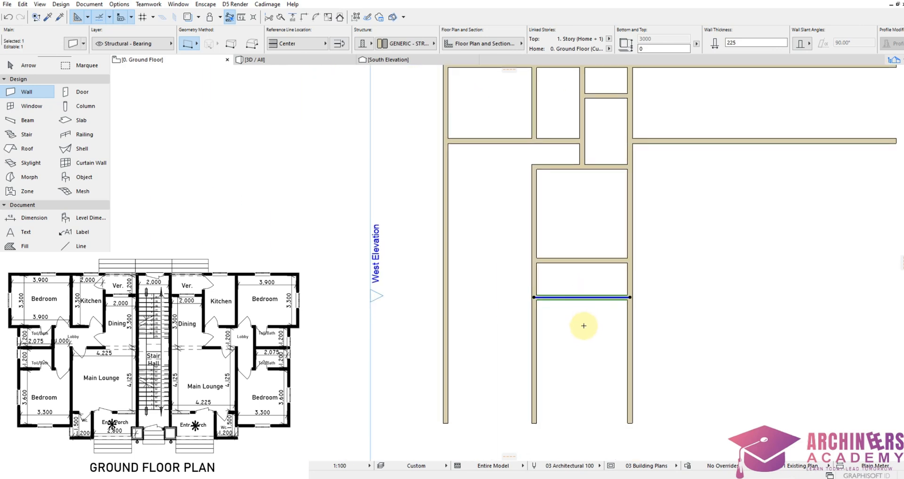
{"action": "key", "text": "Escape"}
Step: Trim the east and west lounge walls where they extend below the entrance porch's south wall
{"action": "left_click", "coordinate": [630, 336], "text": "ctrl"}
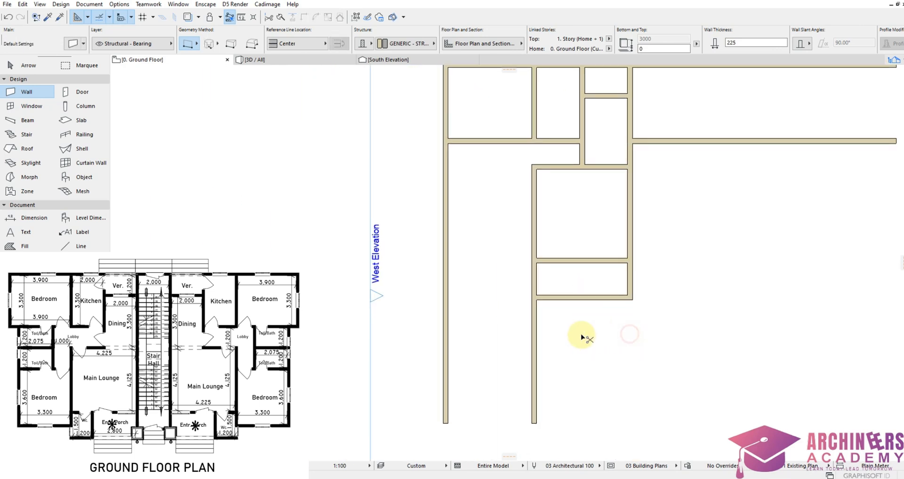
{"action": "left_click", "coordinate": [535, 341], "text": "ctrl"}
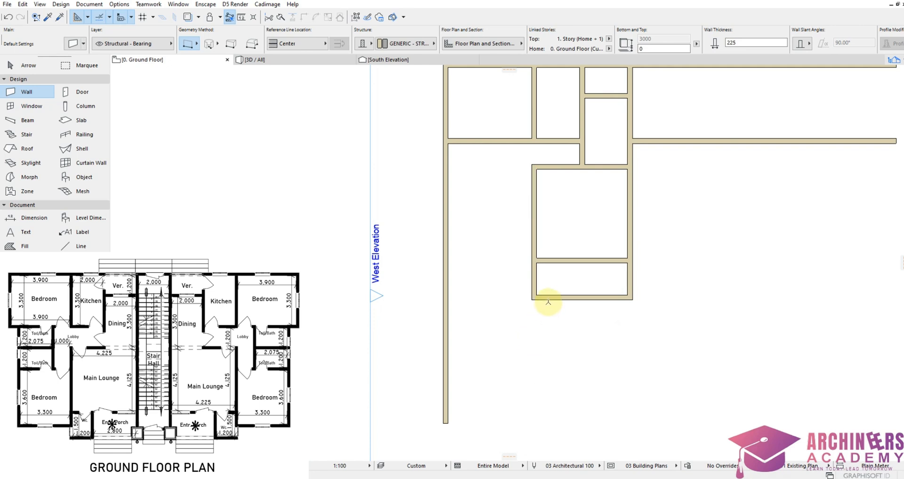
{"action": "scroll", "coordinate": [549, 302], "scroll_direction": "down", "scroll_amount": 3}
{"action": "scroll", "coordinate": [556, 287], "scroll_direction": "up", "scroll_amount": 3}
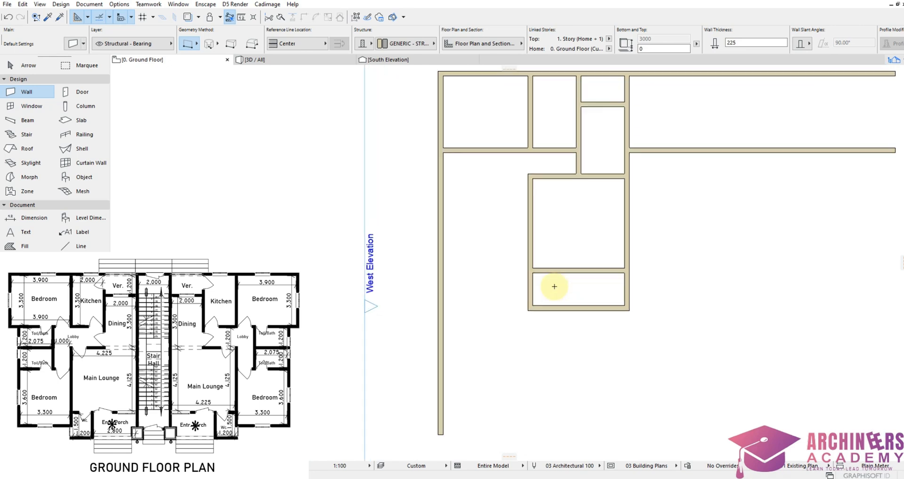
Step: Shorten the main lounge's west wall so its lower end meets the centre line of the entrance porch's south wall
{"action": "left_click", "coordinate": [525, 284]}
{"action": "scroll", "coordinate": [528, 302], "scroll_direction": "up", "scroll_amount": 2}
{"action": "scroll", "coordinate": [527, 315], "scroll_direction": "up", "scroll_amount": 2}
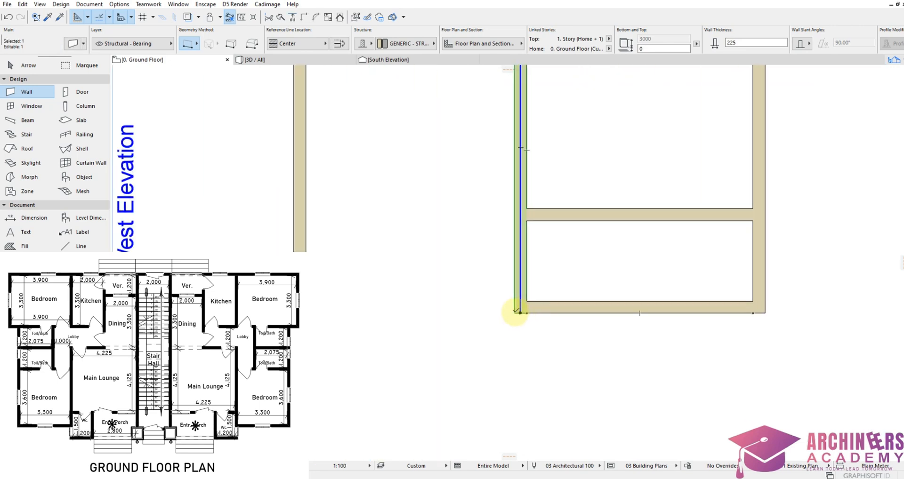
{"action": "left_click", "coordinate": [521, 312]}
{"action": "left_click", "coordinate": [521, 307]}
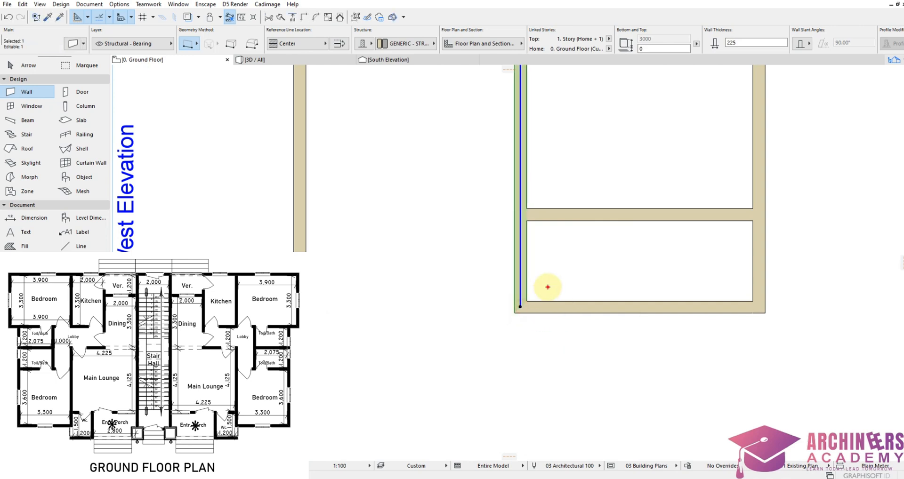
{"action": "key", "text": "Escape"}
Step: Drag a copy of the lounge's west wall 1200 mm to the east to divide the entrance porch strip
{"action": "left_click", "coordinate": [520, 259]}
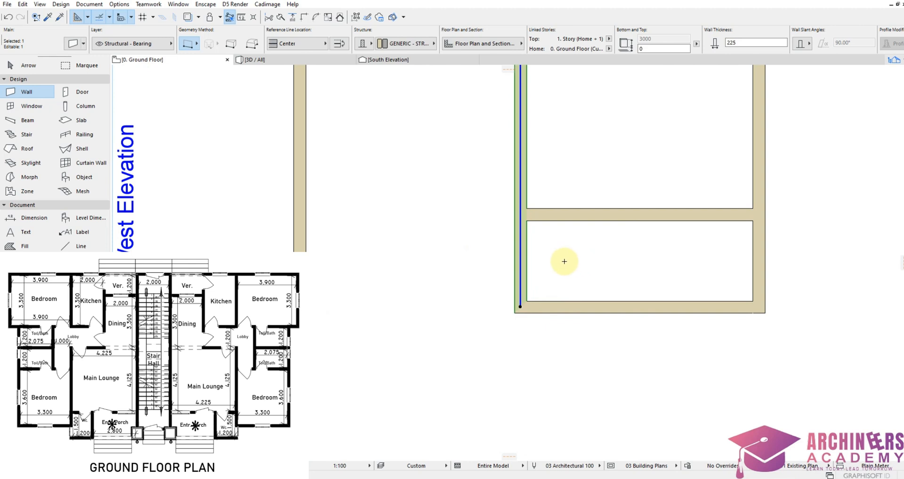
{"action": "left_click", "coordinate": [521, 307]}
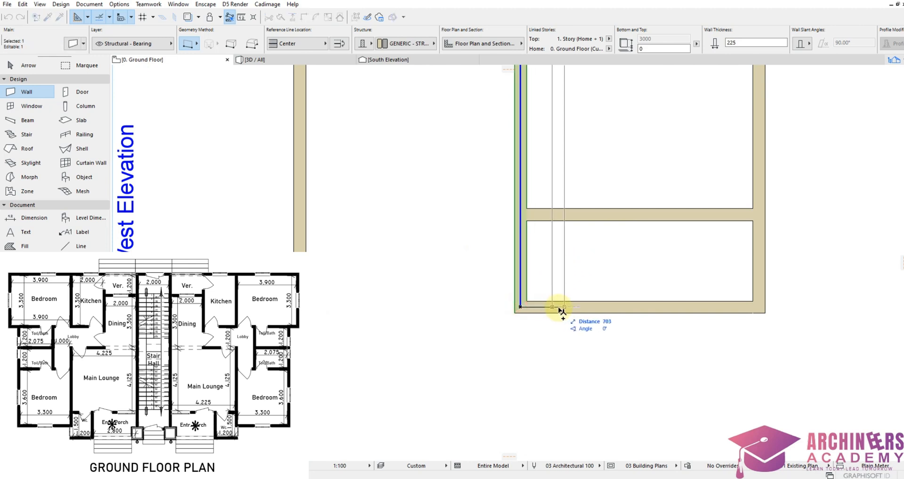
{"action": "type", "text": "12"}
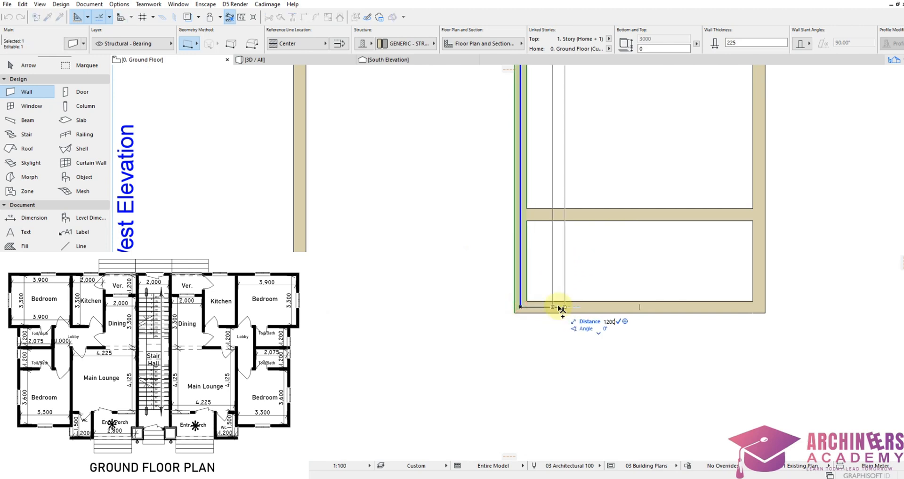
{"action": "type", "text": "00"}
{"action": "key", "text": "Return"}
{"action": "scroll", "coordinate": [584, 228], "scroll_direction": "up", "scroll_amount": 3}
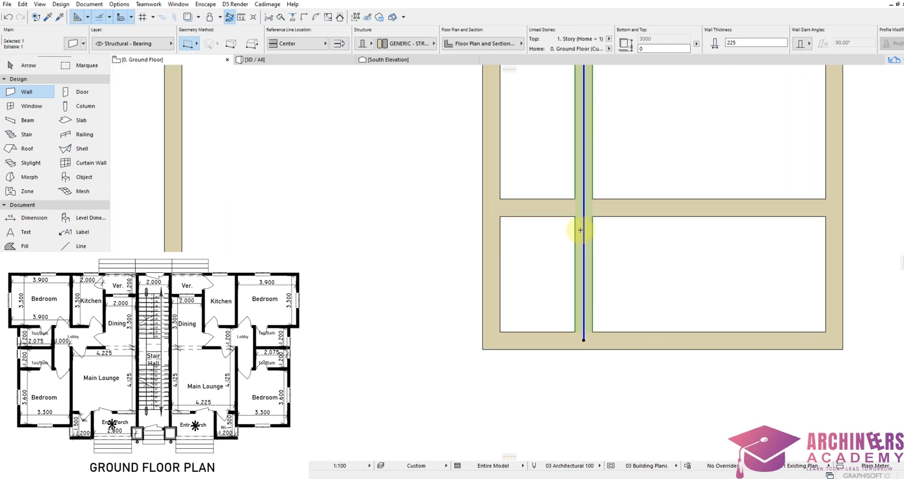
Step: Move the copied partition one wall thickness east and trim away its portion inside the main lounge
{"action": "key", "text": "ctrl+d"}
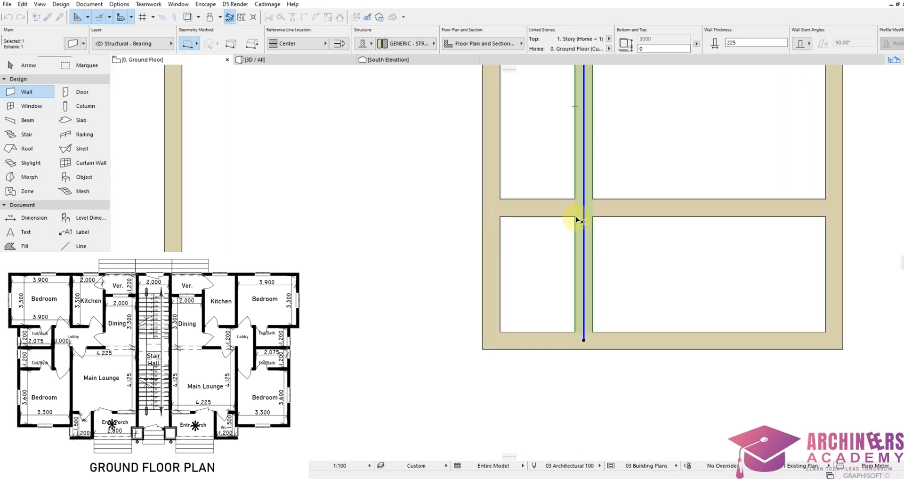
{"action": "left_click", "coordinate": [575, 217]}
{"action": "left_click", "coordinate": [592, 218]}
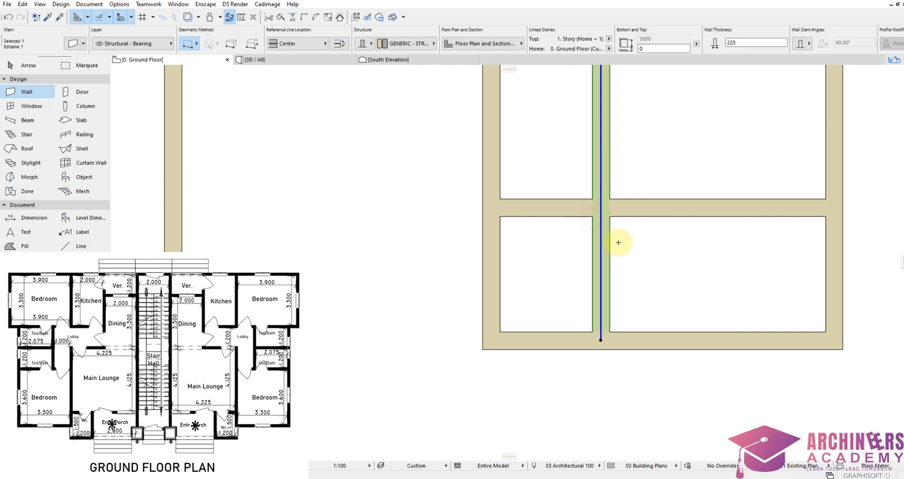
{"action": "left_click", "coordinate": [621, 246]}
{"action": "scroll", "coordinate": [509, 310], "scroll_direction": "down", "scroll_amount": 5}
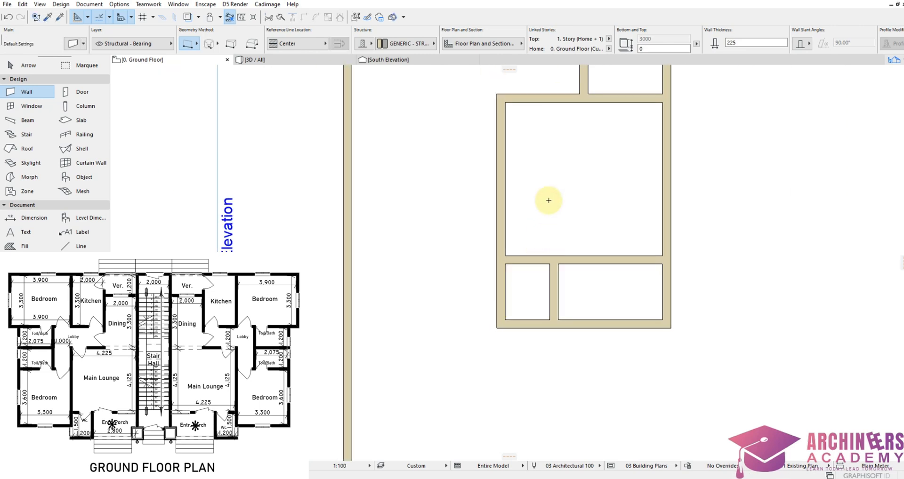
Step: Drag a copy of the main lounge's west wall 3300 mm straight west to form the lower bedroom's west wall
{"action": "scroll", "coordinate": [562, 174], "scroll_direction": "up", "scroll_amount": 3}
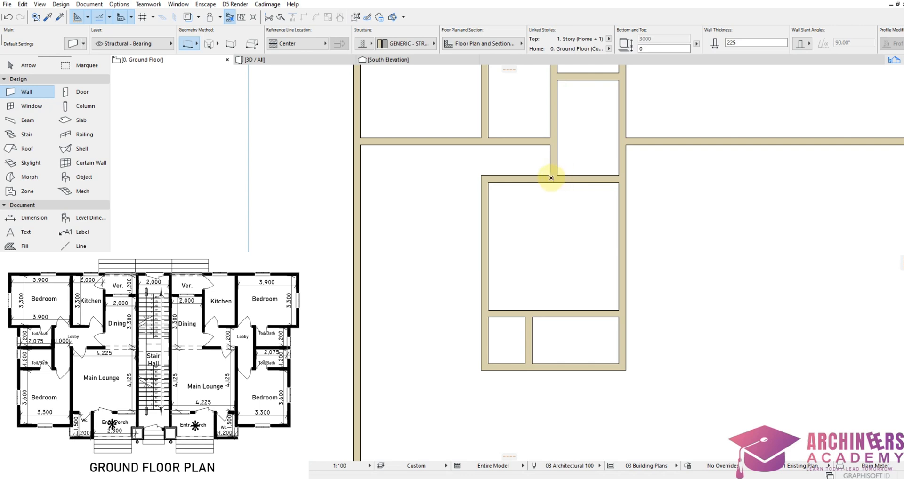
{"action": "left_click", "coordinate": [551, 178]}
{"action": "scroll", "coordinate": [581, 176], "scroll_direction": "down", "scroll_amount": 3}
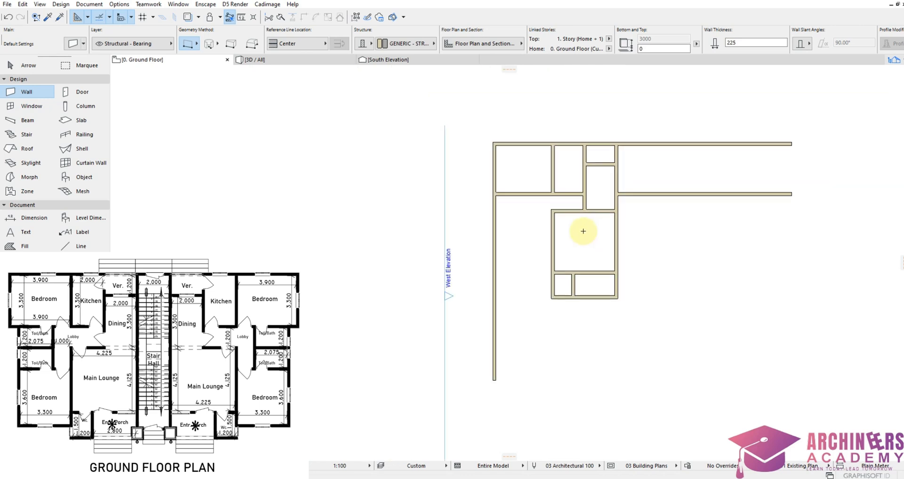
{"action": "scroll", "coordinate": [553, 247], "scroll_direction": "up", "scroll_amount": 3}
{"action": "left_click", "coordinate": [570, 252], "text": "shift"}
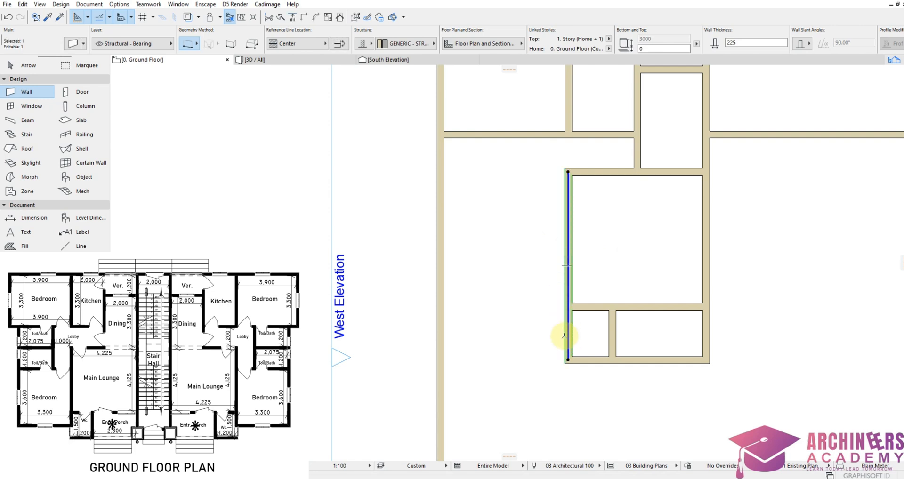
{"action": "left_click_drag", "start_coordinate": [568, 338], "coordinate": [513, 339]}
{"action": "type", "text": "33"}
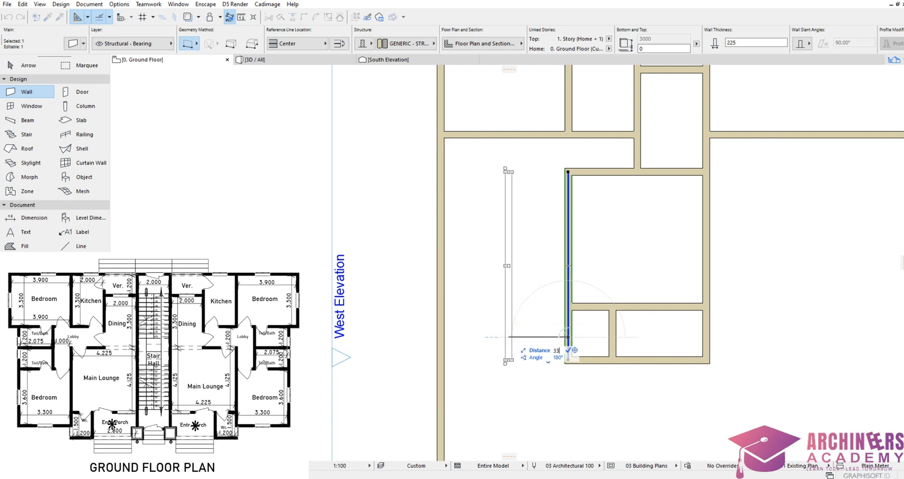
{"action": "type", "text": "00"}
{"action": "key", "text": "Return"}
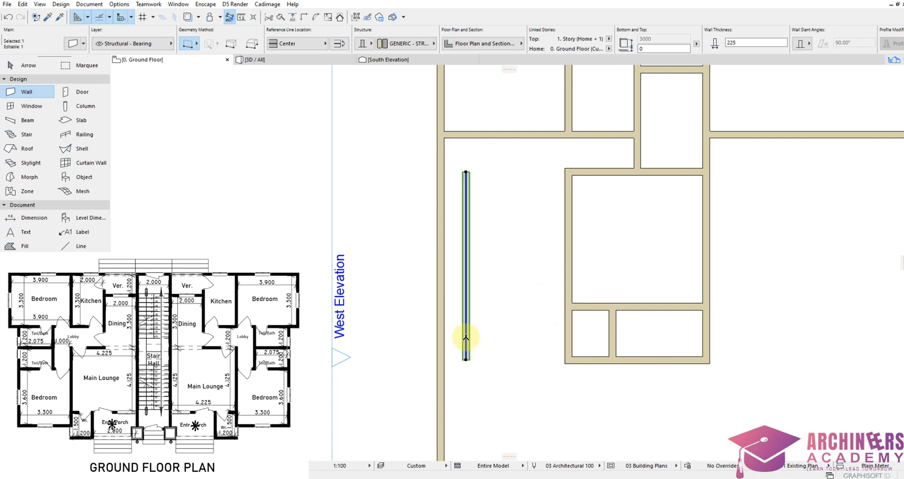
Step: Move the copied bedroom wall west by one wall thickness, from its east face to its west face
{"action": "scroll", "coordinate": [472, 334], "scroll_direction": "up", "scroll_amount": 3}
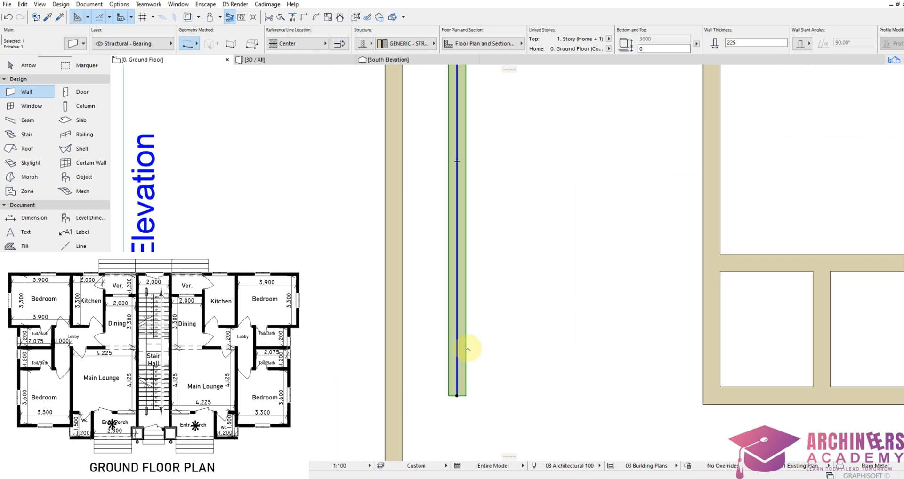
{"action": "left_click", "coordinate": [467, 343]}
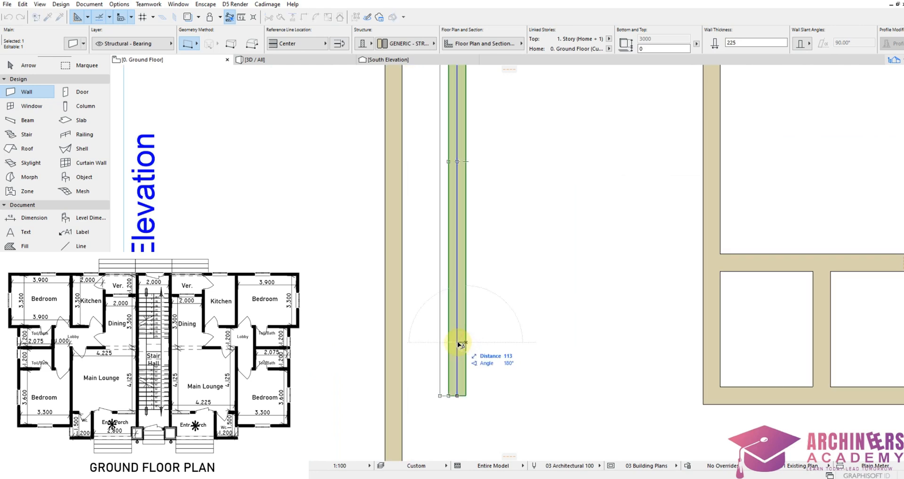
{"action": "left_click", "coordinate": [449, 342]}
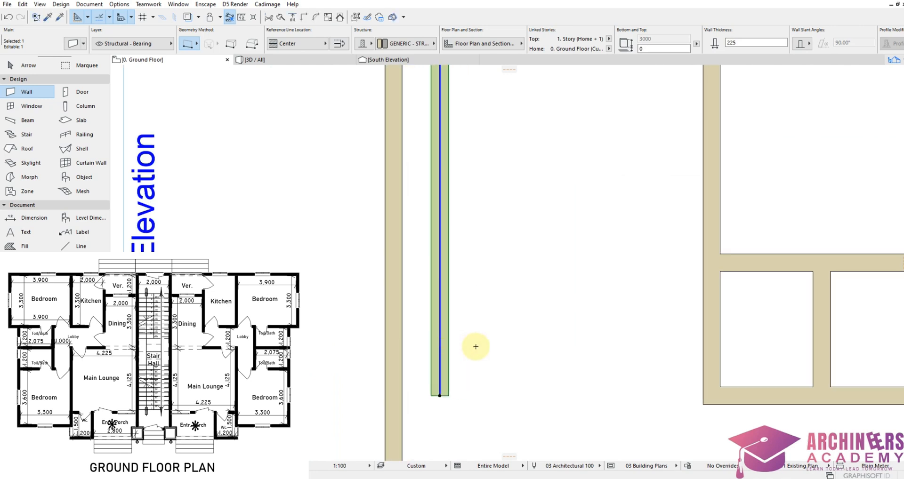
{"action": "key", "text": "Escape"}
{"action": "scroll", "coordinate": [495, 298], "scroll_direction": "down", "scroll_amount": 4}
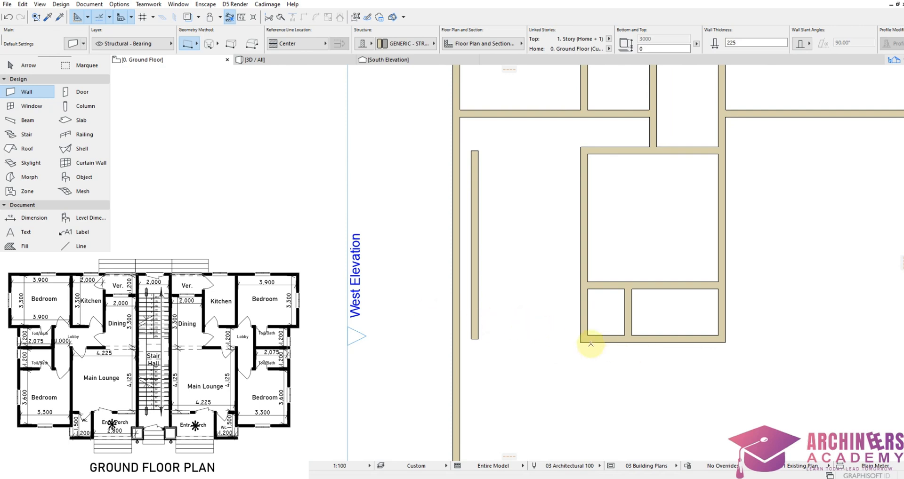
Step: Drag a copy of the entrance porch's south wall 600 mm straight up for the lower bedroom's south wall
{"action": "scroll", "coordinate": [599, 345], "scroll_direction": "up", "scroll_amount": 5}
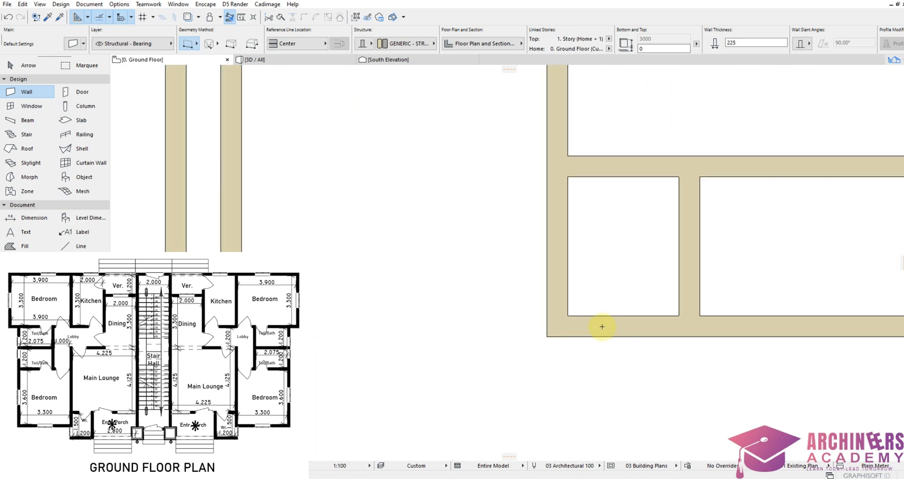
{"action": "left_click", "coordinate": [596, 348], "text": "shift"}
{"action": "left_click", "coordinate": [588, 301], "text": "shift"}
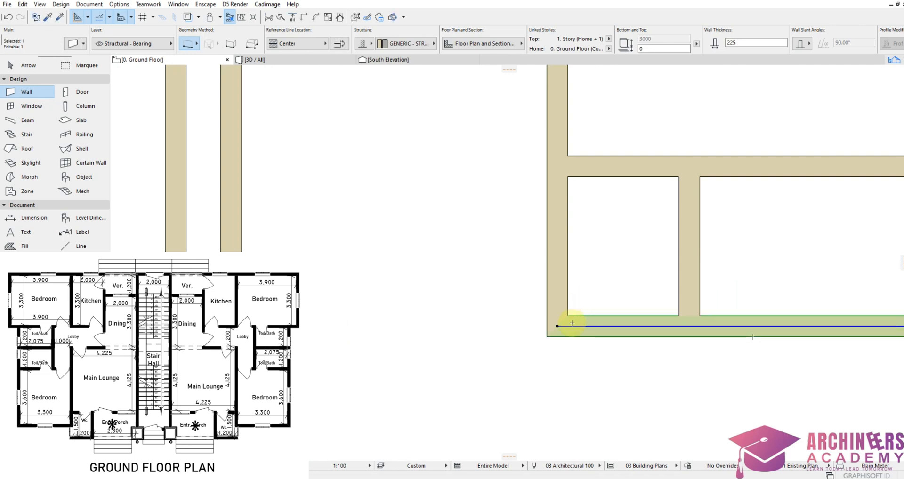
{"action": "left_click_drag", "start_coordinate": [577, 330], "coordinate": [580, 286]}
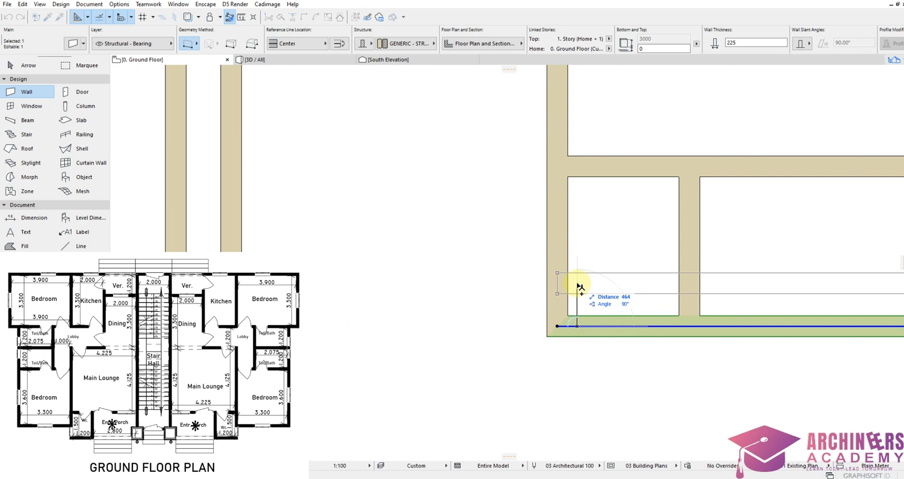
{"action": "type", "text": "600"}
{"action": "left_click", "coordinate": [577, 270]}
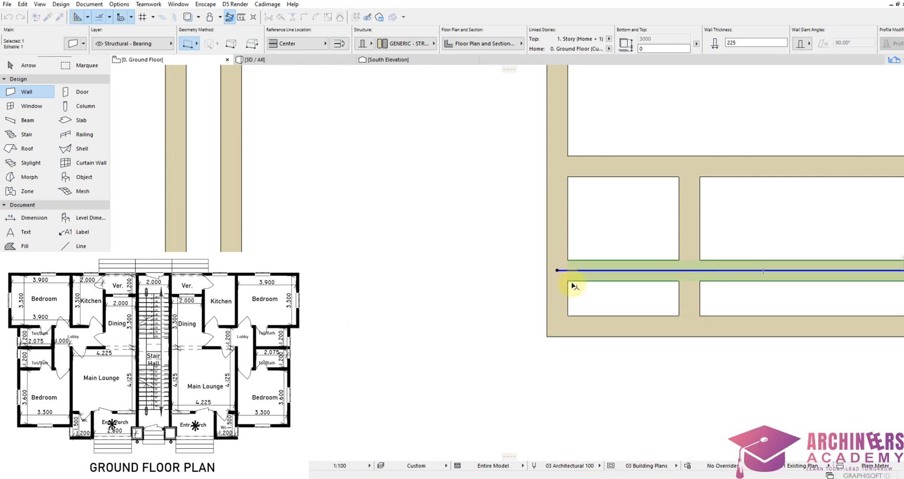
Step: Move the copied horizontal wall straight up by one wall thickness, from its lower face to its upper face
{"action": "left_click", "coordinate": [568, 282]}
{"action": "left_click", "coordinate": [568, 261]}
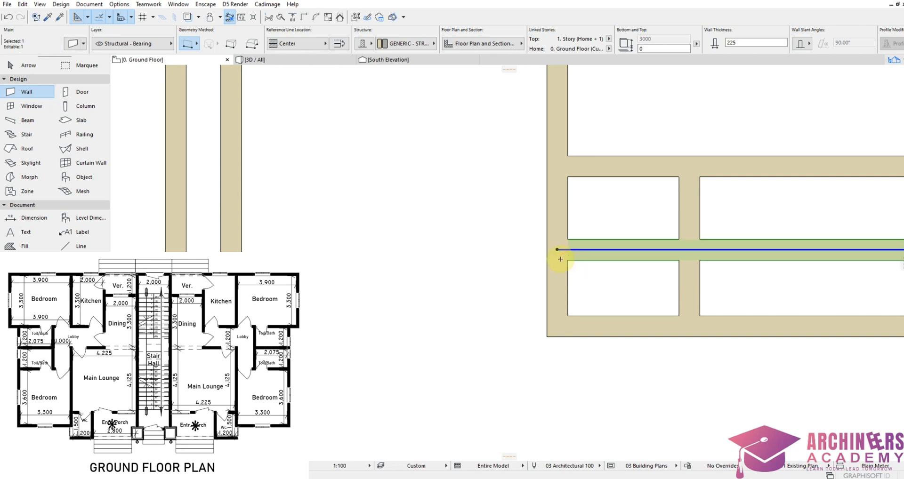
{"action": "scroll", "coordinate": [559, 260], "scroll_direction": "down", "scroll_amount": 3}
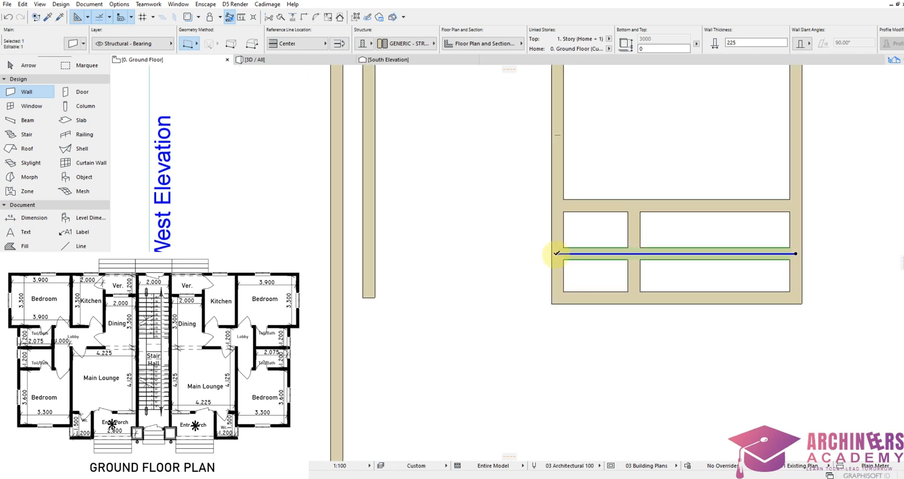
Step: Stretch the copied horizontal wall's west end to the centre line of the lower bedroom's west wall
{"action": "left_click", "coordinate": [556, 253]}
{"action": "left_click", "coordinate": [363, 253]}
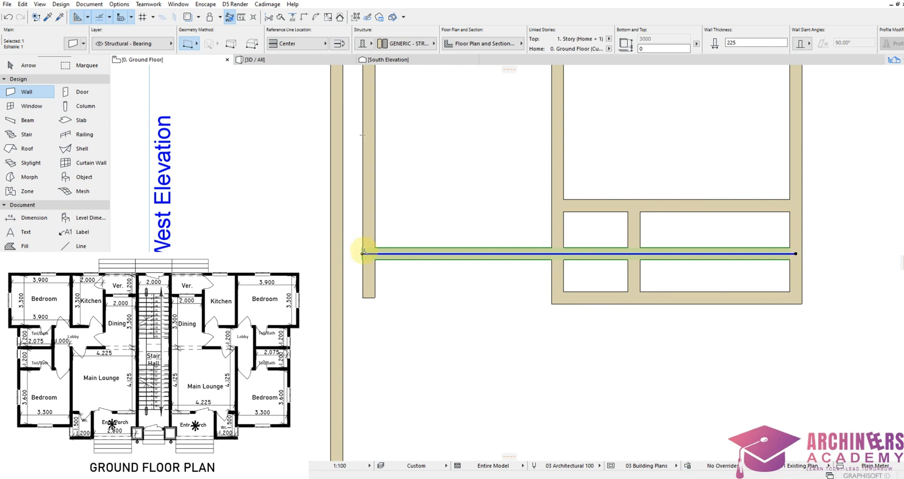
{"action": "left_click", "coordinate": [362, 254]}
{"action": "left_click", "coordinate": [369, 253]}
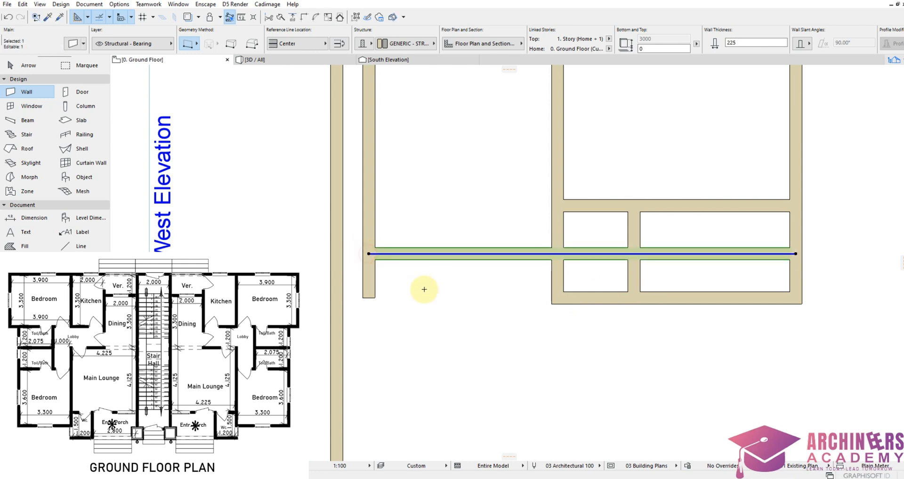
Step: Trim the bedroom west wall's stub below the south wall and the south wall's segments crossing the two porch-side rooms
{"action": "left_click", "coordinate": [432, 293]}
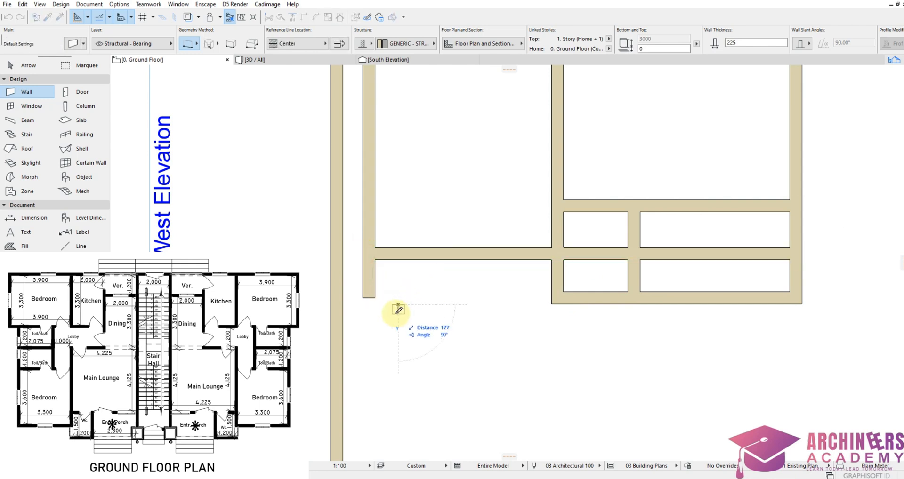
{"action": "left_click", "coordinate": [370, 286], "text": "ctrl"}
{"action": "scroll", "coordinate": [372, 284], "scroll_direction": "down", "scroll_amount": 3}
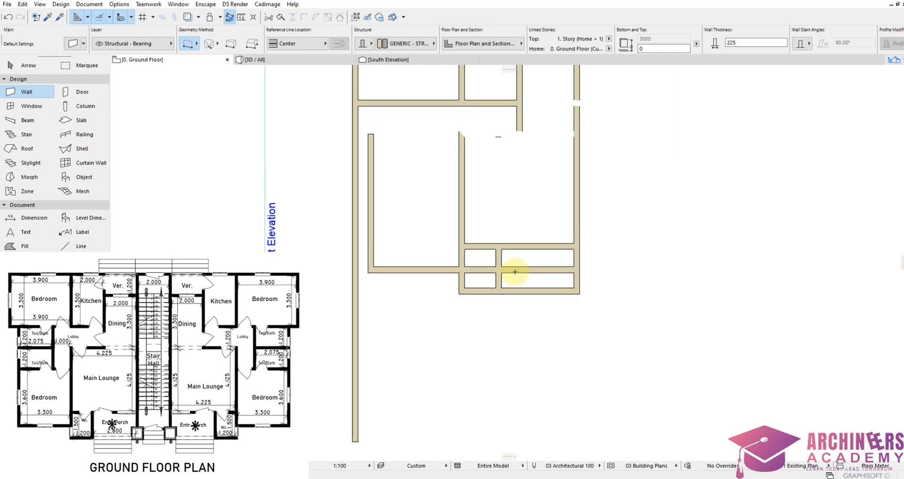
{"action": "left_click", "coordinate": [537, 273], "text": "ctrl"}
{"action": "left_click", "coordinate": [478, 273], "text": "ctrl"}
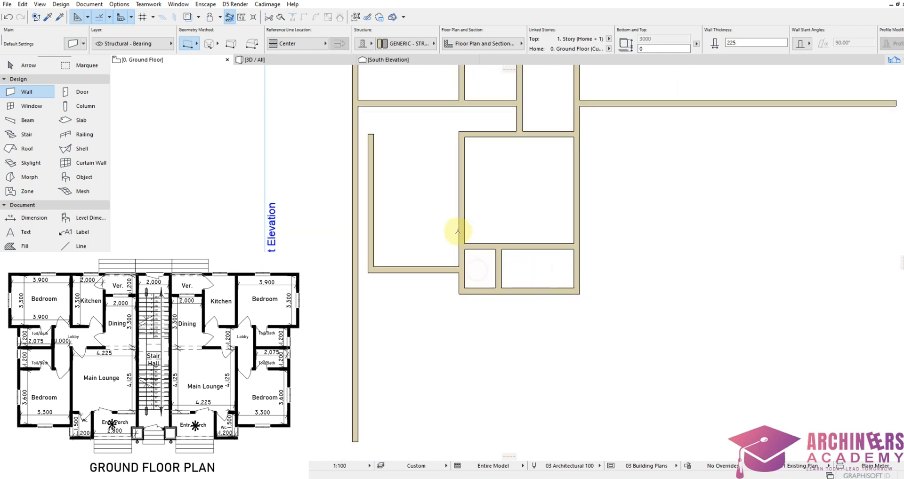
Step: Extend the lower bedroom's west wall up to the south wall of the upper bedroom
{"action": "scroll", "coordinate": [464, 297], "scroll_direction": "up", "scroll_amount": 3}
{"action": "left_click", "coordinate": [413, 214], "text": "shift"}
{"action": "left_click", "coordinate": [413, 214], "text": "shift"}
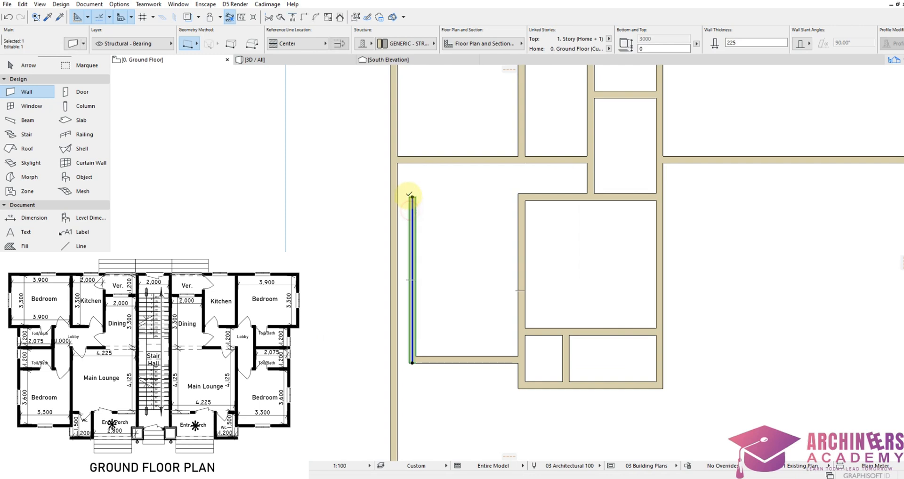
{"action": "left_click", "coordinate": [411, 197]}
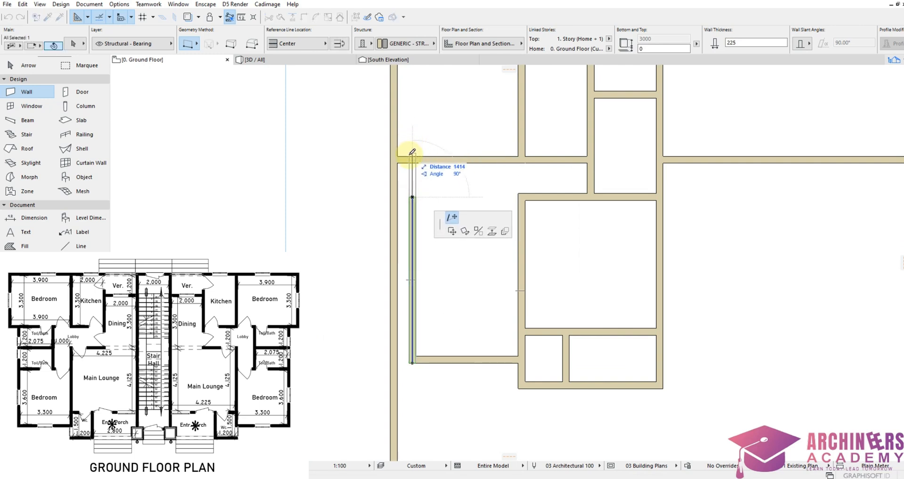
{"action": "left_click", "coordinate": [413, 157]}
{"action": "left_click", "coordinate": [451, 238]}
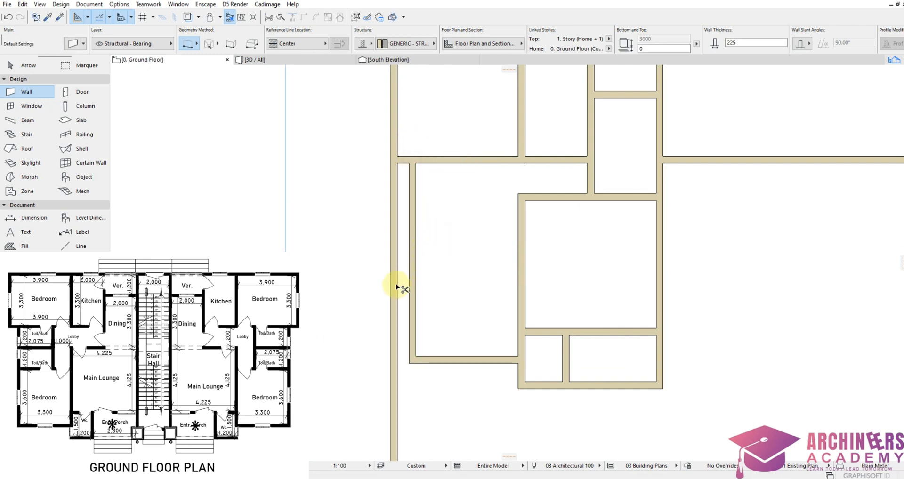
Step: Trim the outer west wall below the upper bedroom and end it on the centre line of that room's south wall
{"action": "scroll", "coordinate": [398, 155], "scroll_direction": "up", "scroll_amount": 4}
{"action": "left_click", "coordinate": [391, 141], "text": "shift"}
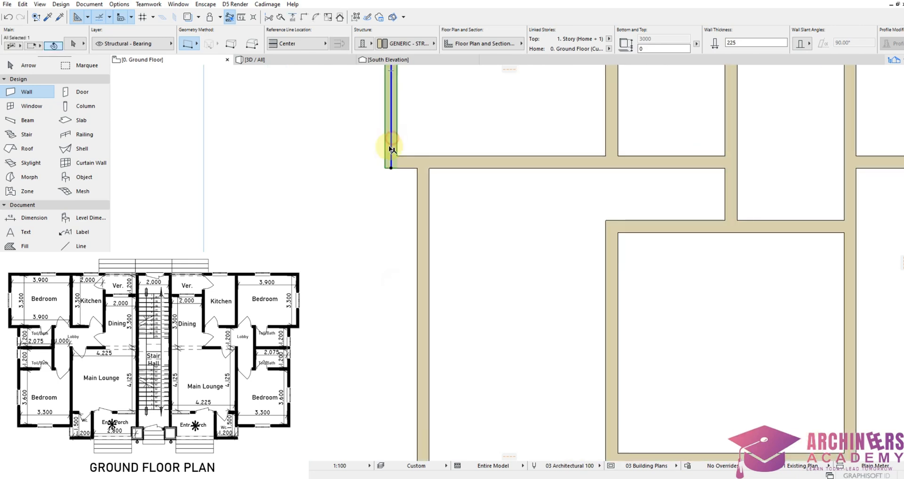
{"action": "left_click", "coordinate": [392, 167]}
{"action": "left_click", "coordinate": [391, 162]}
{"action": "left_click", "coordinate": [432, 145]}
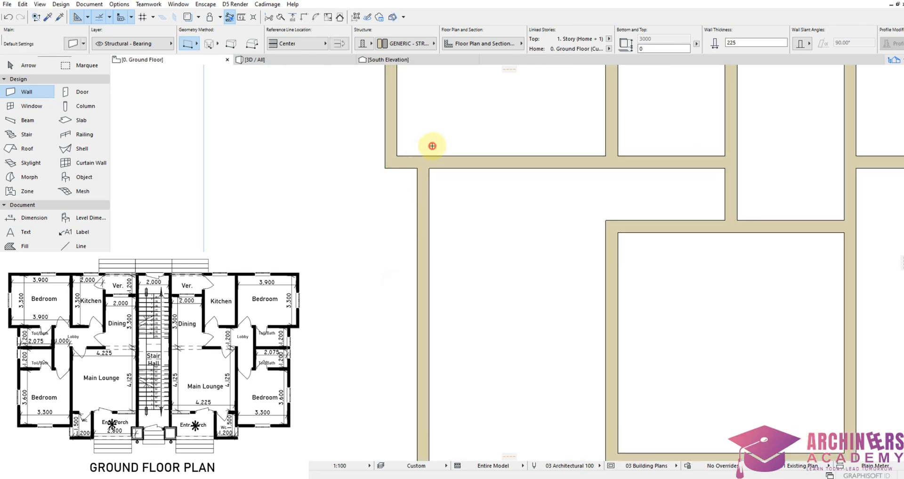
{"action": "scroll", "coordinate": [452, 229], "scroll_direction": "down", "scroll_amount": 5}
{"action": "scroll", "coordinate": [529, 253], "scroll_direction": "down", "scroll_amount": 4}
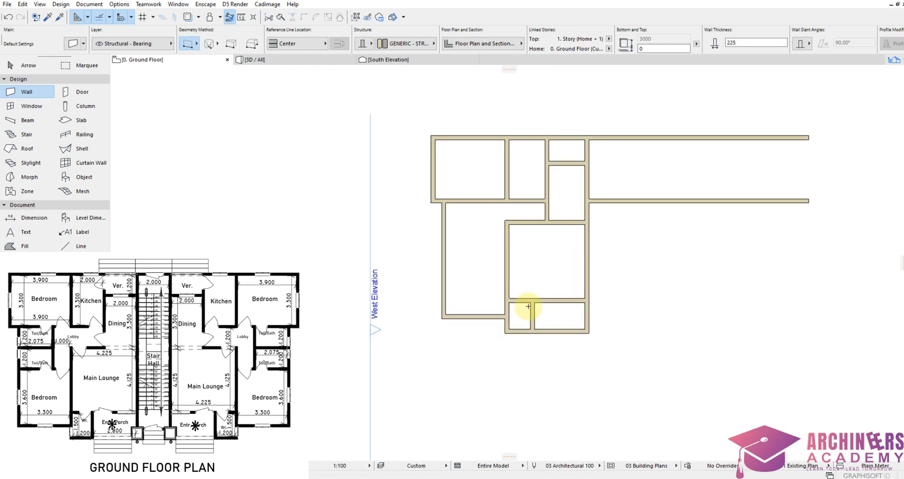
Step: Copy the lower bedroom's south wall 3600 mm straight north from its west end
{"action": "scroll", "coordinate": [559, 266], "scroll_direction": "up", "scroll_amount": 5}
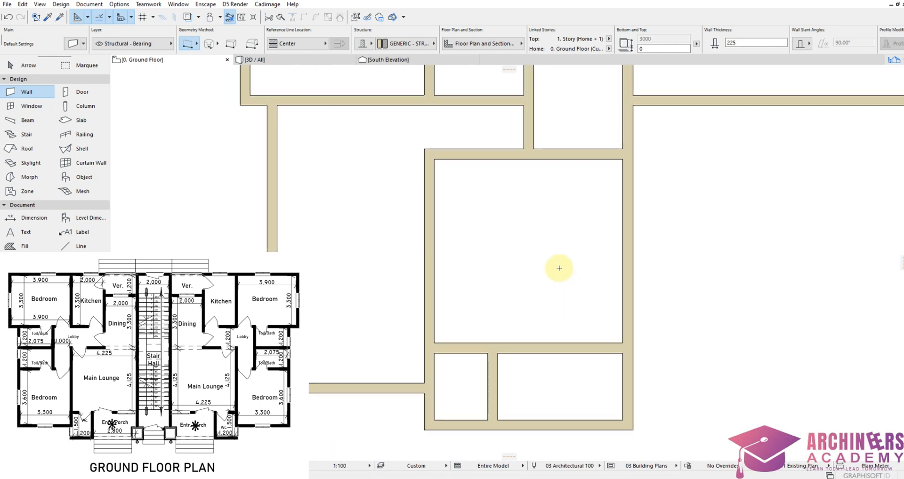
{"action": "scroll", "coordinate": [559, 268], "scroll_direction": "down", "scroll_amount": 4}
{"action": "scroll", "coordinate": [518, 271], "scroll_direction": "up", "scroll_amount": 4}
{"action": "left_click", "coordinate": [375, 402]}
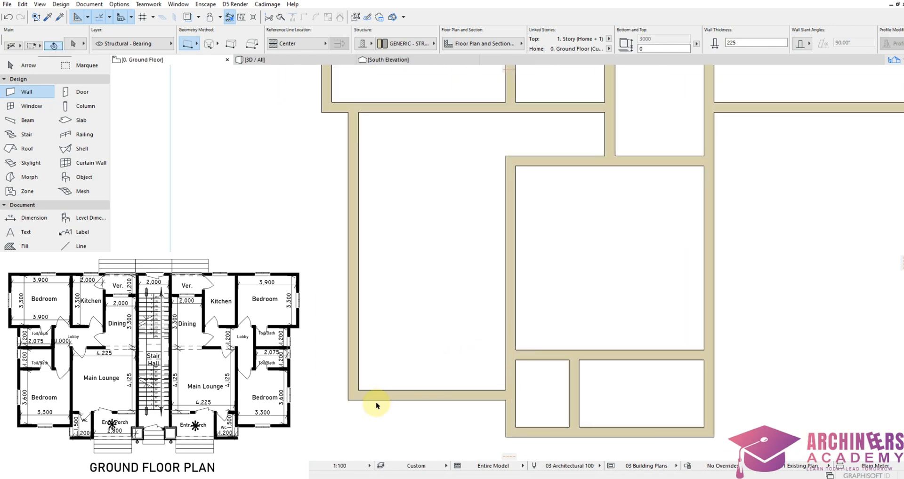
{"action": "left_click", "coordinate": [375, 398]}
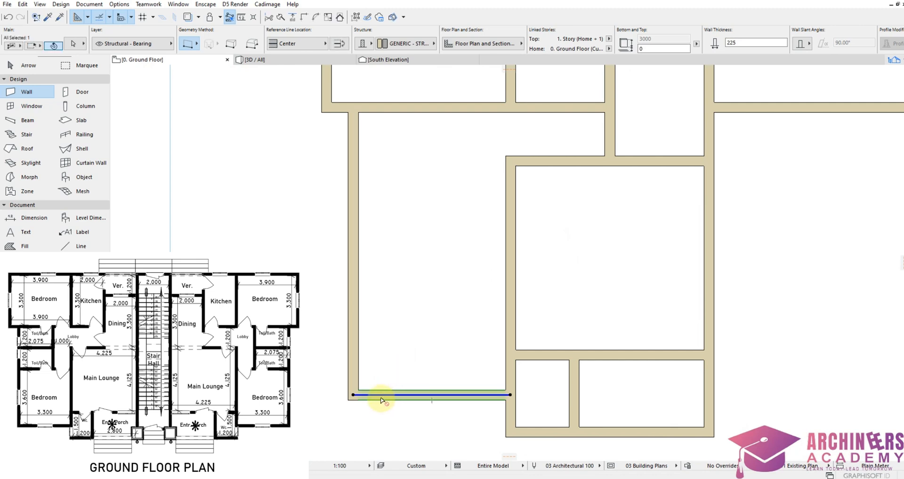
{"action": "key", "text": "ctrl+shift+d"}
{"action": "left_click", "coordinate": [353, 395]}
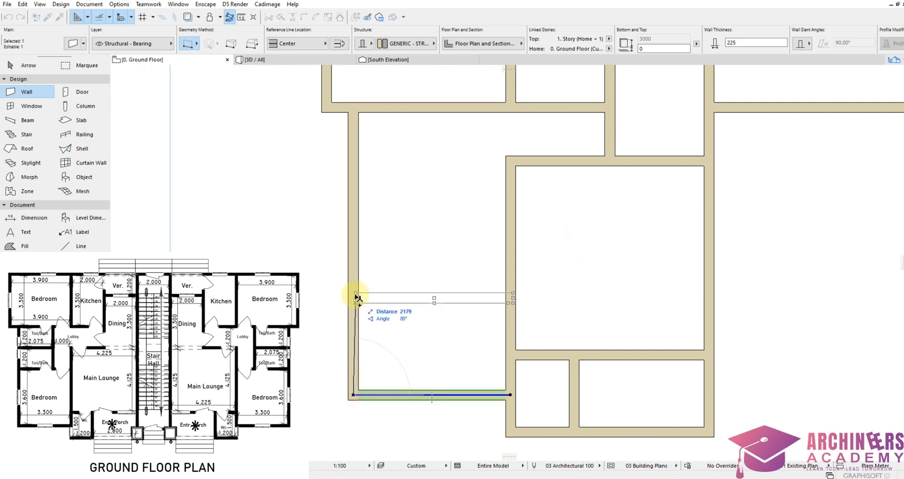
{"action": "type", "text": "3600"}
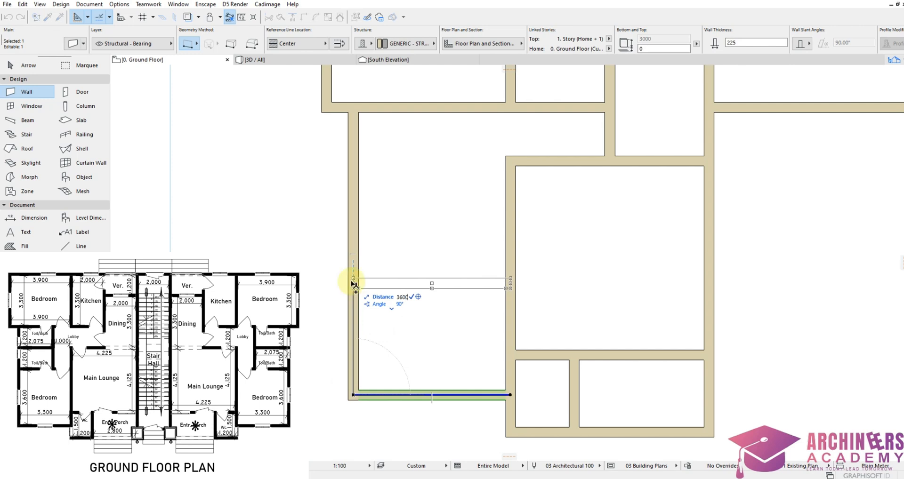
{"action": "key", "text": "Return"}
Step: Move the copied bedroom wall north by one wall thickness, aligning its south face with its former north face
{"action": "scroll", "coordinate": [478, 222], "scroll_direction": "up", "scroll_amount": 3}
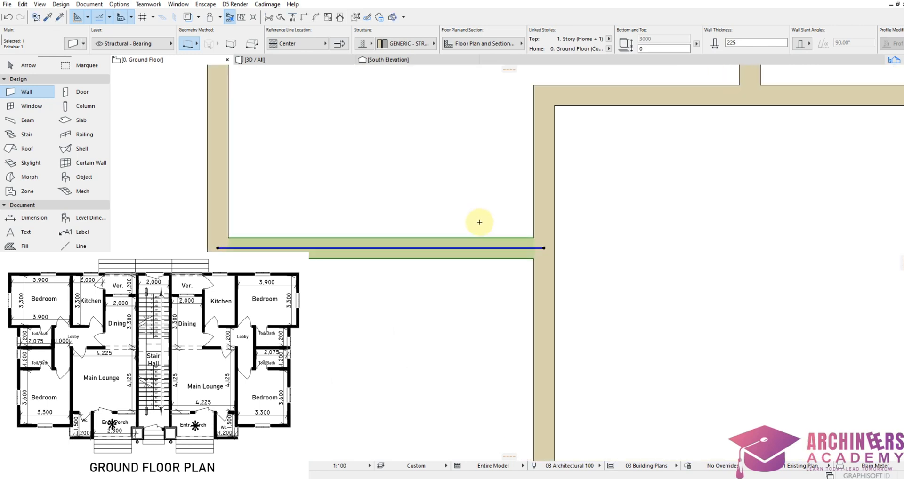
{"action": "key", "text": "ctrl+shift+d"}
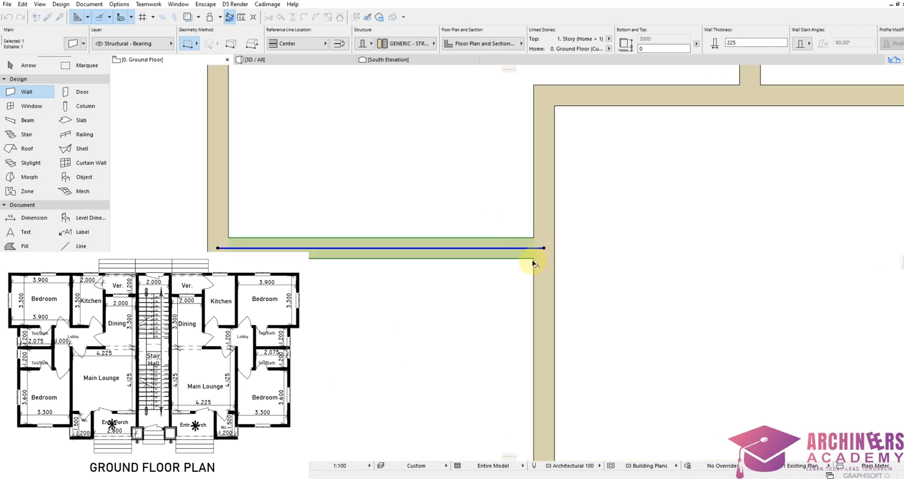
{"action": "key", "text": "Escape"}
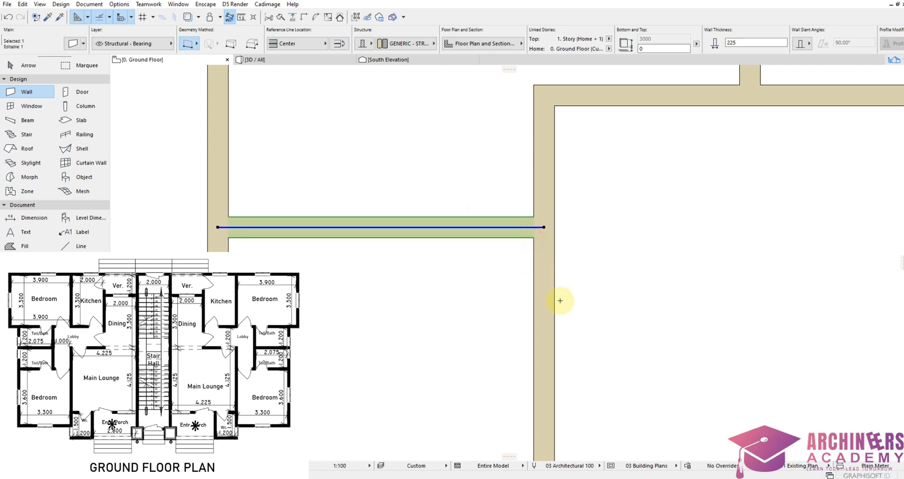
{"action": "scroll", "coordinate": [562, 303], "scroll_direction": "down", "scroll_amount": 3}
{"action": "scroll", "coordinate": [547, 306], "scroll_direction": "down", "scroll_amount": 3}
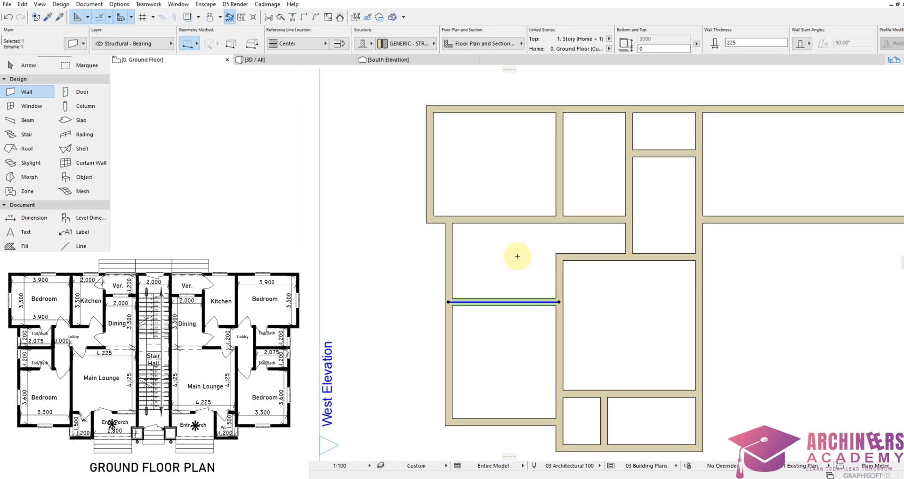
Step: Copy the lower bedroom's north wall 1200 mm straight north from its west end
{"action": "scroll", "coordinate": [518, 256], "scroll_direction": "up", "scroll_amount": 3}
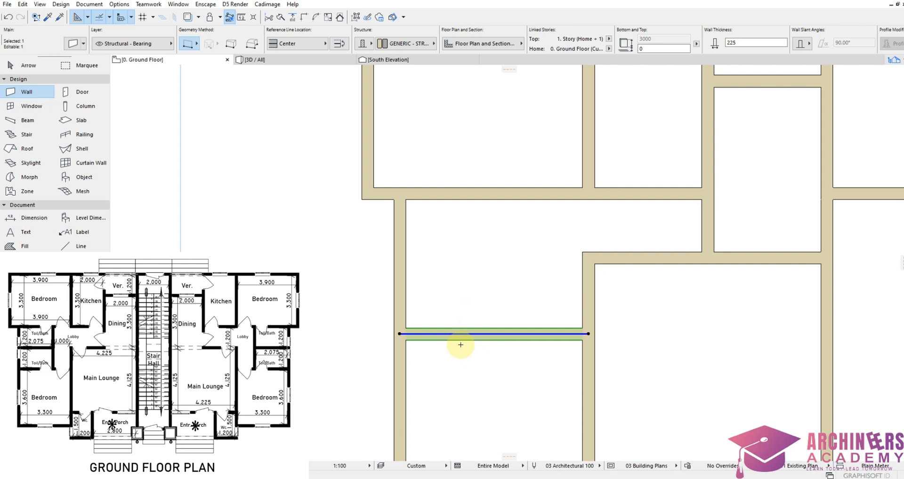
{"action": "key", "text": "ctrl+shift+d"}
{"action": "left_click", "coordinate": [400, 335]}
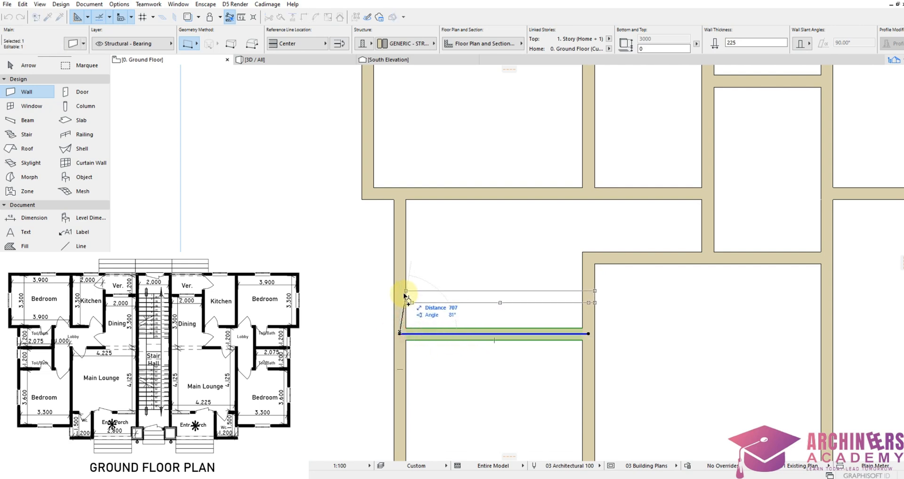
{"action": "type", "text": "12"}
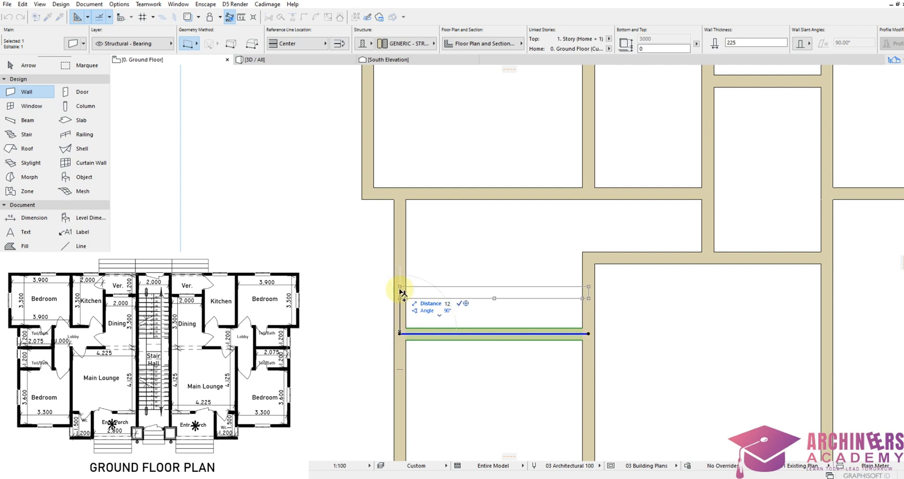
{"action": "type", "text": "00"}
{"action": "key", "text": "Return"}
Step: Move the new toilet partition north by one wall thickness to line up with the lounge's north wall
{"action": "scroll", "coordinate": [398, 266], "scroll_direction": "up", "scroll_amount": 3}
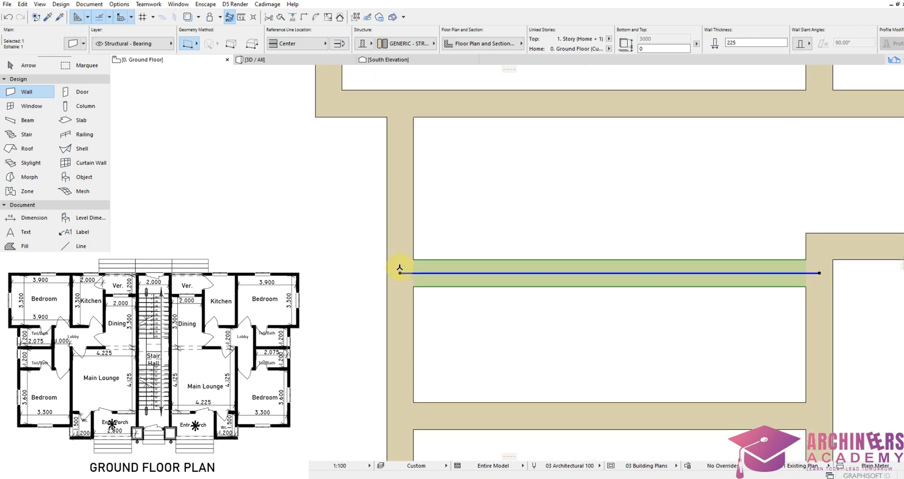
{"action": "scroll", "coordinate": [413, 291], "scroll_direction": "down", "scroll_amount": 5}
{"action": "key", "text": "Escape"}
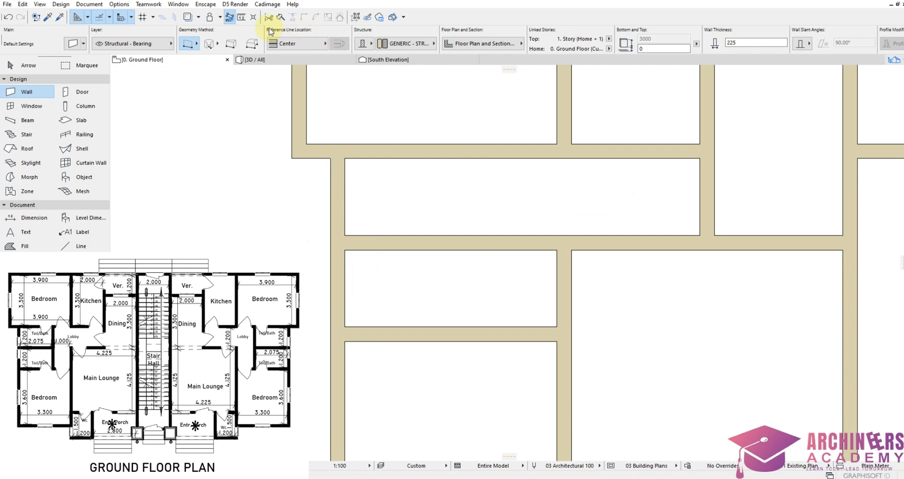
Step: Measure the clear height of the toilet spaces along the outer west wall
{"action": "left_click", "coordinate": [241, 18]}
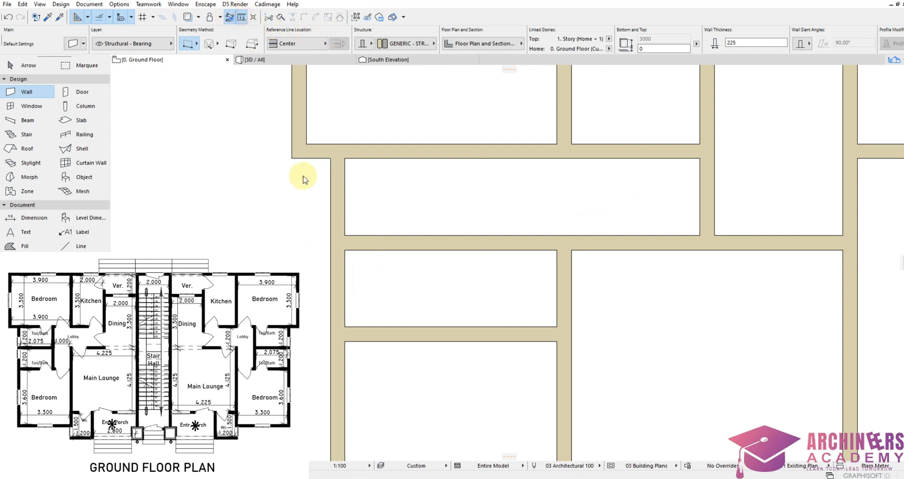
{"action": "left_click", "coordinate": [344, 235]}
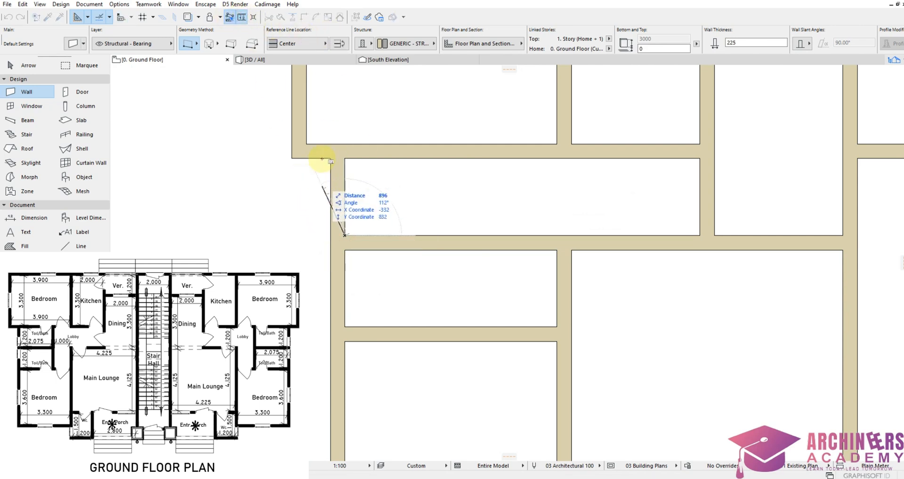
{"action": "left_click", "coordinate": [240, 18]}
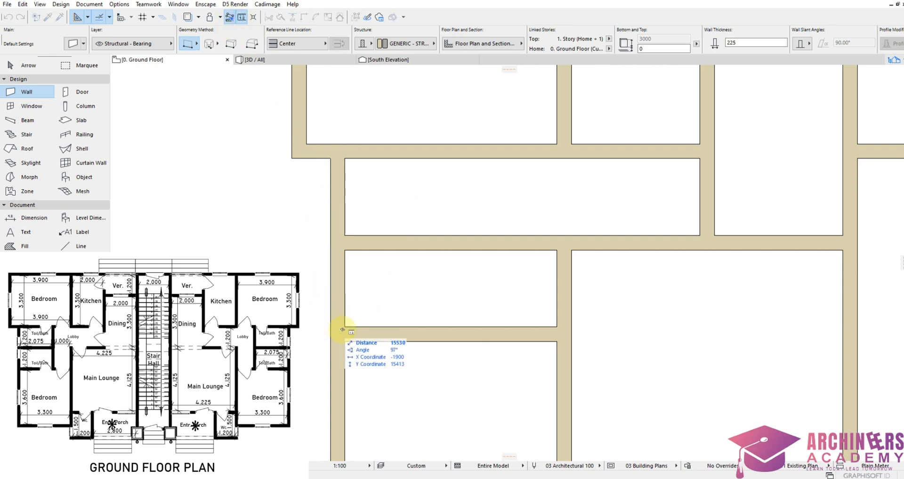
Step: Copy the outer west wall of the toilets and lower bedroom 2075 mm east
{"action": "scroll", "coordinate": [433, 258], "scroll_direction": "down", "scroll_amount": 2}
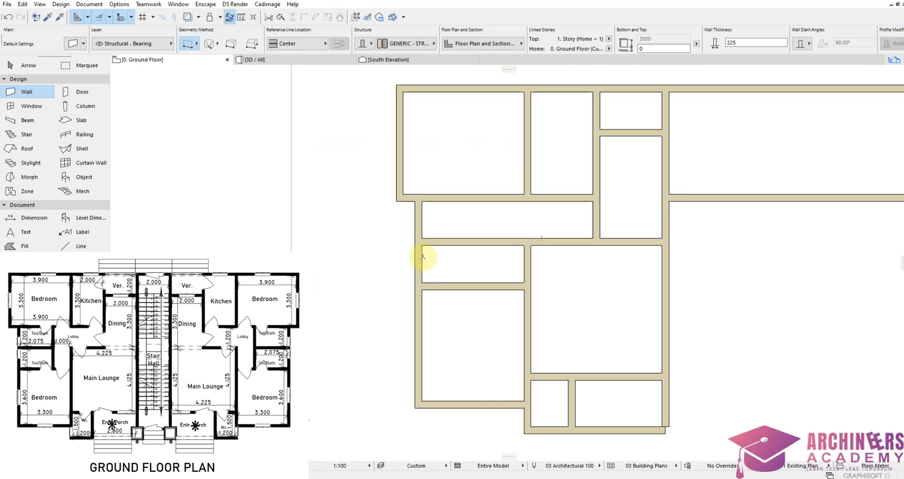
{"action": "left_click", "coordinate": [423, 257]}
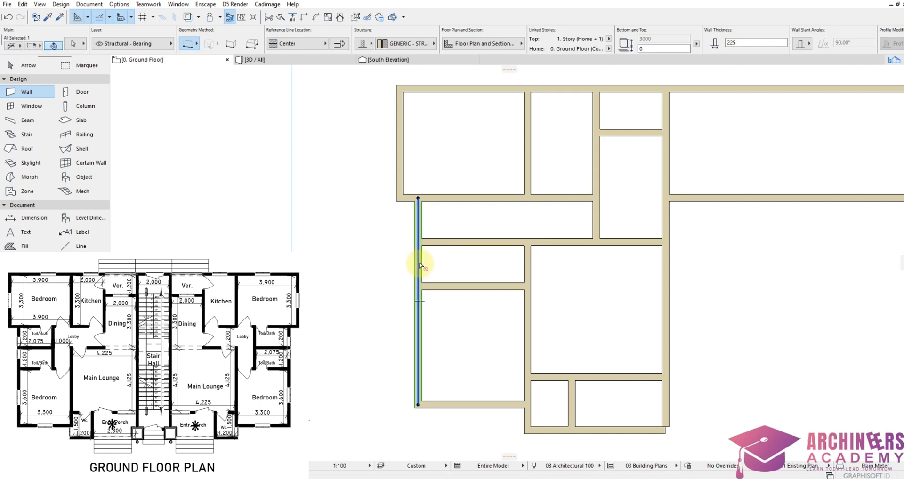
{"action": "key", "text": "ctrl+shift+d"}
{"action": "left_click", "coordinate": [418, 264]}
{"action": "type", "text": "2"}
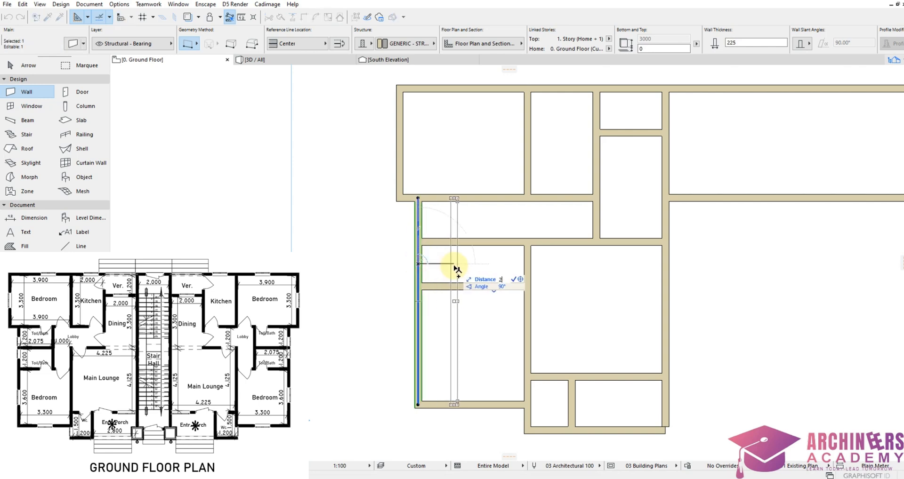
{"action": "type", "text": "075"}
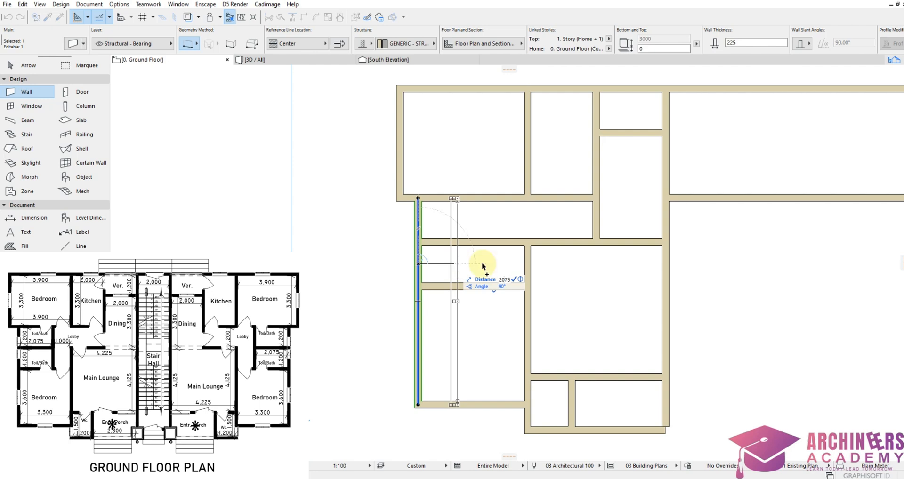
{"action": "key", "text": "Return"}
Step: Move the copied vertical wall east by one wall thickness
{"action": "scroll", "coordinate": [481, 202], "scroll_direction": "up", "scroll_amount": 3}
{"action": "left_click", "coordinate": [479, 203]}
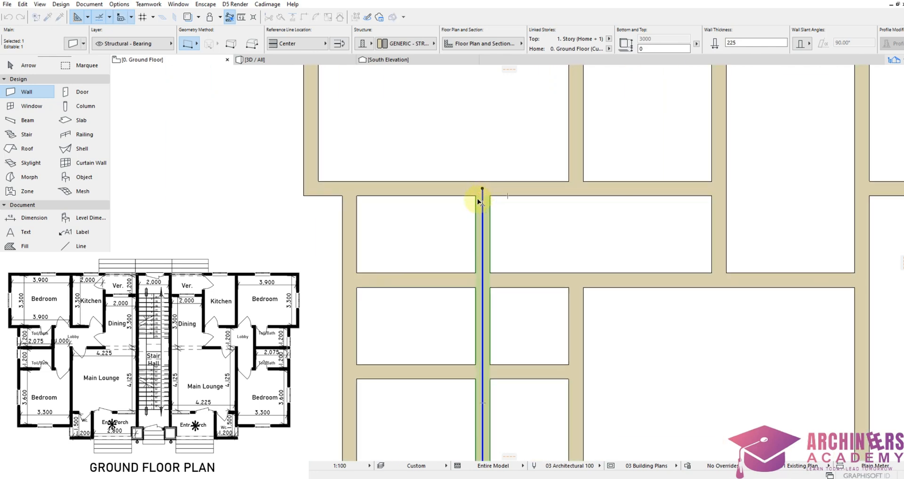
{"action": "left_click", "coordinate": [503, 238]}
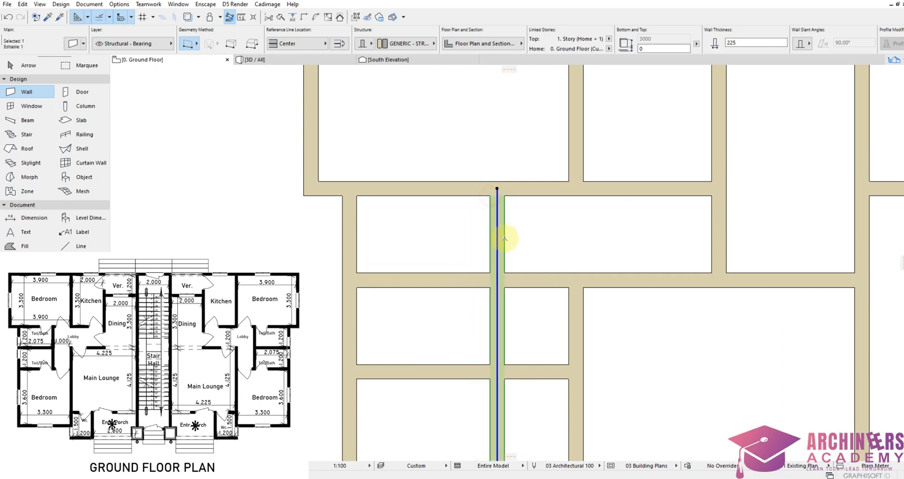
{"action": "scroll", "coordinate": [530, 250], "scroll_direction": "down", "scroll_amount": 1}
Step: Trim the vertical wall's segment crossing the lower bedroom and the horizontal wall's segment crossing the lobby
{"action": "key", "text": "Escape"}
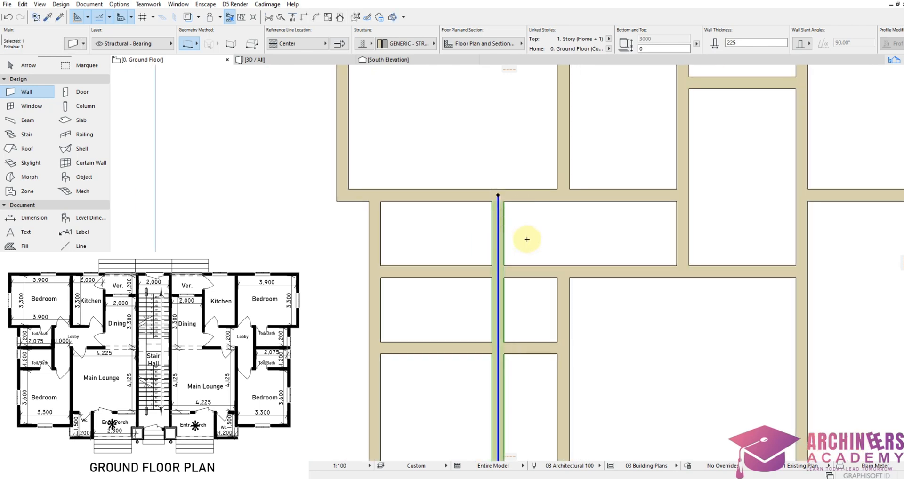
{"action": "scroll", "coordinate": [525, 231], "scroll_direction": "down", "scroll_amount": 1}
{"action": "key", "text": "Escape"}
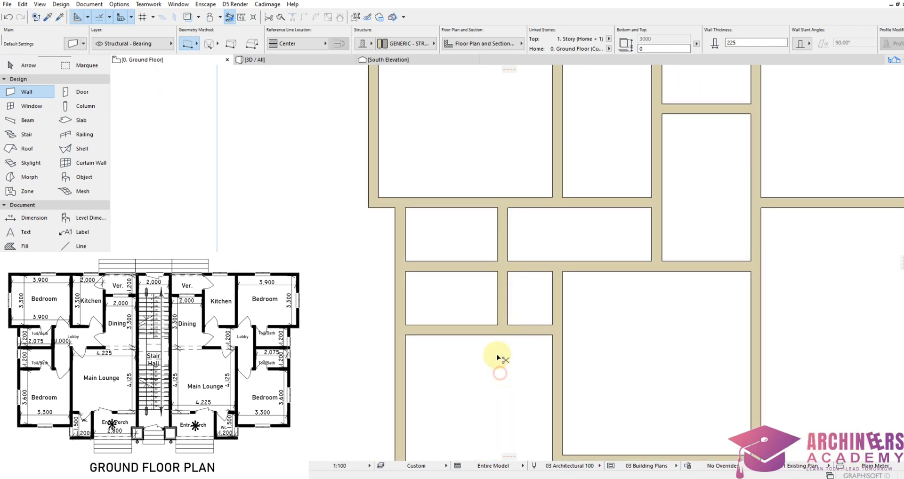
{"action": "scroll", "coordinate": [503, 291], "scroll_direction": "down", "scroll_amount": 1}
{"action": "scroll", "coordinate": [502, 291], "scroll_direction": "down", "scroll_amount": 1}
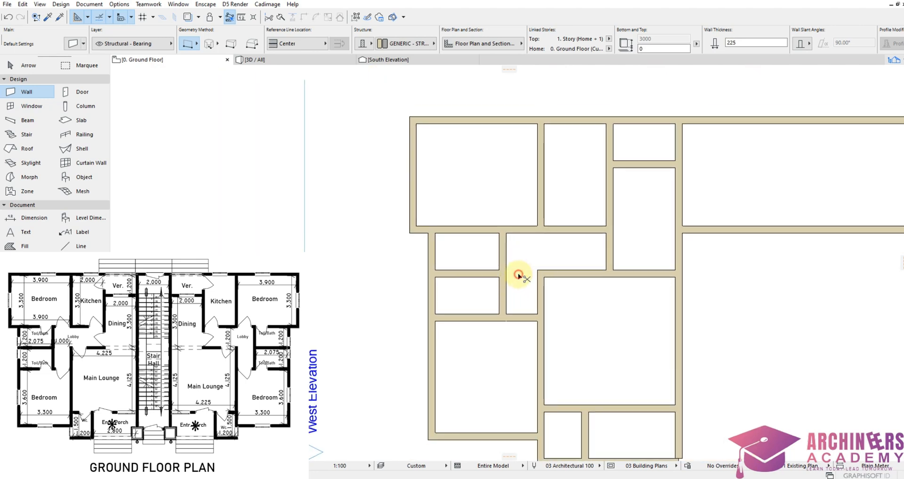
Step: Trim the two horizontal walls' extensions beyond the long east wall
{"action": "scroll", "coordinate": [511, 321], "scroll_direction": "down", "scroll_amount": 2}
{"action": "scroll", "coordinate": [528, 320], "scroll_direction": "up", "scroll_amount": 2}
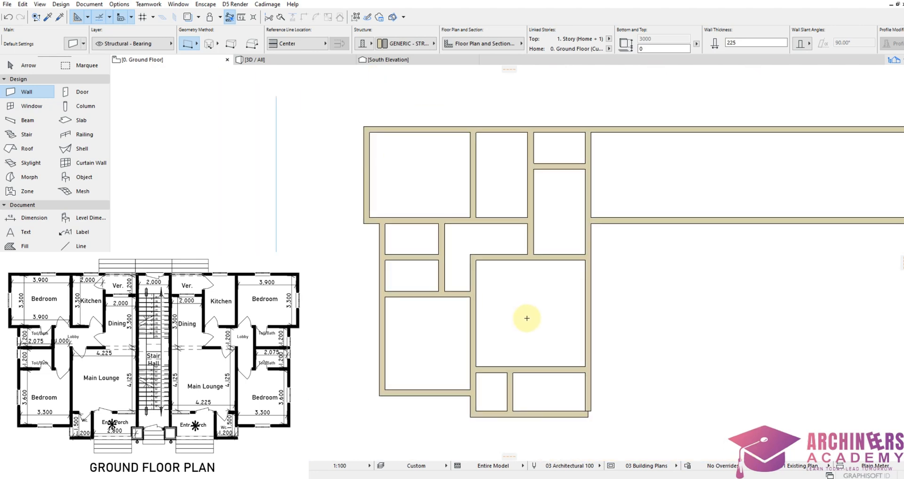
{"action": "left_click", "coordinate": [623, 225], "text": "ctrl"}
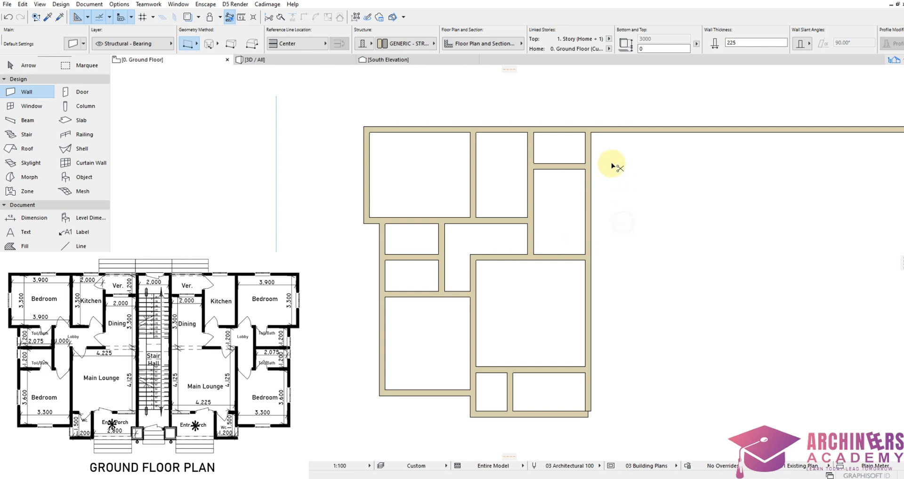
{"action": "left_click", "coordinate": [620, 131], "text": "ctrl"}
Step: Join the long east wall and the porch's south wall into a clean corner with Intersect
{"action": "left_click_drag", "start_coordinate": [600, 430], "coordinate": [580, 402], "text": "shift"}
{"action": "left_click", "coordinate": [305, 17]}
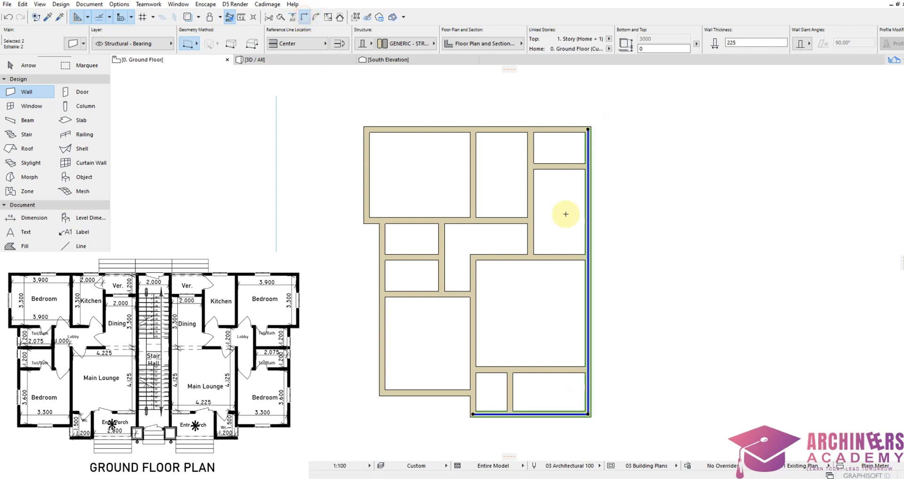
{"action": "left_click", "coordinate": [665, 282]}
{"action": "scroll", "coordinate": [532, 242], "scroll_direction": "down", "scroll_amount": 1}
{"action": "scroll", "coordinate": [485, 230], "scroll_direction": "down", "scroll_amount": 3}
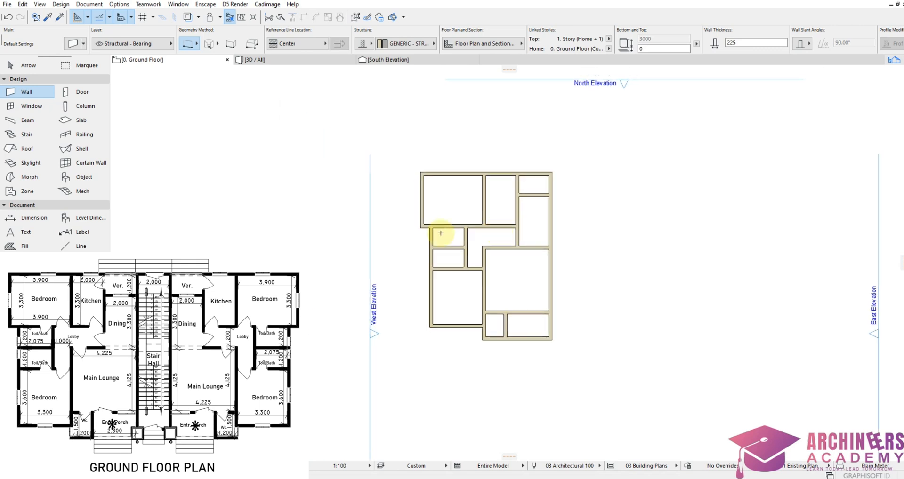
{"action": "scroll", "coordinate": [476, 277], "scroll_direction": "up", "scroll_amount": 4}
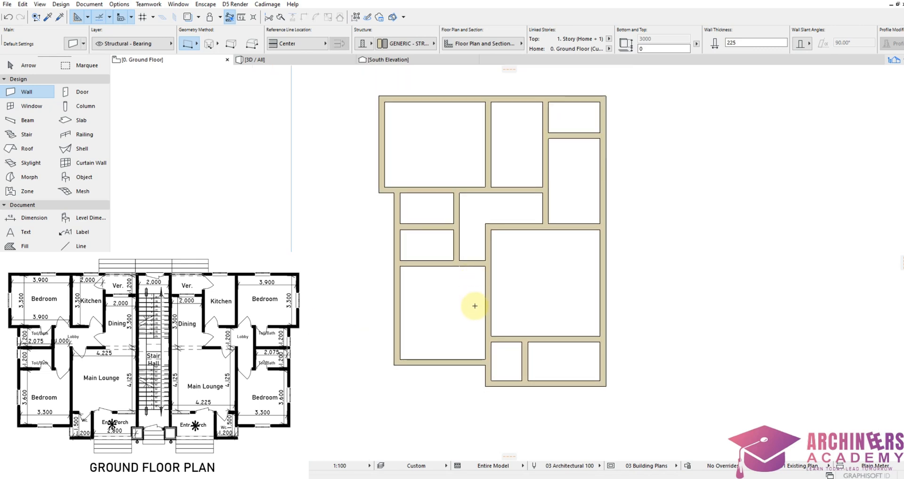
{"action": "scroll", "coordinate": [474, 306], "scroll_direction": "down", "scroll_amount": 3}
{"action": "scroll", "coordinate": [468, 301], "scroll_direction": "up", "scroll_amount": 4}
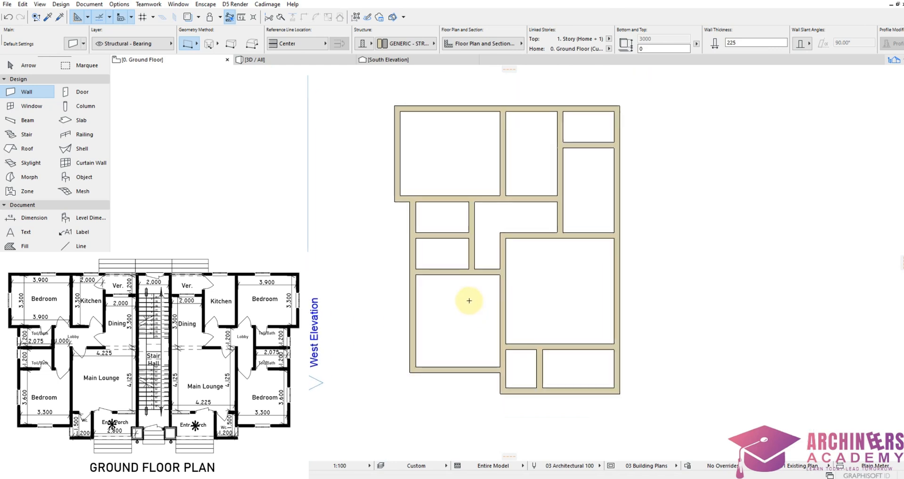
{"action": "scroll", "coordinate": [522, 270], "scroll_direction": "down", "scroll_amount": 2}
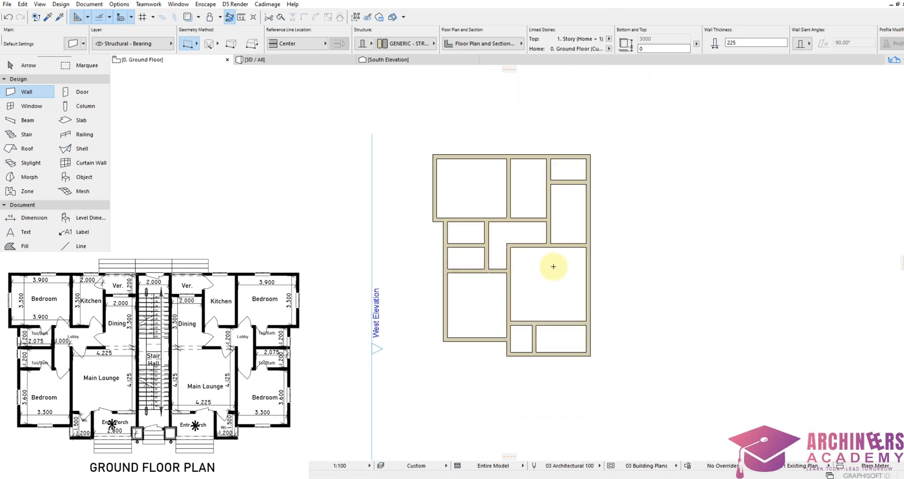
{"action": "scroll", "coordinate": [526, 218], "scroll_direction": "up", "scroll_amount": 2}
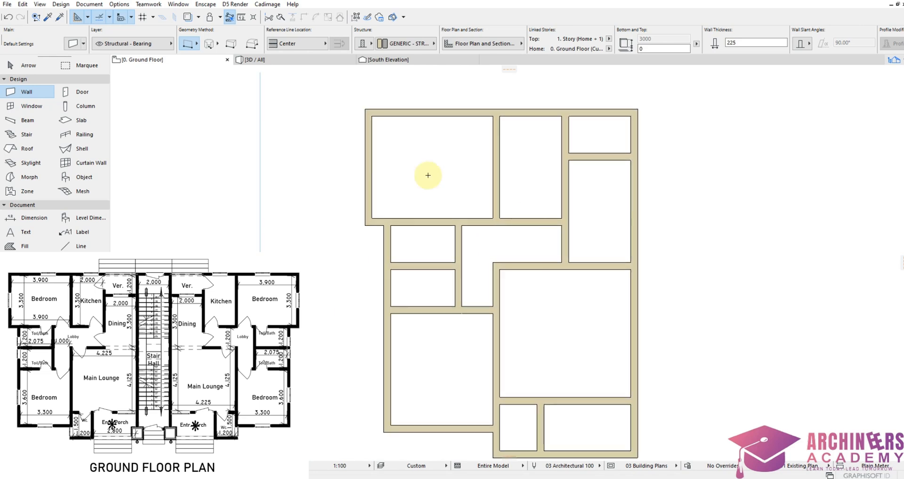
Step: Open the default settings of the Door tool and set the sill height to Story 0 to 0
{"action": "left_click", "coordinate": [83, 92]}
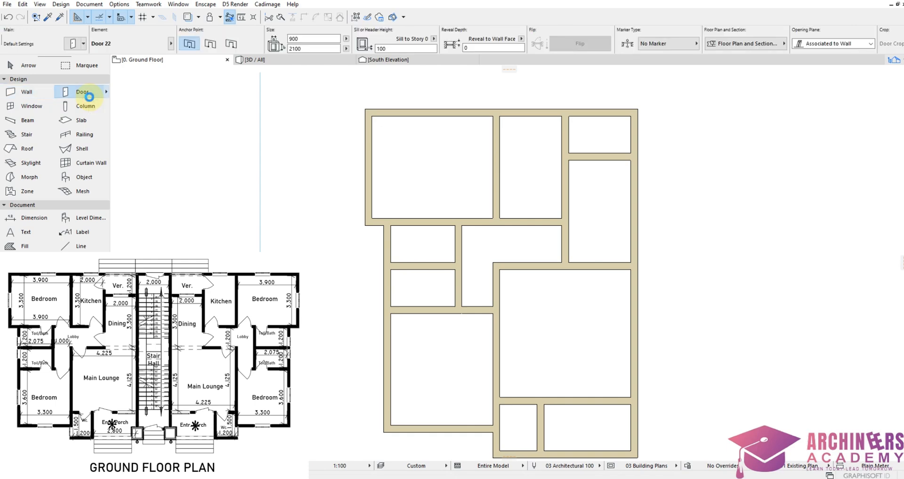
{"action": "double_click", "coordinate": [89, 96]}
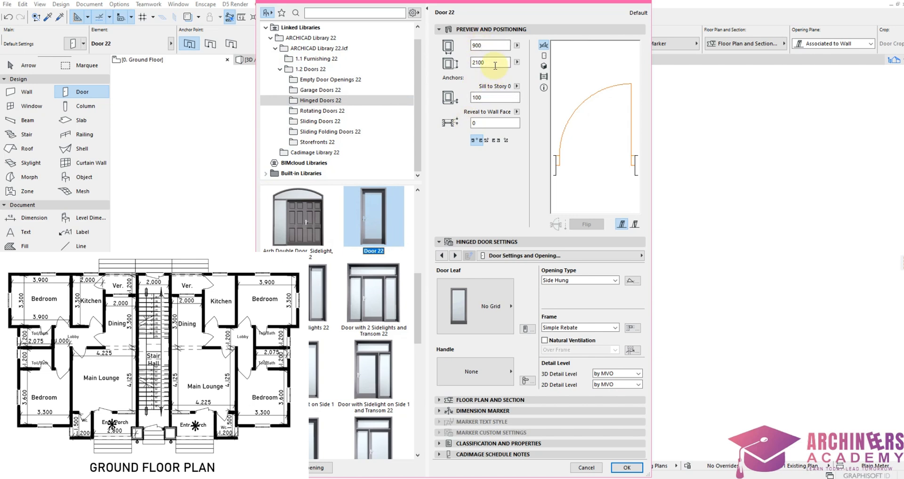
{"action": "left_click", "coordinate": [491, 98]}
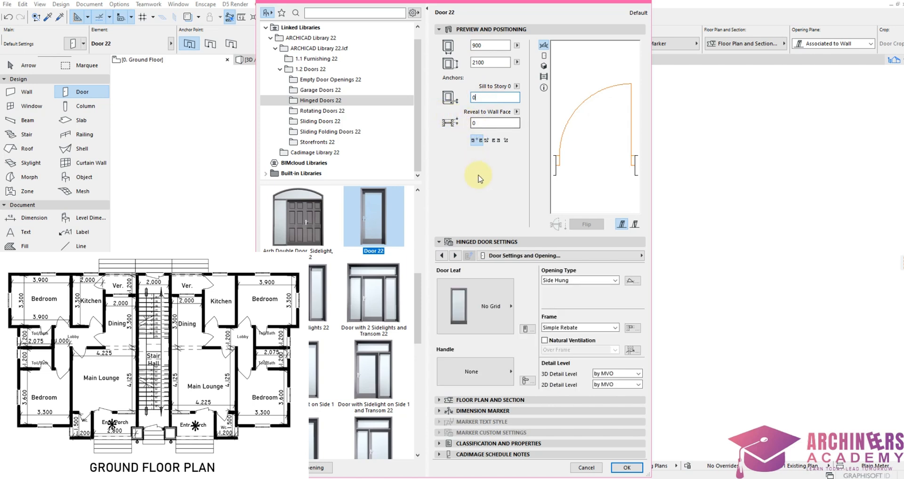
Step: Choose Style 26 as the leaf of the hinged door
{"action": "left_click", "coordinate": [485, 306]}
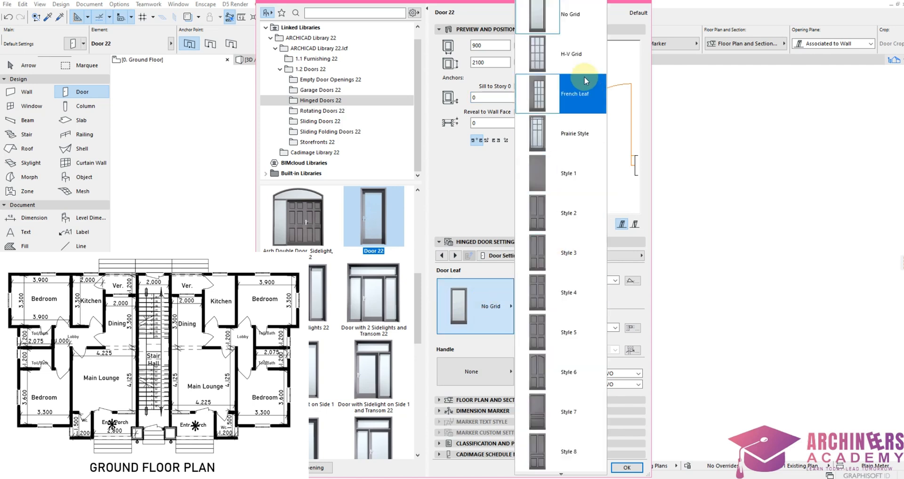
{"action": "scroll", "coordinate": [573, 306], "scroll_direction": "down", "scroll_amount": 1}
{"action": "scroll", "coordinate": [573, 306], "scroll_direction": "down", "scroll_amount": 5}
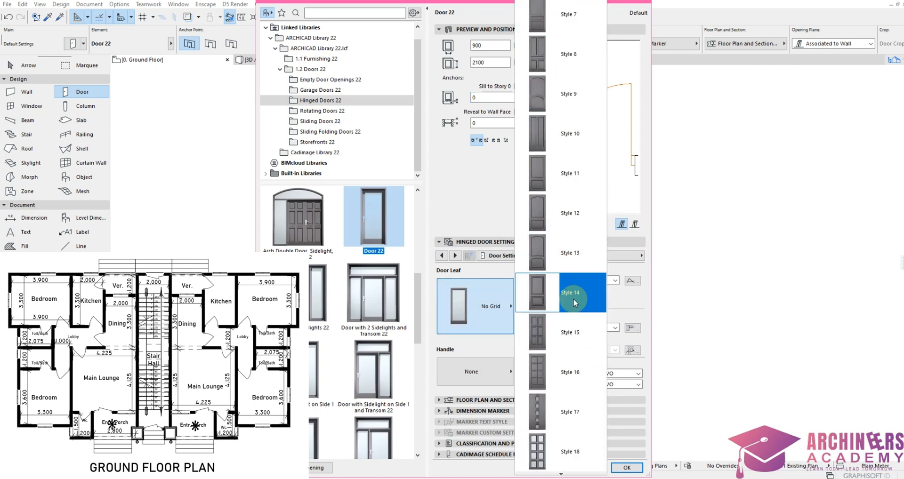
{"action": "left_click", "coordinate": [575, 296]}
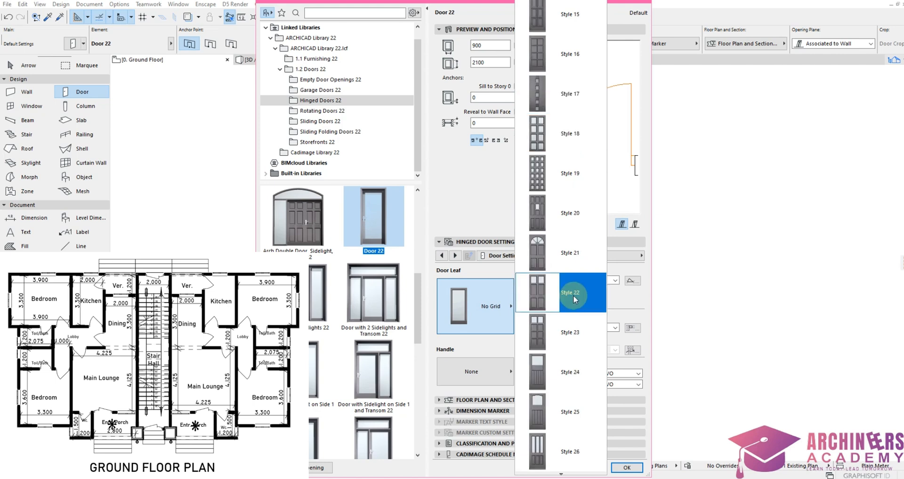
{"action": "scroll", "coordinate": [575, 299], "scroll_direction": "down", "scroll_amount": 2}
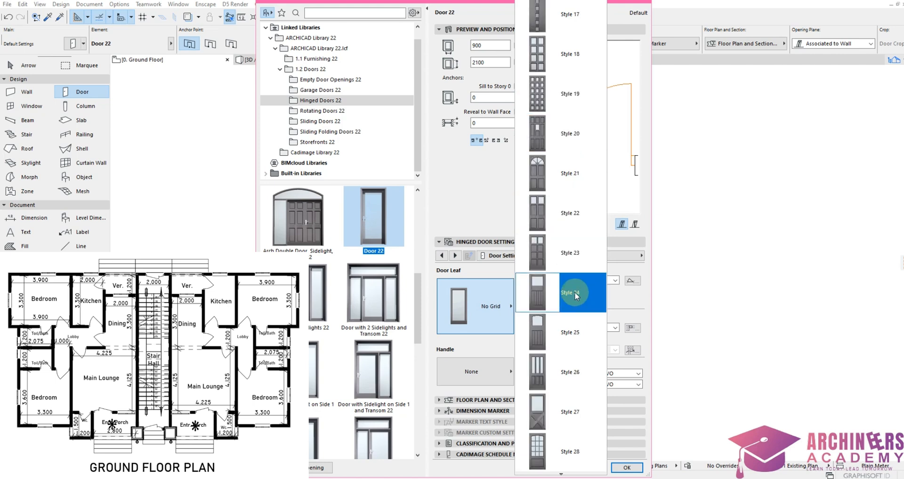
{"action": "scroll", "coordinate": [577, 296], "scroll_direction": "down", "scroll_amount": 3}
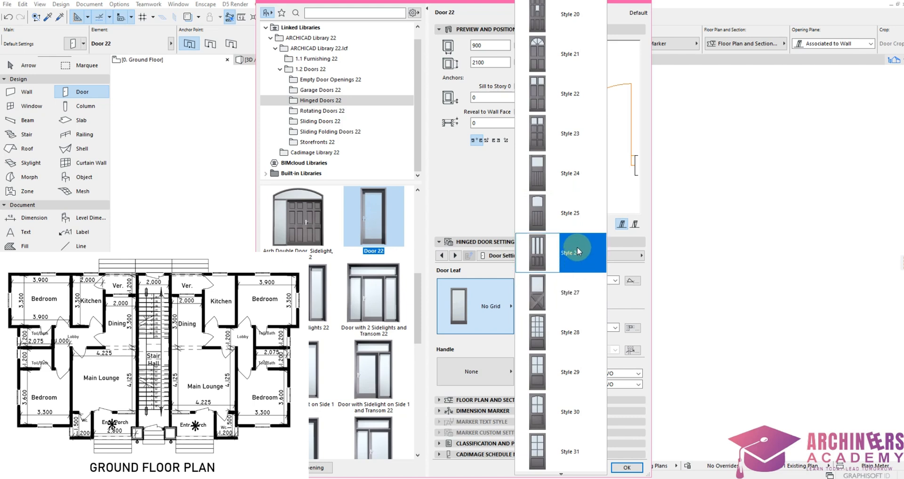
{"action": "scroll", "coordinate": [575, 208], "scroll_direction": "down", "scroll_amount": 2}
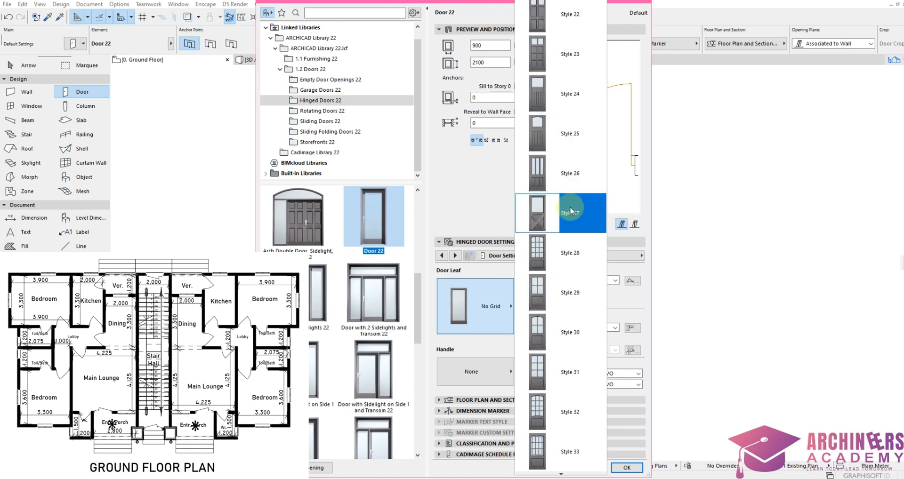
{"action": "scroll", "coordinate": [562, 238], "scroll_direction": "down", "scroll_amount": 5}
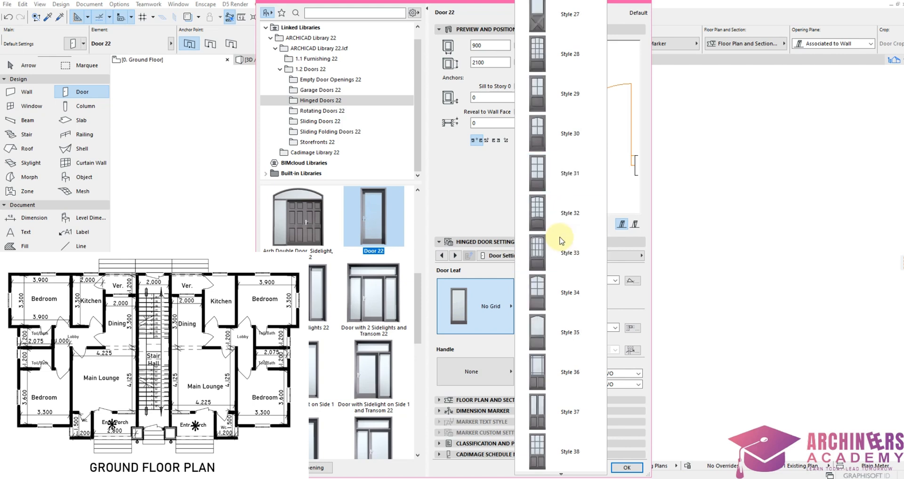
{"action": "scroll", "coordinate": [563, 264], "scroll_direction": "down", "scroll_amount": 1}
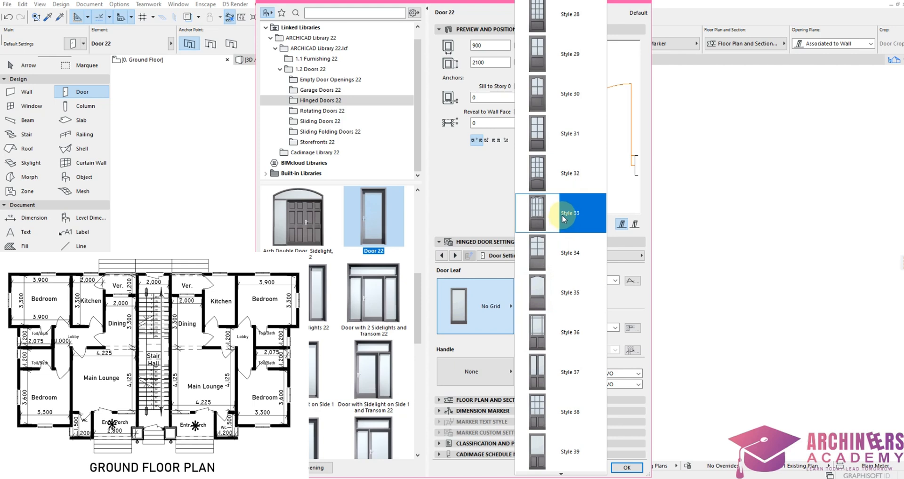
{"action": "scroll", "coordinate": [558, 283], "scroll_direction": "down", "scroll_amount": 2}
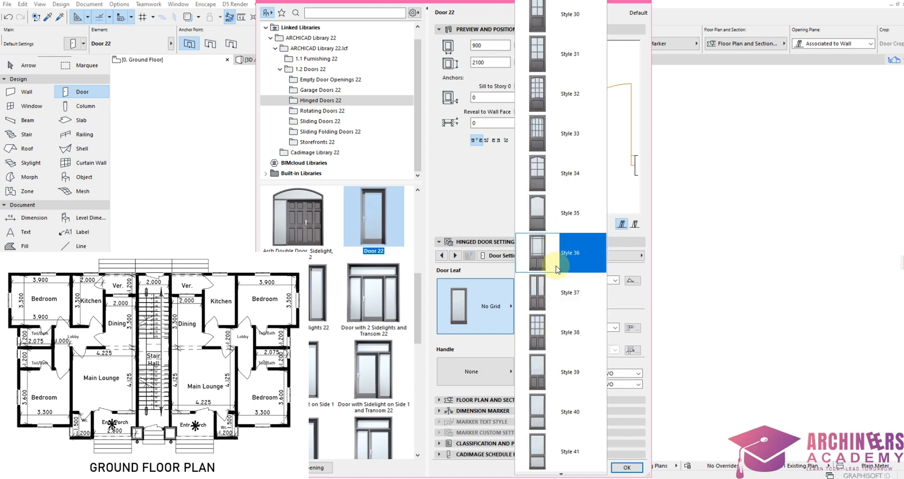
{"action": "scroll", "coordinate": [552, 254], "scroll_direction": "up", "scroll_amount": 11}
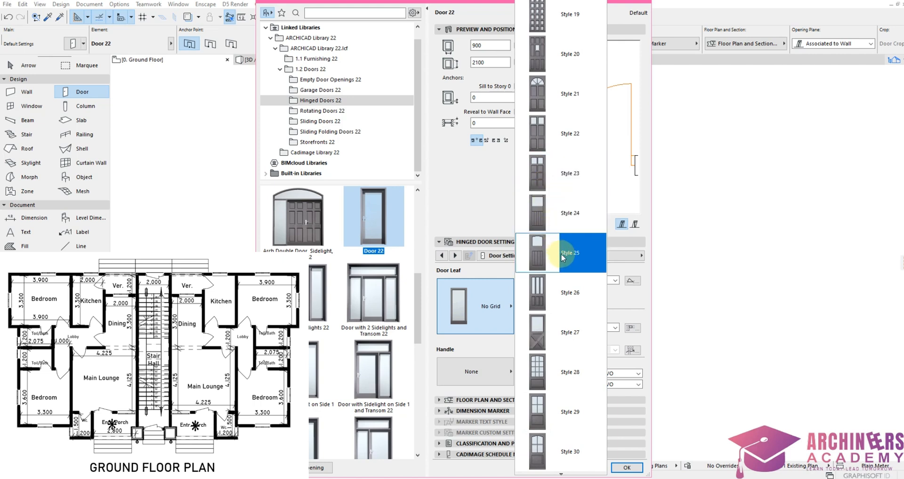
{"action": "left_click", "coordinate": [576, 290]}
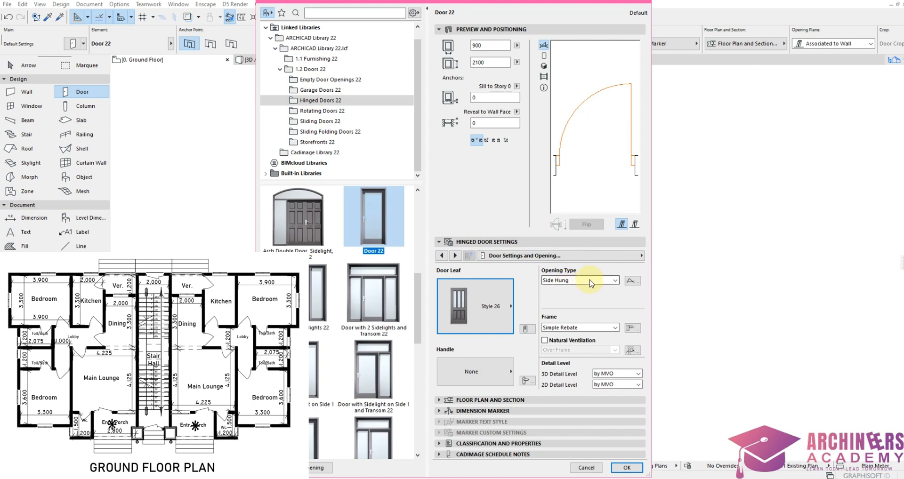
Step: Fit the door with Handle 6 and enable natural ventilation over the frame
{"action": "left_click", "coordinate": [471, 372]}
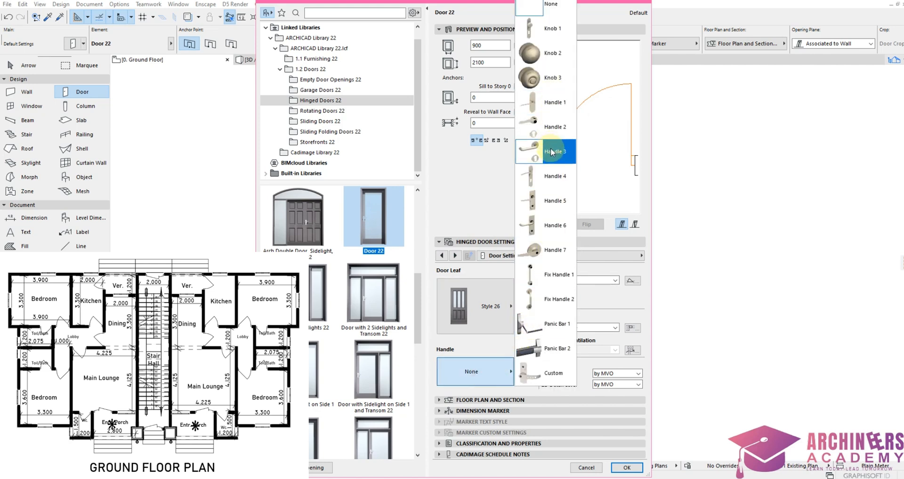
{"action": "left_click", "coordinate": [552, 226]}
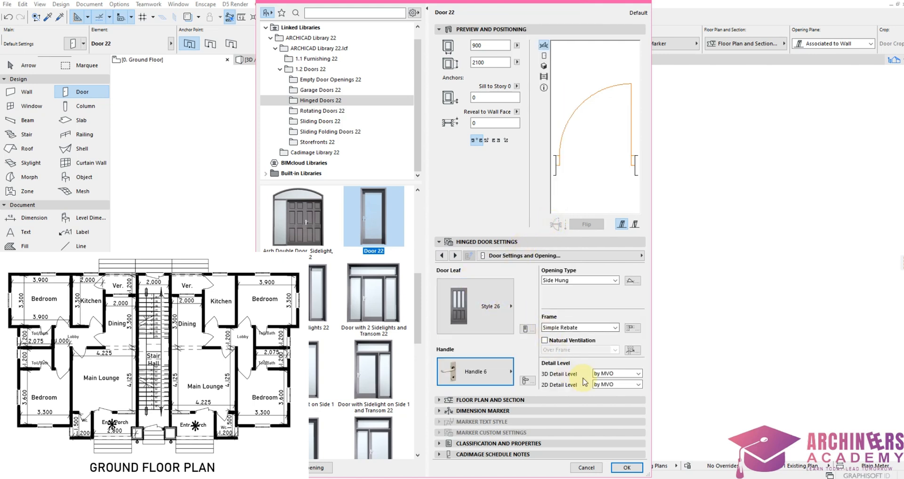
{"action": "left_click", "coordinate": [459, 258]}
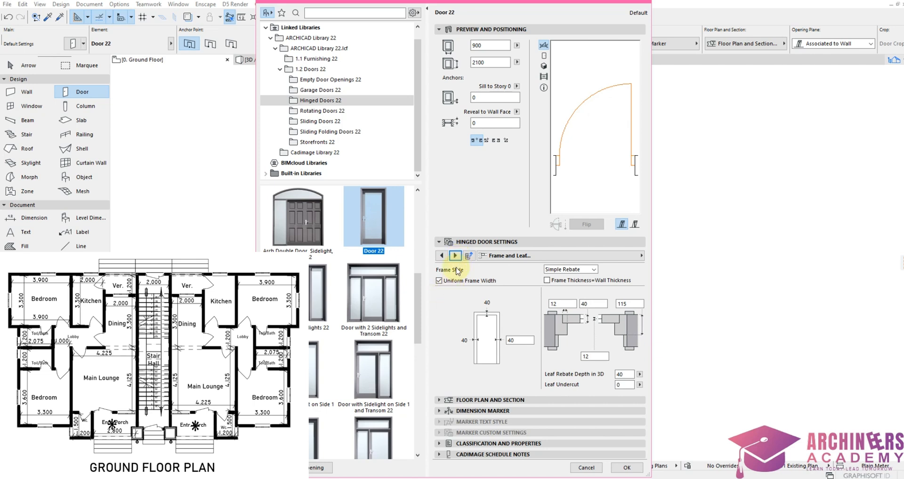
{"action": "left_click", "coordinate": [456, 256]}
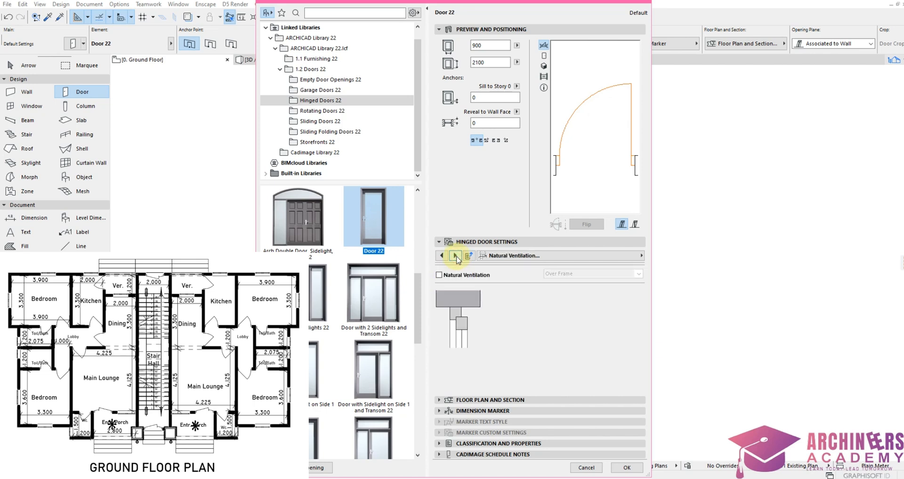
{"action": "left_click", "coordinate": [440, 276]}
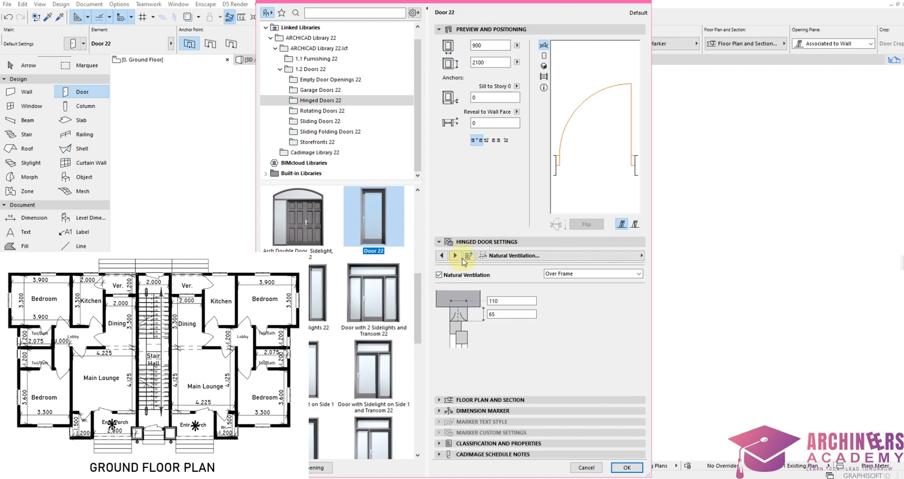
Step: Review the door's leaf type, handle, opening angle and opening line settings, and preview it in 3D and in elevation
{"action": "left_click", "coordinate": [455, 256]}
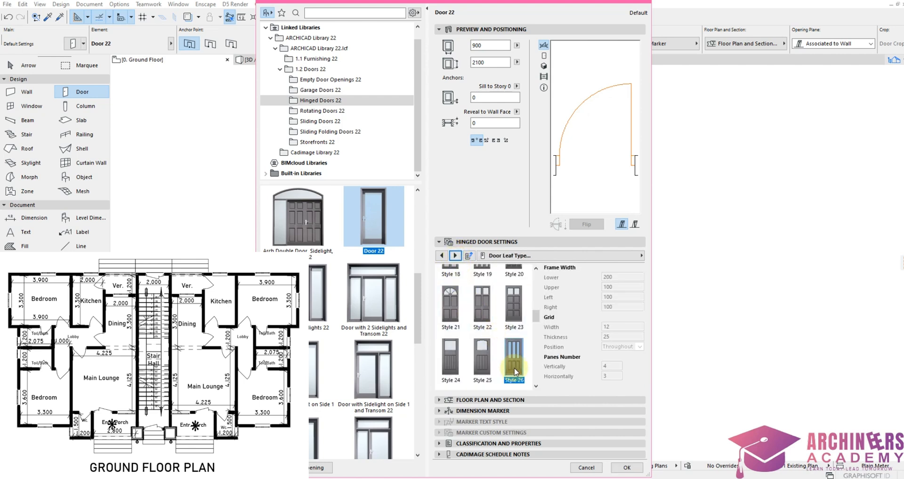
{"action": "scroll", "coordinate": [519, 370], "scroll_direction": "up", "scroll_amount": 1}
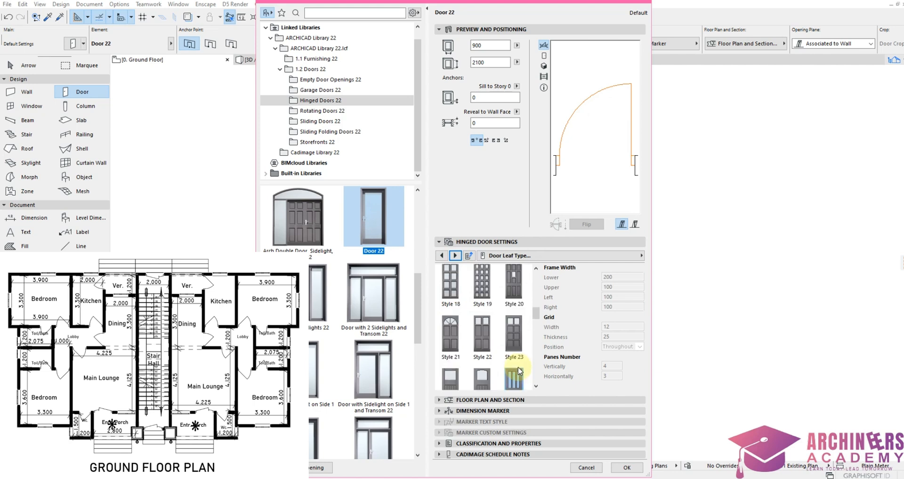
{"action": "scroll", "coordinate": [515, 388], "scroll_direction": "down", "scroll_amount": 1}
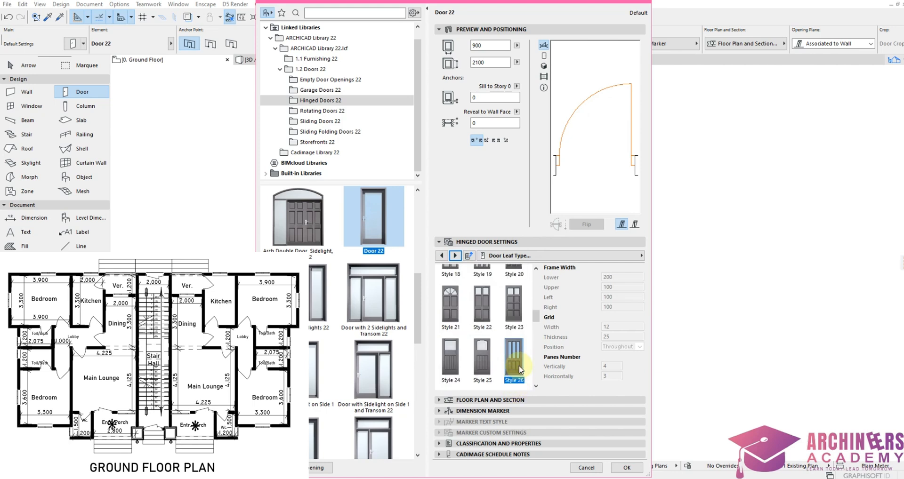
{"action": "left_click", "coordinate": [456, 255]}
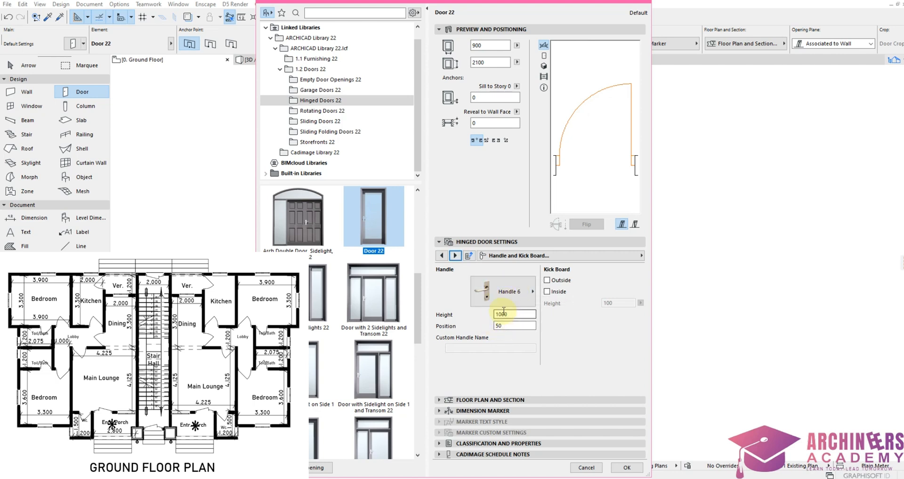
{"action": "left_click", "coordinate": [455, 256]}
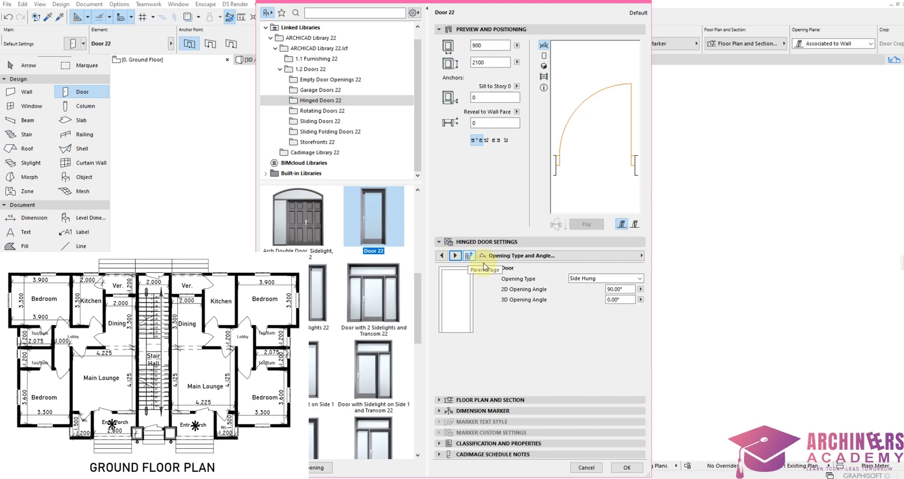
{"action": "left_click", "coordinate": [458, 258]}
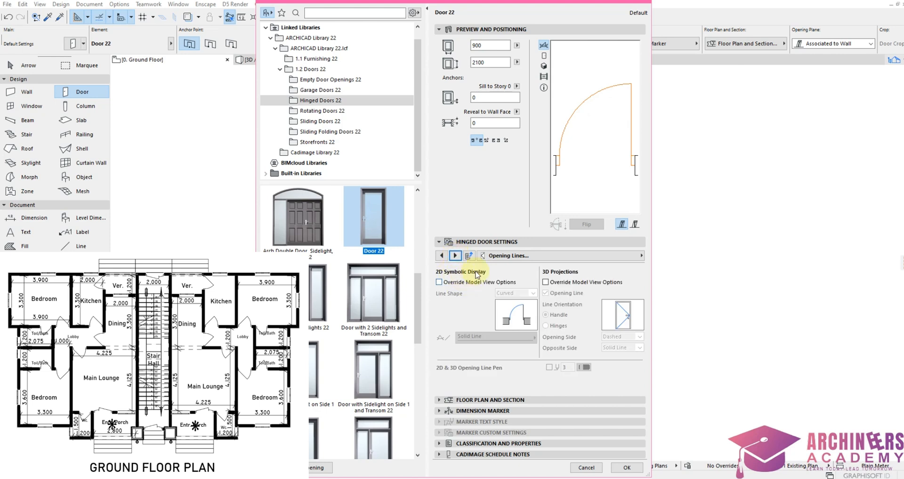
{"action": "left_click", "coordinate": [544, 76]}
{"action": "left_click", "coordinate": [545, 68]}
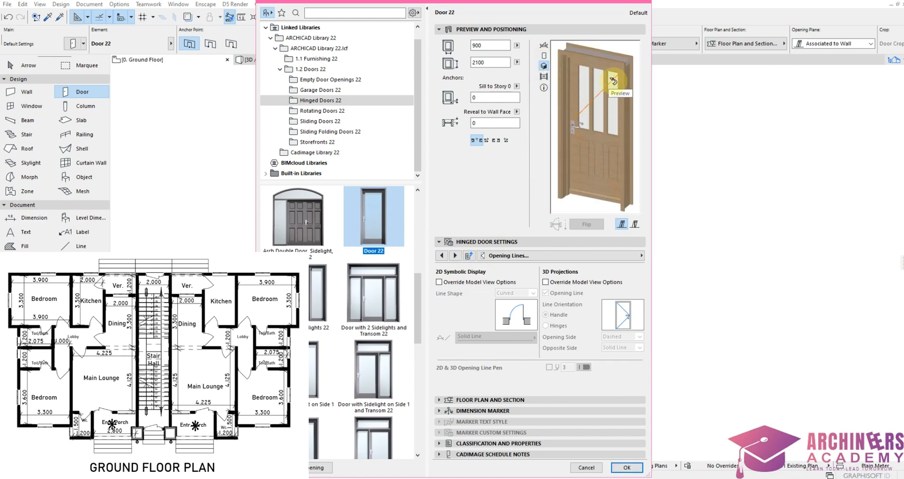
{"action": "left_click_drag", "start_coordinate": [617, 73], "coordinate": [583, 107]}
{"action": "left_click", "coordinate": [544, 55]}
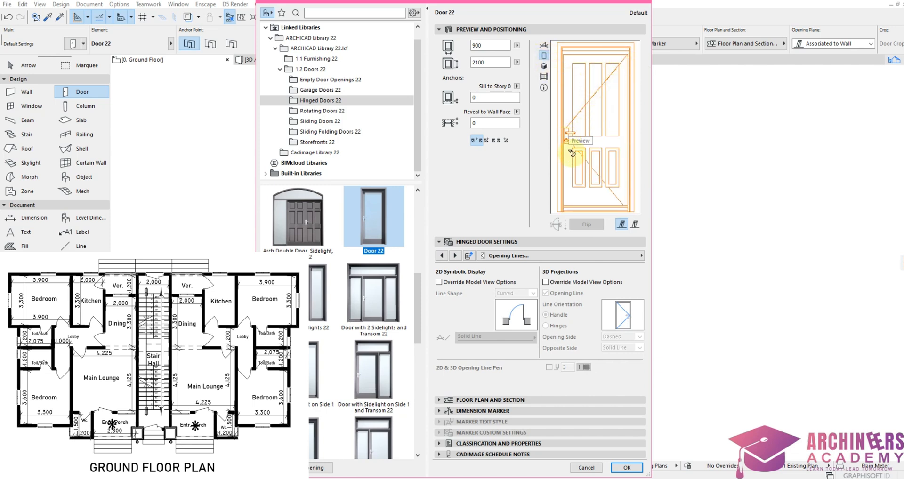
Step: Override the model view options for the door's 3D projections and 2D symbol, with the 3D opening line turned off
{"action": "left_click", "coordinate": [546, 283]}
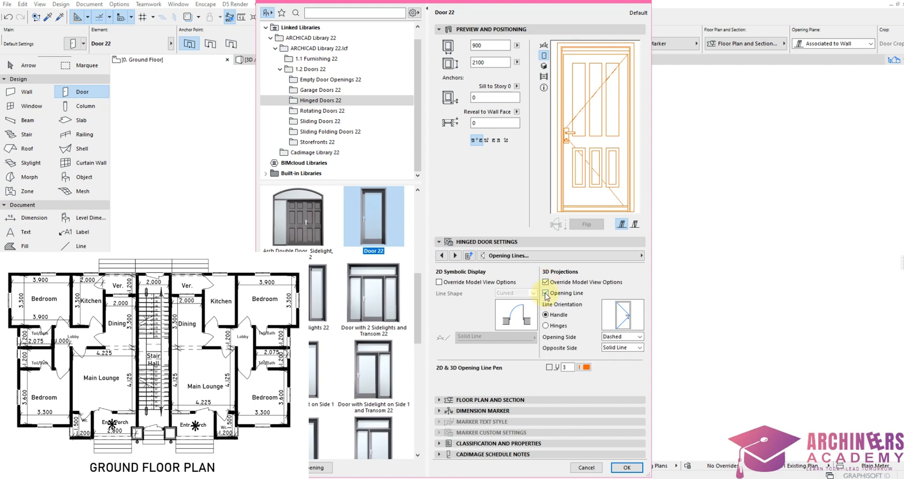
{"action": "left_click", "coordinate": [546, 294]}
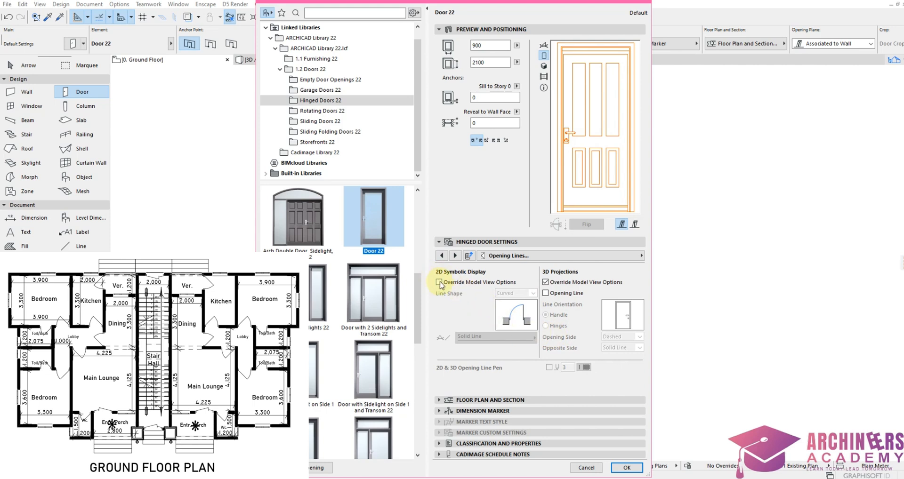
{"action": "left_click", "coordinate": [440, 282]}
Step: Examine the surfaces available for the outside of the door frame in the model attributes
{"action": "left_click", "coordinate": [455, 255]}
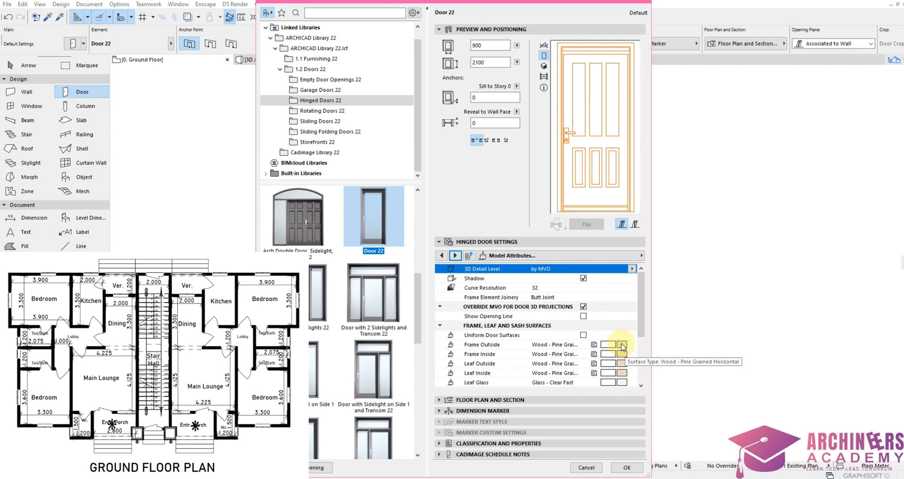
{"action": "left_click", "coordinate": [574, 346]}
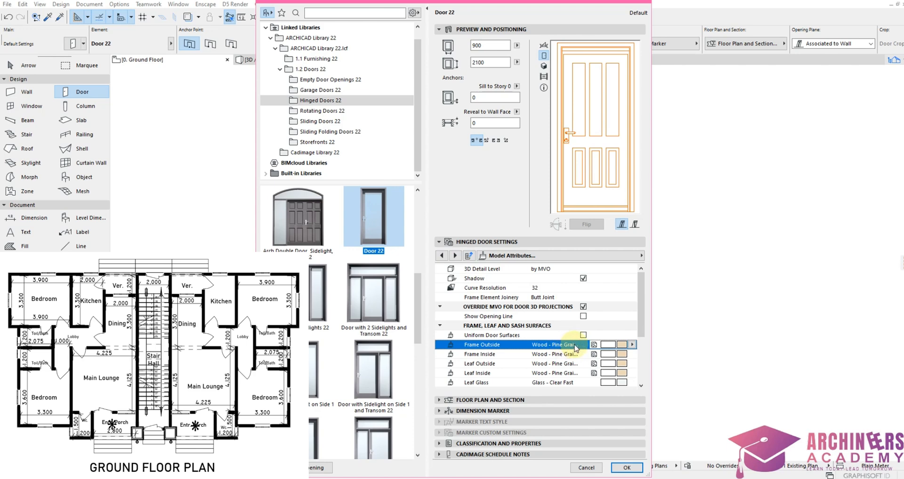
{"action": "left_click", "coordinate": [625, 345]}
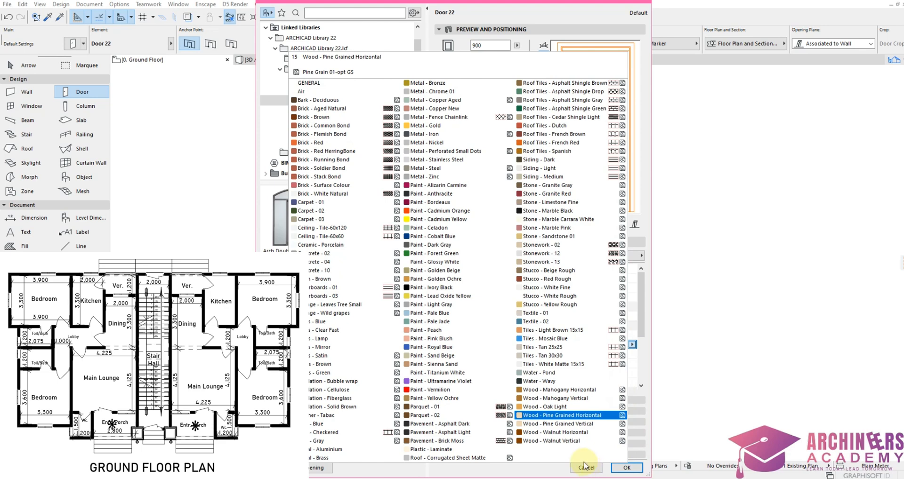
{"action": "left_click", "coordinate": [550, 468]}
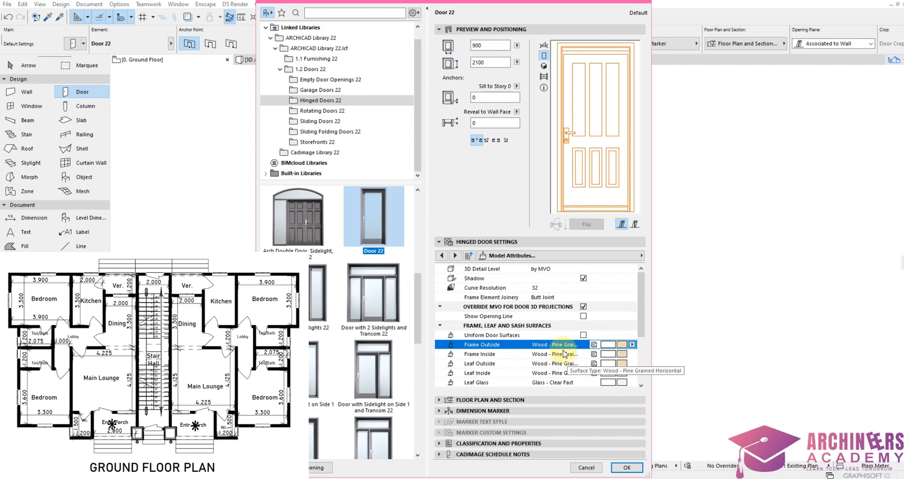
Step: Set the door's leaf glass surface to Glass - Lamp and accept the door settings
{"action": "scroll", "coordinate": [603, 372], "scroll_direction": "down", "scroll_amount": 3}
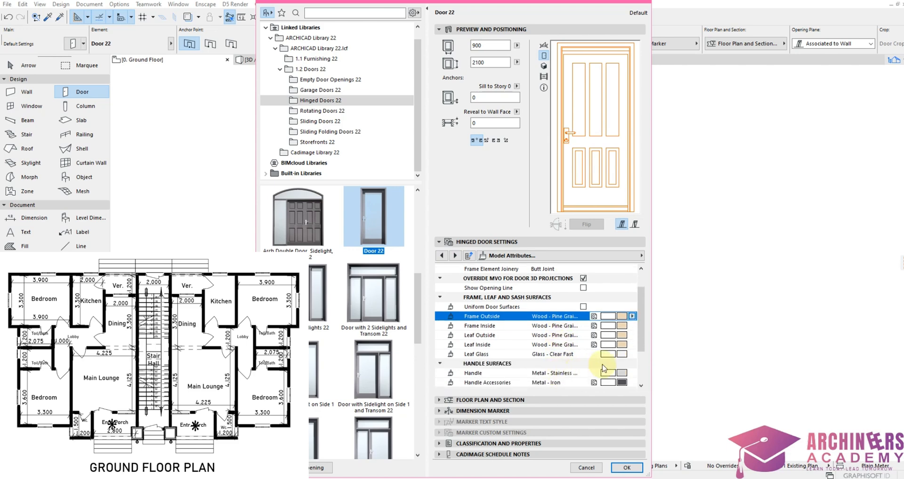
{"action": "left_click", "coordinate": [623, 355]}
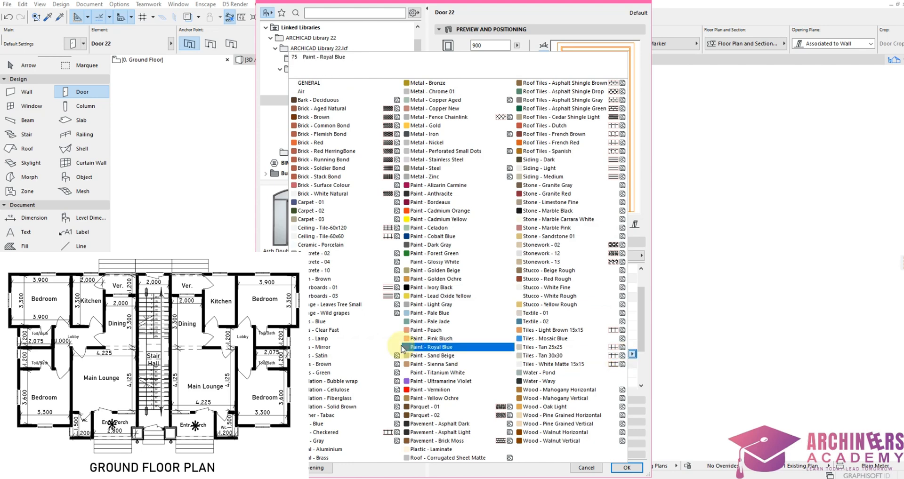
{"action": "left_click", "coordinate": [325, 339]}
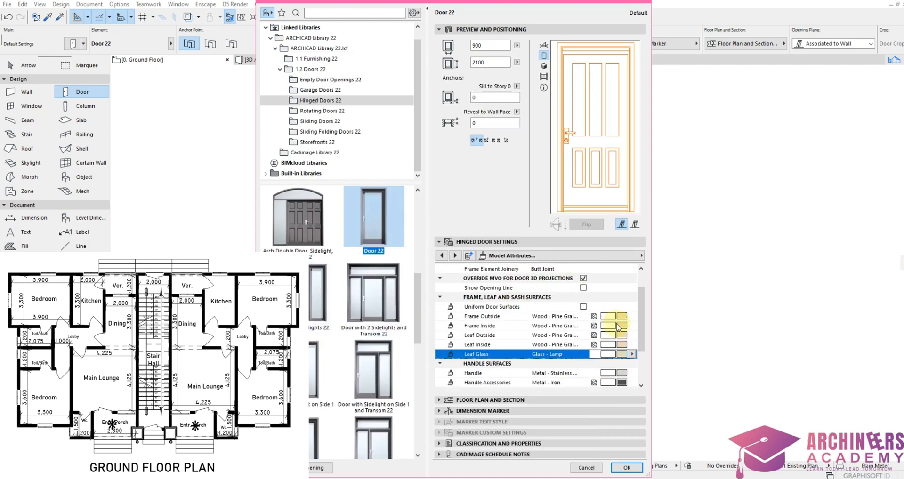
{"action": "scroll", "coordinate": [565, 376], "scroll_direction": "down", "scroll_amount": 1}
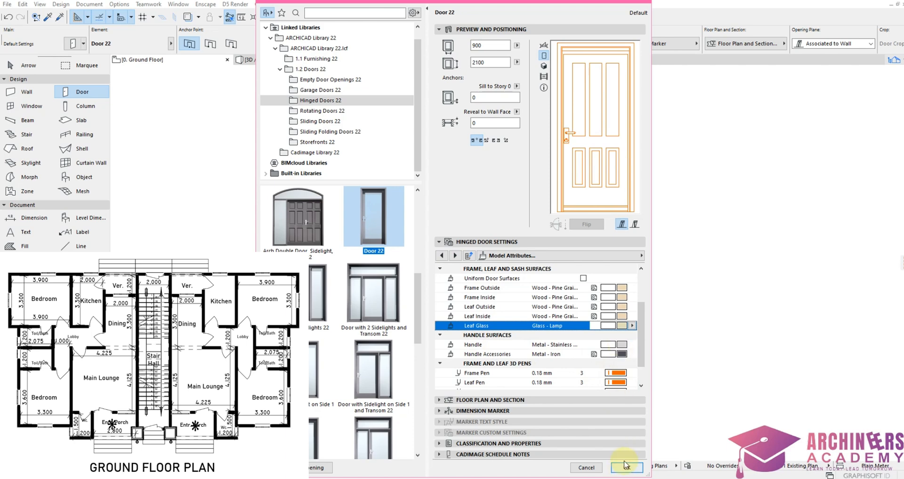
{"action": "scroll", "coordinate": [561, 370], "scroll_direction": "down", "scroll_amount": 1}
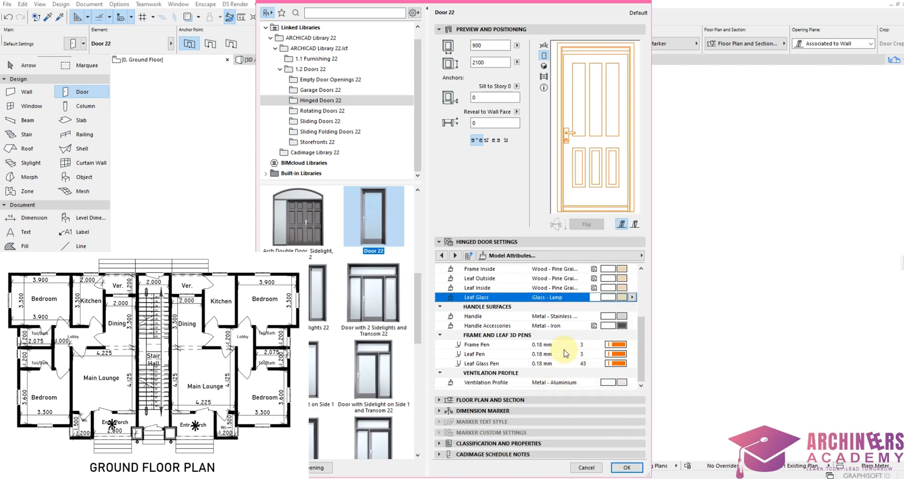
{"action": "left_click", "coordinate": [623, 468]}
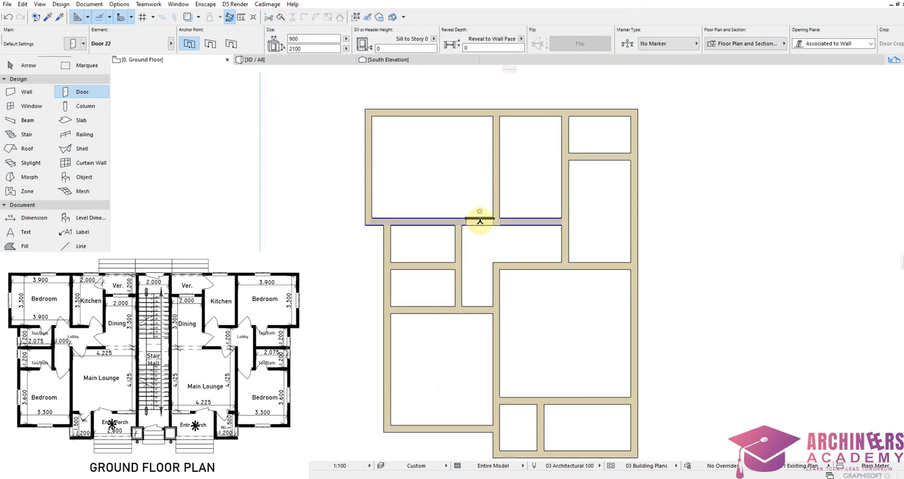
Step: Place a 900 × 2100 door between the lobby and the upper bedroom, hinged beside the kitchen wall and opening into the bedroom
{"action": "scroll", "coordinate": [477, 217], "scroll_direction": "up", "scroll_amount": 3}
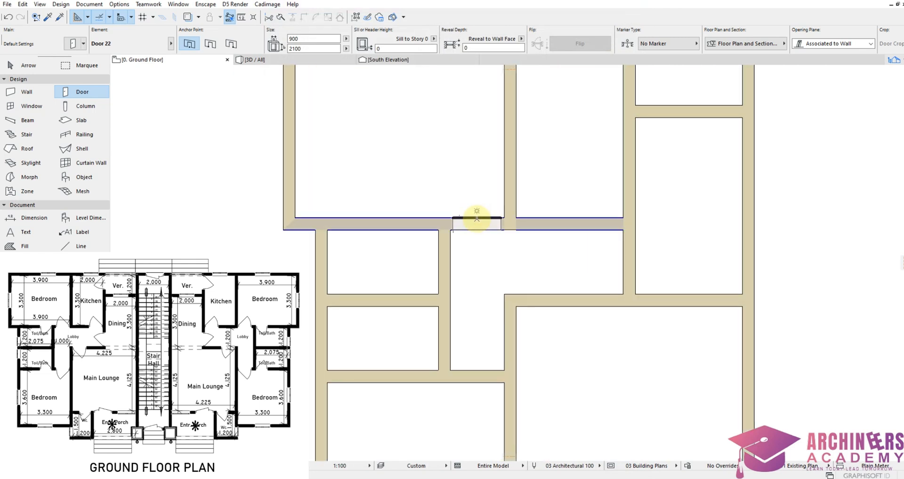
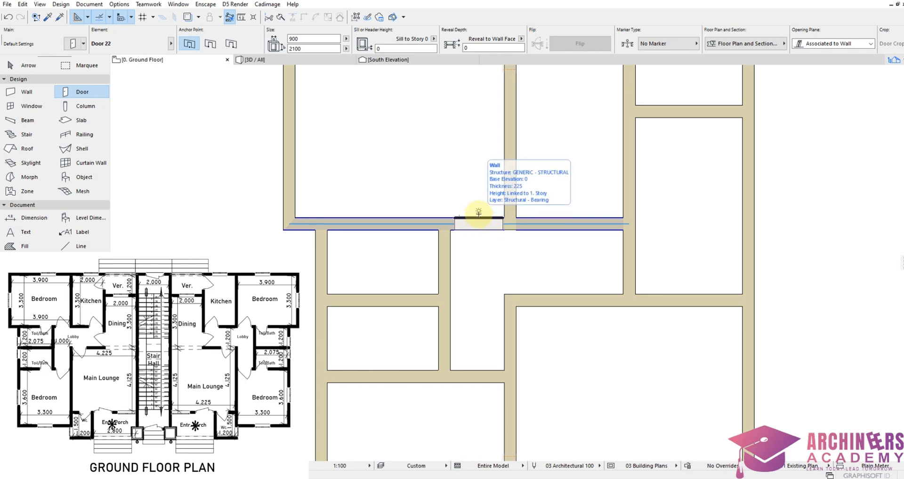
{"action": "left_click", "coordinate": [479, 213]}
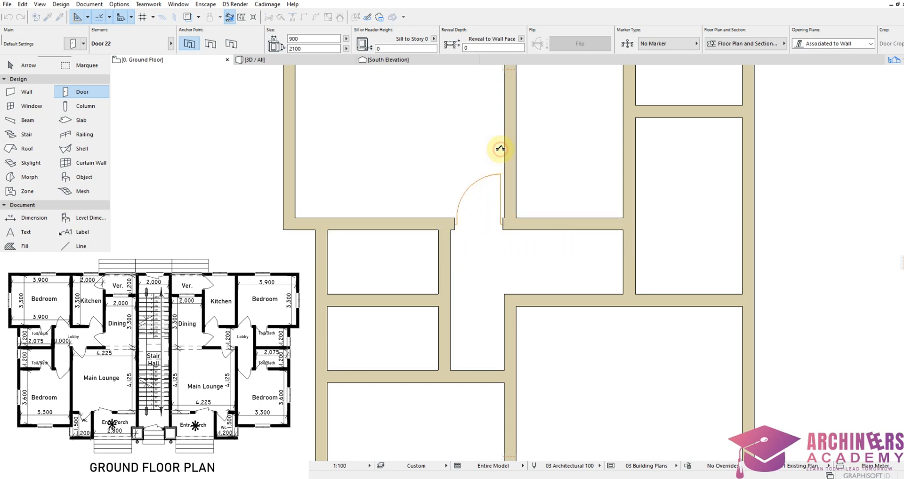
{"action": "left_click", "coordinate": [500, 149]}
{"action": "scroll", "coordinate": [471, 227], "scroll_direction": "down", "scroll_amount": 5}
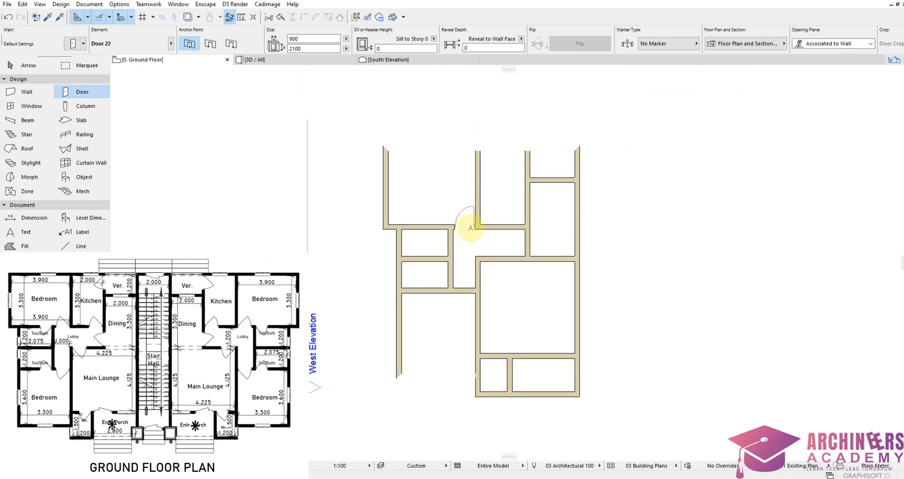
Step: Place doors in the kitchen's veranda wall and lobby wall, both opening into the kitchen
{"action": "scroll", "coordinate": [523, 176], "scroll_direction": "up", "scroll_amount": 5}
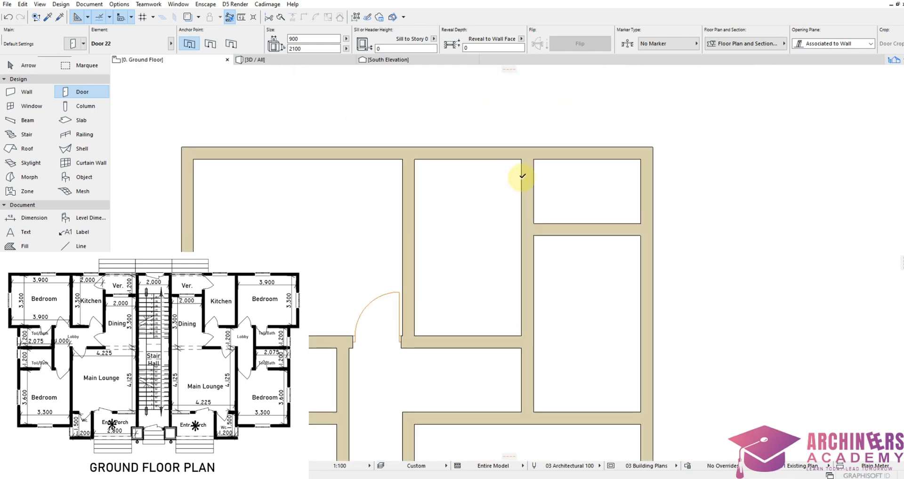
{"action": "left_click", "coordinate": [525, 183]}
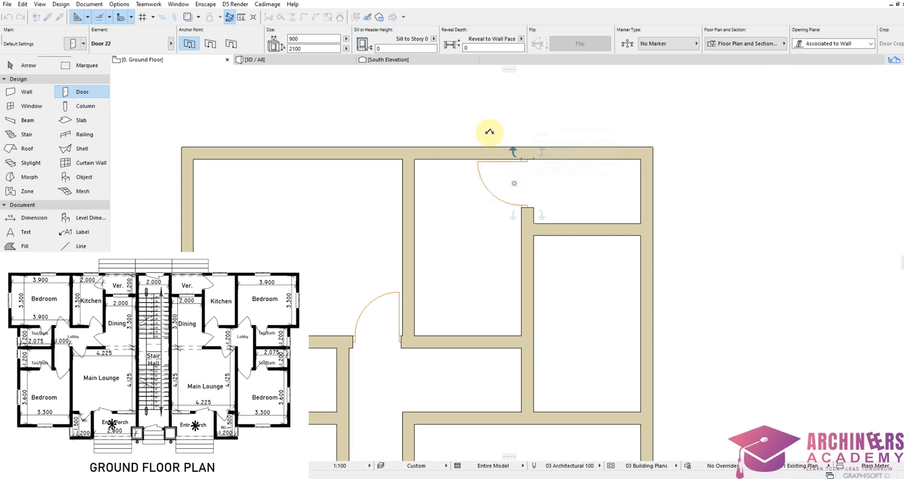
{"action": "left_click", "coordinate": [488, 132]}
{"action": "scroll", "coordinate": [473, 277], "scroll_direction": "down", "scroll_amount": 3}
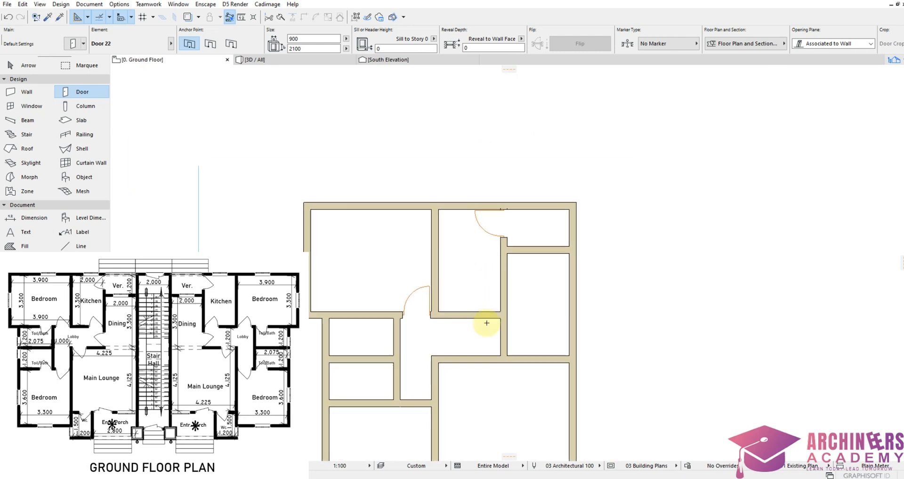
{"action": "scroll", "coordinate": [492, 316], "scroll_direction": "up", "scroll_amount": 4}
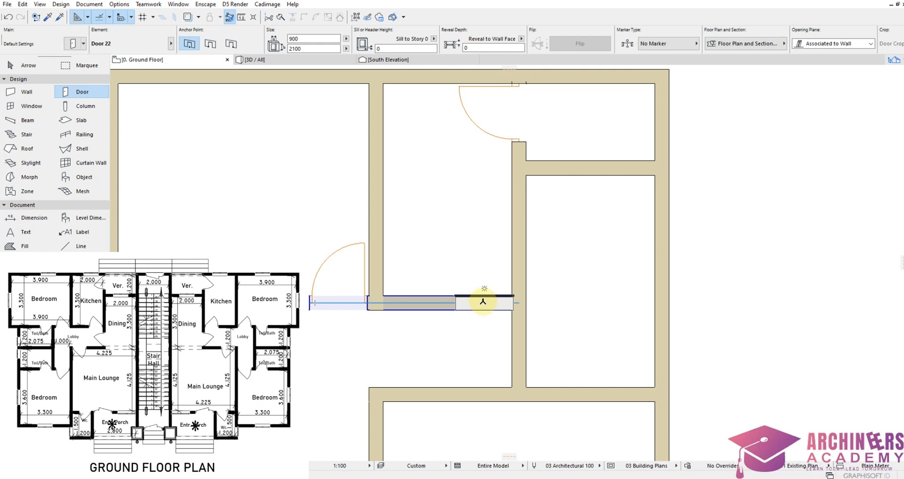
{"action": "left_click", "coordinate": [482, 300]}
{"action": "left_click", "coordinate": [485, 257]}
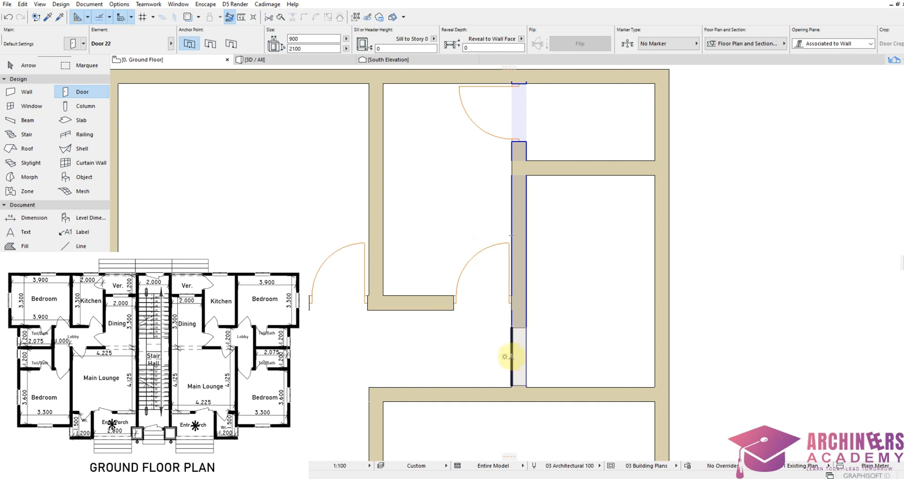
Step: Place a door in the dining room wall opening into the lobby, and one in the main lounge's upper wall opening into the lounge
{"action": "left_click", "coordinate": [508, 358]}
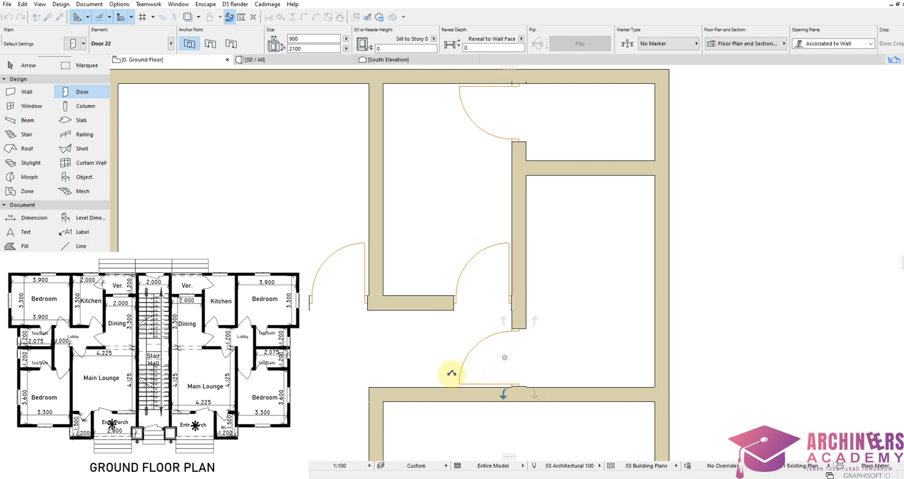
{"action": "left_click", "coordinate": [436, 370]}
{"action": "scroll", "coordinate": [409, 395], "scroll_direction": "down", "scroll_amount": 3}
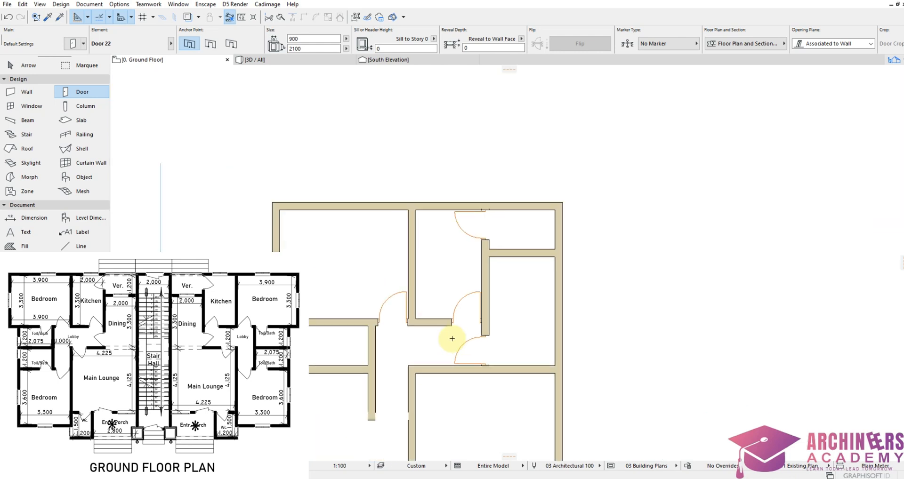
{"action": "scroll", "coordinate": [454, 395], "scroll_direction": "up", "scroll_amount": 3}
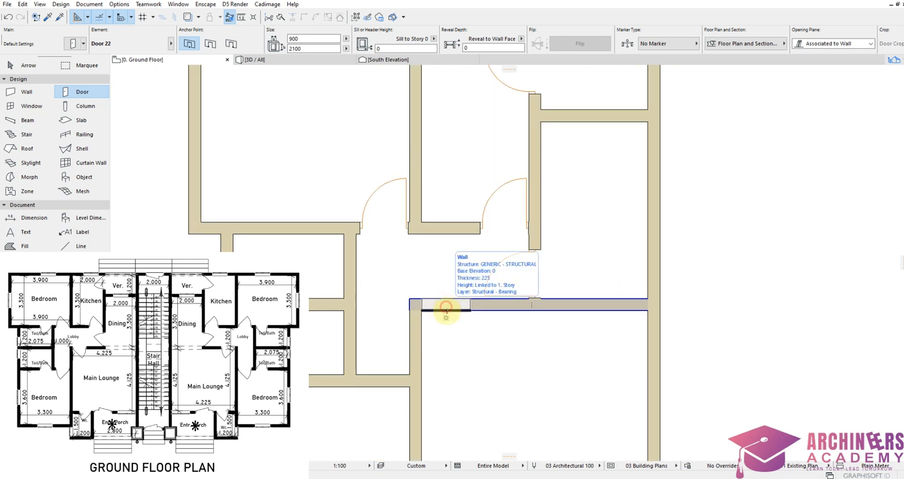
{"action": "left_click", "coordinate": [446, 311]}
{"action": "scroll", "coordinate": [428, 245], "scroll_direction": "down", "scroll_amount": 3}
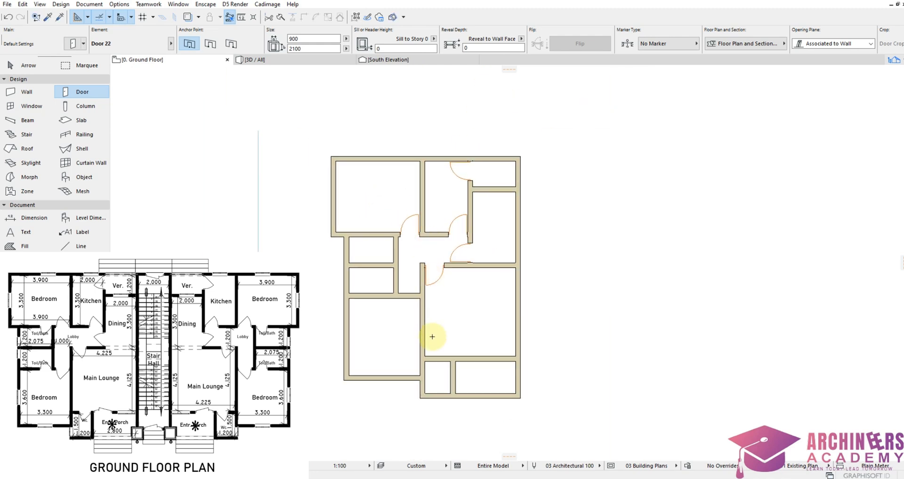
Step: Place a door at the lower end of the lobby, hinged at the lounge wall and opening into the lower bedroom
{"action": "scroll", "coordinate": [414, 366], "scroll_direction": "up", "scroll_amount": 3}
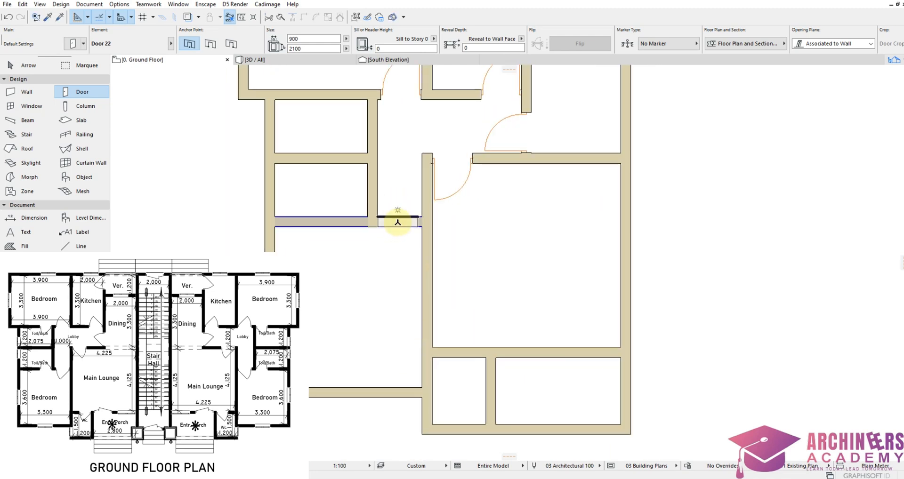
{"action": "scroll", "coordinate": [397, 222], "scroll_direction": "up", "scroll_amount": 2}
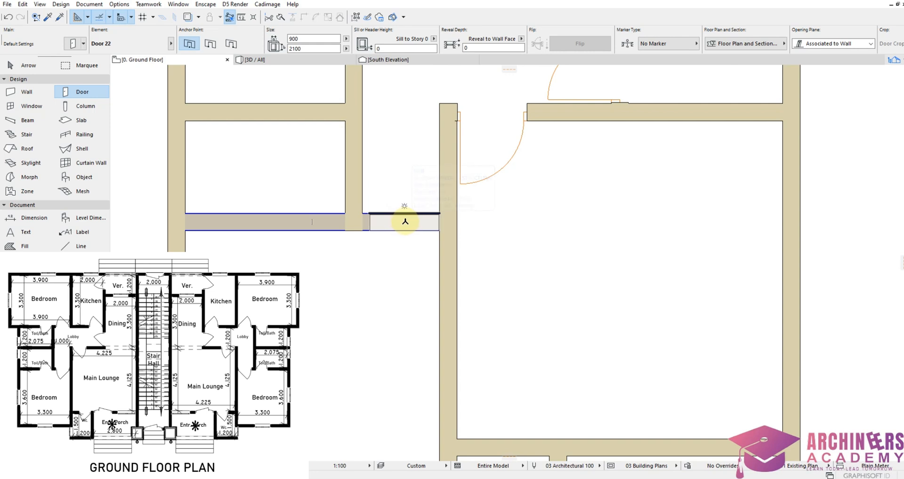
{"action": "left_click", "coordinate": [405, 221]}
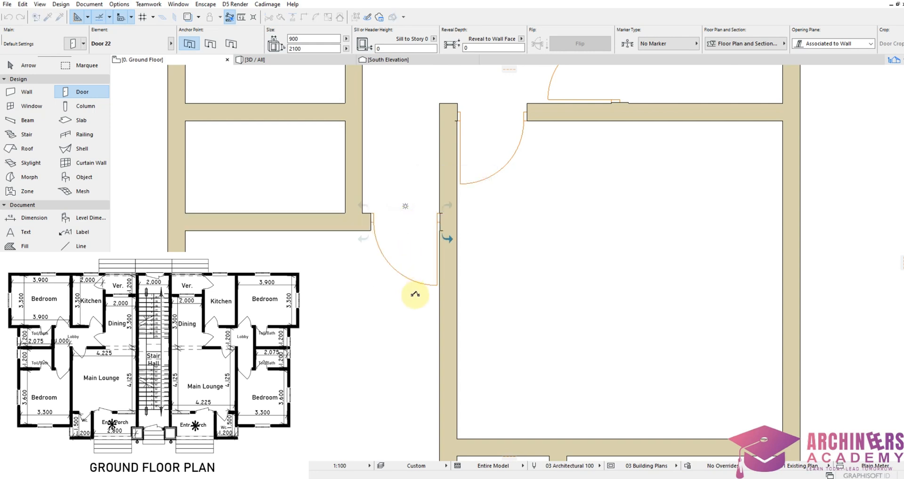
{"action": "scroll", "coordinate": [429, 216], "scroll_direction": "down", "scroll_amount": 3}
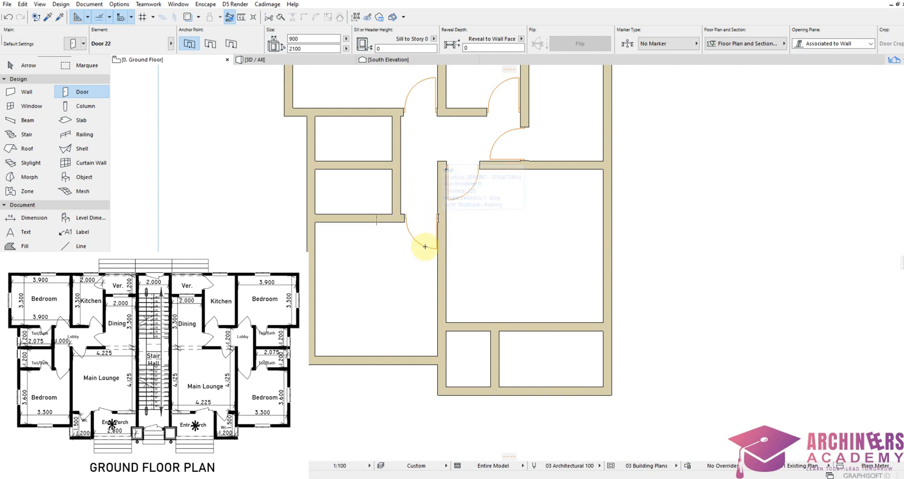
{"action": "scroll", "coordinate": [438, 205], "scroll_direction": "down", "scroll_amount": 2}
Step: Move the lower bedroom's door about 7 mm away from the lounge wall to align its edge with the wall face
{"action": "scroll", "coordinate": [436, 216], "scroll_direction": "up", "scroll_amount": 5}
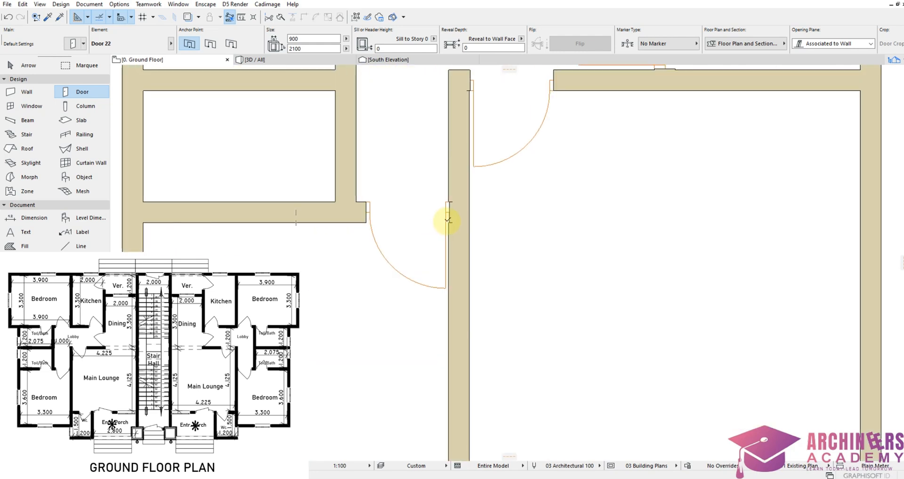
{"action": "left_click", "coordinate": [448, 222]}
{"action": "scroll", "coordinate": [450, 222], "scroll_direction": "up", "scroll_amount": 8}
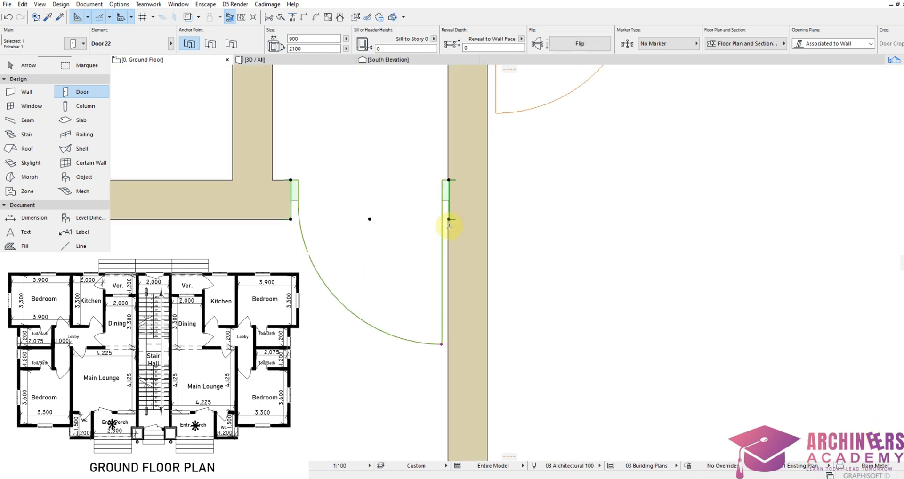
{"action": "key", "text": "ctrl+d"}
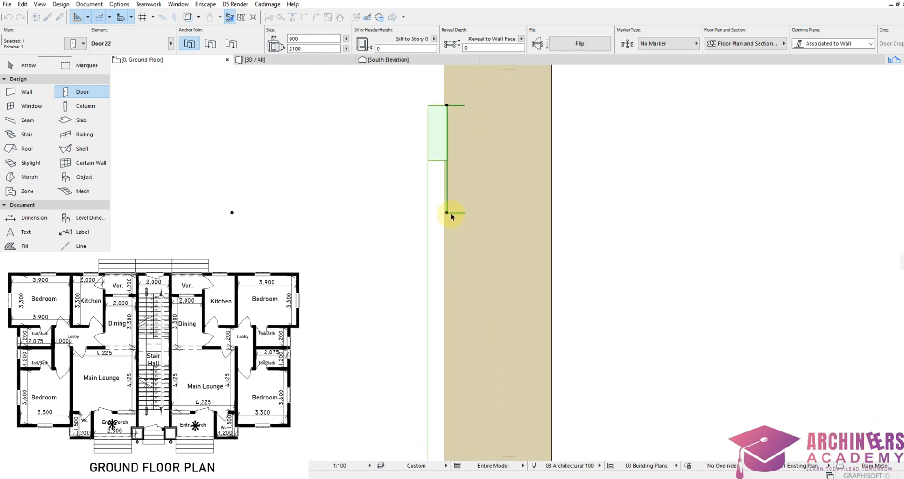
{"action": "left_click", "coordinate": [447, 213]}
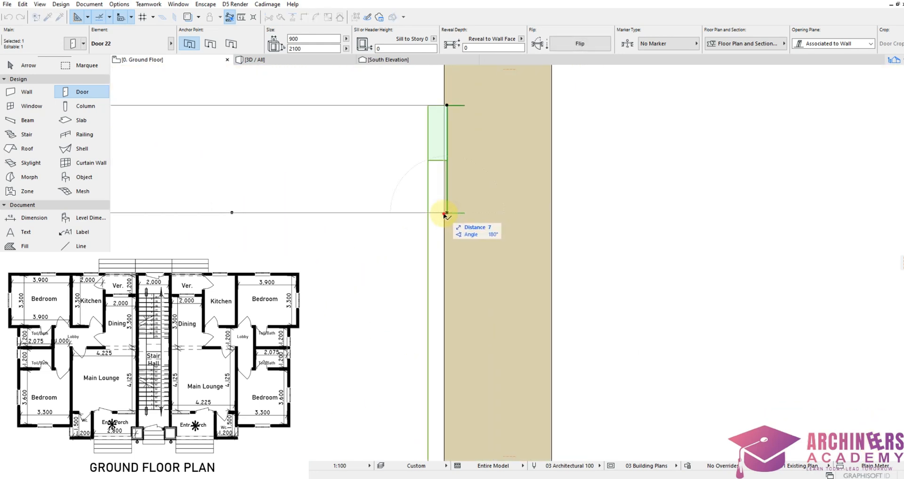
{"action": "left_click", "coordinate": [437, 210]}
{"action": "scroll", "coordinate": [431, 210], "scroll_direction": "down", "scroll_amount": 6}
{"action": "scroll", "coordinate": [346, 267], "scroll_direction": "down", "scroll_amount": 2}
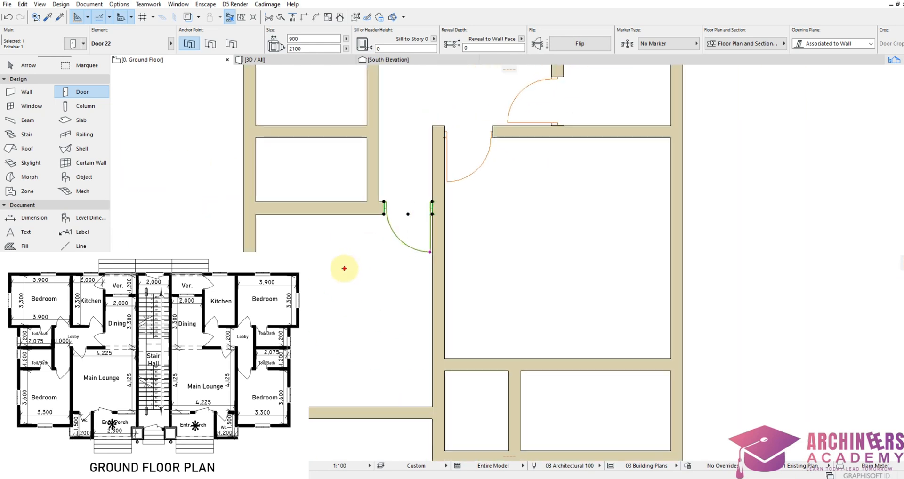
{"action": "key", "text": "Escape"}
Step: Set the default door width to 750 mm and place a door in the upper toilet's bedroom wall, hinged beside the lobby wall and opening into the toilet
{"action": "scroll", "coordinate": [351, 249], "scroll_direction": "down", "scroll_amount": 5}
{"action": "scroll", "coordinate": [363, 184], "scroll_direction": "up", "scroll_amount": 3}
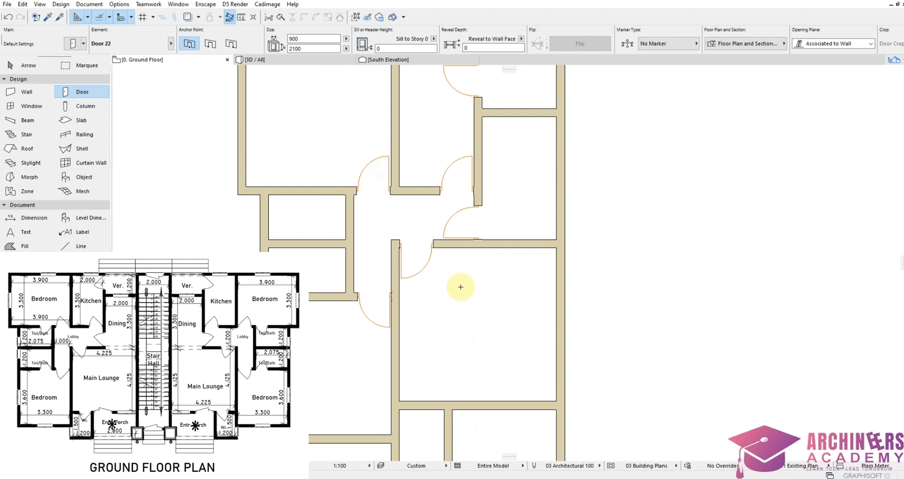
{"action": "scroll", "coordinate": [460, 288], "scroll_direction": "down", "scroll_amount": 2}
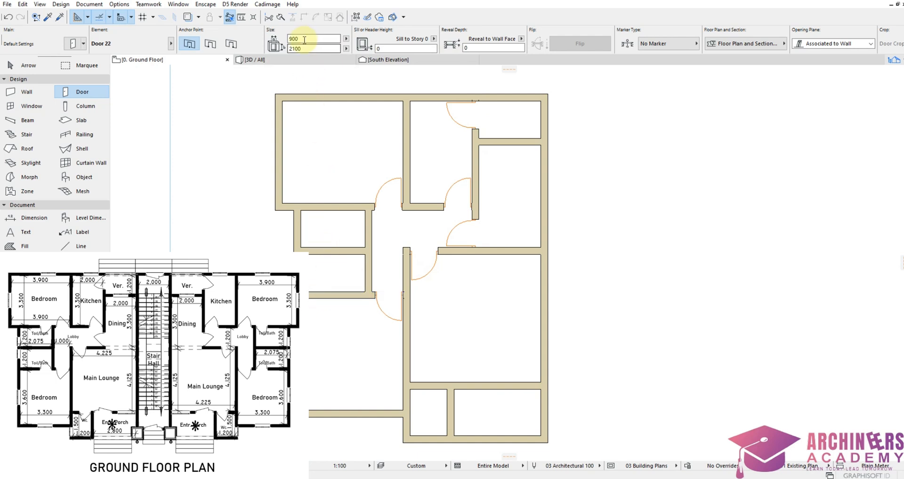
{"action": "left_click_drag", "start_coordinate": [304, 40], "coordinate": [272, 45]}
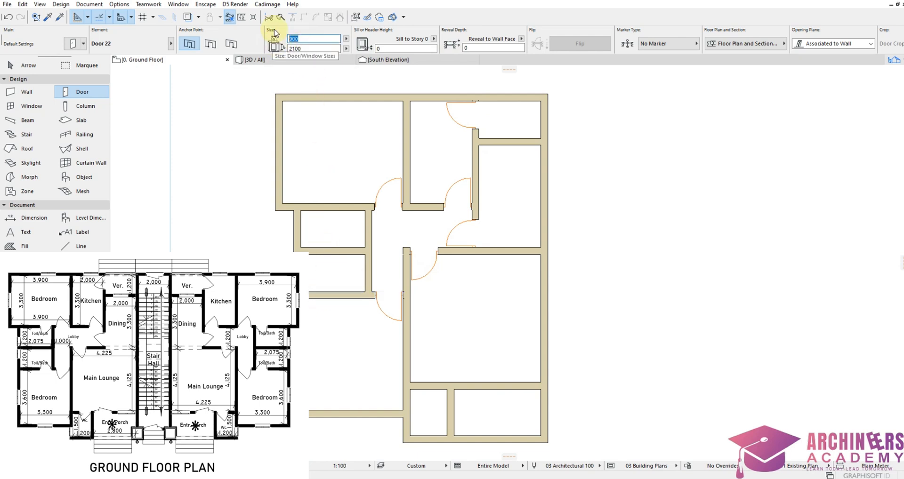
{"action": "type", "text": "7"}
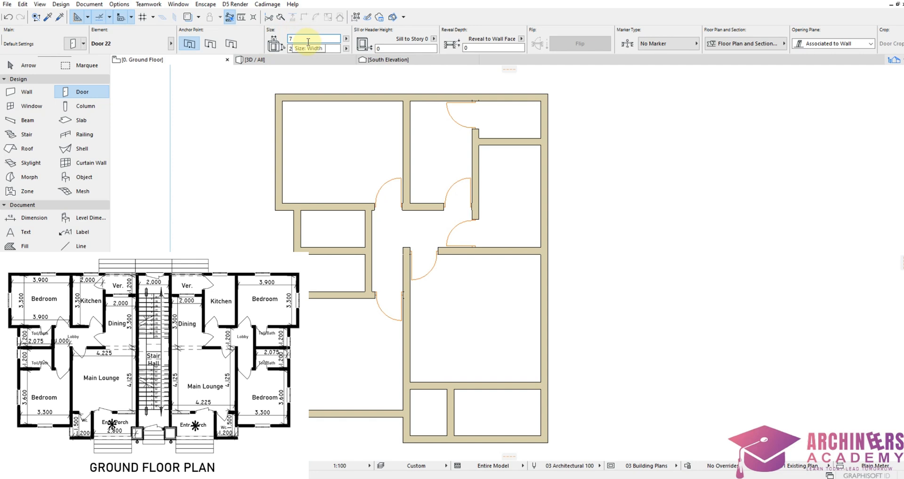
{"action": "type", "text": "50"}
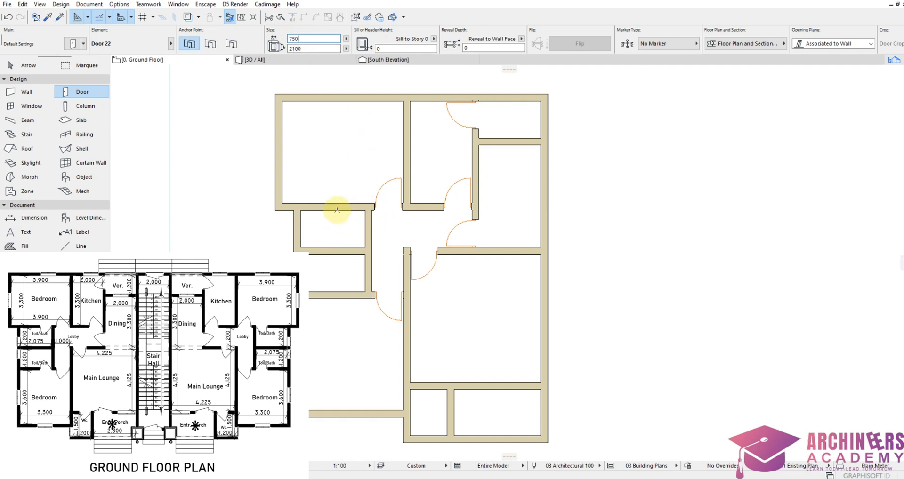
{"action": "scroll", "coordinate": [337, 207], "scroll_direction": "up", "scroll_amount": 3}
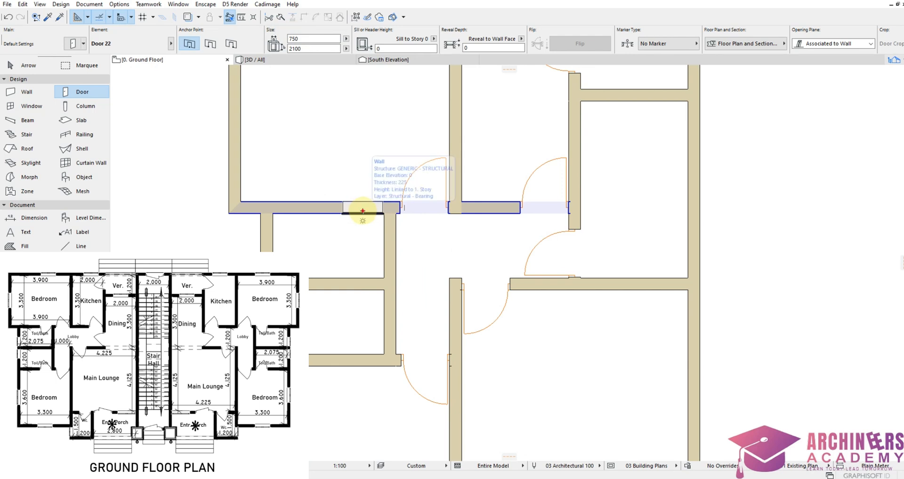
{"action": "left_click", "coordinate": [363, 211]}
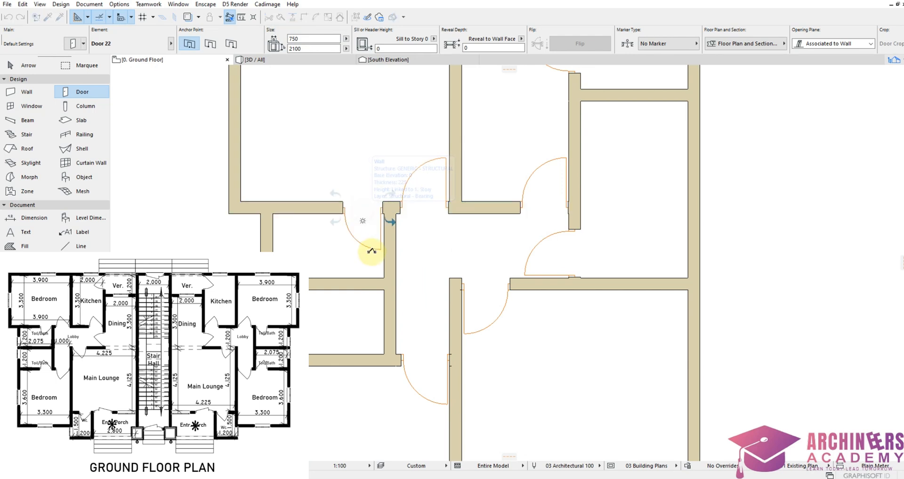
{"action": "left_click", "coordinate": [365, 358]}
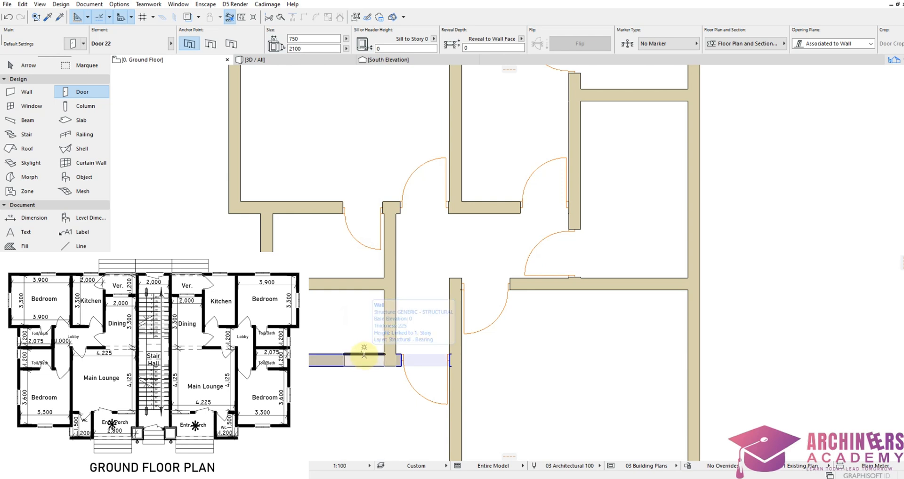
Step: Place 750 mm doors in the lower toilet's bedroom wall and the small room's lounge wall beside the entrance porch, opening into those rooms
{"action": "left_click", "coordinate": [363, 352]}
{"action": "left_click", "coordinate": [373, 329]}
{"action": "scroll", "coordinate": [516, 283], "scroll_direction": "down", "scroll_amount": 6}
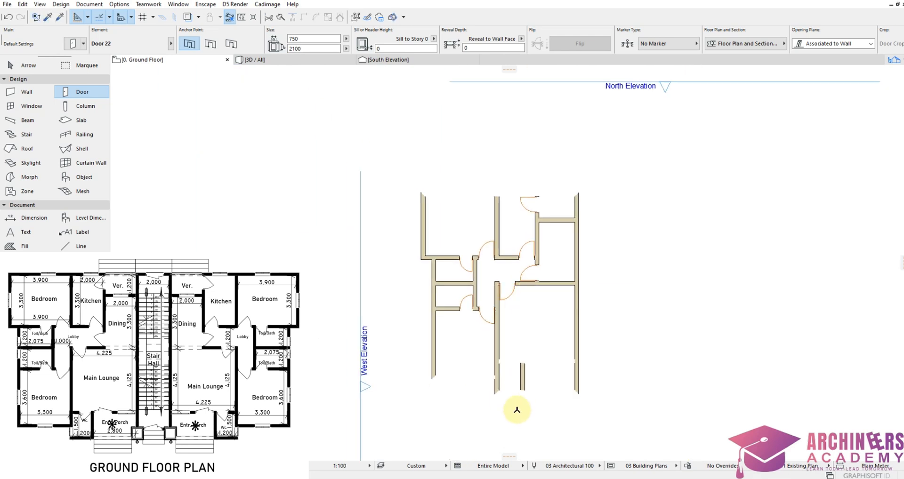
{"action": "scroll", "coordinate": [516, 413], "scroll_direction": "up", "scroll_amount": 5}
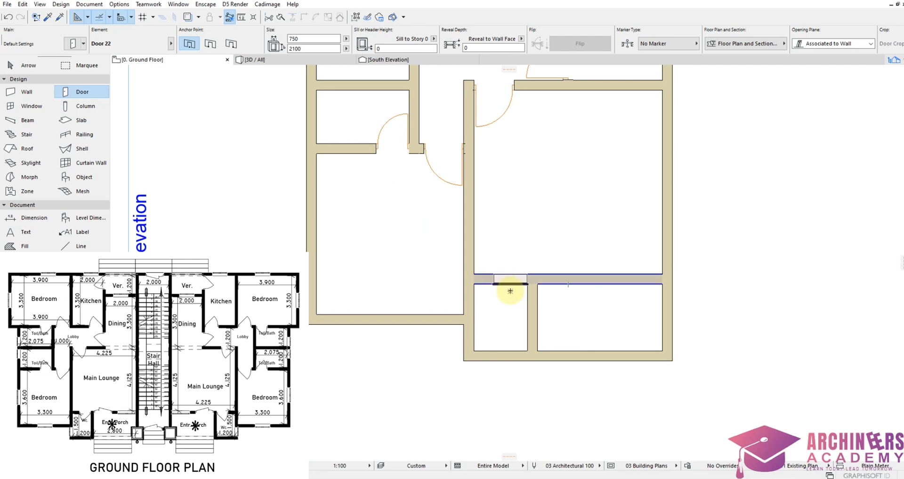
{"action": "left_click", "coordinate": [510, 292]}
{"action": "left_click", "coordinate": [520, 328]}
Step: Set the 2D opening angle of the door to the small room beside the entrance porch to 45°
{"action": "scroll", "coordinate": [542, 212], "scroll_direction": "down", "scroll_amount": 3}
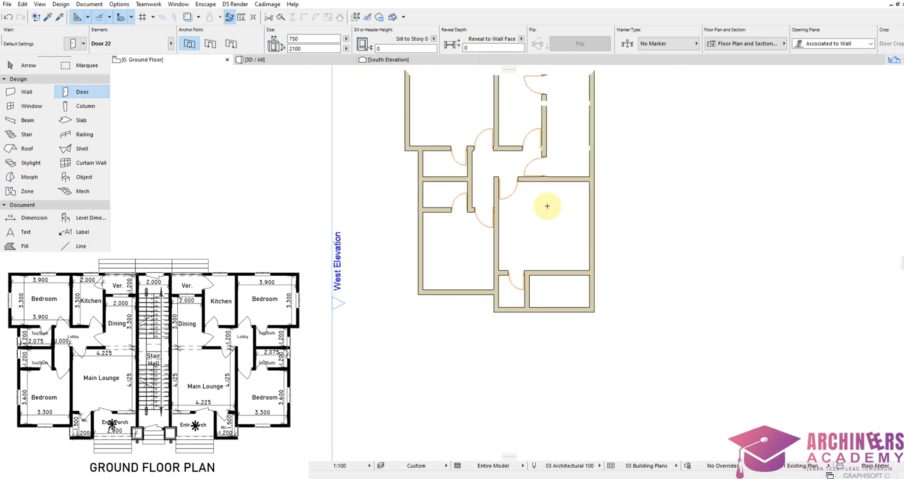
{"action": "scroll", "coordinate": [533, 287], "scroll_direction": "down", "scroll_amount": 2}
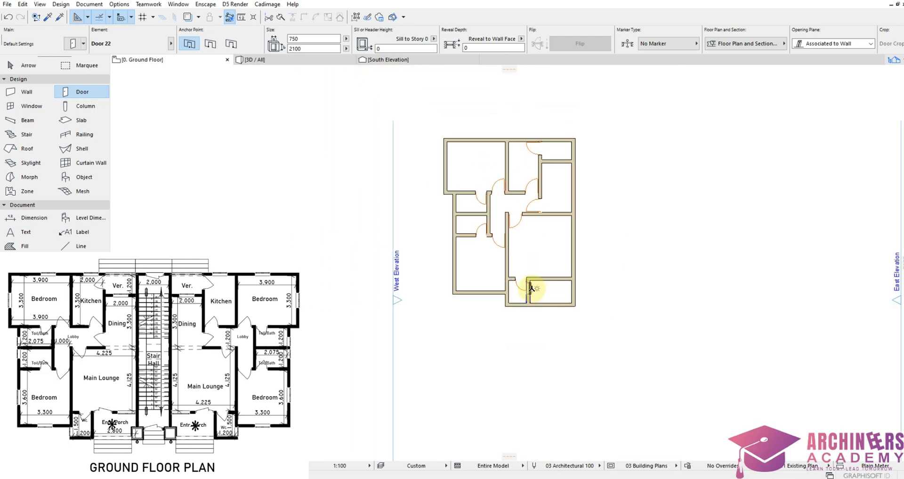
{"action": "scroll", "coordinate": [531, 288], "scroll_direction": "up", "scroll_amount": 5}
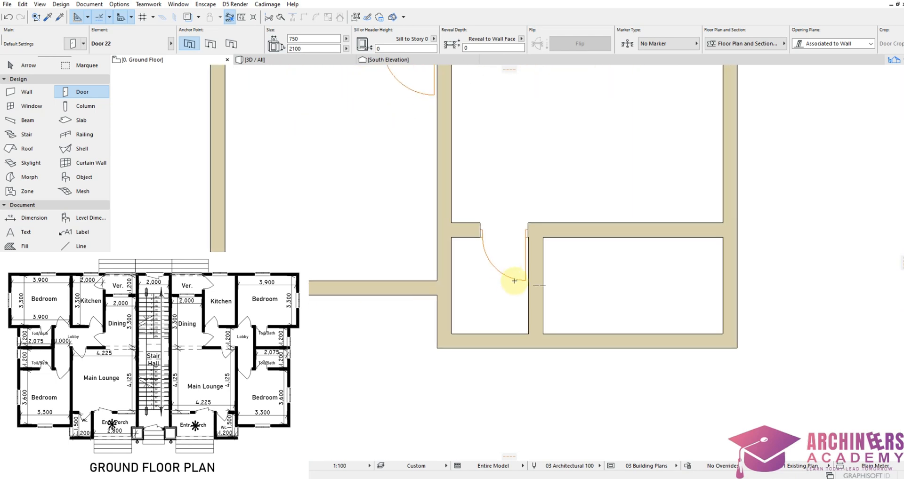
{"action": "key", "text": "shift"}
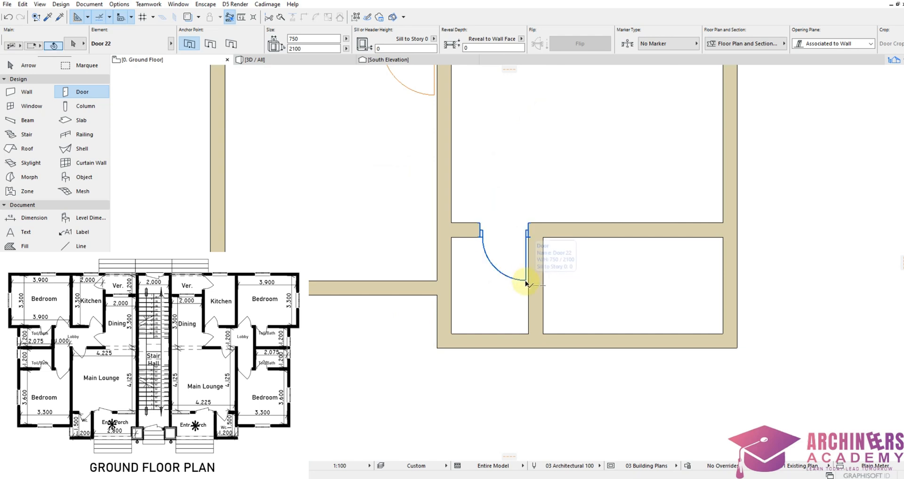
{"action": "left_click", "coordinate": [526, 282]}
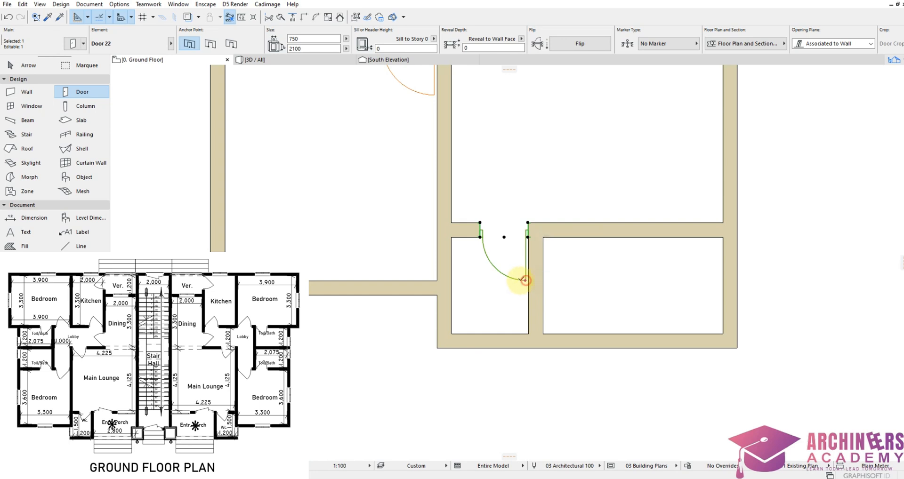
{"action": "left_click", "coordinate": [526, 280]}
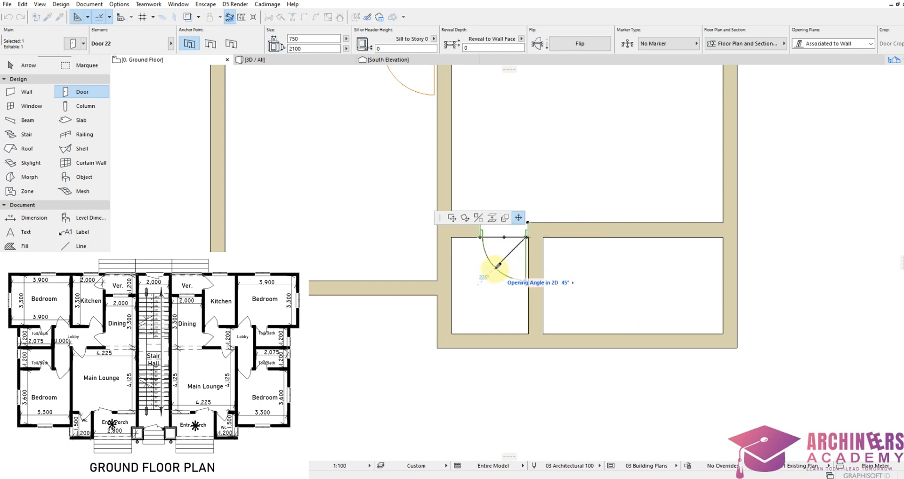
{"action": "left_click", "coordinate": [497, 264]}
{"action": "key", "text": "Escape"}
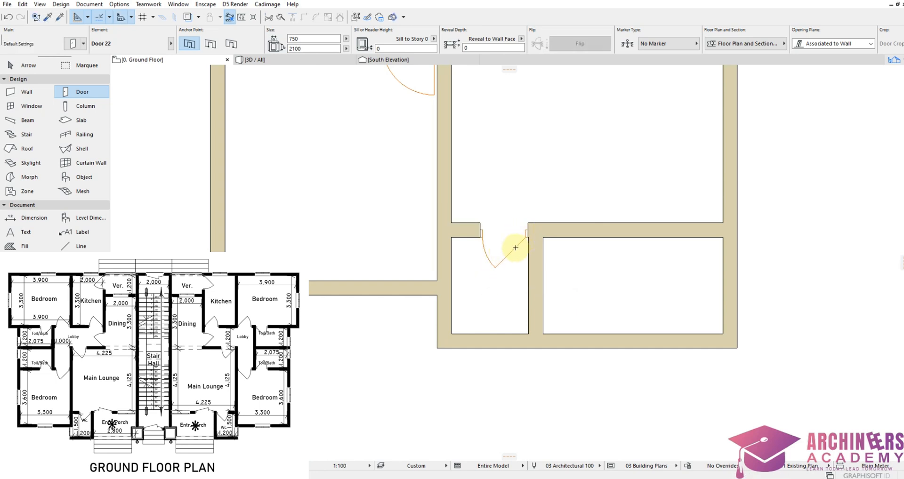
Step: Transfer the settings of the 750 mm door beside the entrance porch to the two toilet doors
{"action": "scroll", "coordinate": [500, 306], "scroll_direction": "down", "scroll_amount": 3}
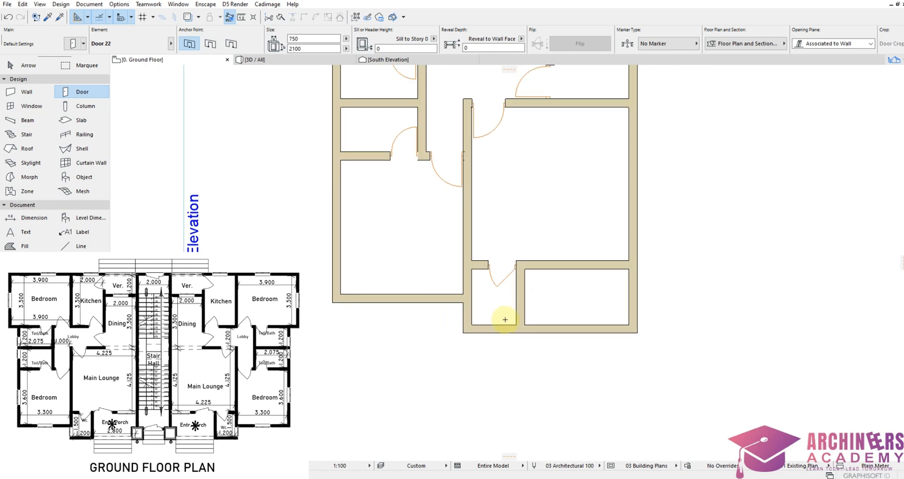
{"action": "scroll", "coordinate": [505, 320], "scroll_direction": "down", "scroll_amount": 2}
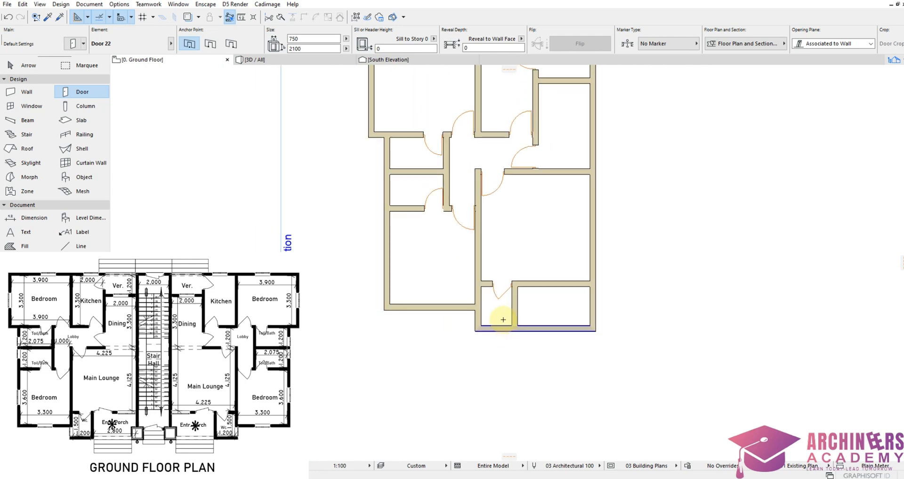
{"action": "scroll", "coordinate": [503, 320], "scroll_direction": "up", "scroll_amount": 3}
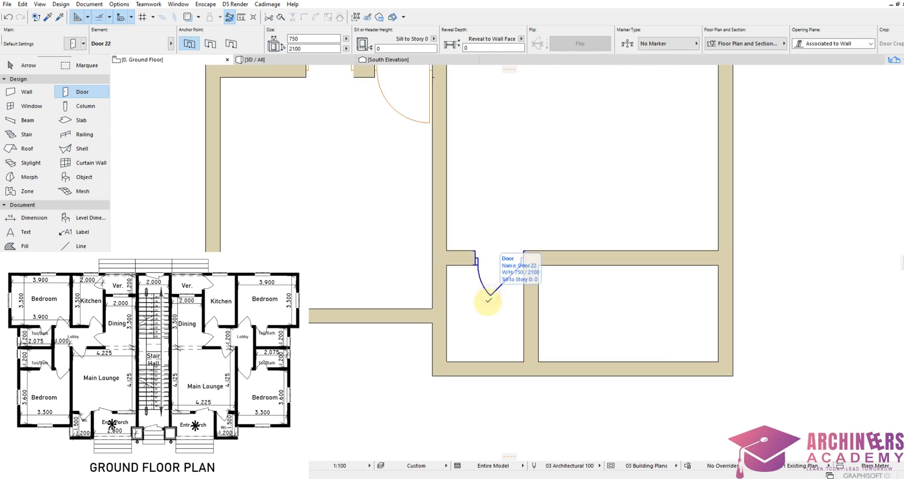
{"action": "scroll", "coordinate": [489, 340], "scroll_direction": "down", "scroll_amount": 3}
{"action": "left_click", "coordinate": [494, 301]}
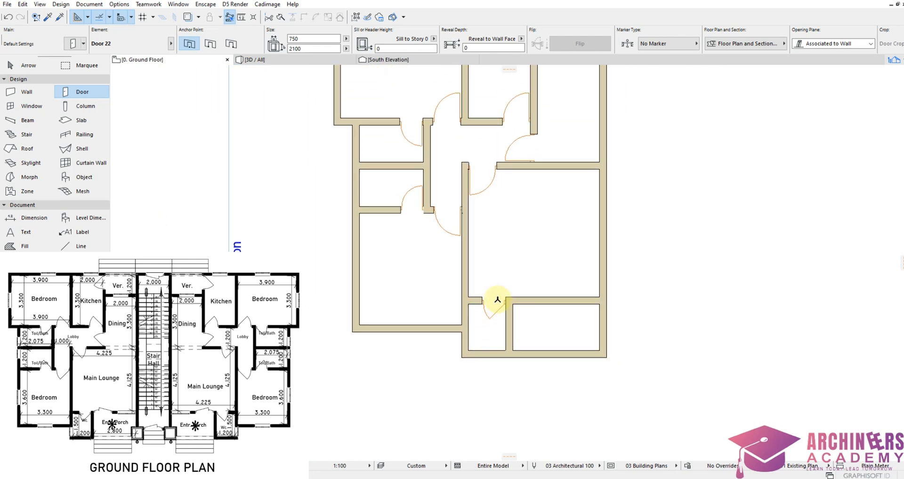
{"action": "scroll", "coordinate": [419, 178], "scroll_direction": "up", "scroll_amount": 3}
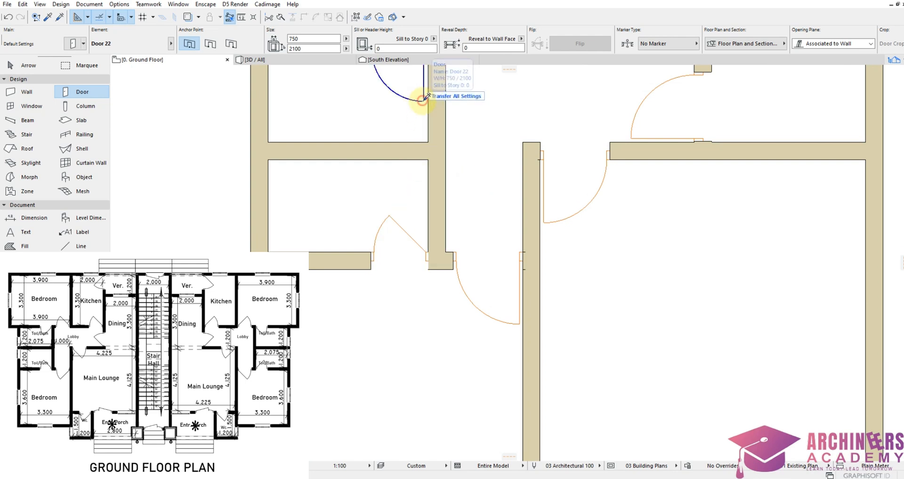
{"action": "scroll", "coordinate": [440, 208], "scroll_direction": "down", "scroll_amount": 3}
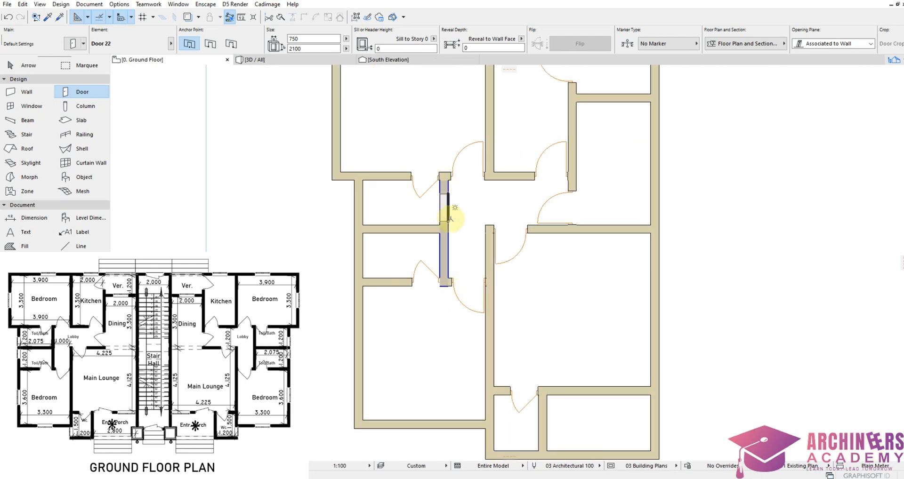
Step: Reduce the 2D opening angle of the lower bedroom's 900 mm door to about 45°
{"action": "scroll", "coordinate": [473, 312], "scroll_direction": "up", "scroll_amount": 3}
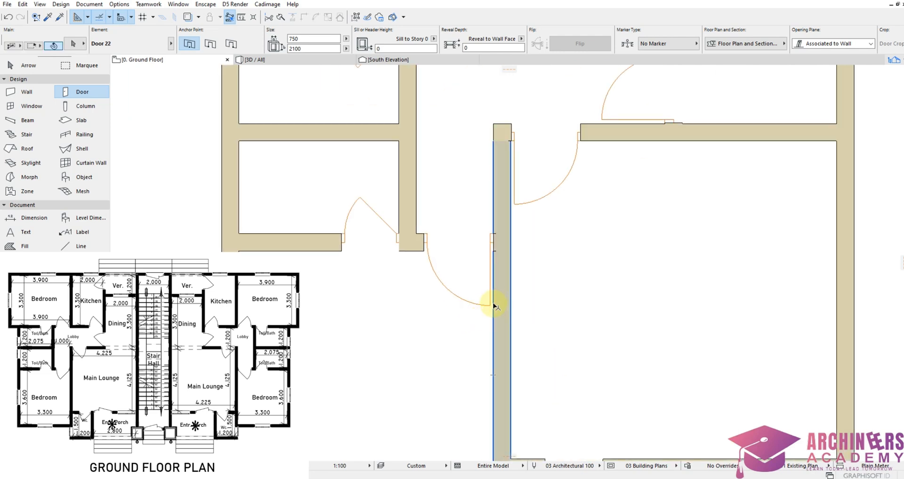
{"action": "left_click", "coordinate": [490, 306]}
{"action": "left_click", "coordinate": [490, 305]}
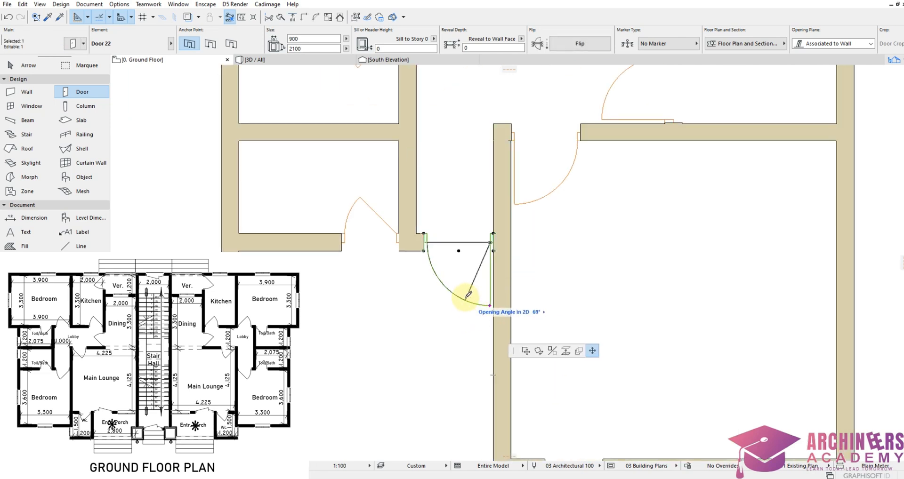
{"action": "left_click", "coordinate": [446, 284]}
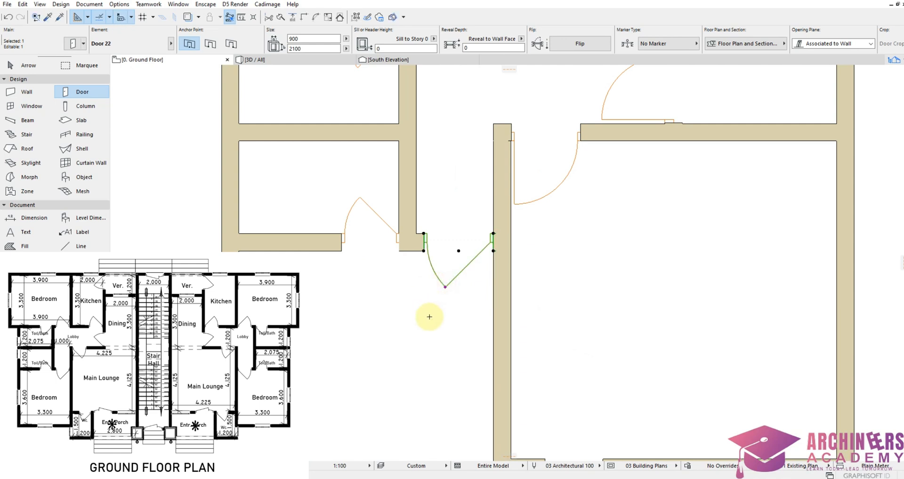
{"action": "key", "text": "Escape"}
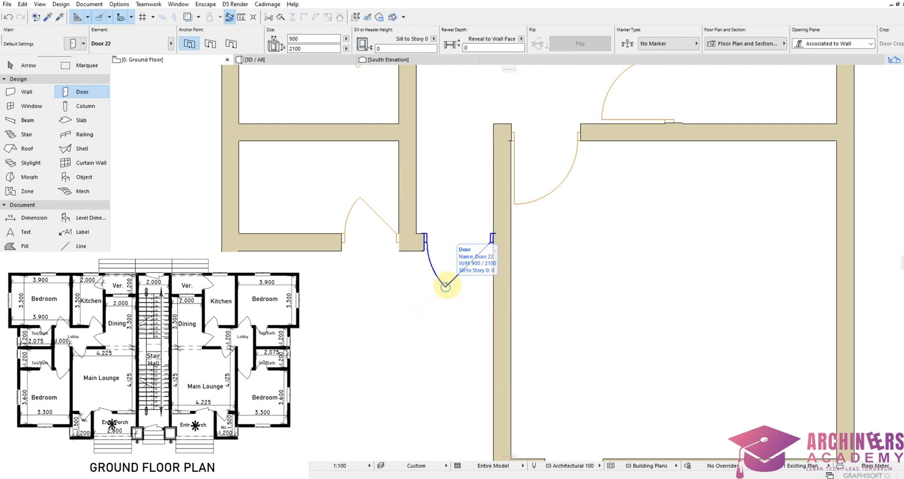
Step: Pick up the lower bedroom door's settings and transfer them to the main lounge and dining room doors
{"action": "left_click", "coordinate": [447, 286], "text": "alt"}
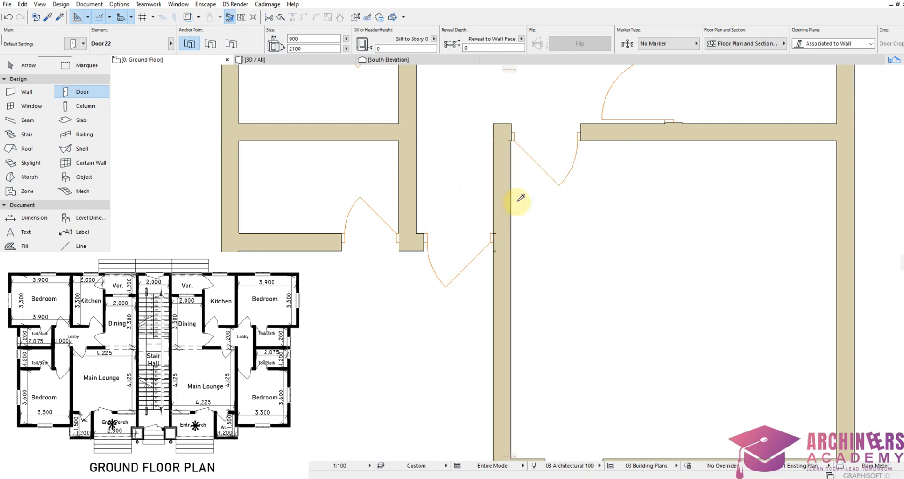
{"action": "scroll", "coordinate": [551, 297], "scroll_direction": "down", "scroll_amount": 3}
{"action": "scroll", "coordinate": [588, 175], "scroll_direction": "up", "scroll_amount": 3}
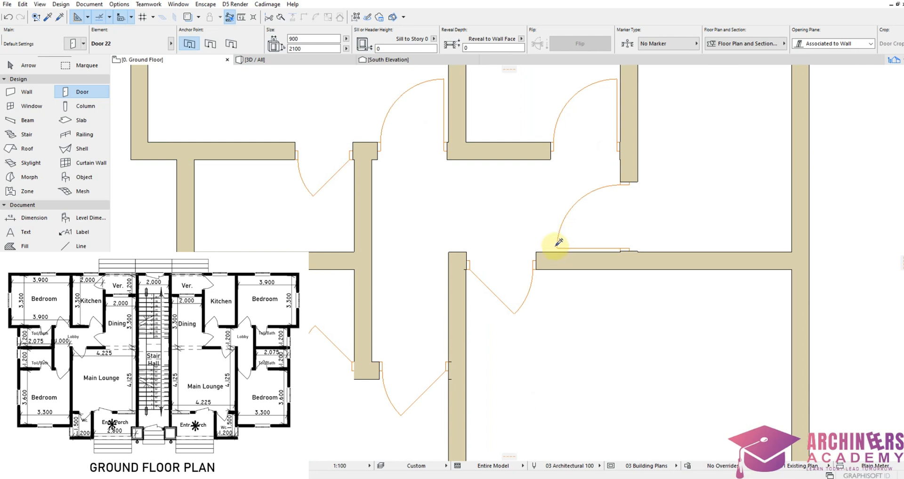
{"action": "scroll", "coordinate": [556, 255], "scroll_direction": "down", "scroll_amount": 3}
Step: Transfer the same 900 mm door settings to the kitchen's lobby door, the upper bedroom door and the kitchen's veranda door
{"action": "scroll", "coordinate": [588, 199], "scroll_direction": "up", "scroll_amount": 3}
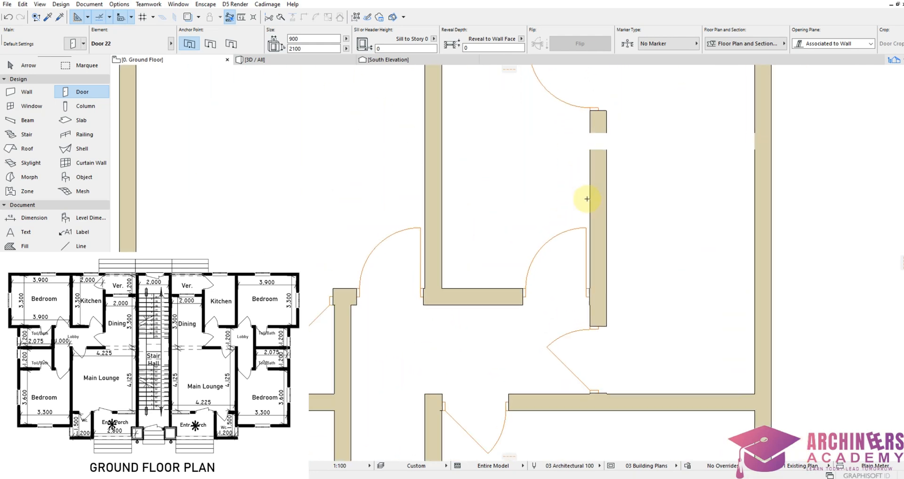
{"action": "left_click", "coordinate": [588, 230], "text": "ctrl+alt"}
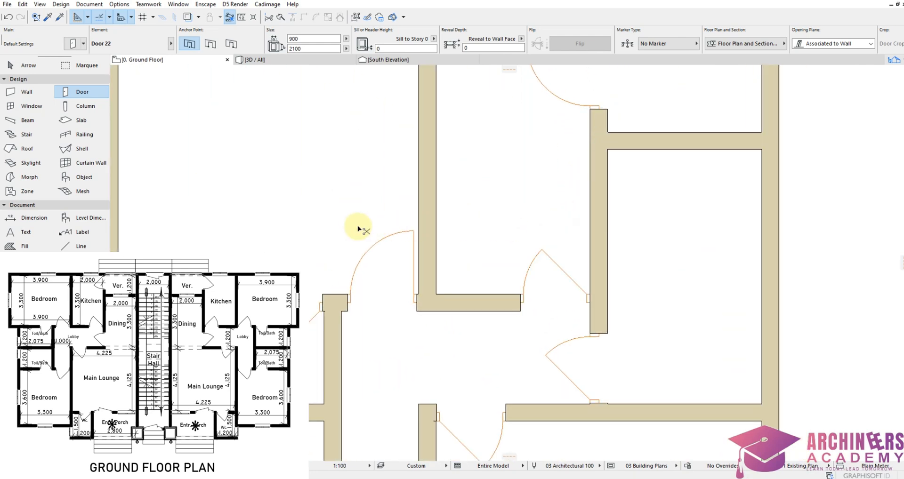
{"action": "left_click", "coordinate": [412, 227], "text": "ctrl+alt"}
{"action": "scroll", "coordinate": [410, 245], "scroll_direction": "down", "scroll_amount": 3}
{"action": "scroll", "coordinate": [426, 281], "scroll_direction": "up", "scroll_amount": 3}
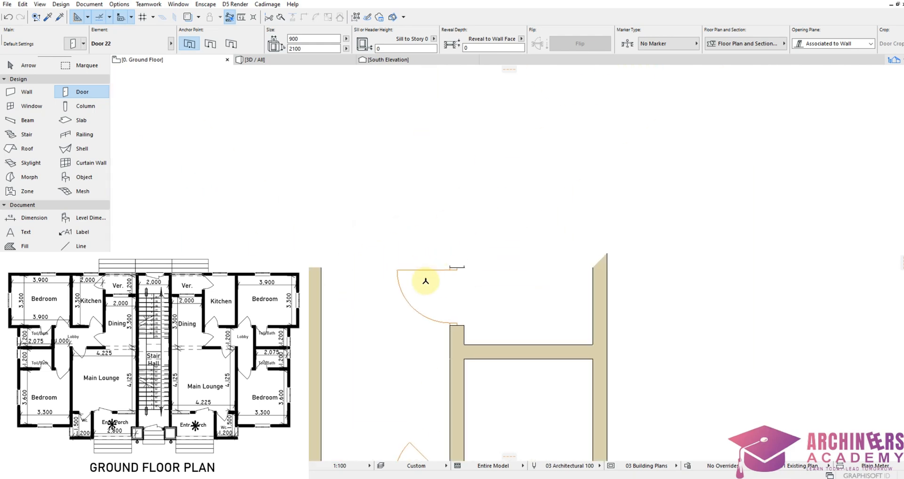
{"action": "left_click", "coordinate": [417, 279], "text": "ctrl+alt"}
{"action": "scroll", "coordinate": [574, 182], "scroll_direction": "down", "scroll_amount": 3}
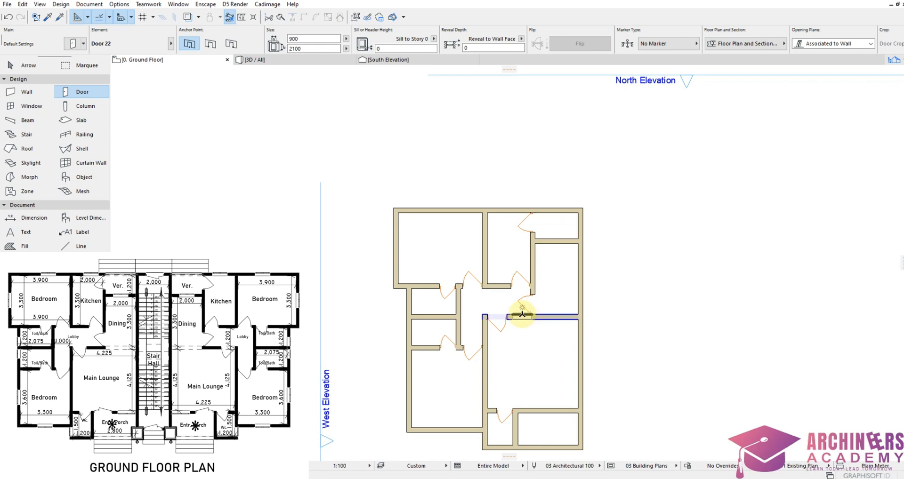
{"action": "scroll", "coordinate": [495, 259], "scroll_direction": "down", "scroll_amount": 3}
{"action": "scroll", "coordinate": [464, 284], "scroll_direction": "up", "scroll_amount": 2}
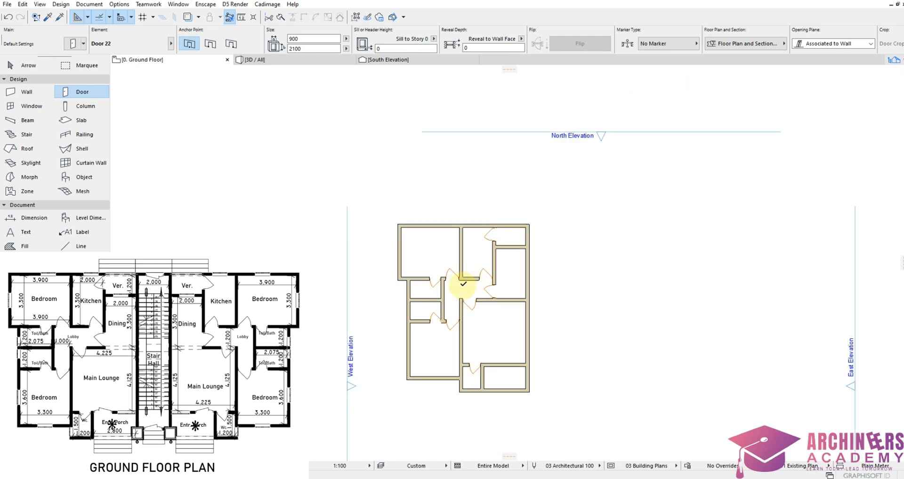
{"action": "scroll", "coordinate": [463, 284], "scroll_direction": "up", "scroll_amount": 4}
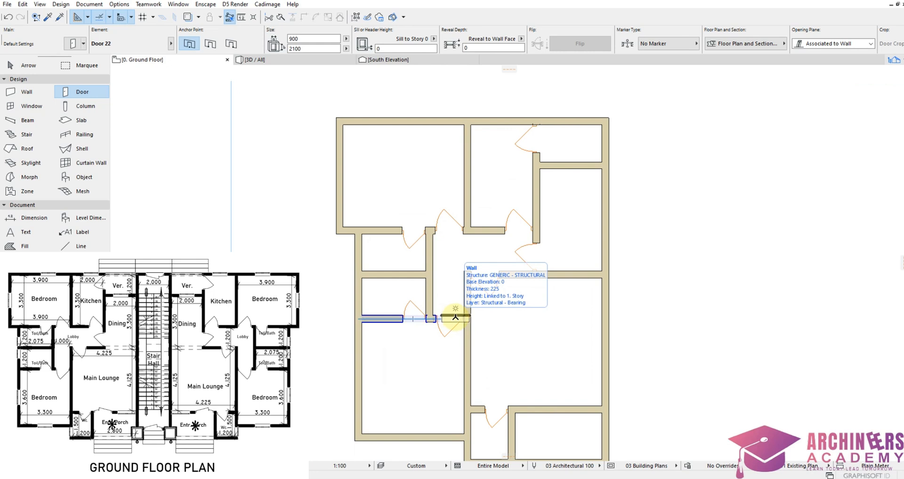
{"action": "left_click", "coordinate": [456, 317]}
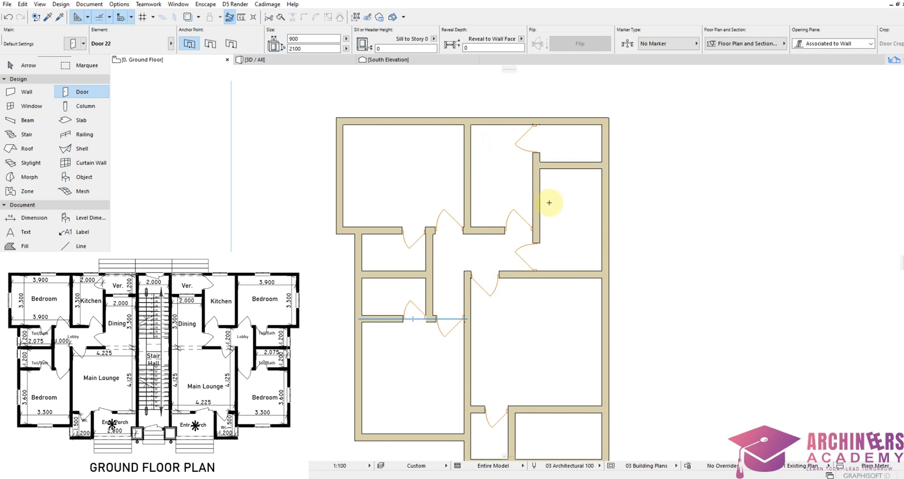
{"action": "scroll", "coordinate": [549, 203], "scroll_direction": "down", "scroll_amount": 2}
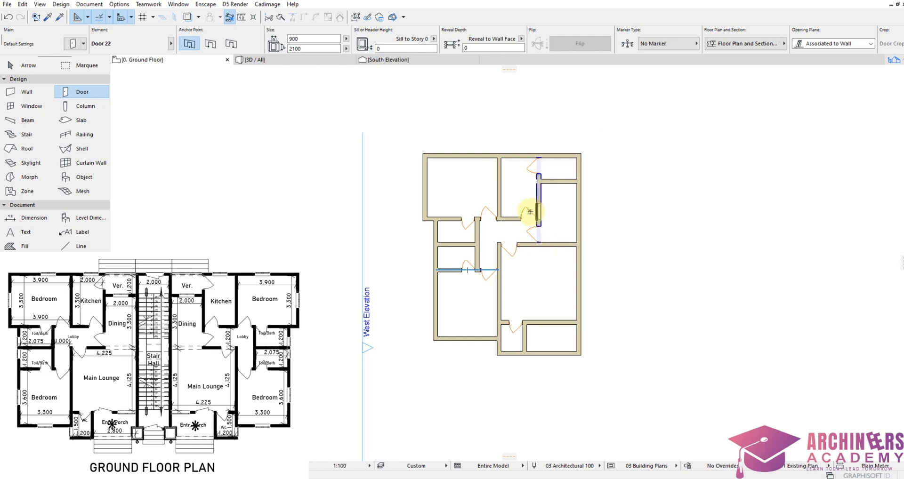
{"action": "scroll", "coordinate": [464, 309], "scroll_direction": "up", "scroll_amount": 3}
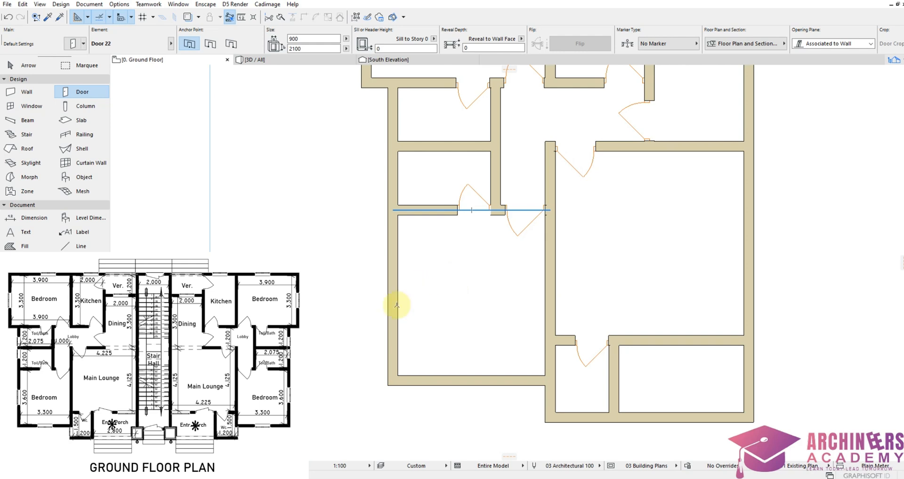
{"action": "scroll", "coordinate": [400, 304], "scroll_direction": "down", "scroll_amount": 3}
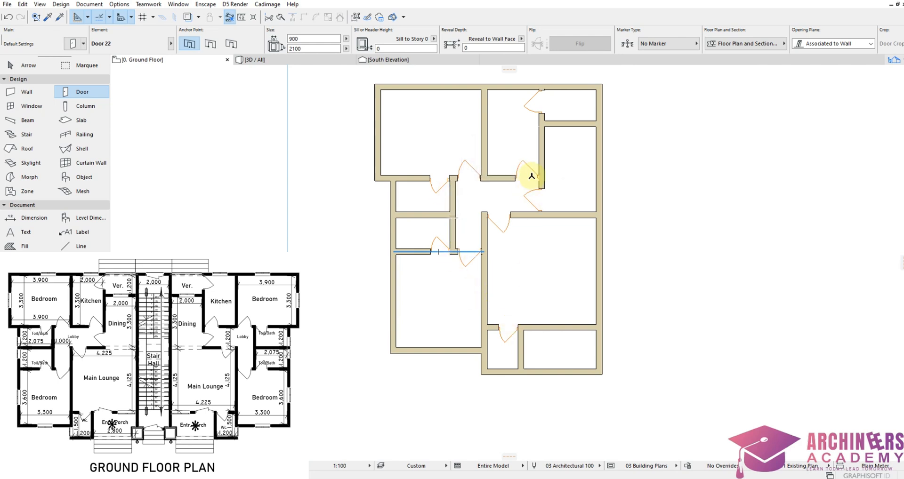
{"action": "left_click", "coordinate": [543, 188]}
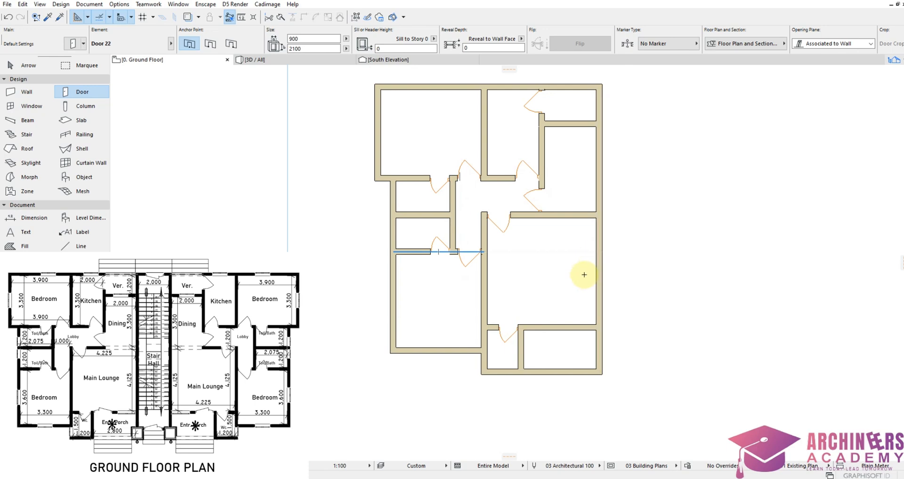
Step: Choose Double Door Asymmetric 22 from the hinged doors as the default door and set its width to 1200
{"action": "double_click", "coordinate": [70, 92]}
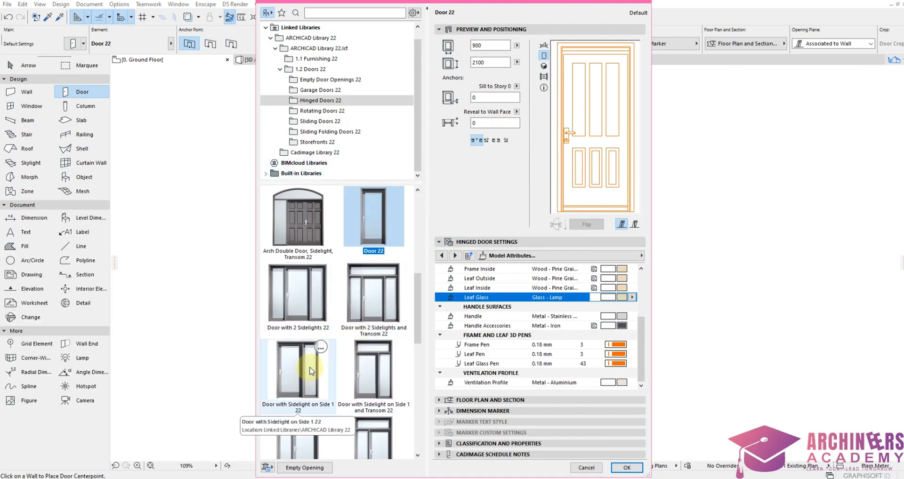
{"action": "scroll", "coordinate": [328, 297], "scroll_direction": "down", "scroll_amount": 2}
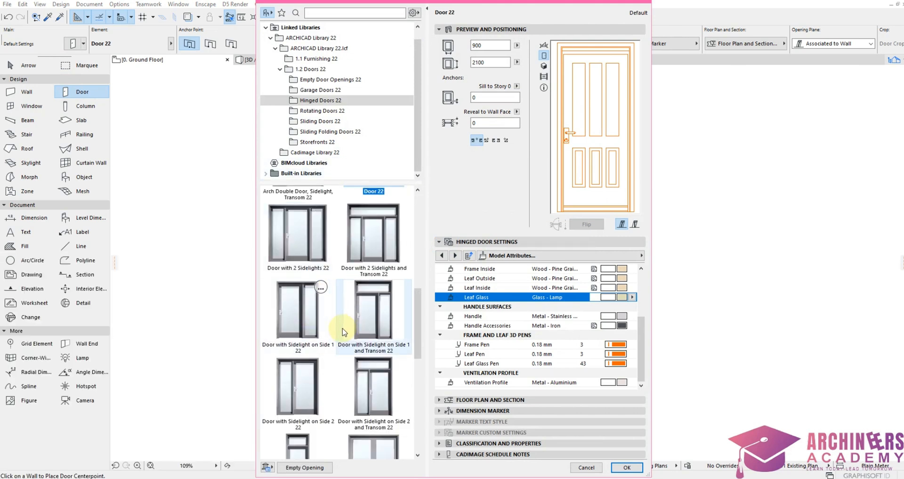
{"action": "scroll", "coordinate": [377, 349], "scroll_direction": "down", "scroll_amount": 2}
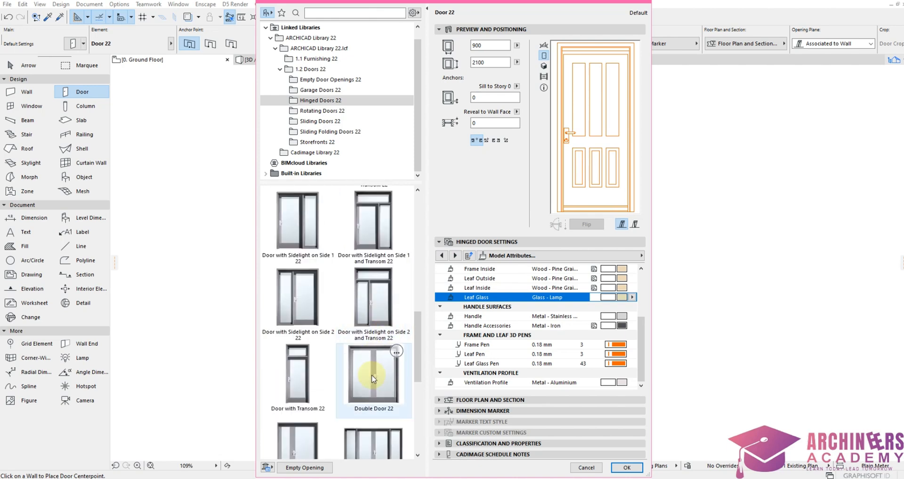
{"action": "scroll", "coordinate": [374, 380], "scroll_direction": "down", "scroll_amount": 2}
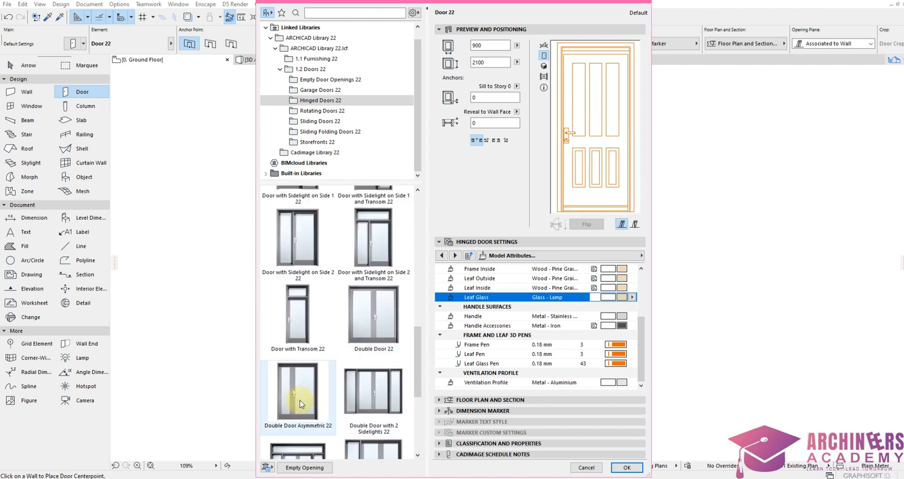
{"action": "scroll", "coordinate": [301, 391], "scroll_direction": "down", "scroll_amount": 1}
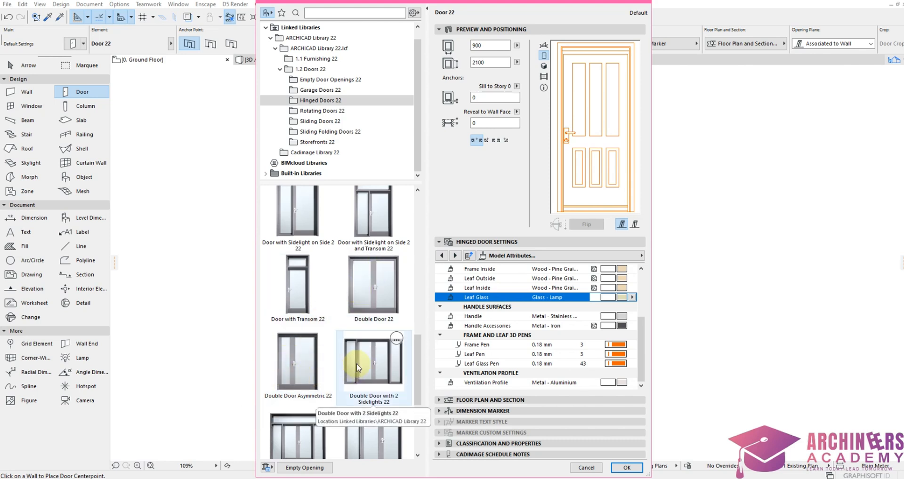
{"action": "left_click", "coordinate": [296, 366]}
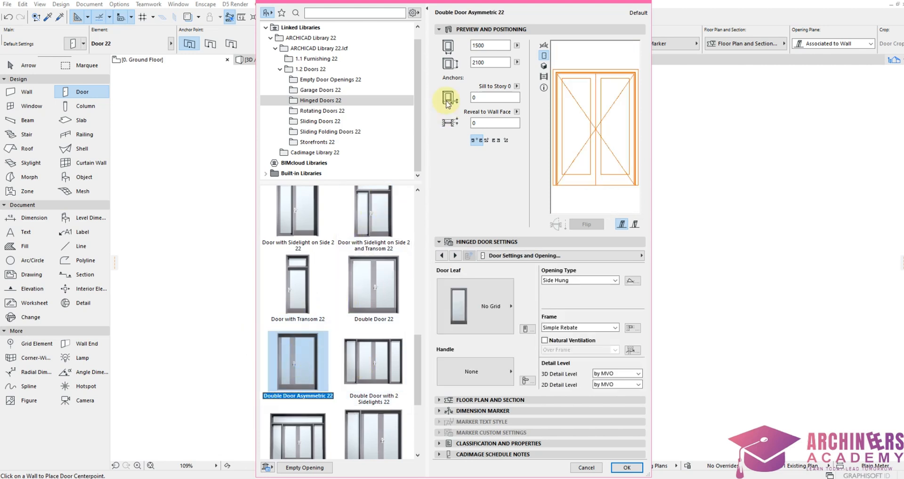
{"action": "double_click", "coordinate": [487, 45]}
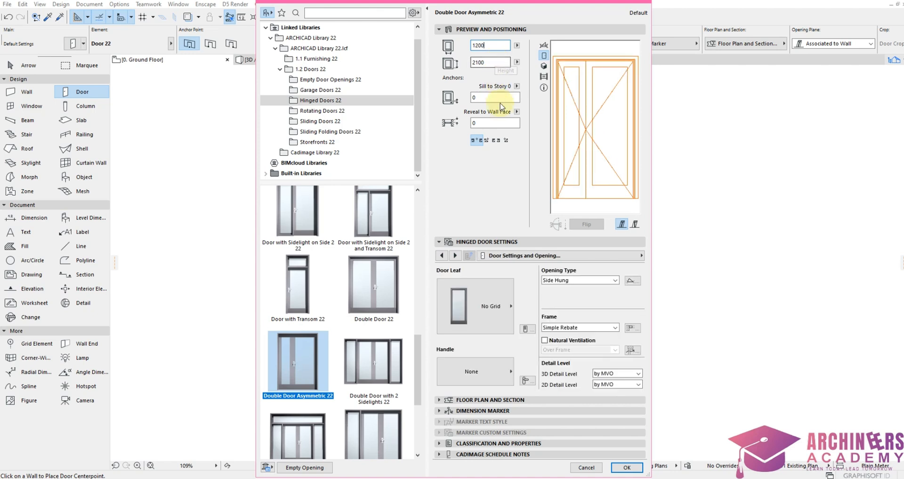
Step: Give the asymmetric double door the Style 26 door leaf and Handle 6
{"action": "left_click", "coordinate": [477, 328]}
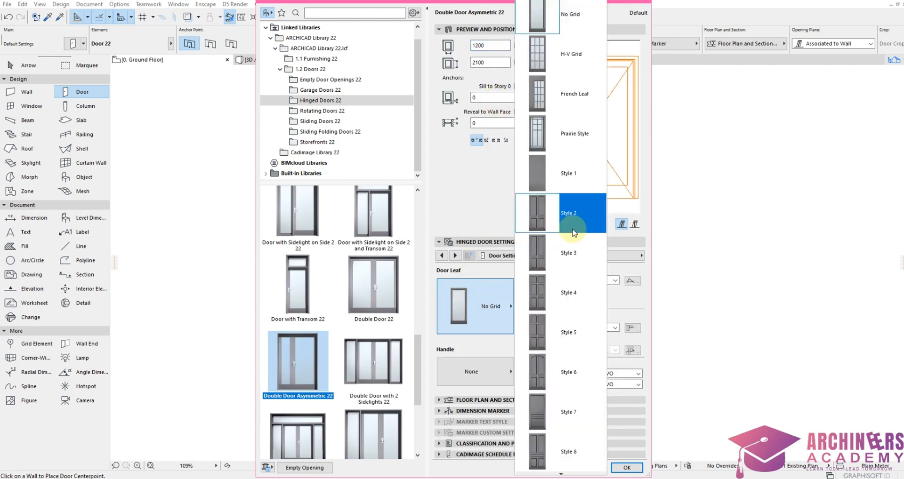
{"action": "scroll", "coordinate": [581, 289], "scroll_direction": "down", "scroll_amount": 2}
{"action": "scroll", "coordinate": [584, 295], "scroll_direction": "down", "scroll_amount": 4}
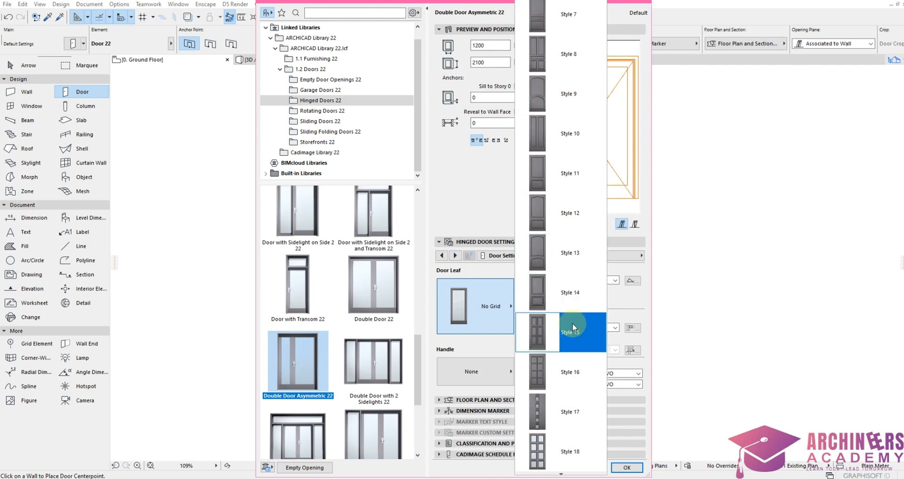
{"action": "scroll", "coordinate": [576, 362], "scroll_direction": "down", "scroll_amount": 2}
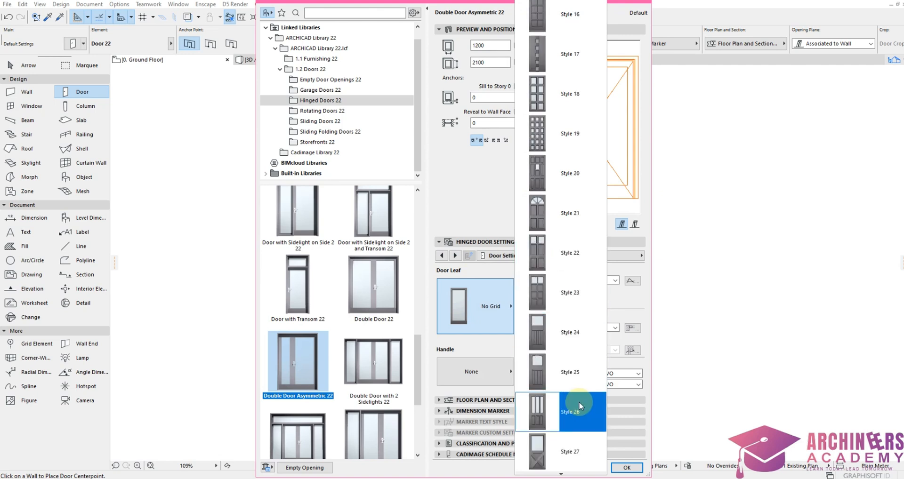
{"action": "left_click", "coordinate": [577, 406]}
{"action": "left_click", "coordinate": [486, 372]}
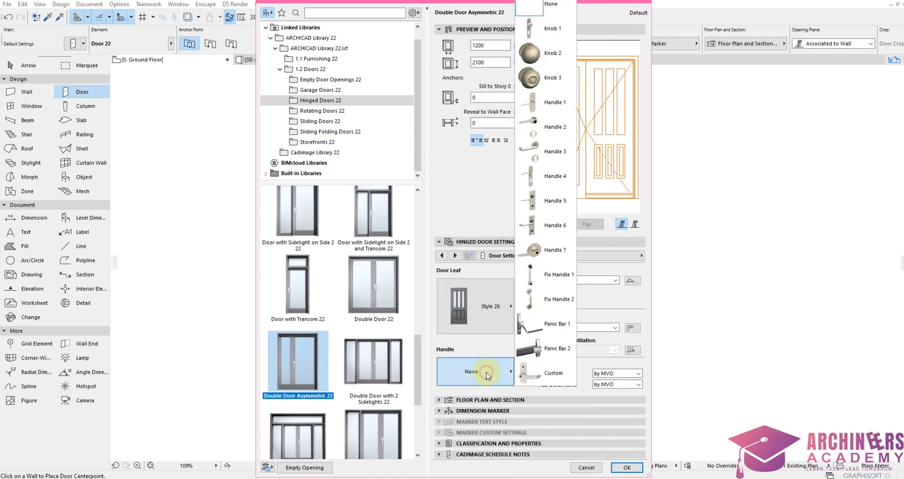
{"action": "left_click", "coordinate": [543, 231]}
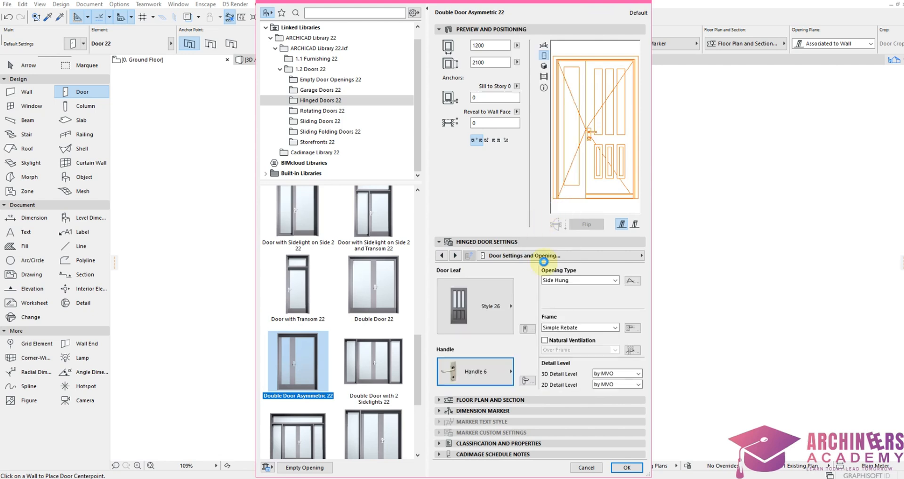
Step: Enable over-frame natural ventilation for the asymmetric double door
{"action": "left_click", "coordinate": [455, 257]}
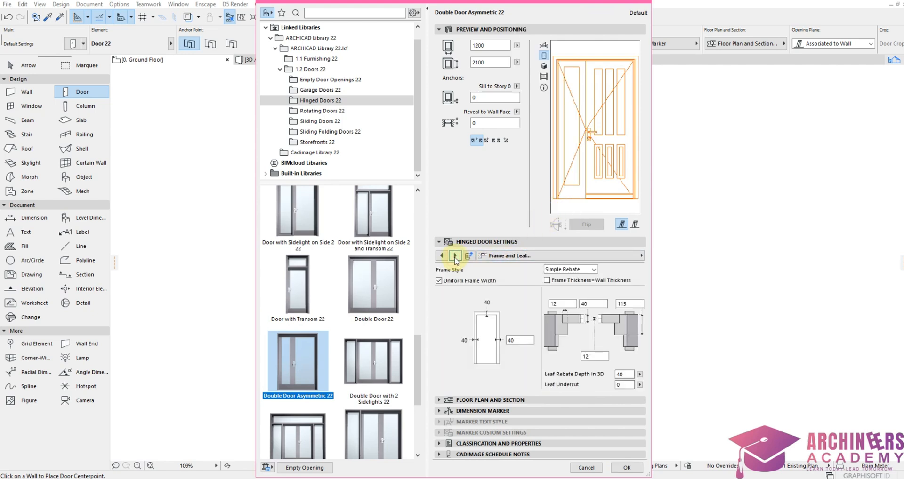
{"action": "left_click", "coordinate": [455, 256]}
{"action": "left_click", "coordinate": [439, 276]}
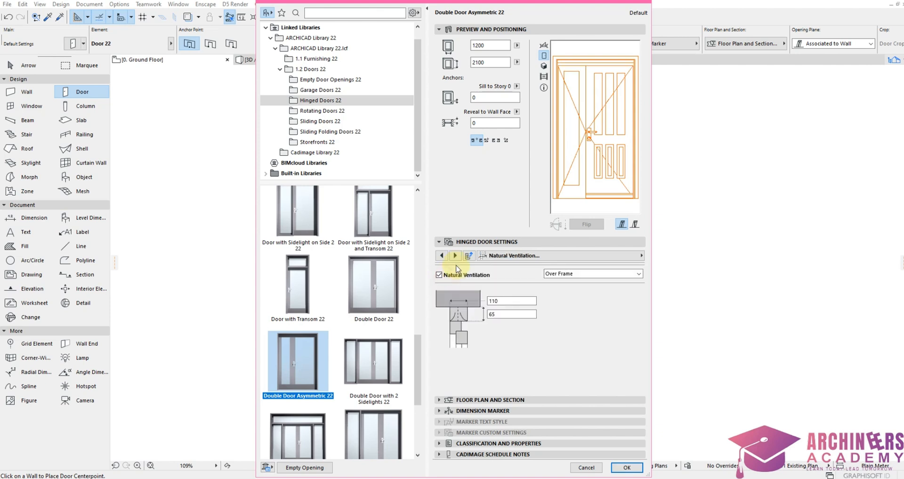
Step: Set the double door's side panel to Style 26 and enable uniform handles
{"action": "left_click", "coordinate": [455, 257]}
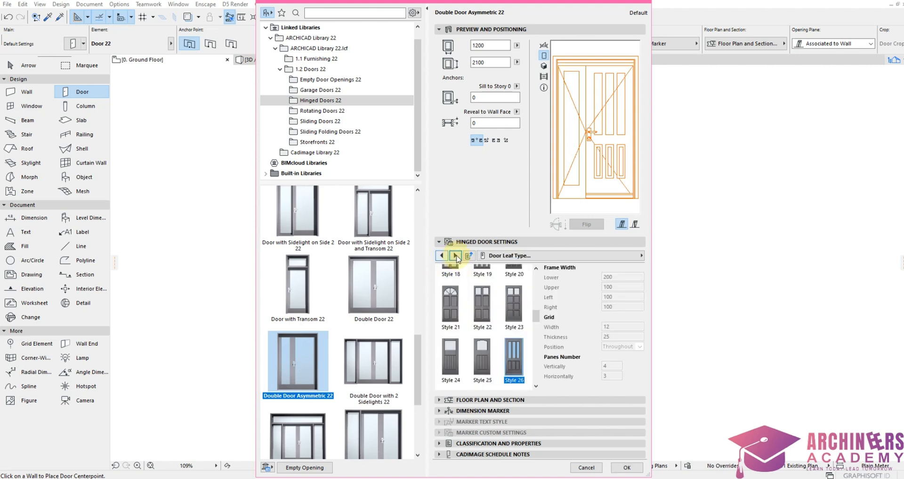
{"action": "left_click", "coordinate": [455, 257]}
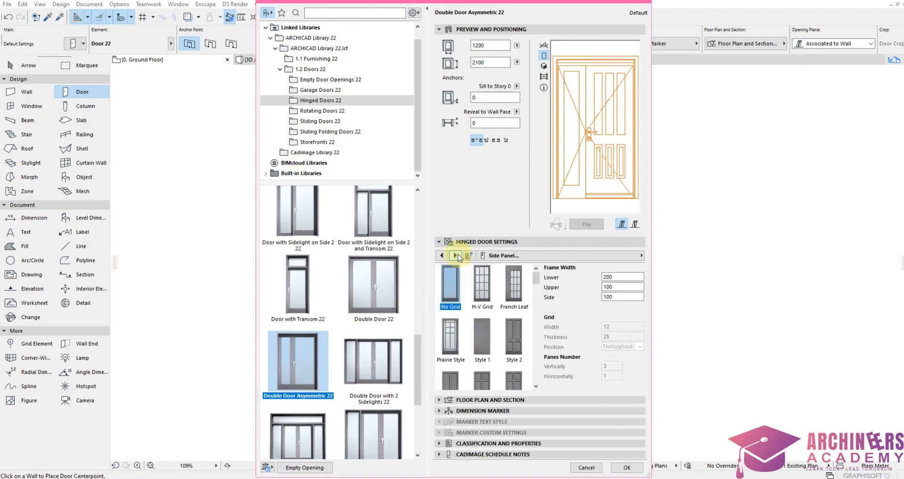
{"action": "scroll", "coordinate": [471, 330], "scroll_direction": "down", "scroll_amount": 2}
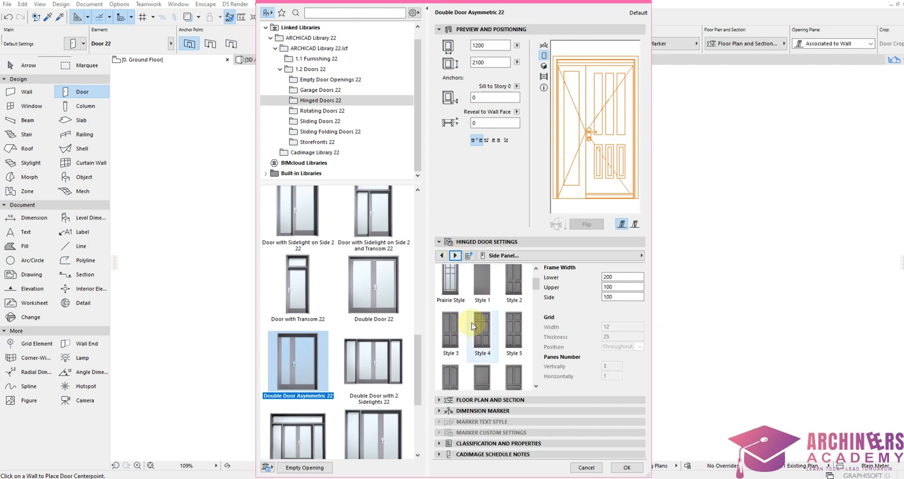
{"action": "scroll", "coordinate": [473, 327], "scroll_direction": "down", "scroll_amount": 6}
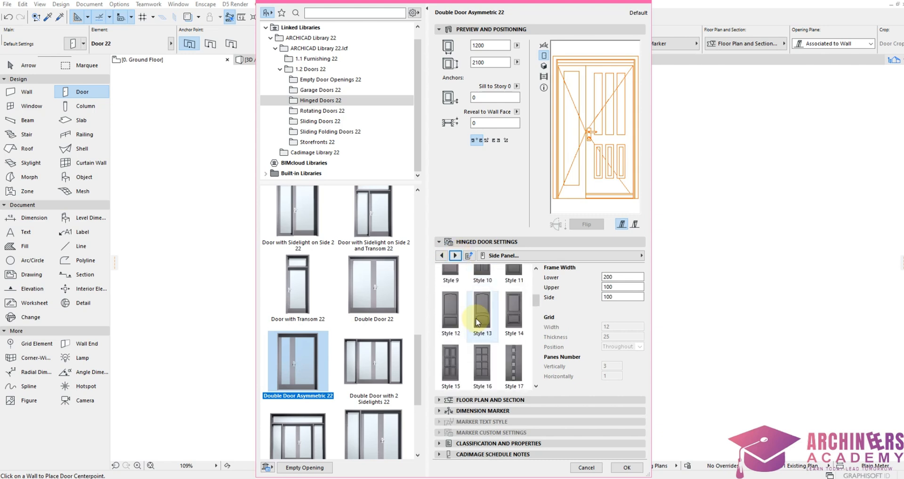
{"action": "scroll", "coordinate": [478, 323], "scroll_direction": "down", "scroll_amount": 6}
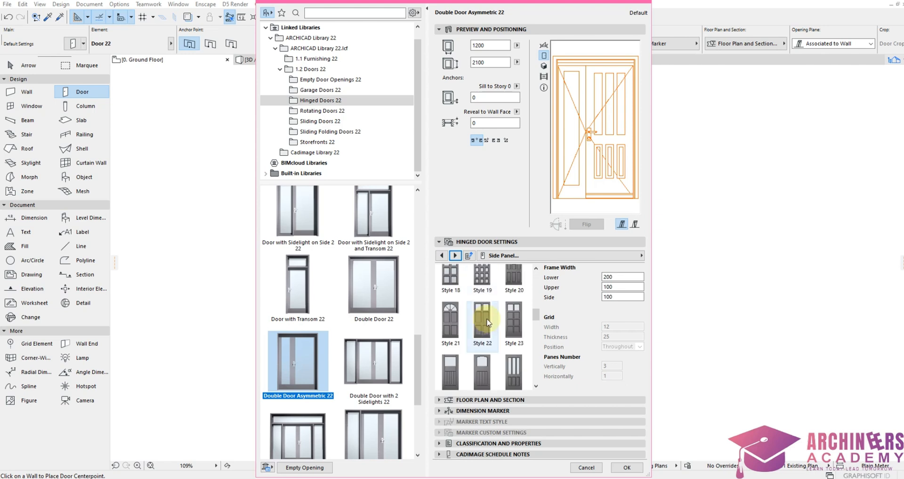
{"action": "scroll", "coordinate": [504, 330], "scroll_direction": "down", "scroll_amount": 1}
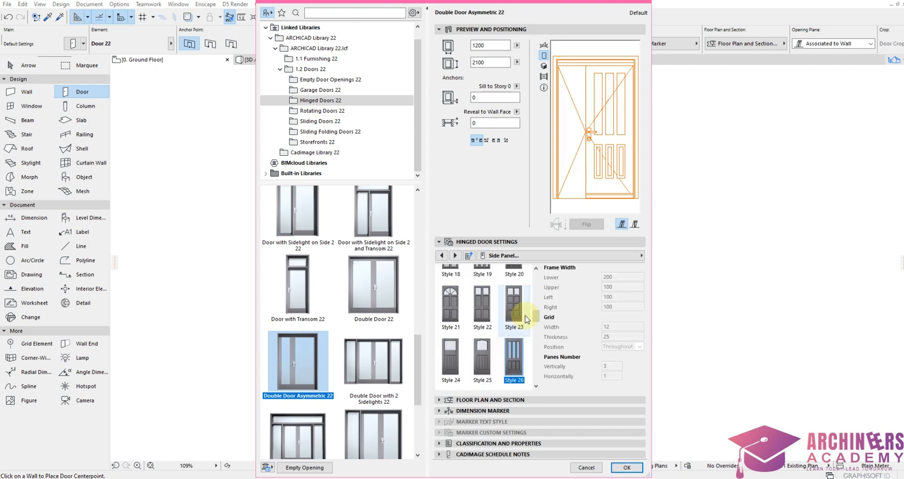
{"action": "left_click", "coordinate": [455, 256]}
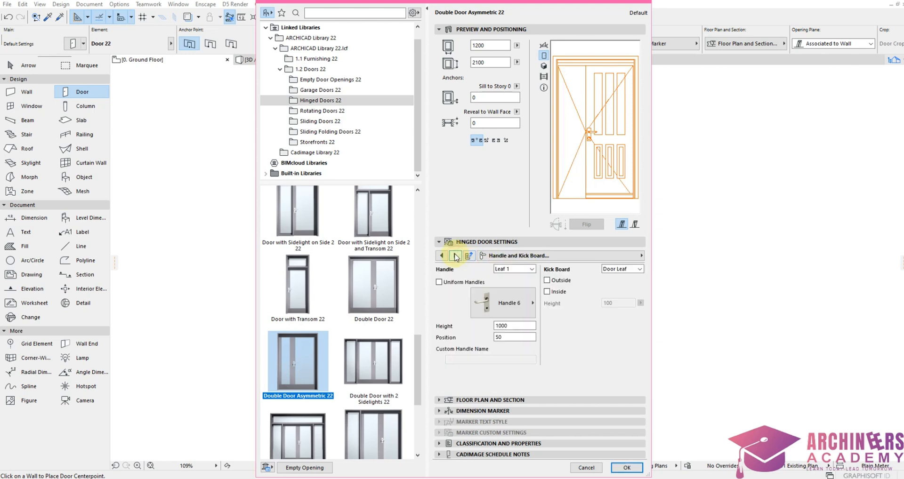
{"action": "left_click", "coordinate": [439, 283]}
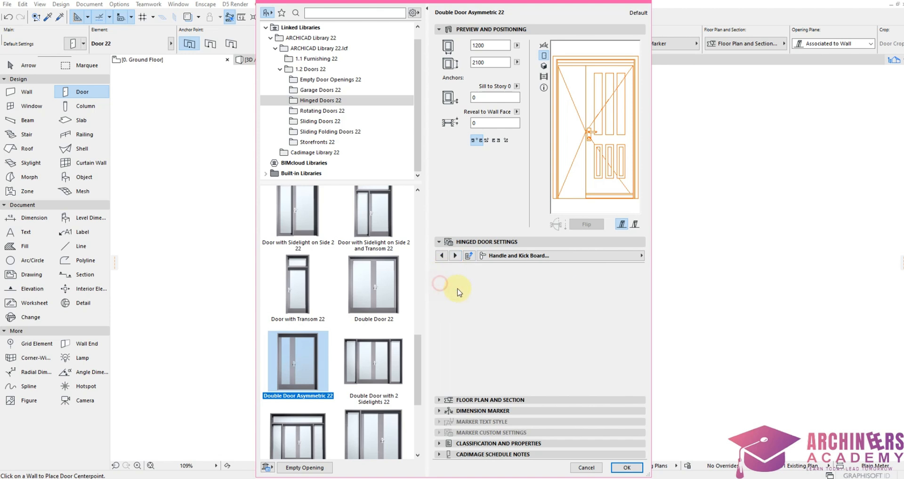
Step: Override the model view options for the double door's 3D projections and turn off its opening line
{"action": "left_click", "coordinate": [456, 256]}
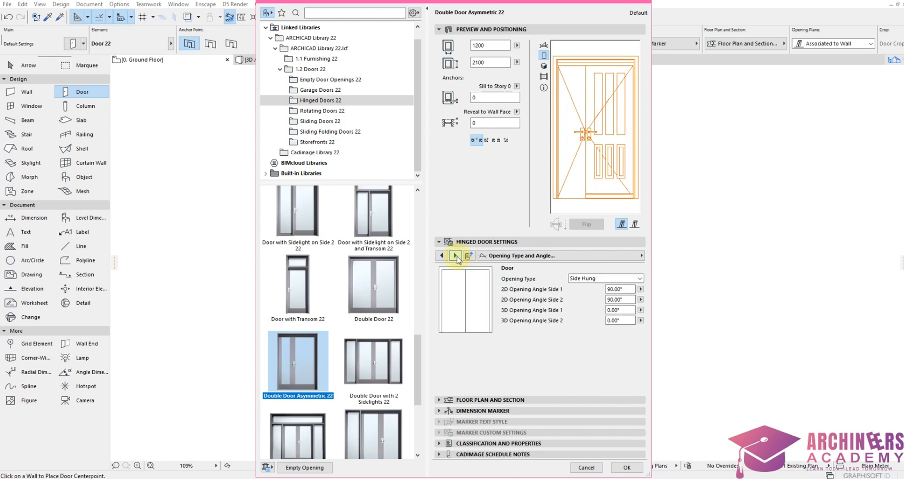
{"action": "left_click", "coordinate": [455, 256]}
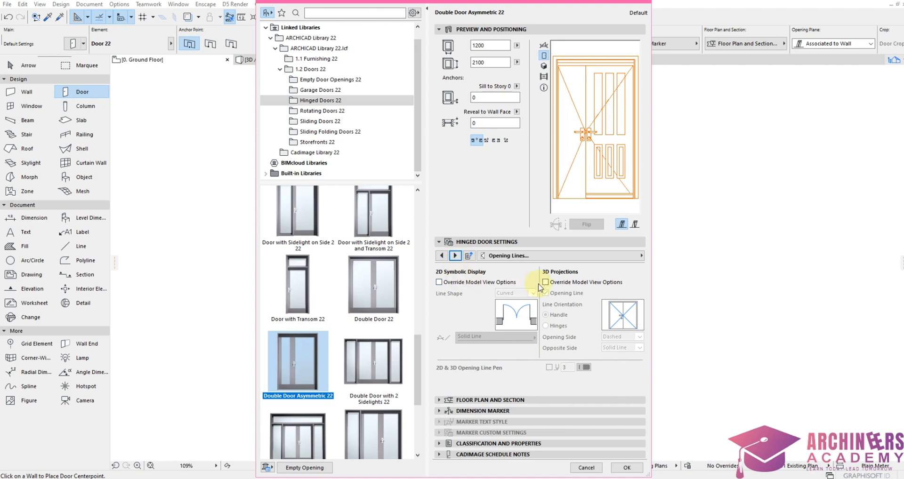
{"action": "left_click", "coordinate": [545, 282]}
{"action": "left_click", "coordinate": [546, 293]}
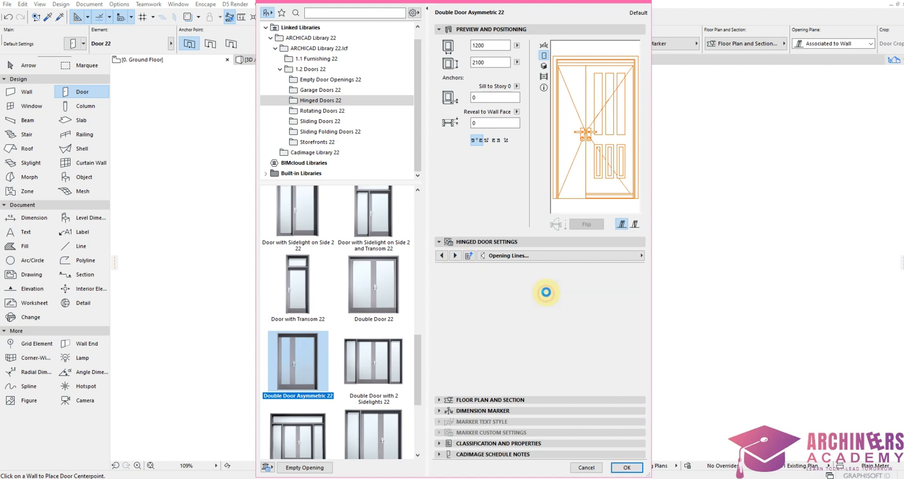
{"action": "left_click", "coordinate": [455, 256]}
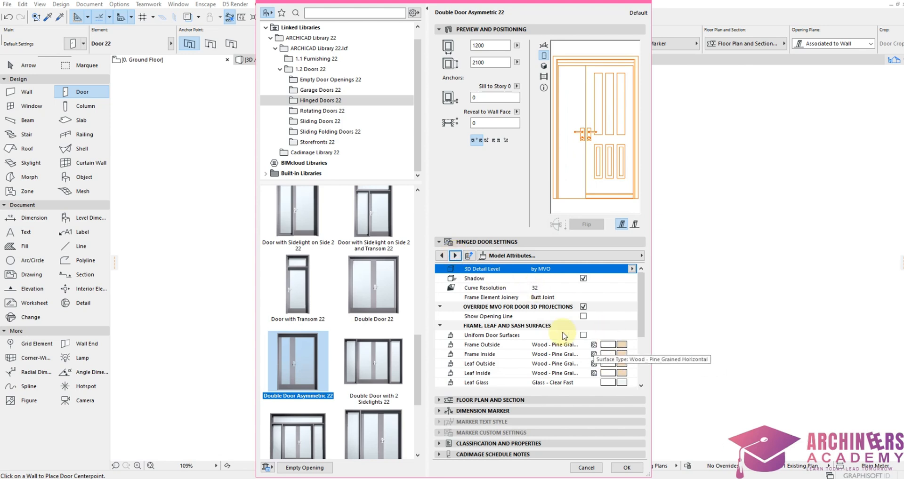
Step: Accept the Double Door Asymmetric 22 settings and place the door in the wall between the main lounge and entrance porch, opening into the lounge
{"action": "left_click", "coordinate": [456, 256]}
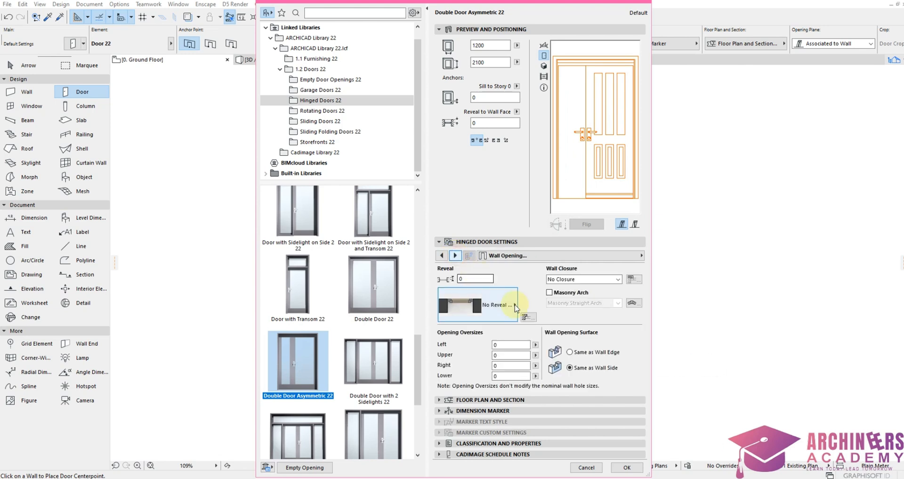
{"action": "left_click", "coordinate": [625, 469]}
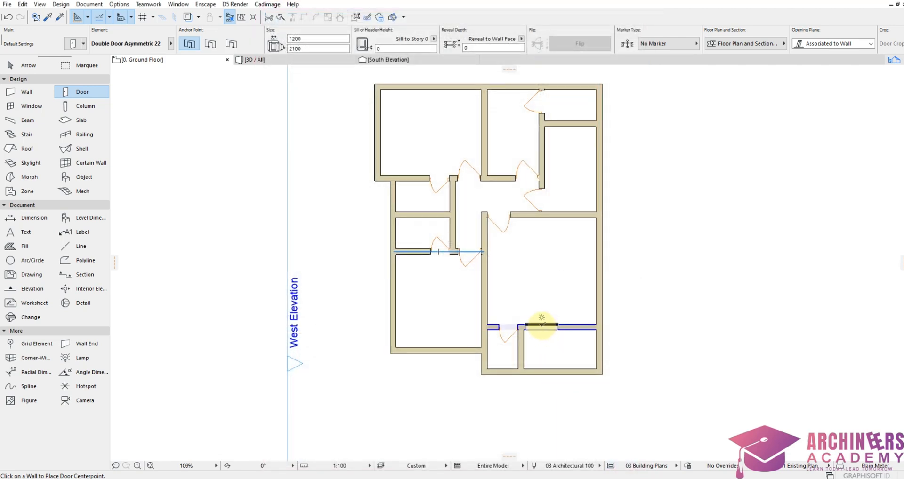
{"action": "left_click", "coordinate": [541, 324]}
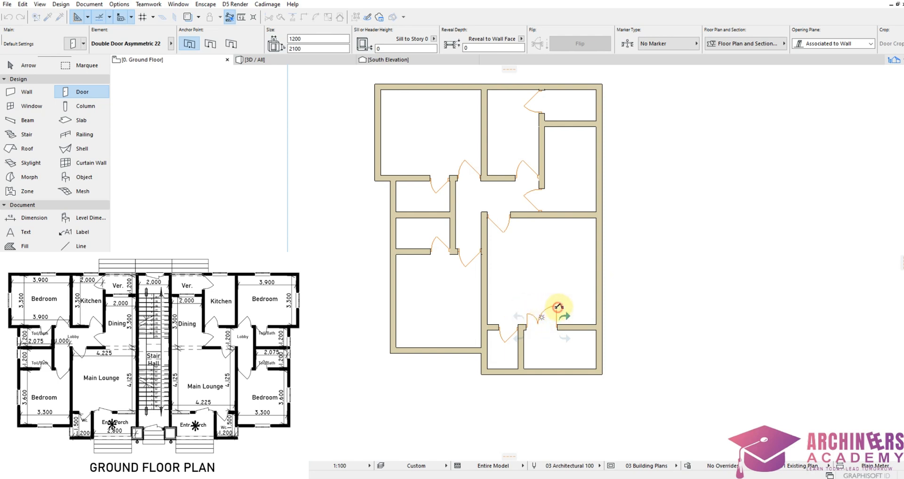
{"action": "left_click", "coordinate": [558, 307]}
Step: Reduce the 2D opening angles of both leaves of the new double door so that they stand diagonally
{"action": "scroll", "coordinate": [558, 301], "scroll_direction": "up", "scroll_amount": 3}
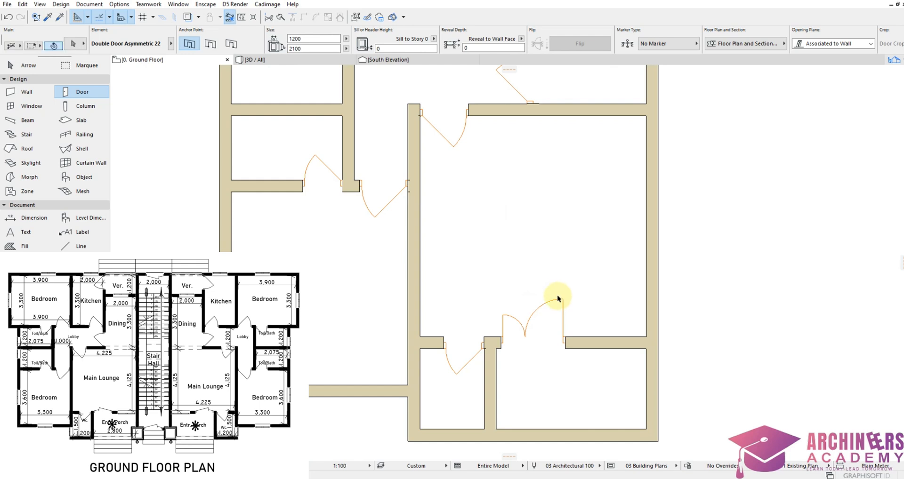
{"action": "left_click", "coordinate": [563, 300]}
{"action": "left_click", "coordinate": [563, 299]}
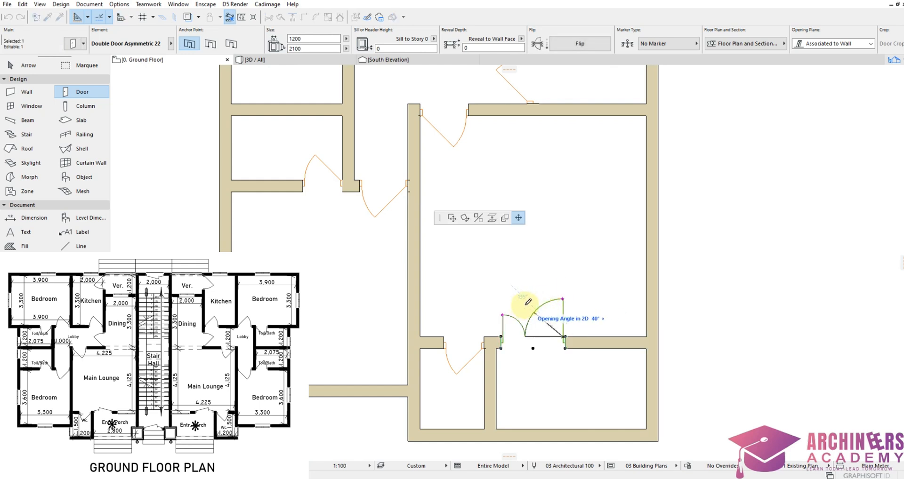
{"action": "left_click", "coordinate": [531, 303]}
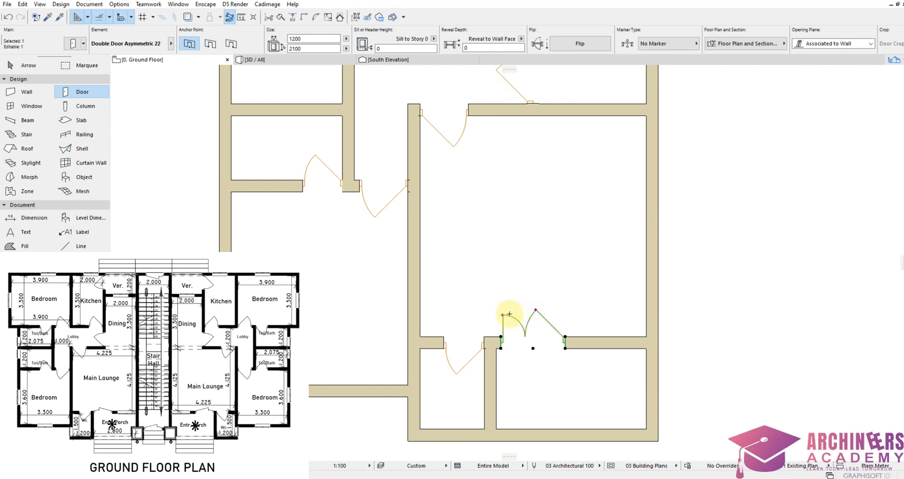
{"action": "left_click", "coordinate": [503, 313]}
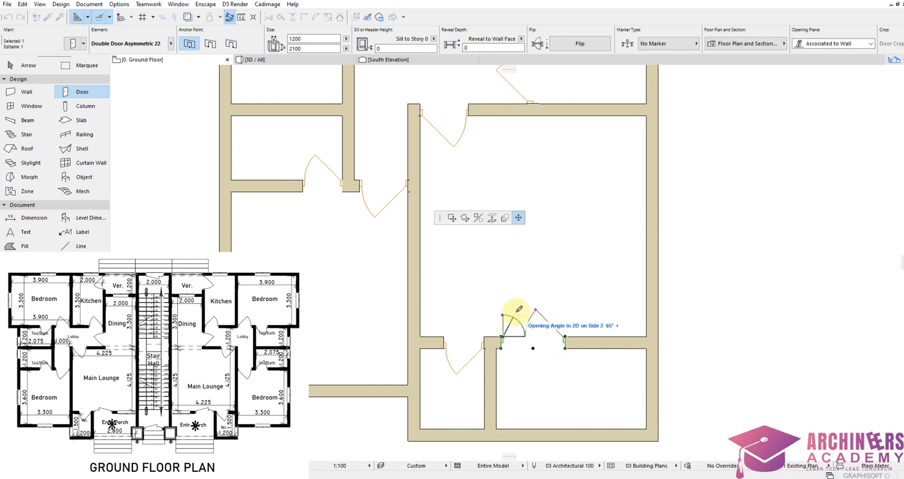
{"action": "left_click", "coordinate": [542, 297]}
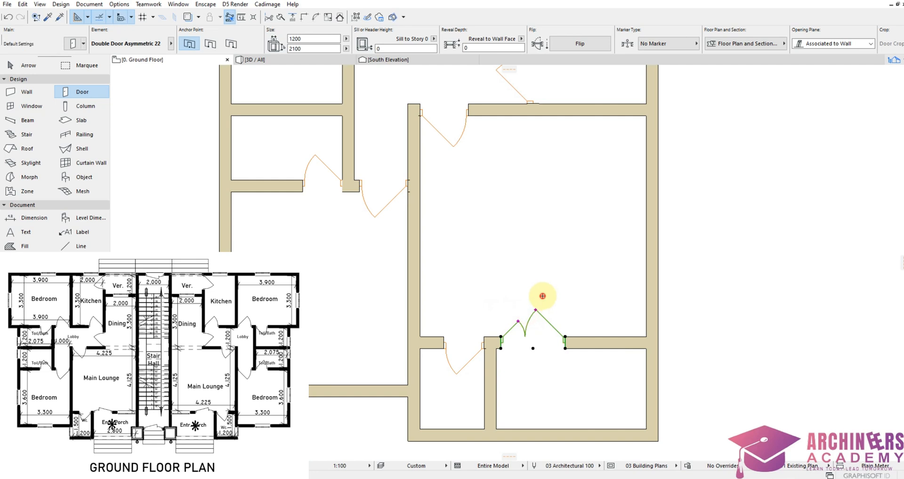
Step: Move the double door along its wall so its frame edge aligns with the corner of the adjoining porch partition
{"action": "left_click", "coordinate": [502, 349], "text": "shift"}
{"action": "scroll", "coordinate": [501, 349], "scroll_direction": "up", "scroll_amount": 2}
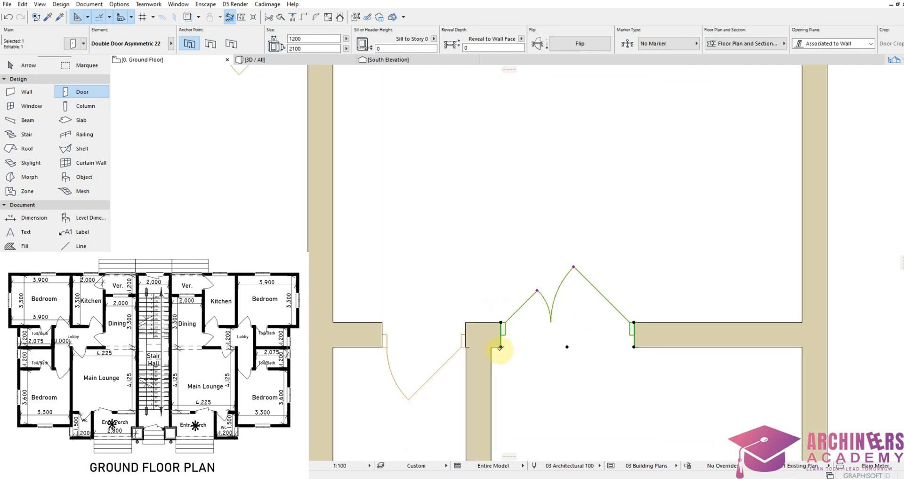
{"action": "left_click", "coordinate": [501, 348]}
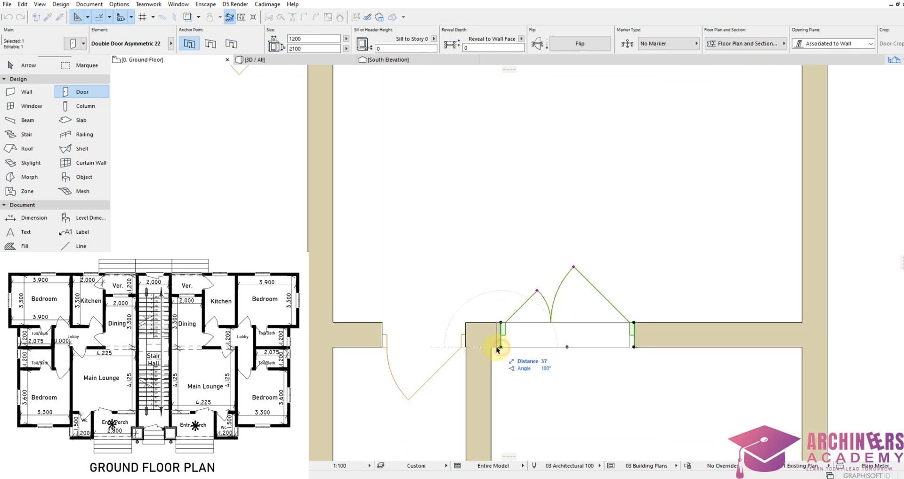
{"action": "left_click", "coordinate": [492, 348]}
{"action": "left_click", "coordinate": [513, 295]}
{"action": "scroll", "coordinate": [506, 248], "scroll_direction": "down", "scroll_amount": 3}
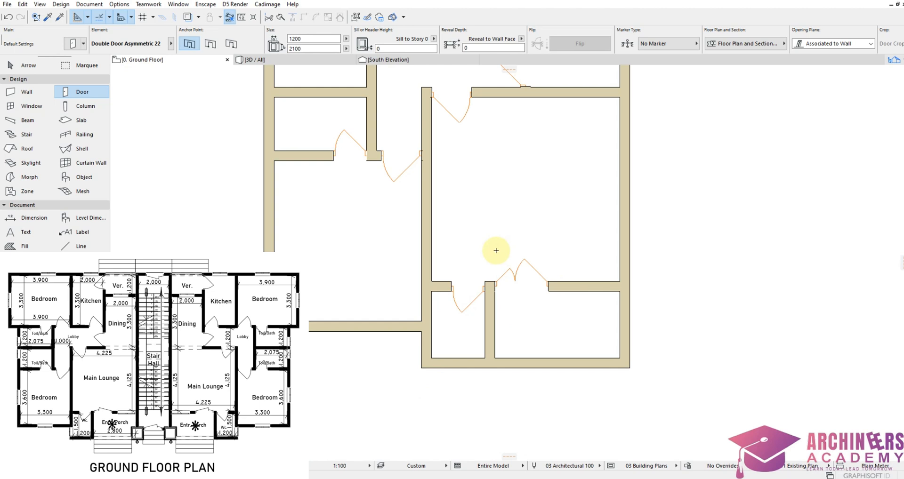
{"action": "scroll", "coordinate": [474, 245], "scroll_direction": "down", "scroll_amount": 3}
{"action": "scroll", "coordinate": [428, 196], "scroll_direction": "up", "scroll_amount": 2}
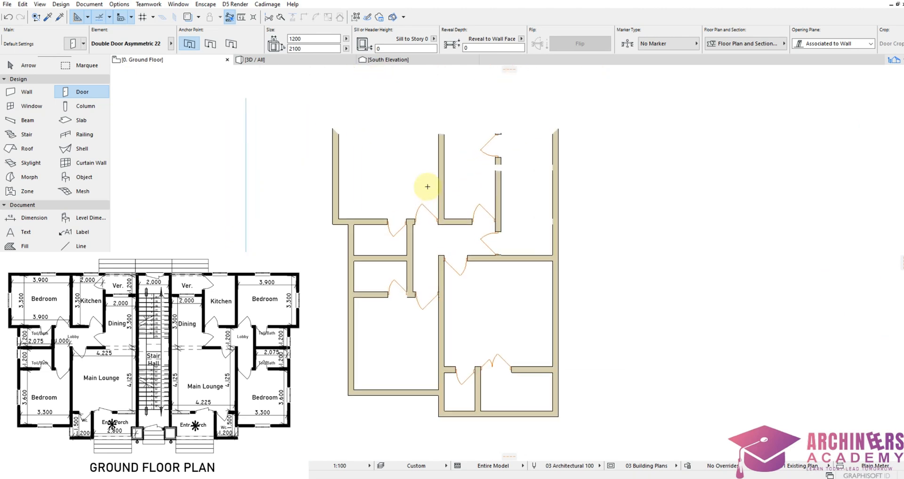
{"action": "scroll", "coordinate": [379, 151], "scroll_direction": "up", "scroll_amount": 3}
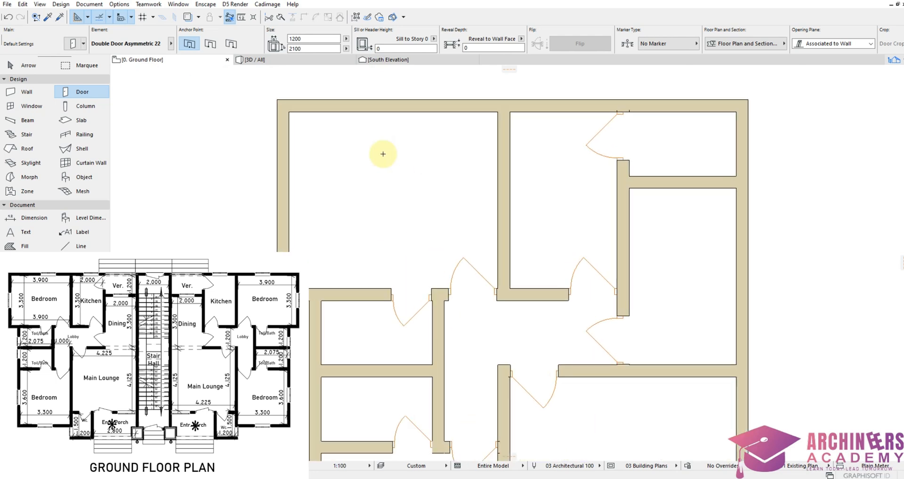
{"action": "scroll", "coordinate": [389, 155], "scroll_direction": "down", "scroll_amount": 4}
{"action": "scroll", "coordinate": [389, 155], "scroll_direction": "down", "scroll_amount": 1}
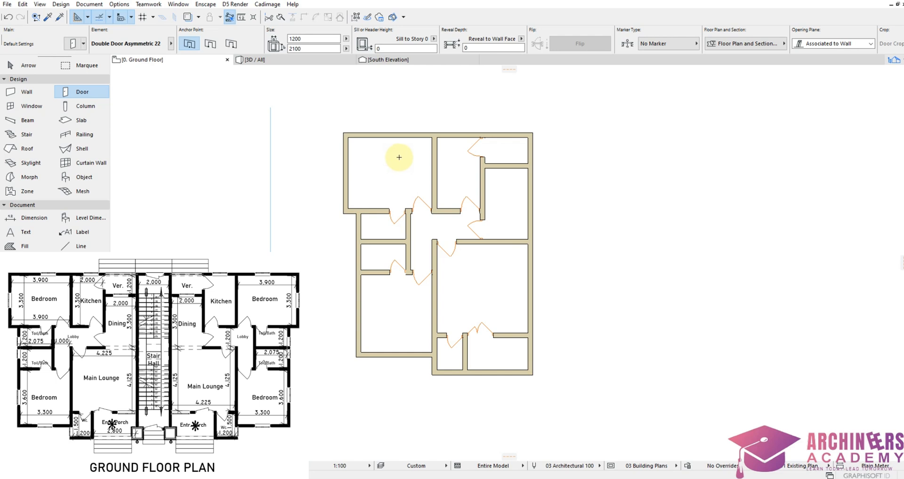
{"action": "scroll", "coordinate": [422, 170], "scroll_direction": "down", "scroll_amount": 2}
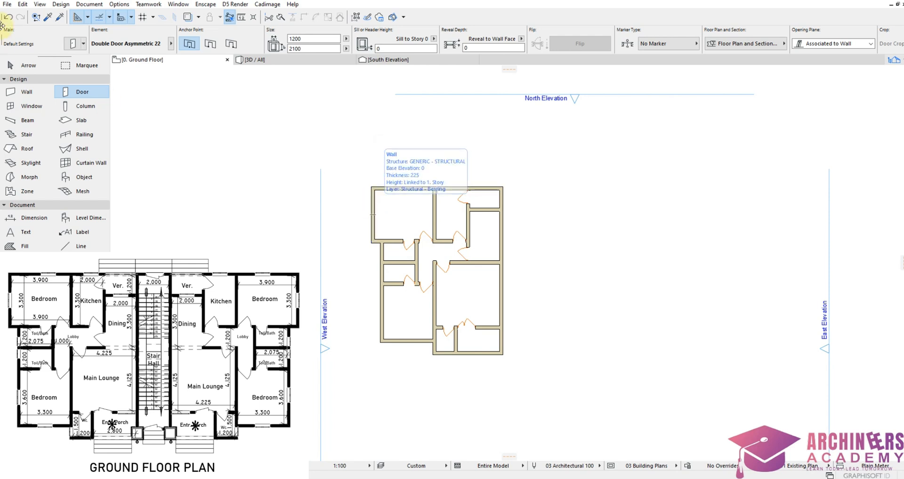
Step: Set the Window 22 defaults to 600 wide by 600 high with a sill height of 1500
{"action": "left_click", "coordinate": [33, 107]}
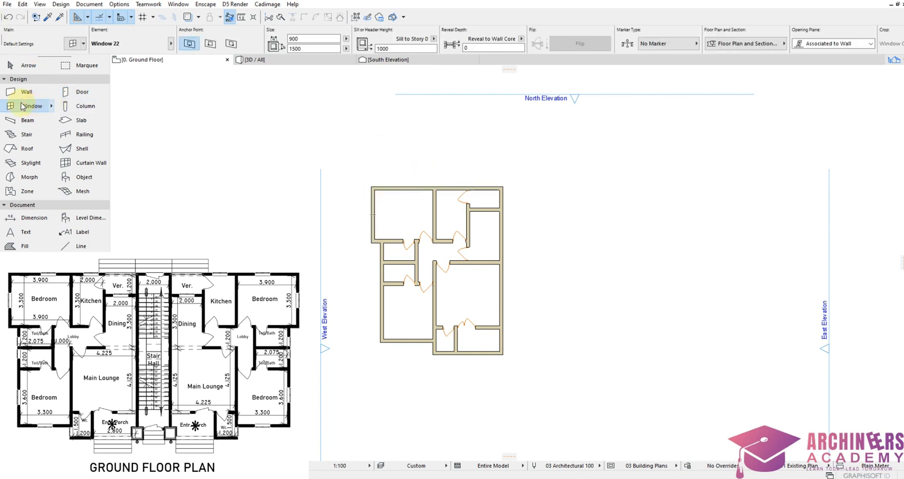
{"action": "double_click", "coordinate": [24, 103]}
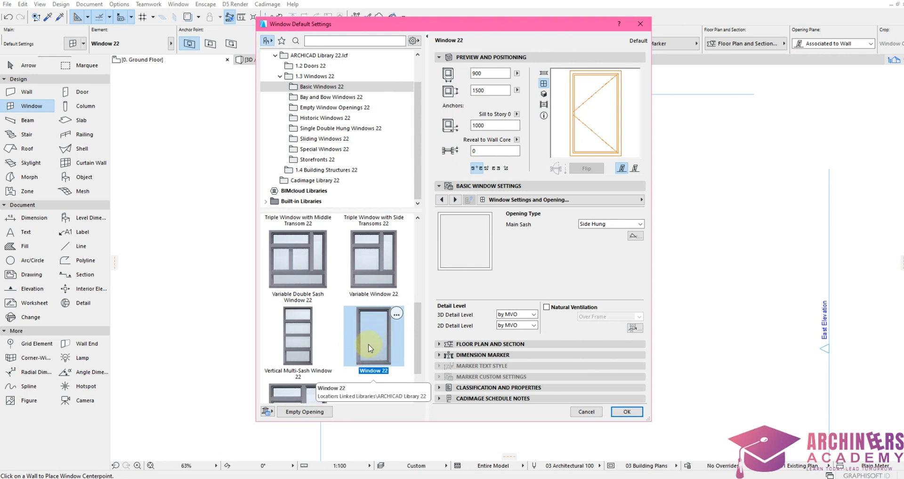
{"action": "double_click", "coordinate": [485, 73]}
{"action": "type", "text": "600"}
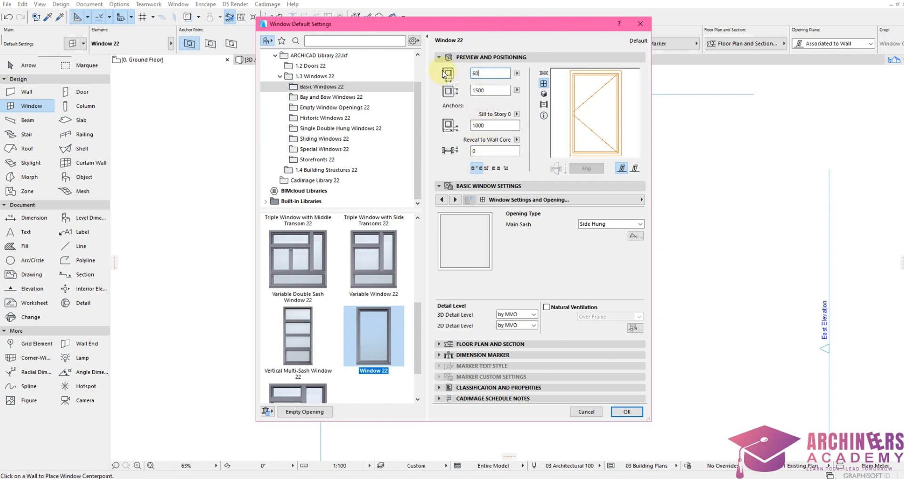
{"action": "double_click", "coordinate": [490, 89]}
{"action": "type", "text": "6"}
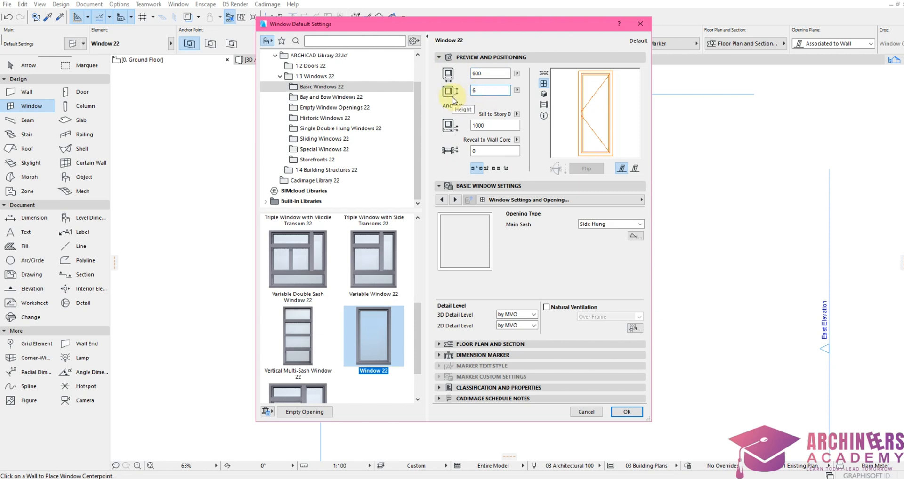
{"action": "type", "text": "00"}
{"action": "left_click", "coordinate": [493, 125]}
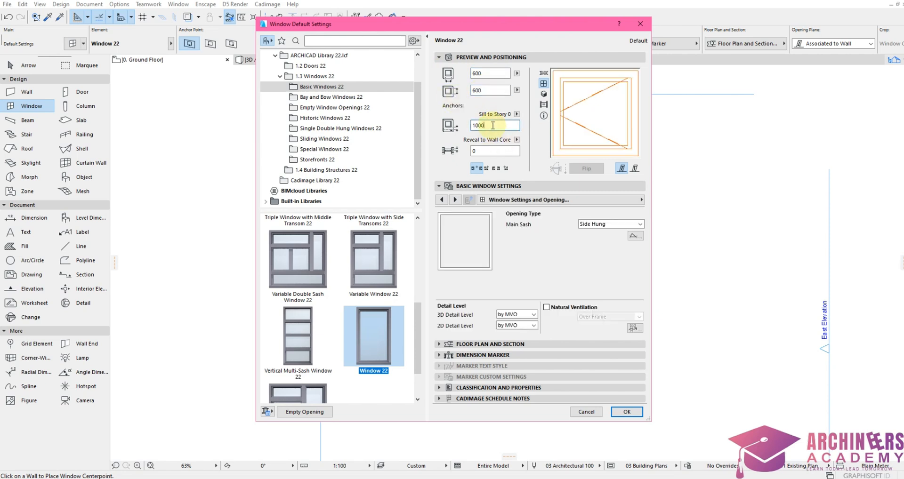
{"action": "double_click", "coordinate": [493, 125]}
{"action": "type", "text": "1500"}
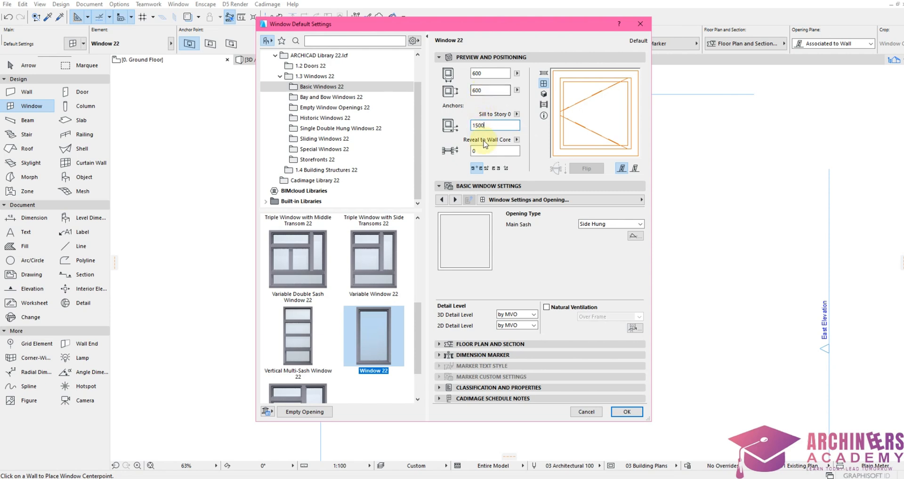
Step: Enable Uniform Frame Width and Natural Ventilation in the basic window settings
{"action": "left_click", "coordinate": [456, 200]}
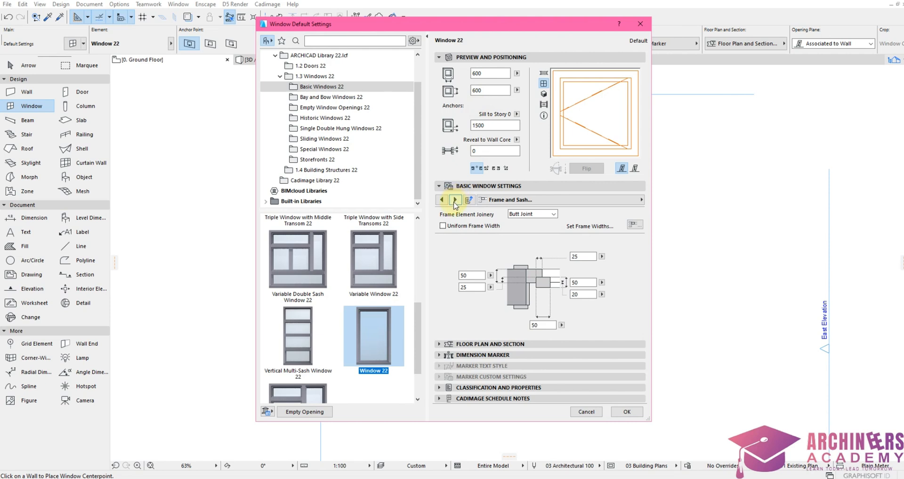
{"action": "left_click", "coordinate": [441, 226]}
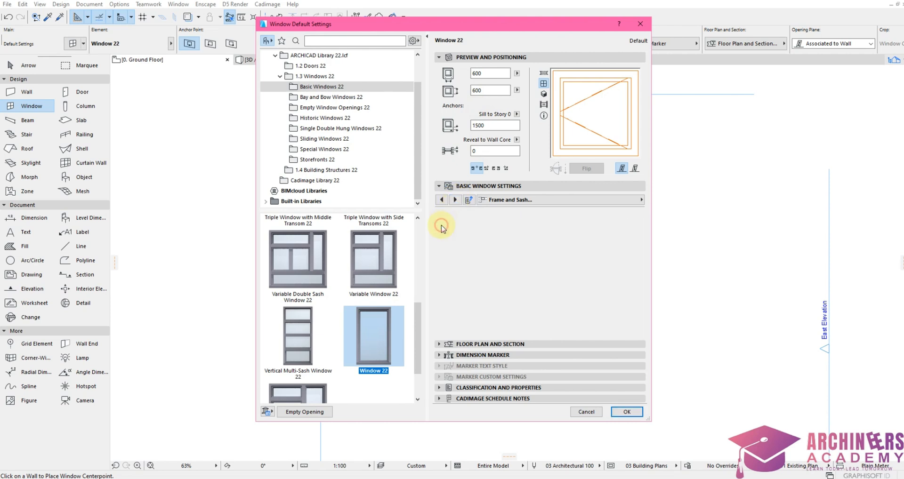
{"action": "left_click", "coordinate": [455, 200]}
{"action": "left_click", "coordinate": [455, 200]}
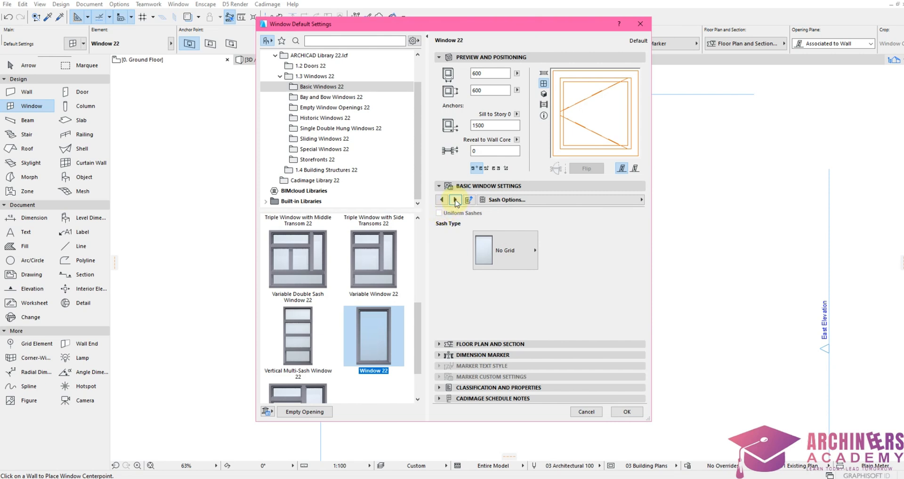
{"action": "left_click", "coordinate": [456, 200]}
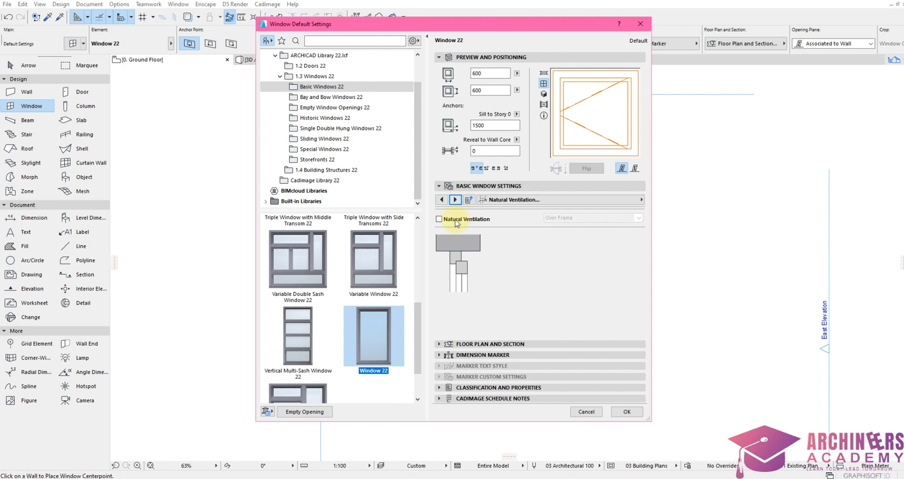
{"action": "left_click", "coordinate": [441, 200]}
{"action": "left_click", "coordinate": [486, 248]}
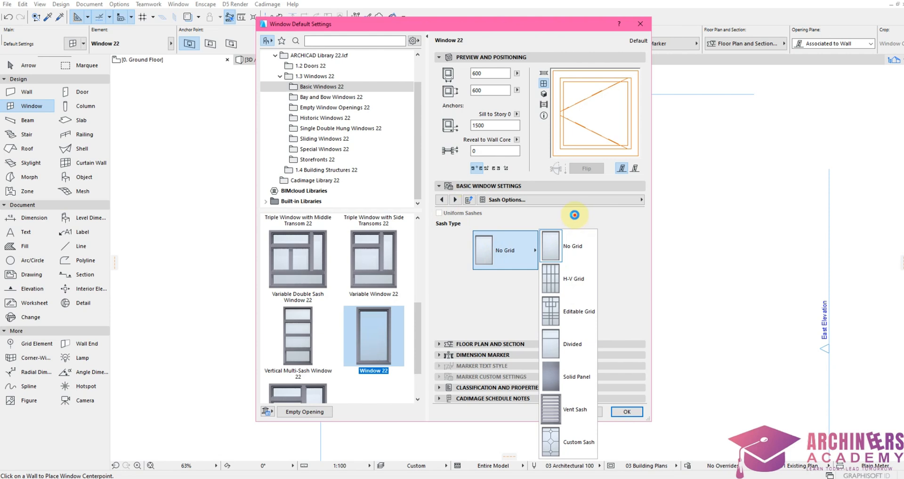
{"action": "left_click", "coordinate": [579, 219]}
{"action": "left_click", "coordinate": [455, 199]}
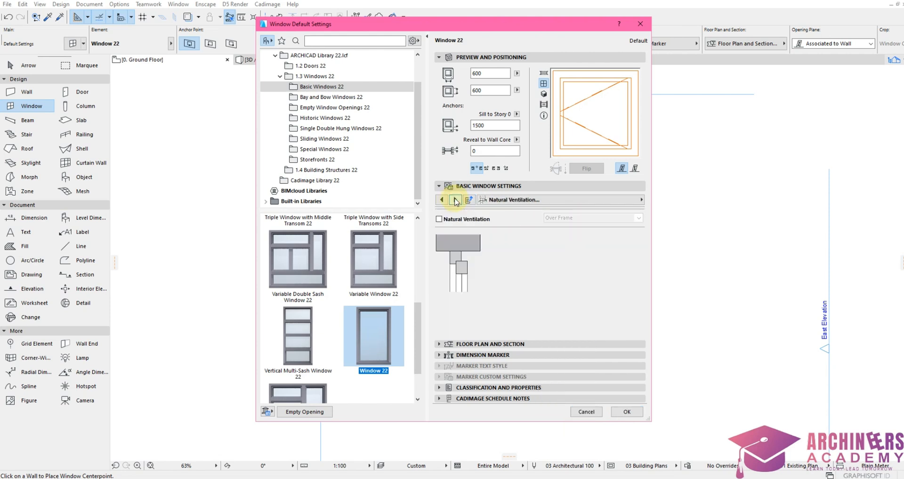
{"action": "left_click", "coordinate": [439, 219]}
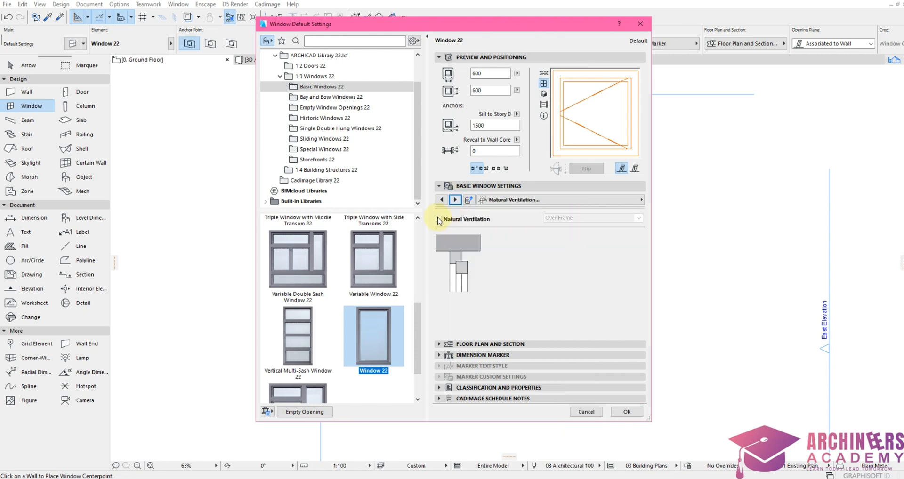
Step: Override the window's model view options for 2D symbolic display and 3D projections, and turn off the 3D opening line
{"action": "left_click", "coordinate": [455, 200]}
{"action": "left_click", "coordinate": [455, 200]}
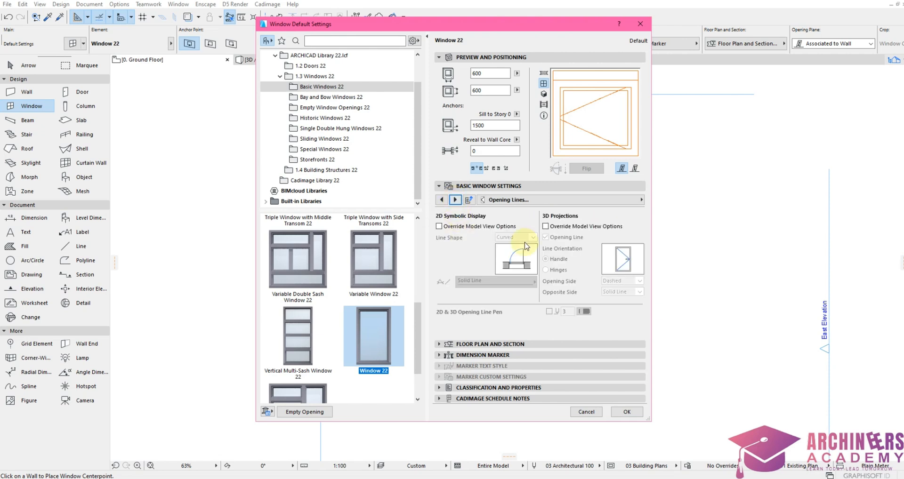
{"action": "left_click", "coordinate": [546, 226]}
{"action": "left_click", "coordinate": [545, 237]}
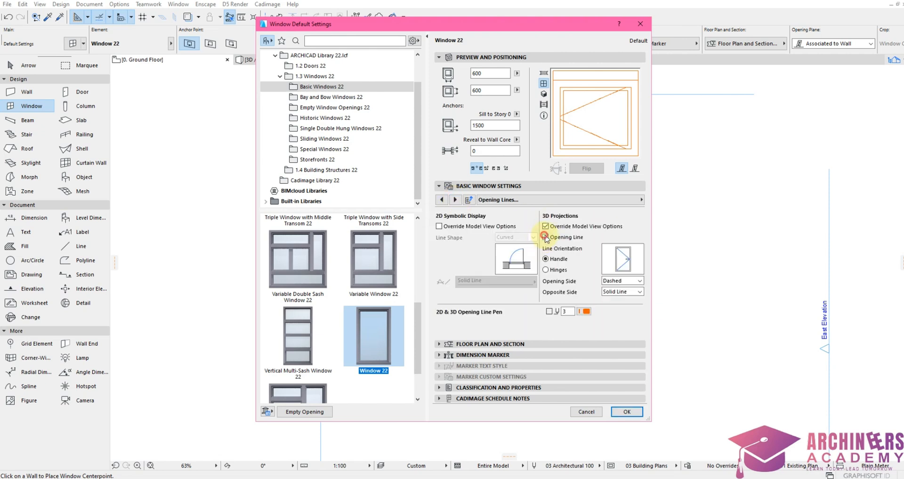
{"action": "left_click", "coordinate": [439, 226]}
Step: Set the window's outside and inside frame and sash surfaces to Paint - Titanium White in the model attributes
{"action": "left_click", "coordinate": [455, 200]}
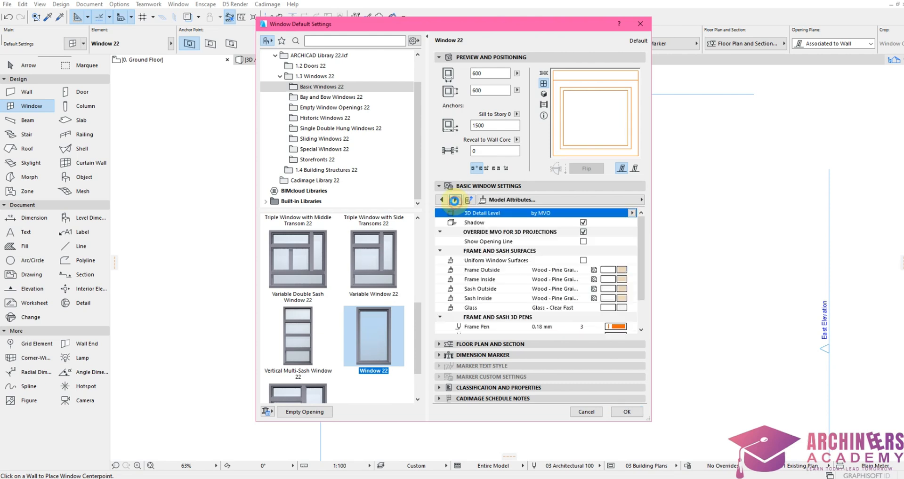
{"action": "left_click", "coordinate": [569, 270]}
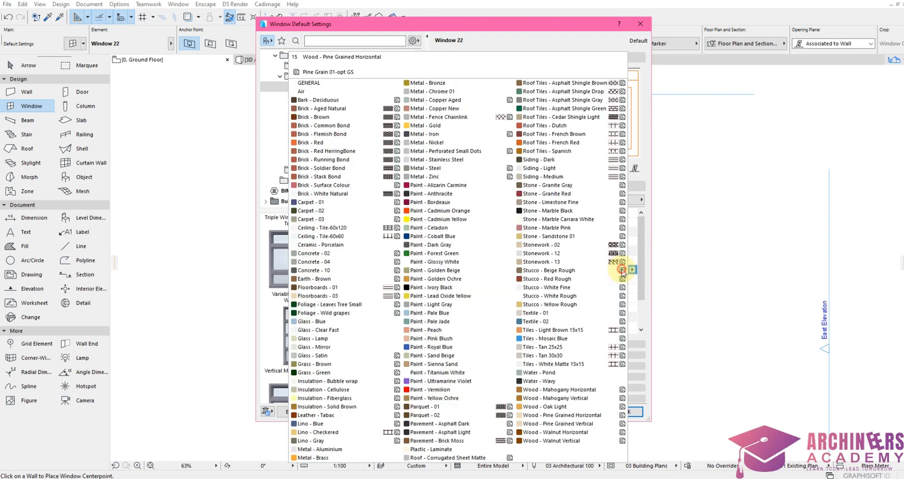
{"action": "left_click", "coordinate": [623, 270]}
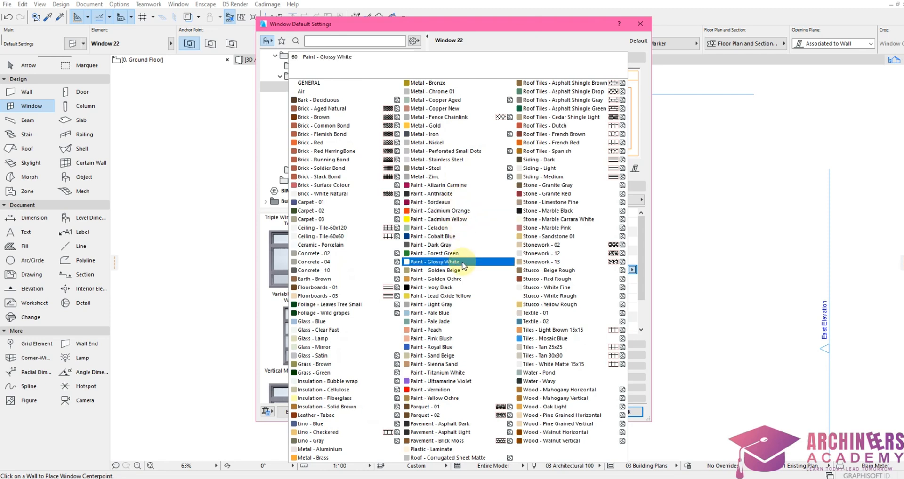
{"action": "left_click", "coordinate": [443, 374]}
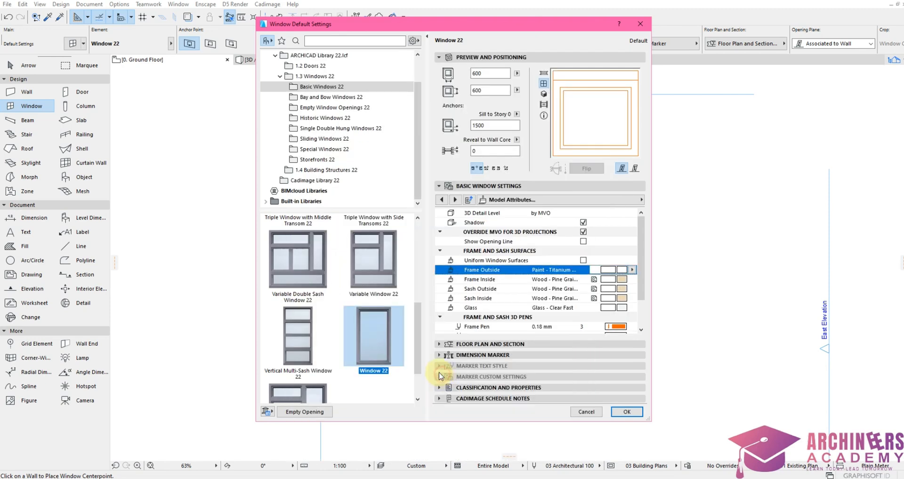
{"action": "left_click", "coordinate": [623, 284]}
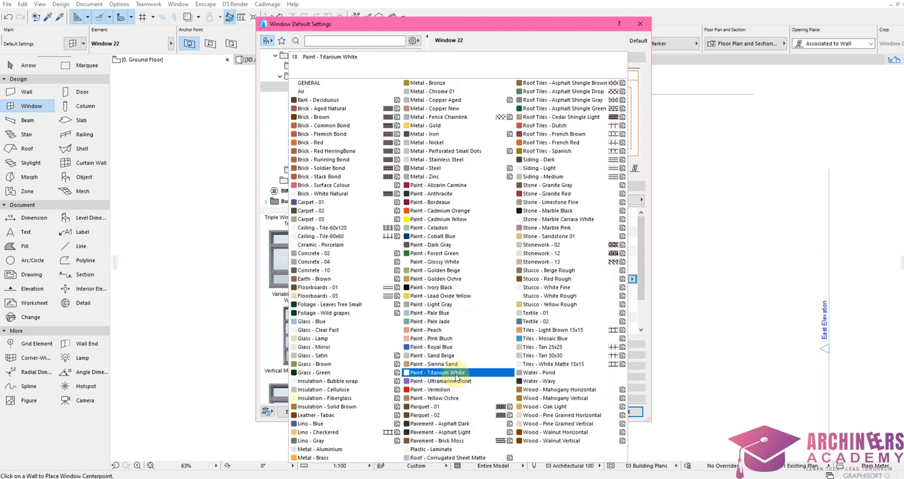
{"action": "left_click", "coordinate": [511, 371]}
{"action": "left_click", "coordinate": [621, 289]}
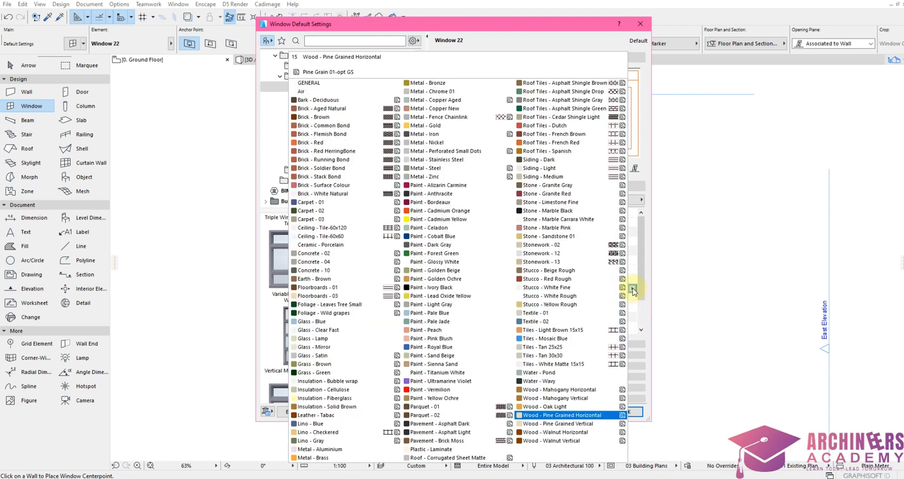
{"action": "left_click", "coordinate": [455, 373]}
{"action": "left_click", "coordinate": [618, 297]}
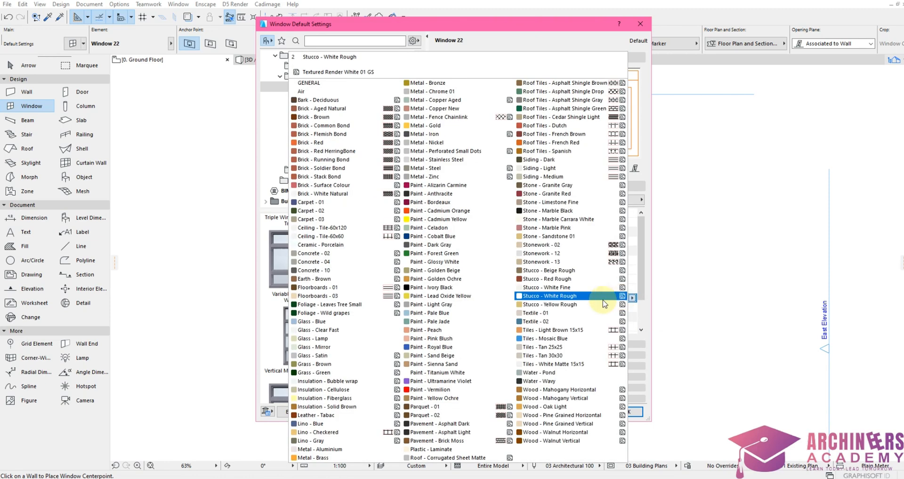
{"action": "left_click", "coordinate": [433, 374]}
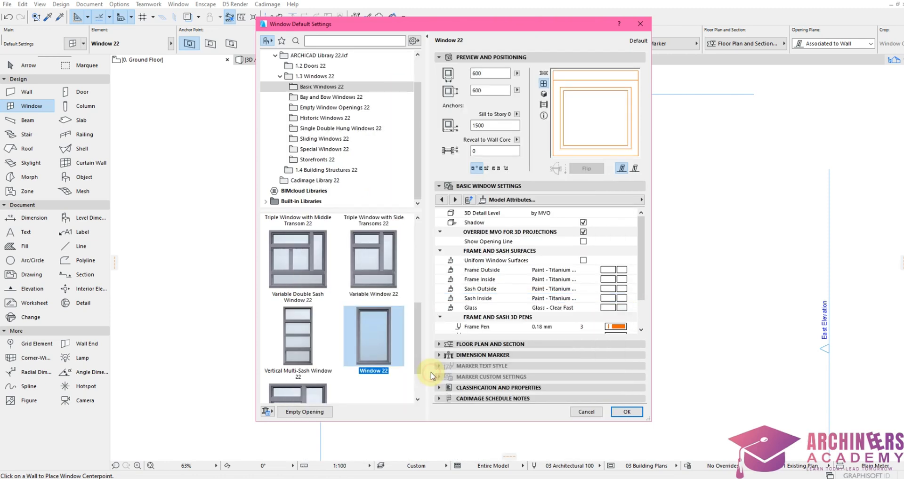
Step: Set the window's glass surface to Glass - Lamp and accept the window default settings
{"action": "left_click", "coordinate": [624, 310]}
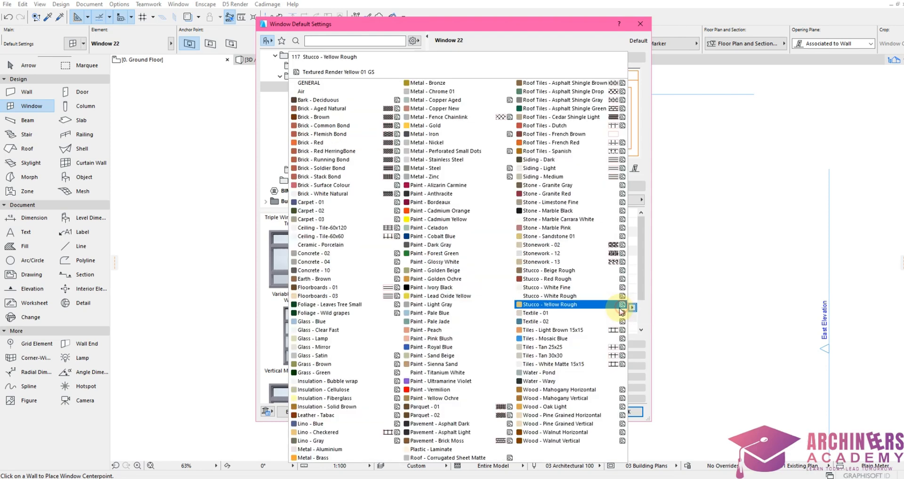
{"action": "left_click", "coordinate": [345, 341]}
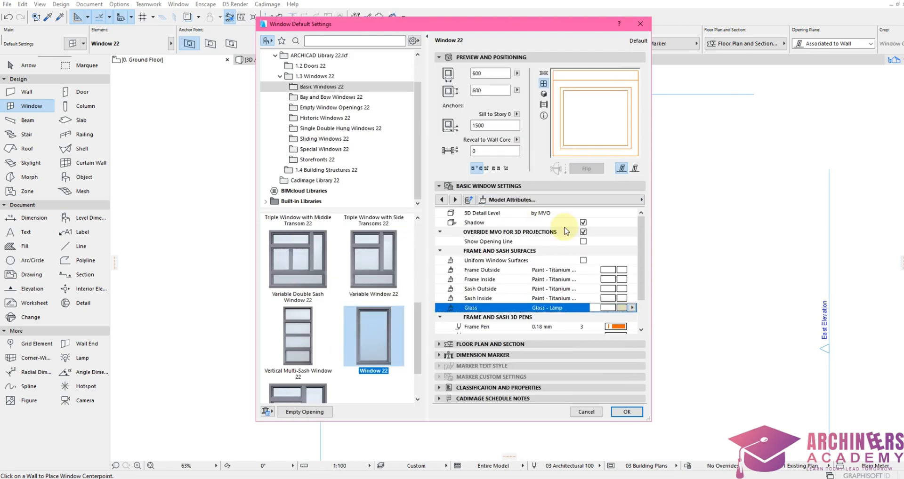
{"action": "left_click_drag", "start_coordinate": [642, 255], "coordinate": [640, 276]}
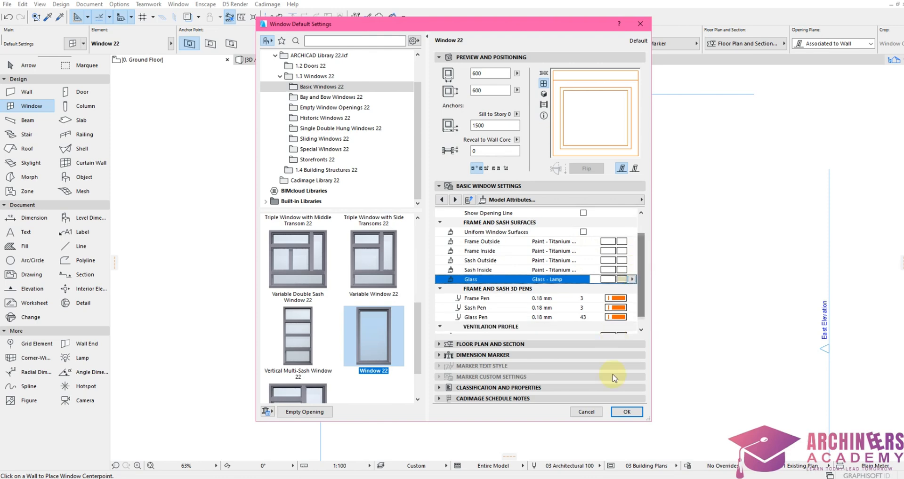
{"action": "left_click", "coordinate": [626, 412]}
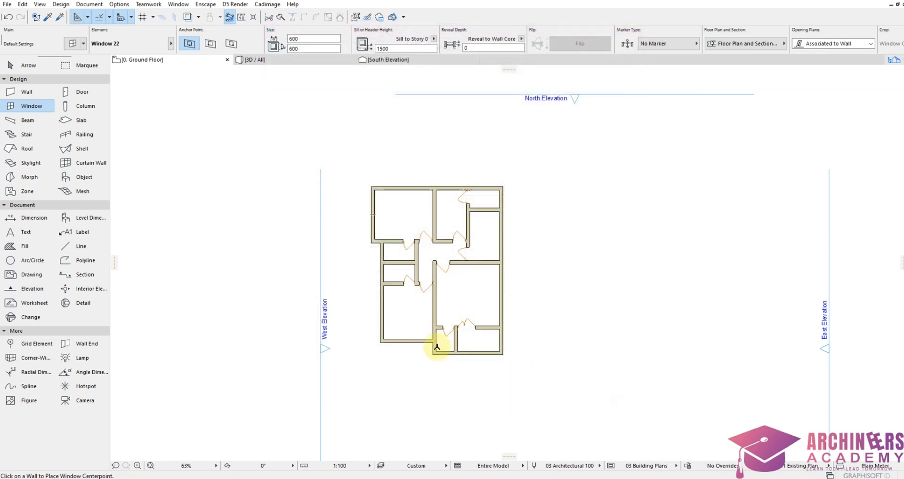
Step: Try to place a window on the inner face of the outer west wall of the small toilet beside the entrance porch
{"action": "scroll", "coordinate": [437, 349], "scroll_direction": "up", "scroll_amount": 5}
{"action": "scroll", "coordinate": [437, 350], "scroll_direction": "up", "scroll_amount": 4}
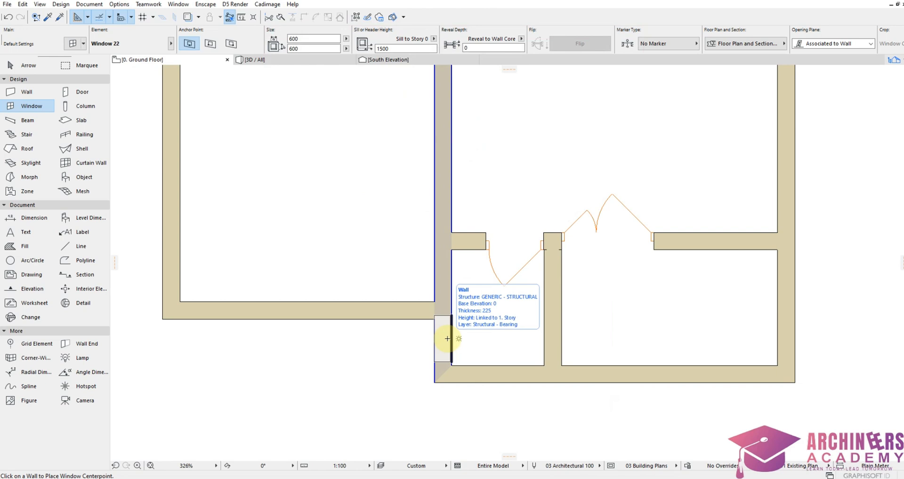
{"action": "scroll", "coordinate": [464, 362], "scroll_direction": "up", "scroll_amount": 2}
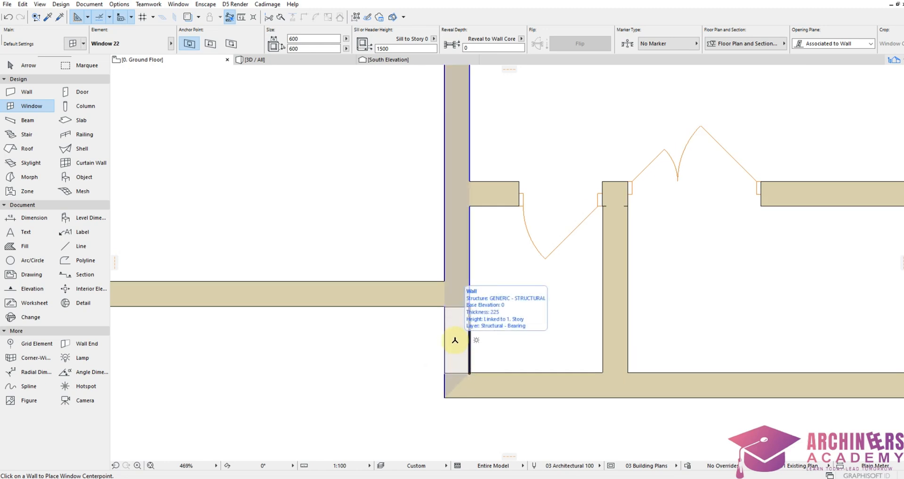
{"action": "left_click", "coordinate": [454, 340]}
{"action": "left_click", "coordinate": [372, 339]}
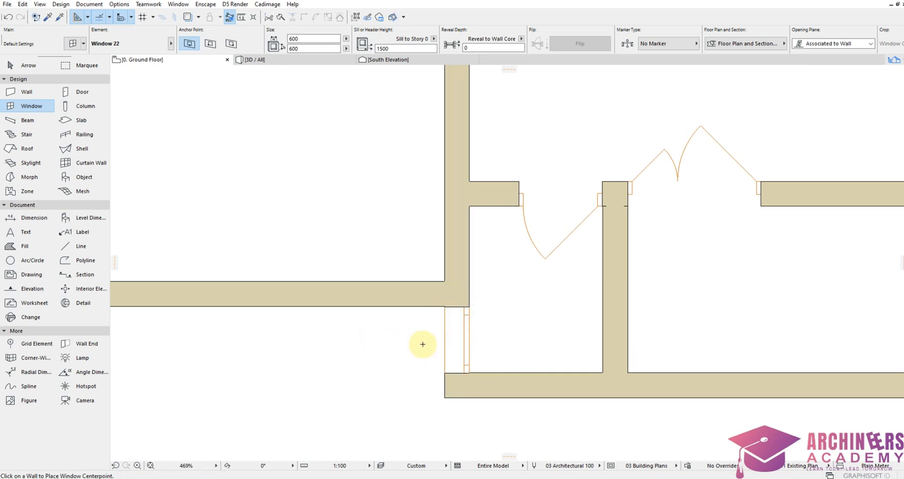
{"action": "key", "text": "ctrl+z"}
Step: Place a 600 x 600 window on the outer face of the porch toilet's west wall and align its edge with the adjoining bedroom wall's corner
{"action": "scroll", "coordinate": [457, 349], "scroll_direction": "up", "scroll_amount": 4}
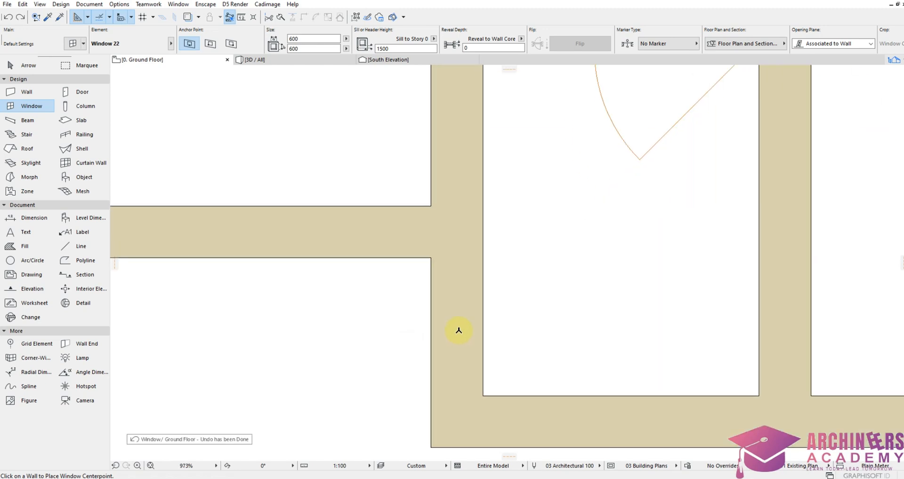
{"action": "left_click", "coordinate": [459, 327]}
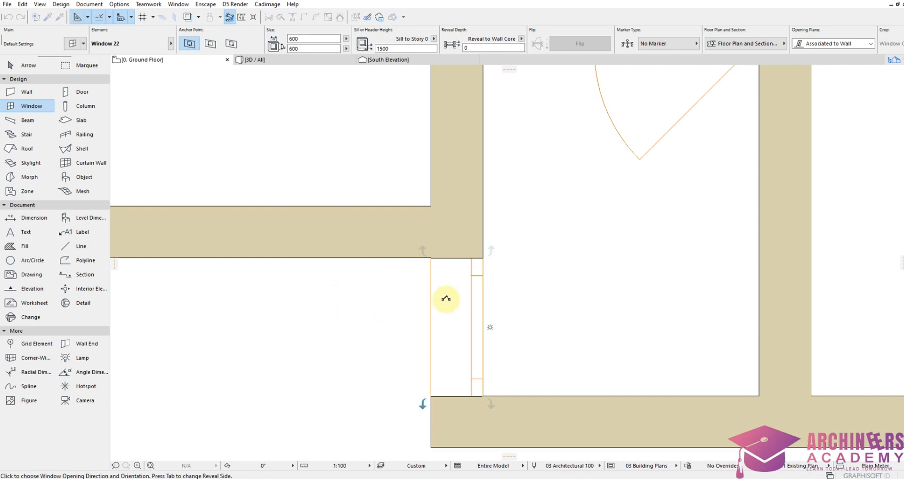
{"action": "left_click", "coordinate": [454, 301]}
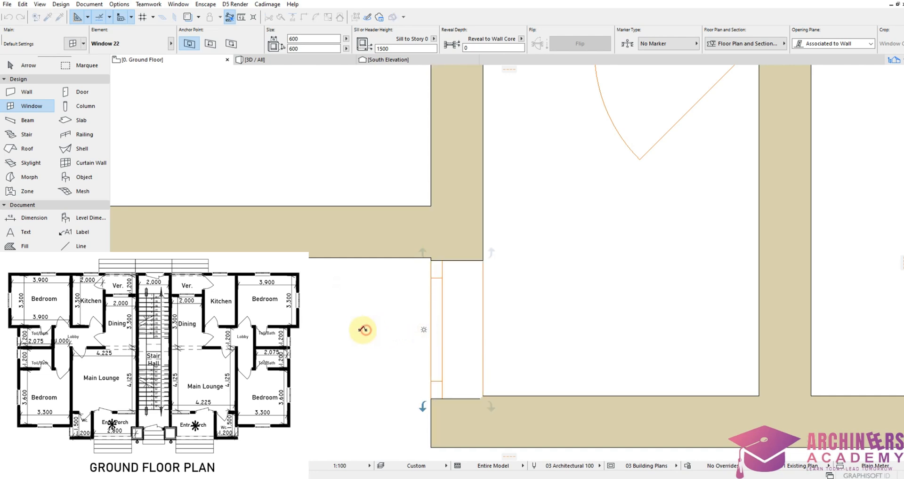
{"action": "scroll", "coordinate": [456, 255], "scroll_direction": "up", "scroll_amount": 3}
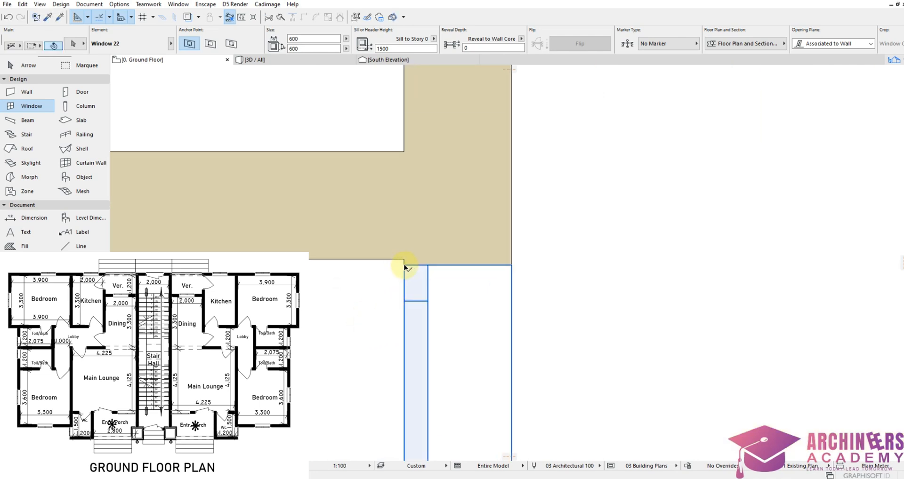
{"action": "left_click", "coordinate": [404, 265]}
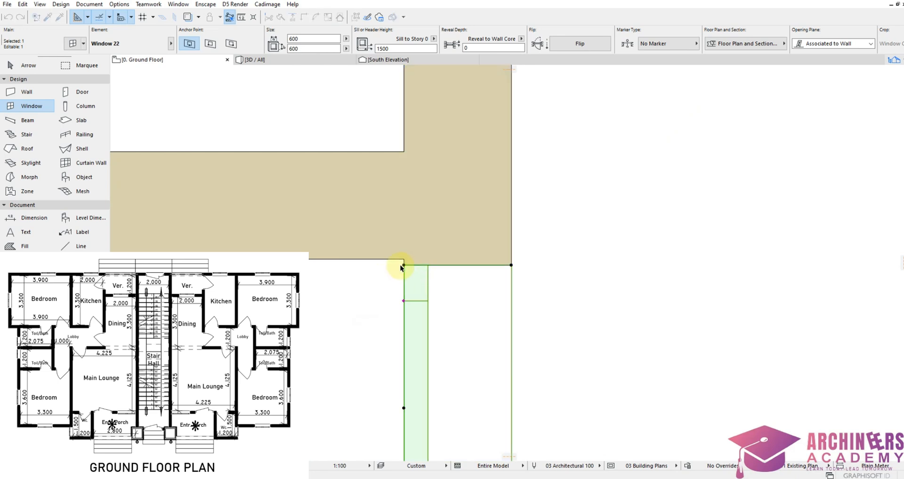
{"action": "left_click_drag", "start_coordinate": [404, 266], "coordinate": [404, 259]}
{"action": "scroll", "coordinate": [792, 341], "scroll_direction": "down", "scroll_amount": 9}
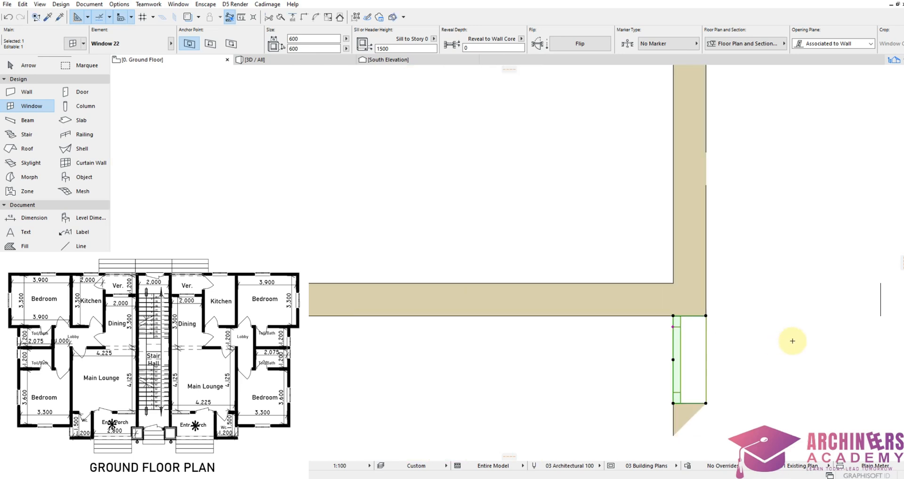
{"action": "key", "text": "Escape"}
Step: Place a 600 x 600 window on the outer face of the lower toilet/bath's west wall, just below the partition between the two baths
{"action": "scroll", "coordinate": [441, 205], "scroll_direction": "down", "scroll_amount": 3}
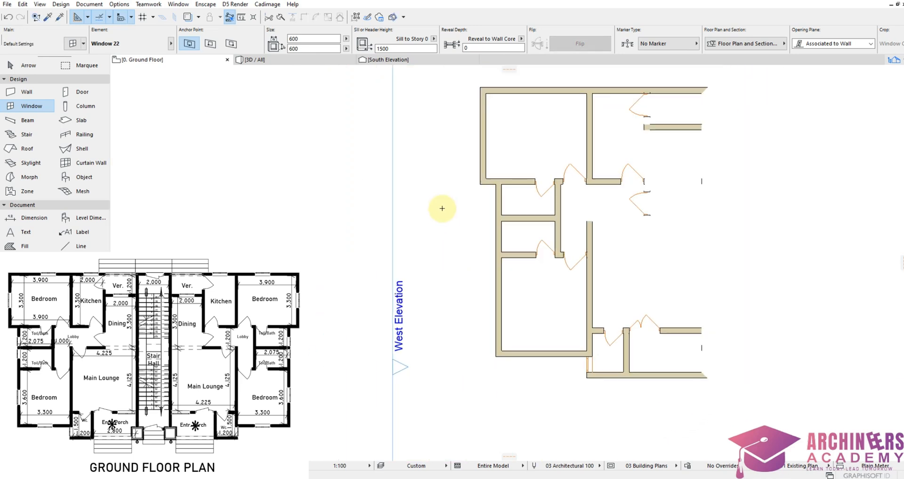
{"action": "scroll", "coordinate": [518, 200], "scroll_direction": "up", "scroll_amount": 6}
{"action": "scroll", "coordinate": [552, 211], "scroll_direction": "up", "scroll_amount": 4}
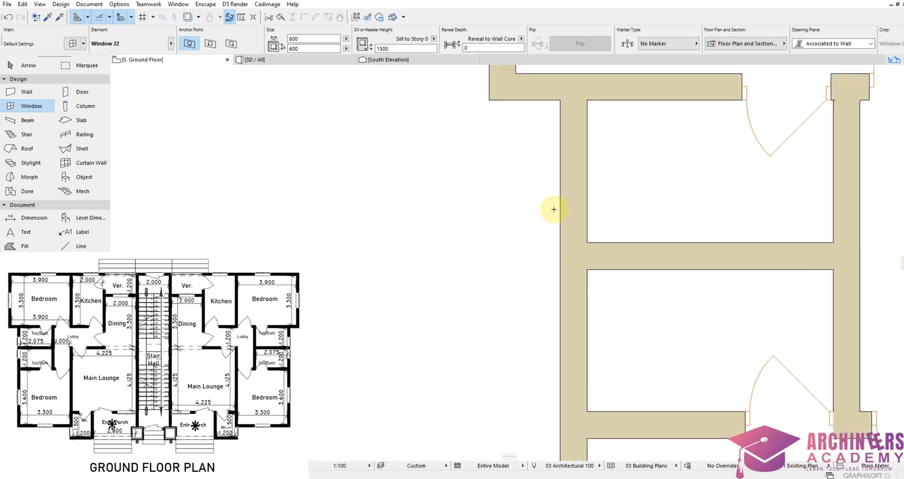
{"action": "left_click", "coordinate": [583, 343]}
{"action": "left_click", "coordinate": [557, 341]}
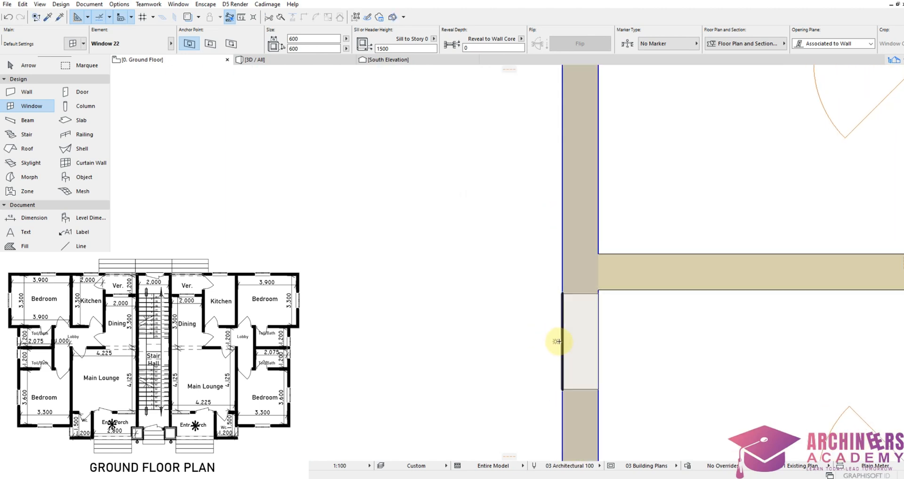
{"action": "left_click", "coordinate": [560, 341]}
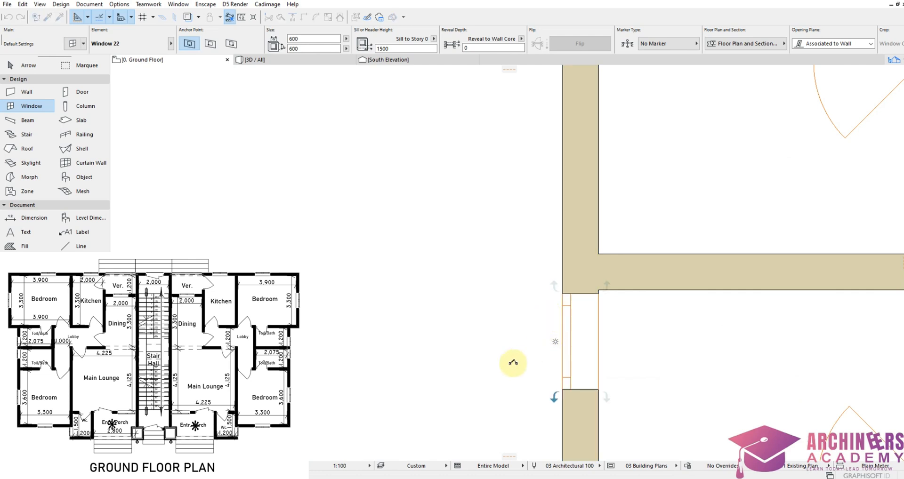
{"action": "left_click", "coordinate": [513, 363]}
Step: Move the lower bath's window along its wall so its opening edge meets the corner of the partition between the baths
{"action": "scroll", "coordinate": [584, 316], "scroll_direction": "up", "scroll_amount": 3}
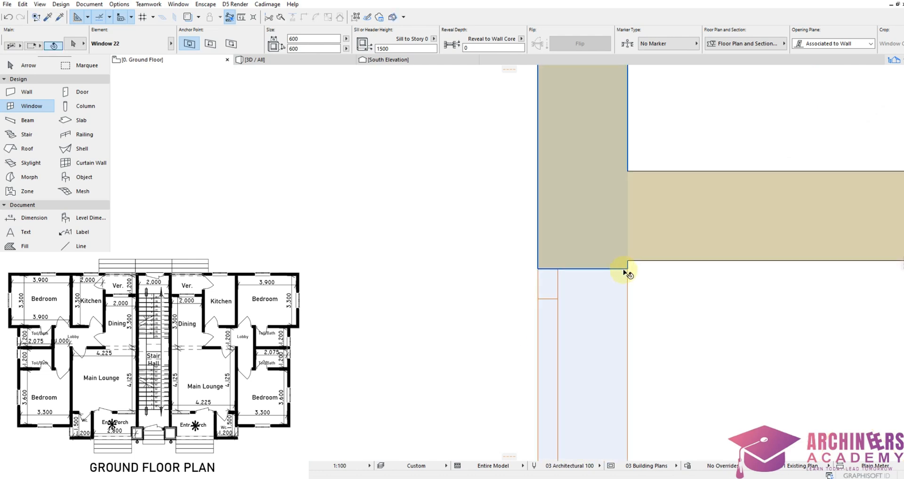
{"action": "left_click", "coordinate": [628, 268], "text": "shift"}
{"action": "key", "text": "ctrl+d"}
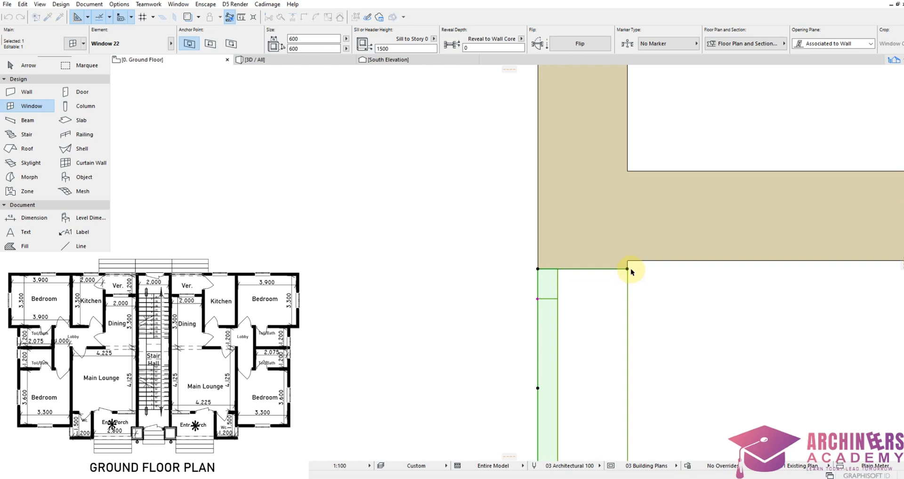
{"action": "left_click", "coordinate": [627, 268]}
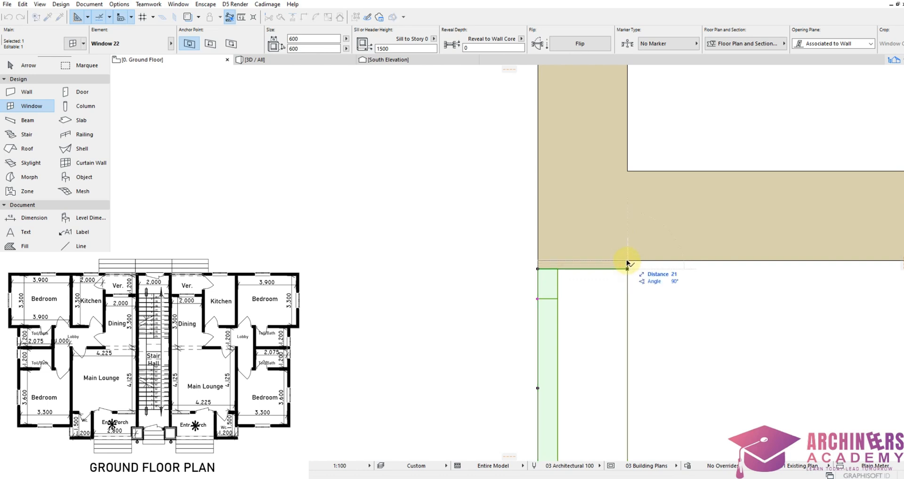
Step: Copy the lower bath's window into the upper bath's west wall, with its lower corner on the upper face of the partition
{"action": "scroll", "coordinate": [628, 260], "scroll_direction": "down", "scroll_amount": 3}
{"action": "left_click", "coordinate": [582, 371]}
{"action": "key", "text": "ctrl+shift+d"}
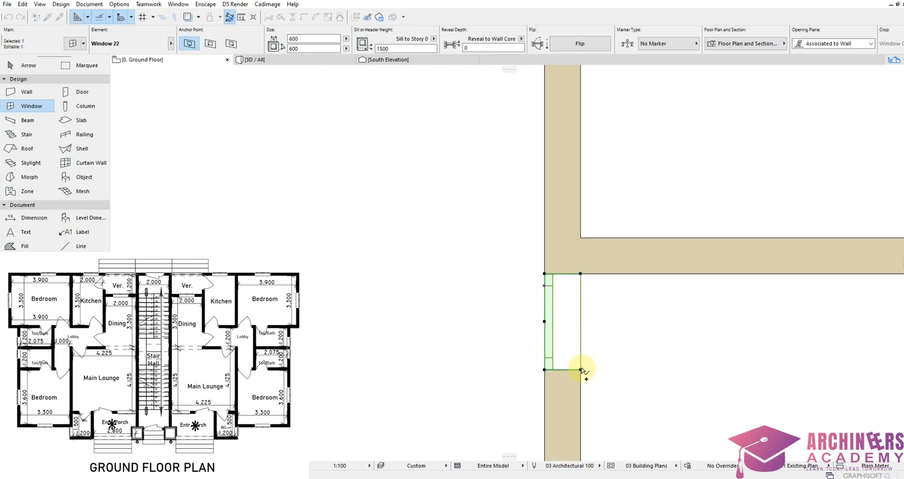
{"action": "left_click", "coordinate": [582, 371]}
{"action": "left_click", "coordinate": [581, 239]}
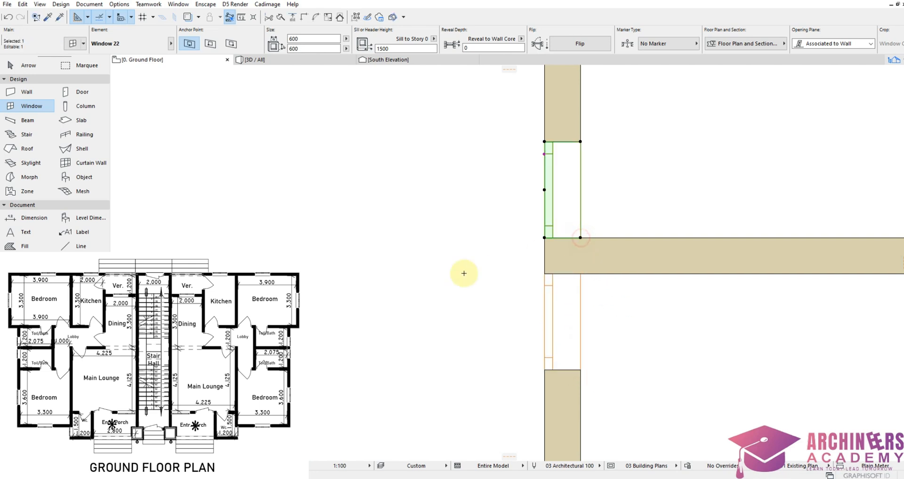
Step: Show the whole model in 3D and orbit to the west facade to examine the placed bath and toilet windows
{"action": "scroll", "coordinate": [373, 280], "scroll_direction": "down", "scroll_amount": 4}
{"action": "scroll", "coordinate": [470, 248], "scroll_direction": "down", "scroll_amount": 3}
{"action": "scroll", "coordinate": [481, 363], "scroll_direction": "up", "scroll_amount": 6}
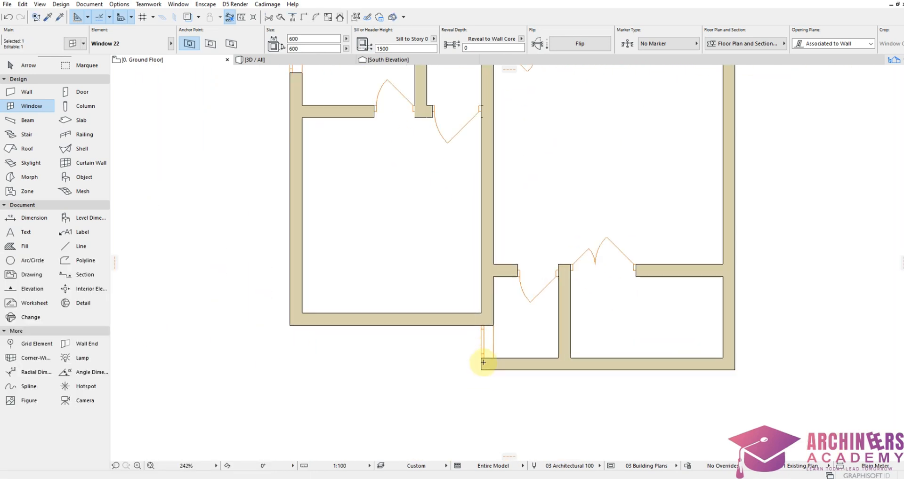
{"action": "key", "text": "Escape"}
{"action": "scroll", "coordinate": [497, 391], "scroll_direction": "down", "scroll_amount": 4}
{"action": "right_click", "coordinate": [484, 396]}
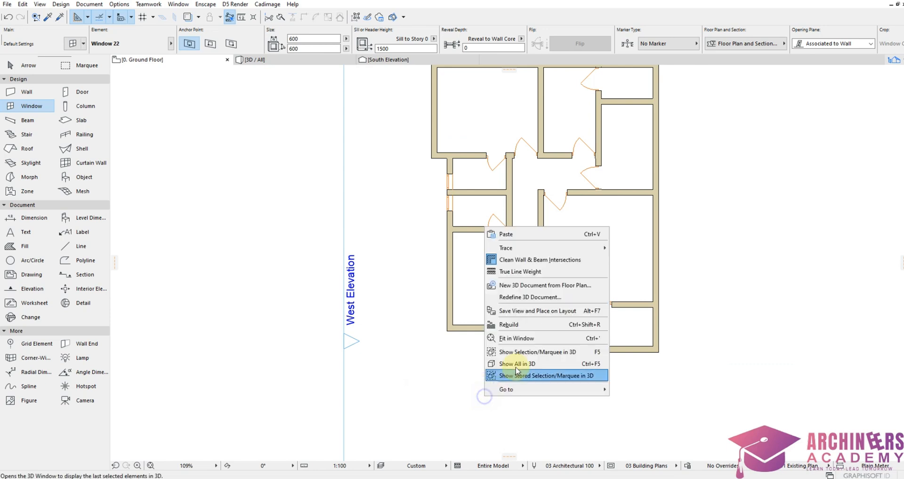
{"action": "left_click", "coordinate": [526, 364]}
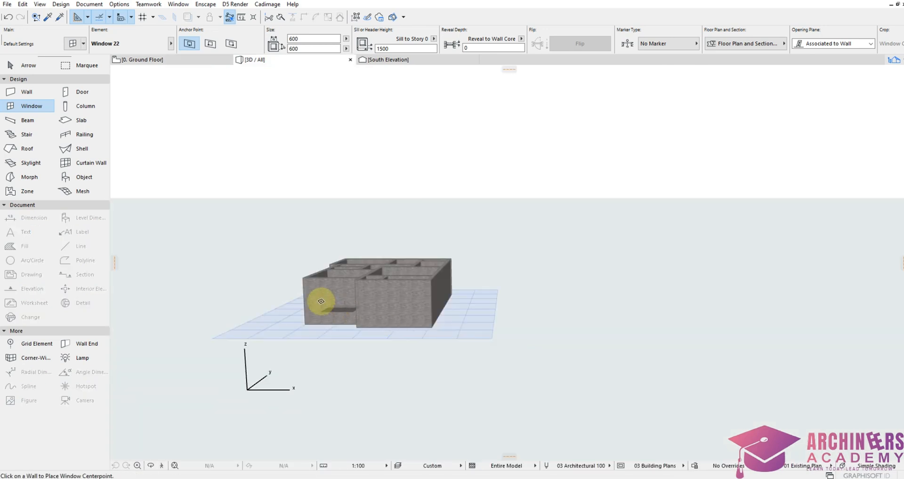
{"action": "scroll", "coordinate": [306, 290], "scroll_direction": "up", "scroll_amount": 2}
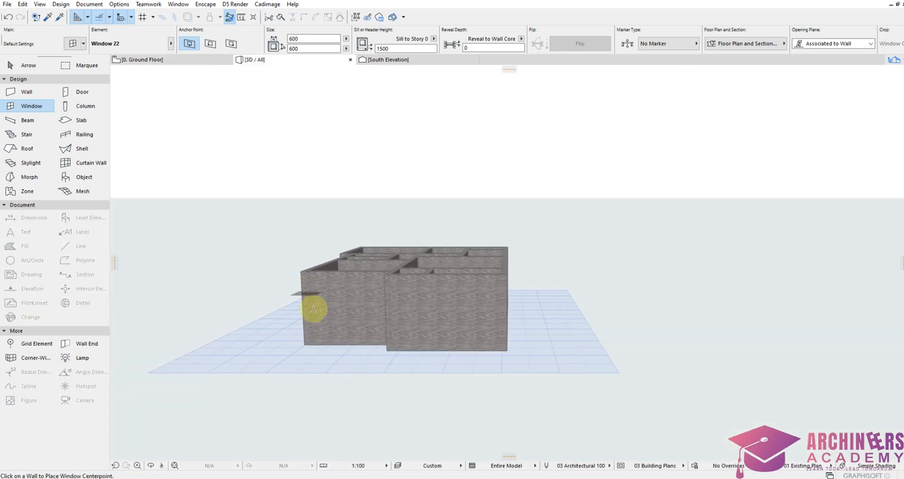
{"action": "left_click", "coordinate": [150, 466]}
{"action": "left_click_drag", "start_coordinate": [324, 321], "coordinate": [620, 298]}
{"action": "scroll", "coordinate": [364, 276], "scroll_direction": "up", "scroll_amount": 5}
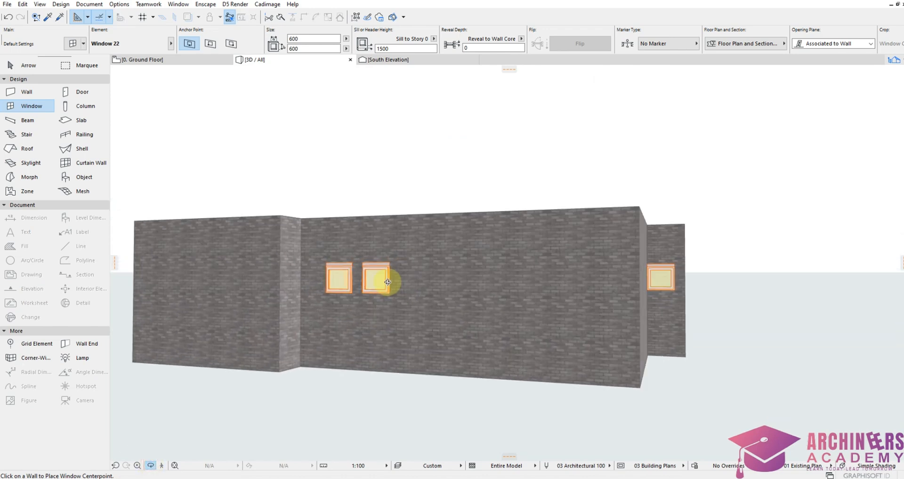
Step: Return to the ground floor plan and choose Double Sash Window 22 from Basic Windows 22 as the default window type
{"action": "left_click", "coordinate": [38, 107]}
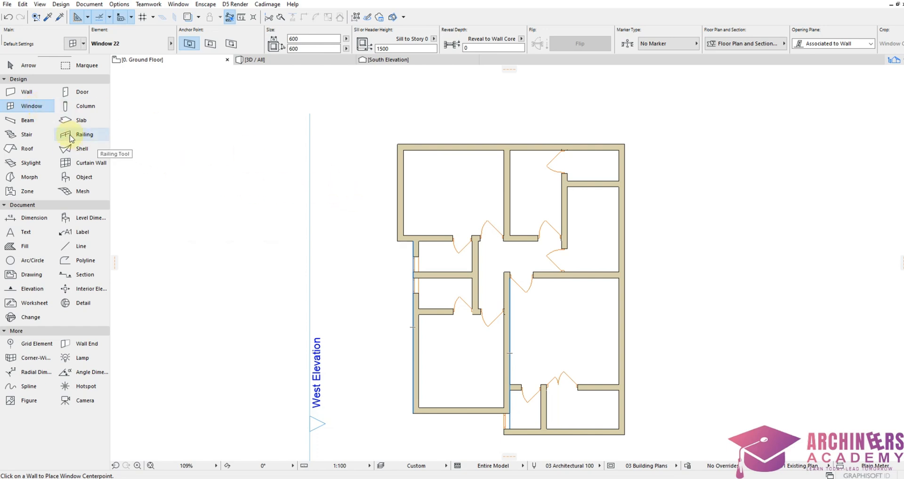
{"action": "double_click", "coordinate": [36, 107]}
{"action": "scroll", "coordinate": [325, 332], "scroll_direction": "down", "scroll_amount": 3}
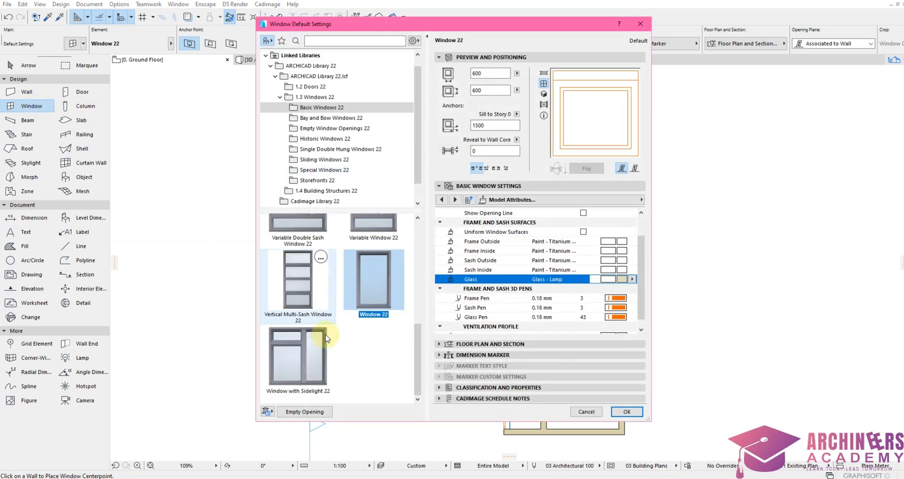
{"action": "scroll", "coordinate": [325, 332], "scroll_direction": "up", "scroll_amount": 3}
{"action": "left_click", "coordinate": [295, 256]}
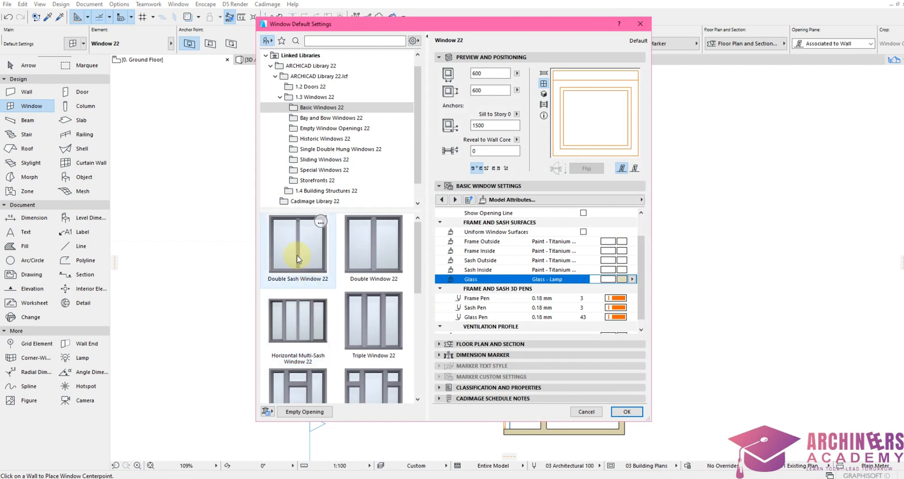
Step: Set the double sash window's width to 1000, its height to 1200 and its sill height to 900
{"action": "double_click", "coordinate": [489, 74]}
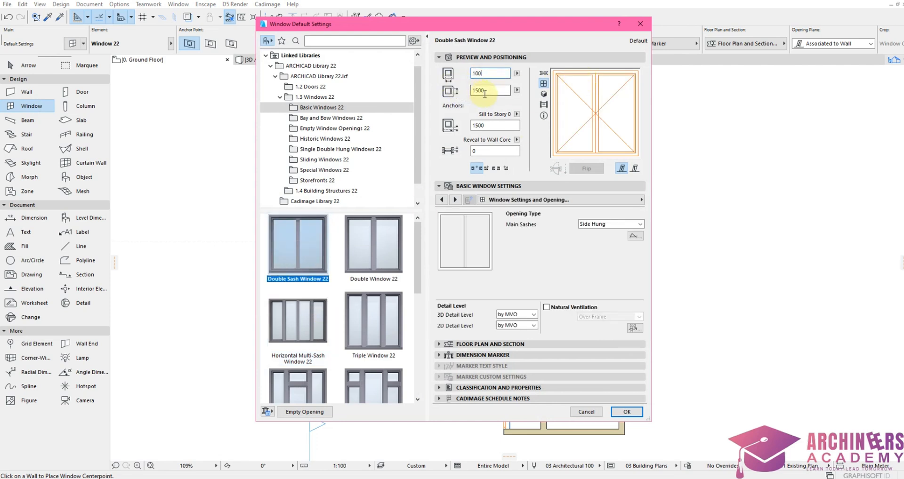
{"action": "double_click", "coordinate": [475, 92]}
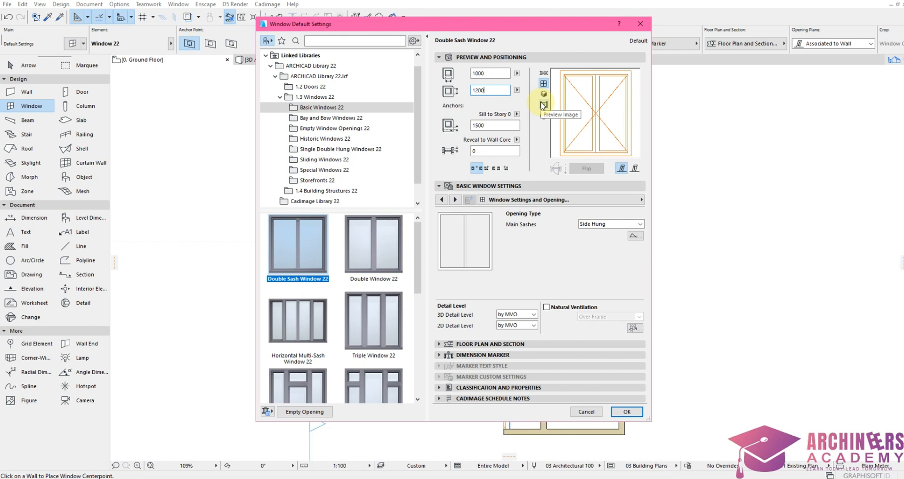
{"action": "left_click_drag", "start_coordinate": [486, 126], "coordinate": [468, 131]}
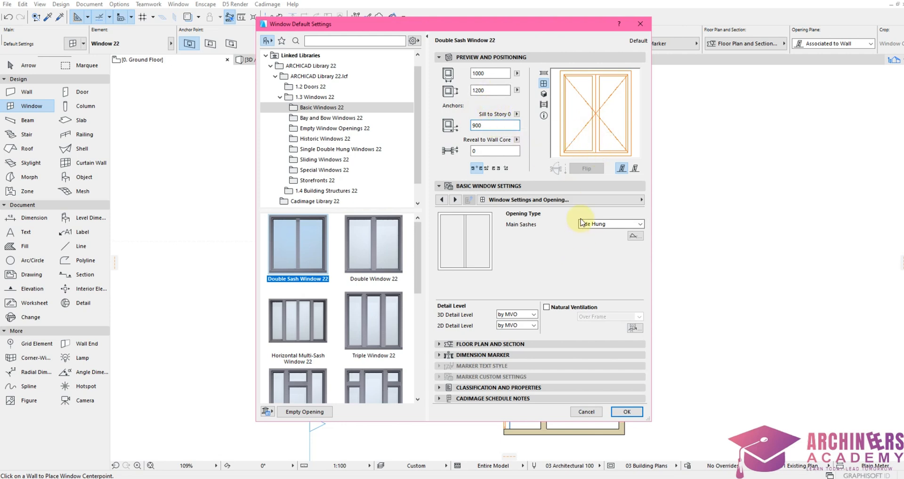
Step: Turn on a uniform frame width in the double sash window's frame and sash settings
{"action": "left_click", "coordinate": [455, 202]}
{"action": "left_click", "coordinate": [441, 199]}
{"action": "left_click", "coordinate": [442, 199]}
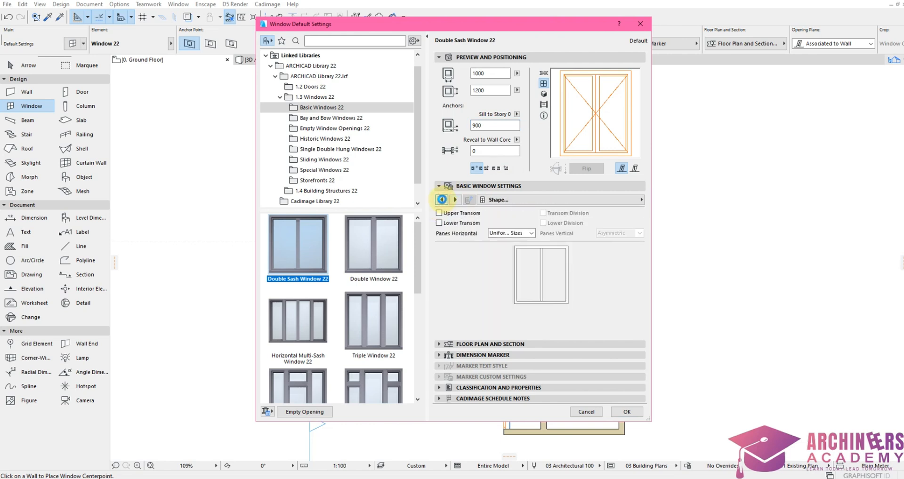
{"action": "left_click", "coordinate": [442, 199]}
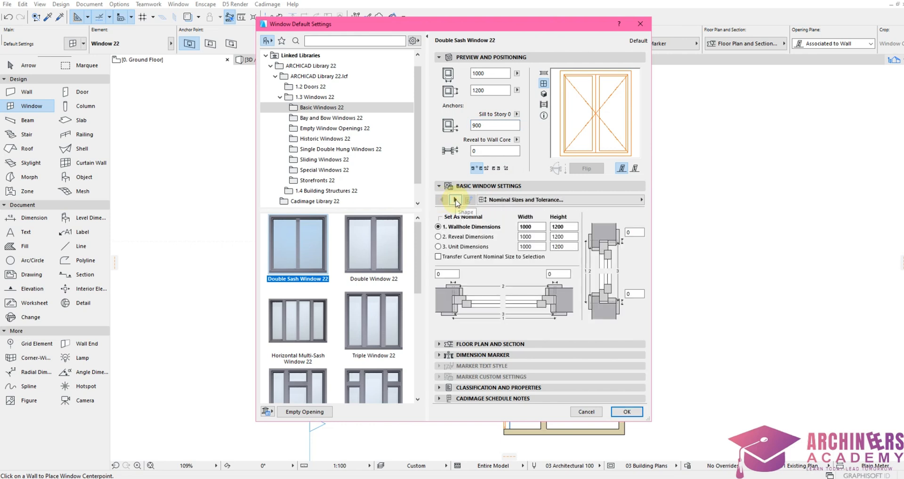
{"action": "left_click", "coordinate": [455, 200]}
{"action": "left_click", "coordinate": [455, 200]}
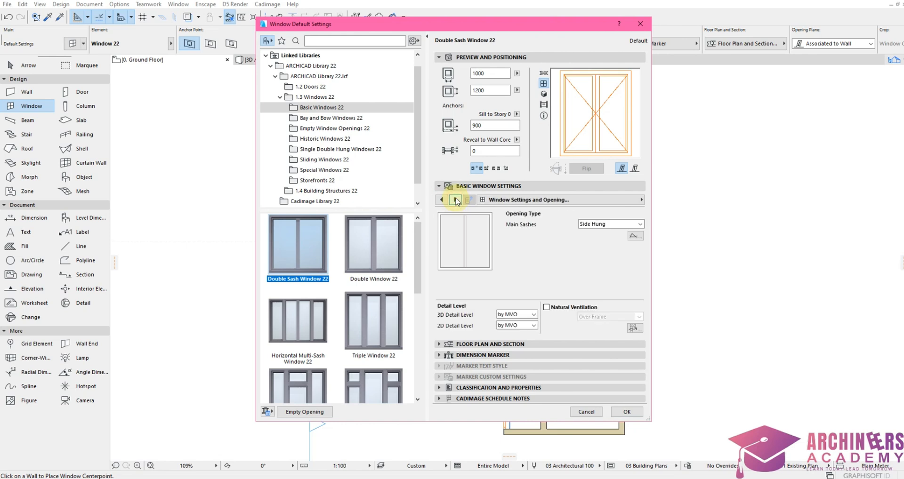
{"action": "left_click", "coordinate": [455, 200]}
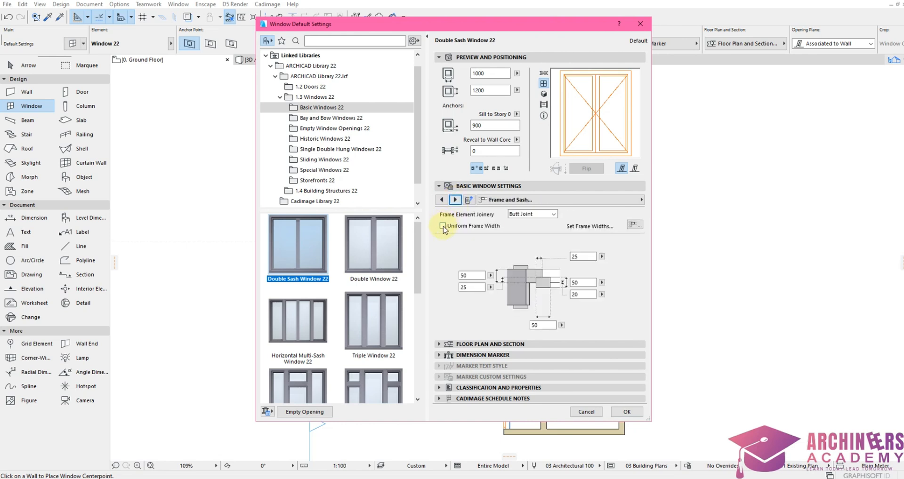
{"action": "left_click", "coordinate": [443, 226]}
Step: Enable natural ventilation for the double sash window
{"action": "left_click", "coordinate": [455, 200]}
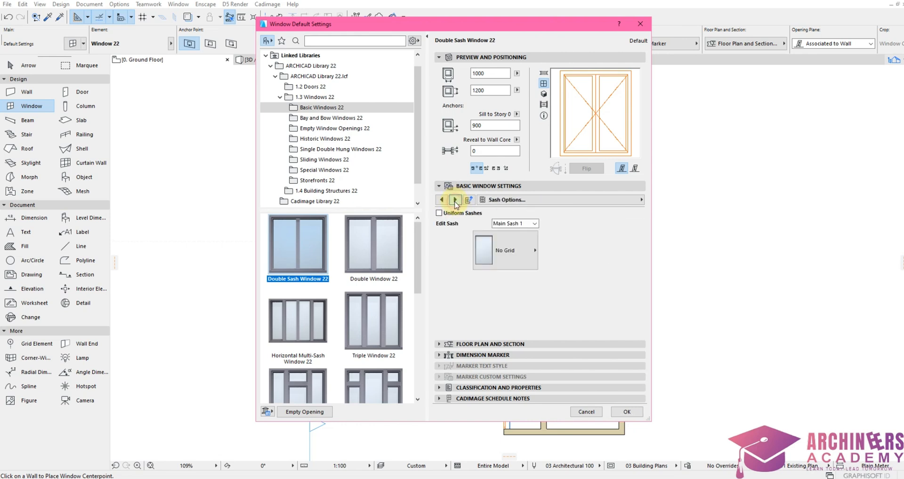
{"action": "left_click", "coordinate": [455, 200]}
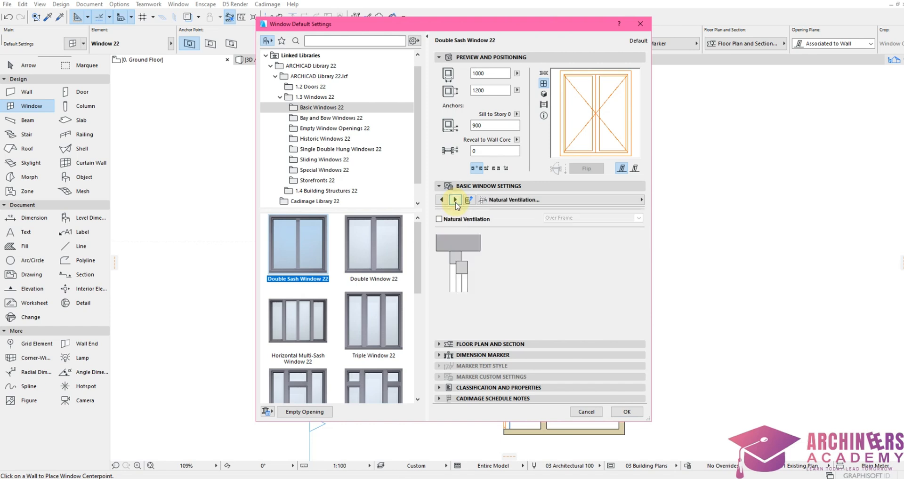
{"action": "left_click", "coordinate": [440, 220]}
Step: Override the model view options for the window's 3D projections and turn off the opening line
{"action": "left_click", "coordinate": [456, 201]}
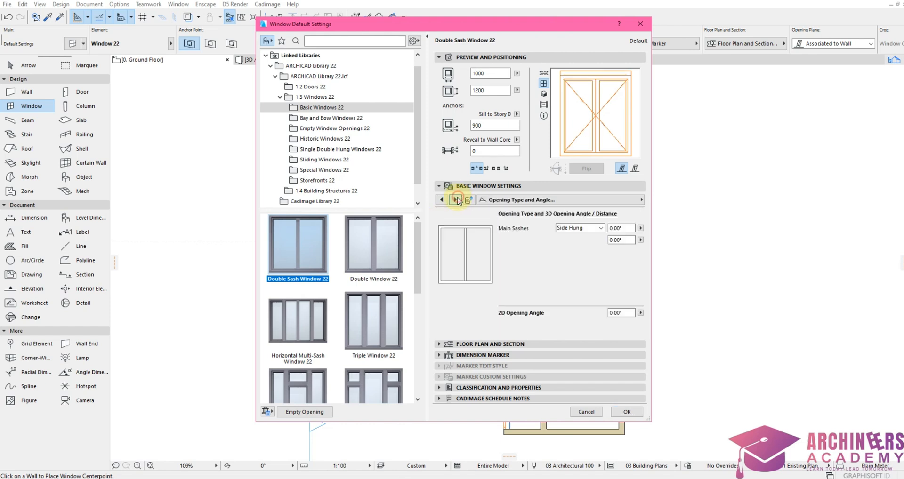
{"action": "left_click", "coordinate": [456, 200]}
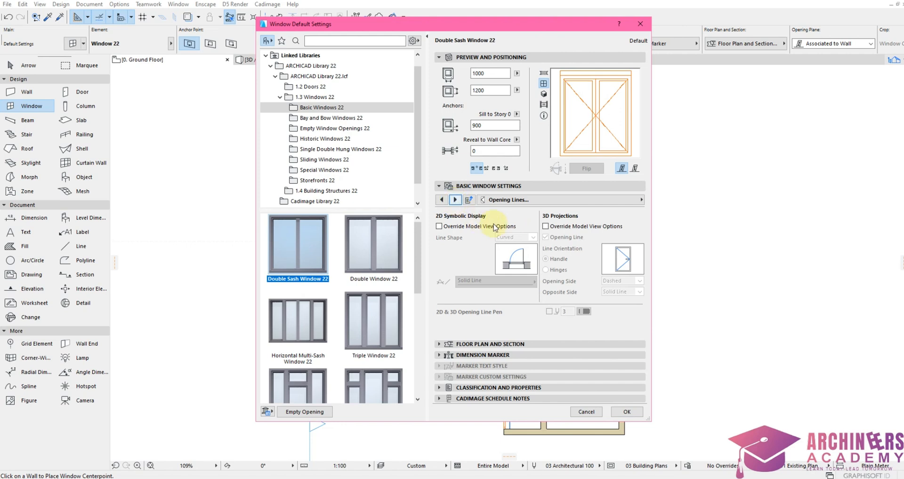
{"action": "left_click", "coordinate": [547, 227]}
{"action": "left_click", "coordinate": [545, 237]}
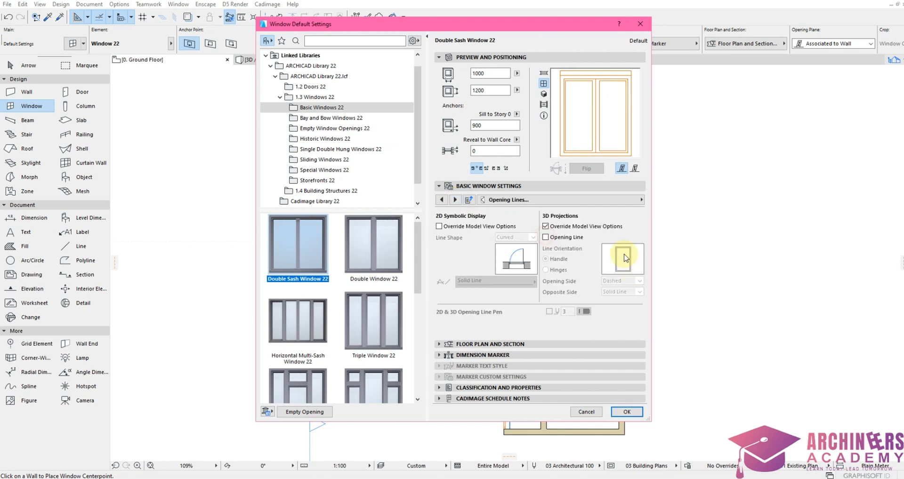
Step: Set the window frame's outside and inside surfaces to Paint - Titanium White
{"action": "left_click", "coordinate": [455, 200]}
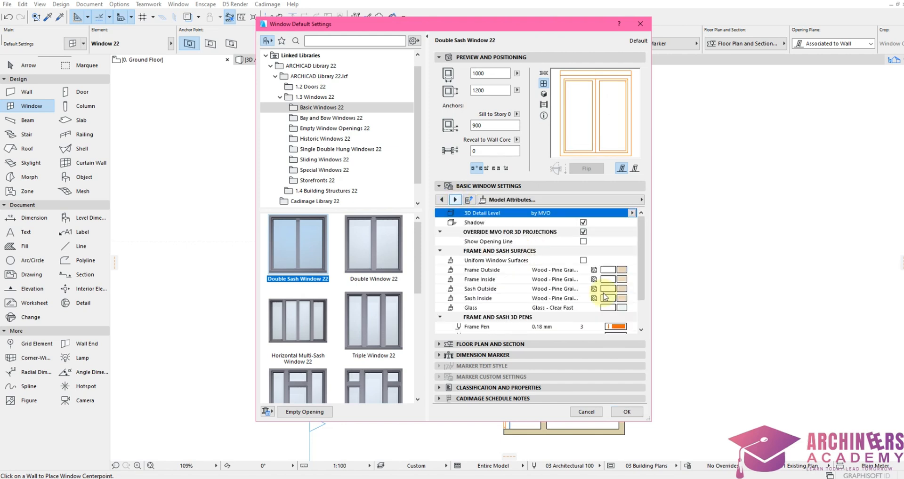
{"action": "left_click", "coordinate": [622, 271]}
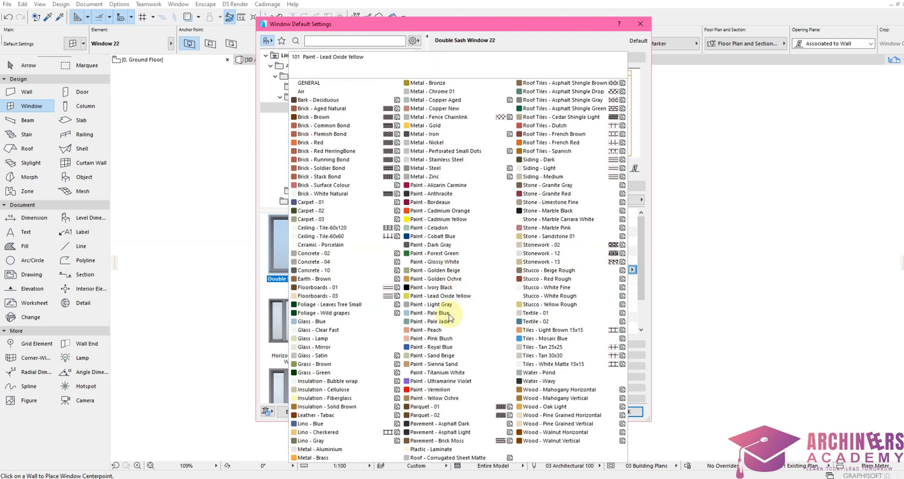
{"action": "left_click", "coordinate": [436, 373]}
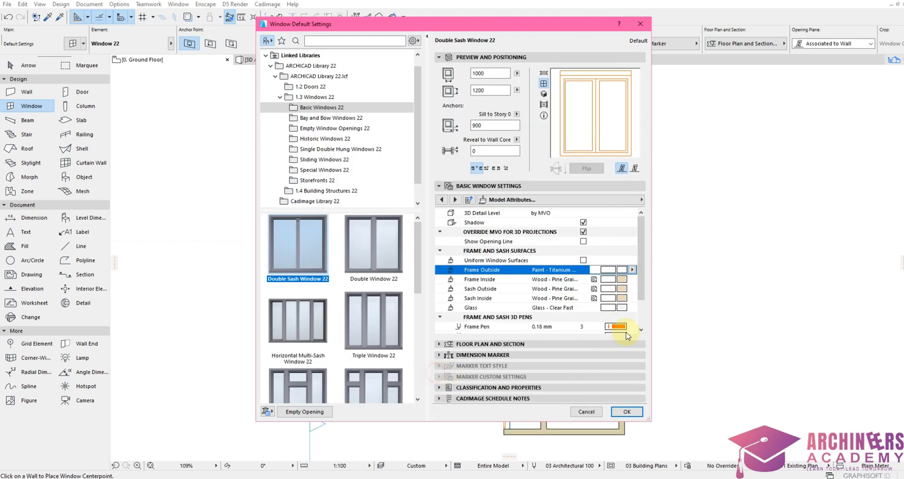
{"action": "left_click", "coordinate": [622, 279]}
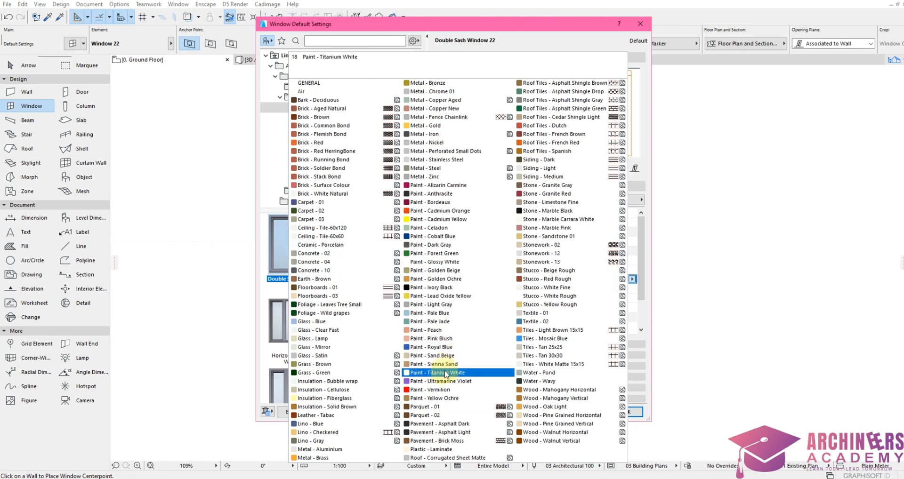
{"action": "left_click", "coordinate": [446, 373]}
Step: Set the sash's outside and inside surfaces to Paint - Titanium White and choose a different glass surface for the panes
{"action": "left_click", "coordinate": [621, 288]}
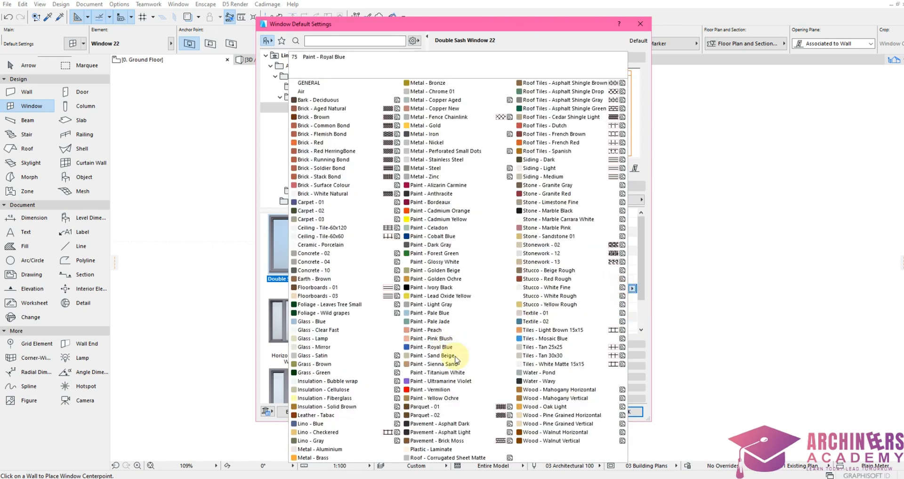
{"action": "left_click", "coordinate": [450, 373]}
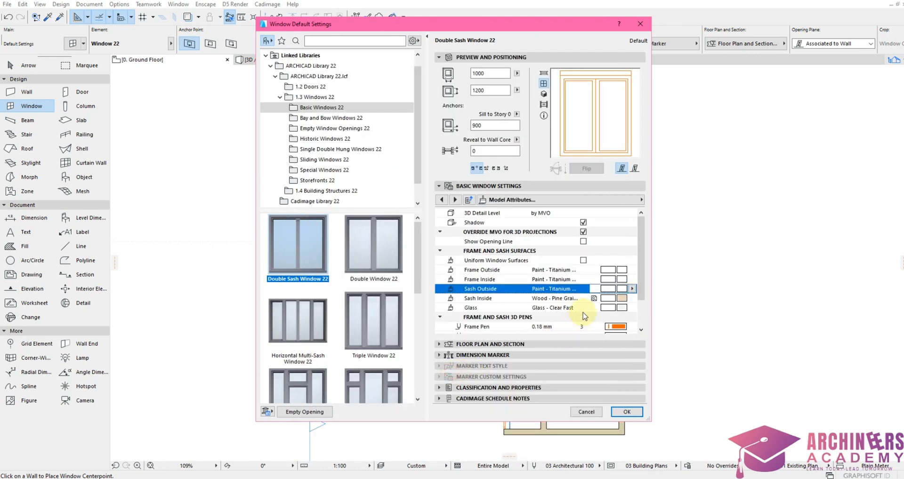
{"action": "left_click", "coordinate": [621, 300]}
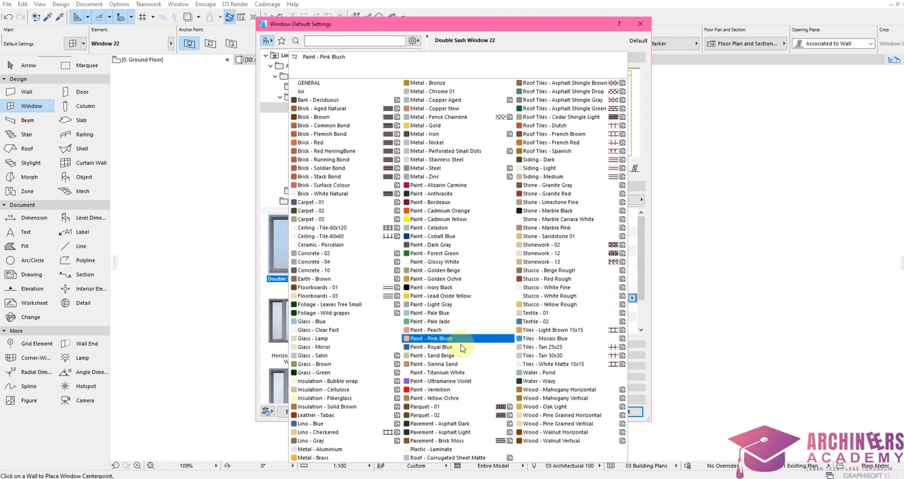
{"action": "left_click", "coordinate": [434, 373]}
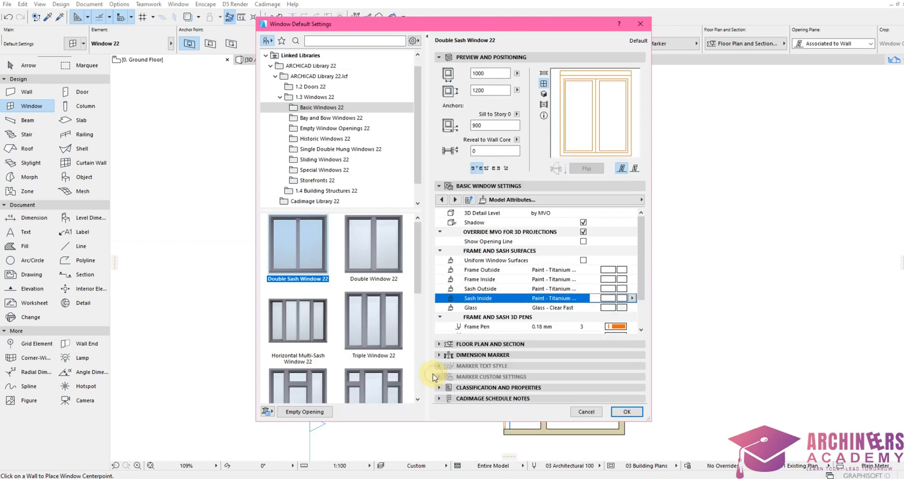
{"action": "left_click", "coordinate": [622, 308]}
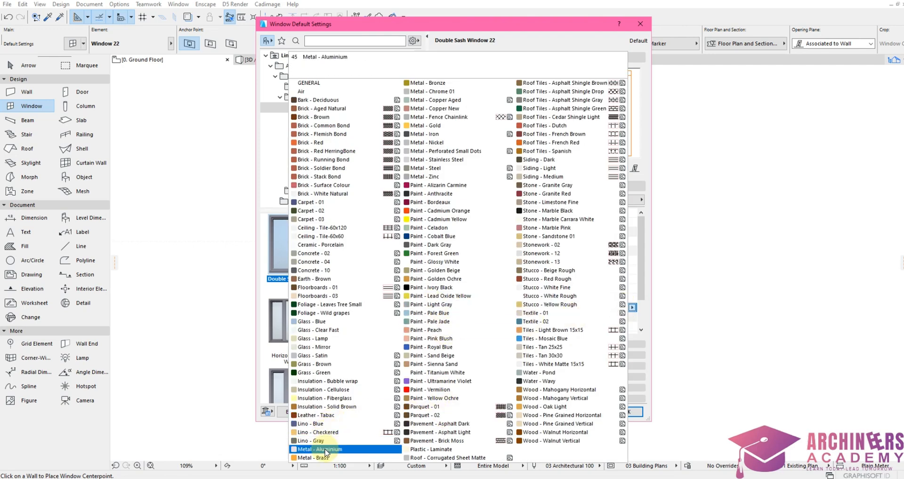
{"action": "left_click", "coordinate": [324, 343]}
Step: Add an outside casing to the double sash window in its fixtures and fittings settings
{"action": "left_click", "coordinate": [455, 200]}
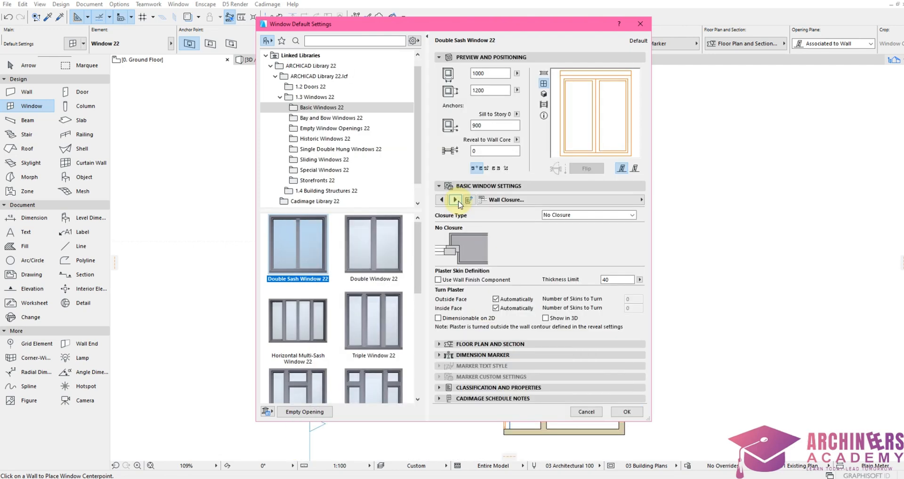
{"action": "left_click", "coordinate": [456, 200]}
{"action": "left_click", "coordinate": [456, 201]}
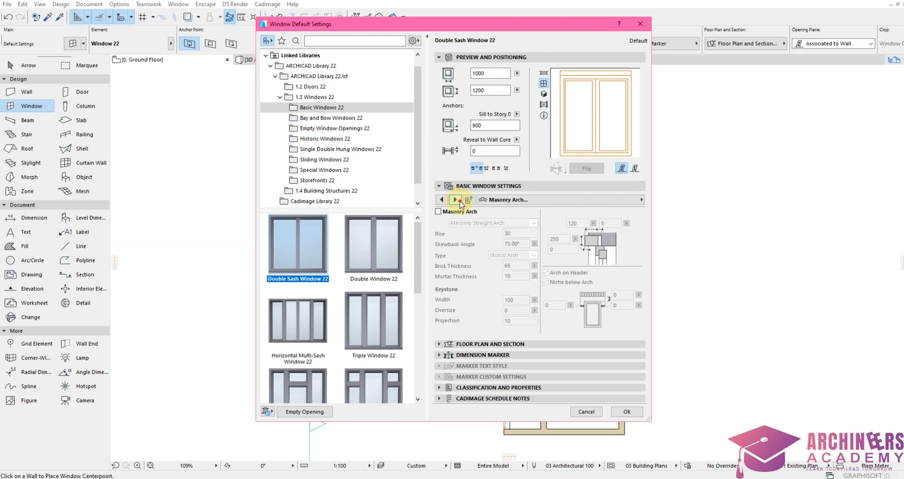
{"action": "left_click", "coordinate": [456, 200]}
{"action": "left_click", "coordinate": [455, 200]}
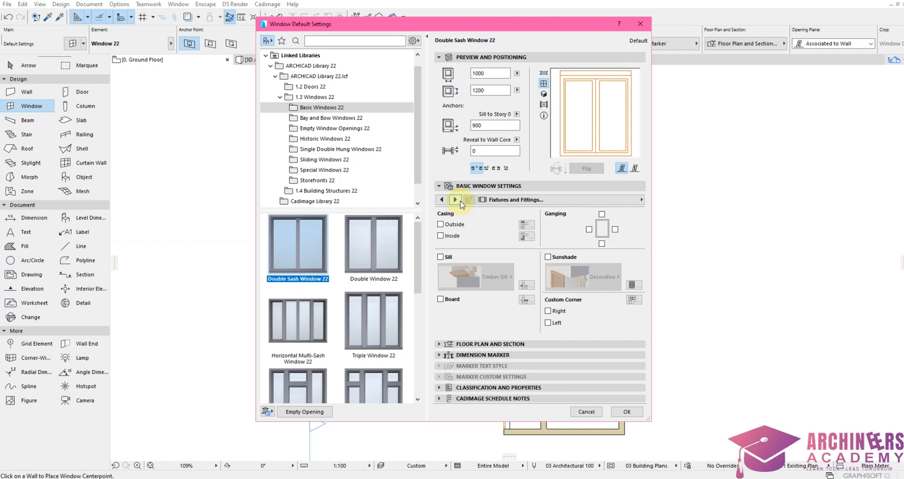
{"action": "left_click", "coordinate": [441, 225]}
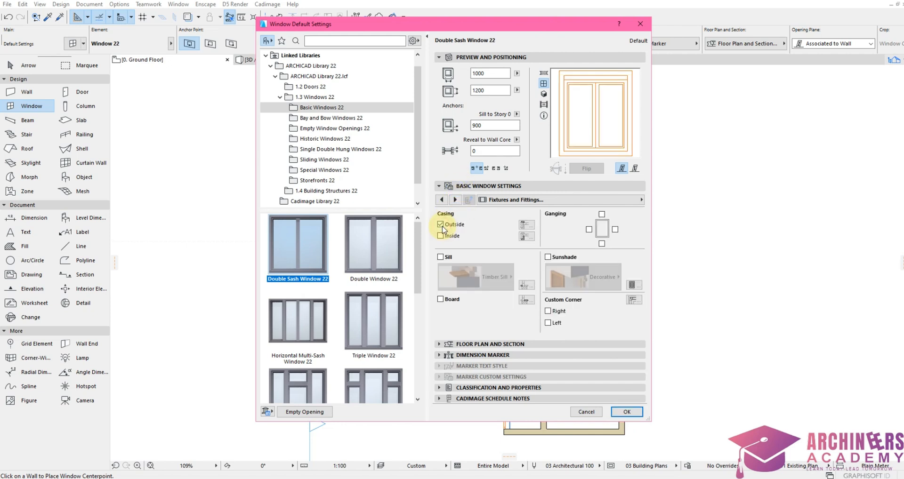
Step: Set the window's outside casing surface to Paint - Titanium White, keeping the casing surfaces uniform
{"action": "left_click", "coordinate": [455, 201]}
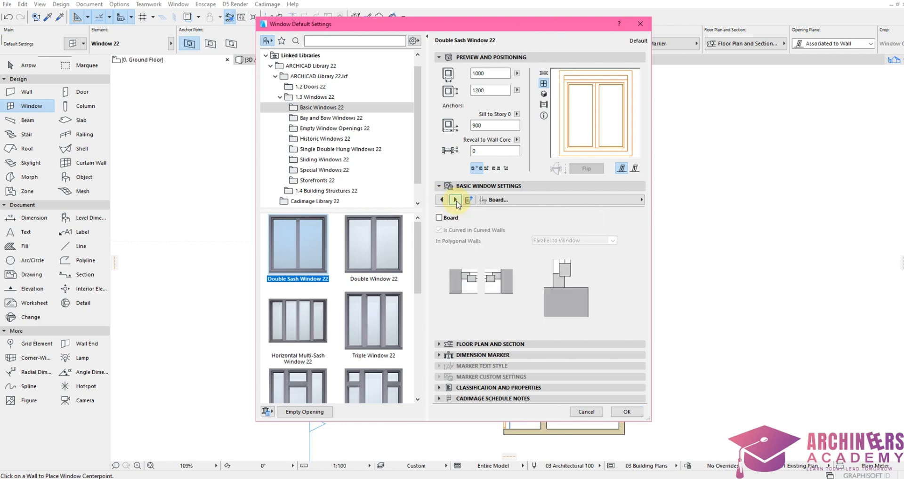
{"action": "left_click", "coordinate": [455, 200]}
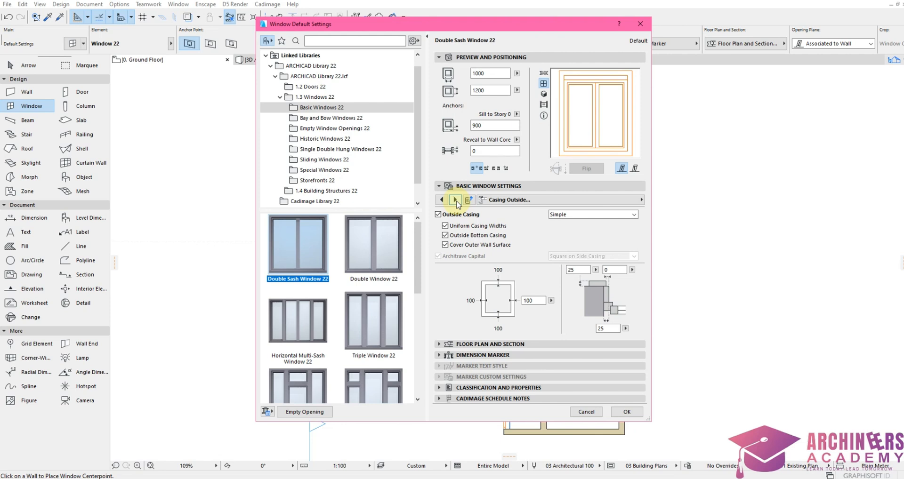
{"action": "left_click", "coordinate": [456, 201]}
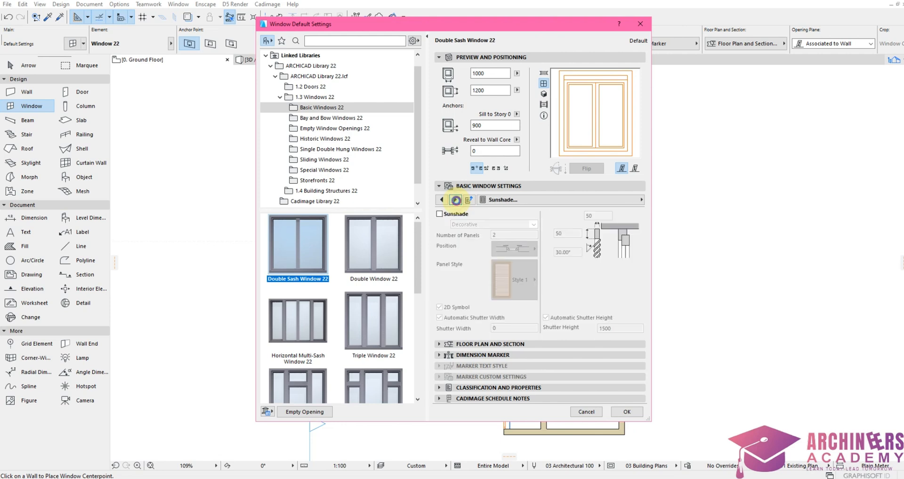
{"action": "left_click", "coordinate": [455, 200]}
{"action": "left_click", "coordinate": [456, 200]}
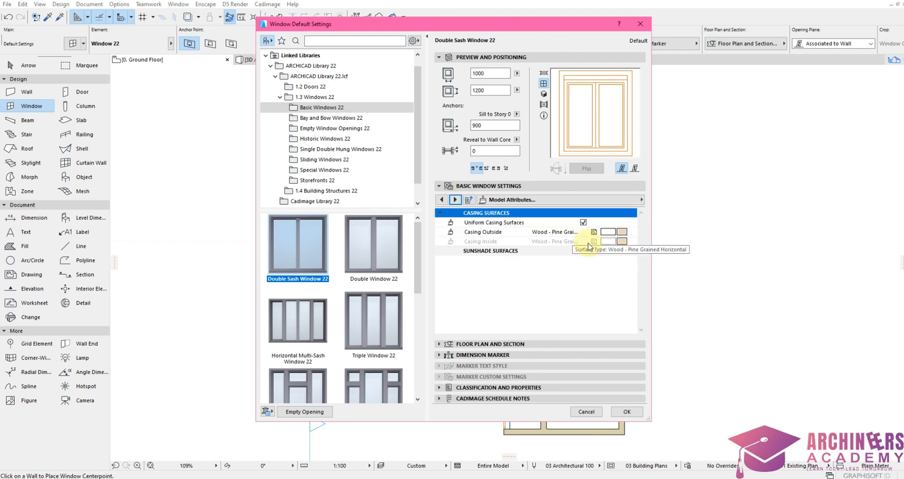
{"action": "left_click", "coordinate": [622, 232]}
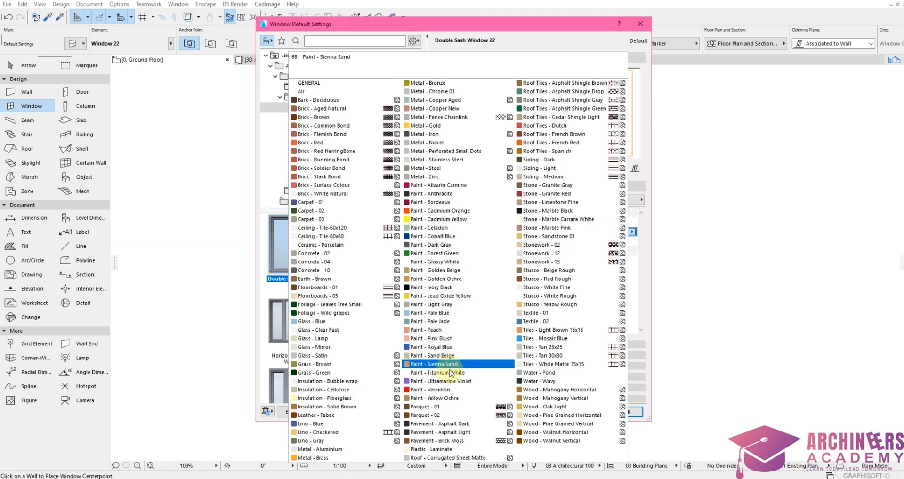
{"action": "left_click", "coordinate": [441, 372]}
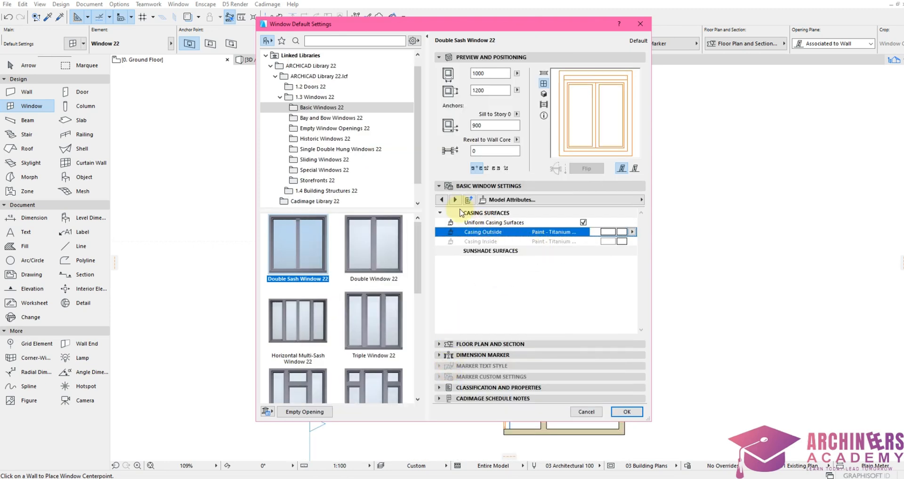
{"action": "left_click", "coordinate": [455, 200]}
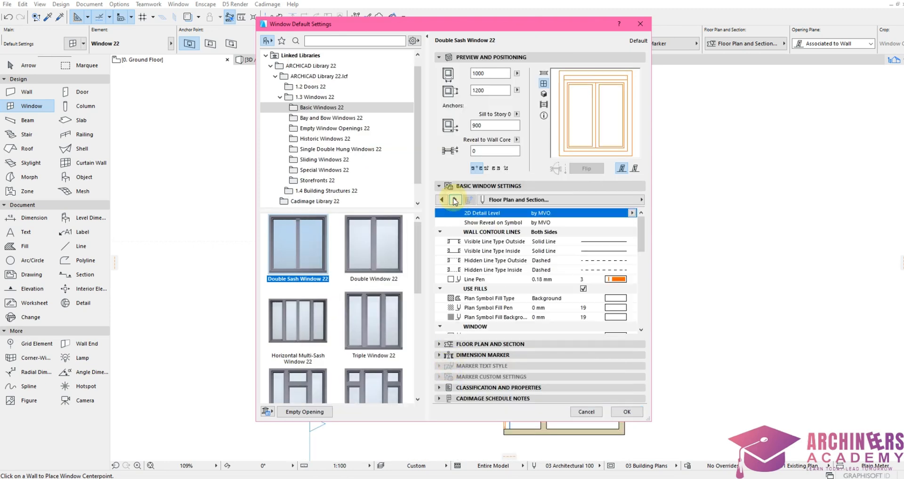
Step: Accept the double sash window defaults and place a 1000 x 1200 window midway along the lower bedroom's bottom wall
{"action": "left_click", "coordinate": [455, 201]}
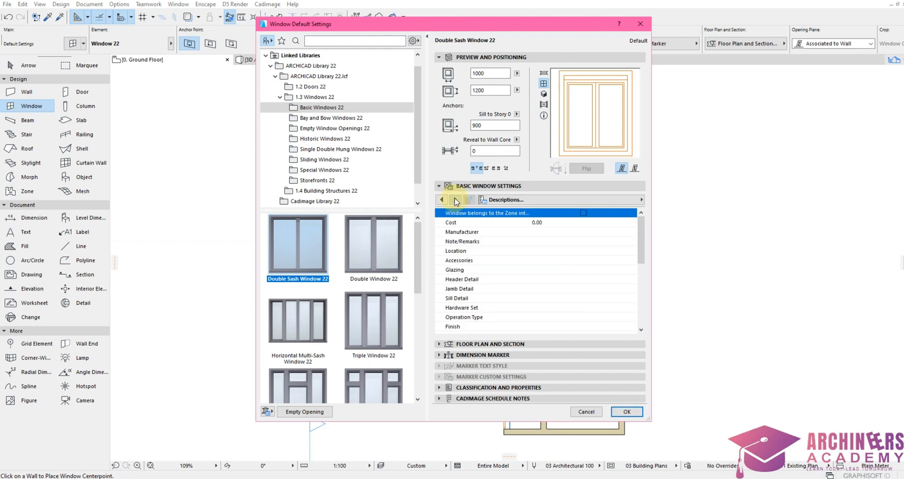
{"action": "left_click", "coordinate": [627, 412]}
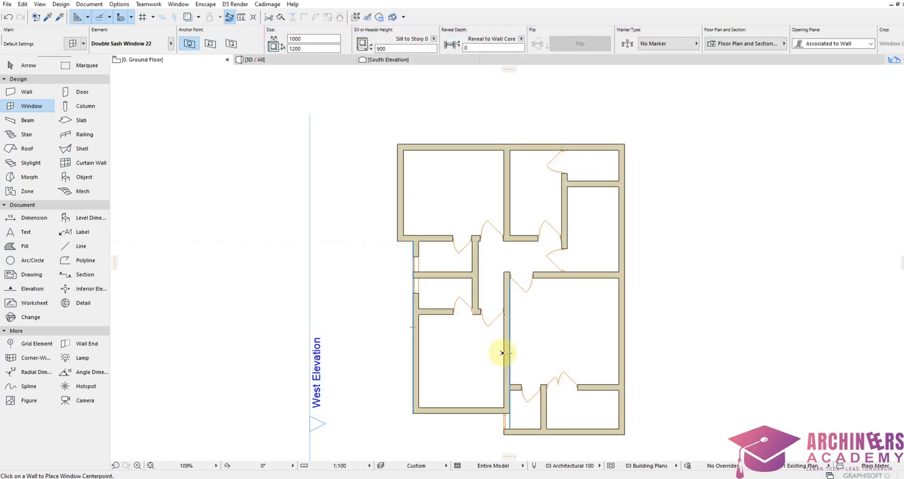
{"action": "scroll", "coordinate": [496, 397], "scroll_direction": "down", "scroll_amount": 3}
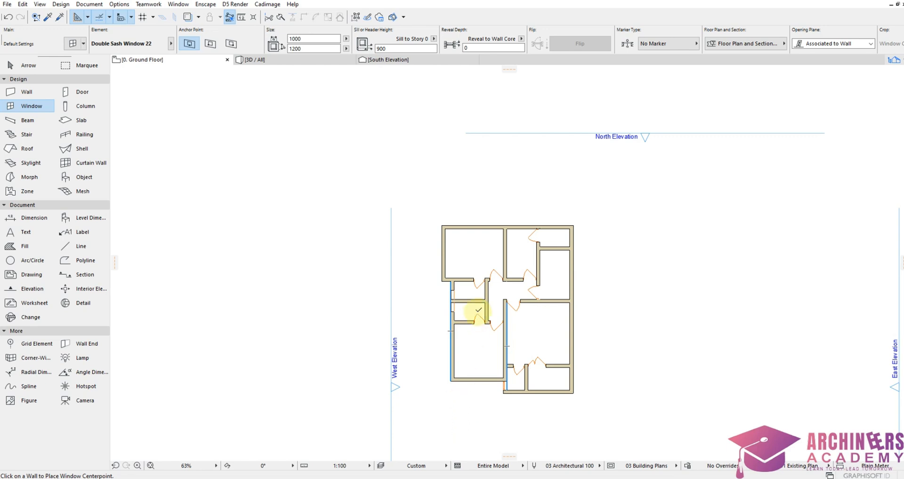
{"action": "scroll", "coordinate": [474, 307], "scroll_direction": "up", "scroll_amount": 4}
{"action": "scroll", "coordinate": [485, 398], "scroll_direction": "down", "scroll_amount": 3}
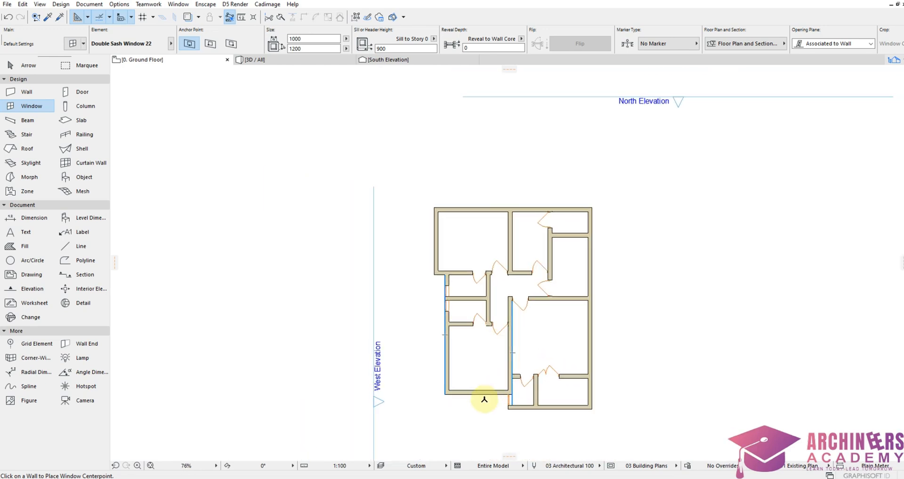
{"action": "scroll", "coordinate": [476, 398], "scroll_direction": "up", "scroll_amount": 6}
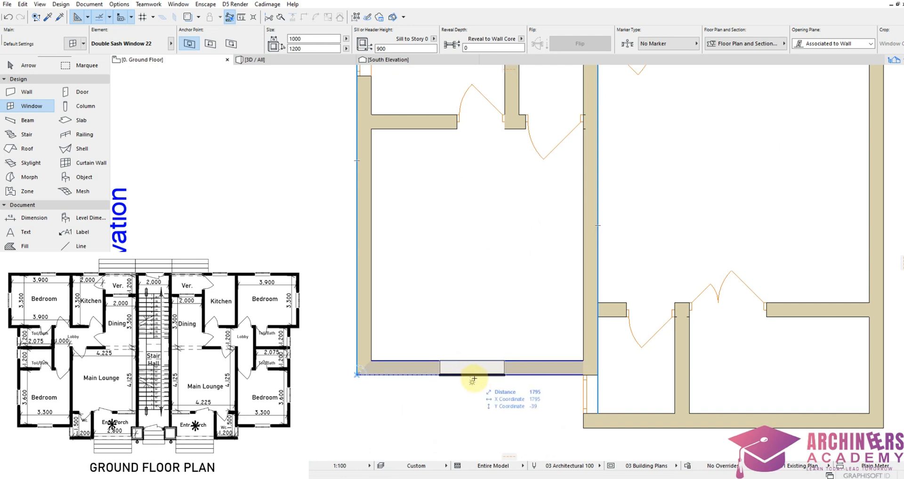
{"action": "left_click", "coordinate": [471, 377]}
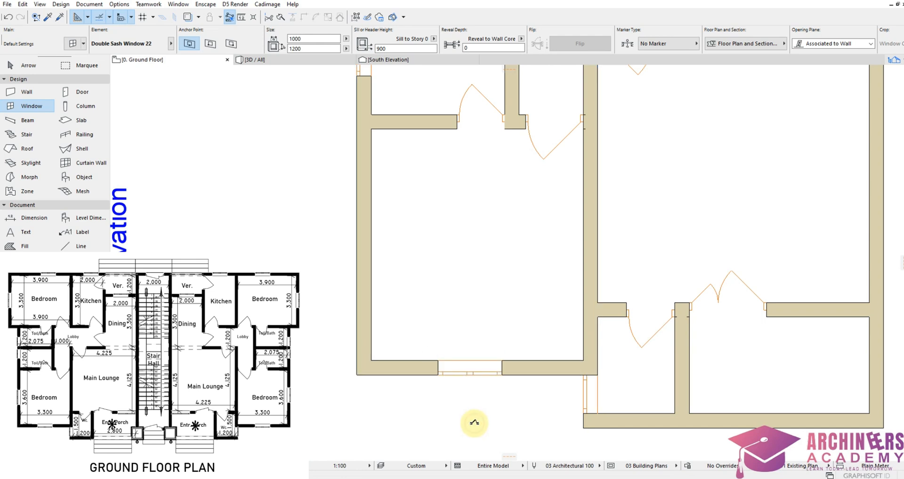
Step: Inspect the new double sash window in the full 3D view and return to the ground floor plan
{"action": "right_click", "coordinate": [475, 425]}
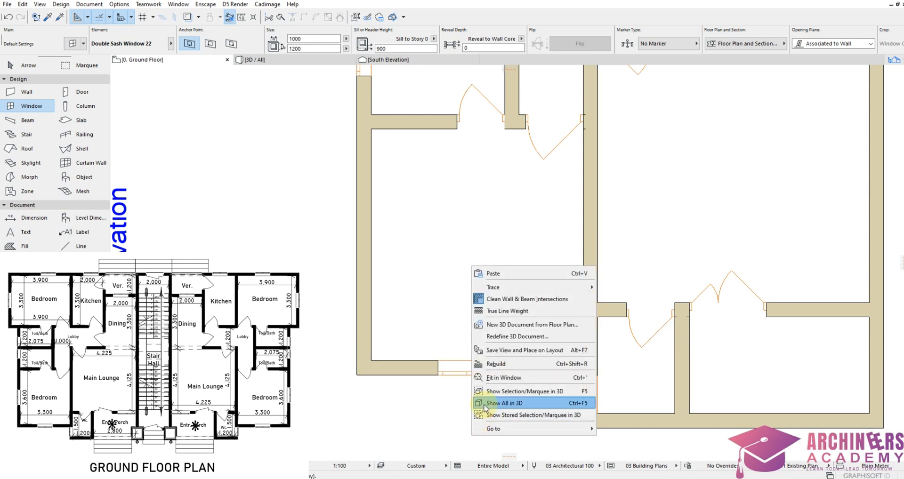
{"action": "left_click", "coordinate": [485, 404]}
{"action": "scroll", "coordinate": [519, 329], "scroll_direction": "up", "scroll_amount": 6}
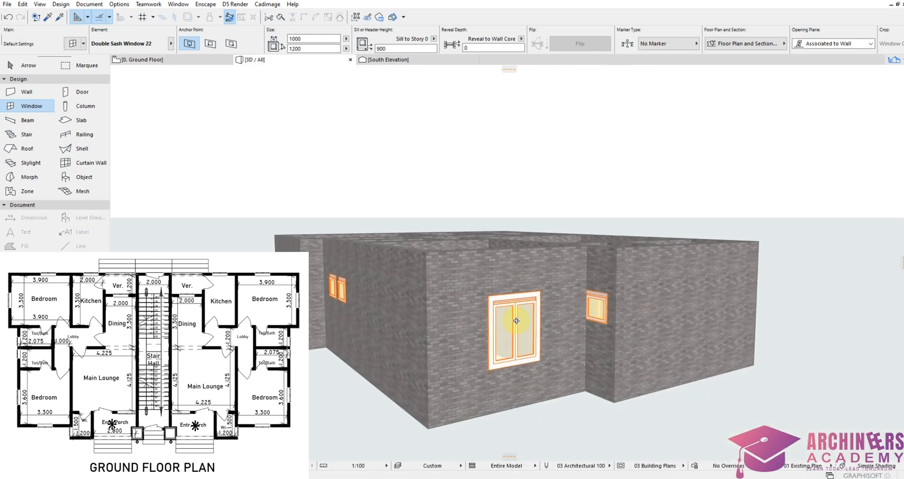
{"action": "scroll", "coordinate": [464, 313], "scroll_direction": "down", "scroll_amount": 2}
{"action": "key", "text": "F2"}
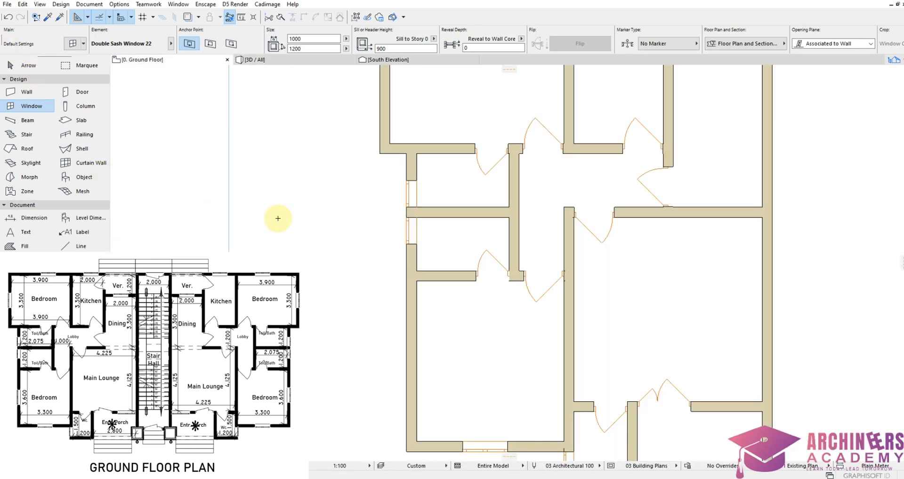
Step: Pick up the placed window's settings and insert a matching double sash window in the lower bedroom's west wall, facing outside
{"action": "scroll", "coordinate": [434, 232], "scroll_direction": "down", "scroll_amount": 3}
{"action": "scroll", "coordinate": [460, 338], "scroll_direction": "up", "scroll_amount": 3}
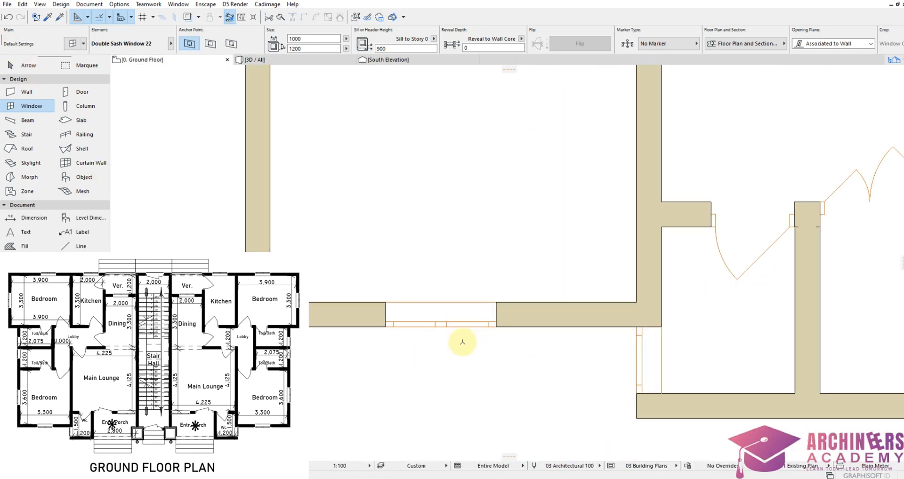
{"action": "scroll", "coordinate": [491, 305], "scroll_direction": "up", "scroll_amount": 2}
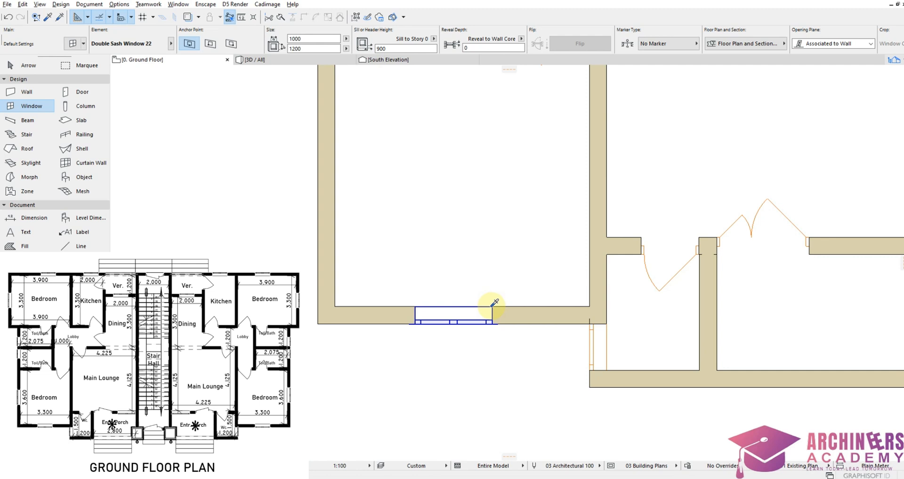
{"action": "left_click", "coordinate": [494, 305], "text": "alt"}
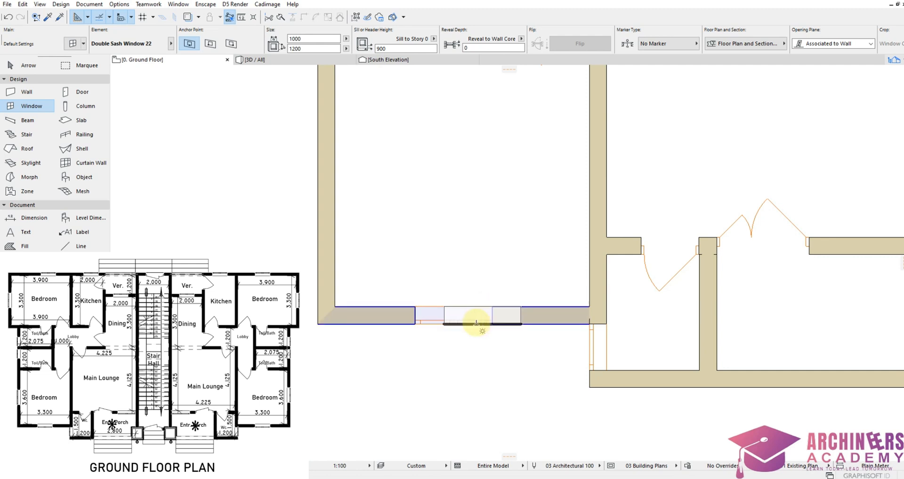
{"action": "scroll", "coordinate": [471, 262], "scroll_direction": "down", "scroll_amount": 4}
{"action": "scroll", "coordinate": [409, 297], "scroll_direction": "up", "scroll_amount": 4}
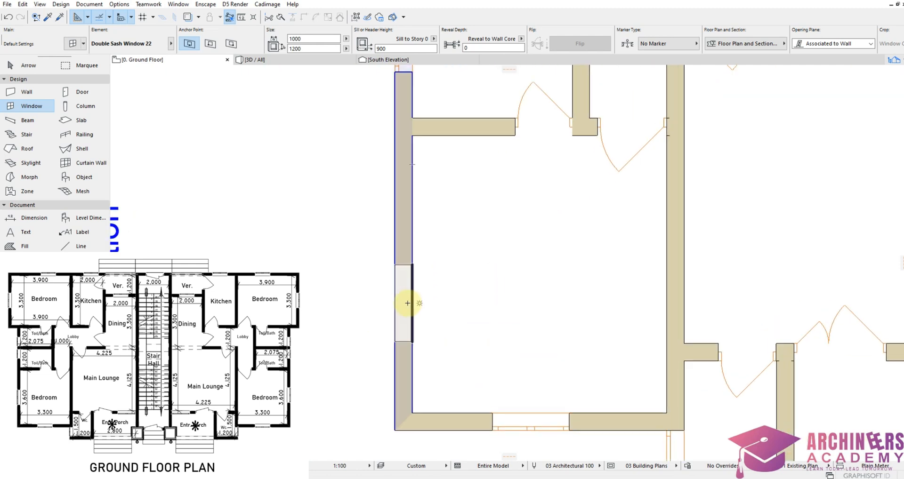
{"action": "left_click", "coordinate": [404, 285]}
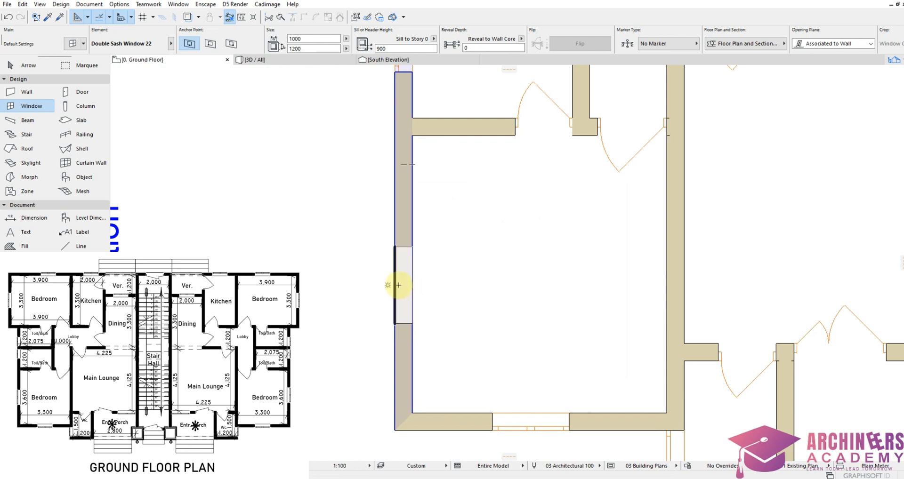
{"action": "left_click", "coordinate": [350, 283]}
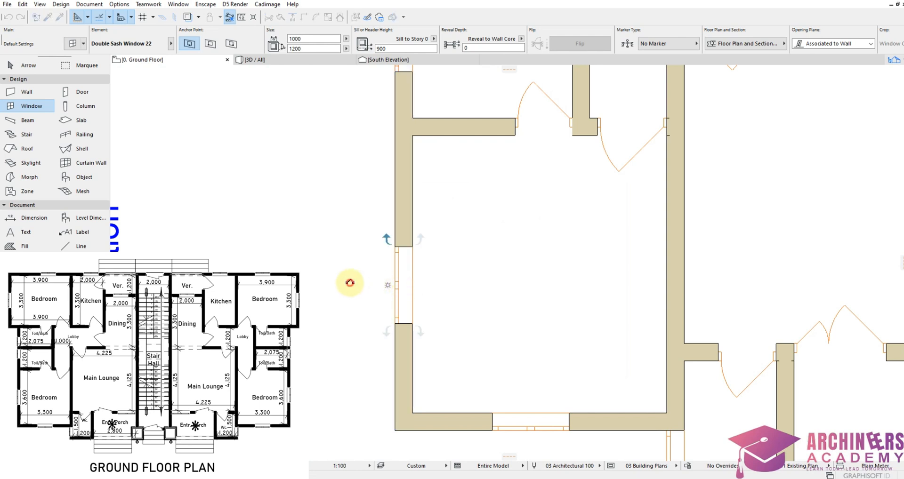
Step: Centre the lower bedroom's west window by moving it flush with the lower inner corner and 1300 mm back up the wall
{"action": "left_click", "coordinate": [412, 323], "text": "shift"}
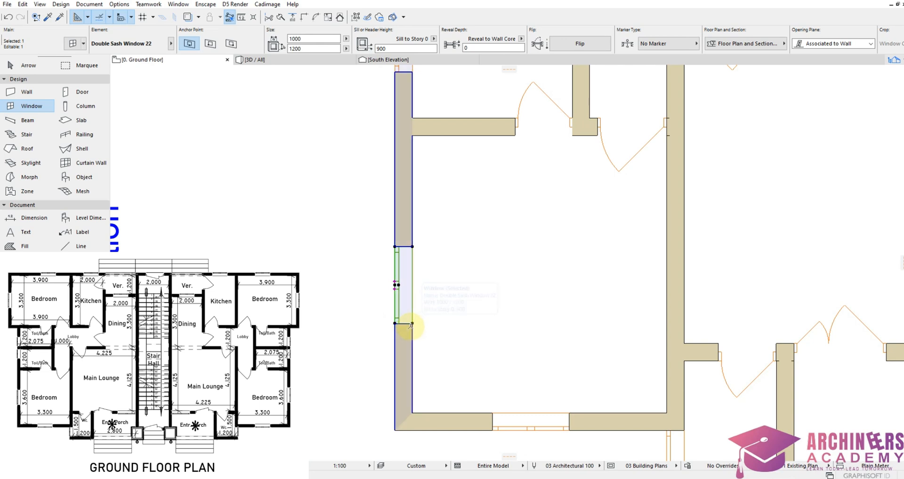
{"action": "key", "text": "ctrl+d"}
{"action": "left_click", "coordinate": [413, 324]}
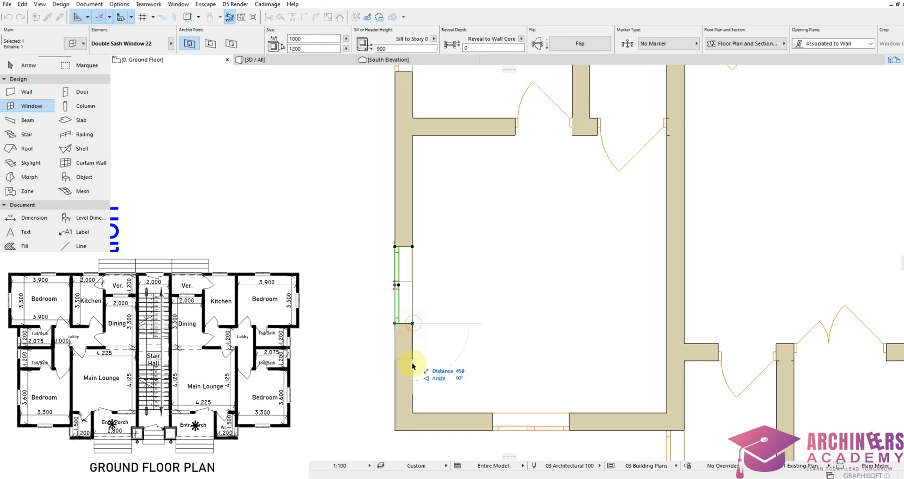
{"action": "left_click", "coordinate": [412, 415]}
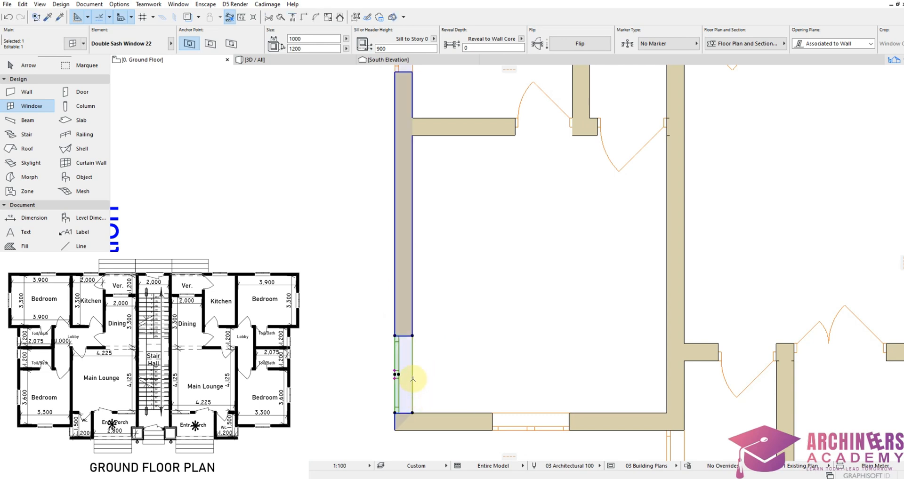
{"action": "left_click", "coordinate": [413, 336]}
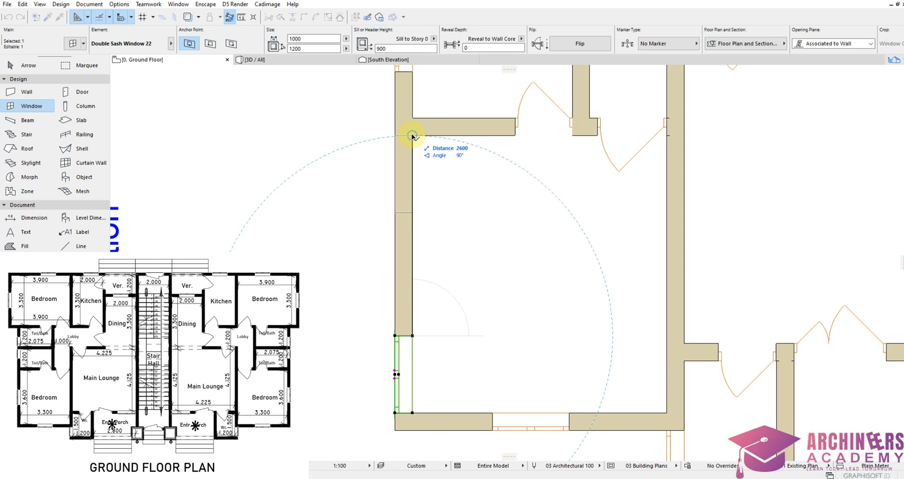
{"action": "type", "text": "13"}
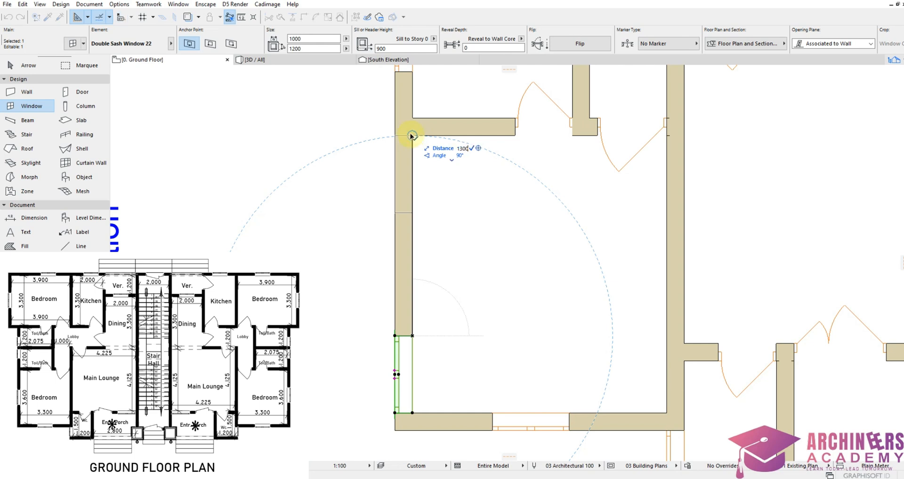
{"action": "key", "text": "Return"}
{"action": "left_click", "coordinate": [339, 322]}
Step: Place outward-facing 1000 x 1200 double sash windows in the upper bedroom's west and north walls
{"action": "scroll", "coordinate": [402, 378], "scroll_direction": "down", "scroll_amount": 3}
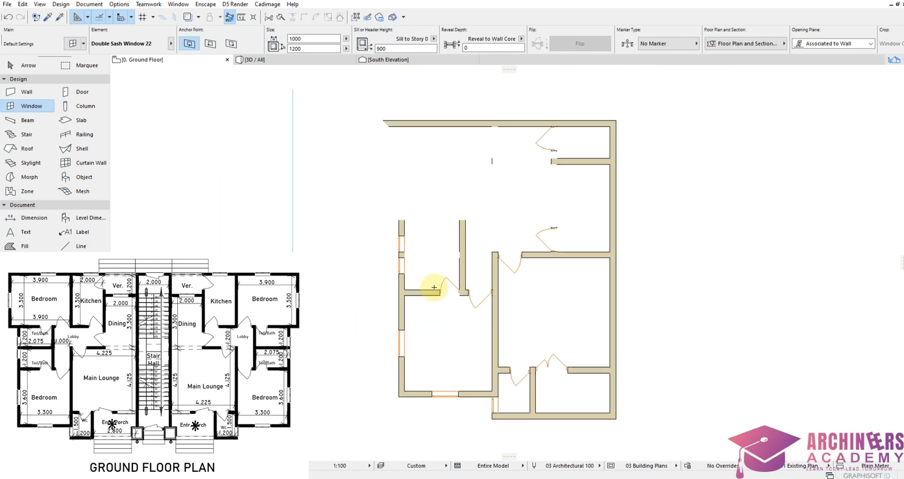
{"action": "scroll", "coordinate": [384, 177], "scroll_direction": "up", "scroll_amount": 3}
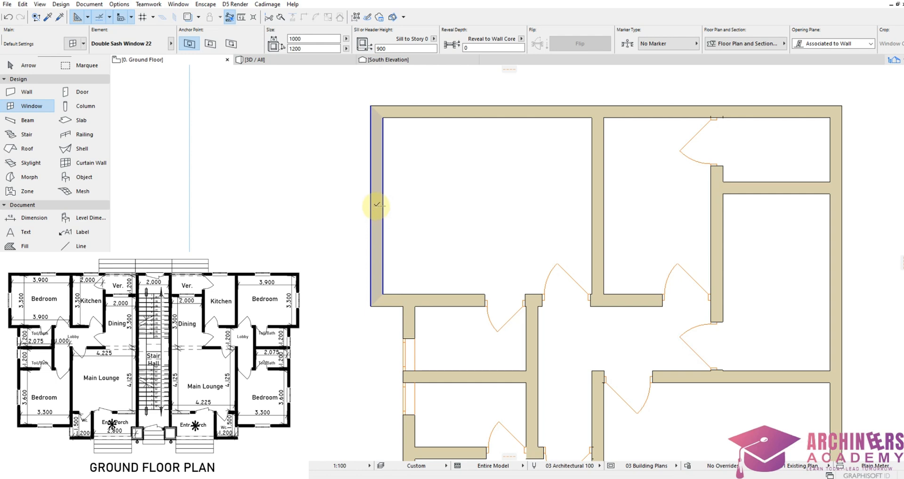
{"action": "left_click", "coordinate": [377, 206]}
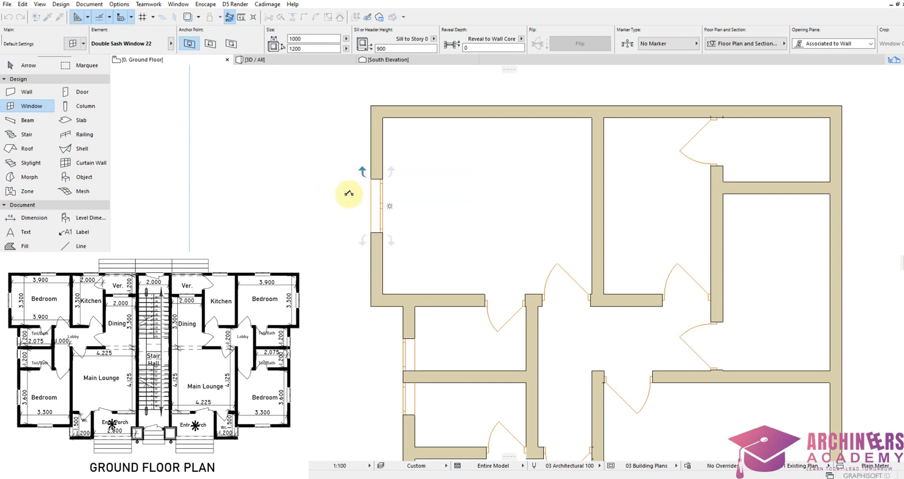
{"action": "left_click", "coordinate": [354, 208]}
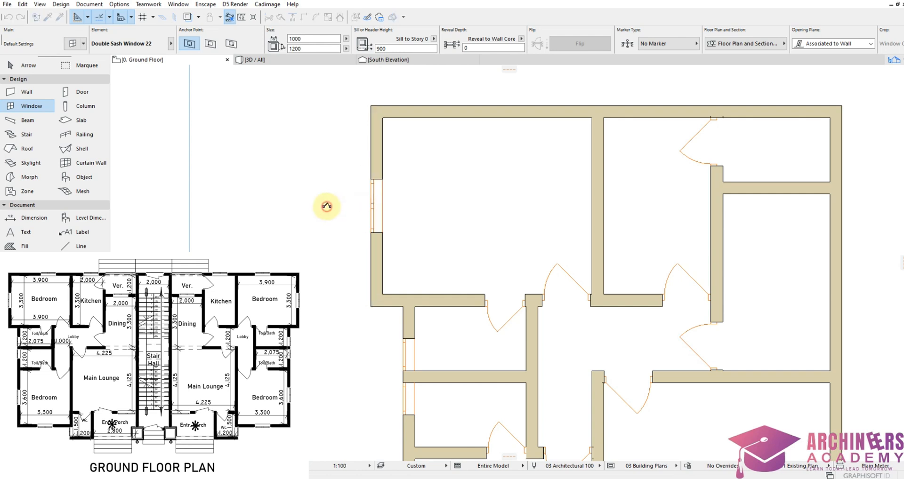
{"action": "left_click", "coordinate": [460, 112]}
{"action": "left_click", "coordinate": [462, 89]}
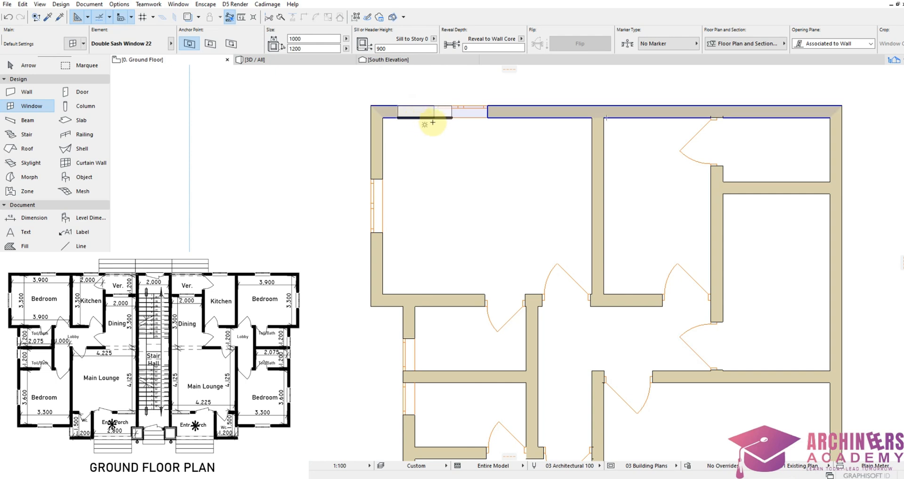
Step: Centre the upper bedroom's north window by moving it flush with the west inner corner and 1450 mm east along the wall
{"action": "left_click", "coordinate": [434, 118], "text": "shift"}
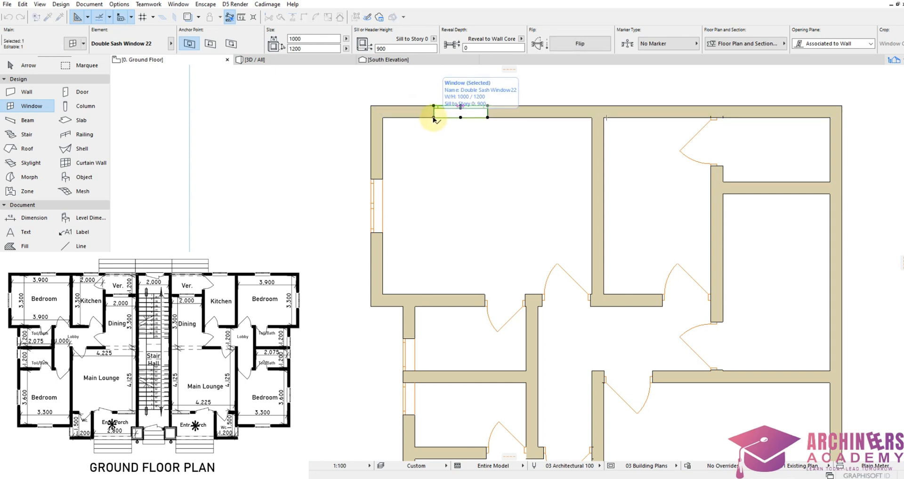
{"action": "left_click", "coordinate": [433, 117]}
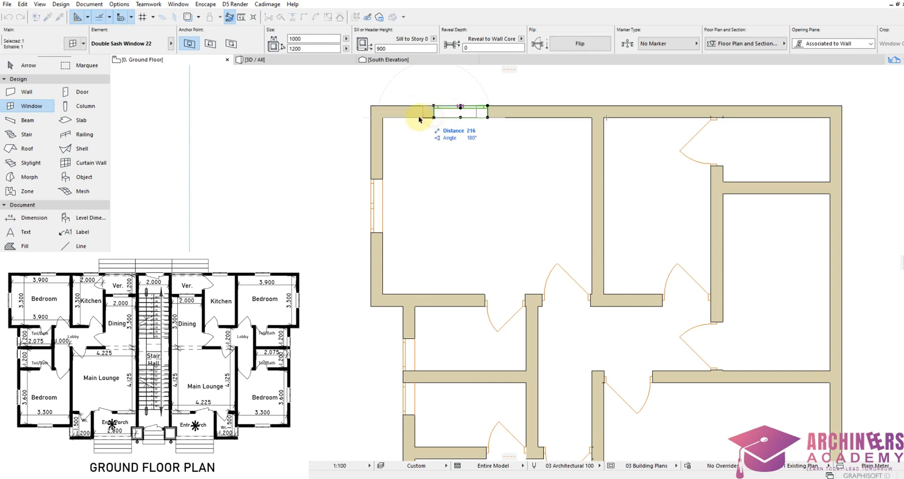
{"action": "left_click", "coordinate": [383, 119]}
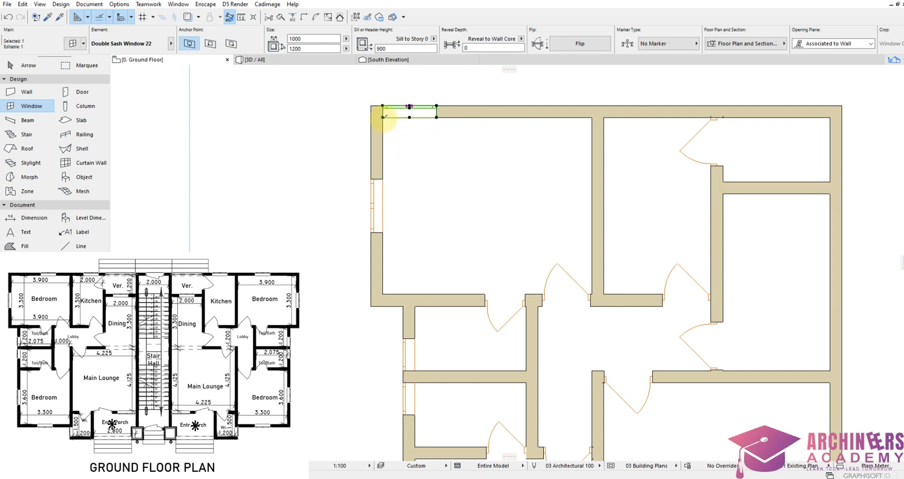
{"action": "left_click", "coordinate": [437, 118]}
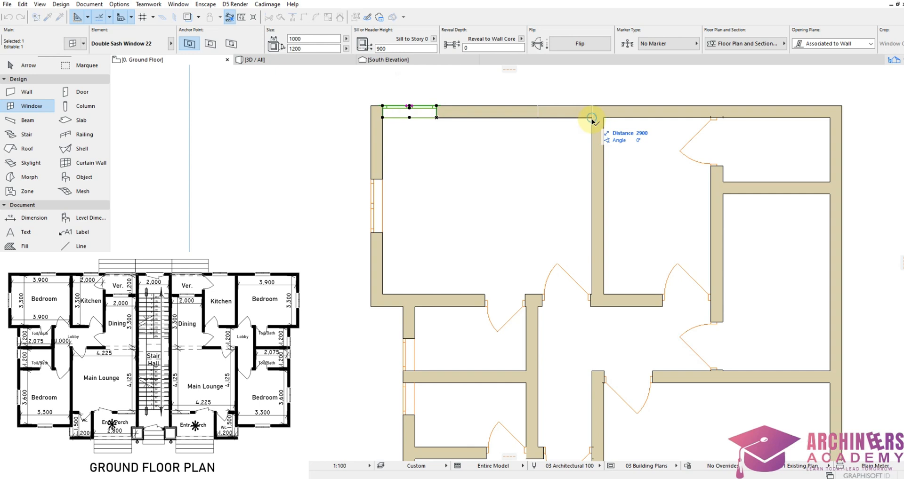
{"action": "type", "text": "1450"}
{"action": "key", "text": "Return"}
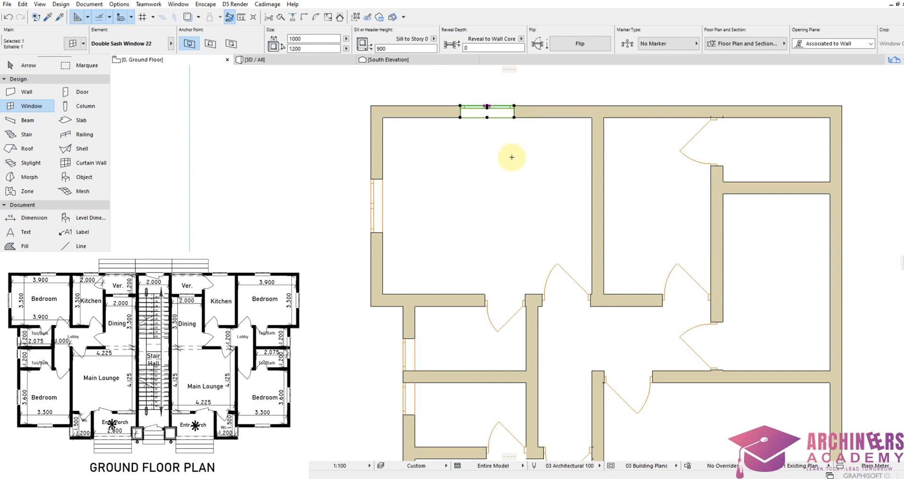
{"action": "key", "text": "Escape"}
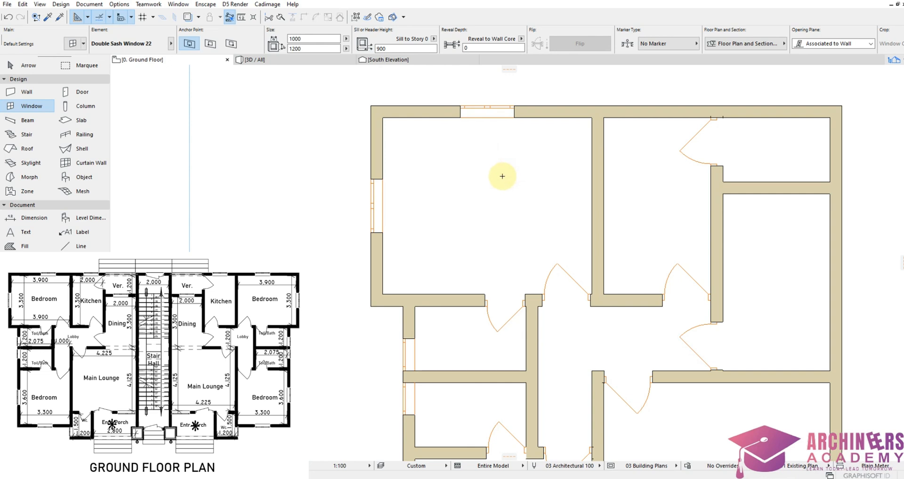
Step: Shorten the wall between the veranda and dining room to 2225 mm, ending its west end on the kitchen wall's centreline
{"action": "scroll", "coordinate": [692, 207], "scroll_direction": "down", "scroll_amount": 3}
{"action": "scroll", "coordinate": [642, 211], "scroll_direction": "up", "scroll_amount": 5}
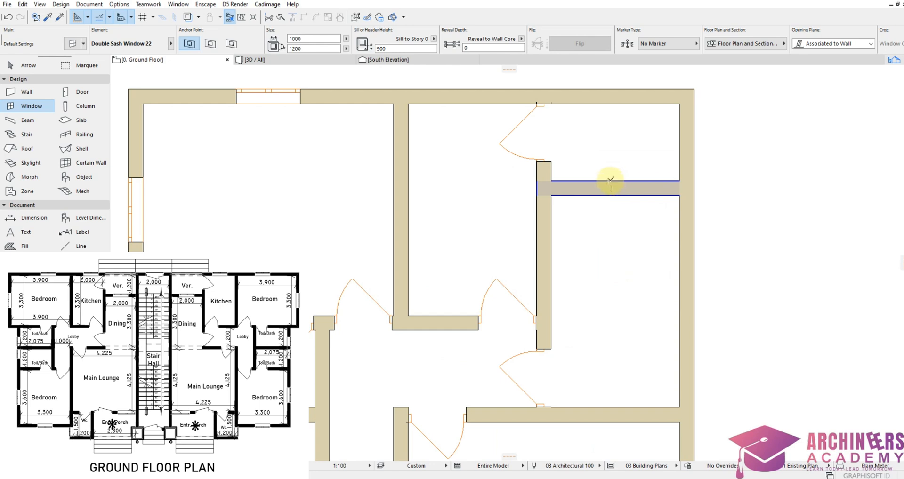
{"action": "scroll", "coordinate": [610, 180], "scroll_direction": "up", "scroll_amount": 2}
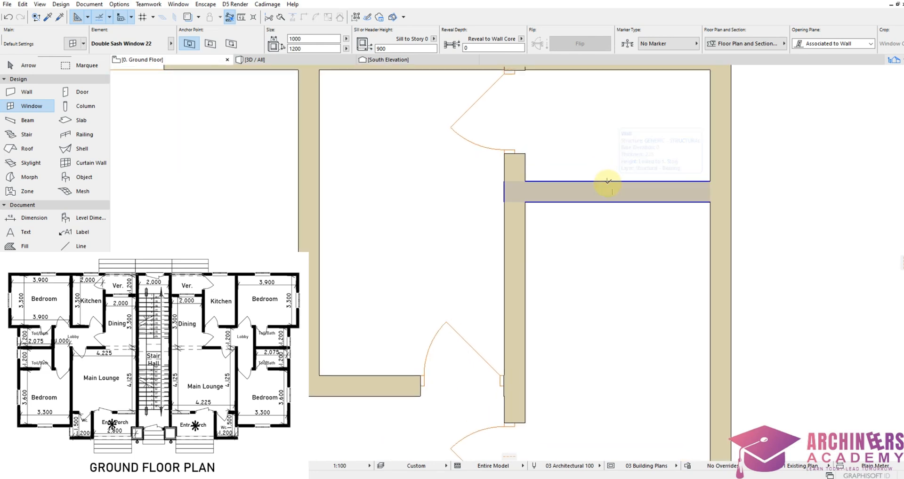
{"action": "left_click", "coordinate": [571, 181], "text": "shift"}
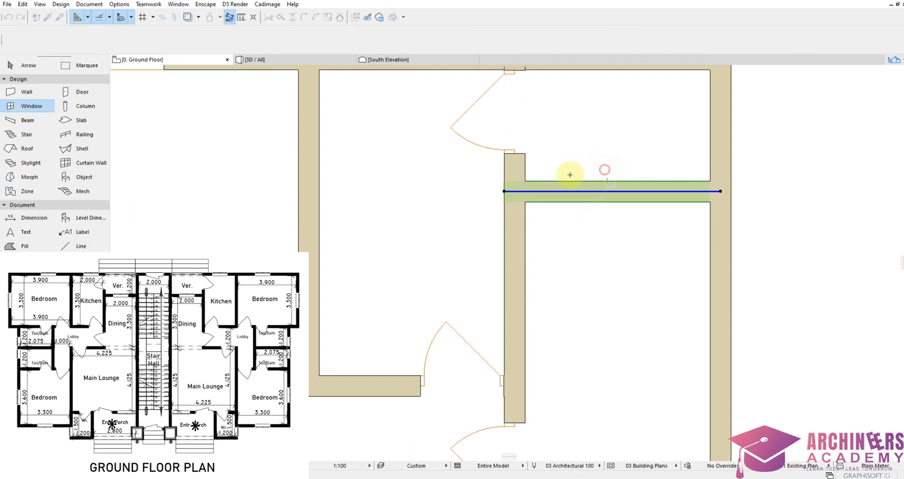
{"action": "left_click", "coordinate": [505, 191]}
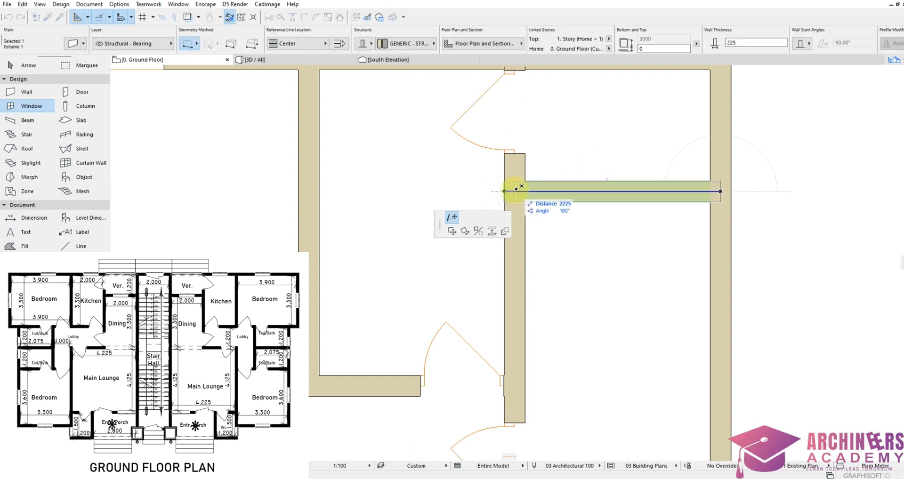
{"action": "left_click", "coordinate": [515, 191]}
{"action": "key", "text": "Escape"}
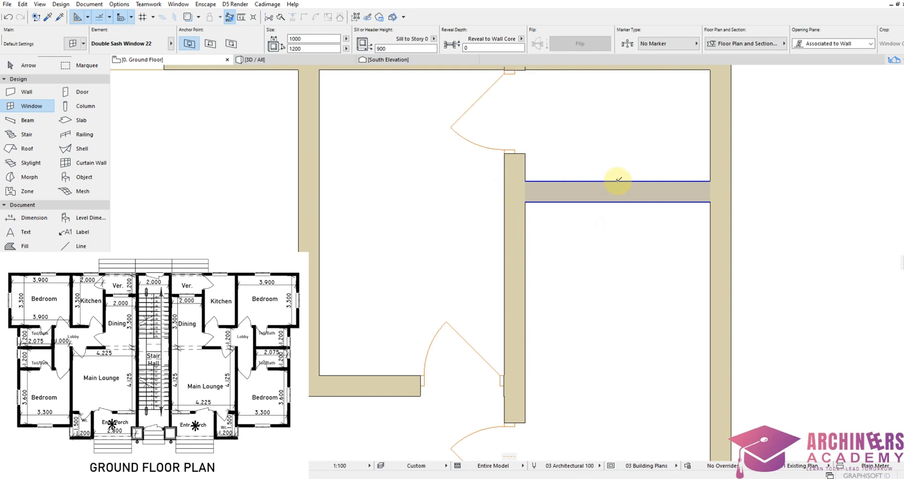
Step: Place outward-facing 1000 x 1200 double sash windows in the dining room's veranda wall and the main lounge's entry porch wall
{"action": "left_click", "coordinate": [618, 181]}
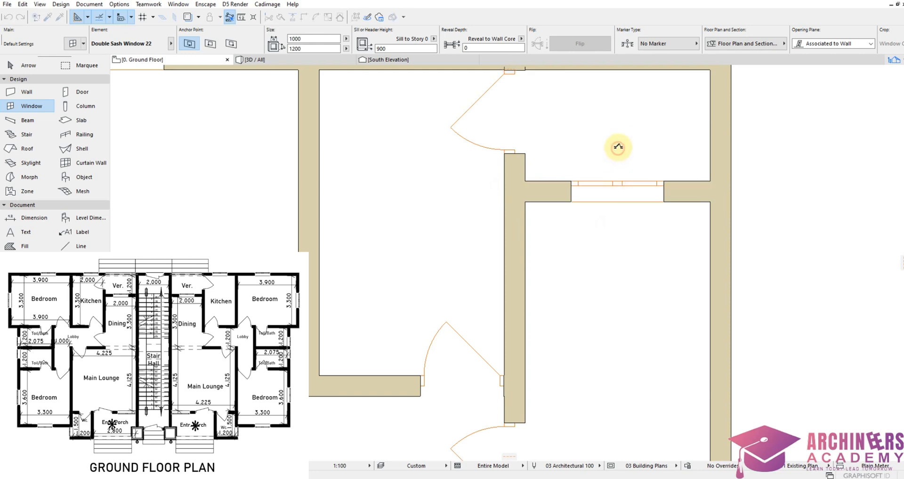
{"action": "scroll", "coordinate": [618, 147], "scroll_direction": "down", "scroll_amount": 10}
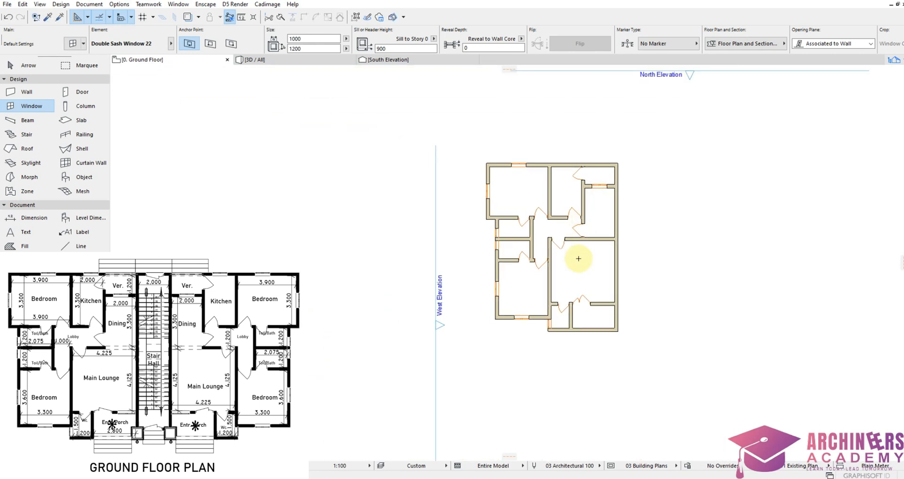
{"action": "scroll", "coordinate": [589, 249], "scroll_direction": "up", "scroll_amount": 10}
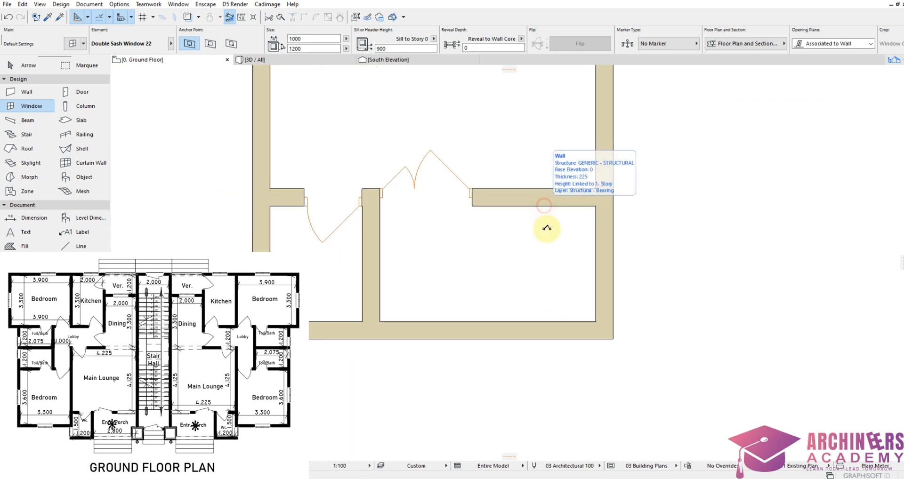
{"action": "scroll", "coordinate": [586, 210], "scroll_direction": "up", "scroll_amount": 3}
Step: Centre the porch window between door and wall by moving it flush with the east inner corner and 300 mm back west
{"action": "left_click", "coordinate": [570, 190]}
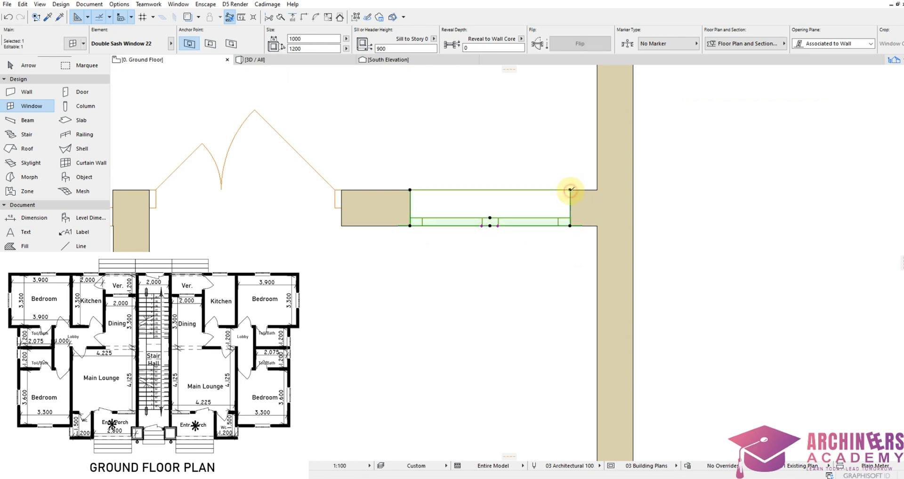
{"action": "key", "text": "ctrl+d"}
{"action": "left_click", "coordinate": [570, 190]}
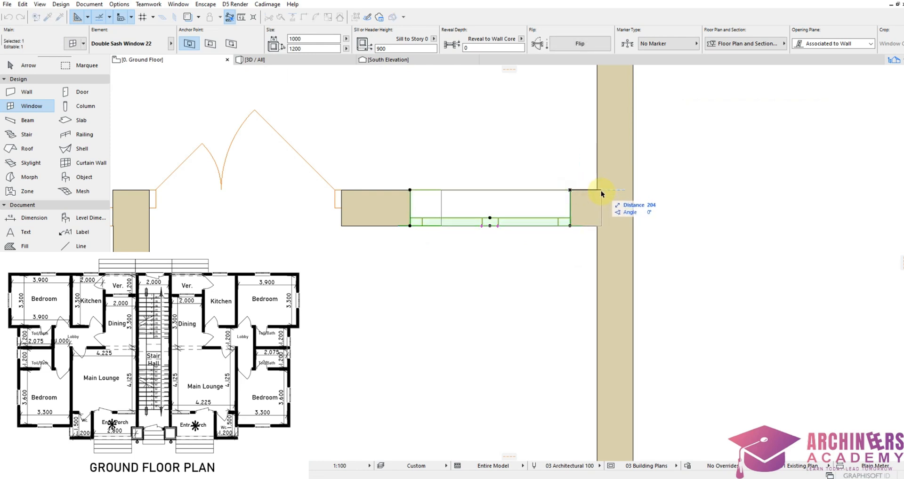
{"action": "left_click", "coordinate": [598, 190]}
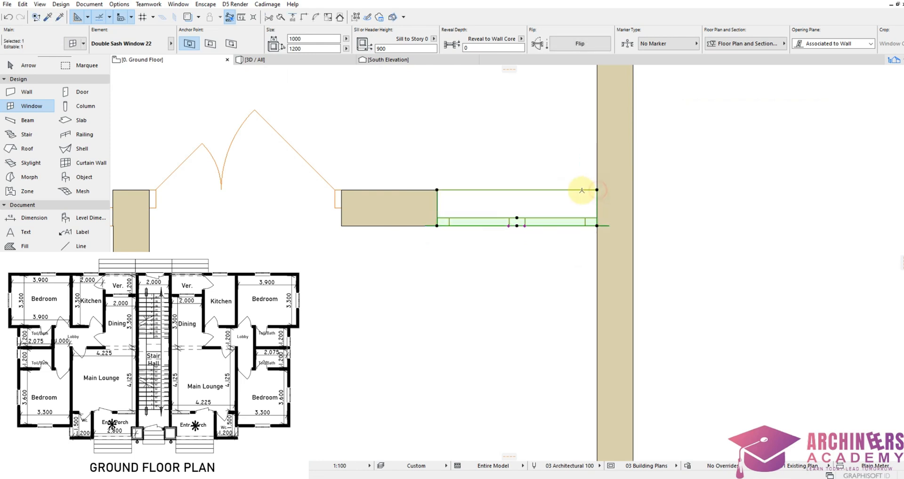
{"action": "left_click", "coordinate": [437, 191]}
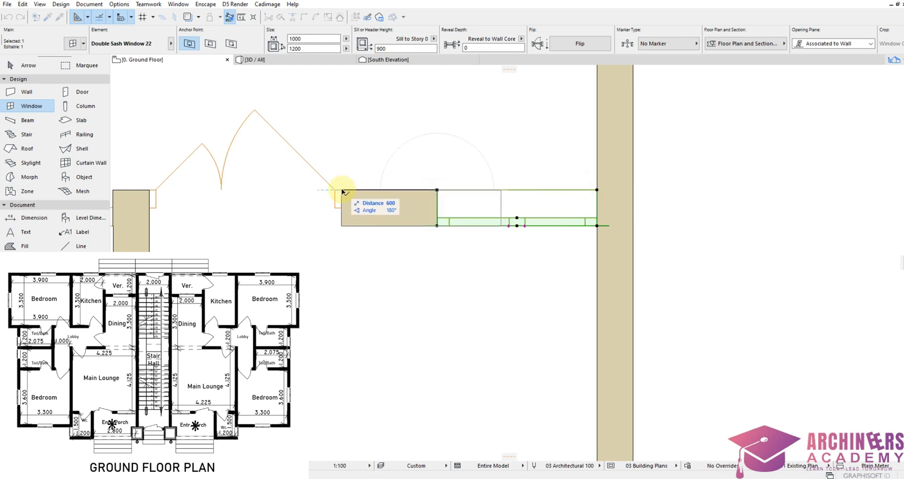
{"action": "type", "text": "3"}
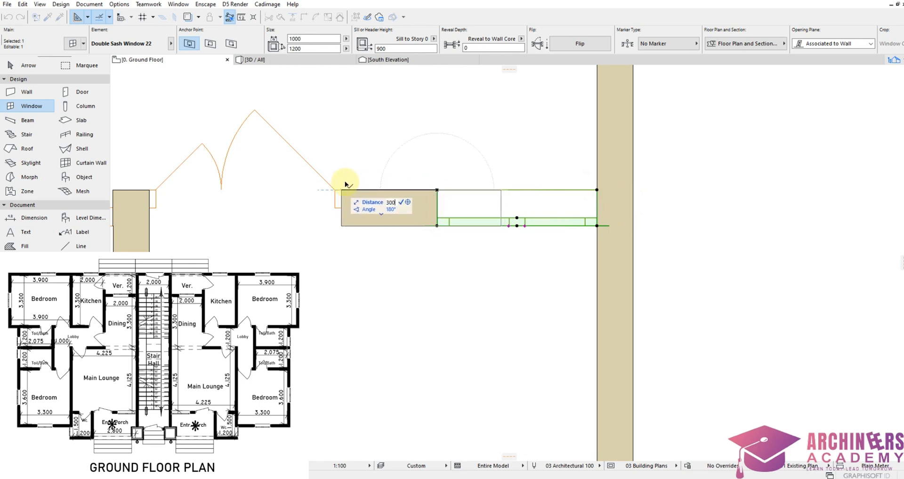
{"action": "key", "text": "Return"}
Step: Place an outward-facing 1000 x 1200 double sash window in the kitchen's north wall
{"action": "scroll", "coordinate": [541, 192], "scroll_direction": "down", "scroll_amount": 3}
{"action": "scroll", "coordinate": [484, 248], "scroll_direction": "up", "scroll_amount": 2}
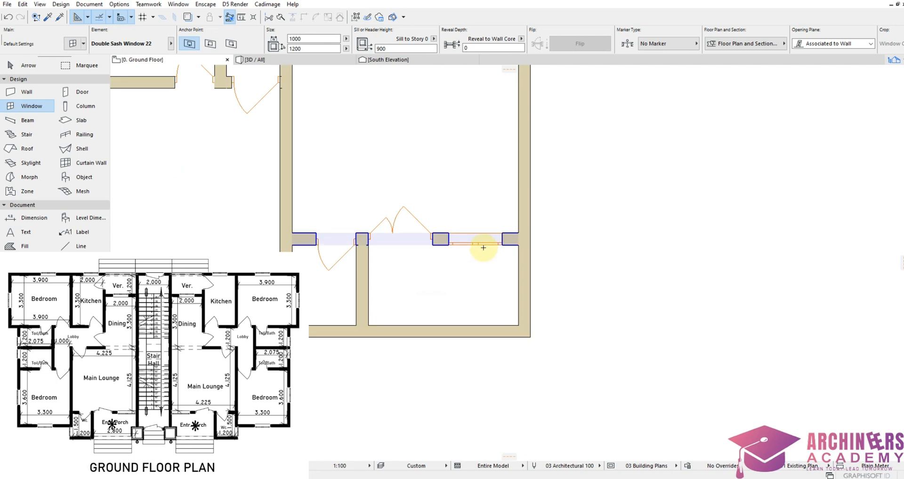
{"action": "scroll", "coordinate": [484, 248], "scroll_direction": "down", "scroll_amount": 6}
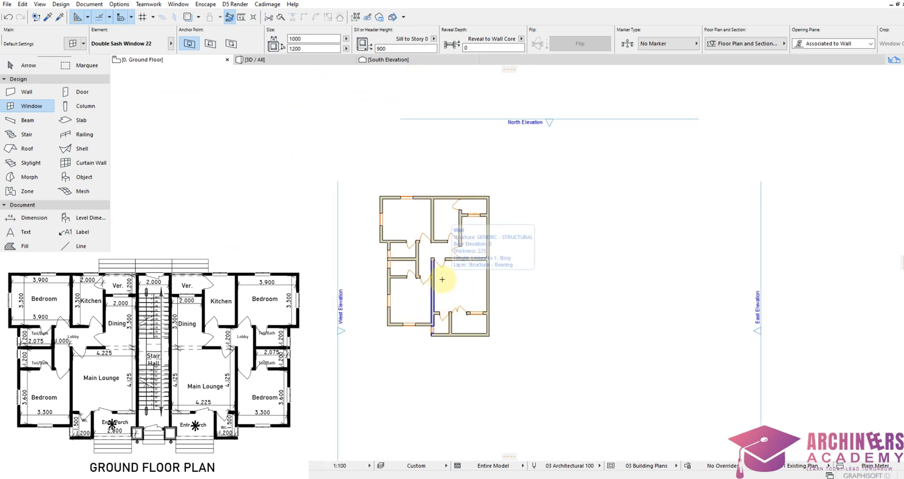
{"action": "scroll", "coordinate": [443, 188], "scroll_direction": "up", "scroll_amount": 4}
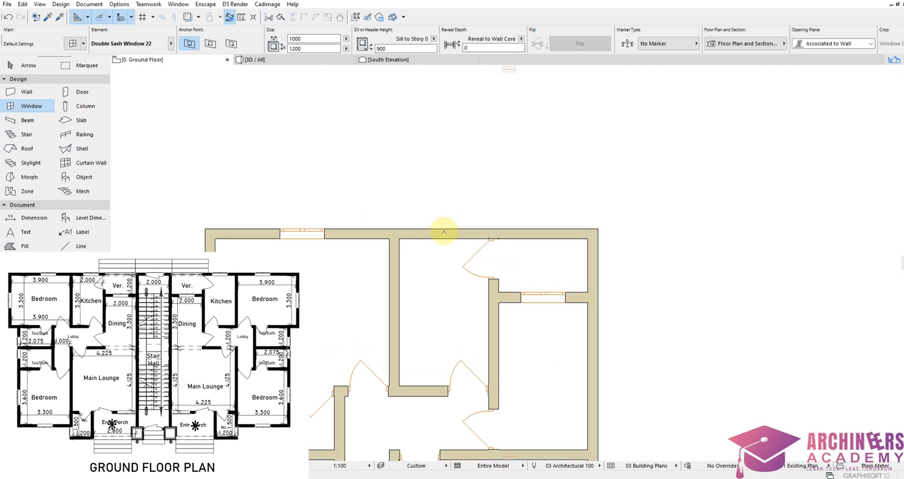
{"action": "scroll", "coordinate": [440, 213], "scroll_direction": "up", "scroll_amount": 5}
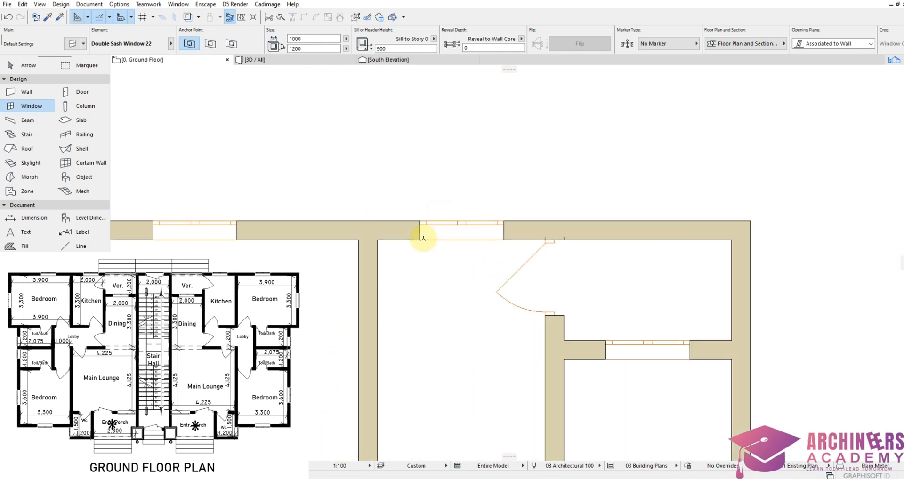
Step: Centre the kitchen's north window by moving it flush with the west inner corner and 500 mm east along the wall
{"action": "left_click", "coordinate": [418, 242]}
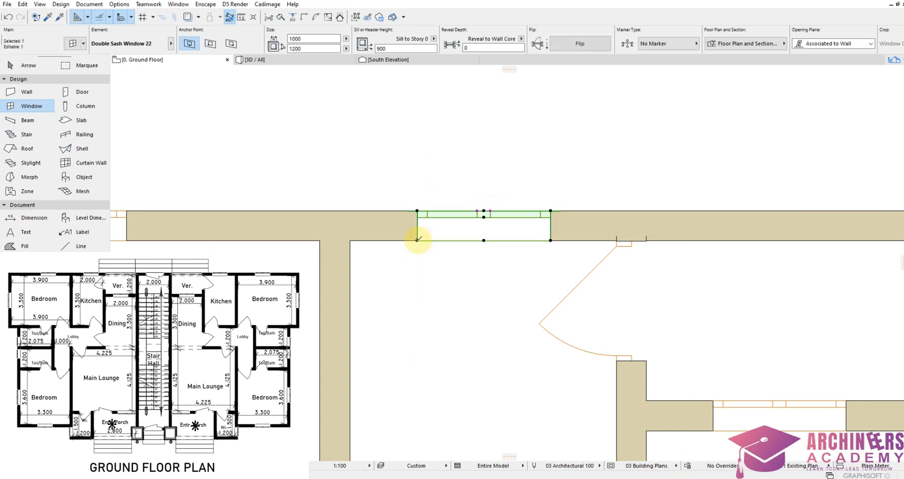
{"action": "left_click_drag", "start_coordinate": [416, 242], "coordinate": [350, 240]}
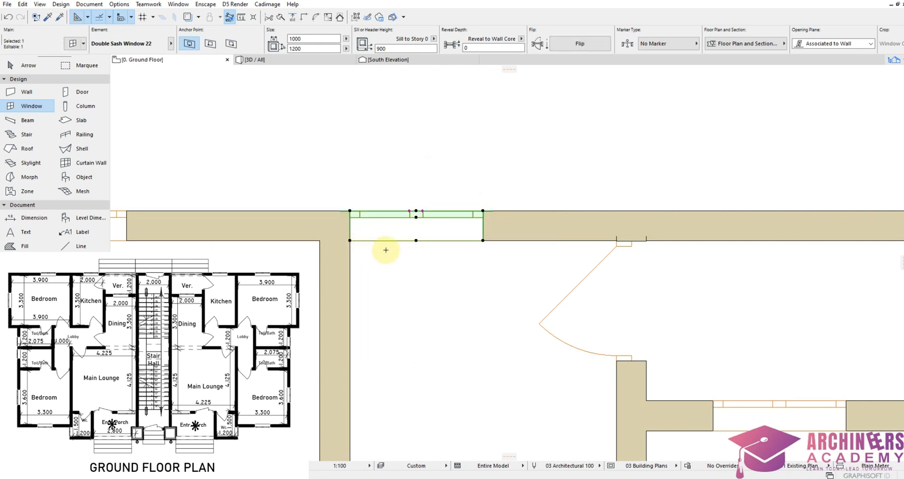
{"action": "left_click_drag", "start_coordinate": [483, 241], "coordinate": [617, 242]}
{"action": "type", "text": "5"}
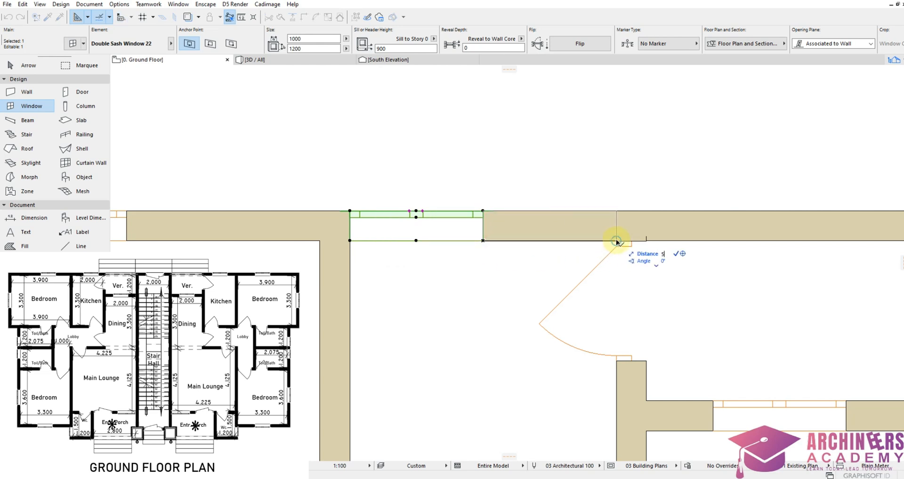
{"action": "type", "text": "0"}
{"action": "key", "text": "Return"}
{"action": "key", "text": "Escape"}
{"action": "scroll", "coordinate": [518, 231], "scroll_direction": "down", "scroll_amount": 3}
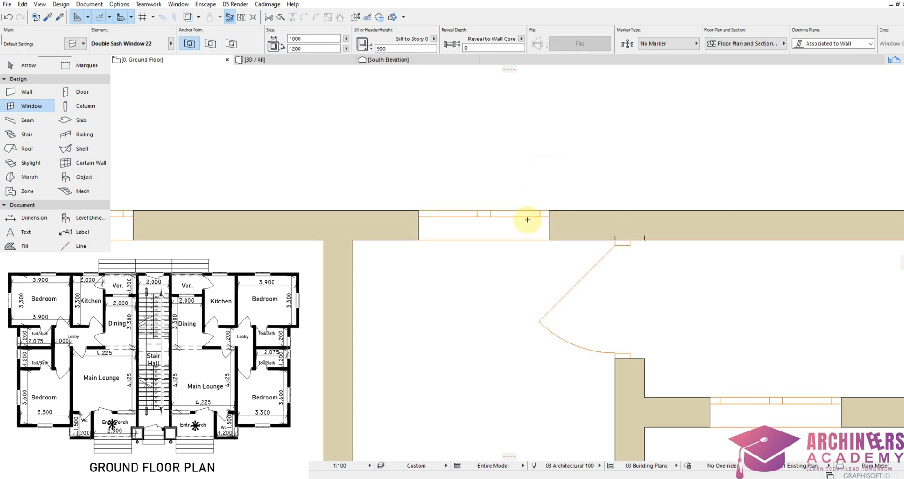
{"action": "scroll", "coordinate": [518, 231], "scroll_direction": "down", "scroll_amount": 5}
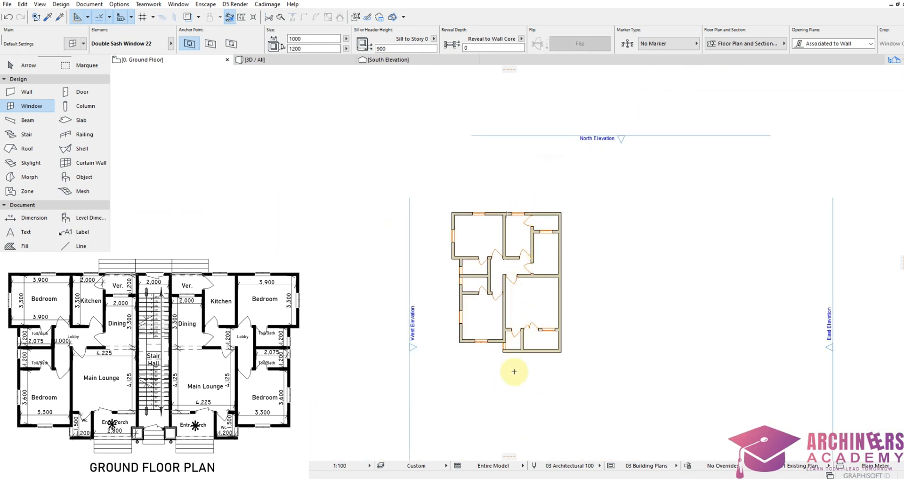
{"action": "scroll", "coordinate": [515, 369], "scroll_direction": "up", "scroll_amount": 2}
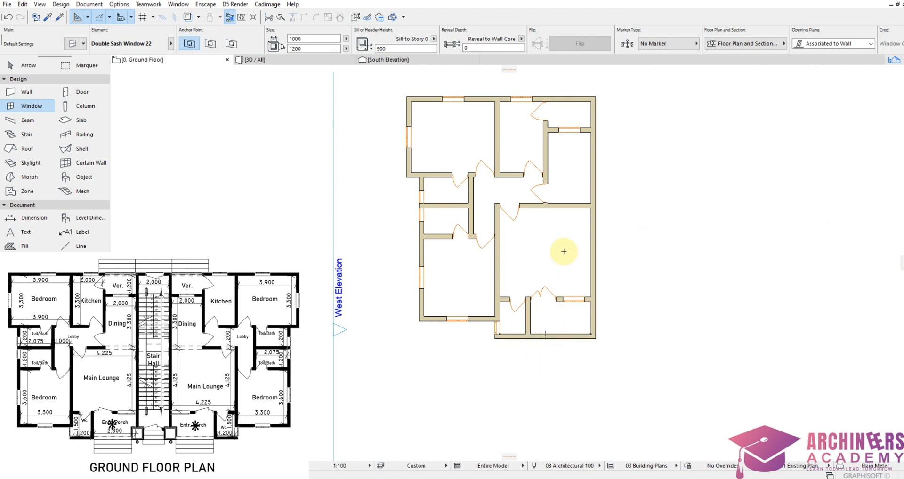
{"action": "scroll", "coordinate": [560, 263], "scroll_direction": "down", "scroll_amount": 2}
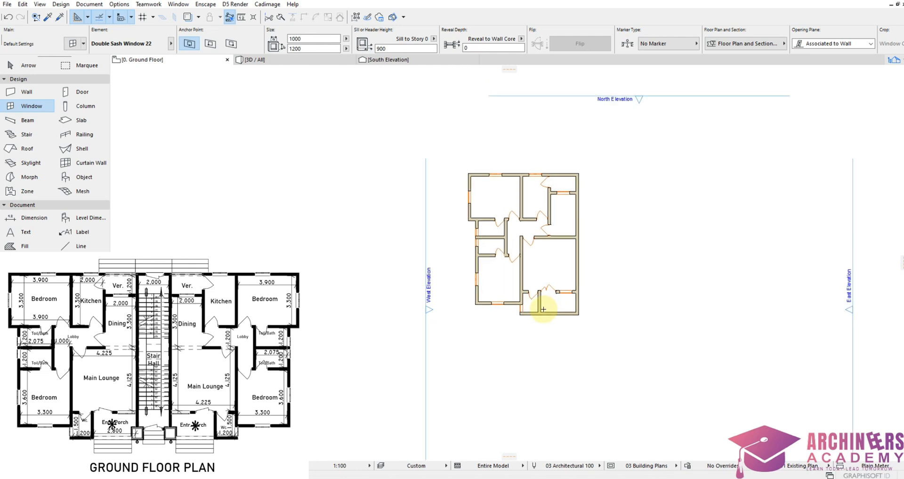
{"action": "scroll", "coordinate": [555, 196], "scroll_direction": "up", "scroll_amount": 2}
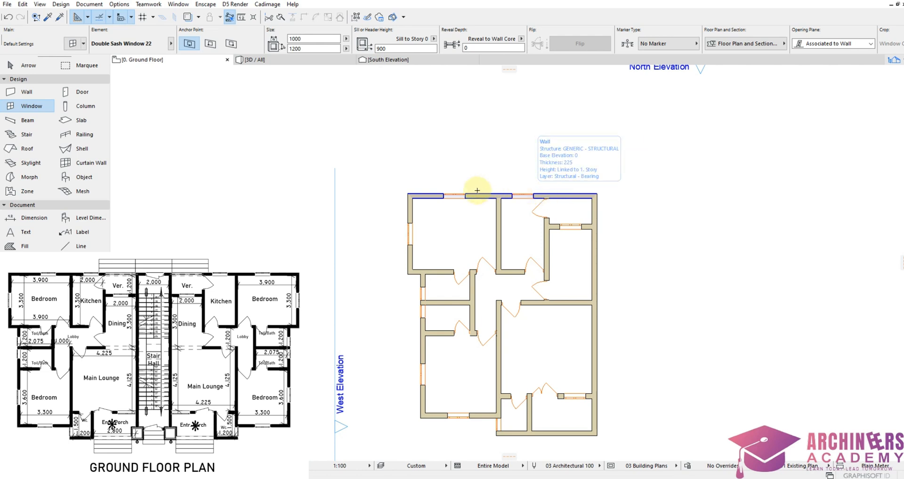
Step: Choose Rectangular Window Opening 22 from the Empty Window Openings 22 library folder as the default window type
{"action": "double_click", "coordinate": [35, 107]}
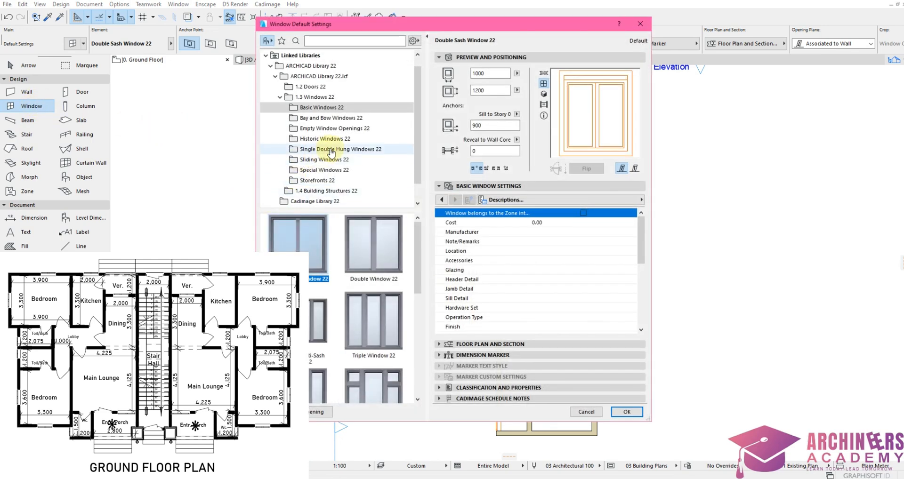
{"action": "left_click", "coordinate": [334, 128]}
{"action": "scroll", "coordinate": [339, 290], "scroll_direction": "down", "scroll_amount": 2}
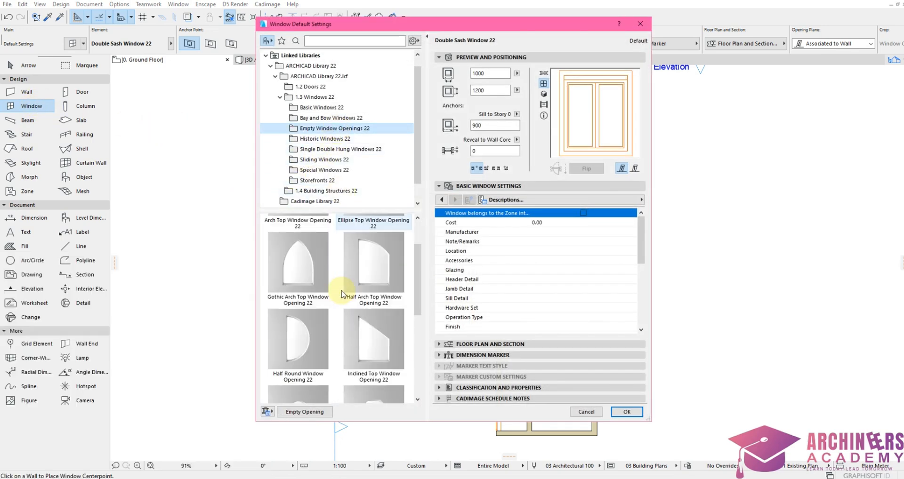
{"action": "scroll", "coordinate": [342, 295], "scroll_direction": "down", "scroll_amount": 4}
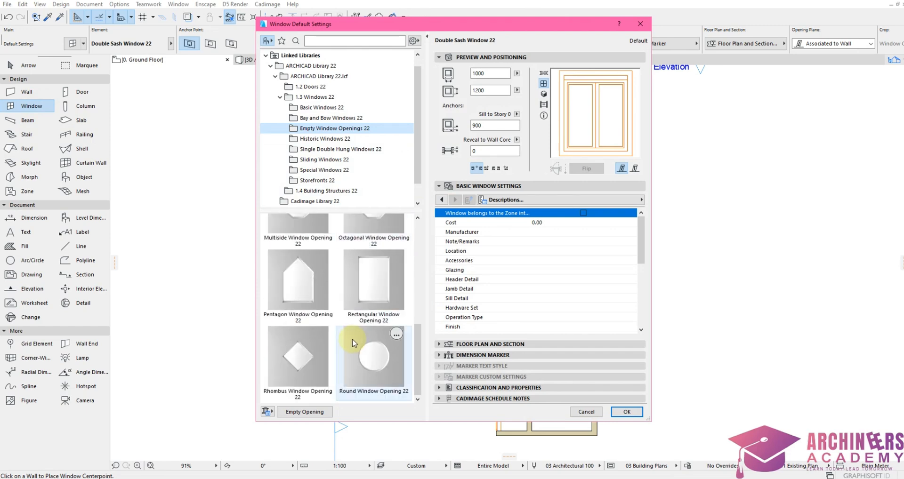
{"action": "scroll", "coordinate": [355, 343], "scroll_direction": "up", "scroll_amount": 5}
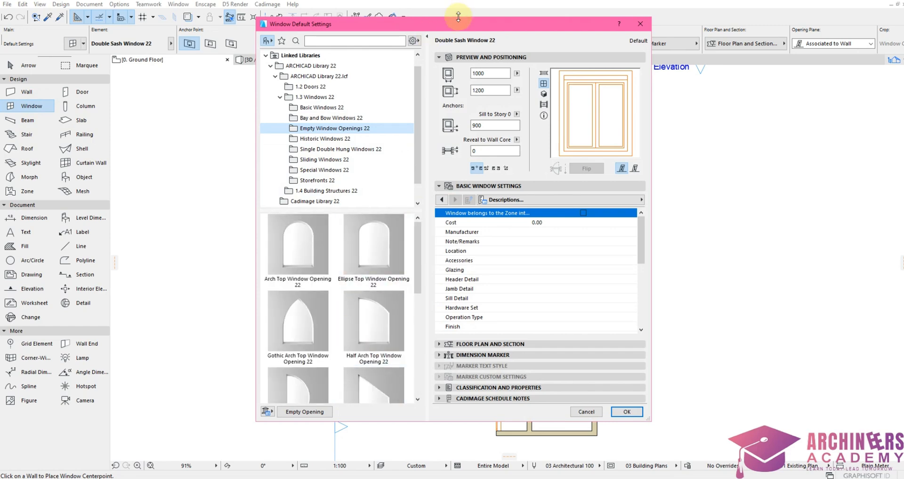
{"action": "left_click_drag", "start_coordinate": [459, 25], "coordinate": [819, 43]}
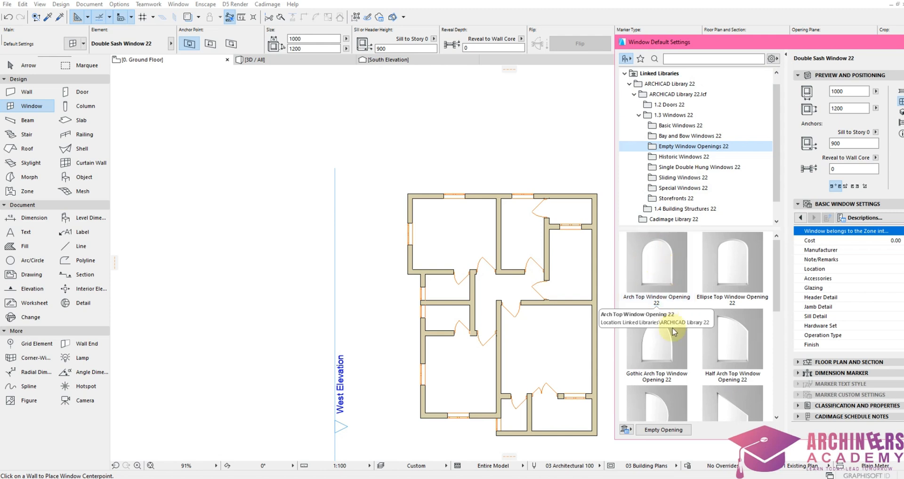
{"action": "scroll", "coordinate": [675, 349], "scroll_direction": "down", "scroll_amount": 1}
{"action": "scroll", "coordinate": [675, 348], "scroll_direction": "down", "scroll_amount": 3}
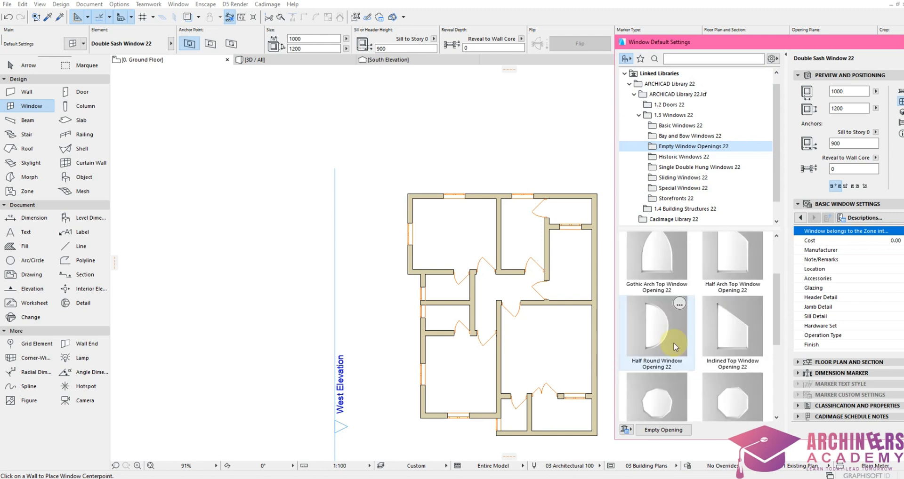
{"action": "scroll", "coordinate": [676, 330], "scroll_direction": "down", "scroll_amount": 5}
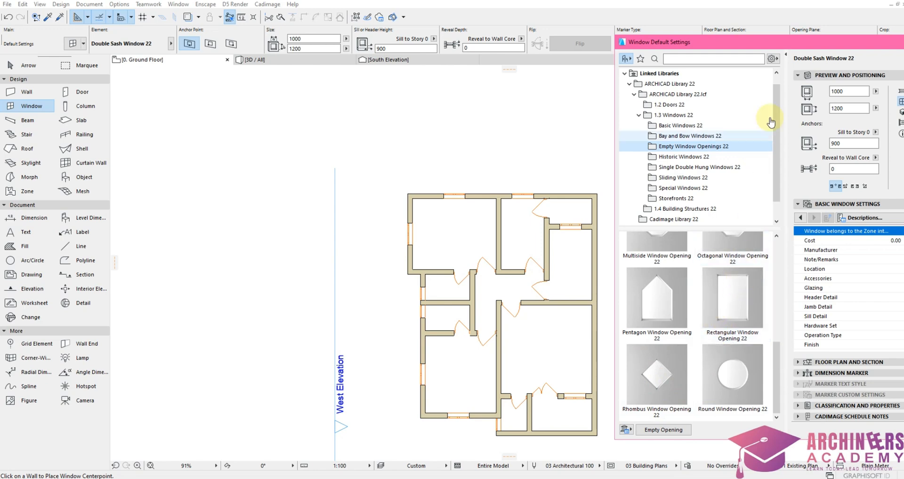
{"action": "left_click_drag", "start_coordinate": [801, 42], "coordinate": [213, 60]}
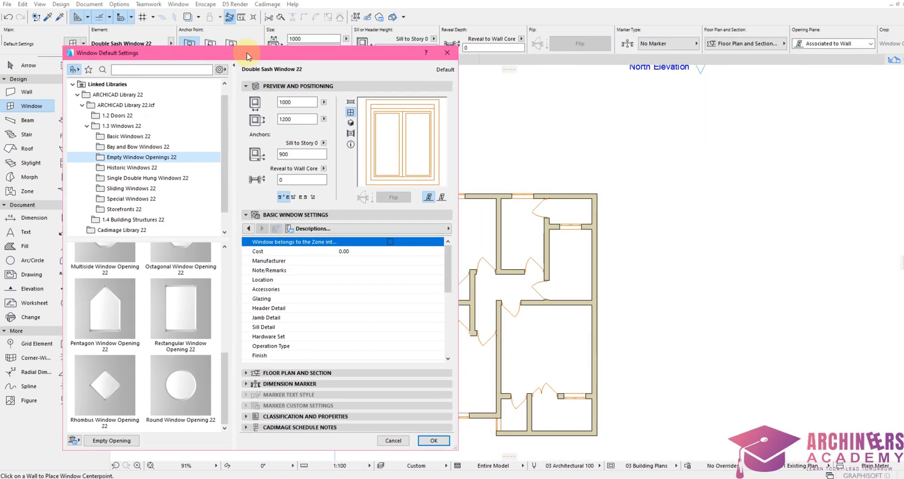
{"action": "left_click", "coordinate": [175, 312]}
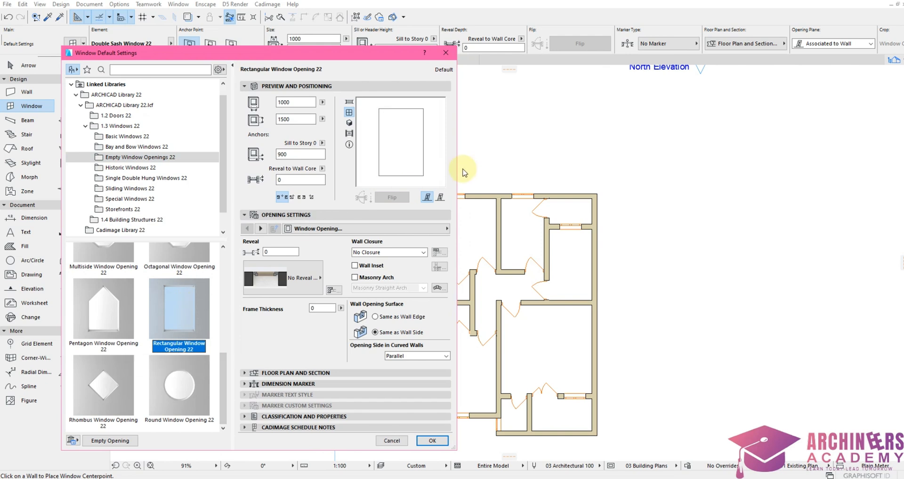
Step: Set the default rectangular window opening's height to 2100 and its sill height to 0
{"action": "double_click", "coordinate": [298, 119]}
{"action": "type", "text": "21"}
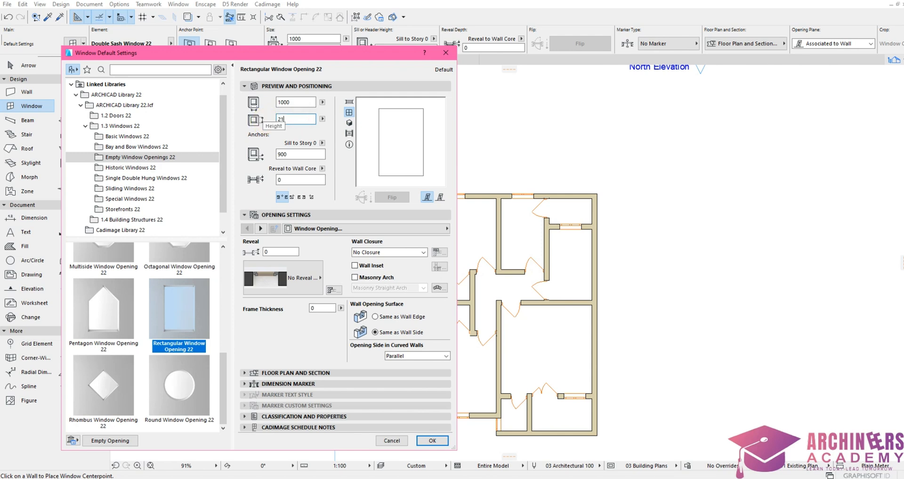
{"action": "key", "text": "Tab"}
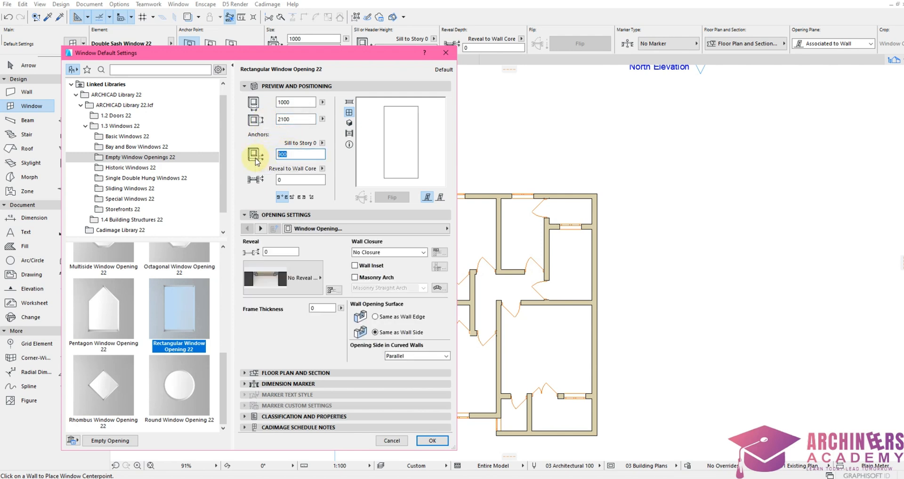
{"action": "type", "text": "0"}
{"action": "left_click", "coordinate": [433, 442]}
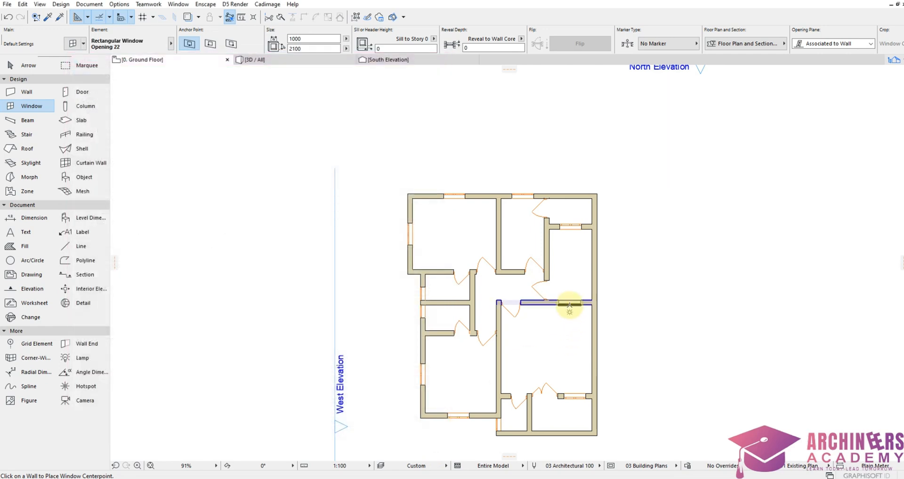
Step: Place the rectangular opening in the wall between dining and main lounge and stretch both ends to span the full dining width
{"action": "scroll", "coordinate": [575, 228], "scroll_direction": "up", "scroll_amount": 6}
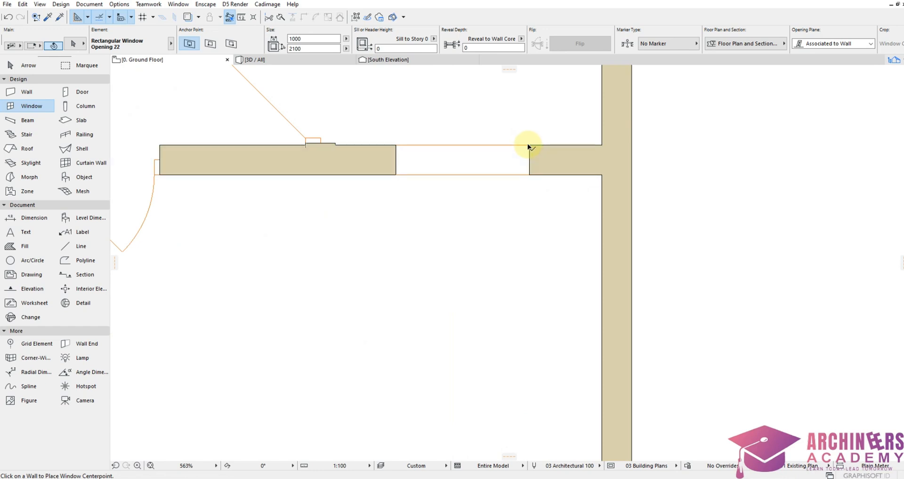
{"action": "left_click", "coordinate": [530, 145], "text": "shift"}
{"action": "left_click", "coordinate": [530, 146]}
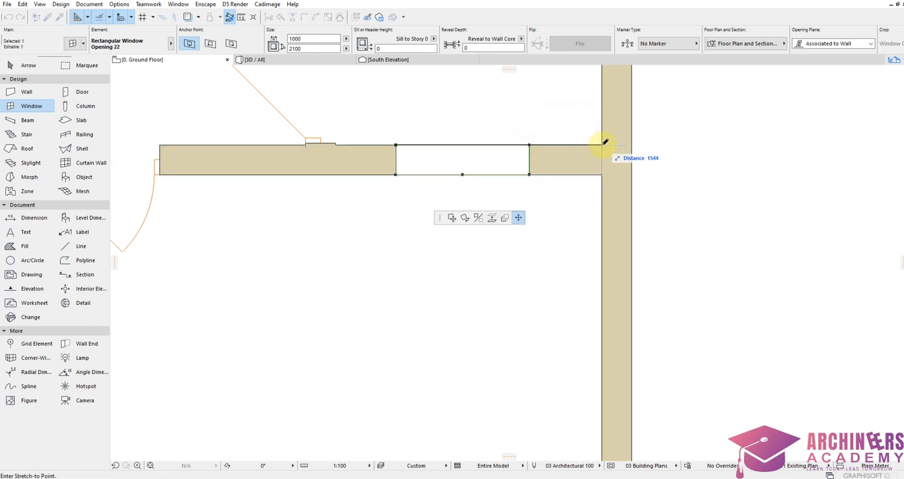
{"action": "left_click", "coordinate": [602, 145]}
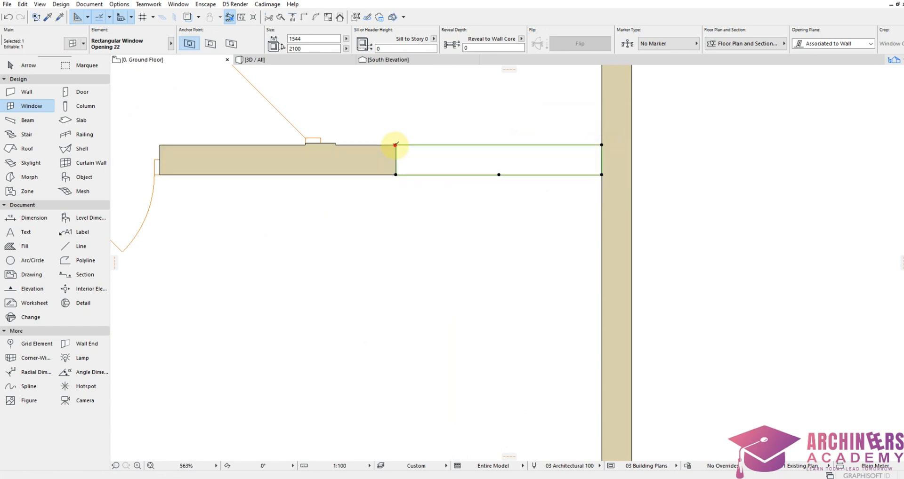
{"action": "left_click", "coordinate": [396, 145]}
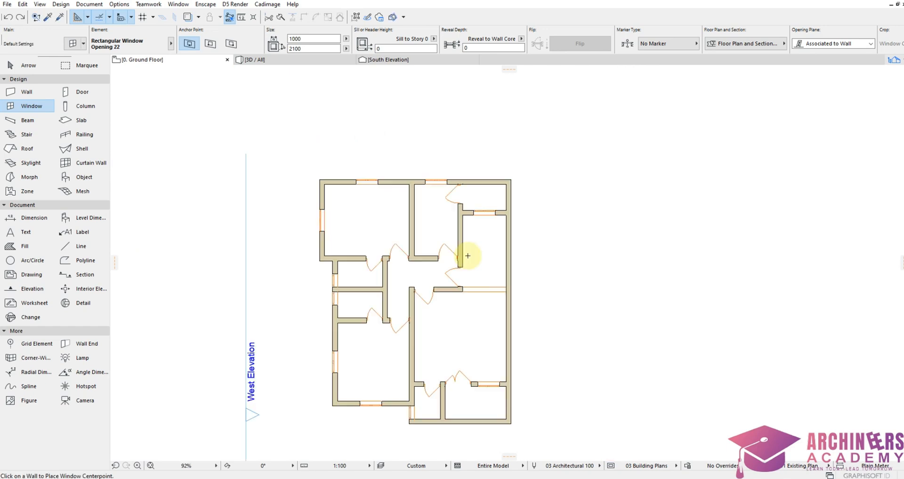
Step: Copy the dining opening's 2000 x 2100 settings, place one in the veranda's north wall and move it flush with the east wall's inner face
{"action": "scroll", "coordinate": [464, 288], "scroll_direction": "up", "scroll_amount": 3}
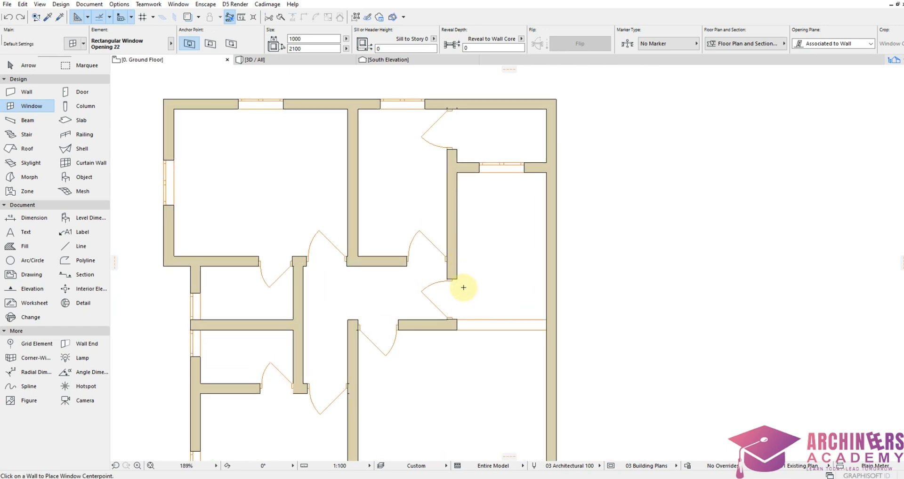
{"action": "left_click", "coordinate": [459, 331], "text": "alt"}
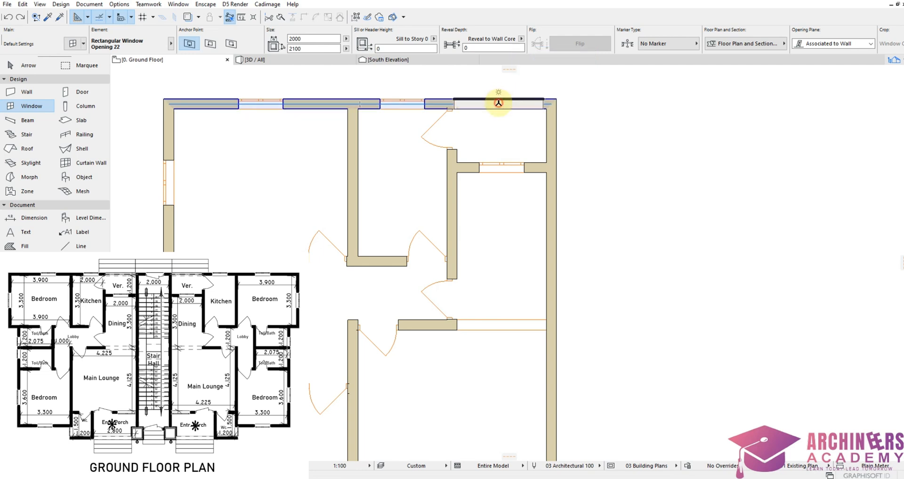
{"action": "scroll", "coordinate": [521, 93], "scroll_direction": "up", "scroll_amount": 3}
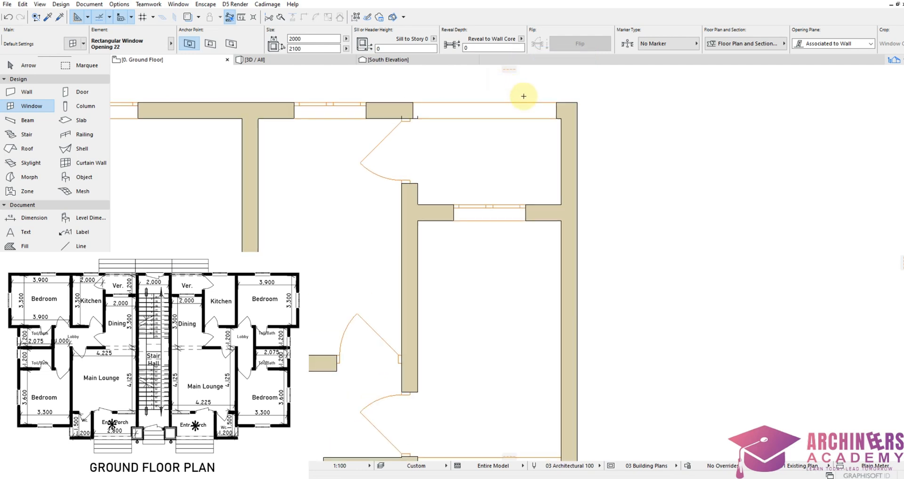
{"action": "left_click", "coordinate": [559, 123]}
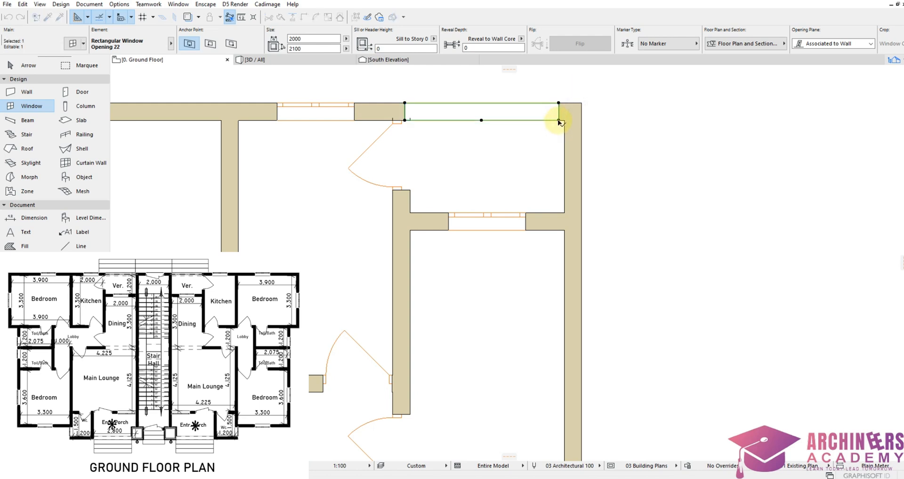
{"action": "left_click", "coordinate": [558, 120]}
{"action": "left_click", "coordinate": [564, 121]}
{"action": "key", "text": "Escape"}
{"action": "scroll", "coordinate": [528, 154], "scroll_direction": "down", "scroll_amount": 5}
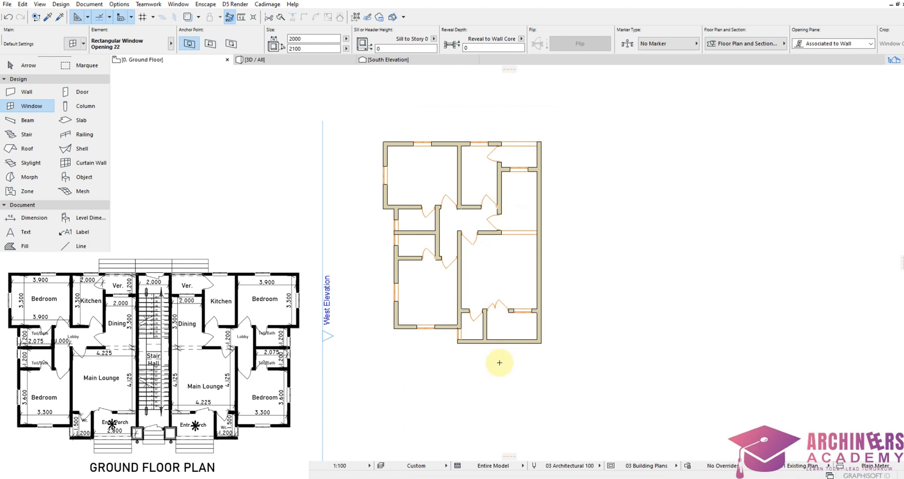
Step: Place a rectangular opening in the entrance porch's south wall and stretch both ends to the side walls' inner faces, 2800 wide
{"action": "scroll", "coordinate": [497, 360], "scroll_direction": "up", "scroll_amount": 3}
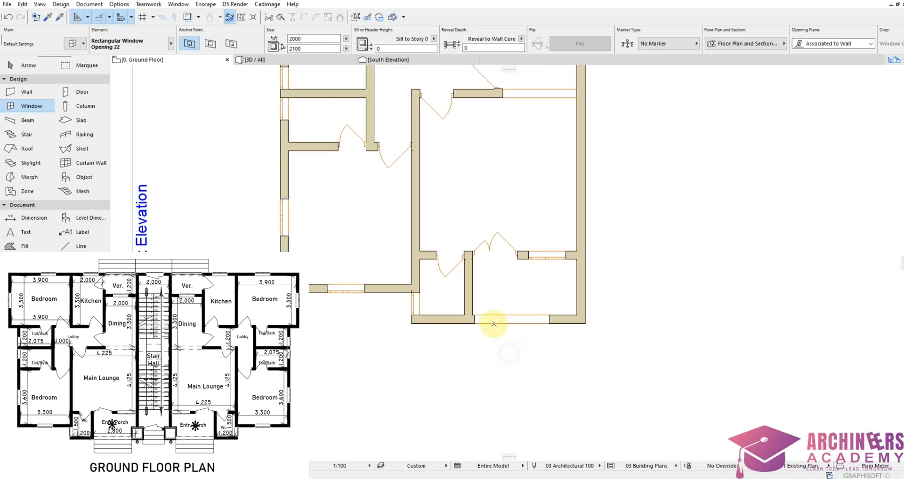
{"action": "scroll", "coordinate": [479, 306], "scroll_direction": "up", "scroll_amount": 3}
{"action": "left_click", "coordinate": [478, 302]}
{"action": "left_click", "coordinate": [479, 302]}
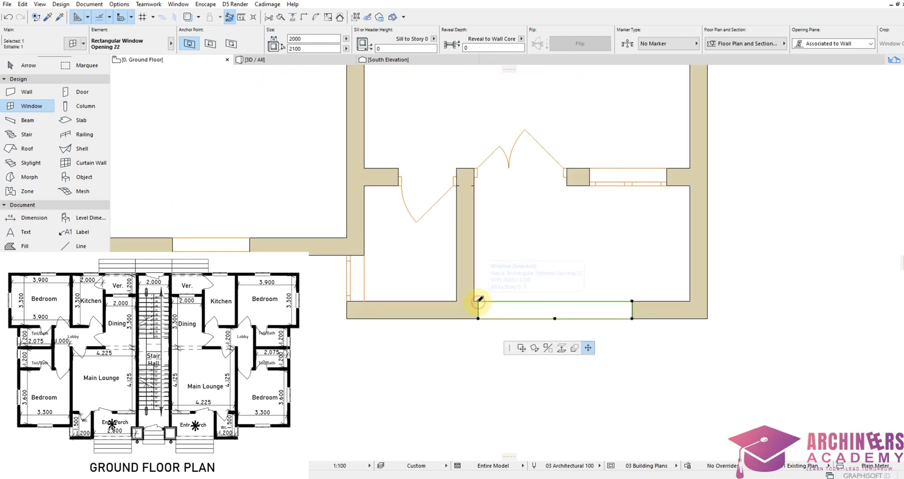
{"action": "left_click", "coordinate": [474, 301]}
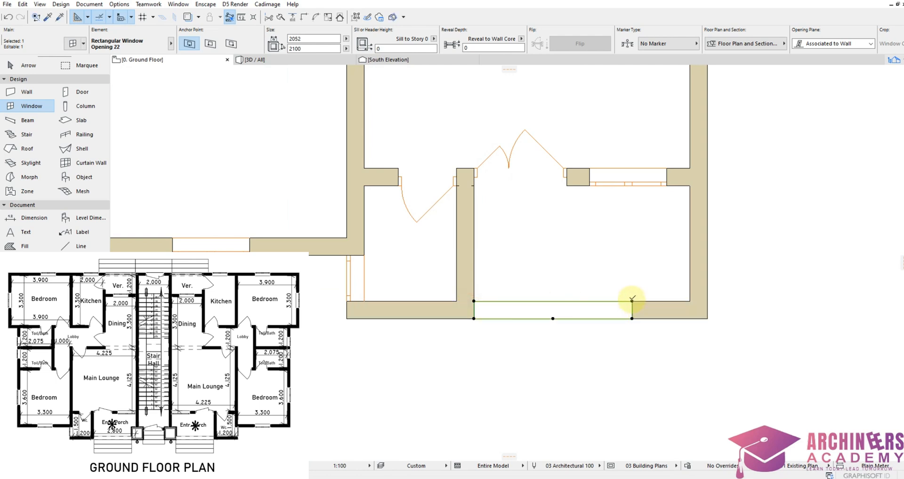
{"action": "left_click", "coordinate": [631, 300]}
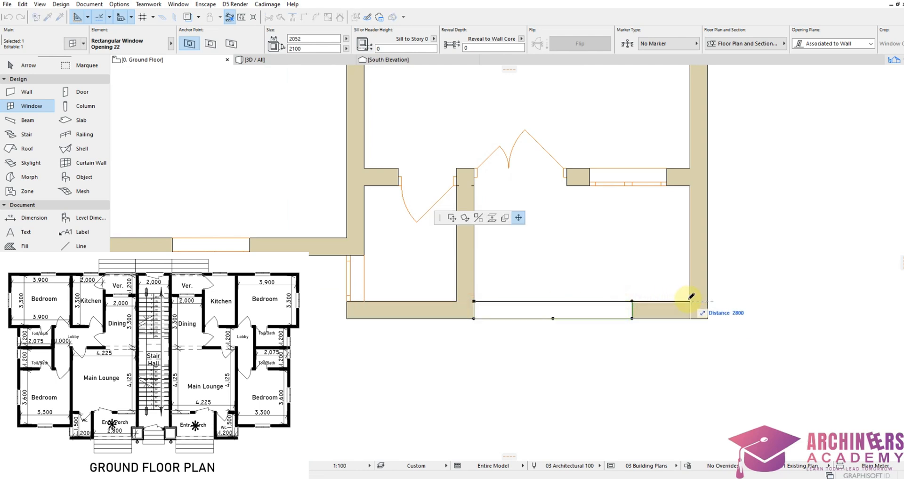
{"action": "left_click", "coordinate": [690, 301]}
{"action": "key", "text": "Escape"}
{"action": "scroll", "coordinate": [612, 361], "scroll_direction": "down", "scroll_amount": 6}
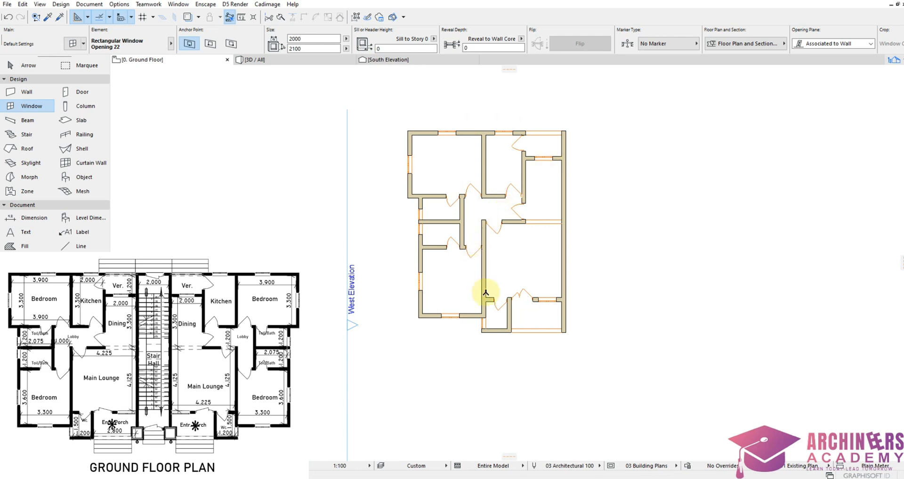
Step: Show the whole model in 3D, orbit it to inspect the porch opening, and return to the ground floor plan
{"action": "right_click", "coordinate": [483, 373]}
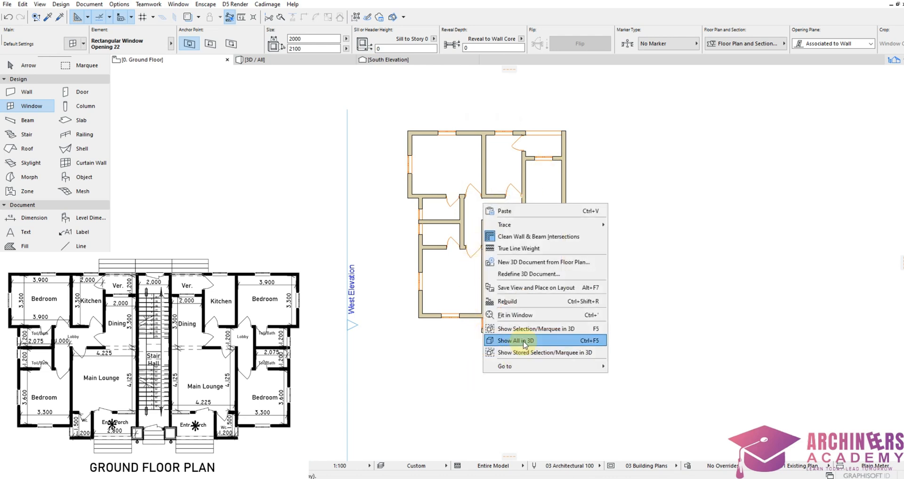
{"action": "left_click", "coordinate": [518, 343]}
{"action": "left_click_drag", "start_coordinate": [552, 282], "coordinate": [291, 200]}
{"action": "left_click", "coordinate": [121, 64]}
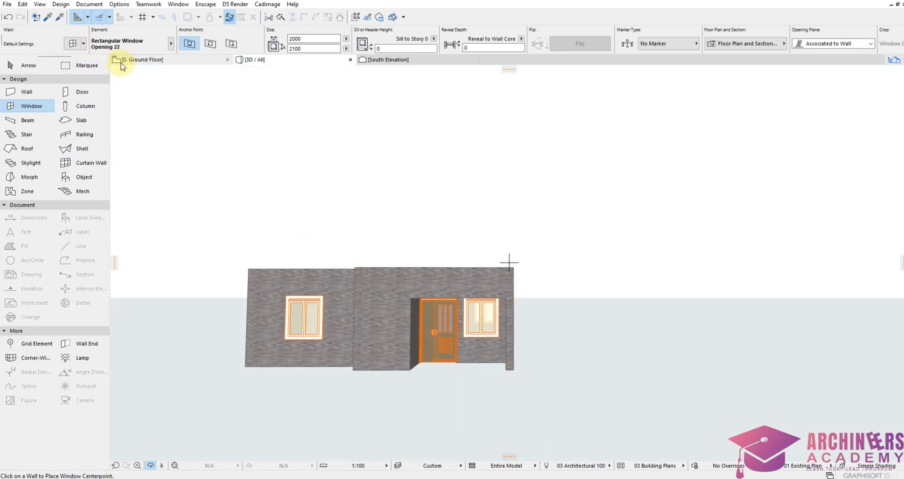
{"action": "left_click", "coordinate": [137, 62]}
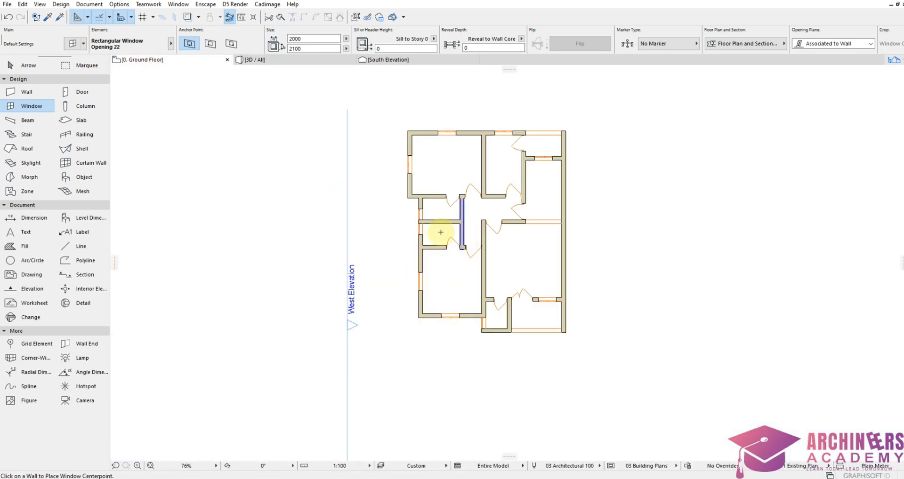
Step: Configure the default dimensions with the linear method, slash markers and custom-length witness lines
{"action": "left_click", "coordinate": [33, 218]}
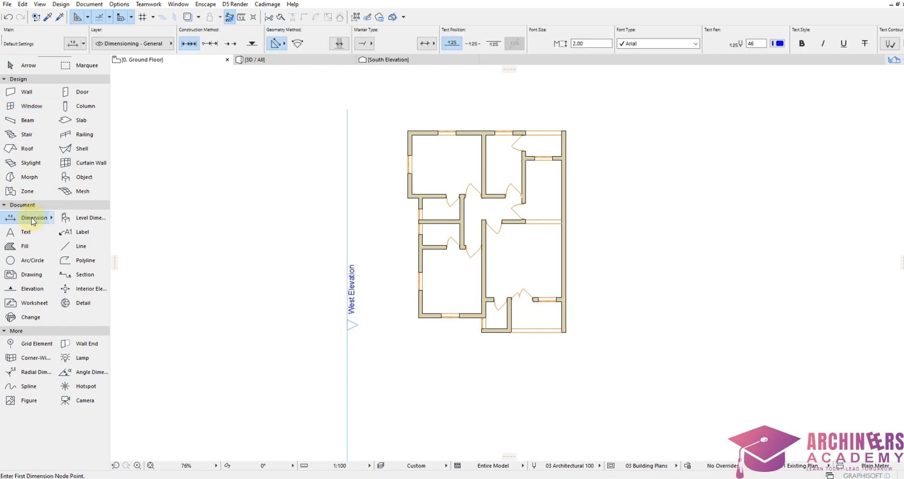
{"action": "double_click", "coordinate": [33, 218]}
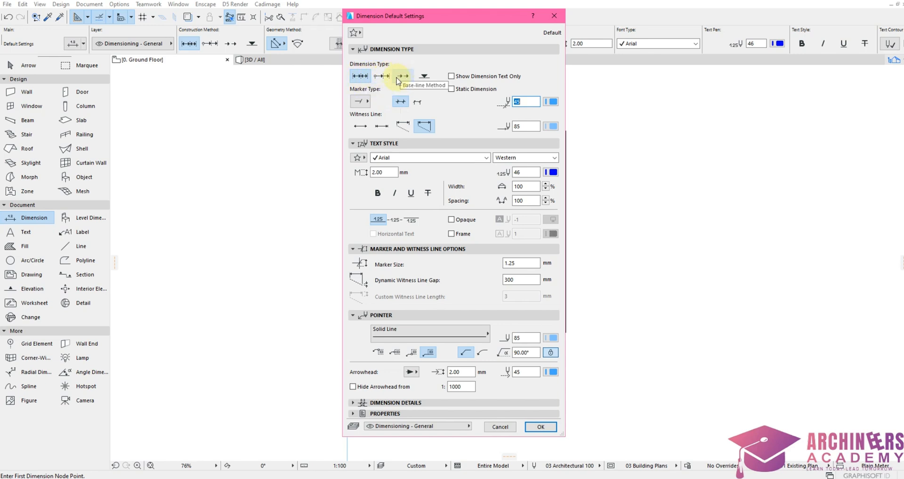
{"action": "left_click", "coordinate": [360, 76]}
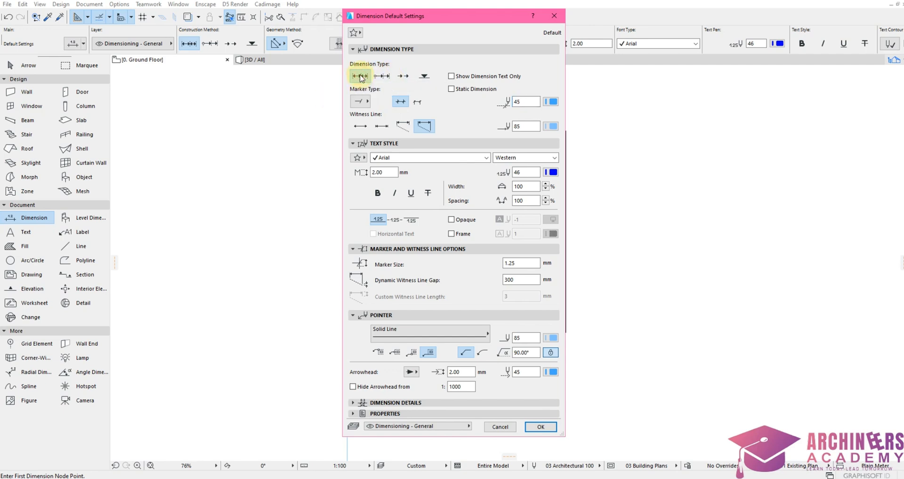
{"action": "left_click", "coordinate": [365, 104]}
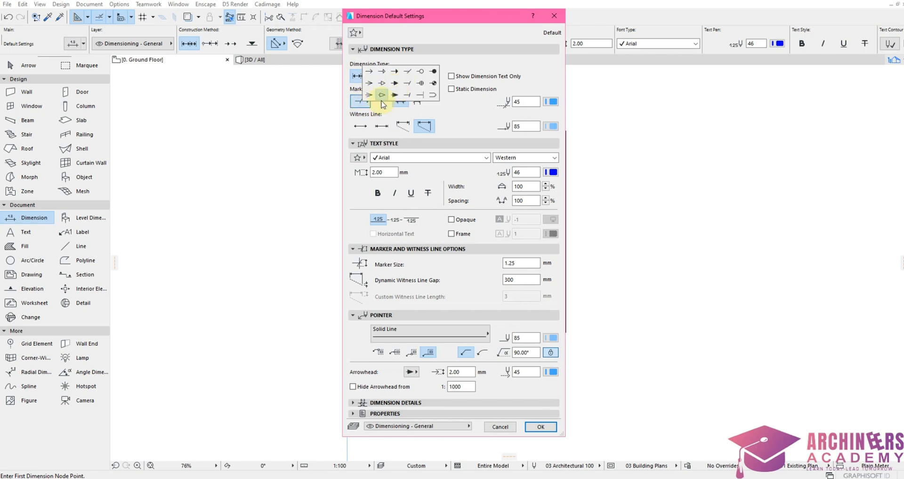
{"action": "left_click", "coordinate": [372, 111]}
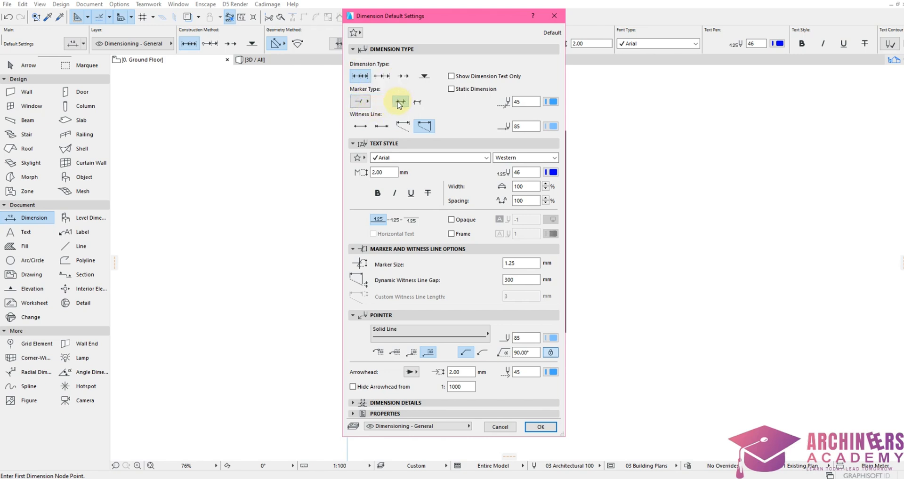
{"action": "left_click", "coordinate": [399, 103]}
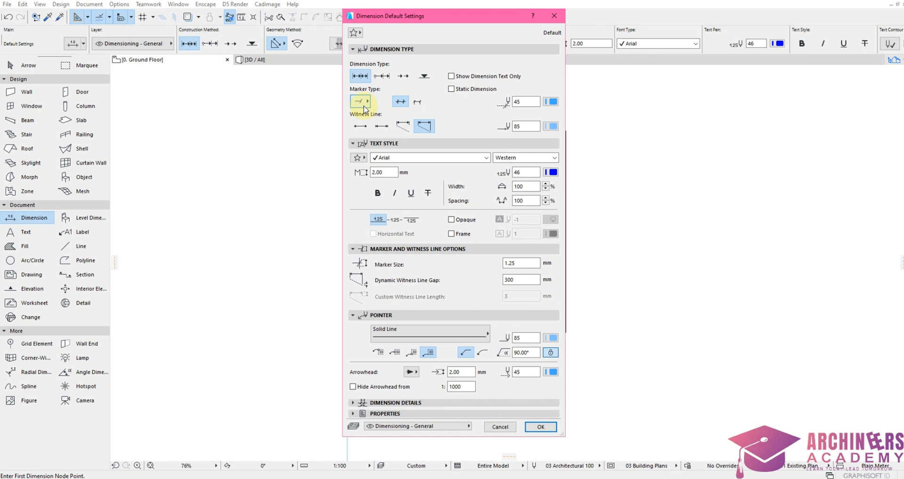
{"action": "left_click", "coordinate": [401, 127]}
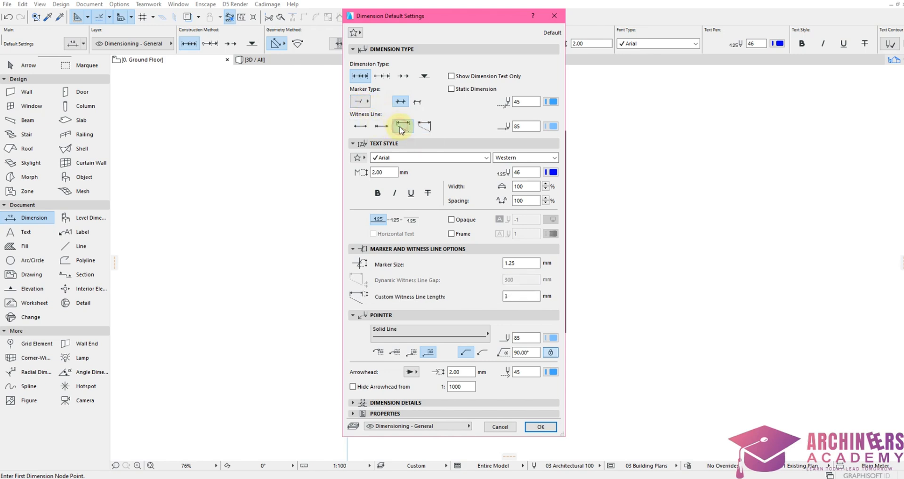
Step: Set the default dimension font to Bahnschrift SemiBold at 2.70 mm and the marker size to 3 mm
{"action": "left_click", "coordinate": [395, 160]}
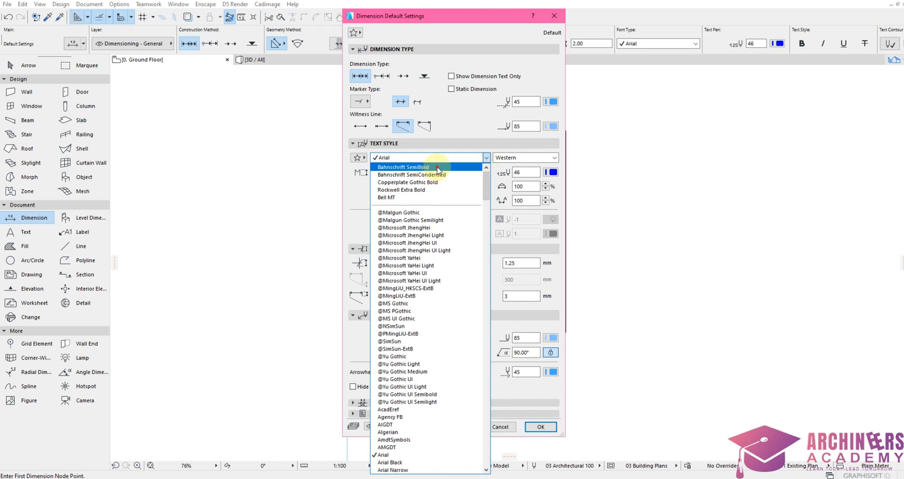
{"action": "left_click", "coordinate": [438, 168]}
{"action": "left_click", "coordinate": [384, 173]}
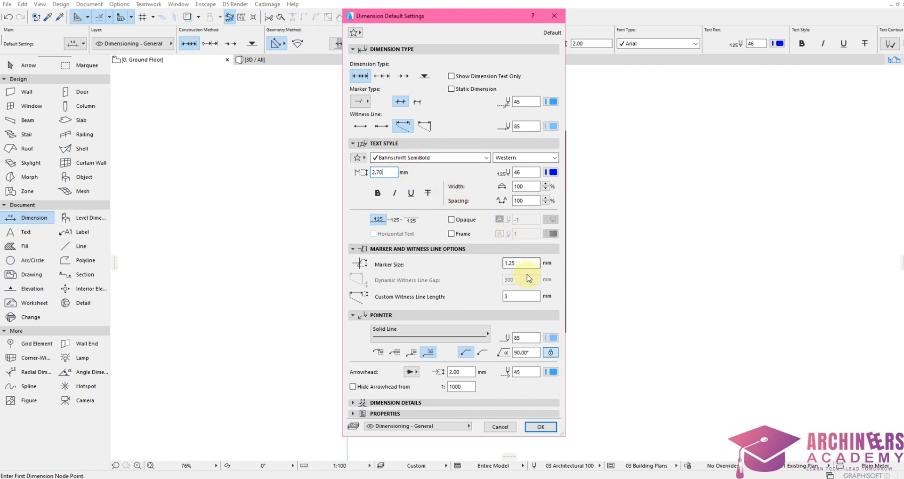
{"action": "double_click", "coordinate": [517, 263]}
{"action": "type", "text": "3"}
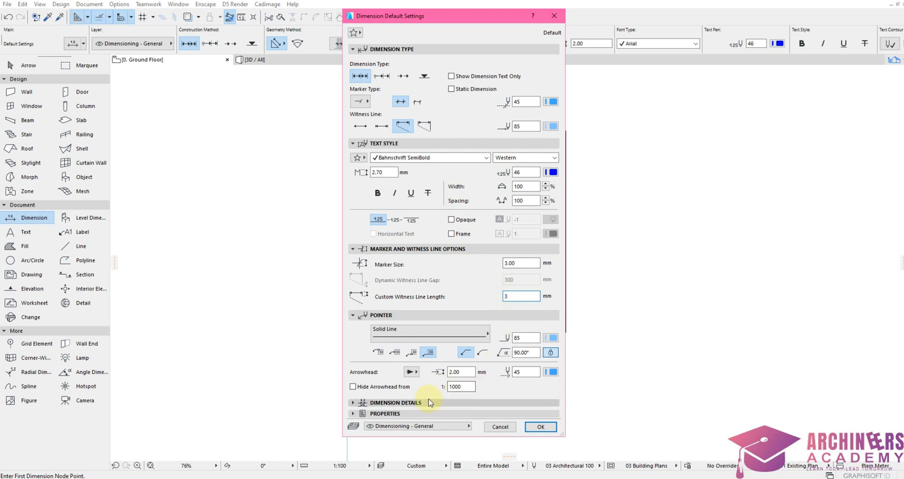
{"action": "left_click", "coordinate": [541, 428]}
Step: Set the project's linear dimension unit to millimeter with 0 decimals and hide zero decimals
{"action": "scroll", "coordinate": [686, 212], "scroll_direction": "up", "scroll_amount": 1}
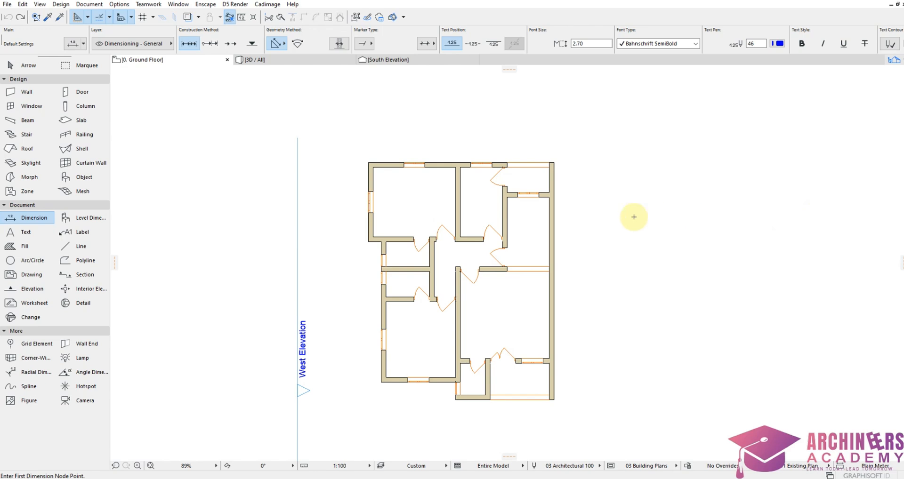
{"action": "scroll", "coordinate": [436, 178], "scroll_direction": "up", "scroll_amount": 2}
{"action": "scroll", "coordinate": [436, 177], "scroll_direction": "up", "scroll_amount": 1}
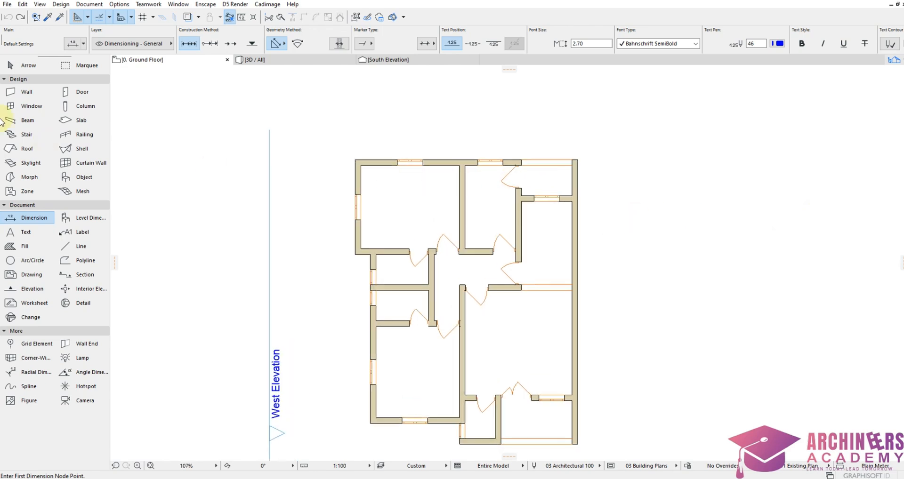
{"action": "left_click", "coordinate": [124, 4]}
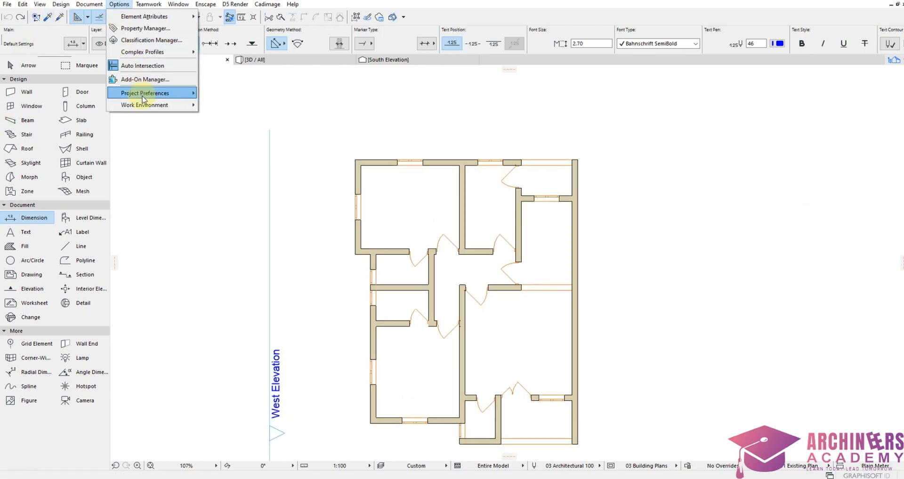
{"action": "mouse_move", "coordinate": [145, 98]}
{"action": "left_click", "coordinate": [228, 107]}
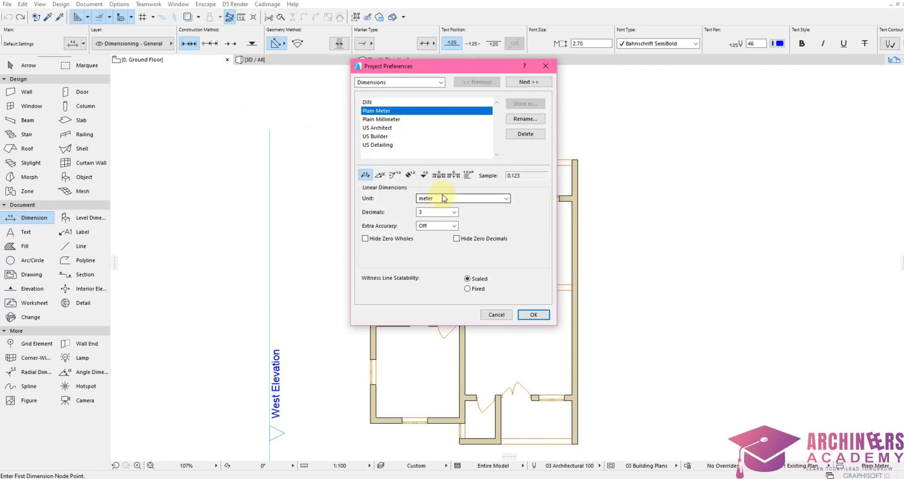
{"action": "left_click", "coordinate": [443, 198]}
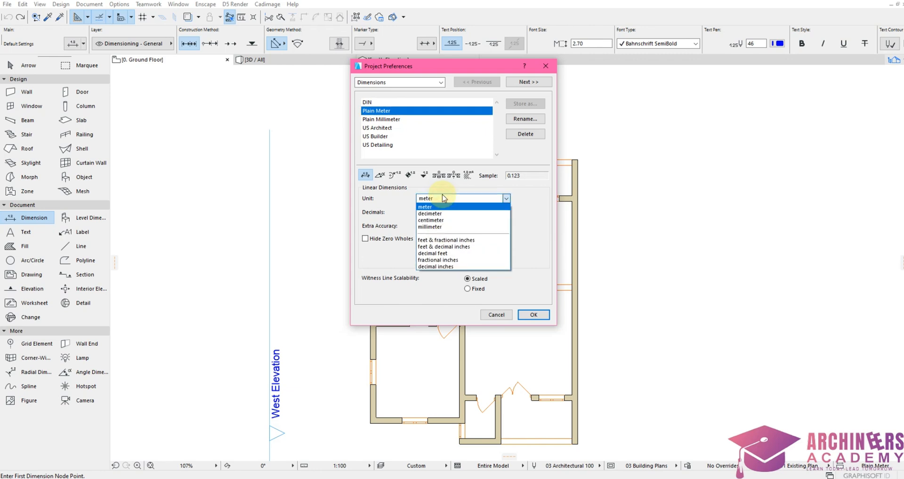
{"action": "left_click", "coordinate": [443, 227]}
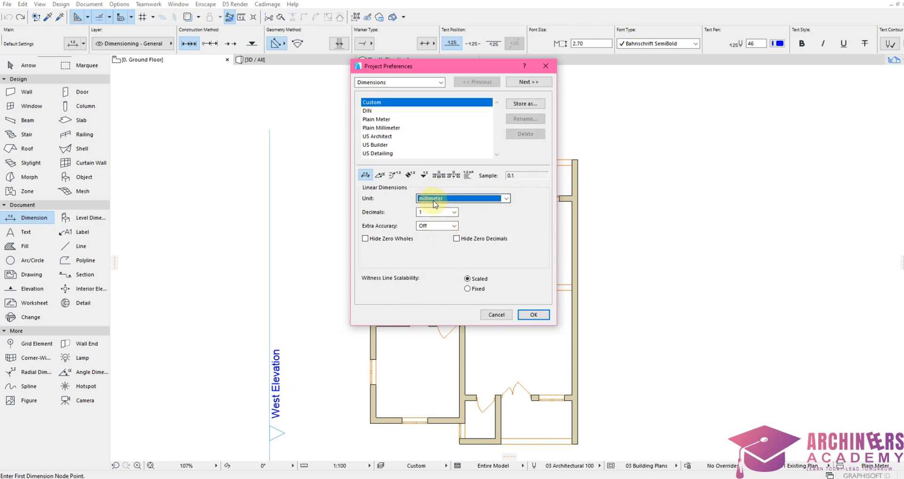
{"action": "left_click", "coordinate": [432, 212]}
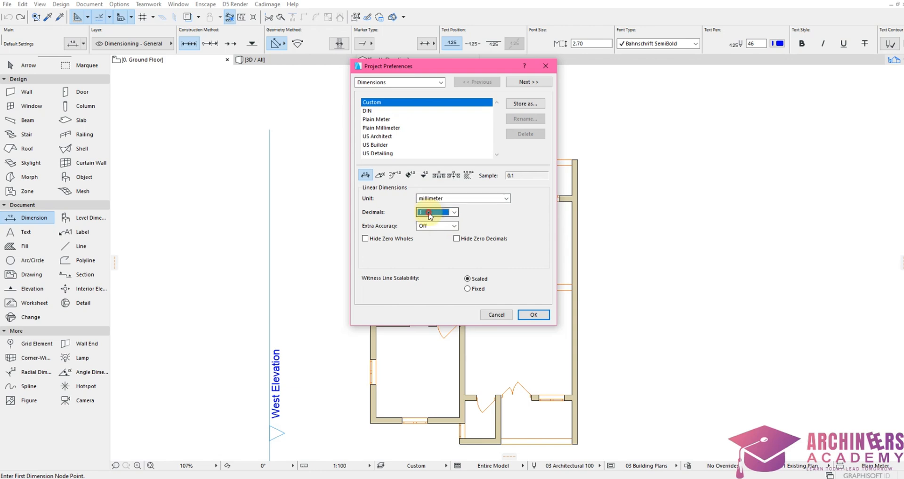
{"action": "left_click", "coordinate": [431, 221]}
{"action": "left_click", "coordinate": [457, 240]}
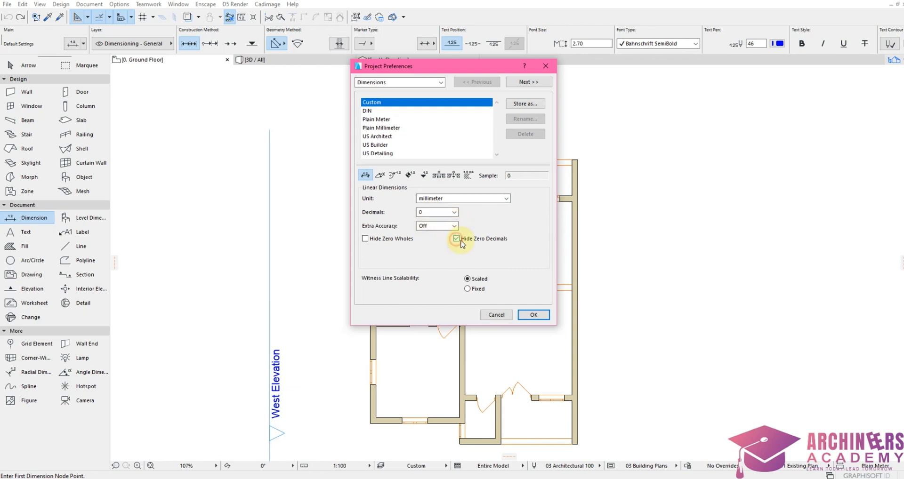
{"action": "left_click", "coordinate": [532, 315]}
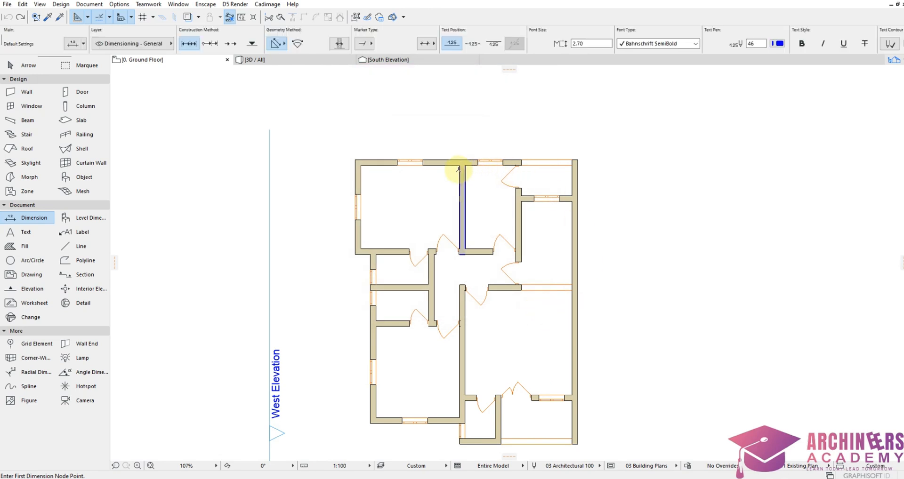
Step: Dimension the northwest bedroom's width between its side walls' inner faces, with the dimension line inside the room near the north wall
{"action": "scroll", "coordinate": [377, 187], "scroll_direction": "up", "scroll_amount": 3}
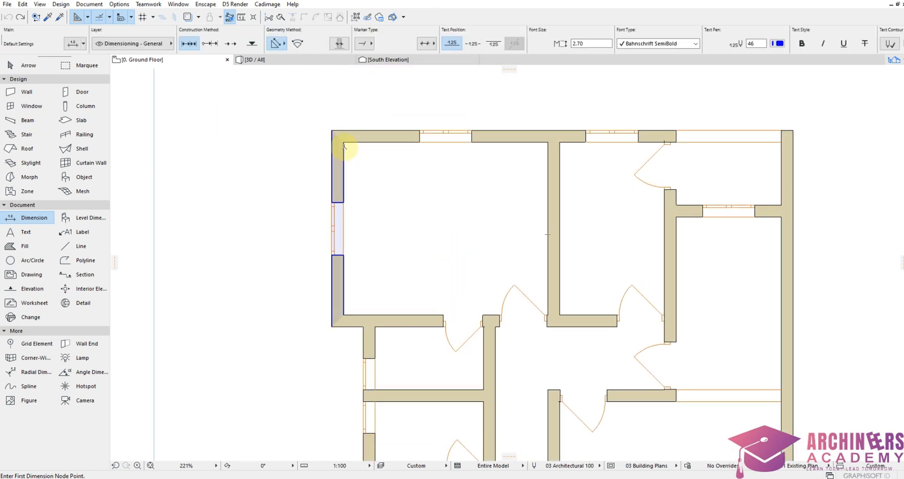
{"action": "left_click", "coordinate": [344, 142]}
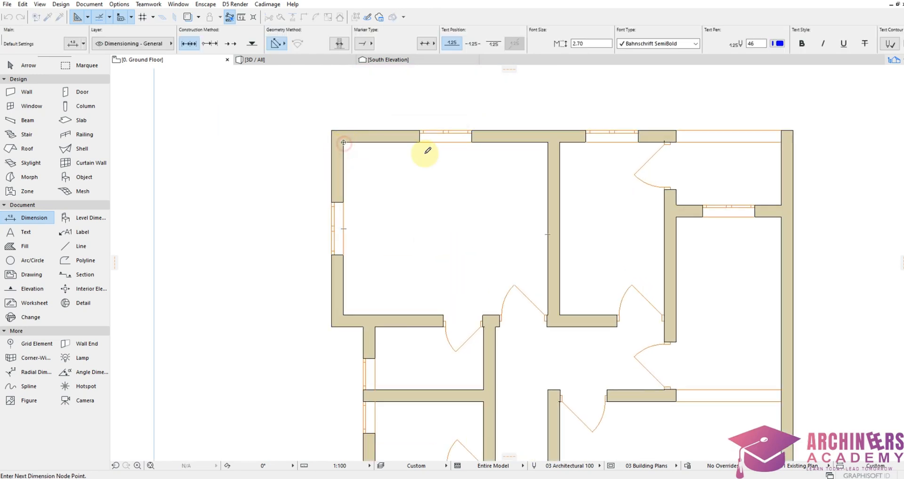
{"action": "left_click", "coordinate": [546, 140]}
{"action": "right_click", "coordinate": [392, 169]}
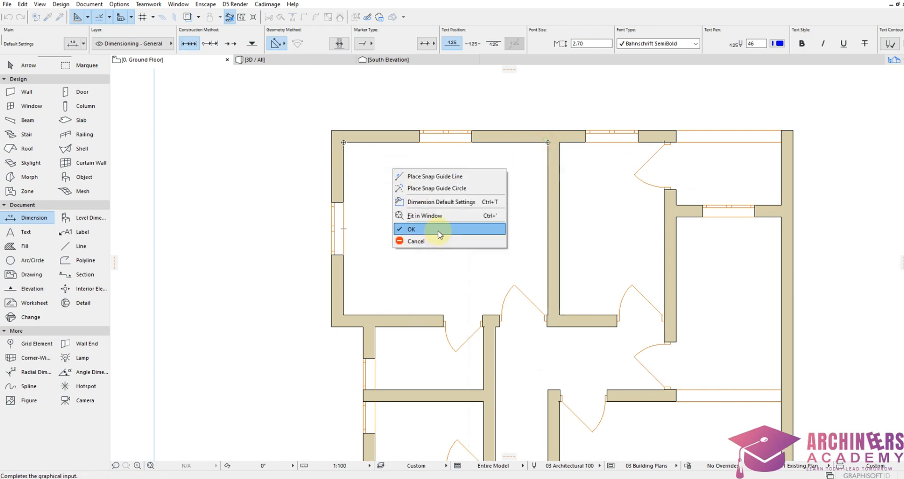
{"action": "left_click", "coordinate": [431, 229]}
{"action": "left_click", "coordinate": [443, 170]}
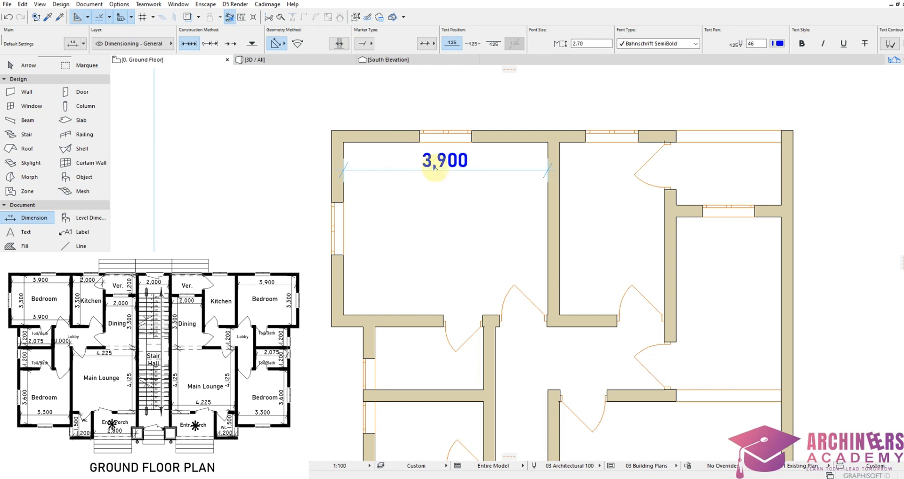
Step: Dimension the northwest bedroom's north-south length between its inner corners, with the dimension line inside the room along the west wall
{"action": "scroll", "coordinate": [387, 196], "scroll_direction": "up", "scroll_amount": 1}
{"action": "scroll", "coordinate": [387, 195], "scroll_direction": "up", "scroll_amount": 1}
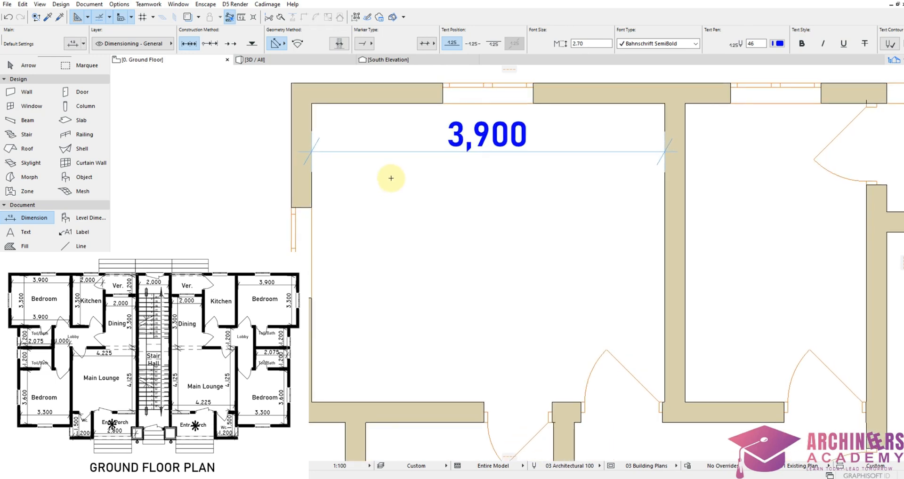
{"action": "scroll", "coordinate": [410, 141], "scroll_direction": "down", "scroll_amount": 2}
{"action": "scroll", "coordinate": [369, 101], "scroll_direction": "up", "scroll_amount": 1}
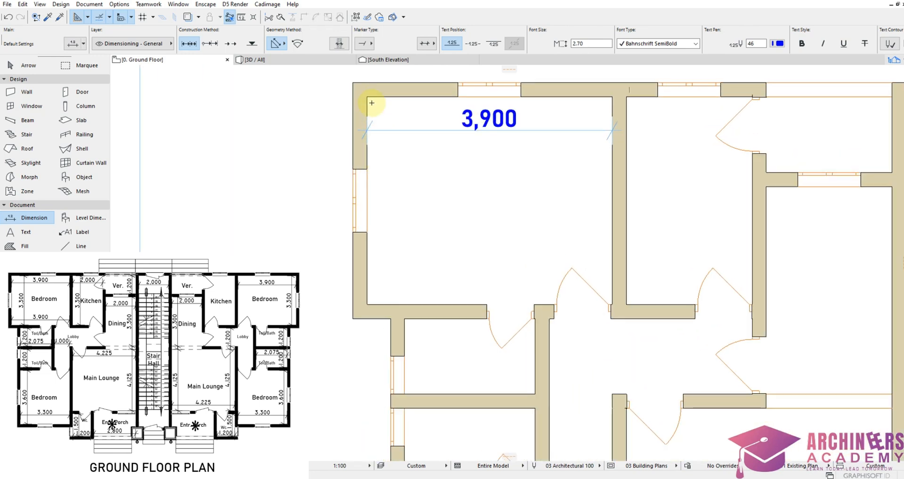
{"action": "left_click", "coordinate": [368, 100]}
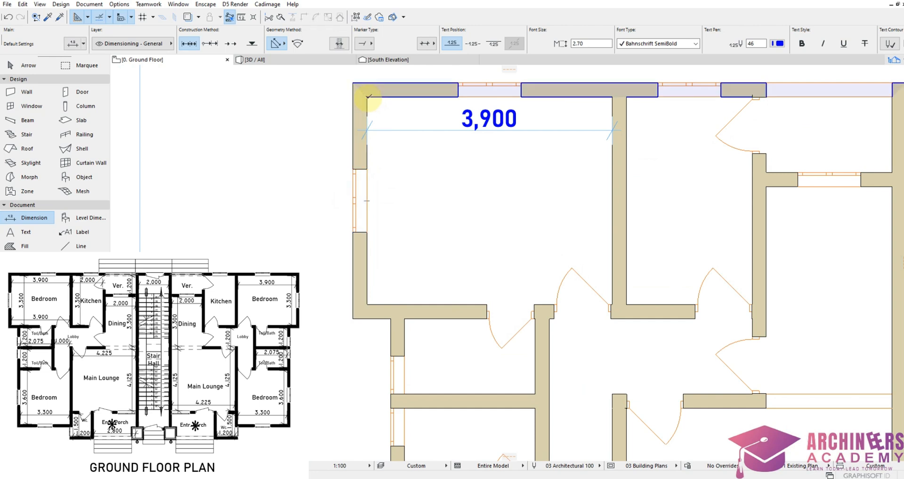
{"action": "left_click", "coordinate": [372, 297]}
{"action": "left_click", "coordinate": [354, 302]}
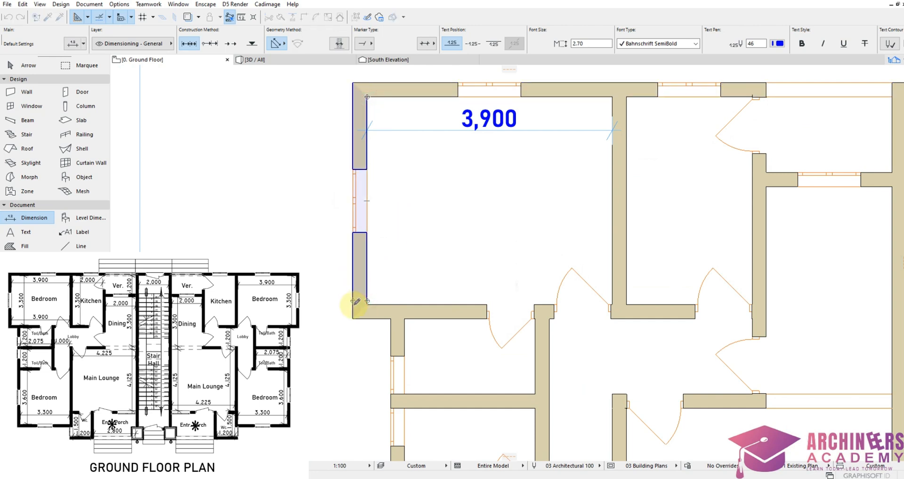
{"action": "scroll", "coordinate": [366, 264], "scroll_direction": "down", "scroll_amount": 3}
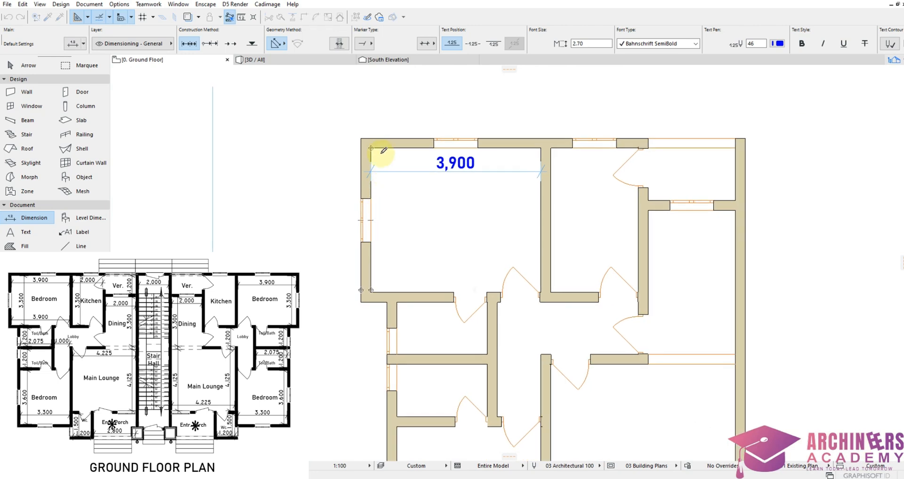
{"action": "scroll", "coordinate": [377, 156], "scroll_direction": "up", "scroll_amount": 1}
{"action": "scroll", "coordinate": [378, 157], "scroll_direction": "up", "scroll_amount": 1}
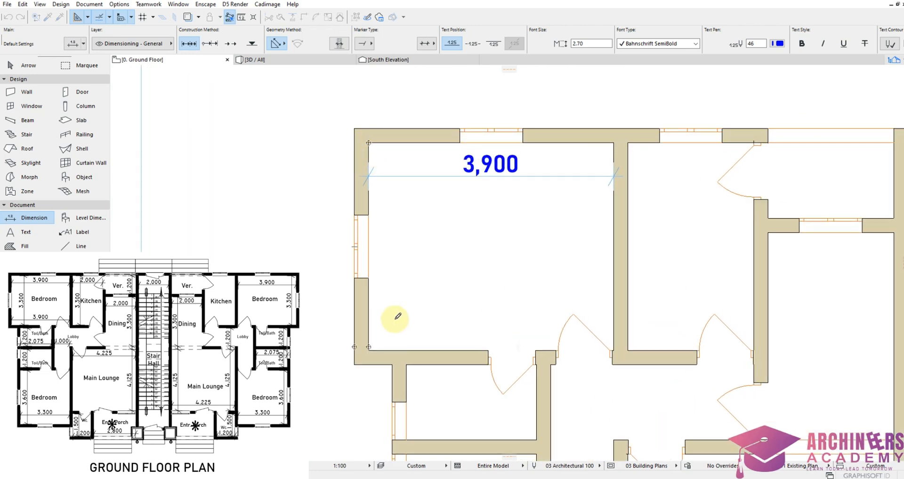
{"action": "scroll", "coordinate": [370, 351], "scroll_direction": "up", "scroll_amount": 4}
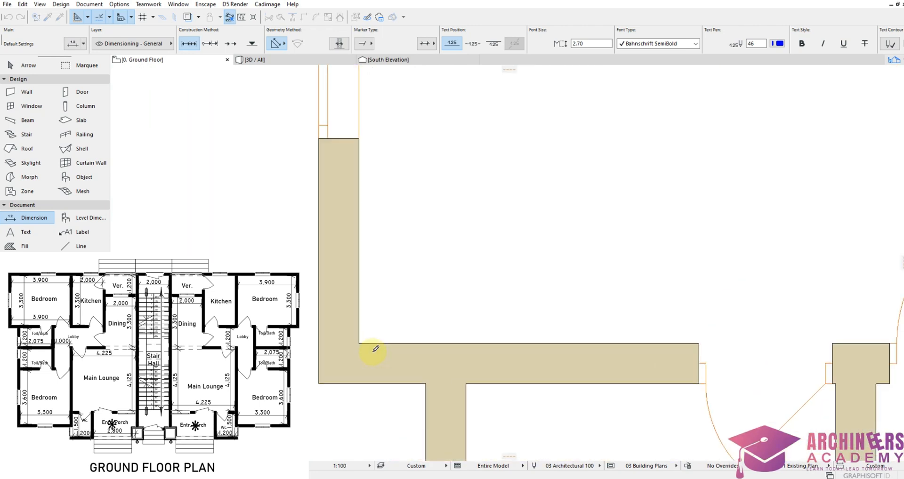
{"action": "left_click", "coordinate": [361, 334]}
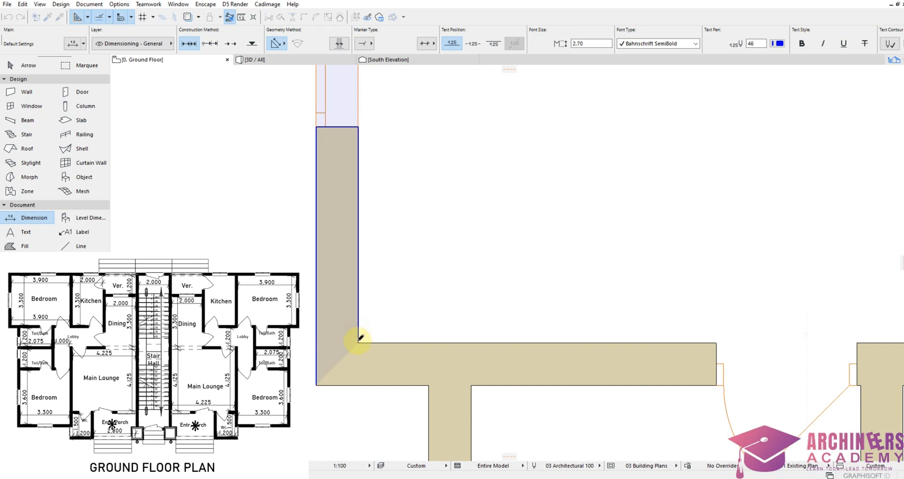
{"action": "scroll", "coordinate": [351, 329], "scroll_direction": "down", "scroll_amount": 5}
{"action": "scroll", "coordinate": [366, 259], "scroll_direction": "up", "scroll_amount": 2}
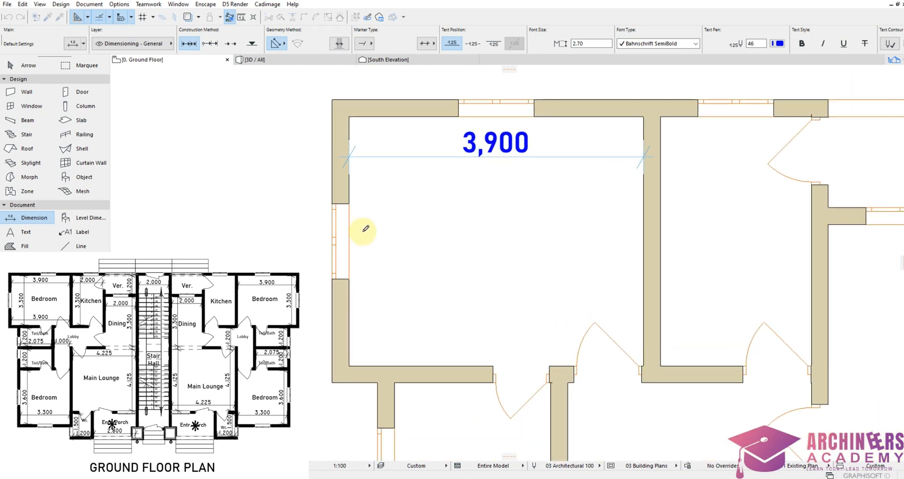
{"action": "right_click", "coordinate": [366, 211]}
{"action": "left_click", "coordinate": [388, 272]}
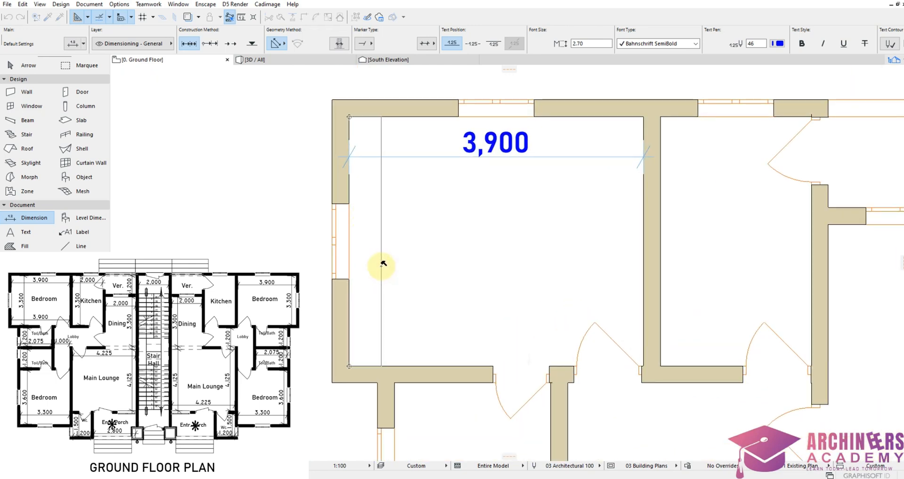
{"action": "left_click", "coordinate": [383, 257]}
Step: Dimension the kitchen's width between its inner wall faces, aligning the dimension line with the neighbouring bedroom's width dimension
{"action": "scroll", "coordinate": [398, 196], "scroll_direction": "down", "scroll_amount": 2}
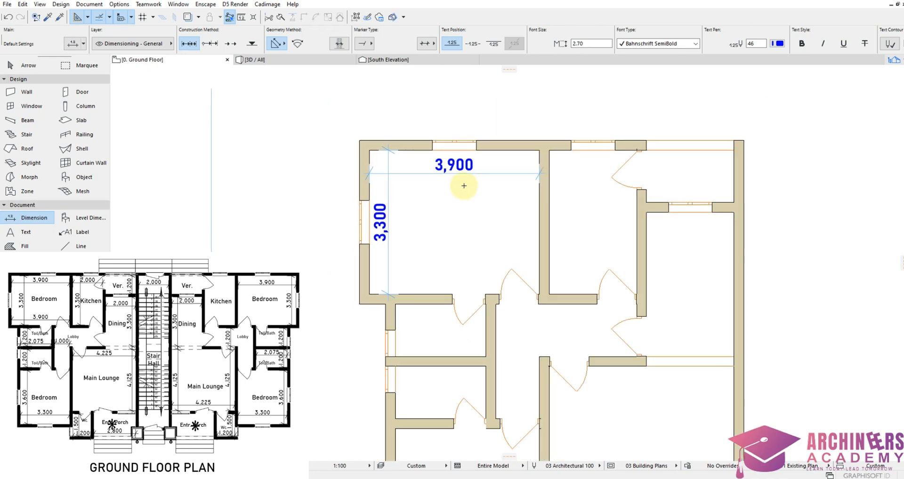
{"action": "scroll", "coordinate": [575, 137], "scroll_direction": "up", "scroll_amount": 1}
{"action": "scroll", "coordinate": [652, 157], "scroll_direction": "up", "scroll_amount": 1}
{"action": "scroll", "coordinate": [692, 151], "scroll_direction": "up", "scroll_amount": 1}
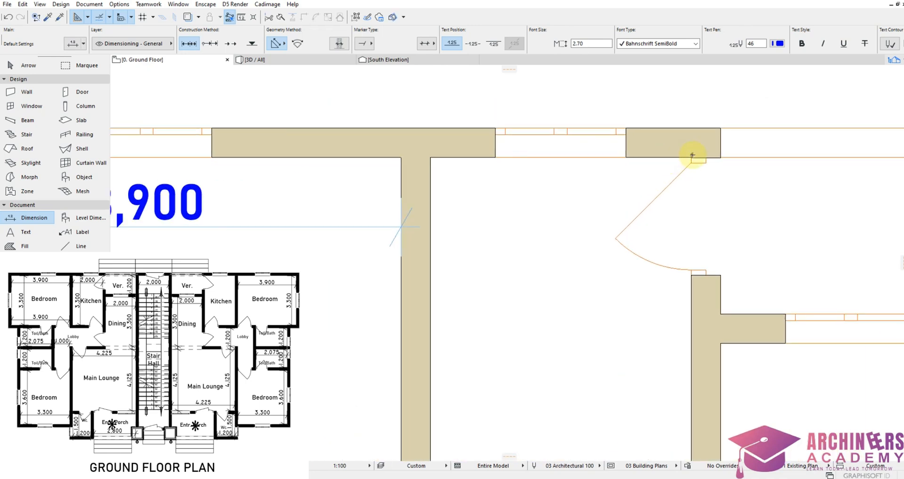
{"action": "scroll", "coordinate": [693, 156], "scroll_direction": "up", "scroll_amount": 1}
{"action": "left_click", "coordinate": [693, 156]}
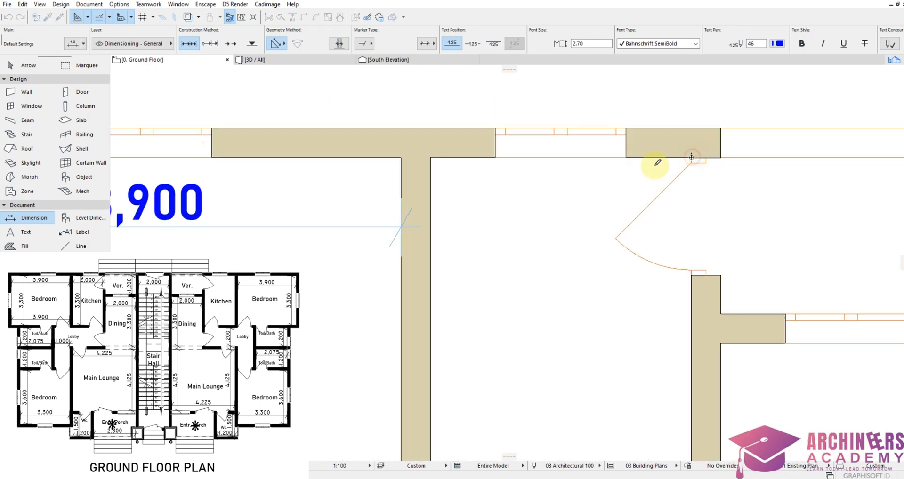
{"action": "left_click", "coordinate": [430, 156]}
{"action": "right_click", "coordinate": [471, 182]}
{"action": "left_click", "coordinate": [506, 246]}
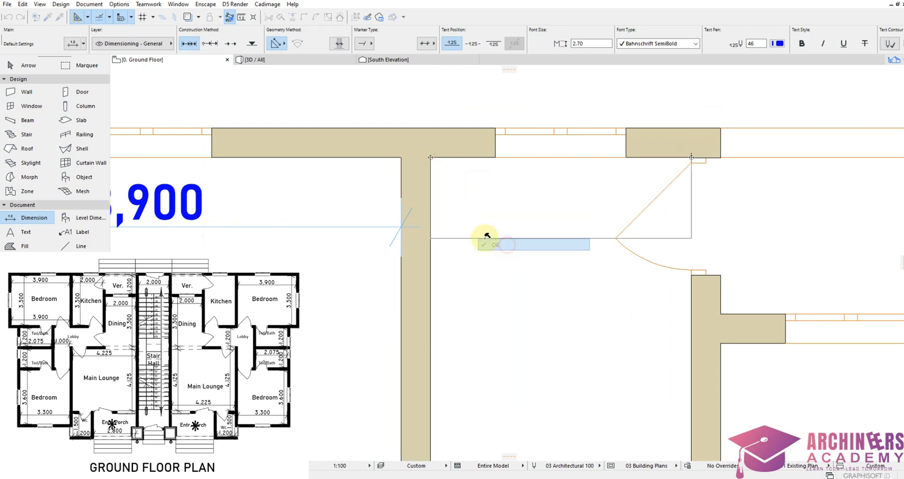
{"action": "left_click", "coordinate": [406, 226]}
Step: Dimension the width between the ends of the verandah's north opening, placing the dimension line in the dining room just south of it
{"action": "scroll", "coordinate": [516, 203], "scroll_direction": "down", "scroll_amount": 1}
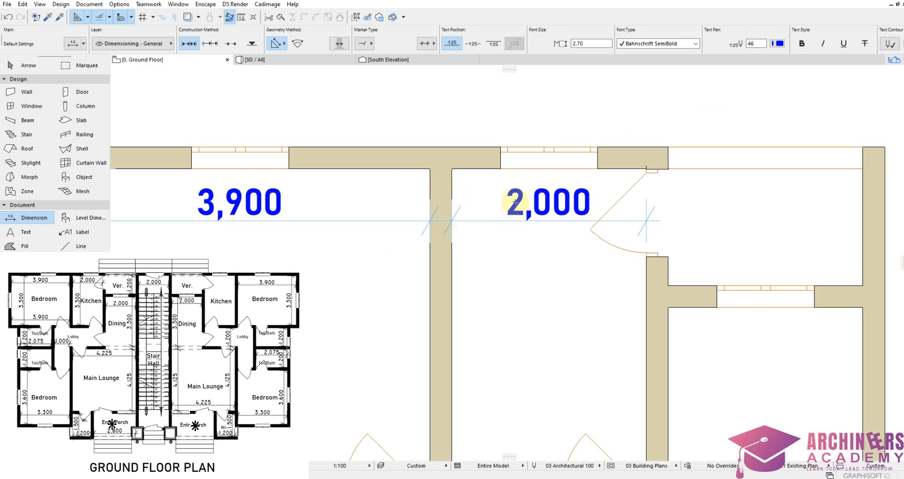
{"action": "scroll", "coordinate": [515, 202], "scroll_direction": "down", "scroll_amount": 3}
{"action": "scroll", "coordinate": [664, 186], "scroll_direction": "up", "scroll_amount": 3}
{"action": "left_click", "coordinate": [682, 186]}
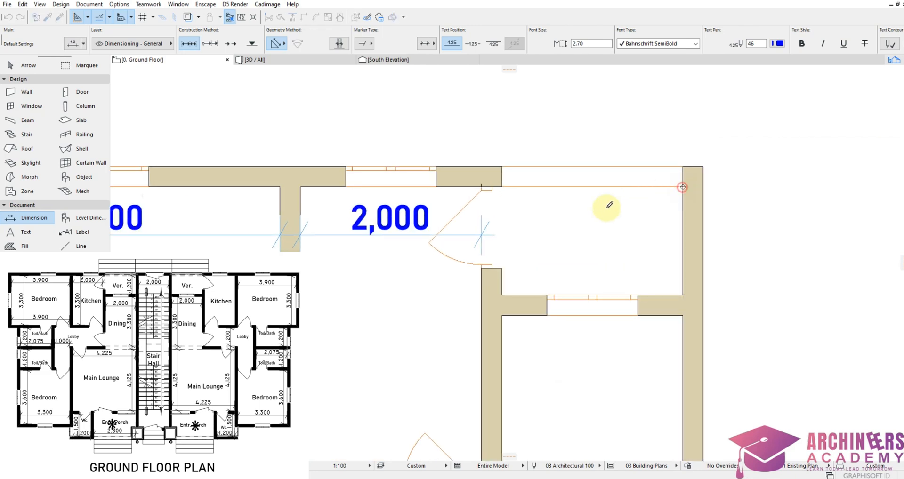
{"action": "left_click", "coordinate": [502, 187]}
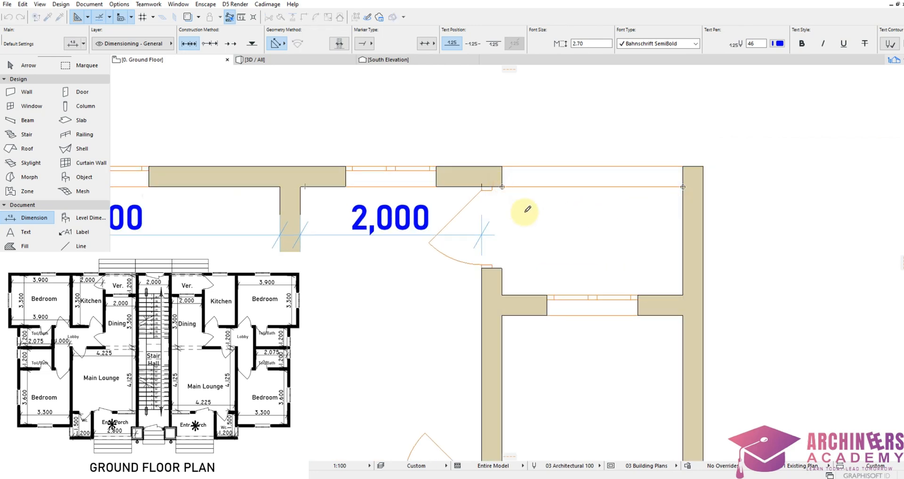
{"action": "right_click", "coordinate": [526, 213]}
{"action": "left_click", "coordinate": [541, 272]}
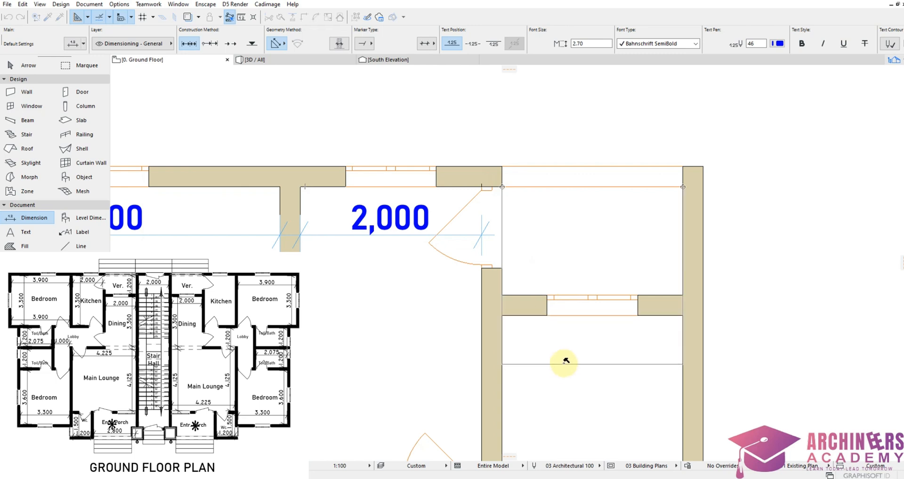
{"action": "left_click", "coordinate": [565, 361]}
Step: Dimension the verandah's north-south depth along the east wall's inner face, with the dimension line inside the verandah
{"action": "left_click", "coordinate": [683, 295]}
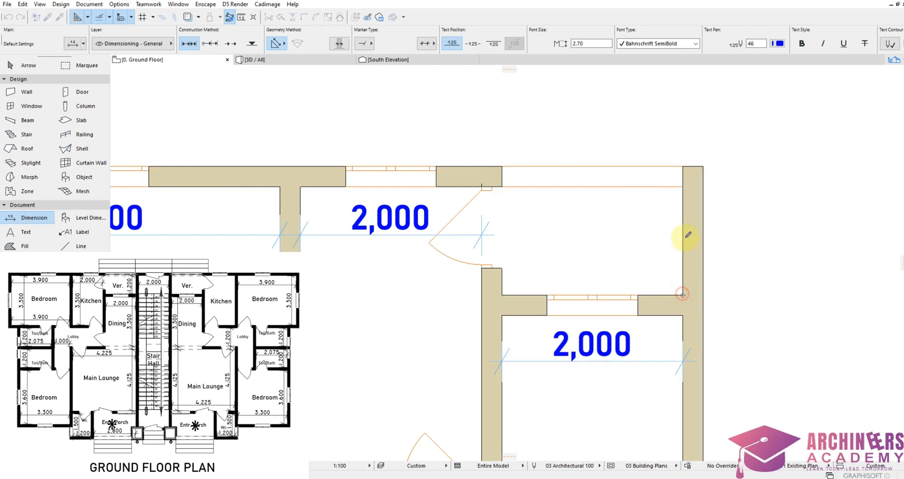
{"action": "left_click", "coordinate": [683, 187]}
{"action": "right_click", "coordinate": [637, 208]}
{"action": "left_click", "coordinate": [661, 264]}
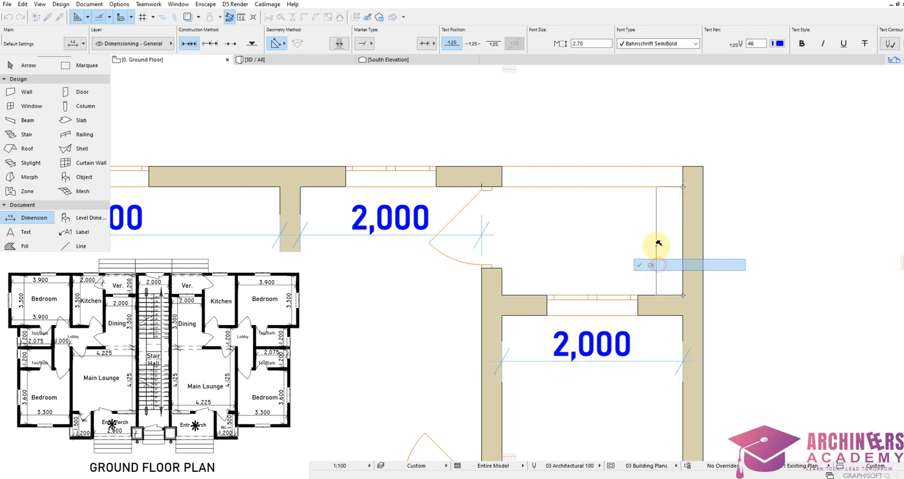
{"action": "left_click", "coordinate": [659, 242]}
Step: Dimension the dining room's north-south length along the east wall, aligning the dimension line with the verandah's depth dimension
{"action": "scroll", "coordinate": [664, 254], "scroll_direction": "down", "scroll_amount": 3}
{"action": "scroll", "coordinate": [669, 414], "scroll_direction": "up", "scroll_amount": 5}
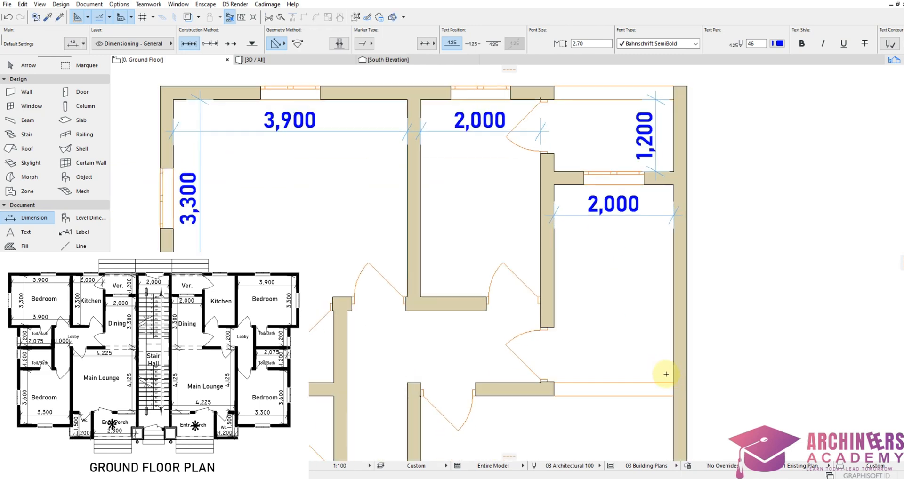
{"action": "left_click", "coordinate": [677, 385]}
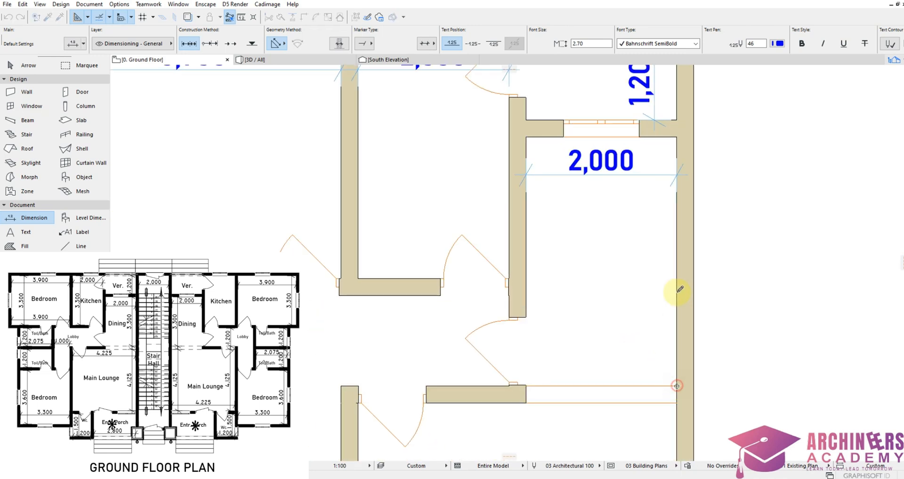
{"action": "left_click", "coordinate": [679, 136]}
{"action": "right_click", "coordinate": [642, 229]}
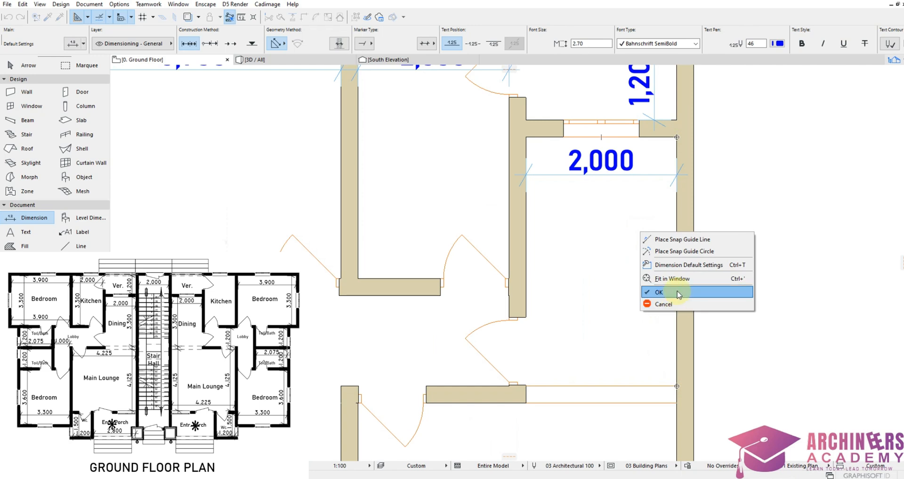
{"action": "left_click", "coordinate": [677, 342]}
{"action": "left_click", "coordinate": [637, 169]}
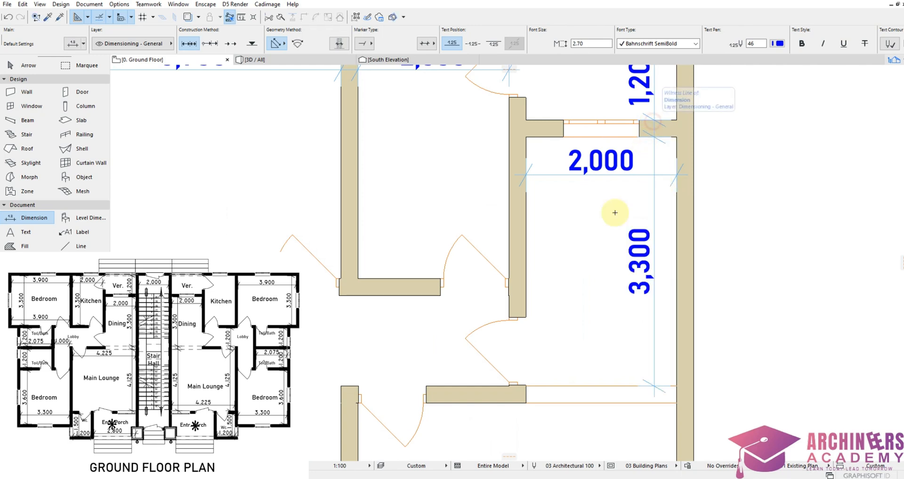
Step: Dimension the kitchen's north-south length between its inner corners, with the dimension line inside the room near the west wall
{"action": "scroll", "coordinate": [597, 188], "scroll_direction": "down", "scroll_amount": 6}
{"action": "scroll", "coordinate": [520, 150], "scroll_direction": "up", "scroll_amount": 4}
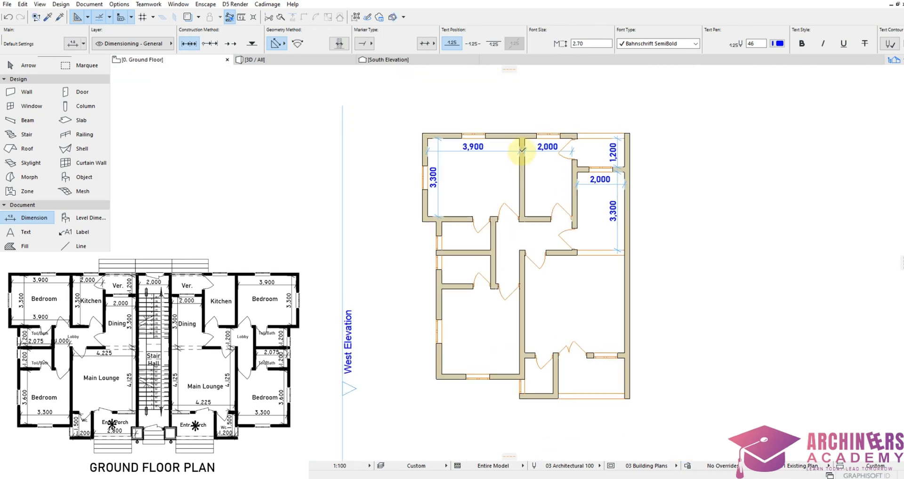
{"action": "left_click", "coordinate": [528, 126]}
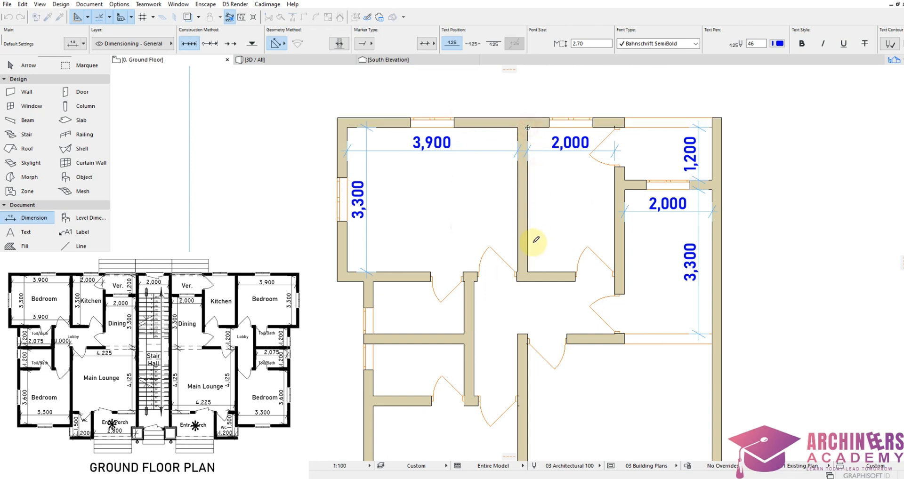
{"action": "left_click", "coordinate": [528, 270]}
{"action": "right_click", "coordinate": [532, 205]}
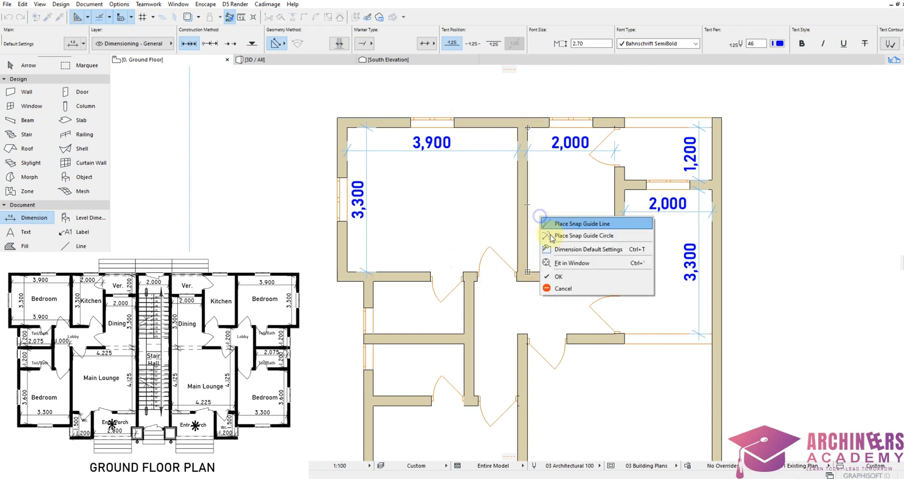
{"action": "left_click", "coordinate": [563, 279]}
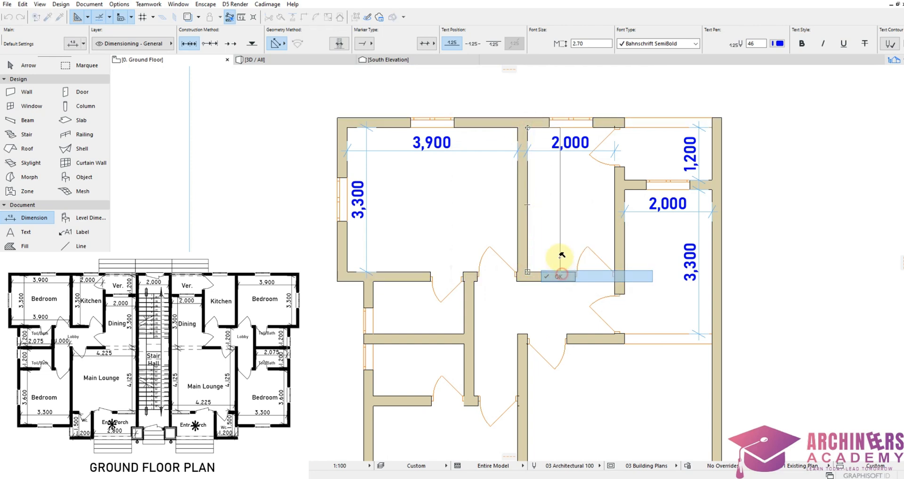
{"action": "left_click", "coordinate": [548, 222]}
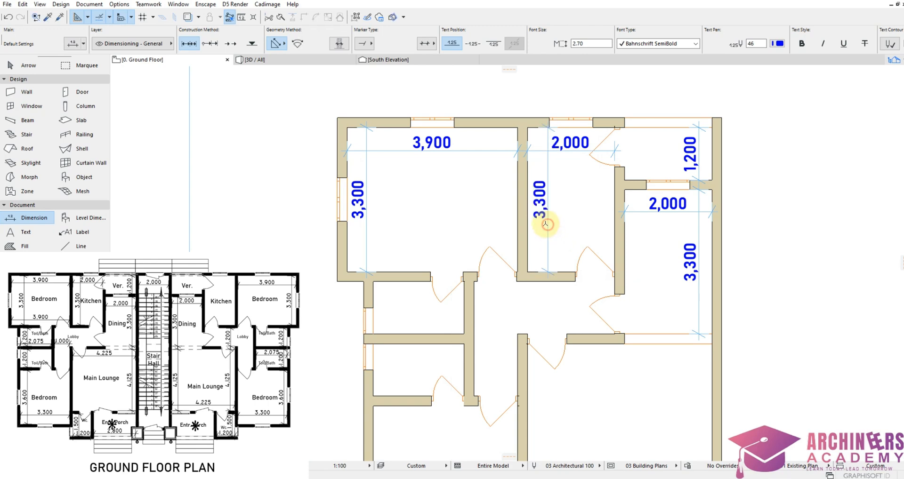
Step: Pull the south end of the wall between the northwest bedroom and kitchen back to the centre of the kitchen's south wall
{"action": "scroll", "coordinate": [529, 256], "scroll_direction": "up", "scroll_amount": 4}
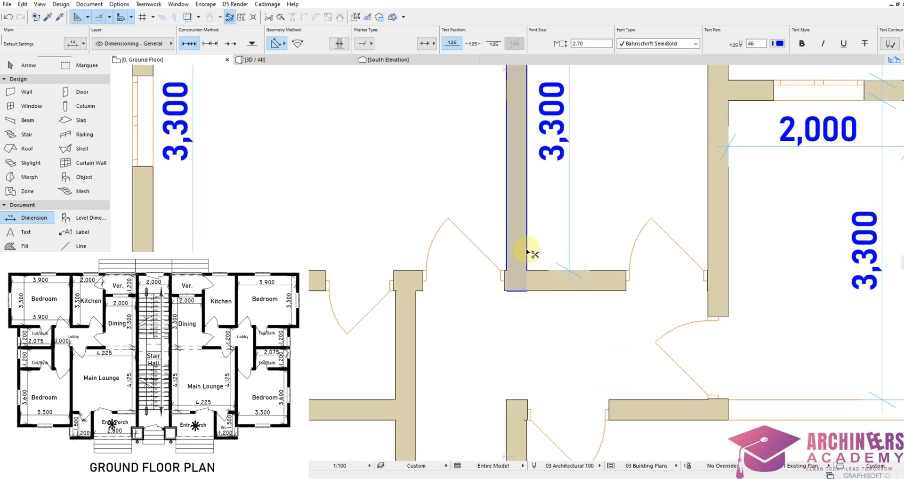
{"action": "left_click", "coordinate": [526, 250], "text": "ctrl"}
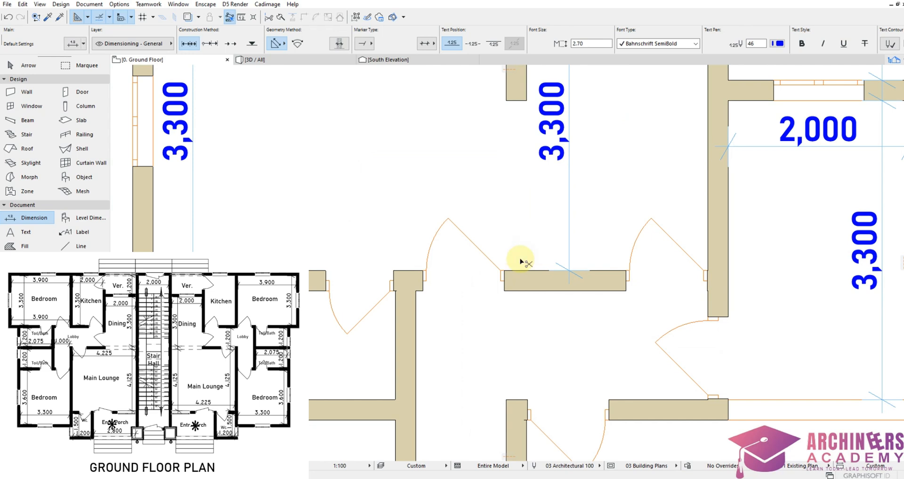
{"action": "key", "text": "ctrl+z"}
{"action": "left_click", "coordinate": [516, 290]}
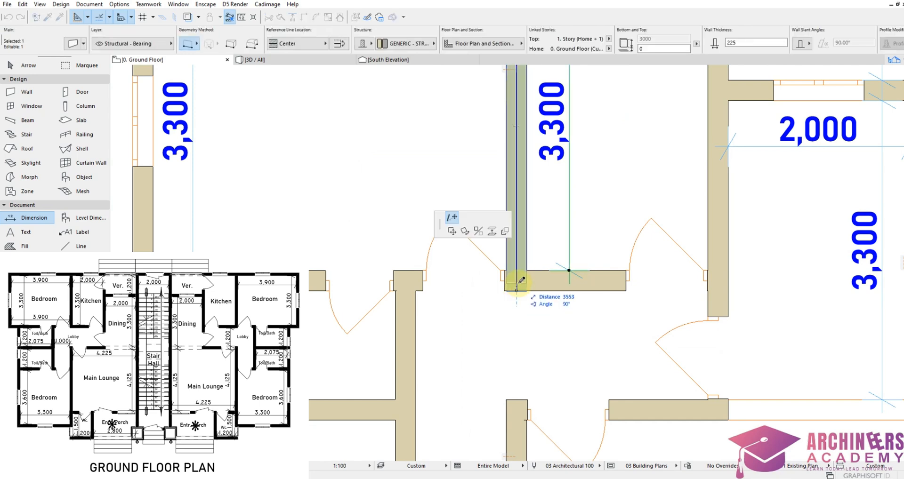
{"action": "left_click", "coordinate": [517, 280]}
{"action": "key", "text": "Escape"}
Step: Dimension the northern toilet's north-south depth between its inner corners, with the dimension line inside the room near the west wall
{"action": "scroll", "coordinate": [541, 250], "scroll_direction": "down", "scroll_amount": 3}
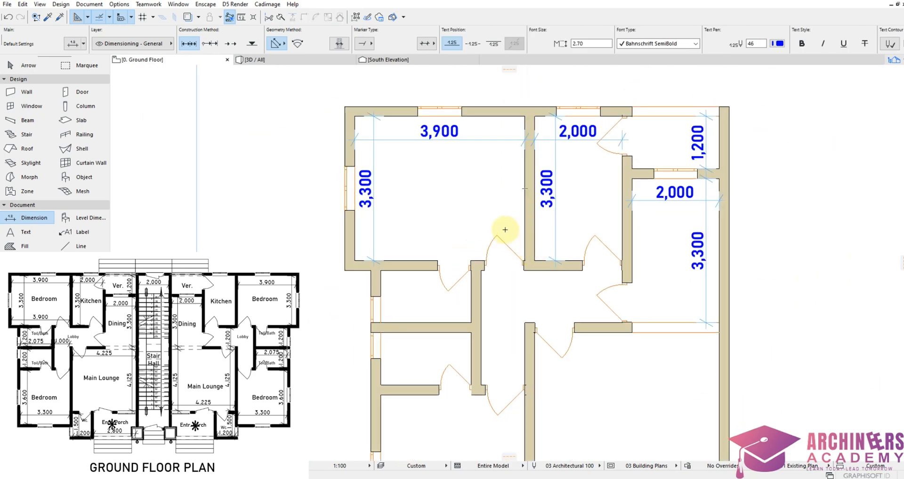
{"action": "scroll", "coordinate": [471, 262], "scroll_direction": "down", "scroll_amount": 2}
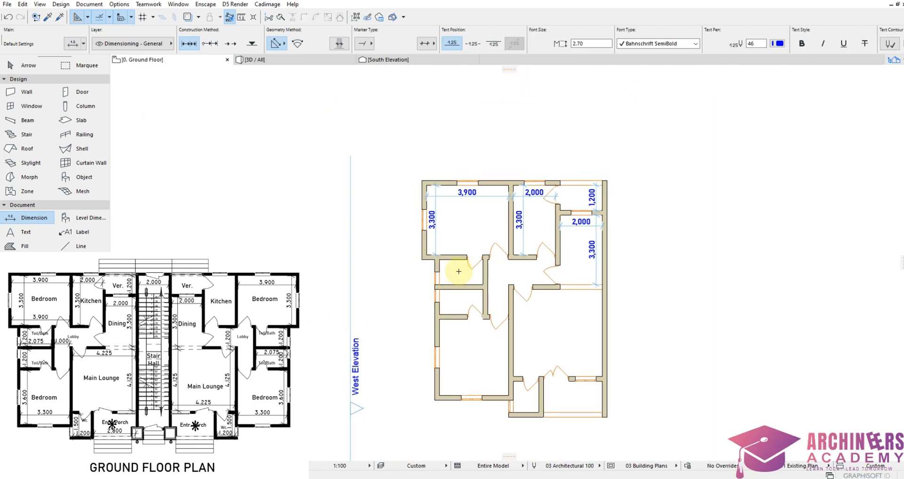
{"action": "scroll", "coordinate": [461, 263], "scroll_direction": "up", "scroll_amount": 4}
{"action": "scroll", "coordinate": [405, 291], "scroll_direction": "up", "scroll_amount": 1}
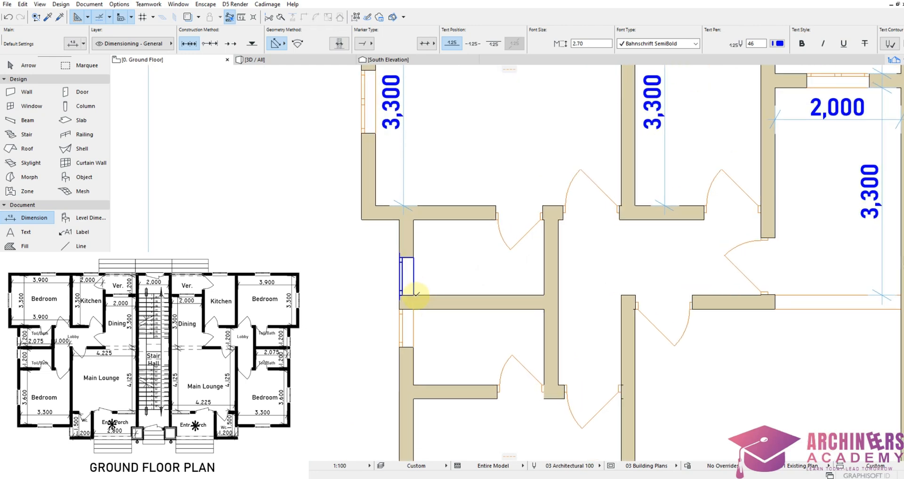
{"action": "left_click", "coordinate": [414, 296]}
{"action": "left_click", "coordinate": [414, 220]}
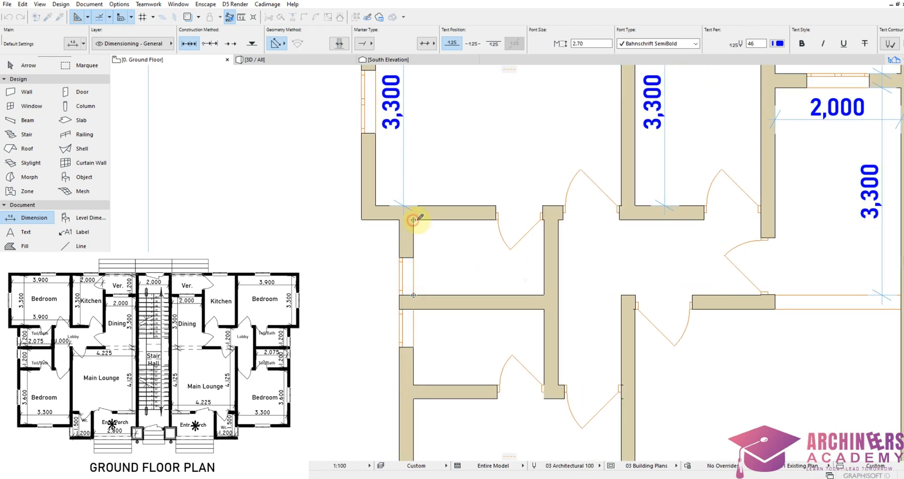
{"action": "right_click", "coordinate": [436, 252]}
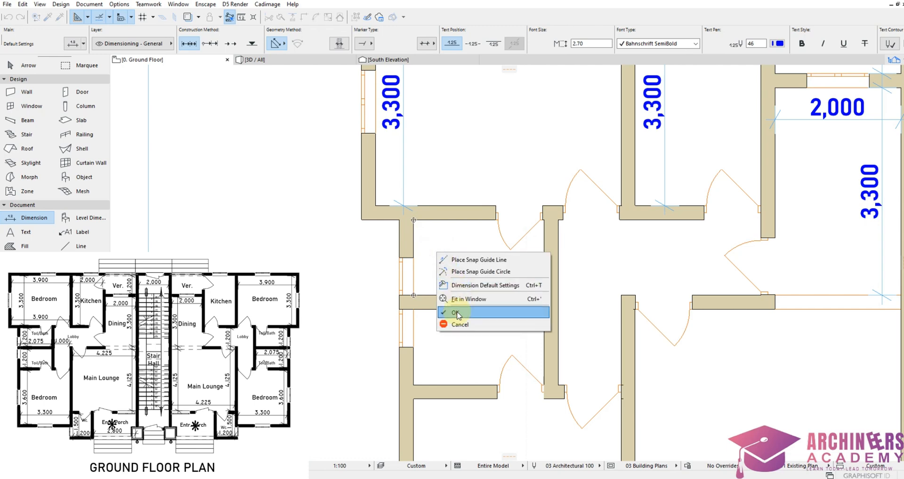
{"action": "left_click", "coordinate": [457, 313]}
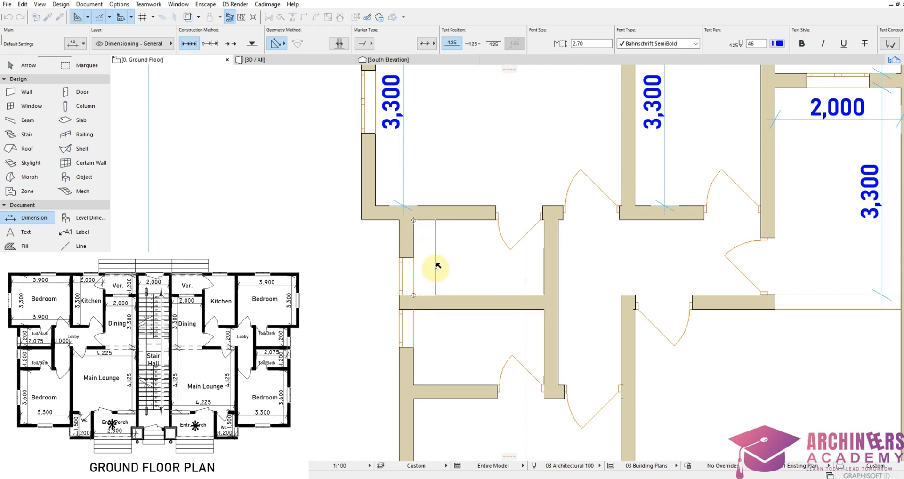
{"action": "left_click", "coordinate": [436, 266]}
Step: Dimension the southern toilet's north-south depth along the west wall, aligning the dimension line with the northern toilet's depth dimension
{"action": "scroll", "coordinate": [438, 282], "scroll_direction": "up", "scroll_amount": 2}
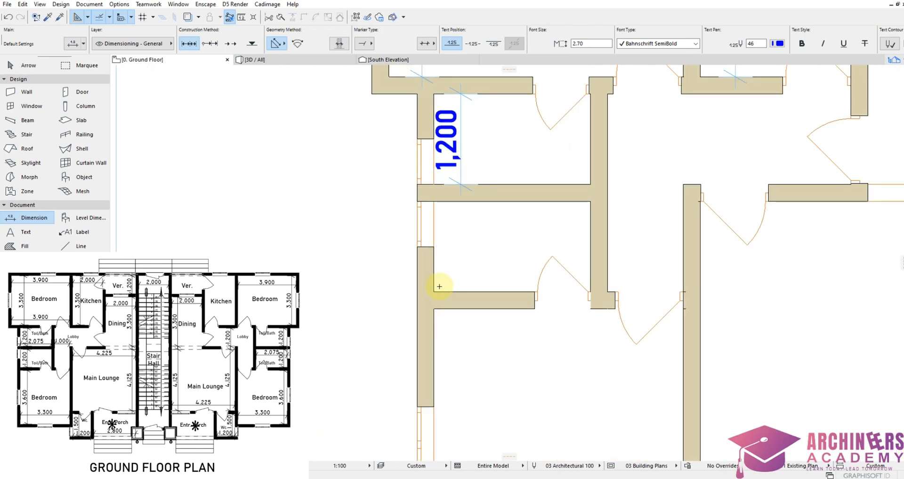
{"action": "left_click", "coordinate": [434, 292]}
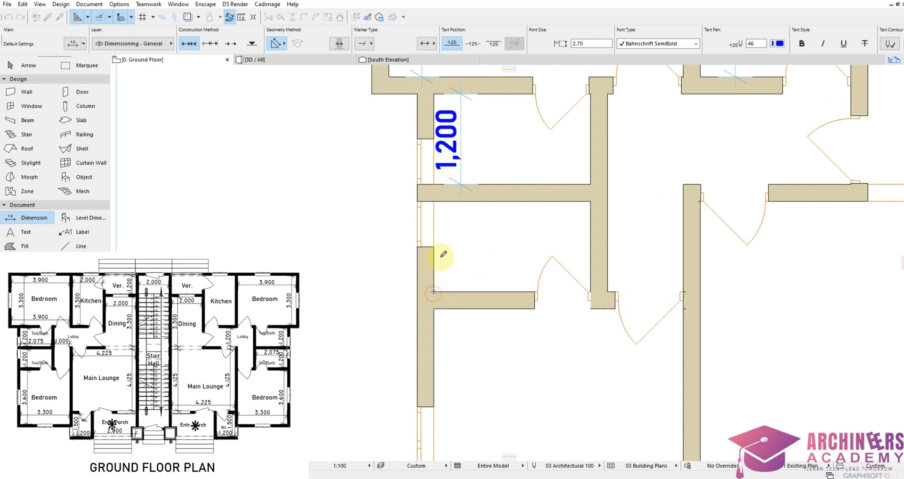
{"action": "left_click", "coordinate": [434, 201]}
{"action": "right_click", "coordinate": [457, 236]}
{"action": "left_click", "coordinate": [480, 293]}
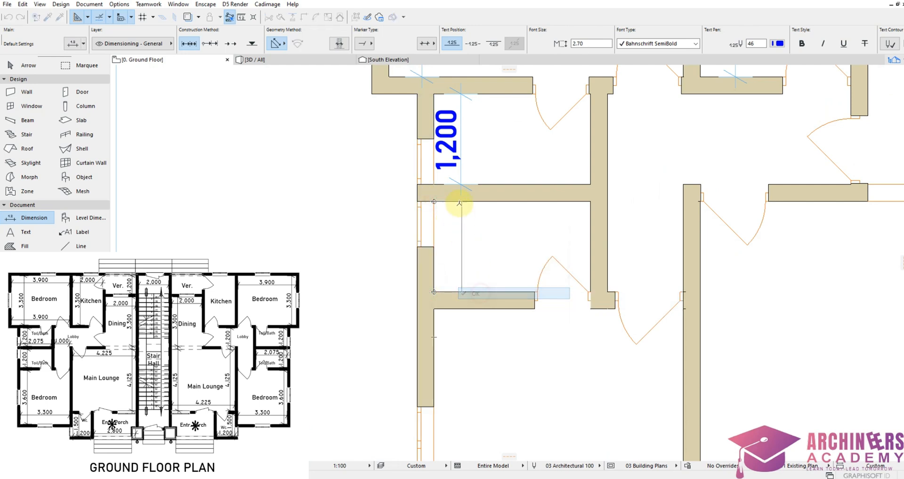
{"action": "left_click", "coordinate": [460, 181]}
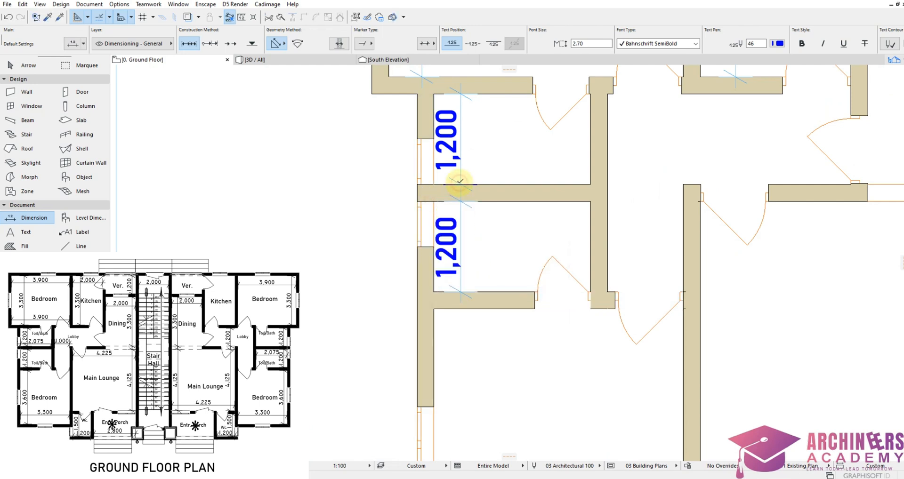
Step: Dimension the southern toilet's width between its inner wall faces, placing the dimension line inside the room below the dividing wall
{"action": "left_click", "coordinate": [433, 202]}
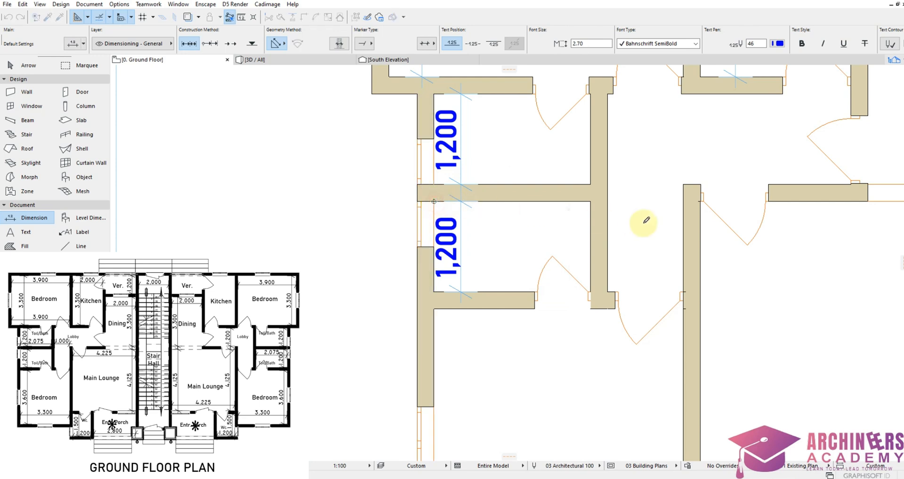
{"action": "left_click", "coordinate": [590, 202]}
{"action": "right_click", "coordinate": [567, 159]}
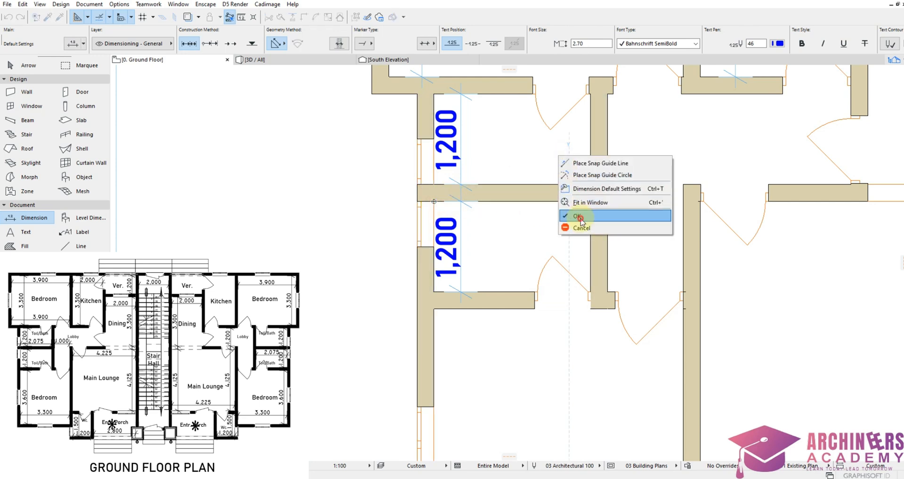
{"action": "left_click", "coordinate": [577, 220]}
{"action": "left_click", "coordinate": [511, 229]}
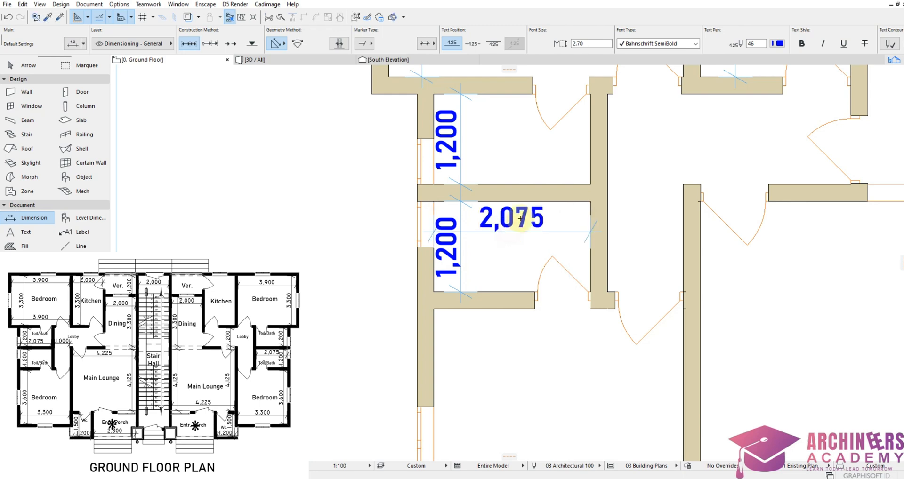
Step: Dimension the southwest bedroom's north-south length between its inner corners, aligning the dimension line with the toilets' depth dimensions
{"action": "scroll", "coordinate": [528, 203], "scroll_direction": "down", "scroll_amount": 3}
{"action": "scroll", "coordinate": [523, 313], "scroll_direction": "up", "scroll_amount": 5}
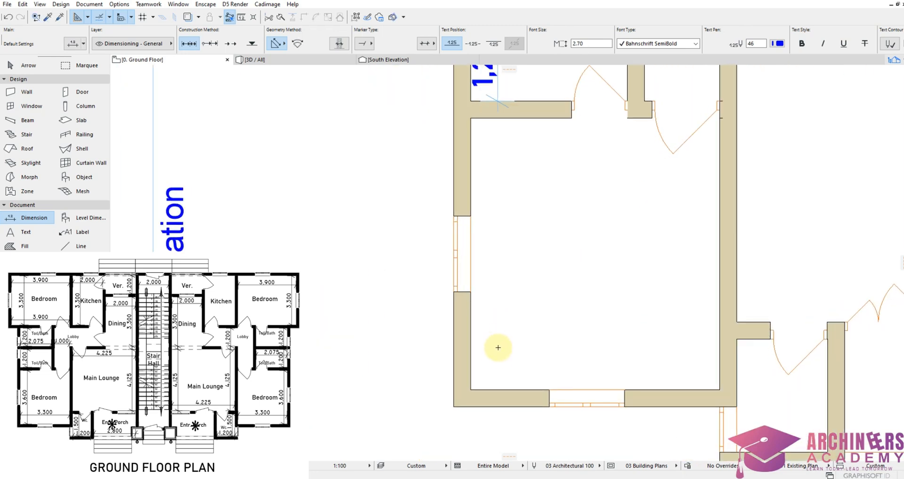
{"action": "left_click", "coordinate": [471, 390]}
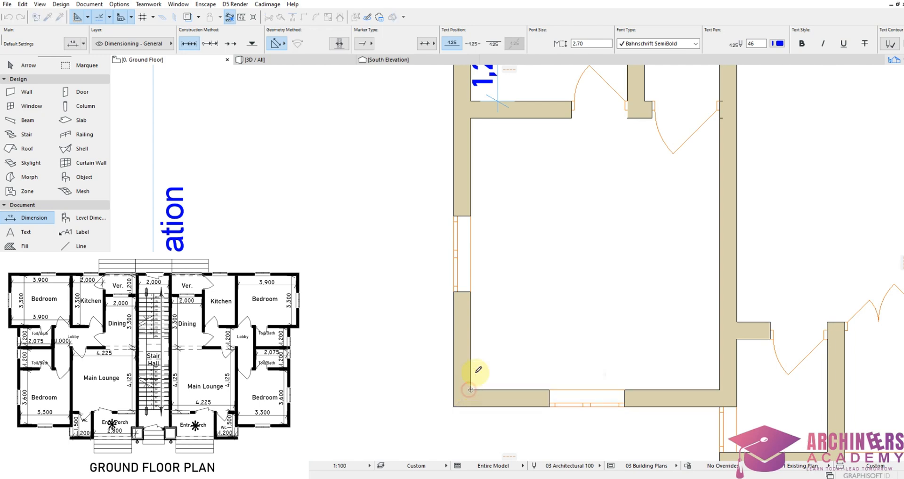
{"action": "left_click", "coordinate": [475, 117]}
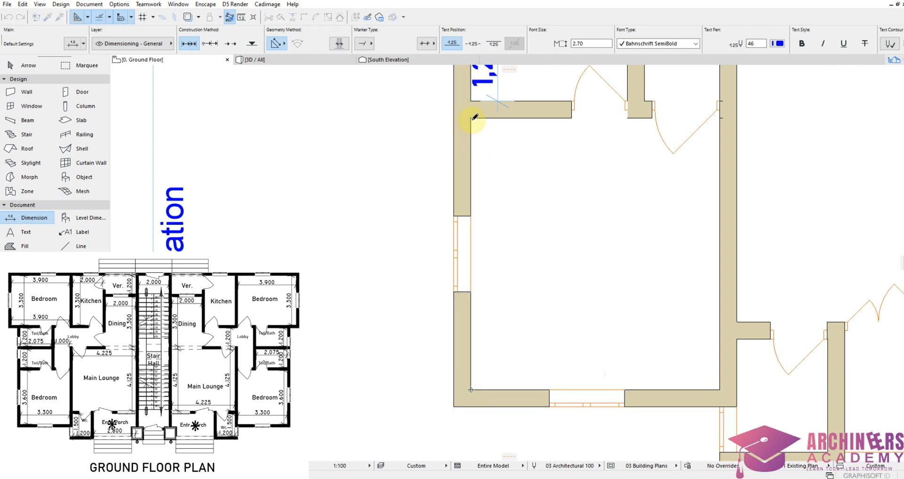
{"action": "right_click", "coordinate": [479, 163]}
{"action": "left_click", "coordinate": [504, 230]}
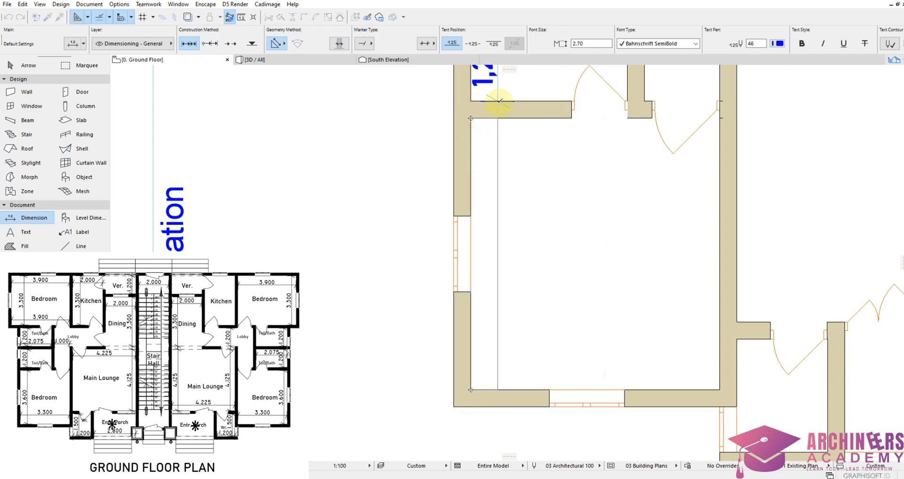
{"action": "left_click", "coordinate": [499, 101]}
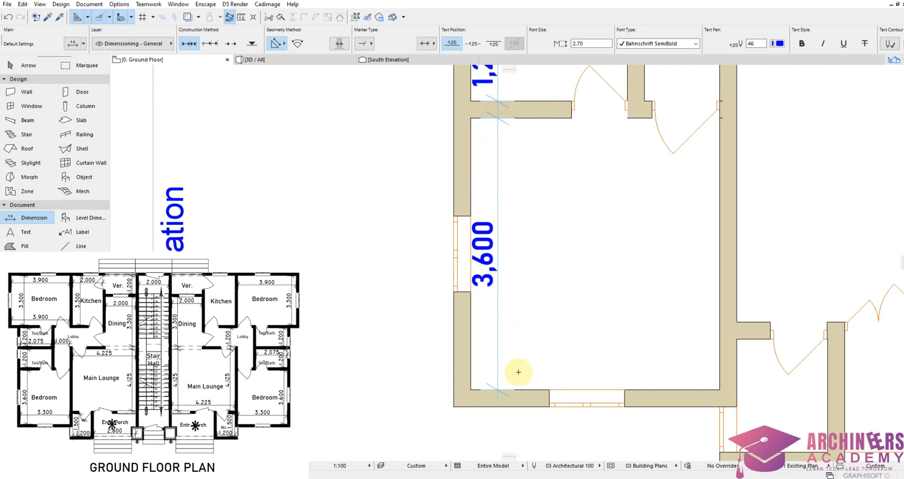
Step: Dimension the southwest bedroom's width between its inner corners, with the dimension line inside the room just north of the south wall
{"action": "left_click", "coordinate": [471, 389]}
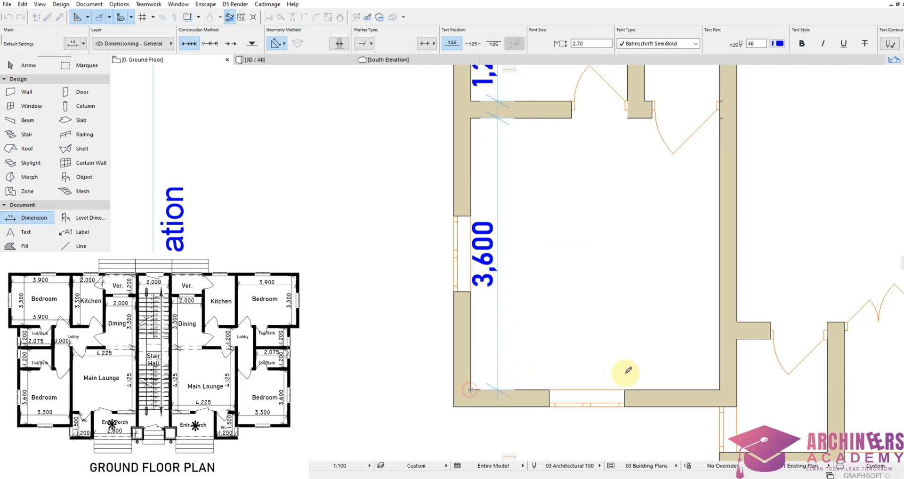
{"action": "left_click", "coordinate": [721, 389]}
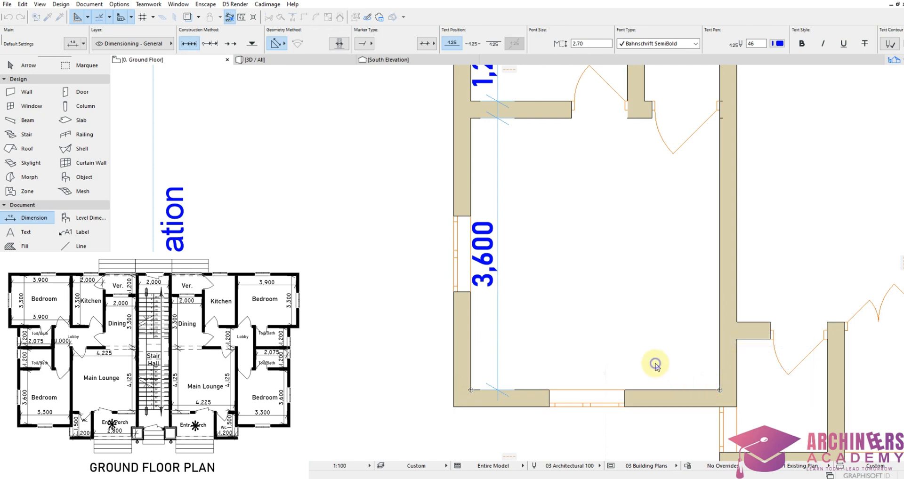
{"action": "right_click", "coordinate": [656, 363]}
{"action": "left_click", "coordinate": [679, 416]}
{"action": "left_click", "coordinate": [583, 366]}
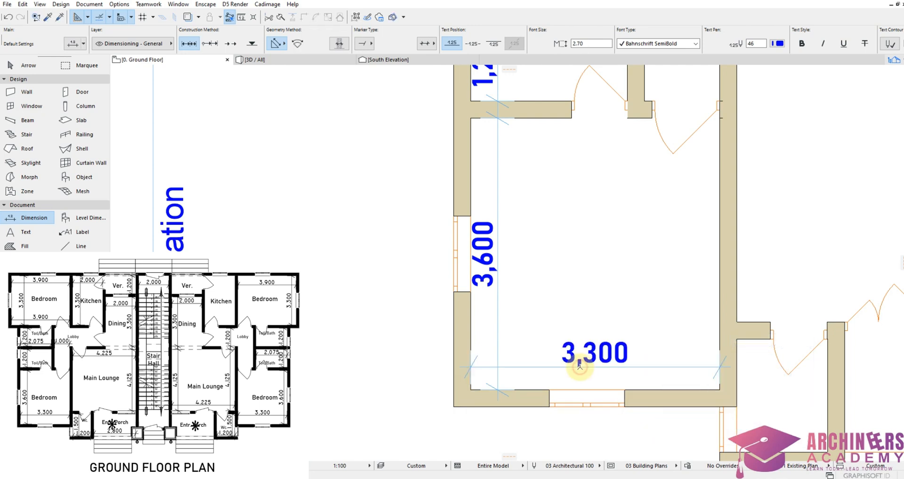
Step: Dimension the width of the small WC west of the entrance porch, placing the dimension line just north of its south wall
{"action": "scroll", "coordinate": [565, 263], "scroll_direction": "down", "scroll_amount": 5}
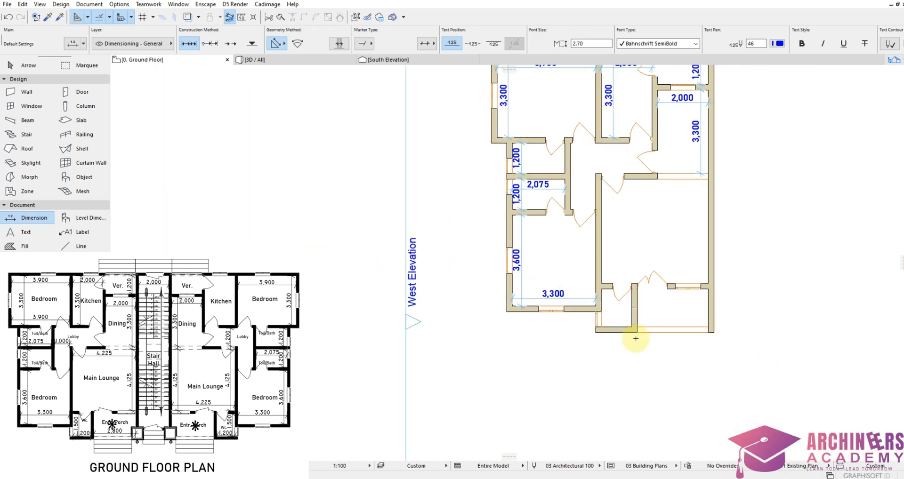
{"action": "scroll", "coordinate": [636, 339], "scroll_direction": "up", "scroll_amount": 4}
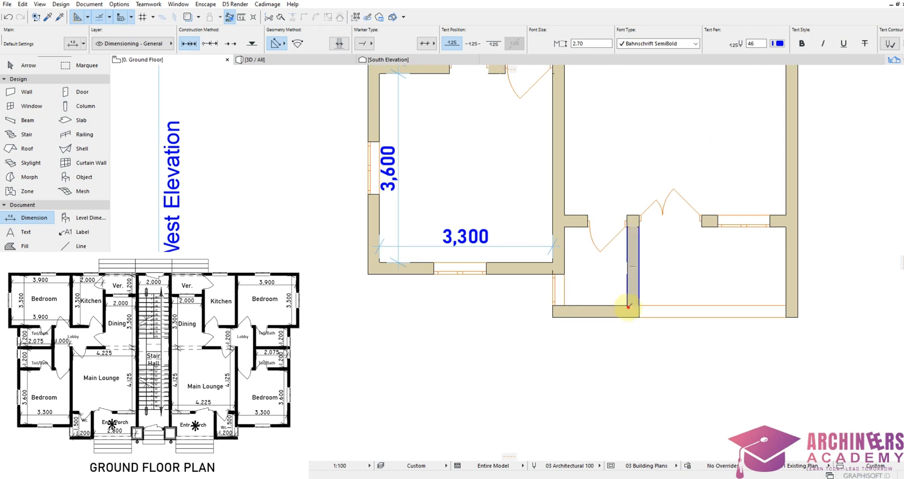
{"action": "left_click", "coordinate": [628, 307]}
{"action": "scroll", "coordinate": [628, 308], "scroll_direction": "up", "scroll_amount": 3}
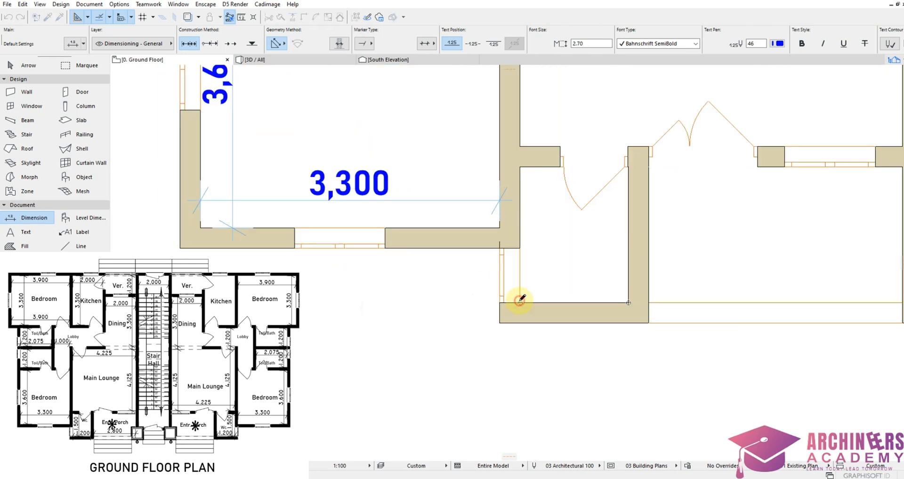
{"action": "left_click", "coordinate": [520, 303]}
{"action": "right_click", "coordinate": [520, 302]}
{"action": "left_click", "coordinate": [572, 336]}
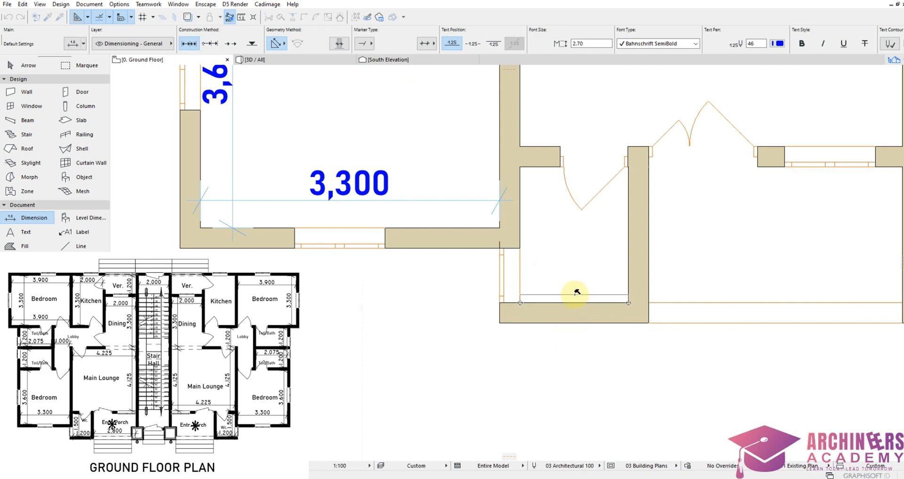
{"action": "left_click", "coordinate": [576, 290]}
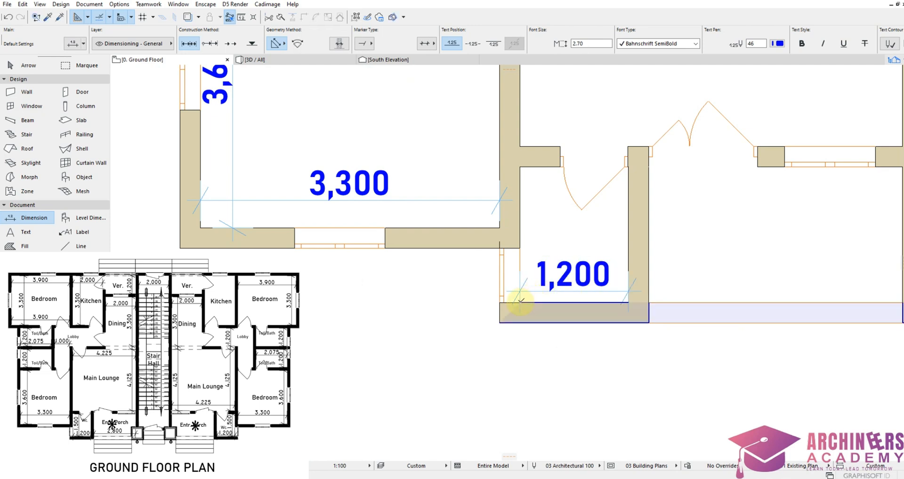
Step: Dimension the small WC's north-south depth between its inner wall faces, with the dimension line inside the room
{"action": "left_click", "coordinate": [519, 164]}
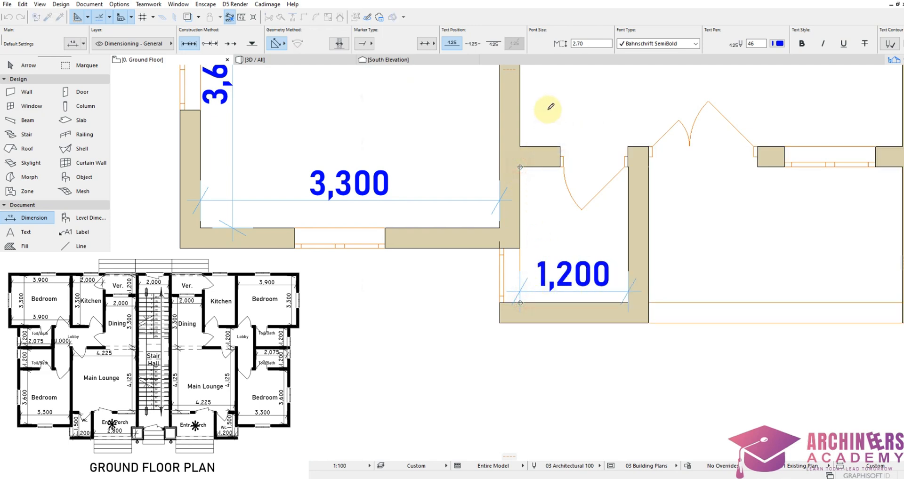
{"action": "right_click", "coordinate": [547, 115]}
{"action": "left_click", "coordinate": [569, 167]}
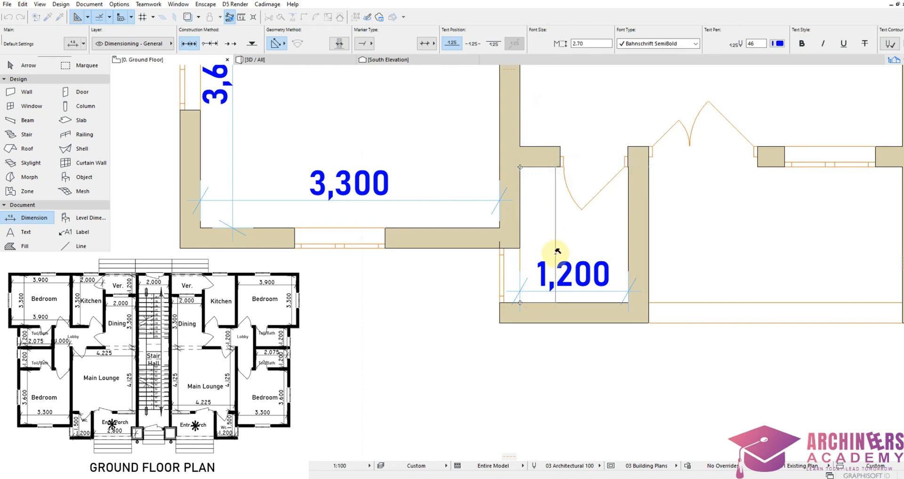
{"action": "left_click", "coordinate": [555, 253]}
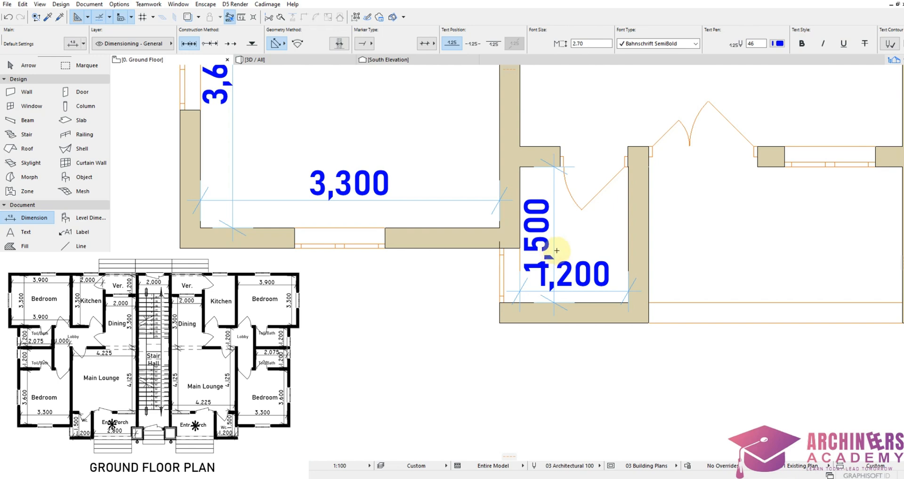
Step: Move the WC's depth dimension text slightly north along its line, clear of the width dimension text
{"action": "left_click", "coordinate": [549, 244]}
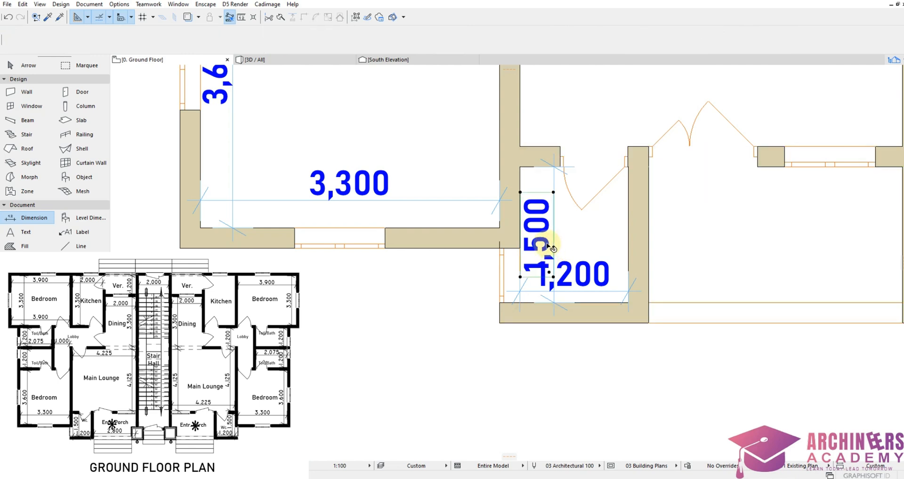
{"action": "left_click_drag", "start_coordinate": [546, 246], "coordinate": [547, 231]}
{"action": "left_click", "coordinate": [579, 233]}
Step: Dimension the entrance porch's width between its side walls, aligning the dimension line with the WC's width dimension
{"action": "scroll", "coordinate": [490, 241], "scroll_direction": "down", "scroll_amount": 5}
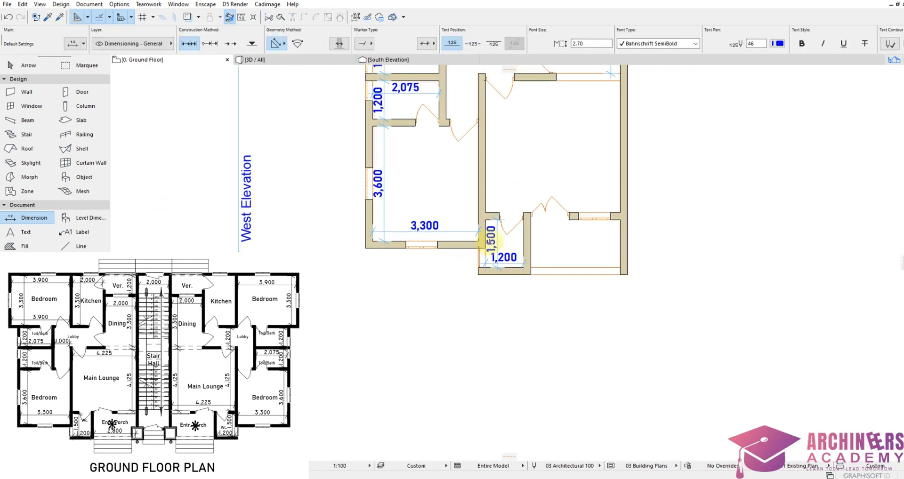
{"action": "scroll", "coordinate": [584, 286], "scroll_direction": "up", "scroll_amount": 3}
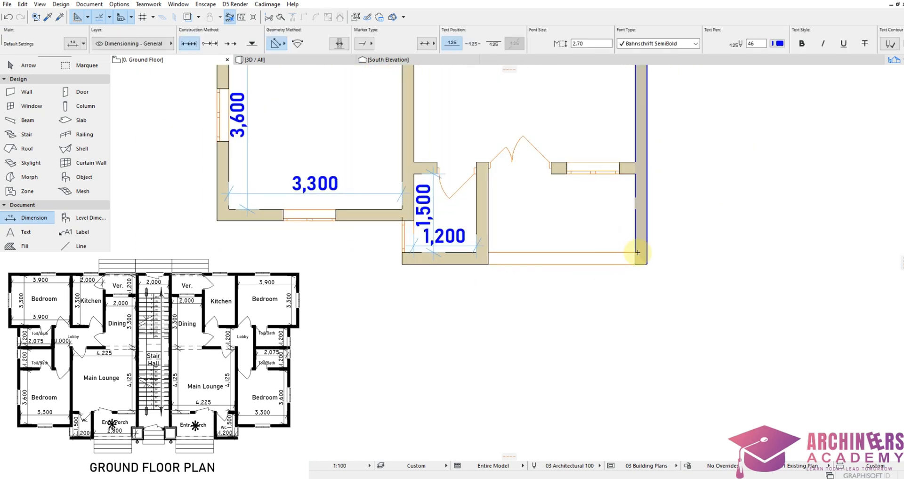
{"action": "left_click", "coordinate": [635, 253]}
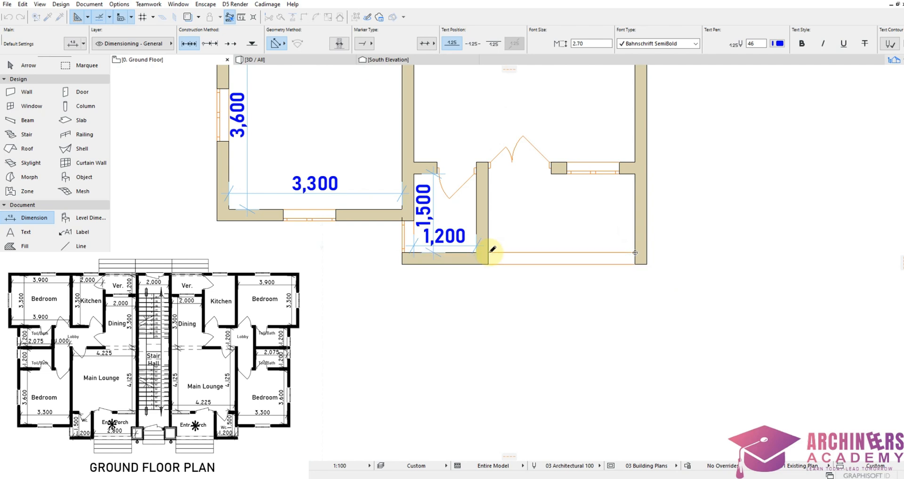
{"action": "left_click", "coordinate": [489, 253]}
{"action": "right_click", "coordinate": [520, 224]}
{"action": "left_click", "coordinate": [539, 285]}
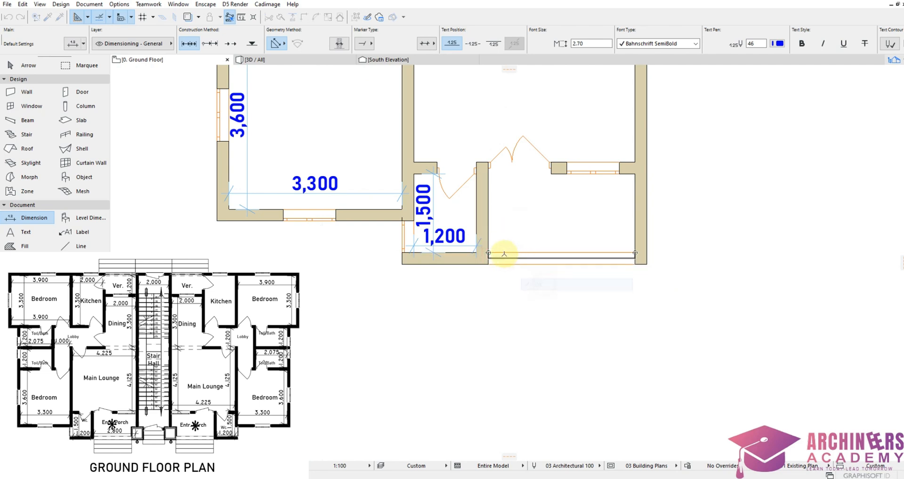
{"action": "left_click", "coordinate": [478, 245]}
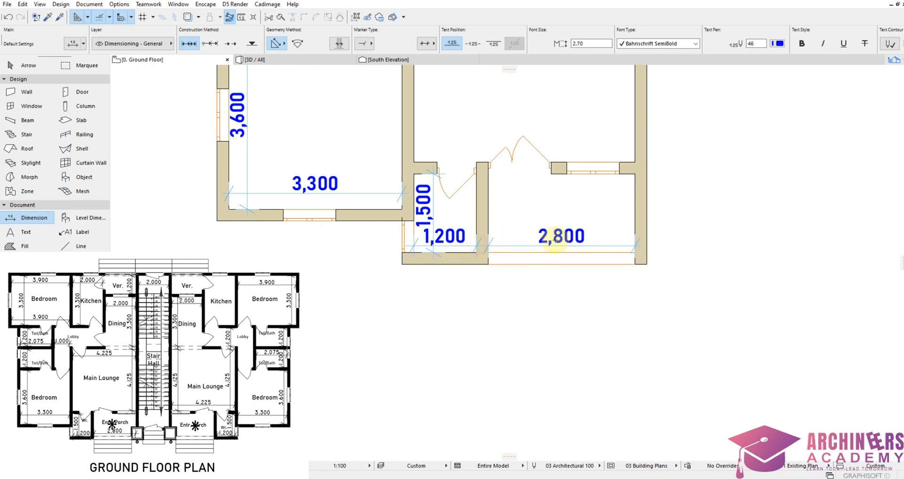
Step: Dimension the main lounge's north-south length along the east wall, aligning the dimension line with the dining room's length dimension
{"action": "scroll", "coordinate": [597, 174], "scroll_direction": "down", "scroll_amount": 4}
{"action": "scroll", "coordinate": [581, 236], "scroll_direction": "up", "scroll_amount": 3}
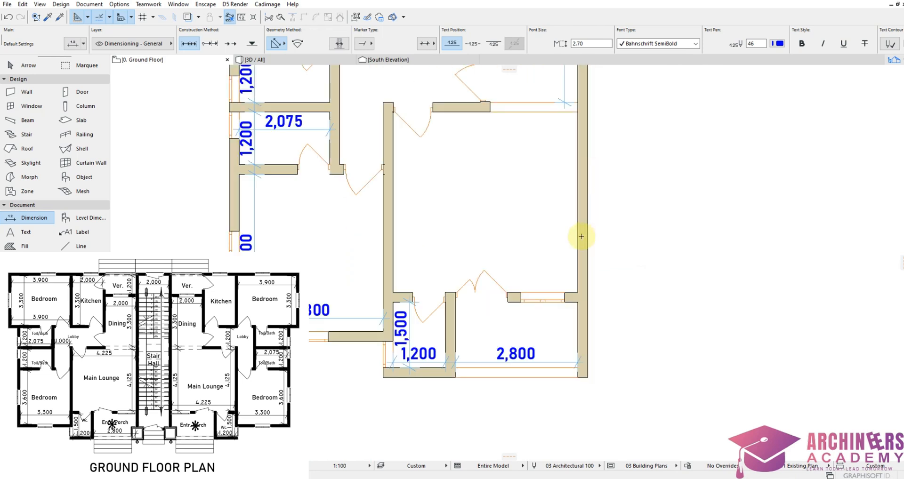
{"action": "left_click", "coordinate": [577, 291]}
{"action": "left_click", "coordinate": [578, 112]}
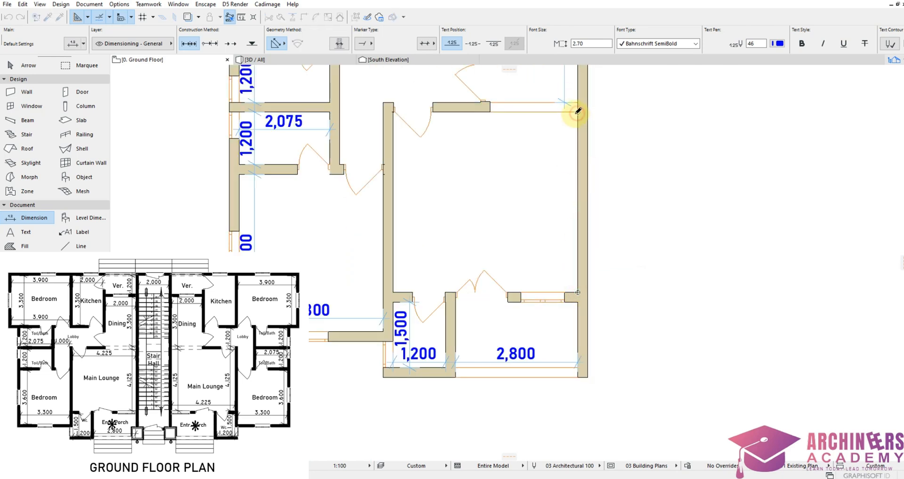
{"action": "right_click", "coordinate": [561, 126]}
{"action": "left_click", "coordinate": [582, 181]}
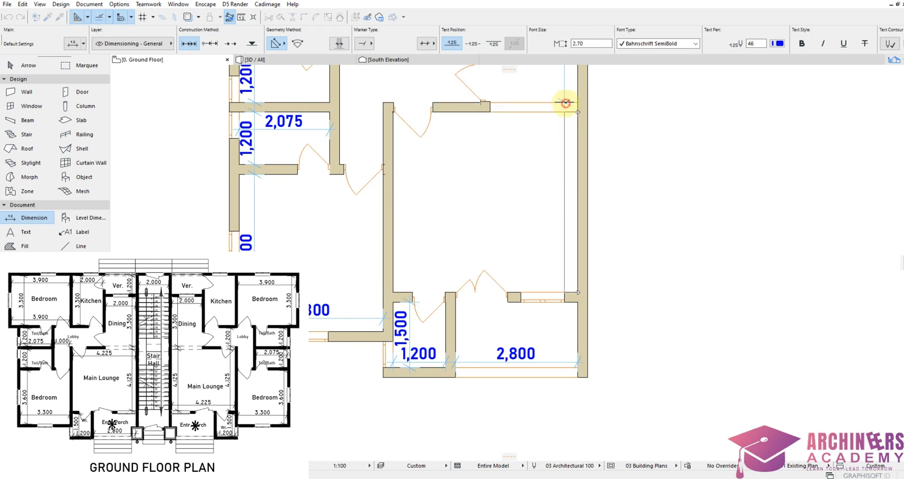
{"action": "left_click", "coordinate": [566, 103]}
Step: Dimension the main lounge's width between its inner side walls, with the dimension line inside the room just south of the dining opening
{"action": "scroll", "coordinate": [528, 250], "scroll_direction": "down", "scroll_amount": 2}
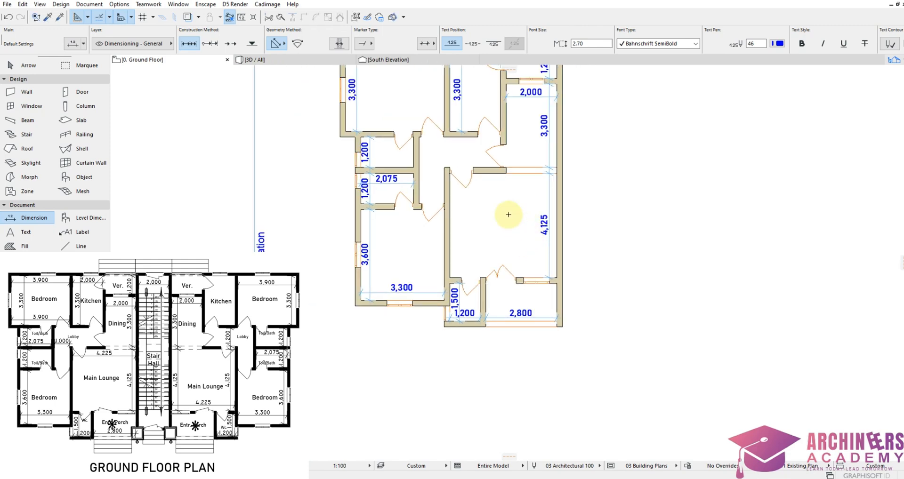
{"action": "scroll", "coordinate": [509, 214], "scroll_direction": "up", "scroll_amount": 3}
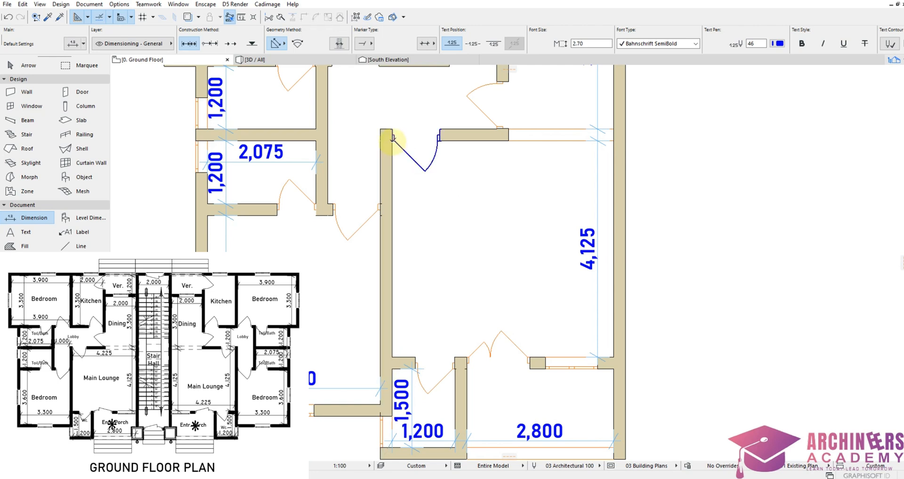
{"action": "scroll", "coordinate": [393, 138], "scroll_direction": "up", "scroll_amount": 6}
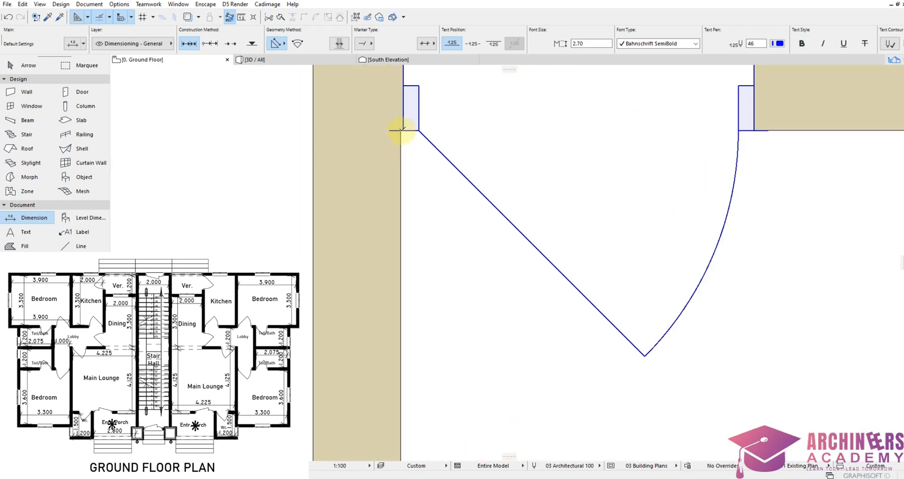
{"action": "left_click", "coordinate": [402, 131]}
{"action": "scroll", "coordinate": [398, 134], "scroll_direction": "down", "scroll_amount": 5}
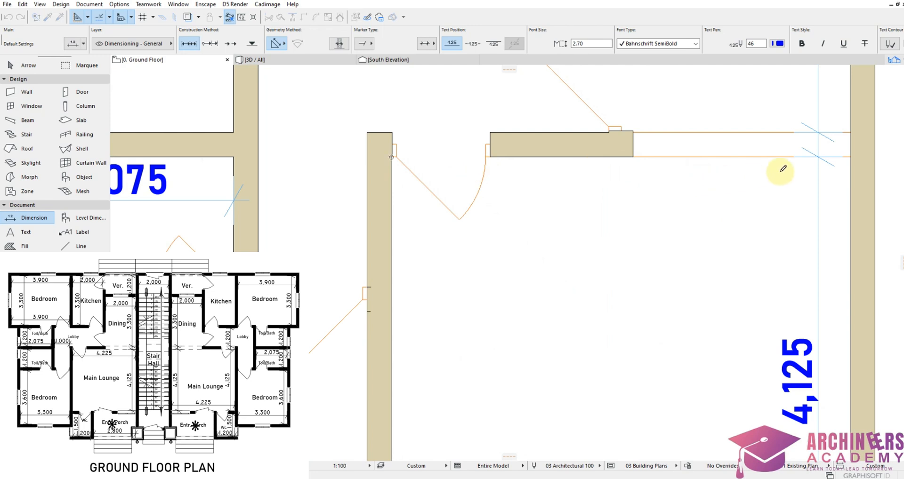
{"action": "left_click", "coordinate": [851, 157]}
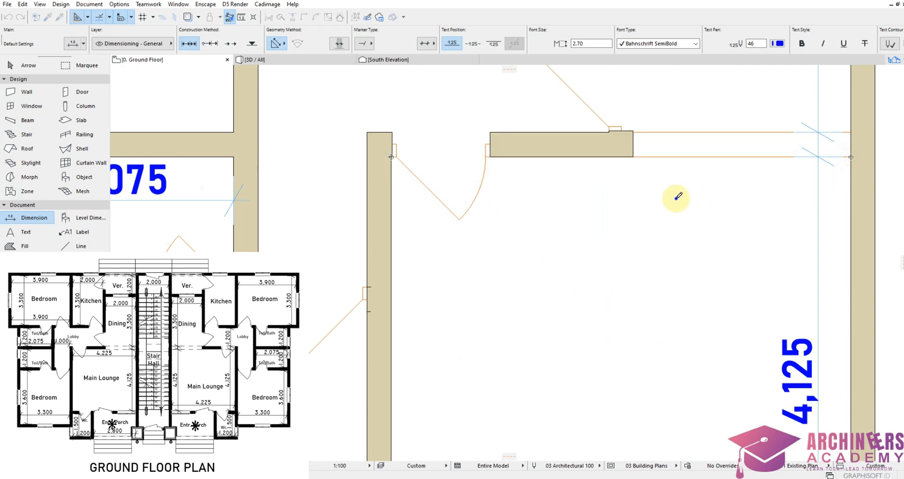
{"action": "right_click", "coordinate": [680, 196]}
{"action": "left_click", "coordinate": [702, 244]}
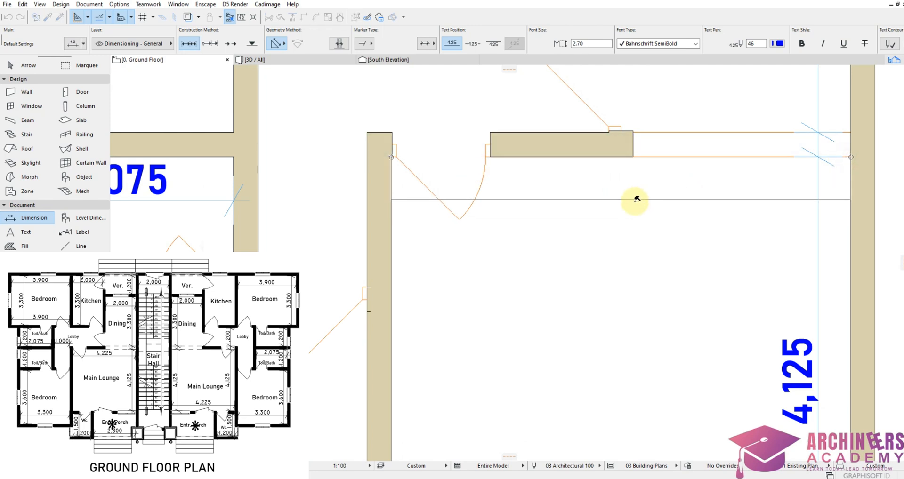
{"action": "left_click", "coordinate": [637, 201]}
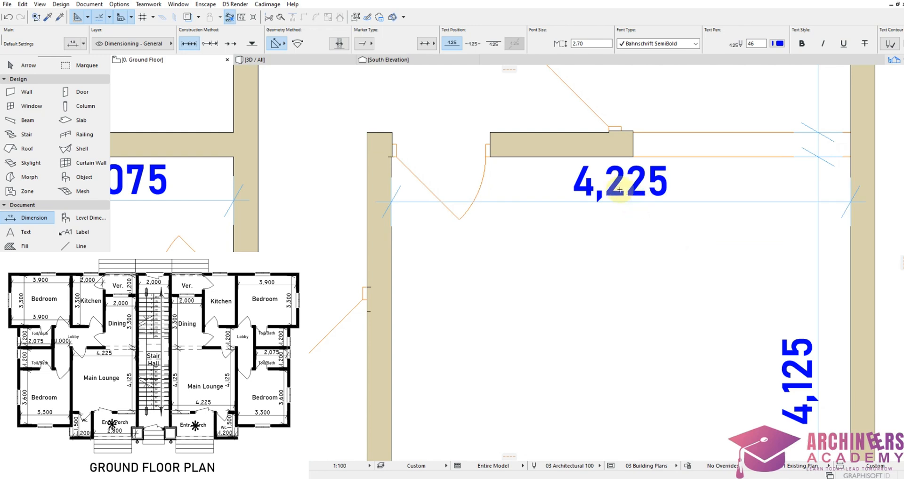
Step: Dimension the lobby's width between the toilet wall and the lounge wall, aligning the dimension line with the southern toilet's width dimension
{"action": "scroll", "coordinate": [578, 238], "scroll_direction": "down", "scroll_amount": 3}
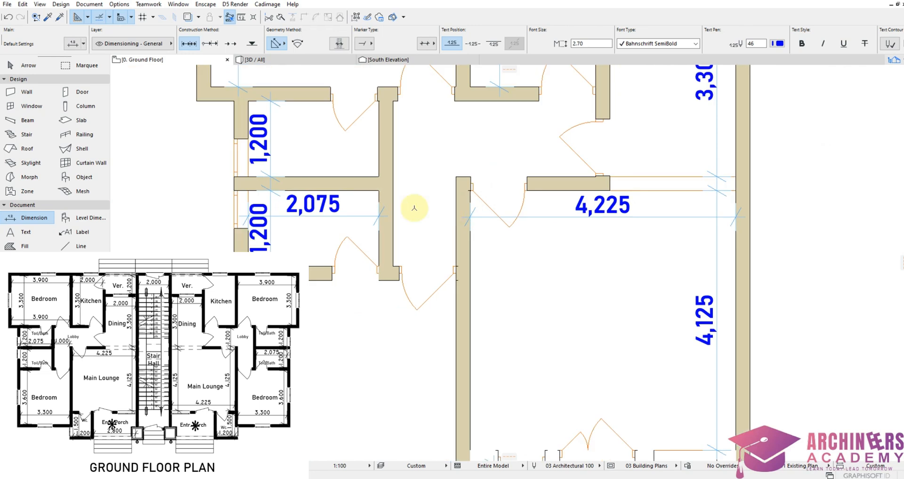
{"action": "scroll", "coordinate": [404, 206], "scroll_direction": "up", "scroll_amount": 4}
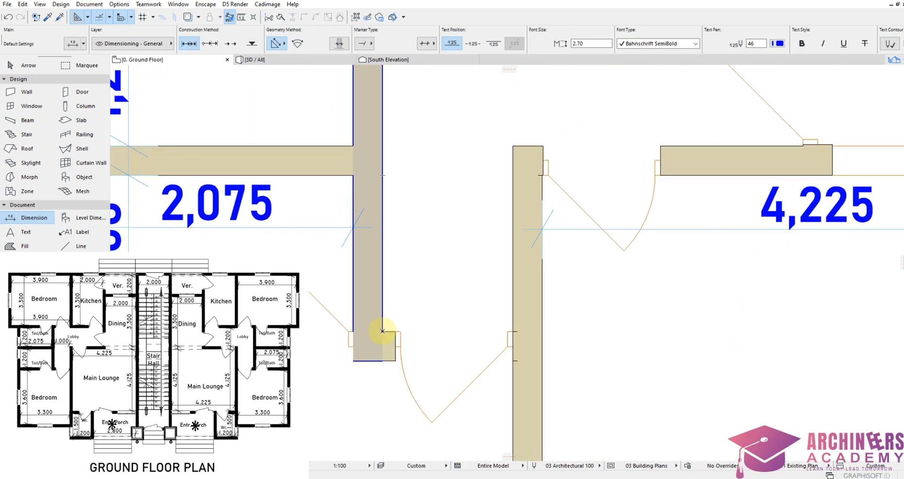
{"action": "left_click", "coordinate": [382, 331]}
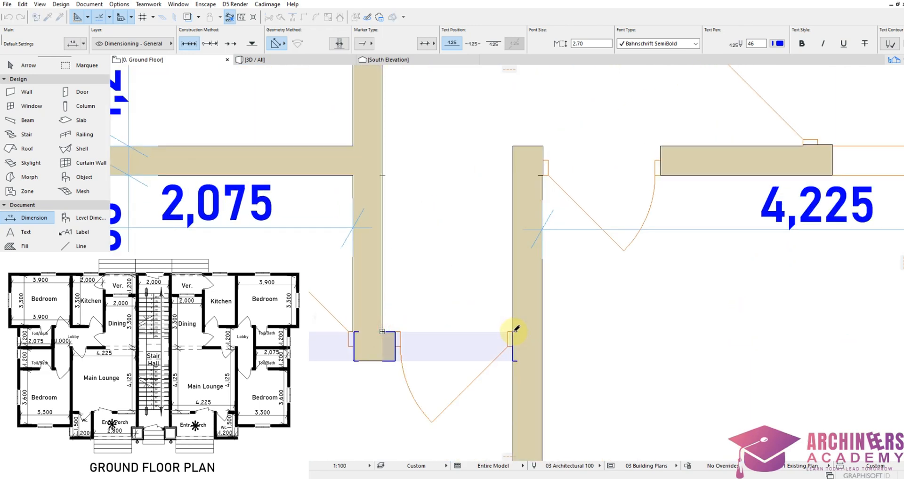
{"action": "right_click", "coordinate": [460, 285]}
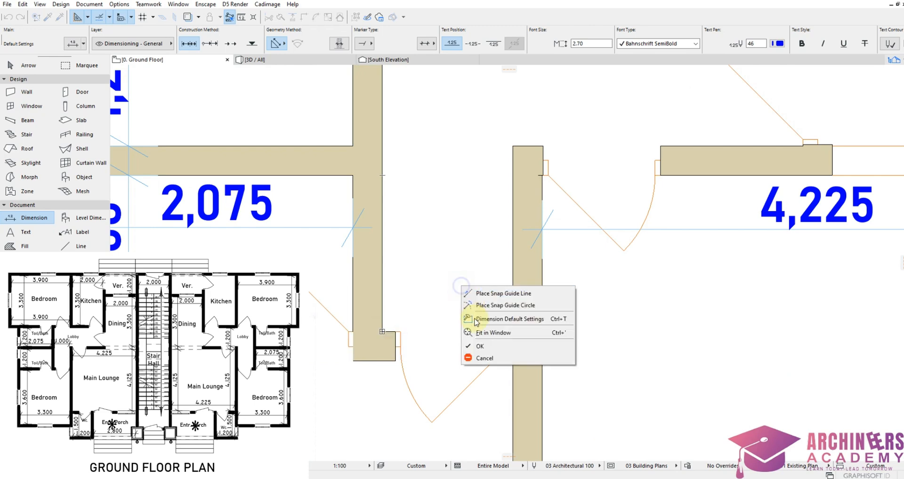
{"action": "left_click", "coordinate": [480, 348]}
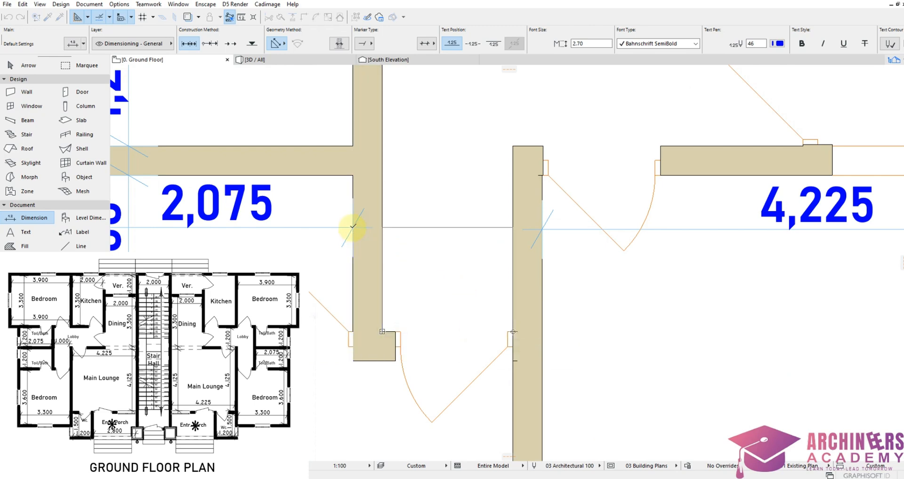
{"action": "left_click", "coordinate": [353, 226]}
Step: Dimension the lobby's north-south clearance between the kitchen wall and the lounge wall, aligning the dimension line with the kitchen's length dimension
{"action": "scroll", "coordinate": [354, 207], "scroll_direction": "down", "scroll_amount": 5}
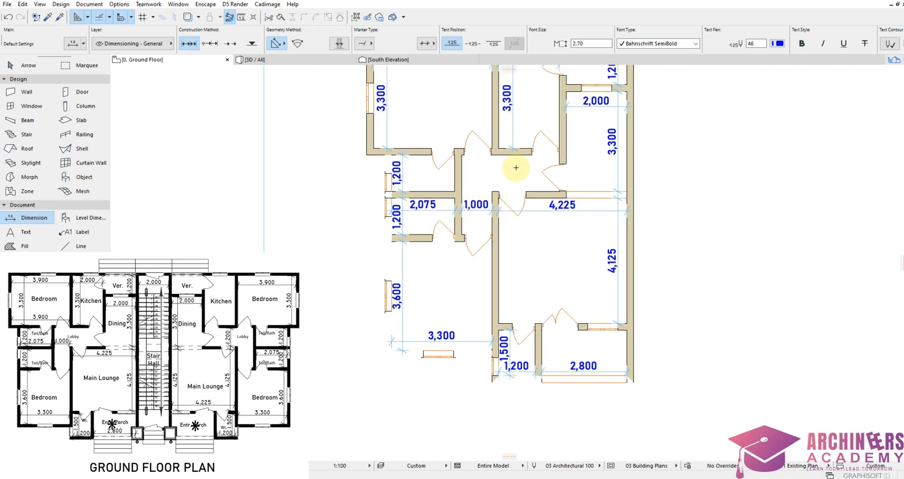
{"action": "scroll", "coordinate": [523, 169], "scroll_direction": "down", "scroll_amount": 2}
{"action": "scroll", "coordinate": [492, 179], "scroll_direction": "up", "scroll_amount": 4}
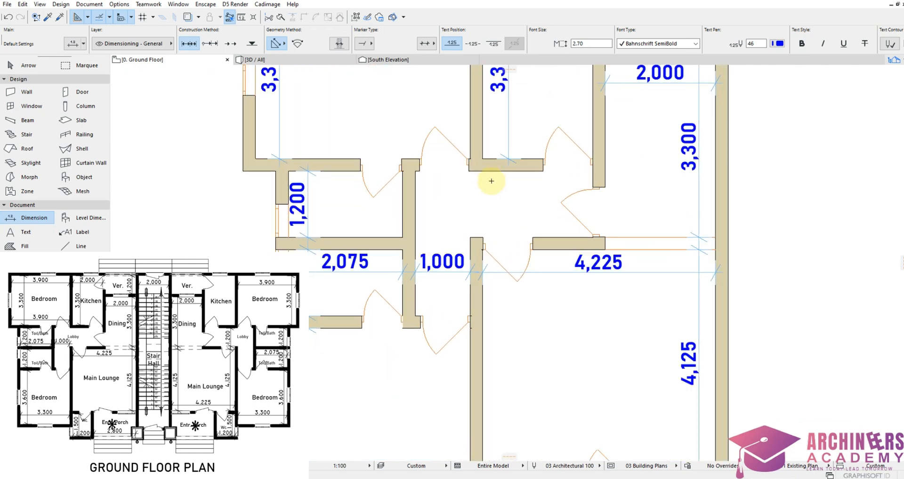
{"action": "scroll", "coordinate": [492, 180], "scroll_direction": "up", "scroll_amount": 2}
{"action": "left_click", "coordinate": [463, 257]}
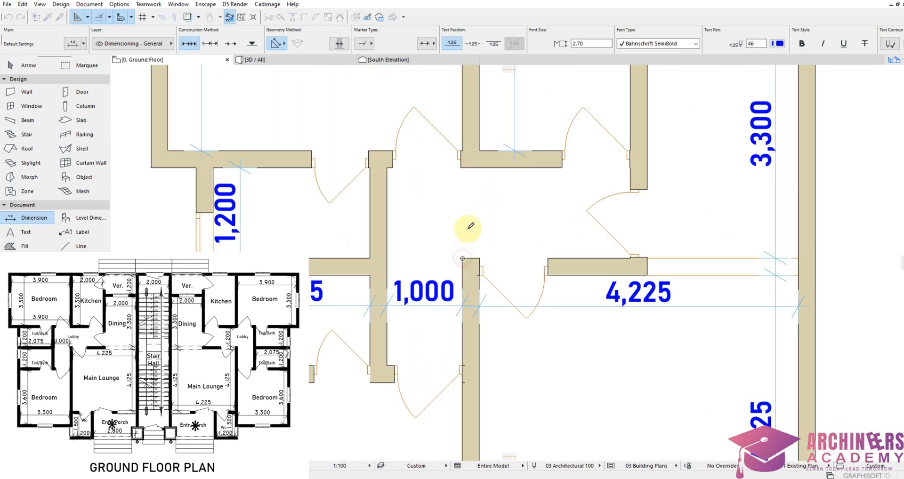
{"action": "right_click", "coordinate": [473, 186]}
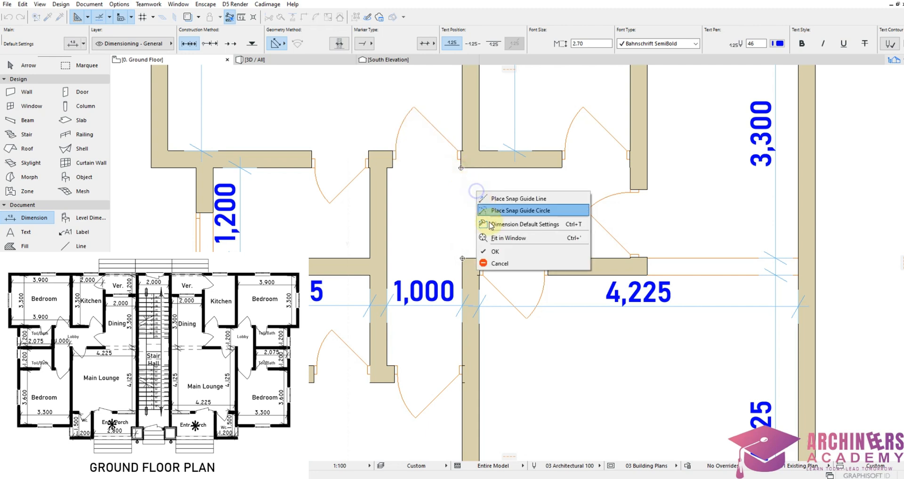
{"action": "left_click", "coordinate": [500, 248]}
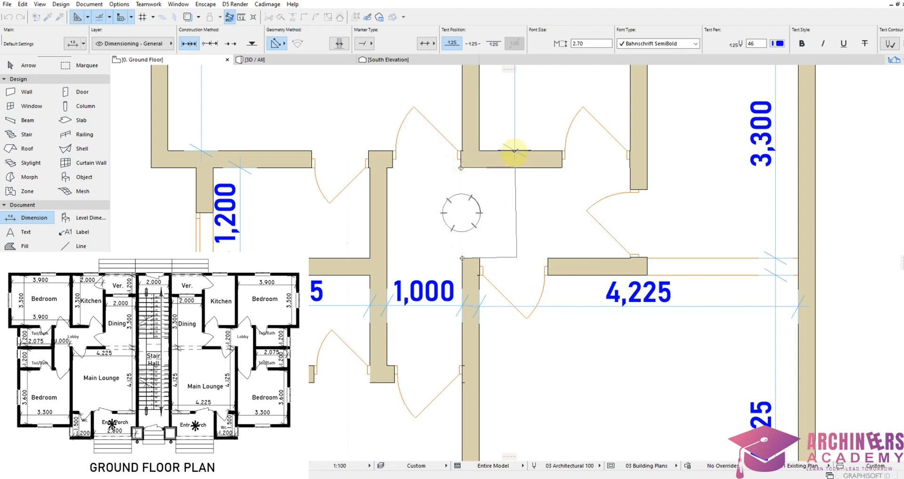
{"action": "left_click", "coordinate": [514, 217]}
{"action": "scroll", "coordinate": [522, 199], "scroll_direction": "down", "scroll_amount": 3}
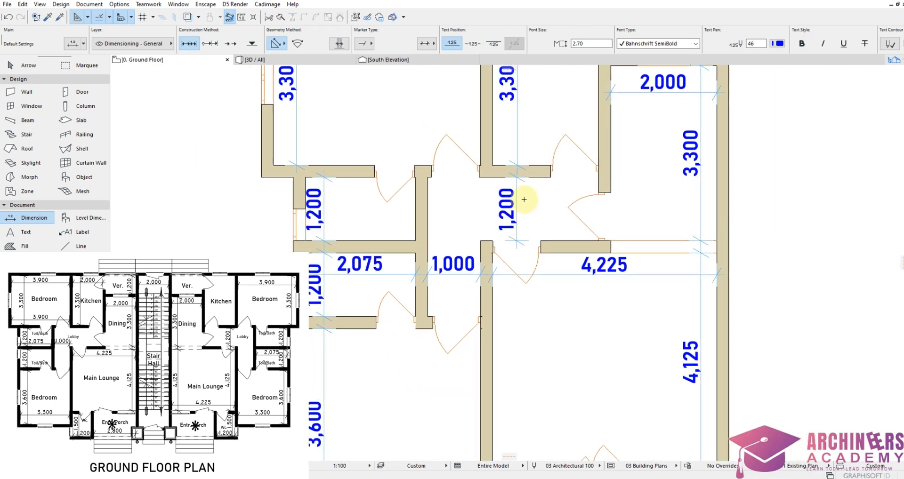
Step: Review the room dimensions across the whole ground floor plan against the reference plan
{"action": "scroll", "coordinate": [523, 201], "scroll_direction": "down", "scroll_amount": 4}
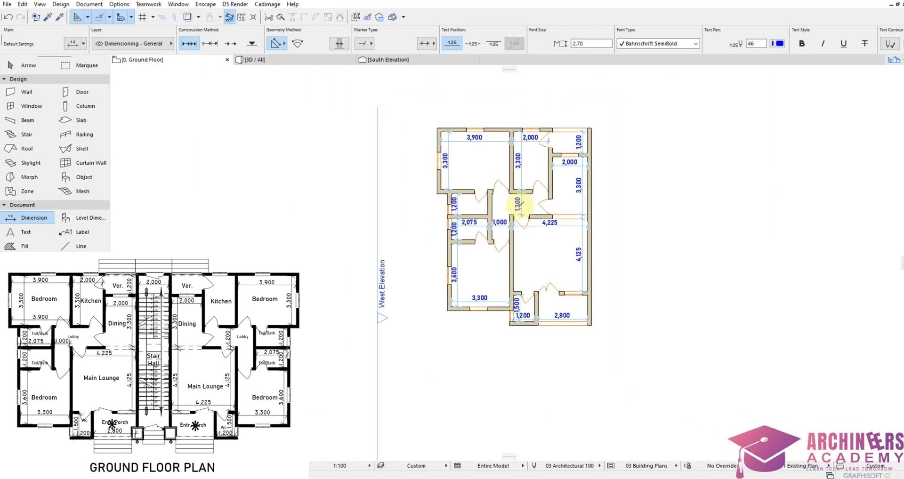
{"action": "scroll", "coordinate": [522, 203], "scroll_direction": "up", "scroll_amount": 3}
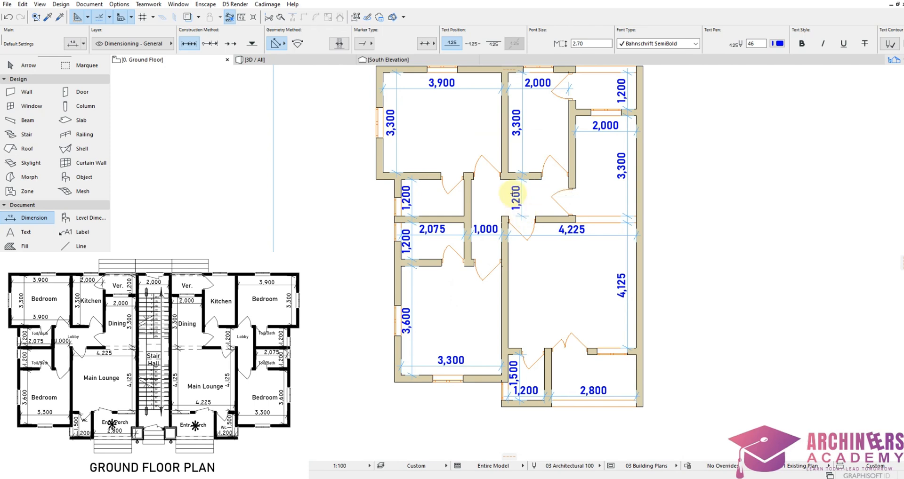
{"action": "scroll", "coordinate": [610, 271], "scroll_direction": "down", "scroll_amount": 5}
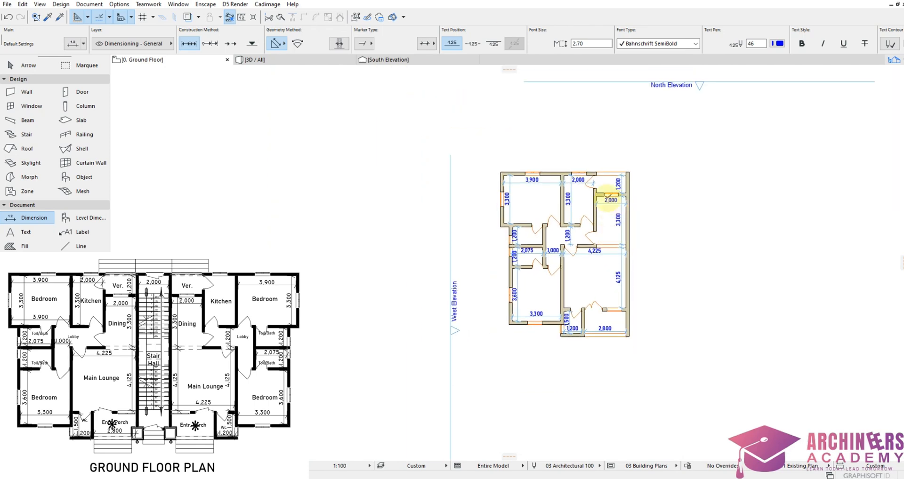
{"action": "scroll", "coordinate": [549, 266], "scroll_direction": "up", "scroll_amount": 1}
{"action": "scroll", "coordinate": [571, 250], "scroll_direction": "up", "scroll_amount": 3}
{"action": "scroll", "coordinate": [613, 285], "scroll_direction": "down", "scroll_amount": 1}
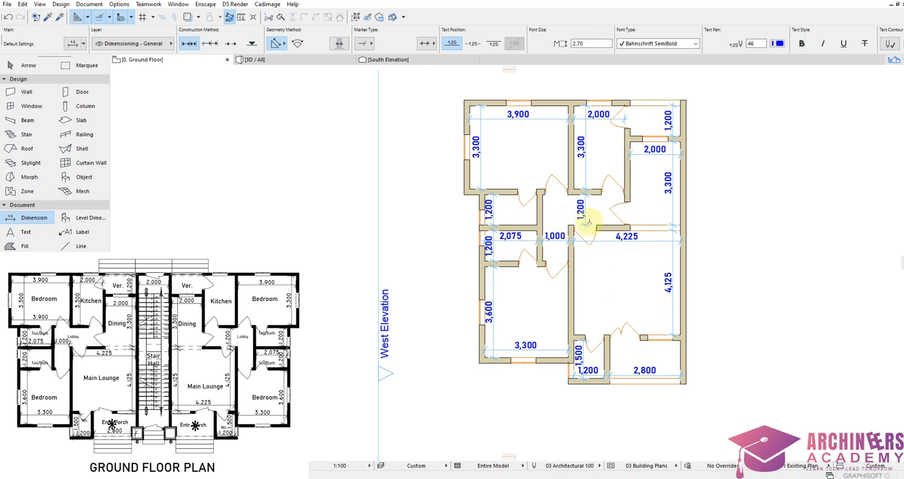
{"action": "scroll", "coordinate": [602, 248], "scroll_direction": "down", "scroll_amount": 2}
{"action": "scroll", "coordinate": [616, 210], "scroll_direction": "up", "scroll_amount": 4}
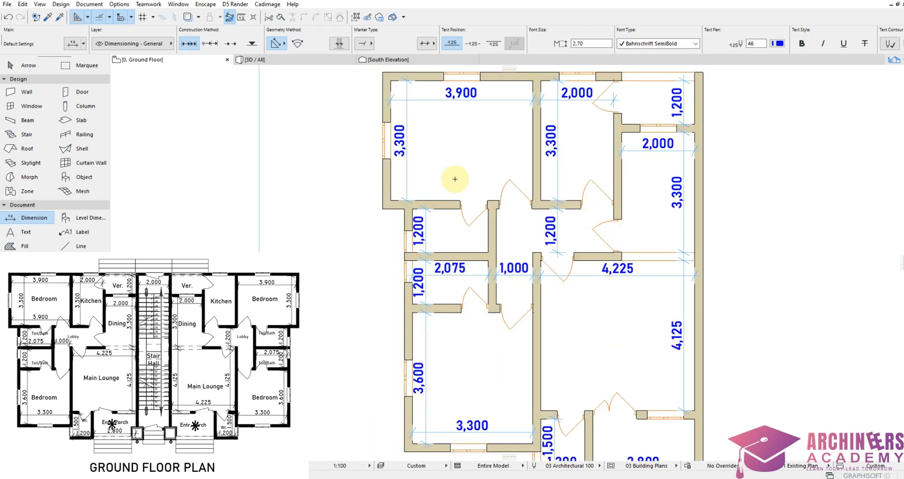
Step: Set the text defaults to Bahnschrift SemiCondensed, 2.80 mm high, centre-aligned and not bold
{"action": "double_click", "coordinate": [33, 231]}
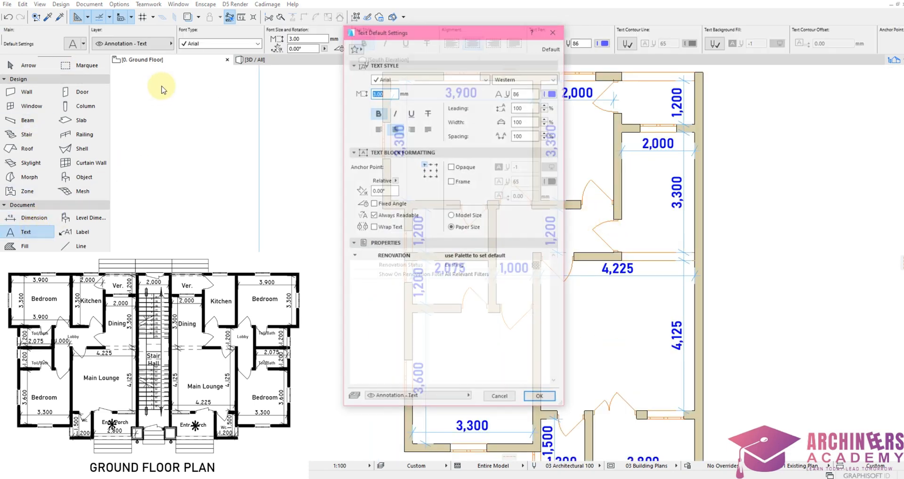
{"action": "left_click", "coordinate": [401, 79]}
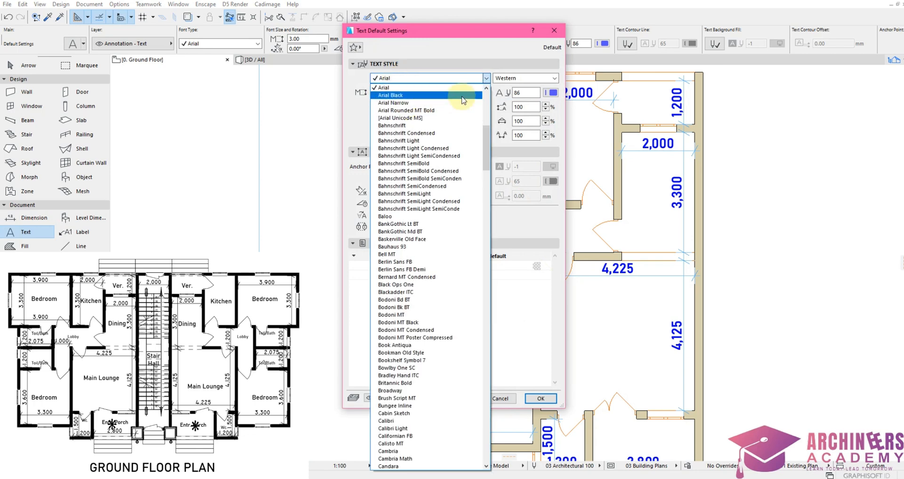
{"action": "left_click", "coordinate": [486, 99]}
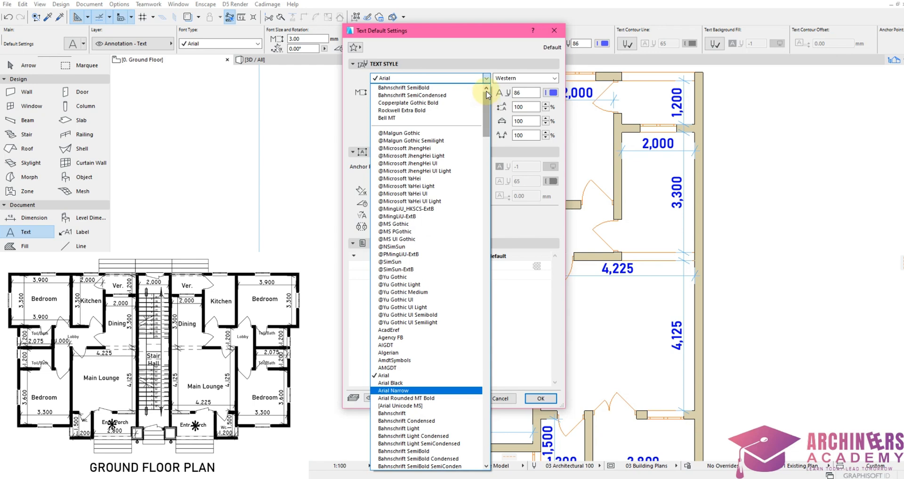
{"action": "left_click", "coordinate": [451, 95]}
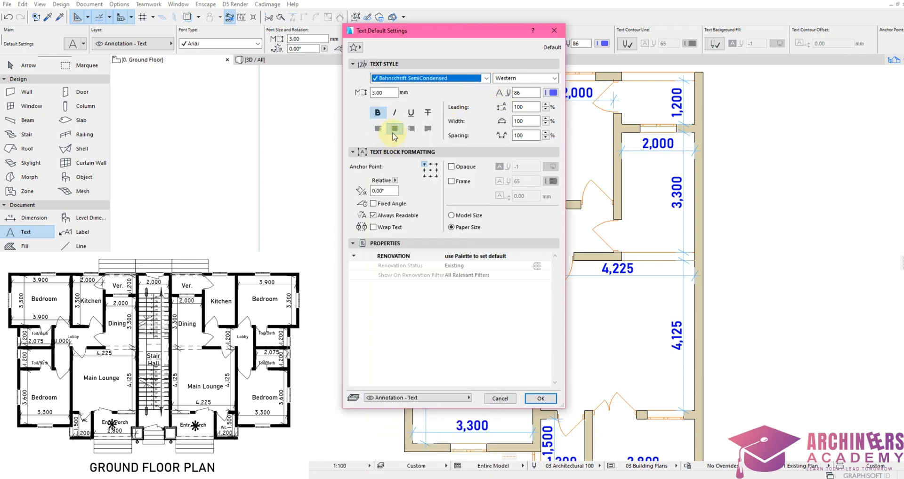
{"action": "left_click", "coordinate": [394, 130]}
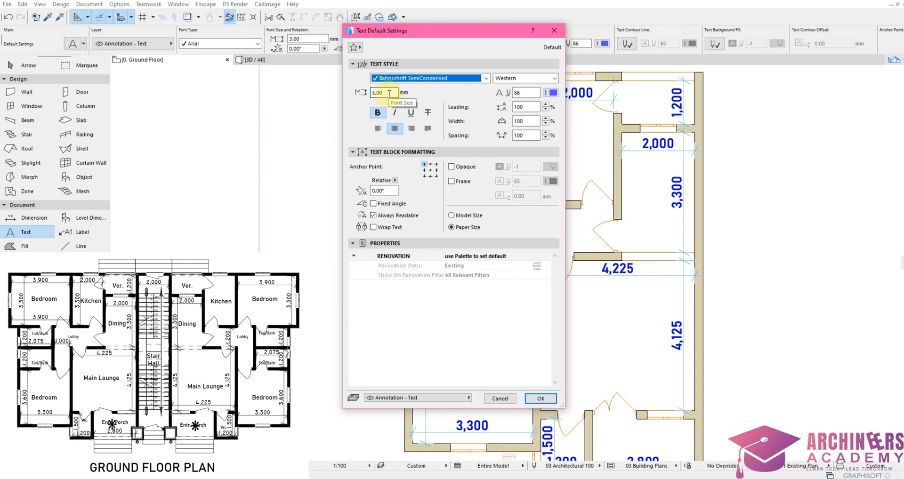
{"action": "double_click", "coordinate": [378, 92]}
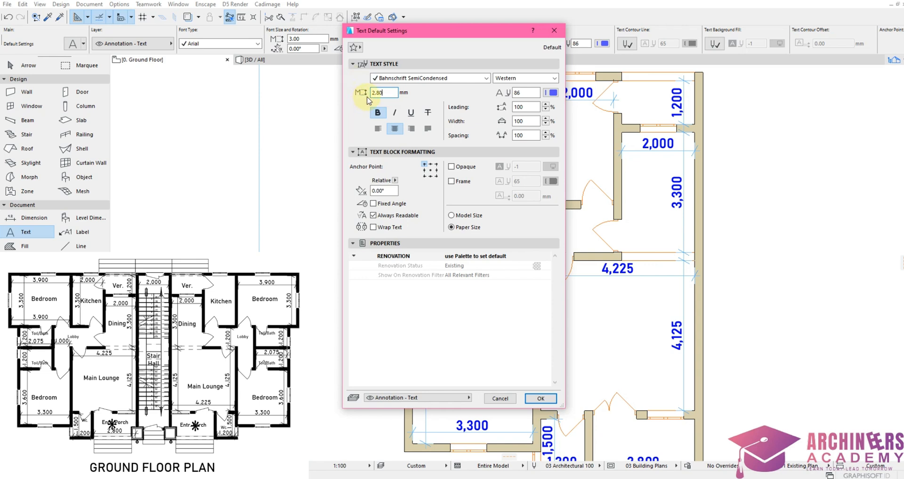
{"action": "left_click", "coordinate": [380, 115]}
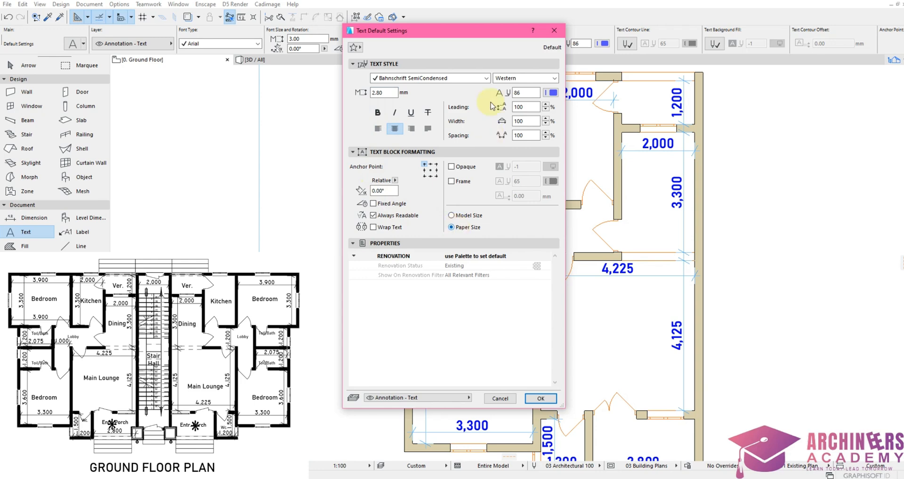
{"action": "left_click", "coordinate": [541, 399]}
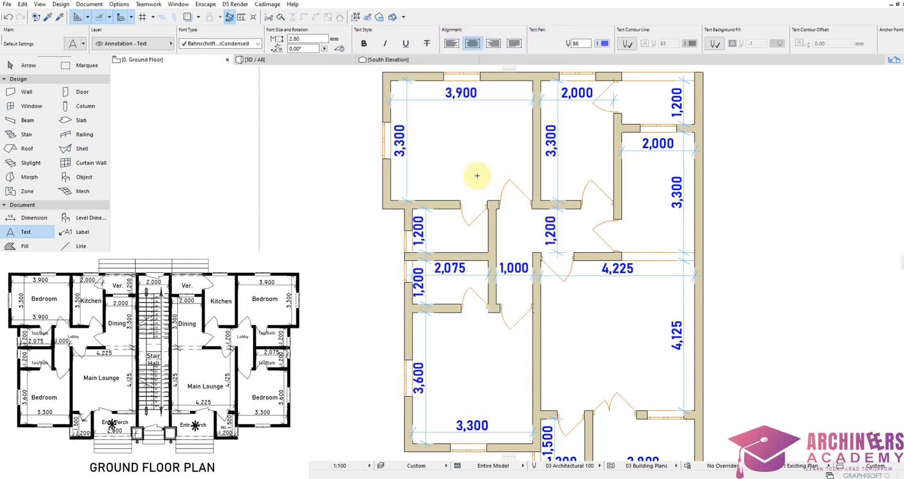
Step: Label the northern bedroom with the text "Bedroom" near the middle of the room
{"action": "left_click", "coordinate": [438, 125]}
{"action": "type", "text": "B"}
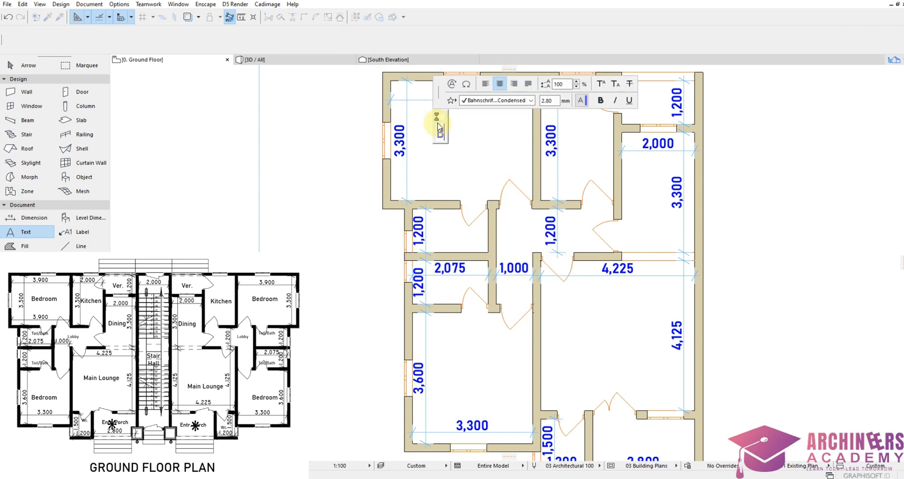
{"action": "type", "text": "edrro"}
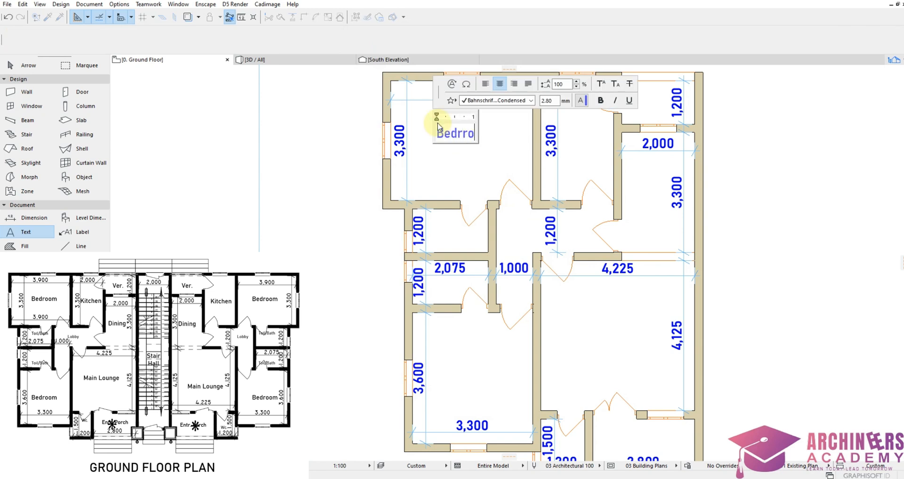
{"action": "key", "text": "BackSpace"}
{"action": "key", "text": "BackSpace"}
{"action": "type", "text": "oom"}
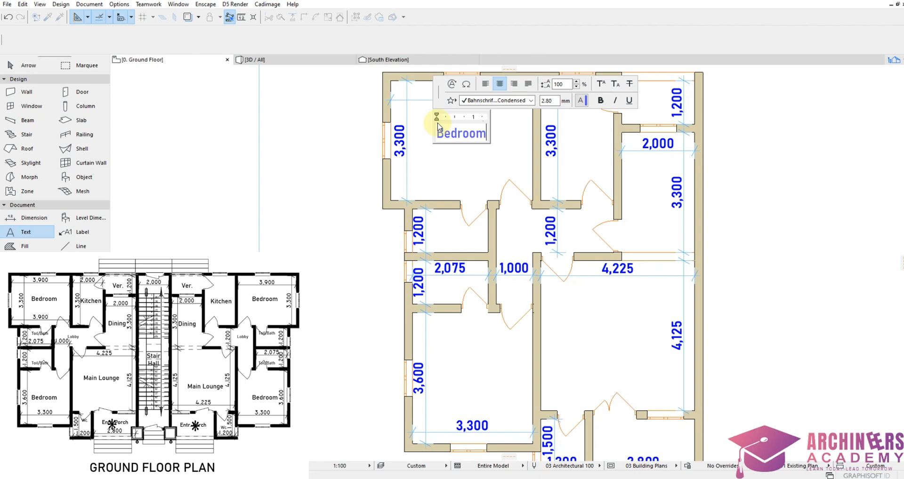
{"action": "left_click", "coordinate": [451, 169]}
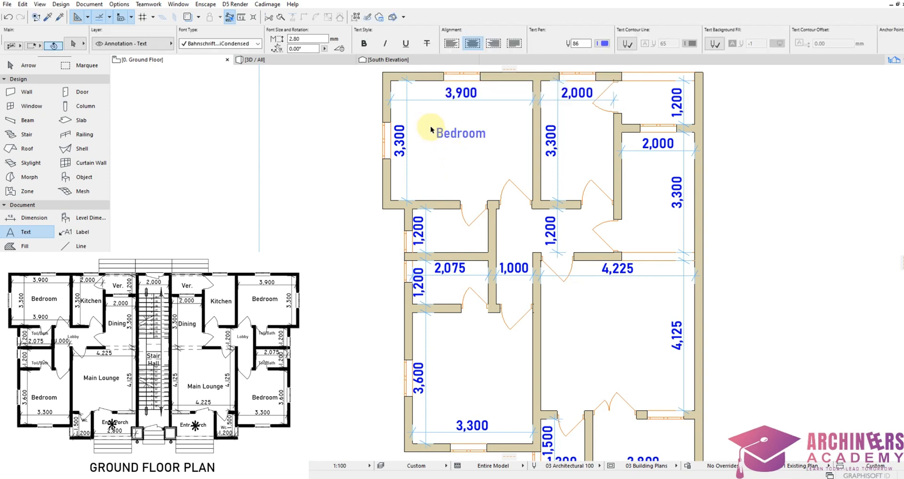
Step: Copy the "Bedroom" label into the southern bedroom, just above its width dimension
{"action": "left_click_drag", "start_coordinate": [431, 127], "coordinate": [483, 177], "text": "shift"}
{"action": "left_click_drag", "start_coordinate": [461, 139], "coordinate": [481, 390]}
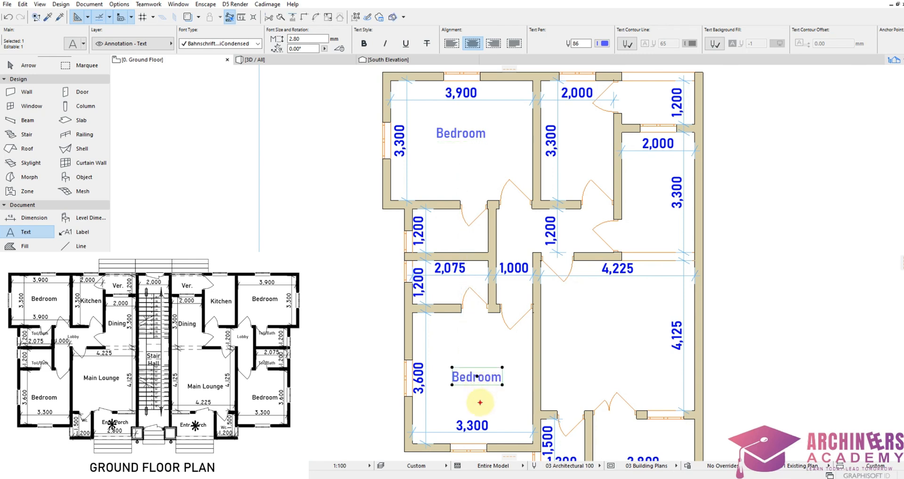
{"action": "key", "text": "Escape"}
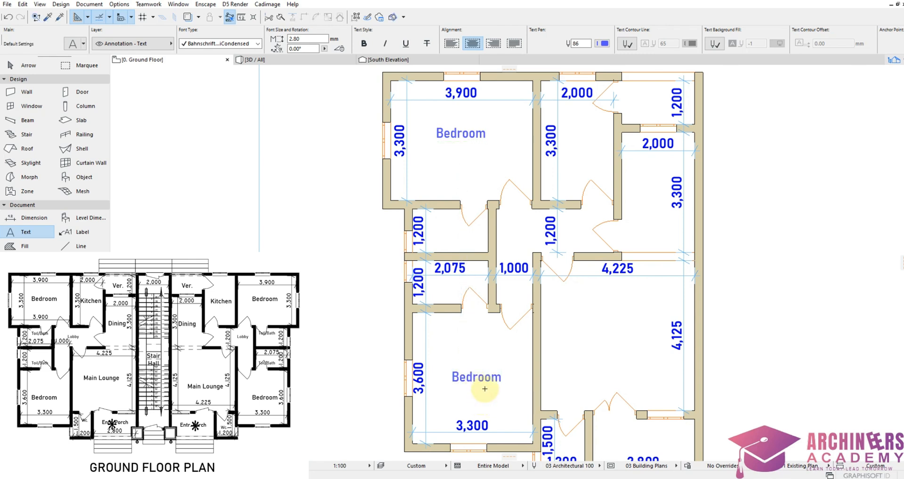
Step: Place the text label "Main Lounge" near the middle of the main lounge
{"action": "left_click", "coordinate": [570, 325]}
{"action": "type", "text": "M"}
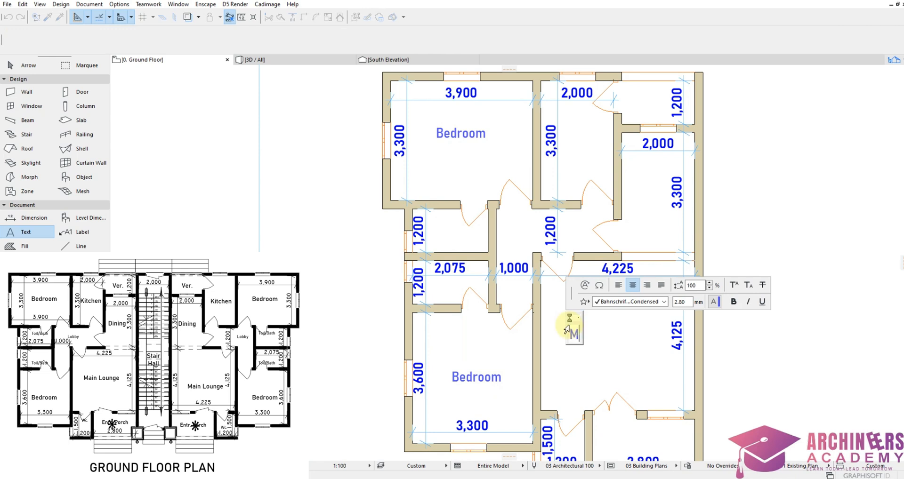
{"action": "type", "text": "ain L"}
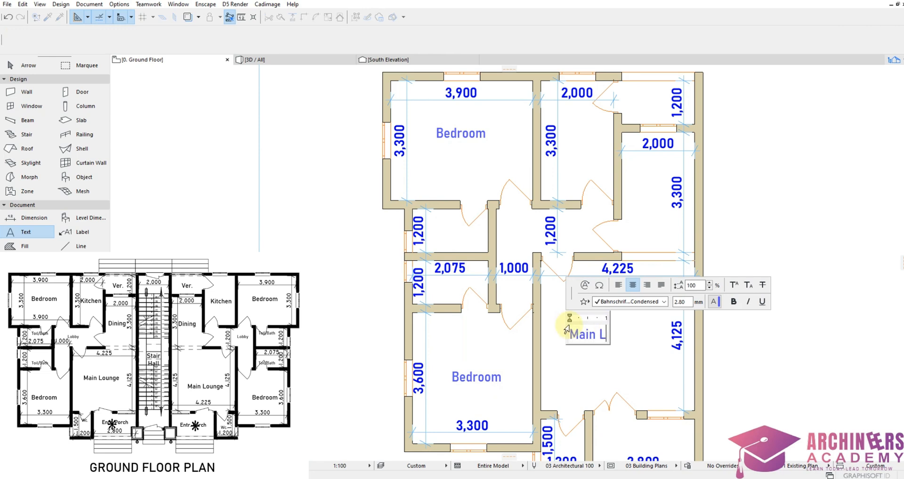
{"action": "type", "text": "ounge"}
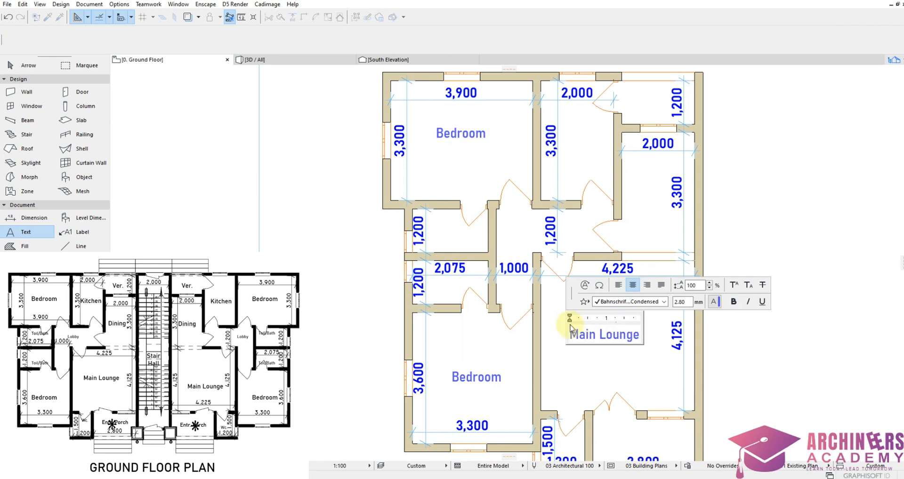
{"action": "left_click", "coordinate": [685, 186]}
Step: Place the text label "Dining" in the dining room, west of its length dimension
{"action": "scroll", "coordinate": [668, 173], "scroll_direction": "up", "scroll_amount": 4}
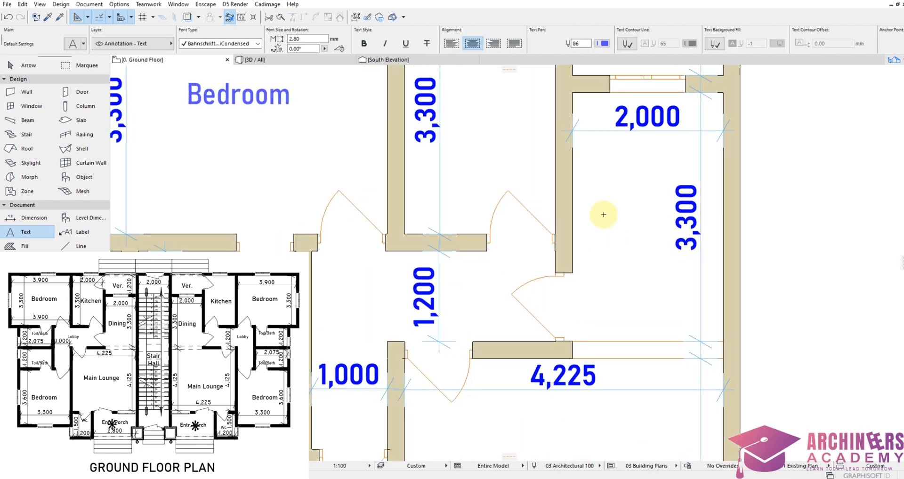
{"action": "left_click", "coordinate": [582, 211]}
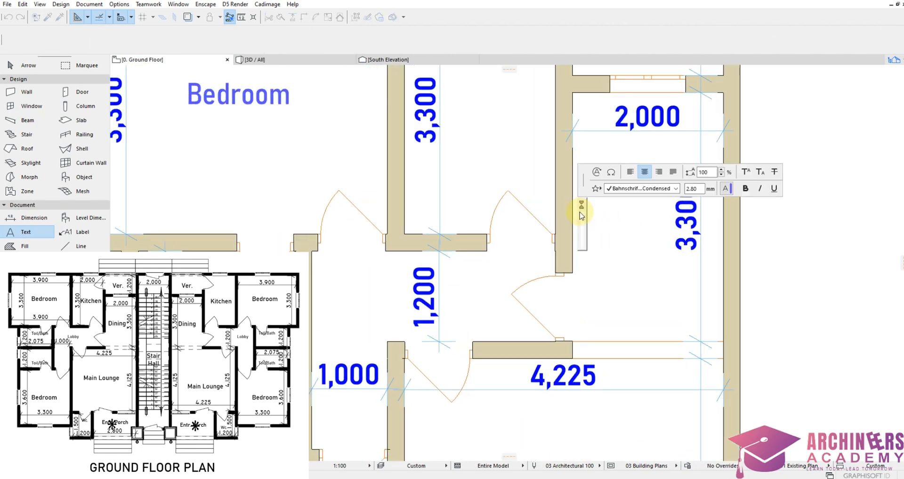
{"action": "type", "text": "Dining"}
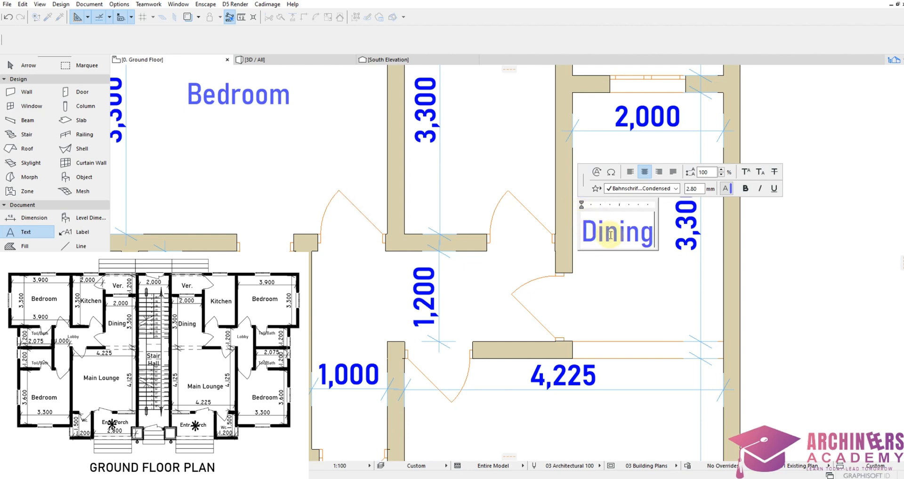
{"action": "left_click", "coordinate": [640, 301]}
Step: Place the text label "Kitchen" in the kitchen, just east of its length dimension
{"action": "scroll", "coordinate": [575, 264], "scroll_direction": "down", "scroll_amount": 3}
{"action": "scroll", "coordinate": [518, 177], "scroll_direction": "up", "scroll_amount": 6}
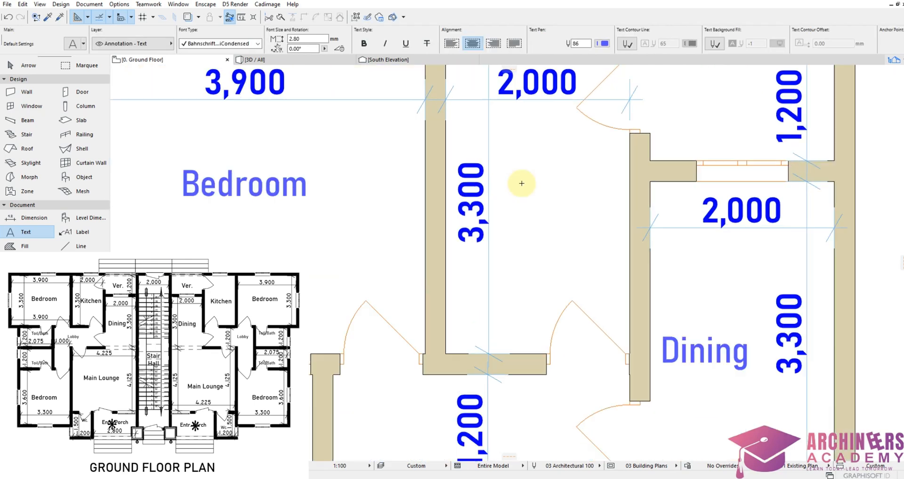
{"action": "left_click", "coordinate": [512, 202]}
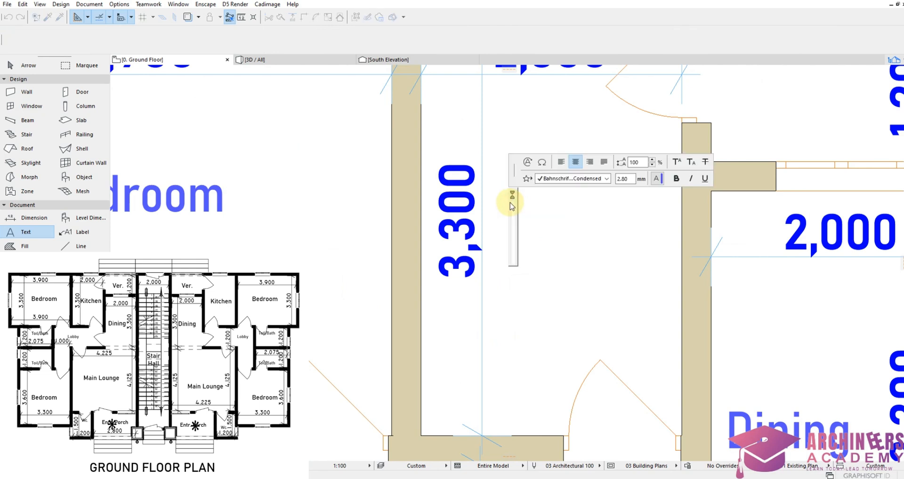
{"action": "type", "text": "Kitchen"}
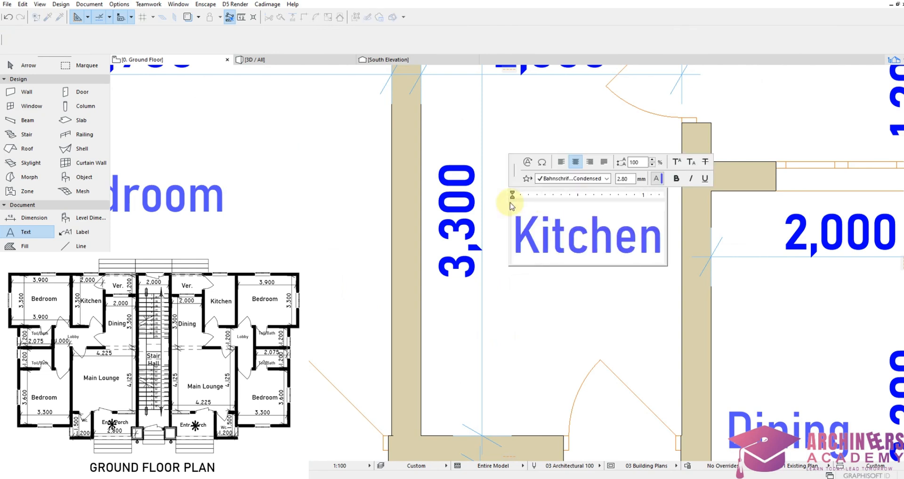
{"action": "left_click", "coordinate": [525, 345]}
Step: Place the text label "Ver." in the small veranda north of the dining room
{"action": "scroll", "coordinate": [643, 228], "scroll_direction": "down", "scroll_amount": 4}
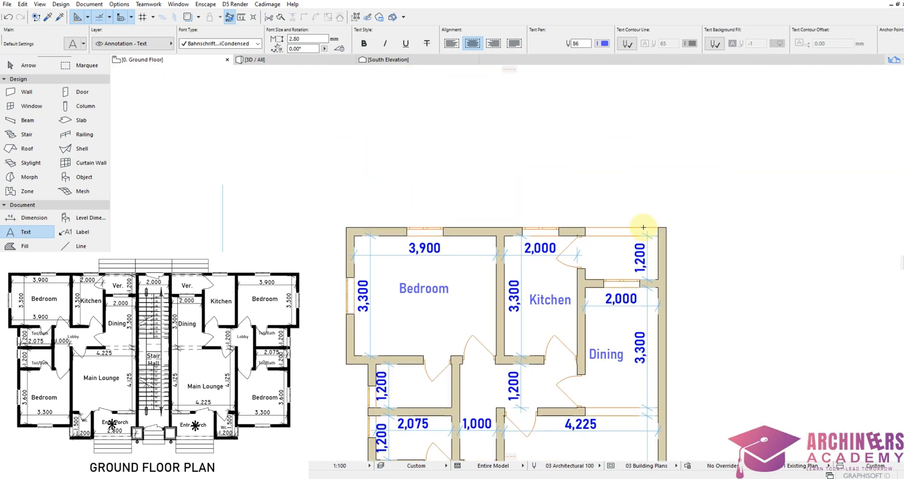
{"action": "scroll", "coordinate": [644, 228], "scroll_direction": "up", "scroll_amount": 4}
{"action": "left_click", "coordinate": [532, 279]}
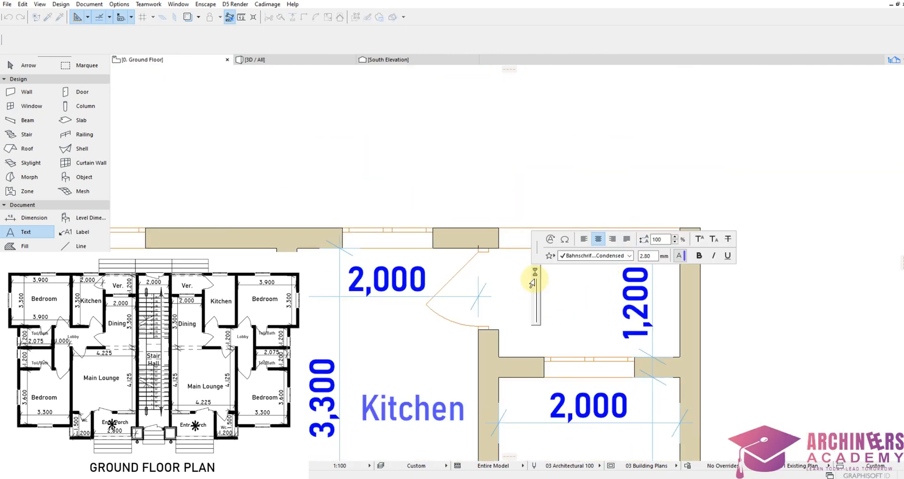
{"action": "type", "text": "Ver."}
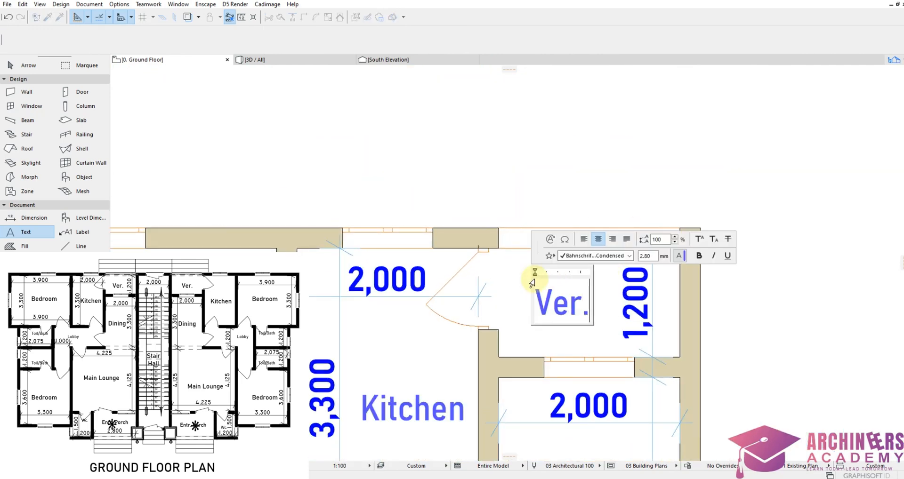
{"action": "left_click", "coordinate": [383, 354]}
Step: Place the text label "Lobby" in the lobby, west of its north-south clearance dimension
{"action": "scroll", "coordinate": [545, 238], "scroll_direction": "down", "scroll_amount": 3}
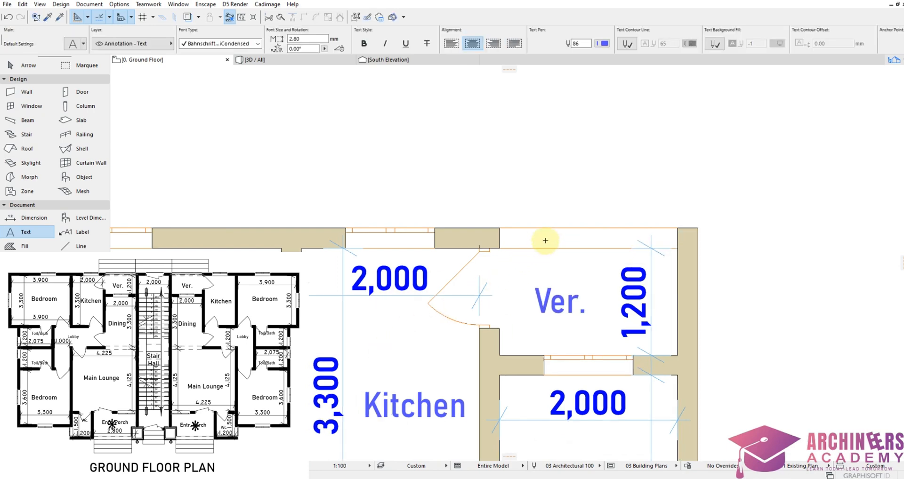
{"action": "scroll", "coordinate": [498, 303], "scroll_direction": "down", "scroll_amount": 4}
{"action": "scroll", "coordinate": [471, 377], "scroll_direction": "up", "scroll_amount": 6}
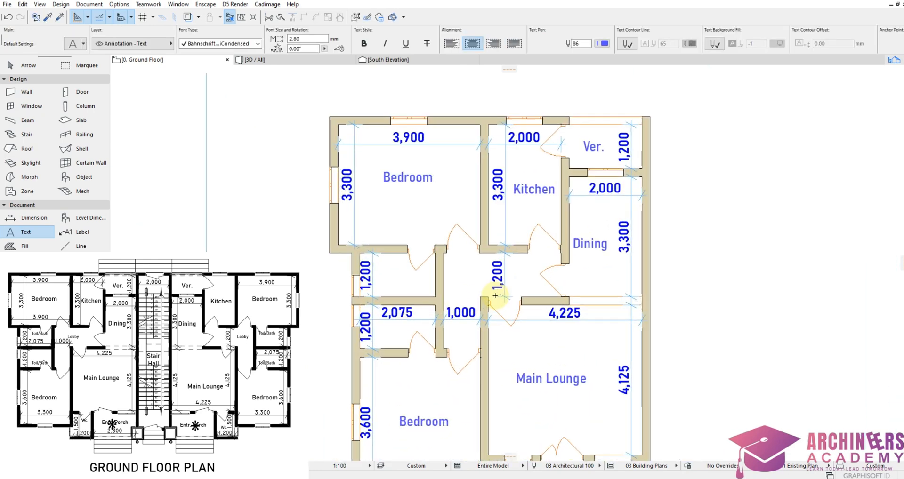
{"action": "scroll", "coordinate": [429, 278], "scroll_direction": "up", "scroll_amount": 3}
{"action": "left_click", "coordinate": [423, 234]}
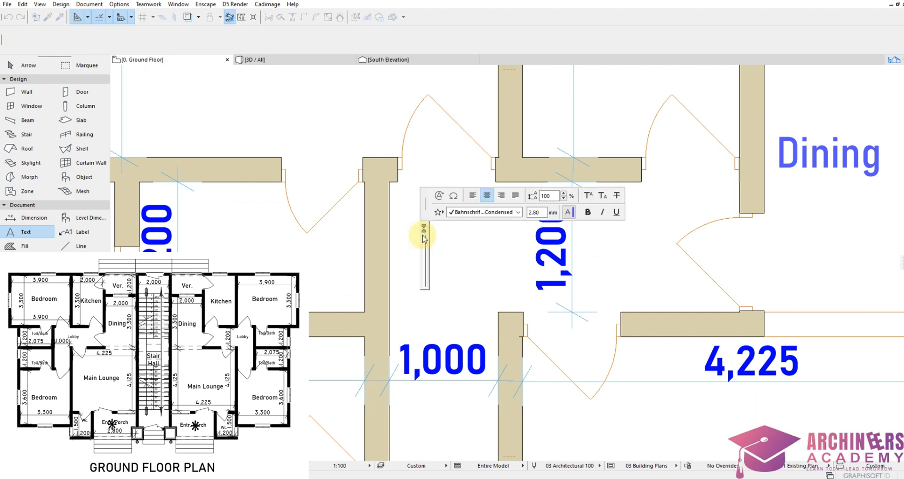
{"action": "type", "text": "Lobby"}
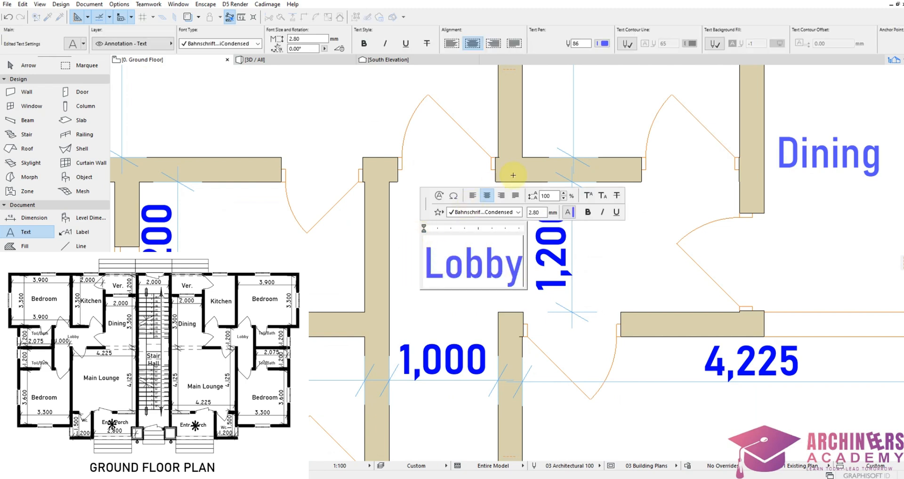
{"action": "left_click", "coordinate": [512, 173]}
Step: Start a text label in the entrance porch, between the double door and the porch width dimension
{"action": "scroll", "coordinate": [524, 160], "scroll_direction": "down", "scroll_amount": 5}
{"action": "scroll", "coordinate": [606, 353], "scroll_direction": "up", "scroll_amount": 5}
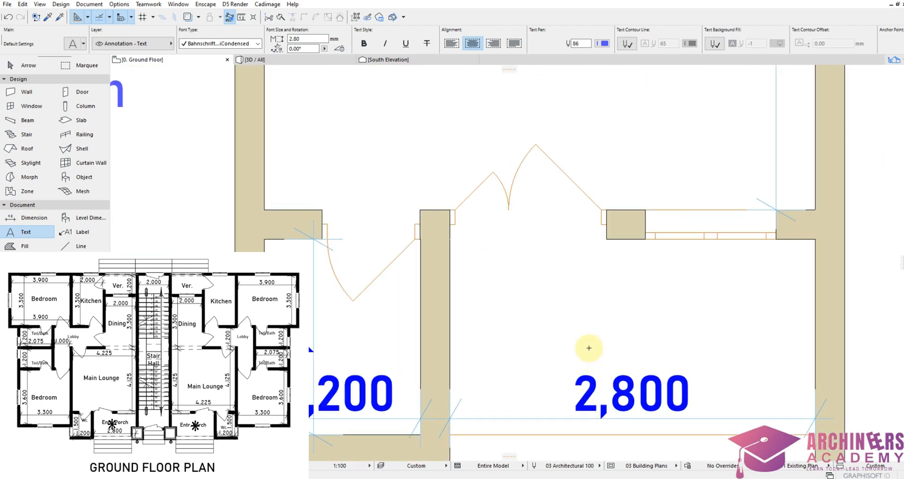
{"action": "left_click", "coordinate": [540, 289]}
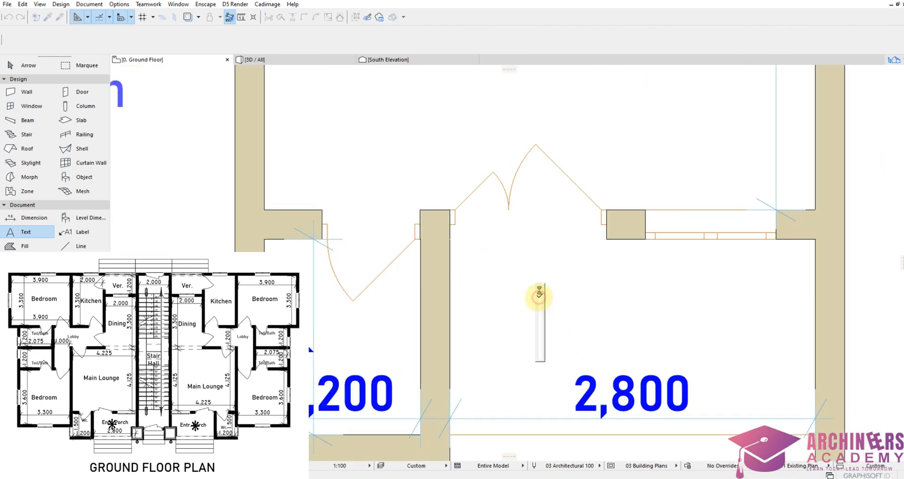
Step: Label the entrance porch with the text "Entr. Porch" above its 2,800 dimension
{"action": "type", "text": "Entr"}
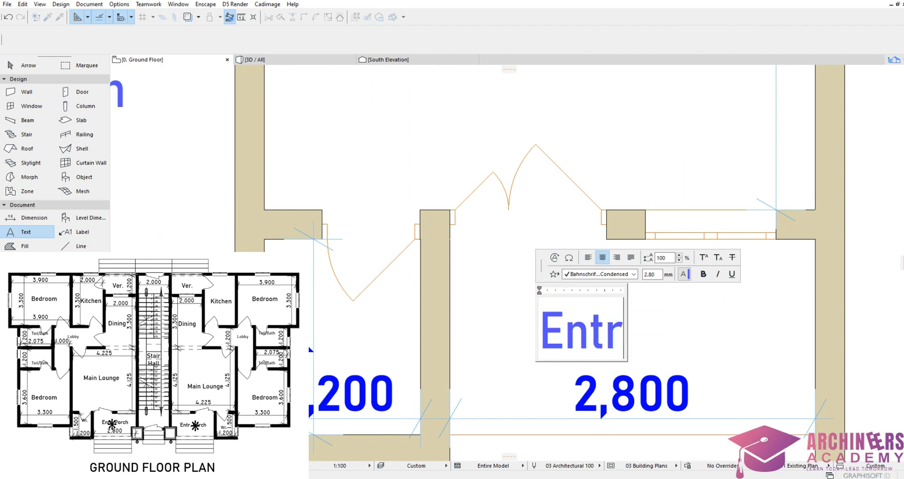
{"action": "type", "text": ". Porch"}
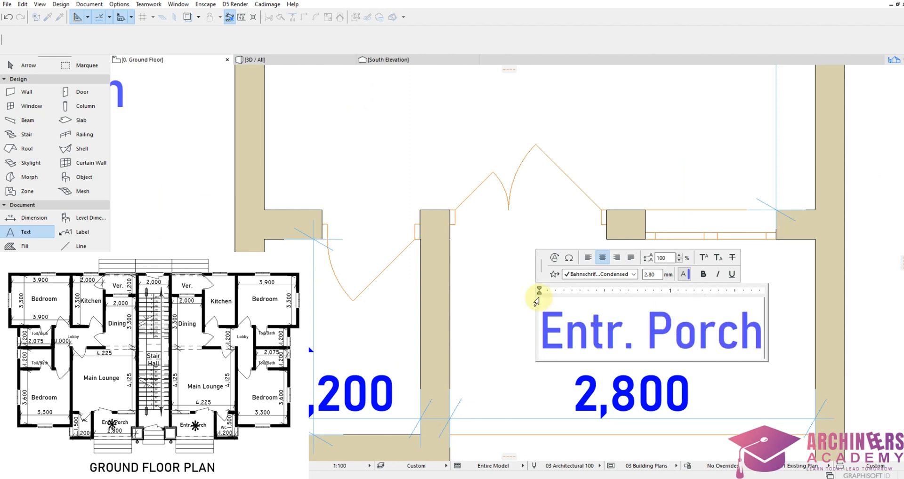
{"action": "left_click", "coordinate": [475, 326]}
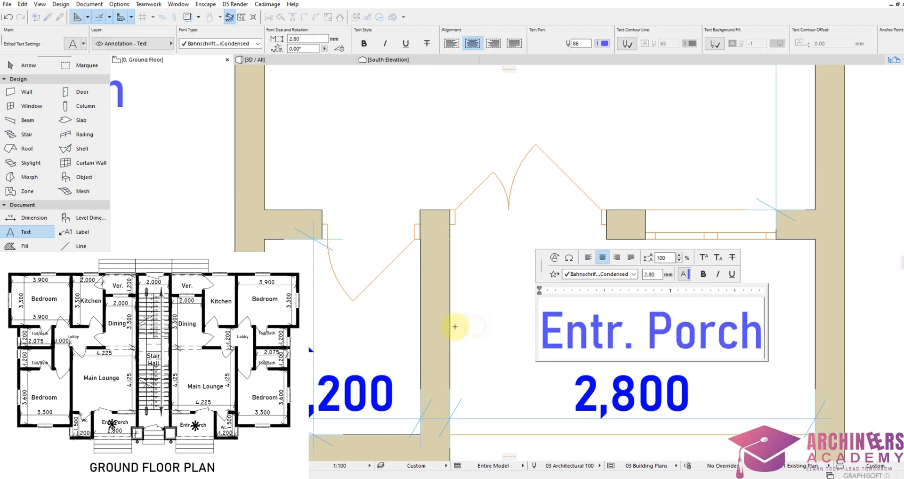
Step: Add the room label "Wc." in the small room beside the entrance porch
{"action": "scroll", "coordinate": [310, 313], "scroll_direction": "up", "scroll_amount": 2}
{"action": "left_click", "coordinate": [352, 313]}
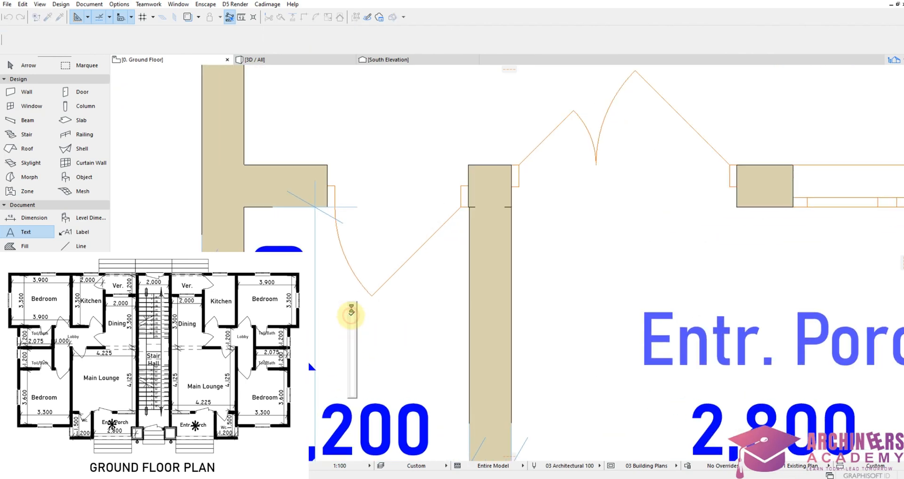
{"action": "type", "text": "Wc."}
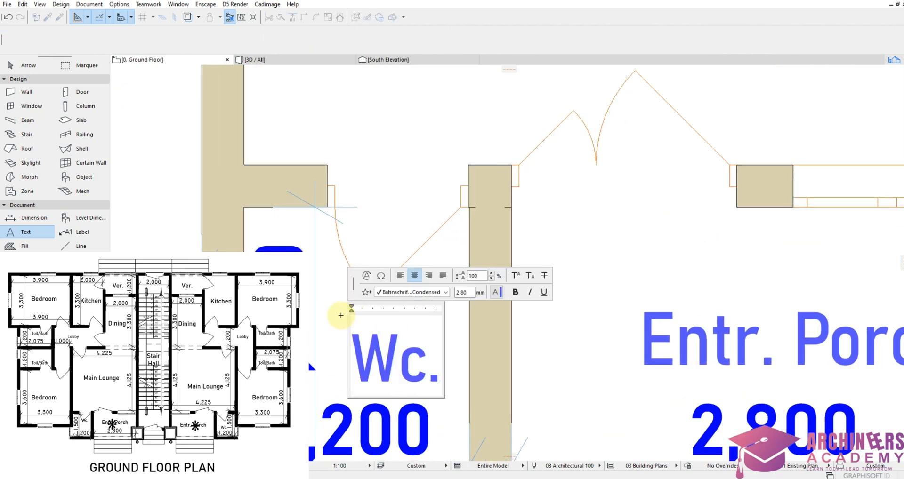
{"action": "left_click", "coordinate": [323, 378]}
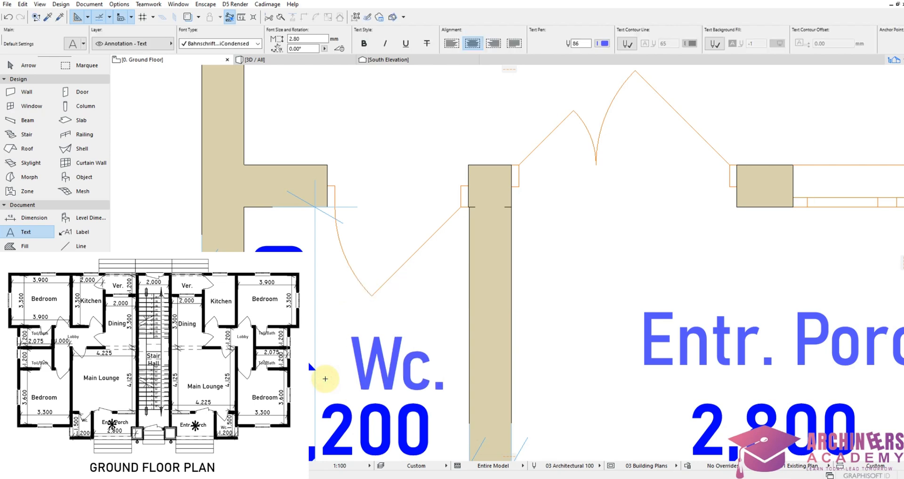
Step: Add the room label "Toil/Bath" in the upper toilet room beside the lobby
{"action": "scroll", "coordinate": [569, 287], "scroll_direction": "down", "scroll_amount": 5}
{"action": "scroll", "coordinate": [465, 236], "scroll_direction": "up", "scroll_amount": 6}
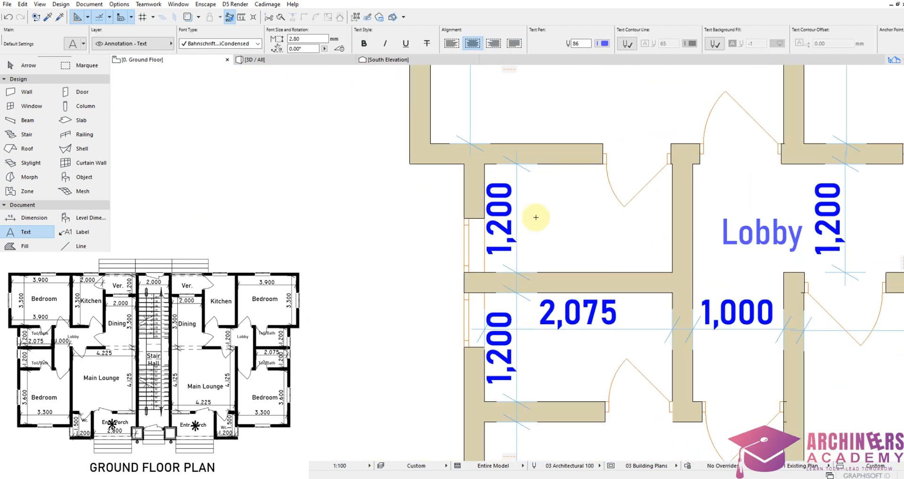
{"action": "left_click", "coordinate": [530, 216]}
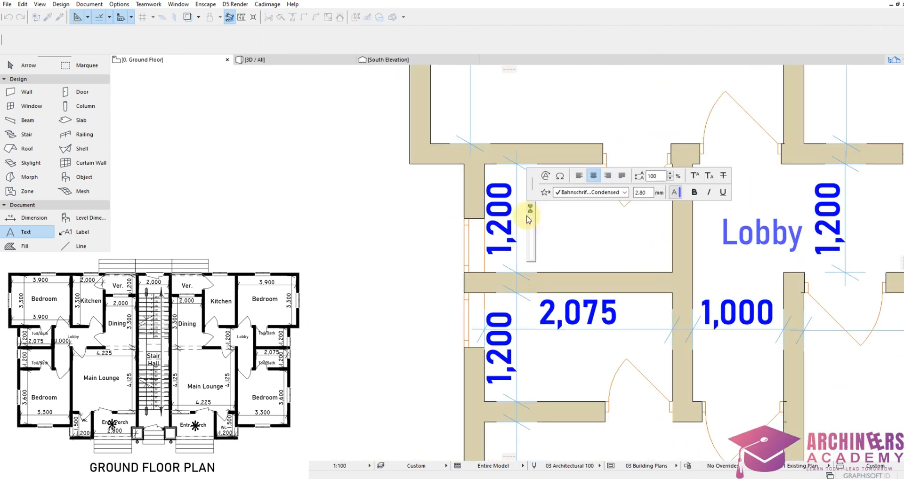
{"action": "type", "text": "Toil"}
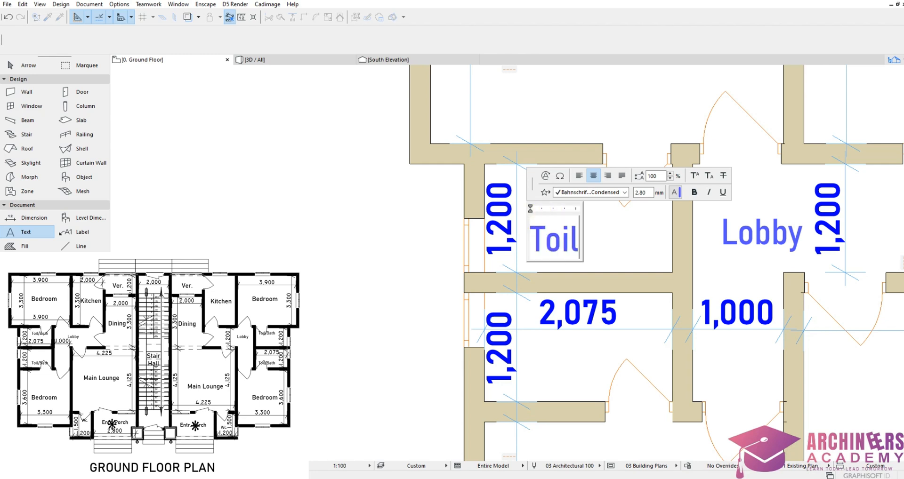
{"action": "type", "text": "/Bath"}
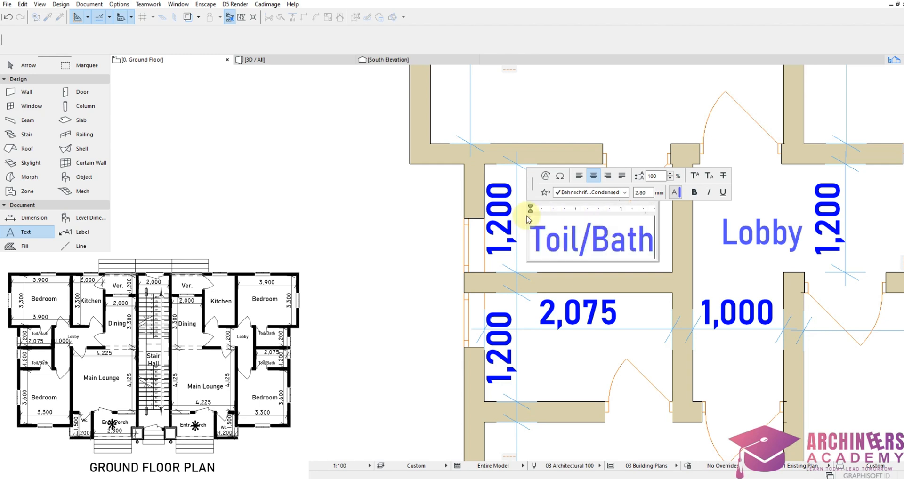
{"action": "left_click", "coordinate": [510, 239]}
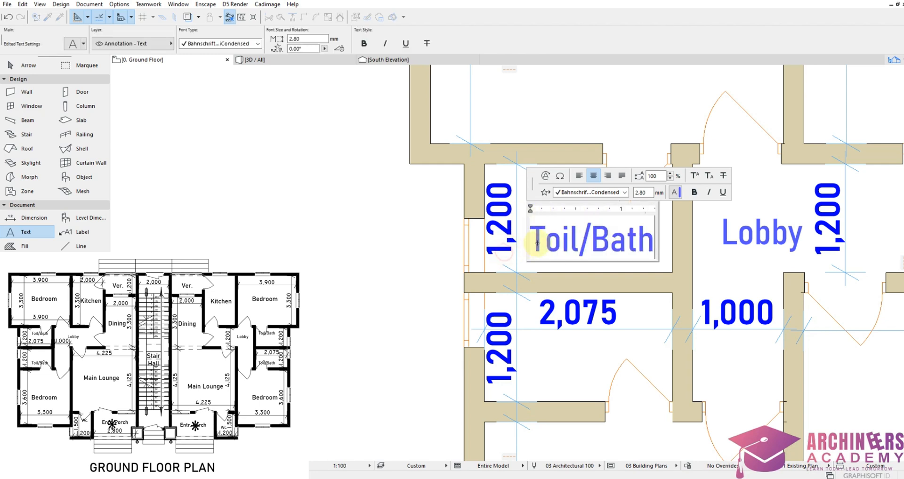
Step: Copy the "Toil/Bath" label into the lower toilet room, beneath the 2,075 dimension
{"action": "left_click", "coordinate": [579, 252]}
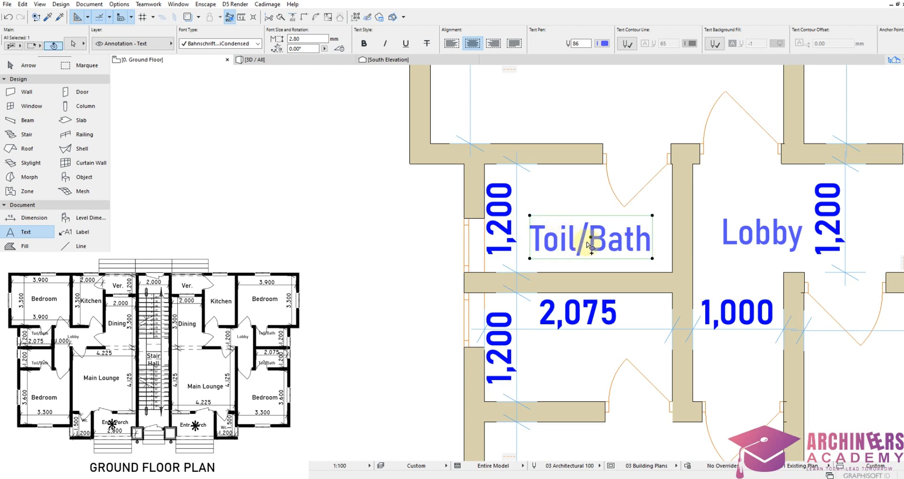
{"action": "left_click_drag", "start_coordinate": [587, 241], "coordinate": [585, 361]}
{"action": "scroll", "coordinate": [582, 243], "scroll_direction": "down", "scroll_amount": 5}
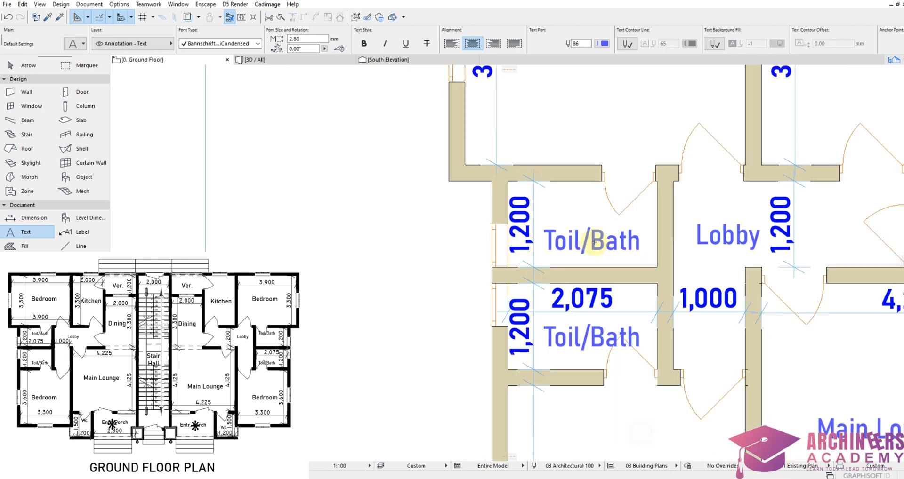
{"action": "scroll", "coordinate": [615, 238], "scroll_direction": "up", "scroll_amount": 3}
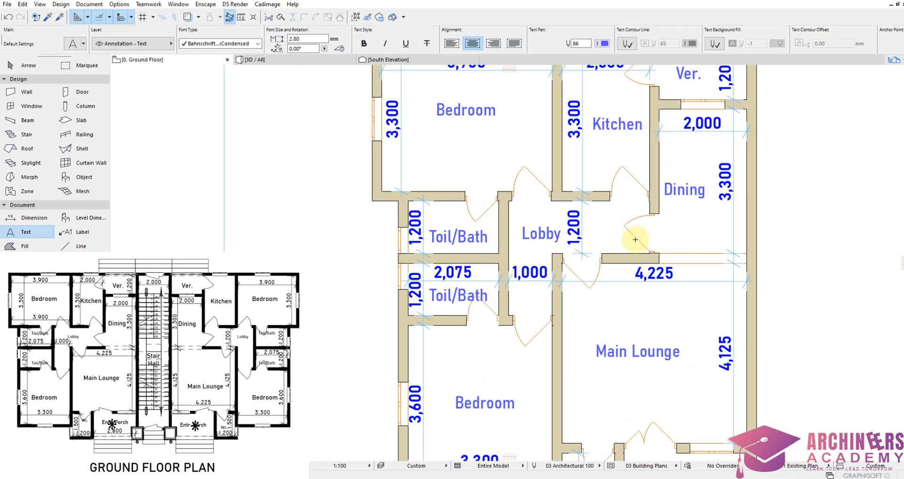
{"action": "scroll", "coordinate": [622, 248], "scroll_direction": "down", "scroll_amount": 1}
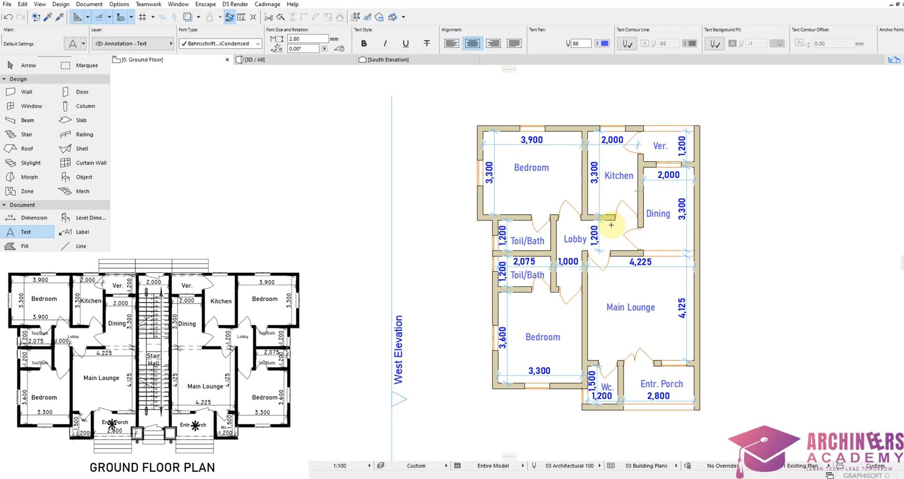
{"action": "scroll", "coordinate": [610, 226], "scroll_direction": "down", "scroll_amount": 1}
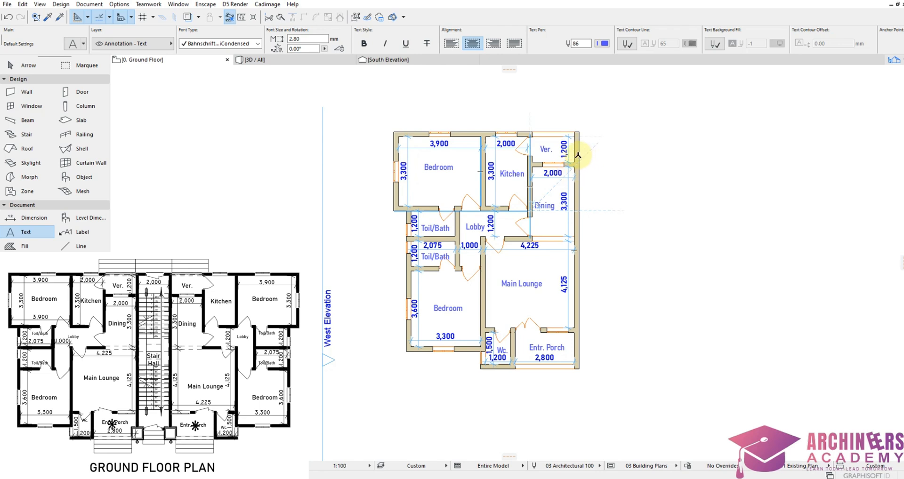
Step: Copy the long outer wall beside the dining and main lounge outward, leaving a 2000 mm clear gap for the stair hall
{"action": "key", "text": "shift"}
{"action": "left_click", "coordinate": [576, 147]}
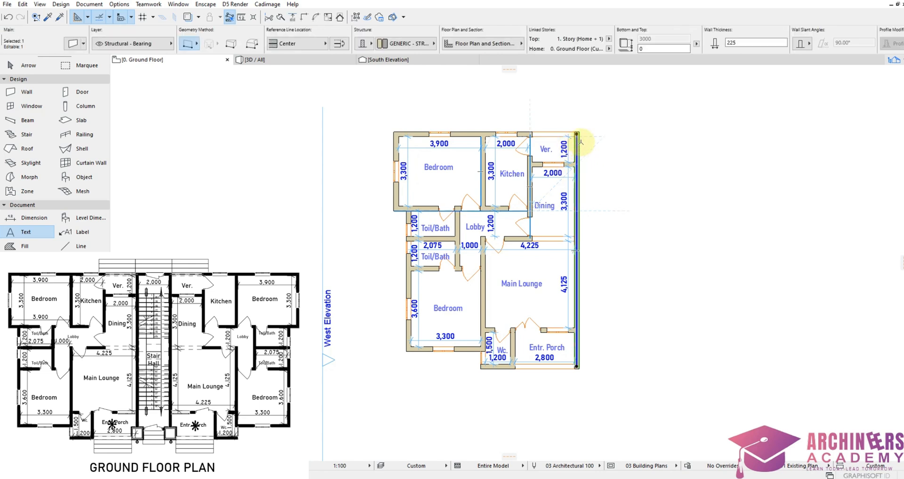
{"action": "left_click_drag", "start_coordinate": [576, 134], "coordinate": [599, 136]}
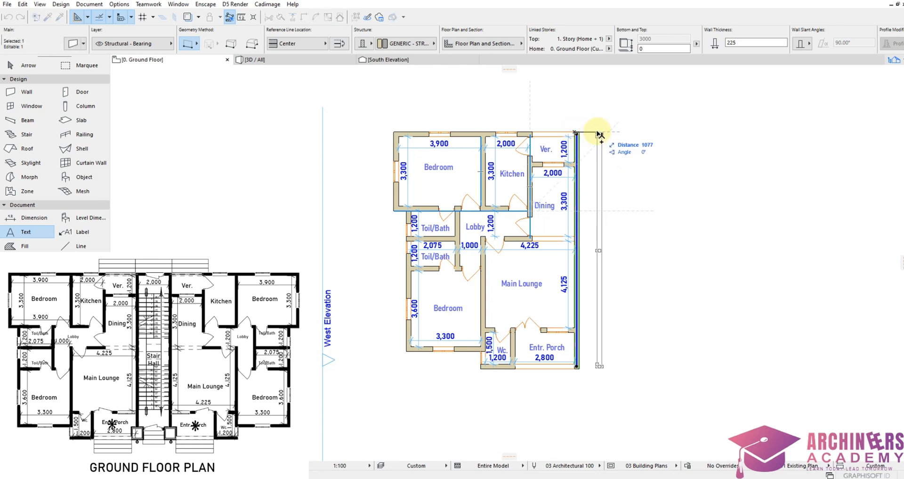
{"action": "type", "text": "2000"}
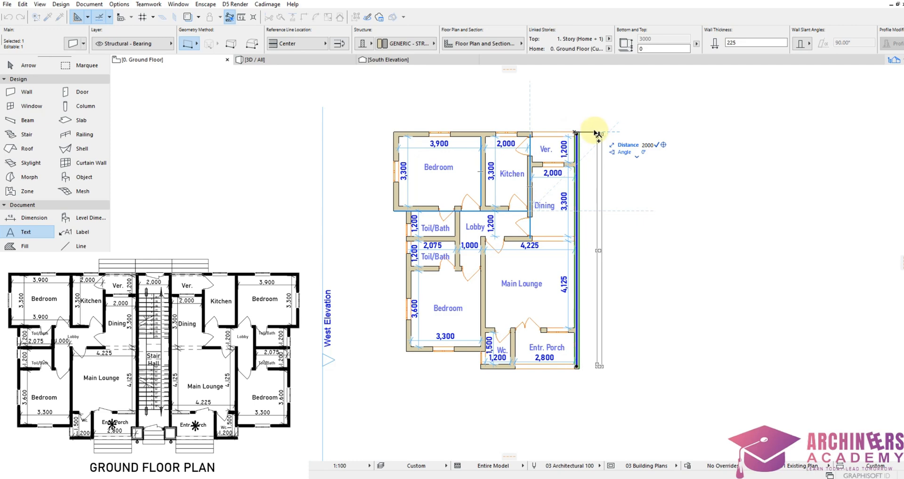
{"action": "key", "text": "Return"}
{"action": "scroll", "coordinate": [611, 132], "scroll_direction": "up", "scroll_amount": 5}
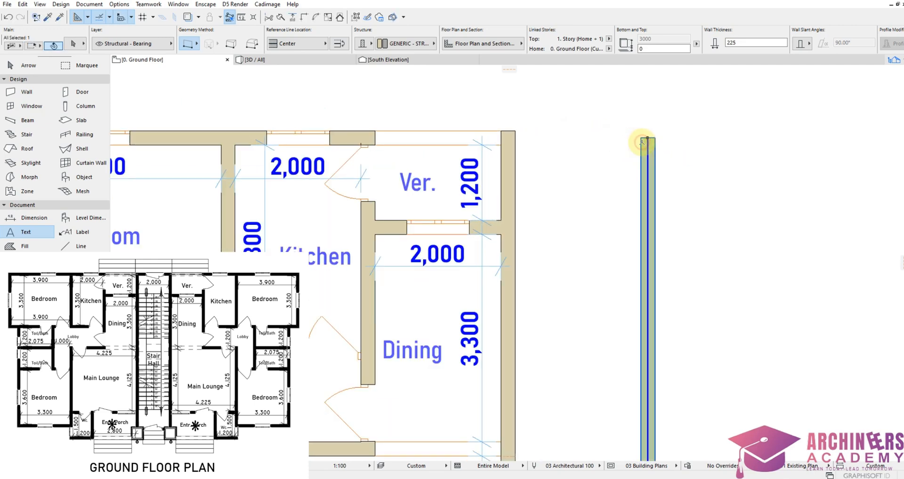
Step: Select the whole apartment with its walls, room labels and dimensions, leaving out the two long stair hall walls
{"action": "scroll", "coordinate": [581, 127], "scroll_direction": "down", "scroll_amount": 2}
{"action": "scroll", "coordinate": [580, 128], "scroll_direction": "down", "scroll_amount": 2}
{"action": "key", "text": "d"}
{"action": "middle_click_drag", "start_coordinate": [581, 131], "coordinate": [596, 185]}
{"action": "scroll", "coordinate": [596, 184], "scroll_direction": "down", "scroll_amount": 1}
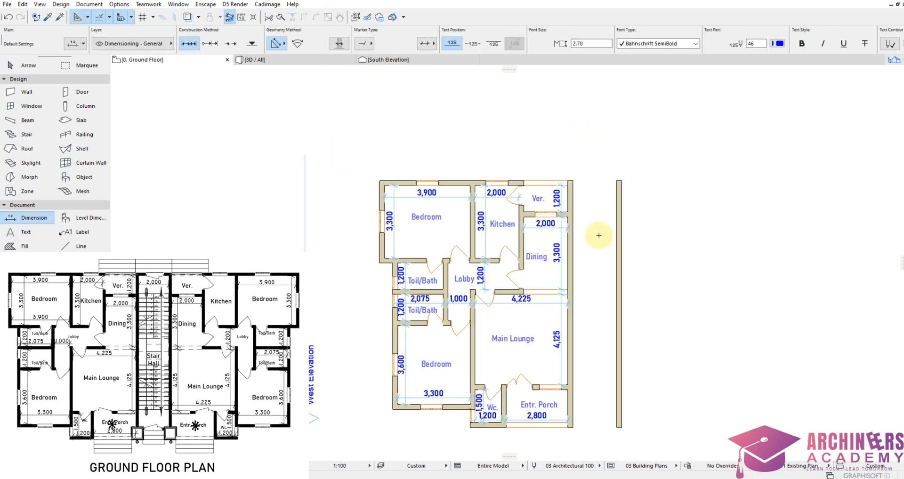
{"action": "scroll", "coordinate": [571, 174], "scroll_direction": "down", "scroll_amount": 1}
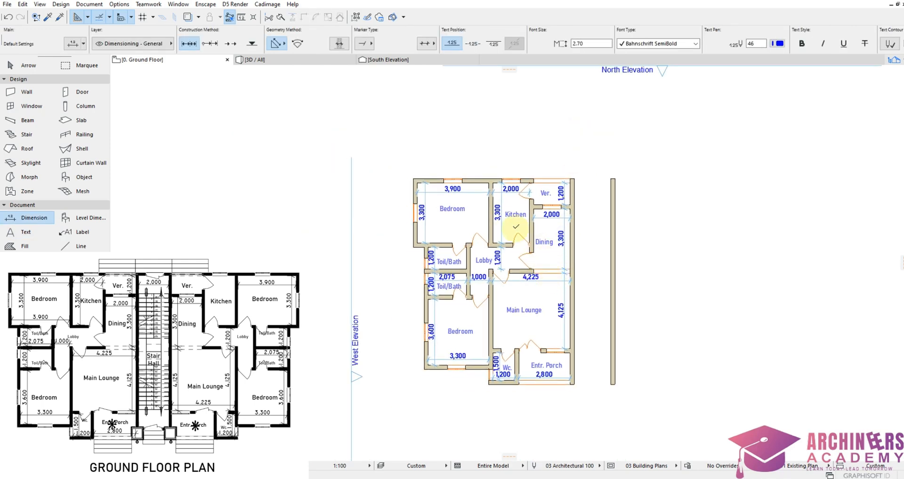
{"action": "left_click", "coordinate": [384, 148], "text": "shift"}
{"action": "scroll", "coordinate": [558, 410], "scroll_direction": "up", "scroll_amount": 3}
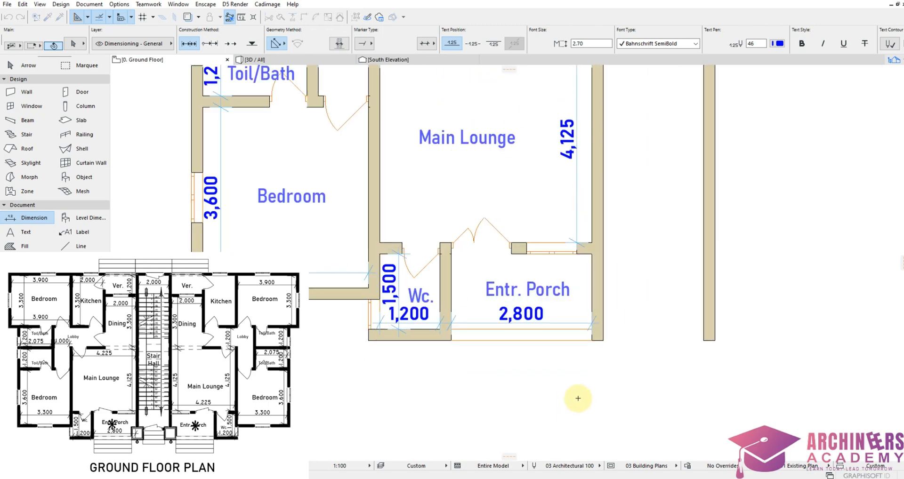
{"action": "left_click", "coordinate": [582, 357], "text": "shift"}
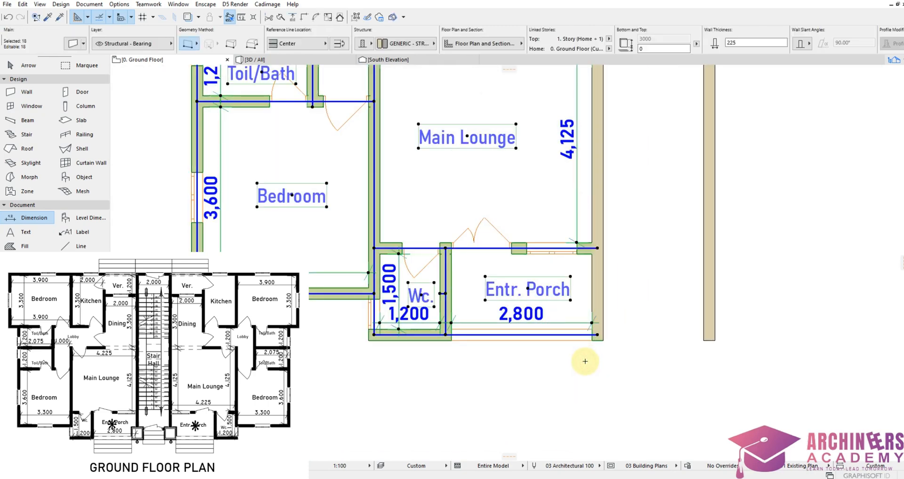
Step: Examine the selection along the shared stair hall wall, from the veranda down to the entrance porch
{"action": "scroll", "coordinate": [582, 362], "scroll_direction": "down", "scroll_amount": 3}
{"action": "scroll", "coordinate": [591, 139], "scroll_direction": "up", "scroll_amount": 4}
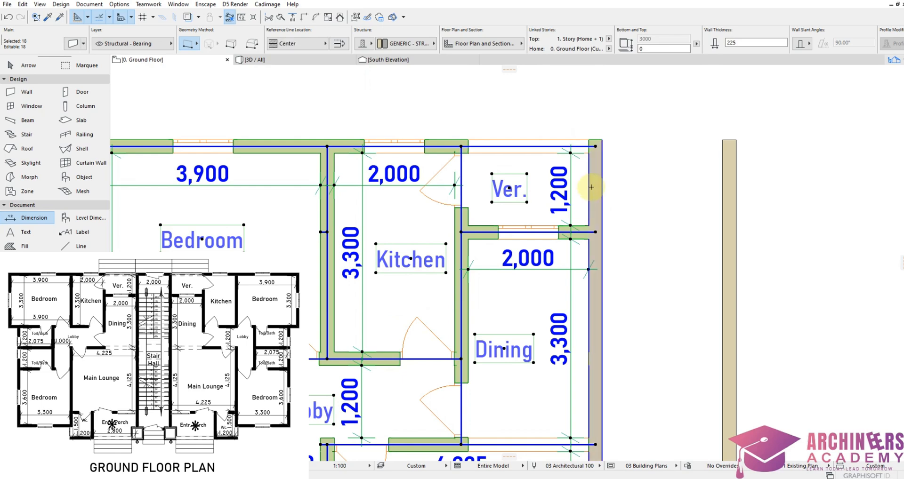
{"action": "scroll", "coordinate": [592, 187], "scroll_direction": "down", "scroll_amount": 3}
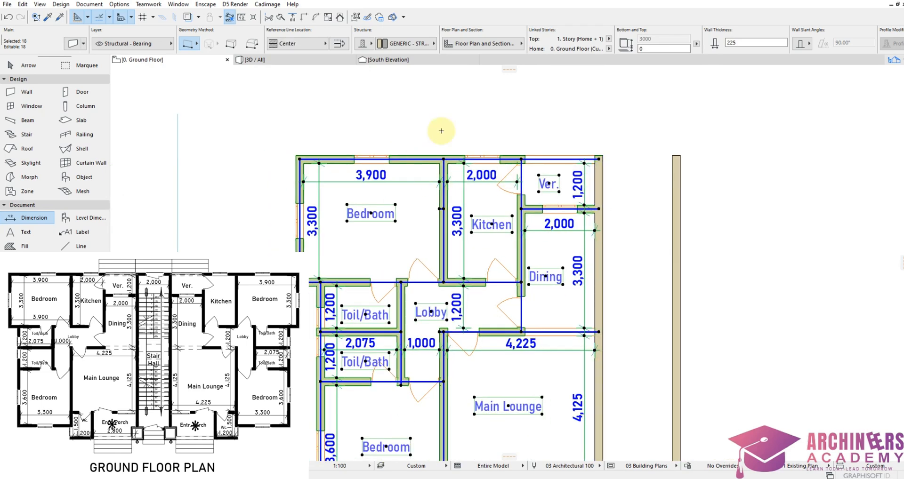
{"action": "scroll", "coordinate": [441, 131], "scroll_direction": "down", "scroll_amount": 2}
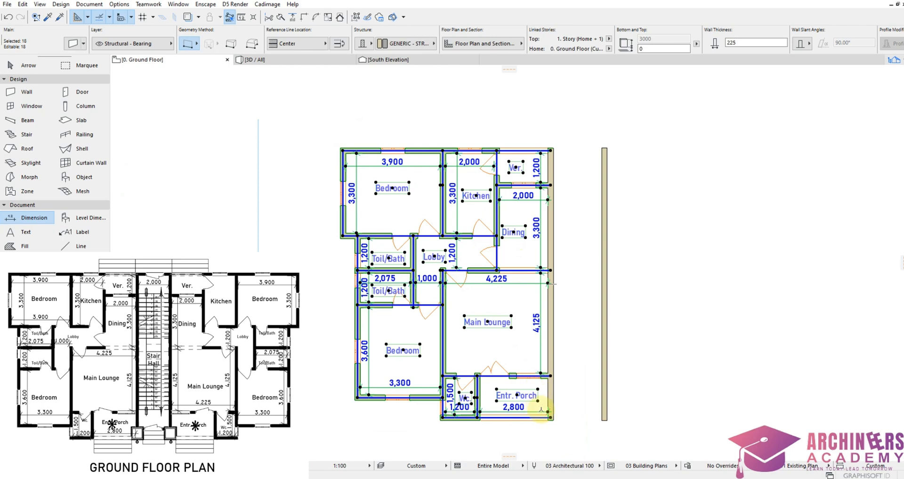
{"action": "scroll", "coordinate": [544, 410], "scroll_direction": "up", "scroll_amount": 4}
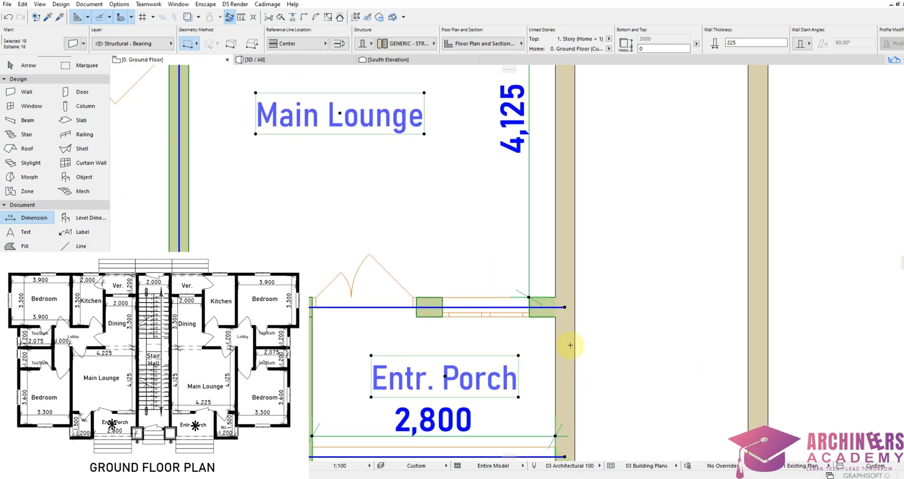
{"action": "scroll", "coordinate": [570, 345], "scroll_direction": "down", "scroll_amount": 4}
{"action": "scroll", "coordinate": [555, 194], "scroll_direction": "up", "scroll_amount": 5}
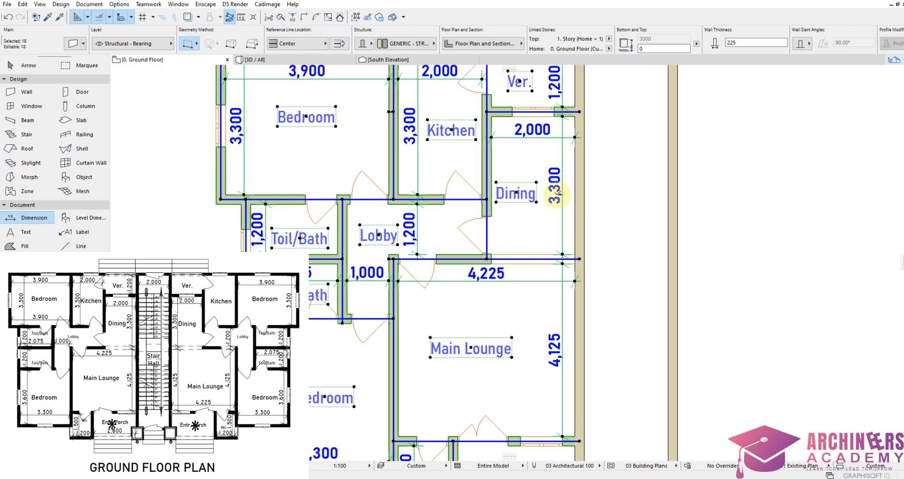
{"action": "scroll", "coordinate": [530, 288], "scroll_direction": "down", "scroll_amount": 2}
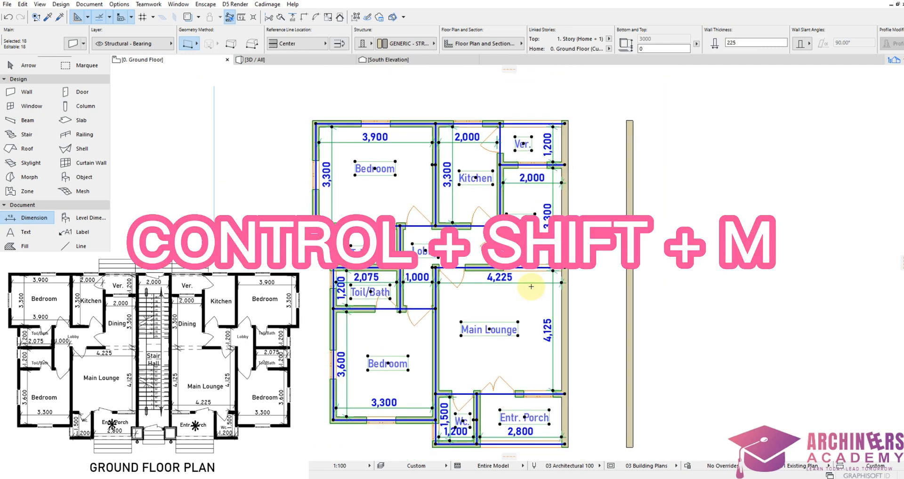
Step: Mirror a copy of the selected apartment about a vertical axis along the centreline of the first stair hall wall
{"action": "key", "text": "ctrl+a"}
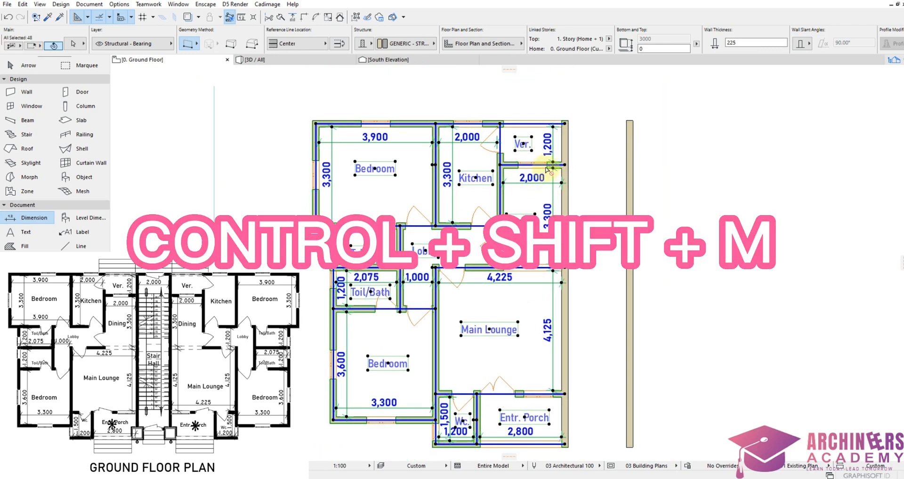
{"action": "key", "text": "ctrl+shift+m"}
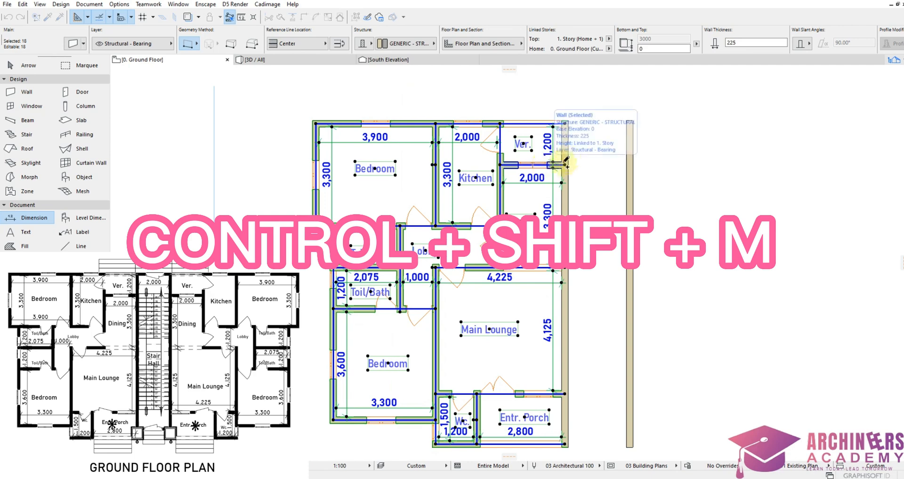
{"action": "scroll", "coordinate": [568, 119], "scroll_direction": "up", "scroll_amount": 3}
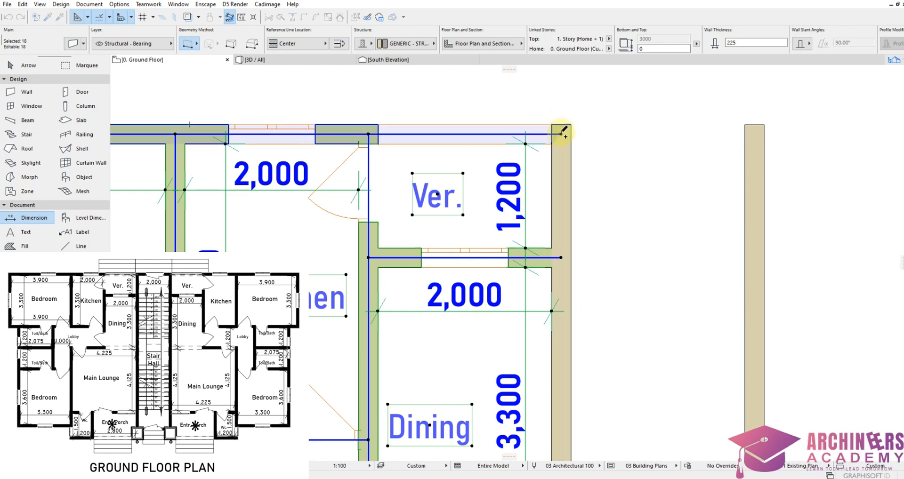
{"action": "scroll", "coordinate": [563, 136], "scroll_direction": "down", "scroll_amount": 5}
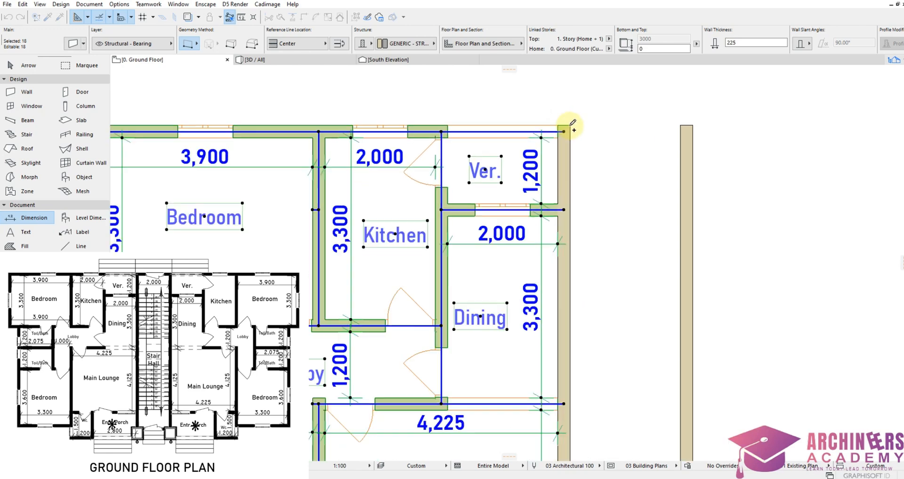
{"action": "scroll", "coordinate": [567, 132], "scroll_direction": "up", "scroll_amount": 5}
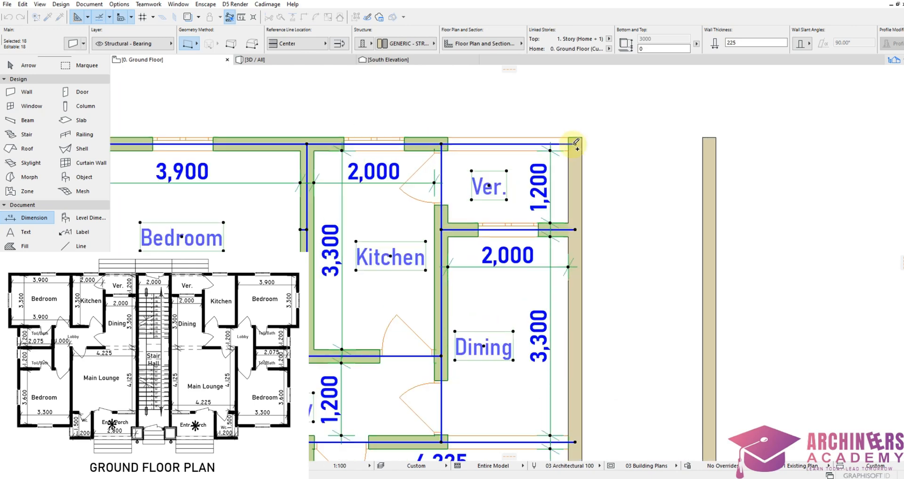
{"action": "left_click", "coordinate": [575, 142]}
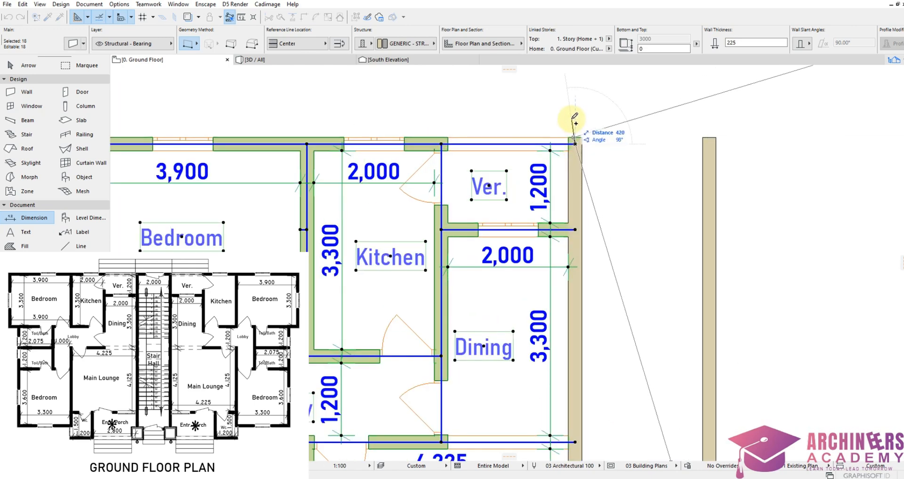
{"action": "key", "text": "shift"}
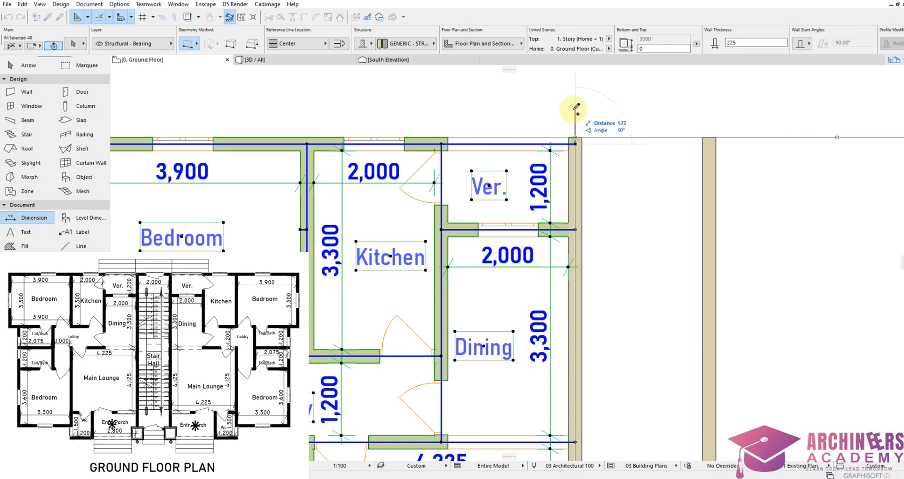
{"action": "left_click", "coordinate": [573, 109]}
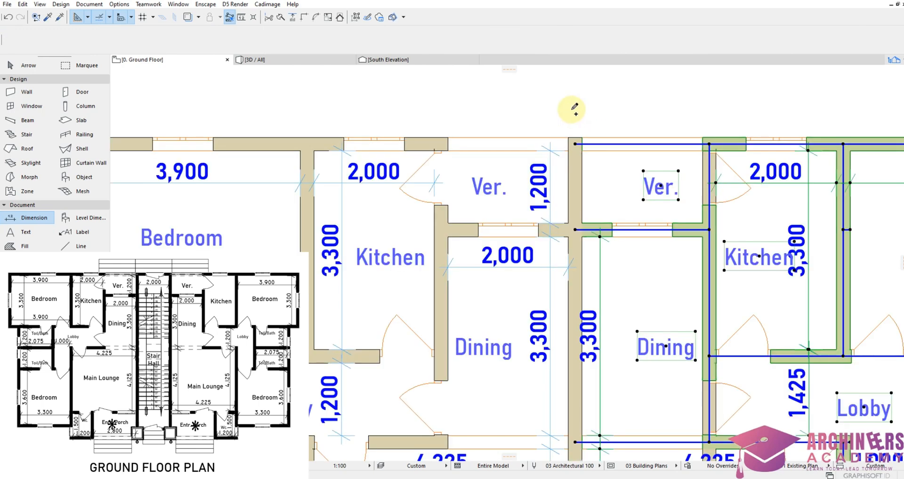
Step: Move the mirrored apartment across the stair hall so its wall ends meet the second long stair hall wall
{"action": "scroll", "coordinate": [575, 111], "scroll_direction": "down", "scroll_amount": 3}
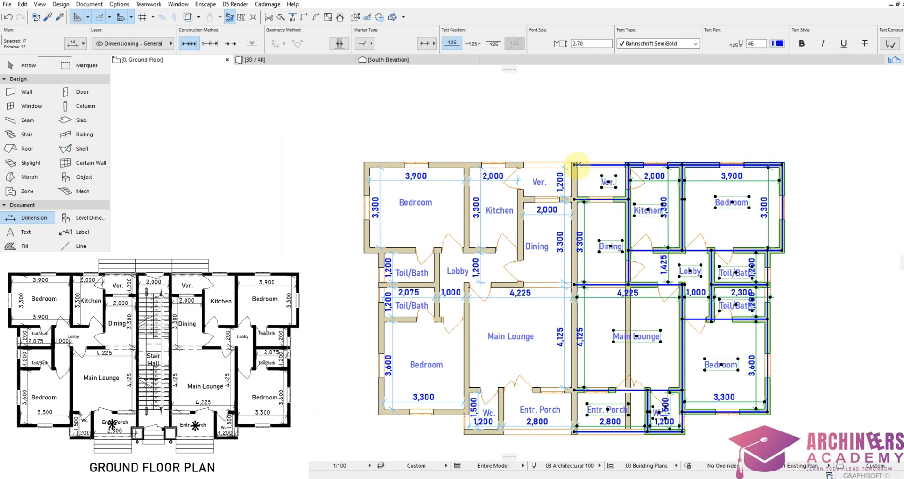
{"action": "scroll", "coordinate": [592, 160], "scroll_direction": "up", "scroll_amount": 3}
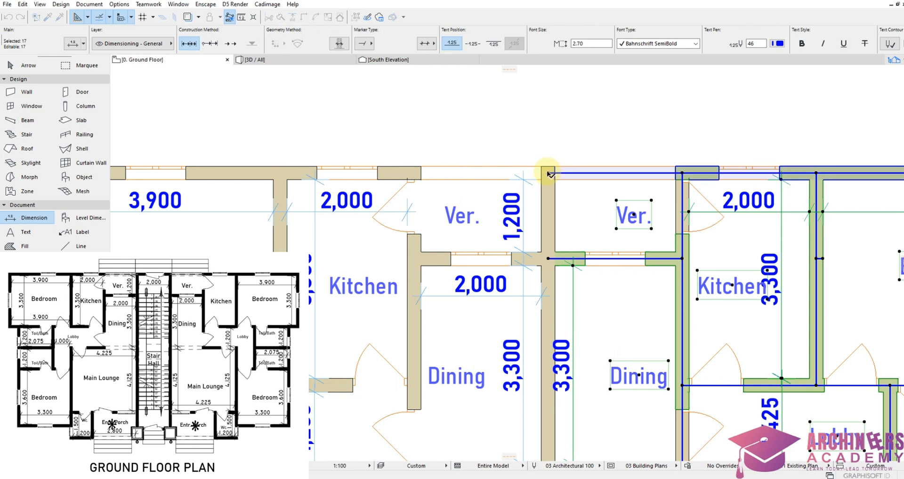
{"action": "left_click_drag", "start_coordinate": [548, 173], "coordinate": [684, 177]}
{"action": "scroll", "coordinate": [582, 239], "scroll_direction": "down", "scroll_amount": 5}
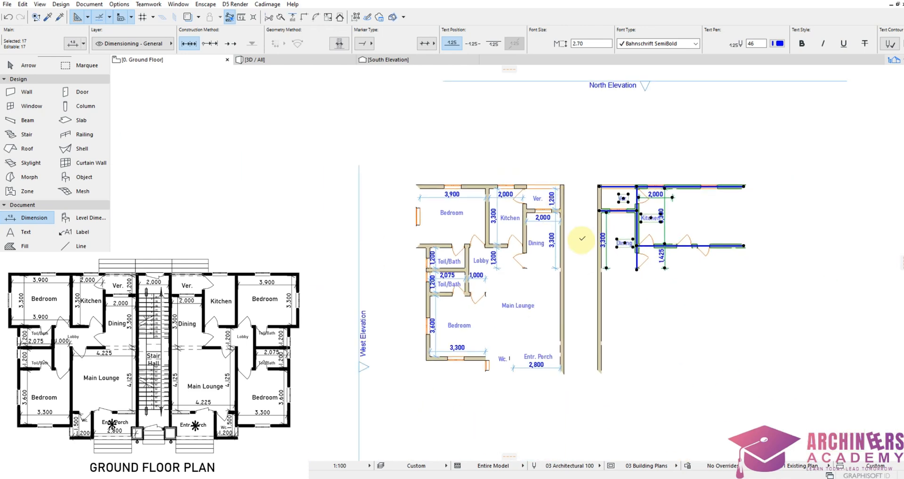
{"action": "key", "text": "Escape"}
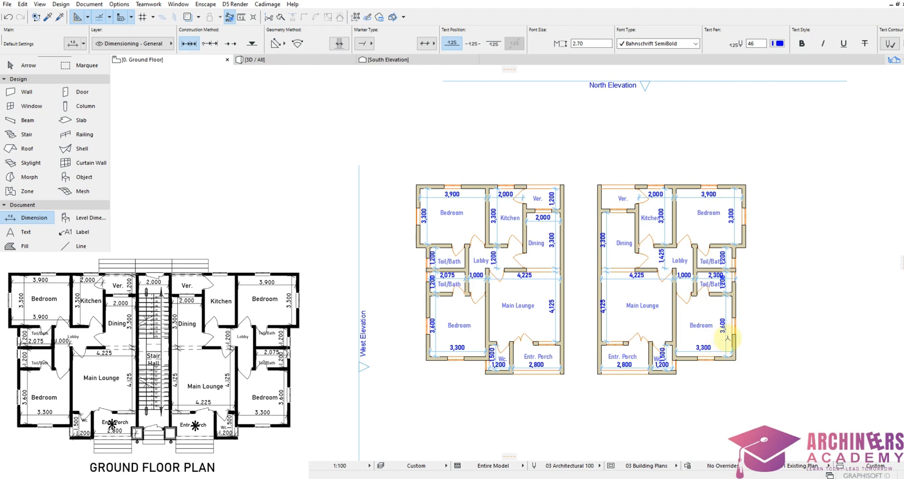
Step: Stretch the mirrored apartment's veranda-side outer wall across the stair hall to the first stair hall wall
{"action": "scroll", "coordinate": [577, 188], "scroll_direction": "up", "scroll_amount": 8}
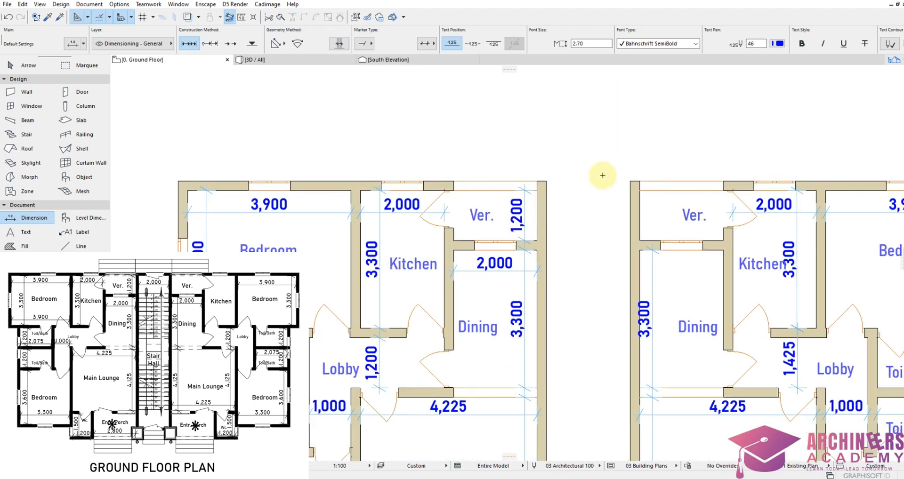
{"action": "left_click", "coordinate": [699, 201]}
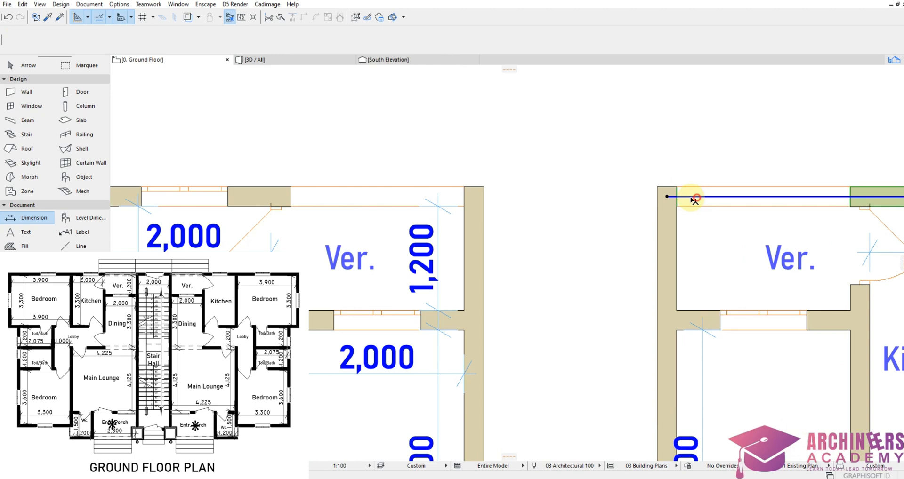
{"action": "left_click", "coordinate": [667, 194]}
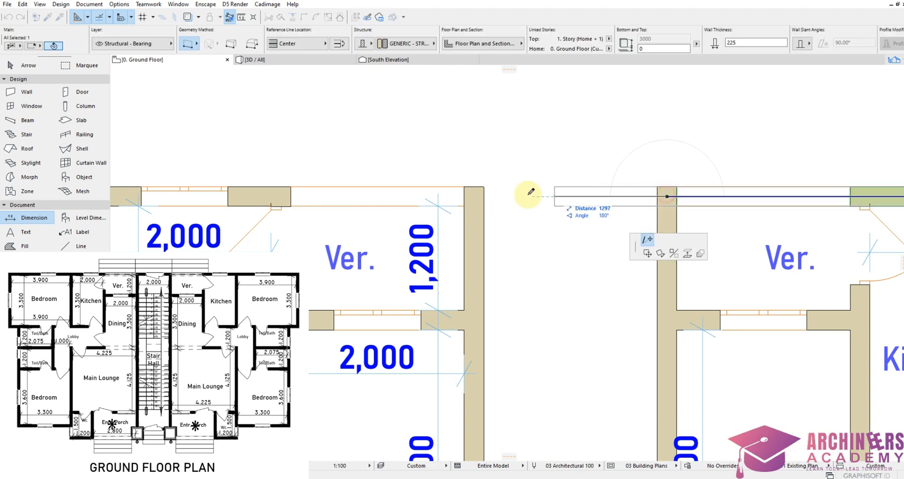
{"action": "left_click", "coordinate": [473, 197]}
{"action": "scroll", "coordinate": [536, 151], "scroll_direction": "down", "scroll_amount": 10}
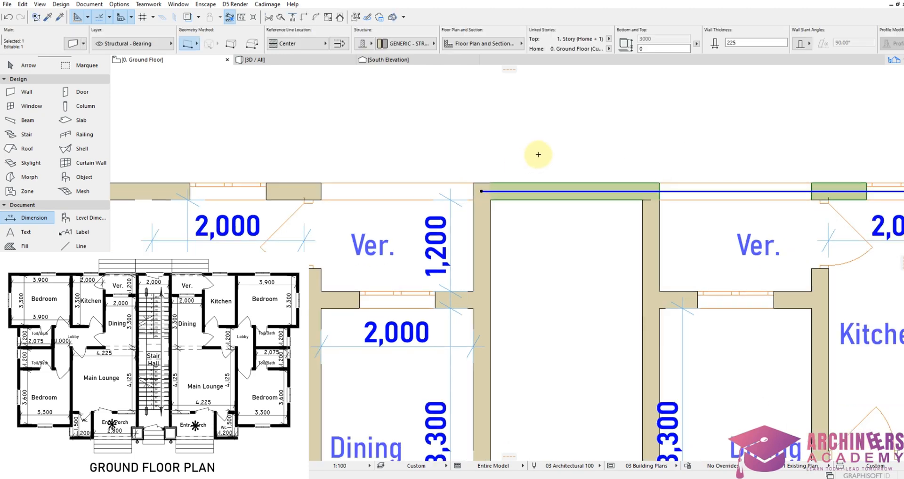
Step: Stretch the mirrored apartment's entrance porch front wall across the stair hall to the first stair hall wall
{"action": "scroll", "coordinate": [605, 325], "scroll_direction": "up", "scroll_amount": 6}
{"action": "scroll", "coordinate": [605, 325], "scroll_direction": "up", "scroll_amount": 2}
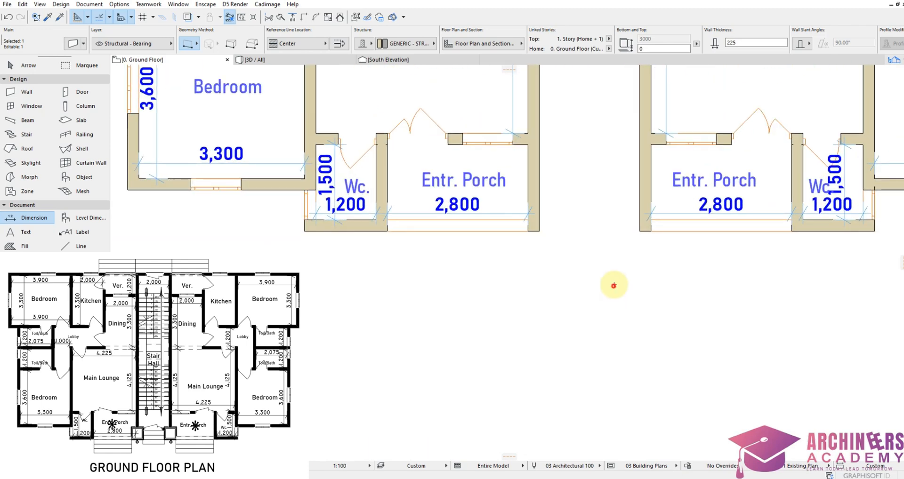
{"action": "key", "text": "Escape"}
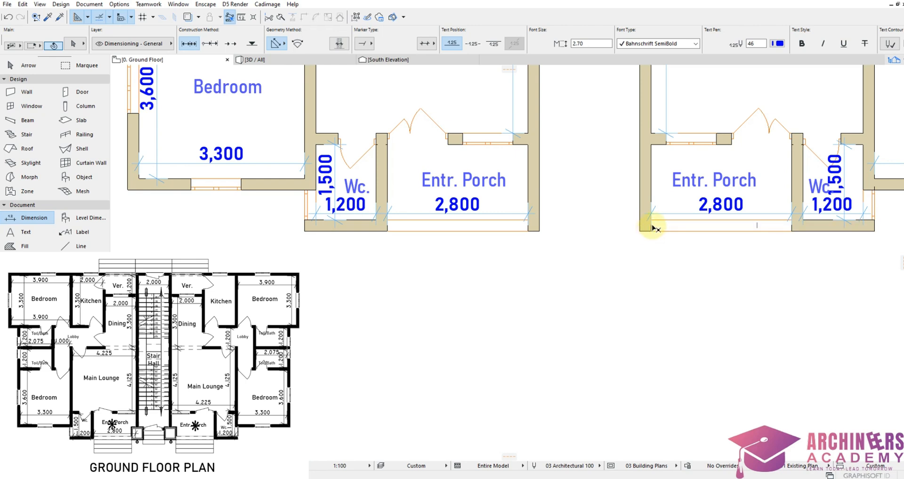
{"action": "left_click", "coordinate": [644, 226], "text": "shift"}
{"action": "left_click", "coordinate": [645, 225]}
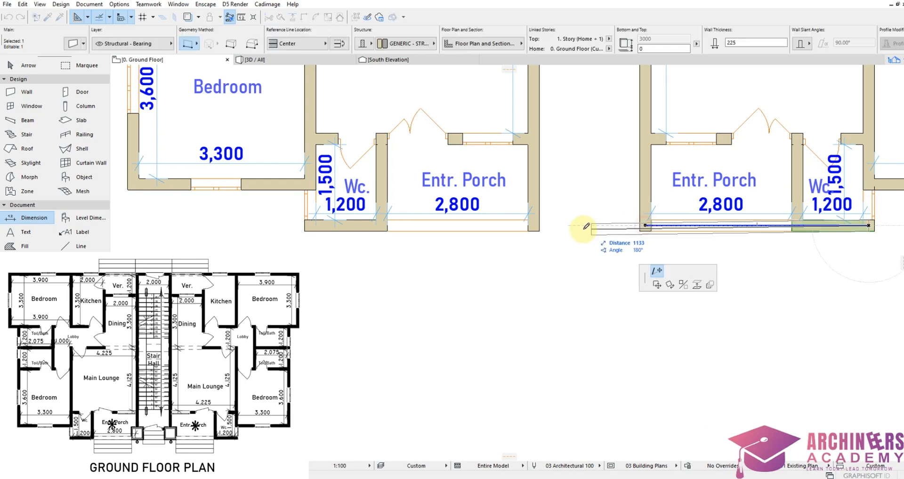
{"action": "left_click", "coordinate": [536, 223]}
{"action": "key", "text": "Escape"}
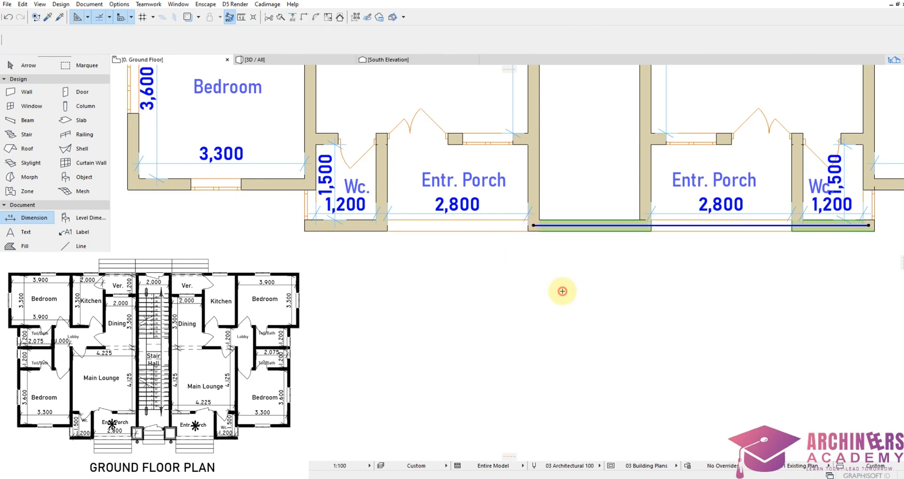
Step: Select the whole twin-unit floor plan and move it to the centre of the four elevation markers
{"action": "scroll", "coordinate": [546, 308], "scroll_direction": "down", "scroll_amount": 5}
{"action": "scroll", "coordinate": [586, 221], "scroll_direction": "up", "scroll_amount": 5}
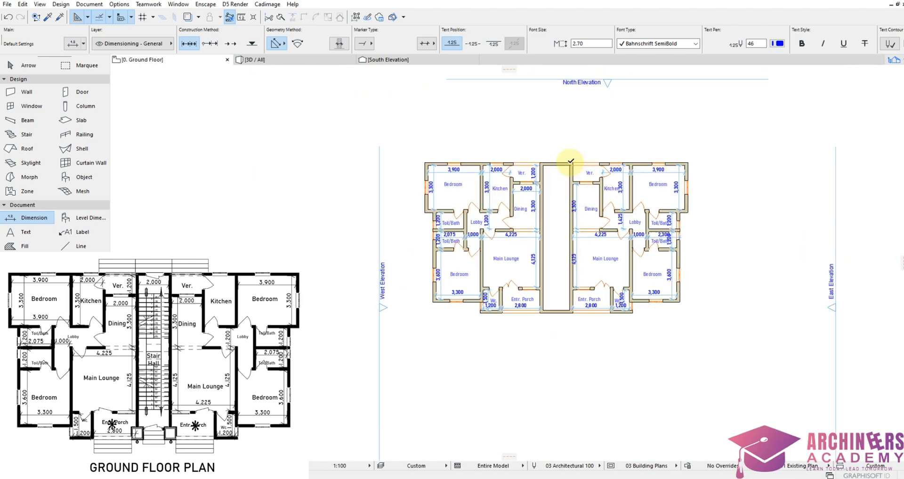
{"action": "scroll", "coordinate": [682, 192], "scroll_direction": "down", "scroll_amount": 6}
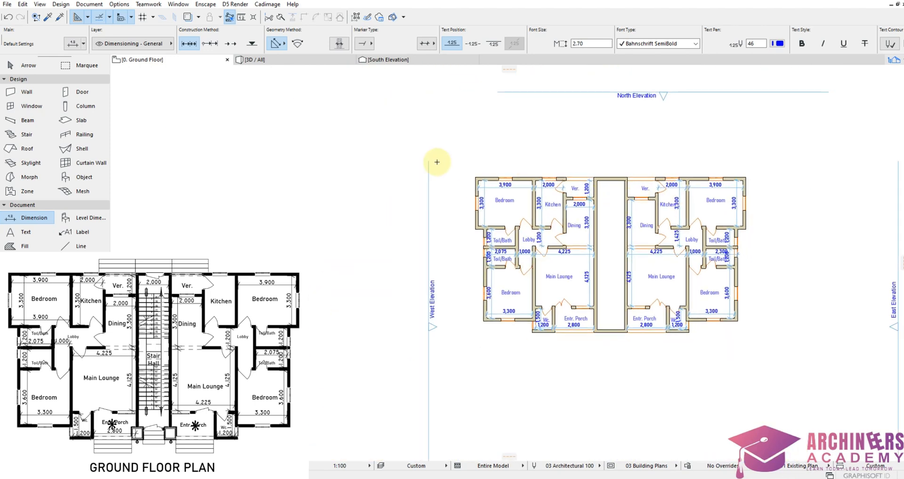
{"action": "left_click_drag", "start_coordinate": [492, 178], "coordinate": [678, 303]}
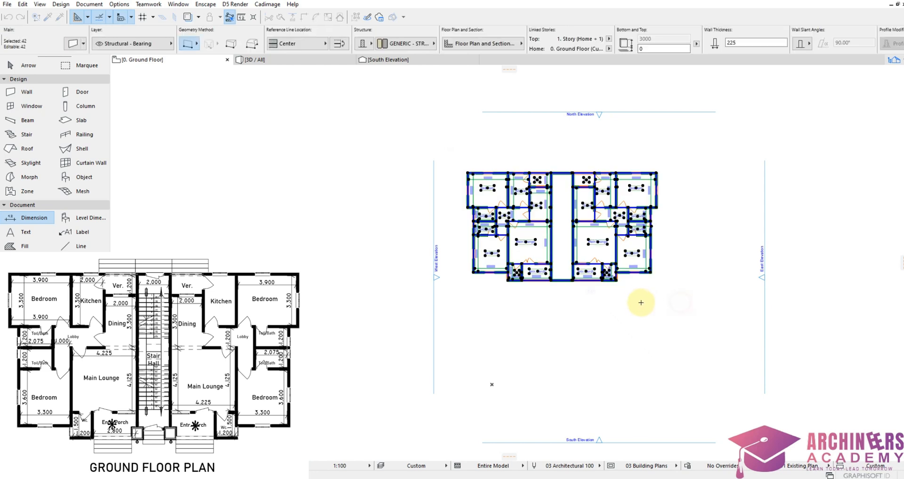
{"action": "left_click", "coordinate": [663, 346]}
{"action": "key", "text": "Escape"}
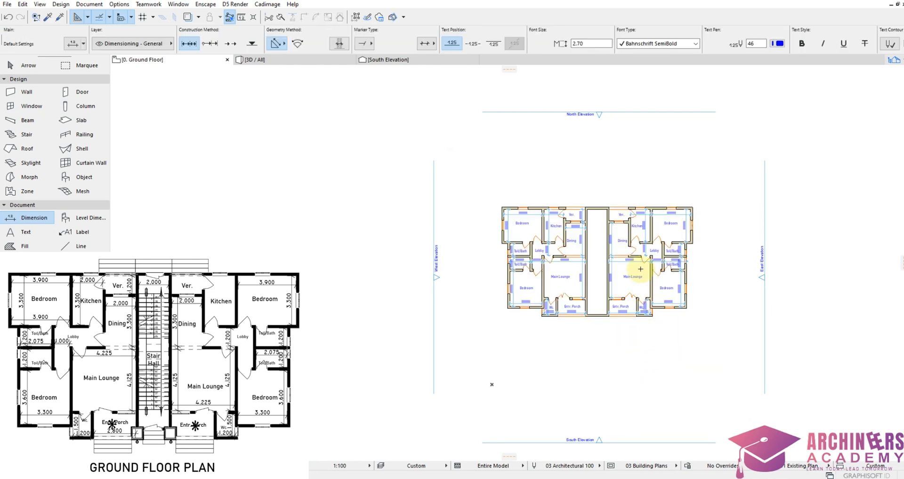
Step: Shift the mirrored dining and main lounge vertical dimensions, 3,300 and 4,125, slightly inward from the stair hall wall
{"action": "scroll", "coordinate": [641, 225], "scroll_direction": "up", "scroll_amount": 5}
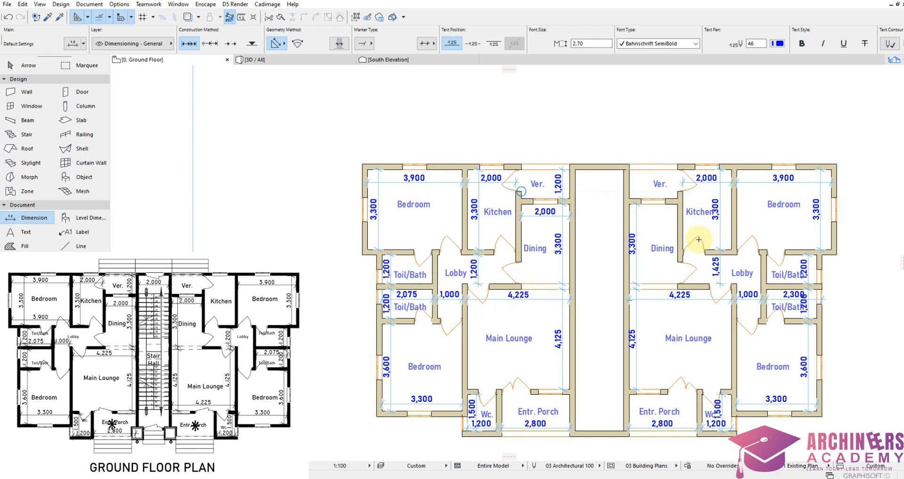
{"action": "scroll", "coordinate": [631, 196], "scroll_direction": "down", "scroll_amount": 3}
{"action": "scroll", "coordinate": [642, 198], "scroll_direction": "up", "scroll_amount": 5}
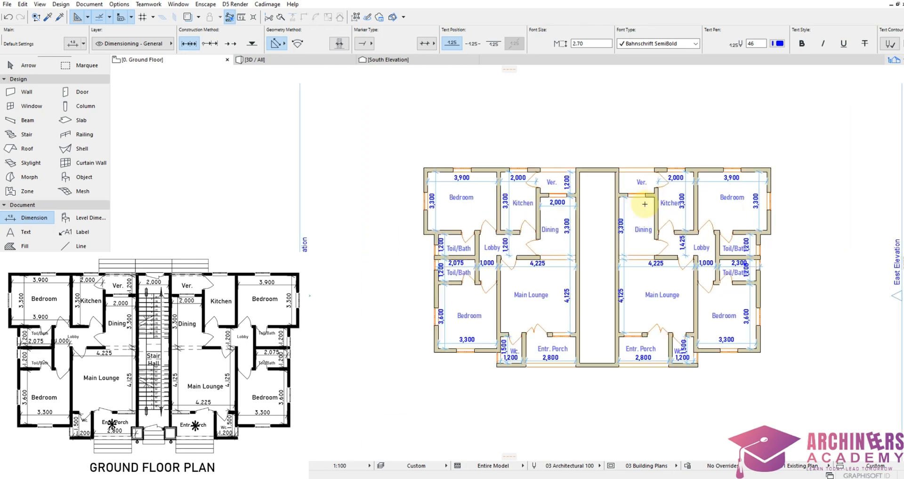
{"action": "scroll", "coordinate": [623, 195], "scroll_direction": "up", "scroll_amount": 2}
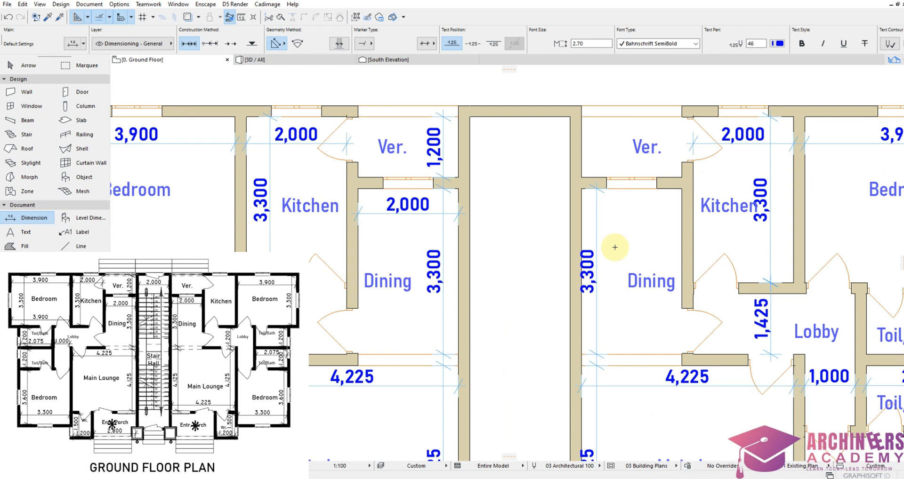
{"action": "left_click", "coordinate": [596, 303]}
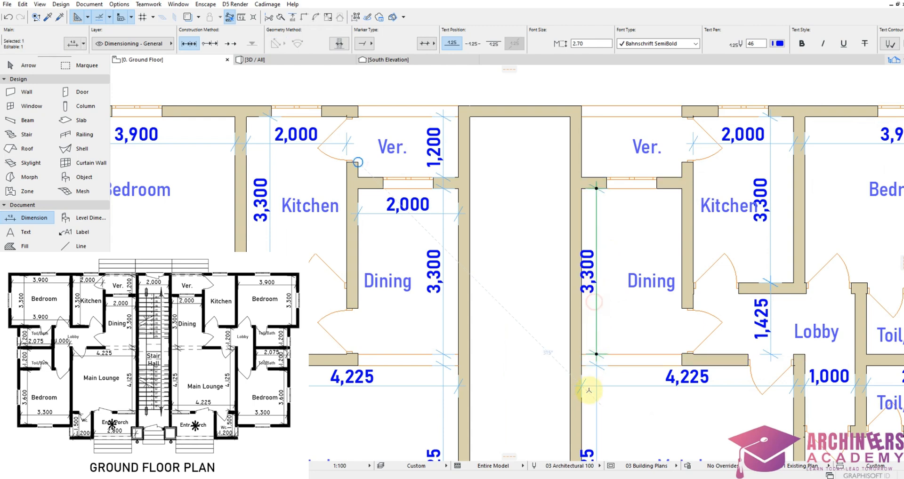
{"action": "left_click", "coordinate": [597, 354]}
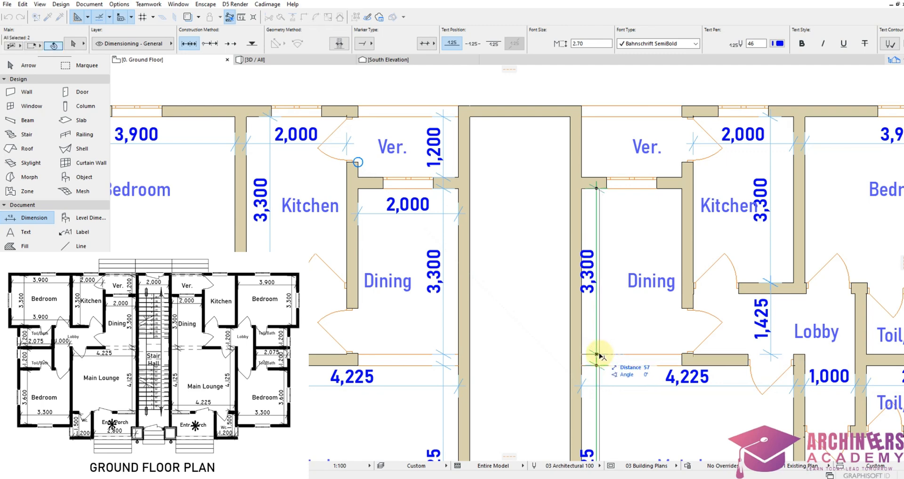
{"action": "left_click", "coordinate": [600, 353], "text": "shift"}
{"action": "scroll", "coordinate": [532, 239], "scroll_direction": "down", "scroll_amount": 5}
{"action": "scroll", "coordinate": [557, 256], "scroll_direction": "up", "scroll_amount": 8}
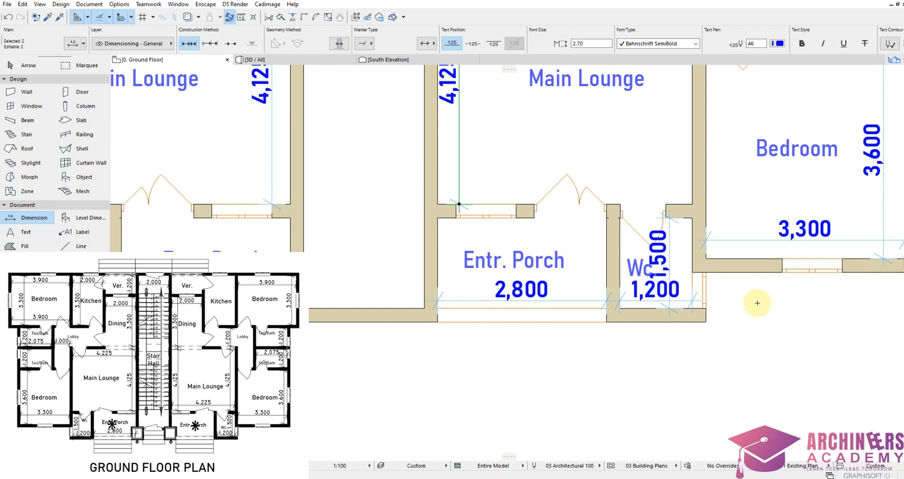
Step: Move the mirrored WC's vertical 1,500 dimension toward the bedroom-side wall, clear of the "Wc." label
{"action": "key", "text": "Escape"}
{"action": "left_click", "coordinate": [668, 256]}
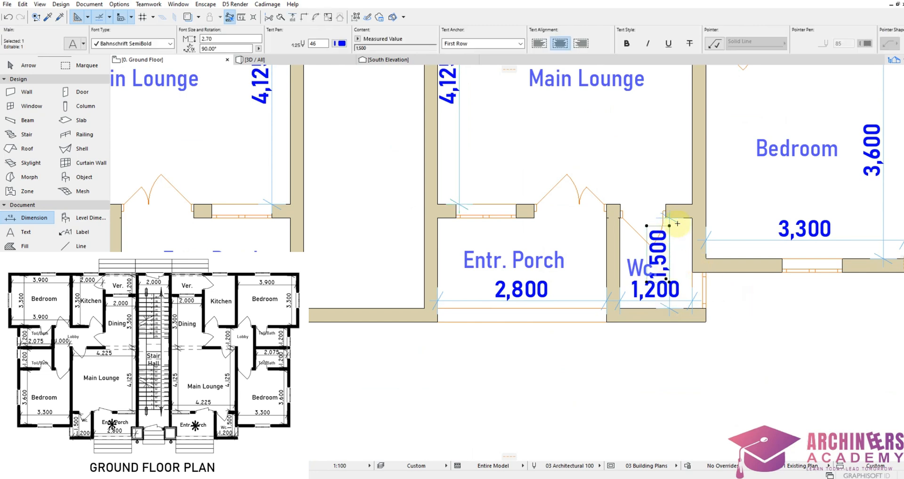
{"action": "key", "text": "Escape"}
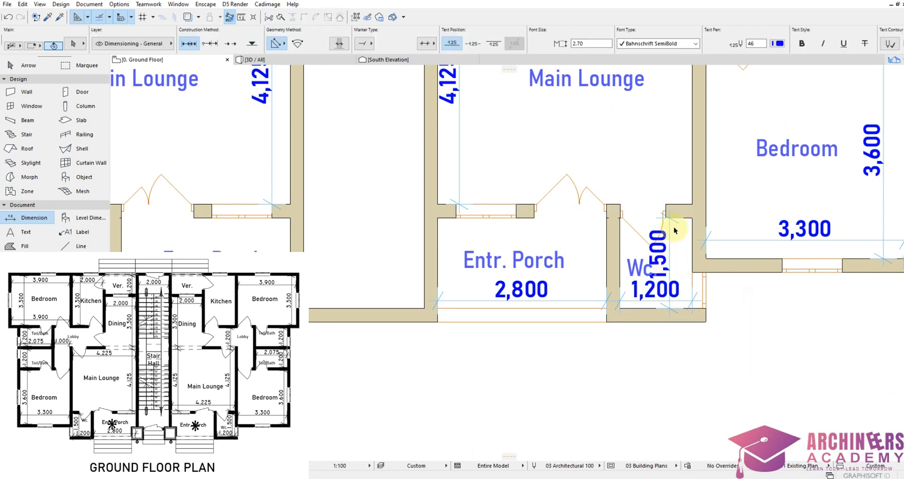
{"action": "scroll", "coordinate": [671, 231], "scroll_direction": "up", "scroll_amount": 3}
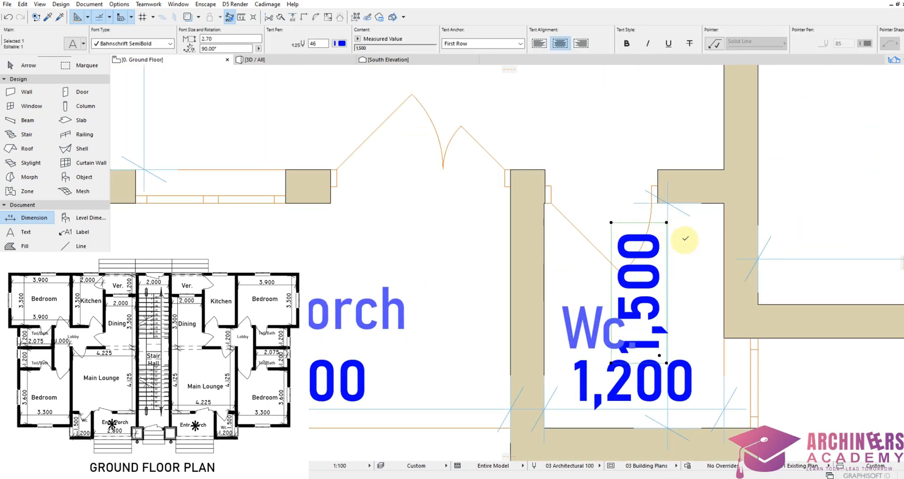
{"action": "left_click", "coordinate": [668, 215]}
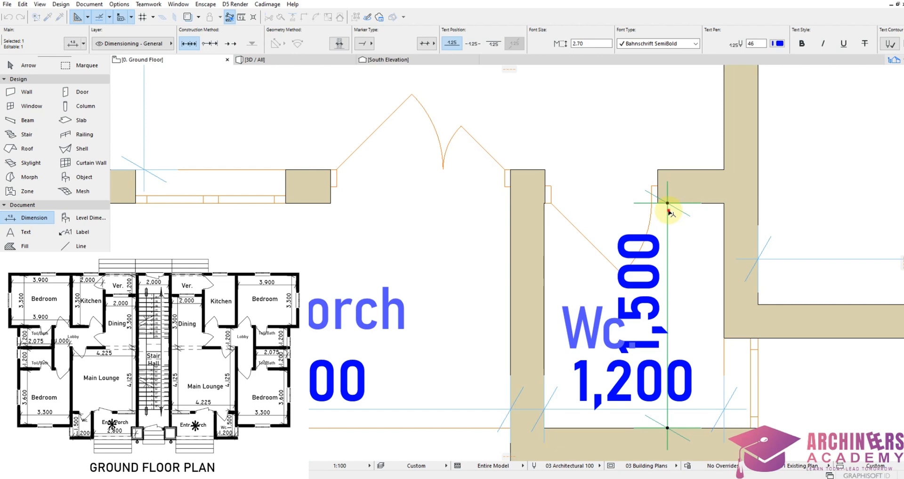
{"action": "left_click", "coordinate": [669, 211]}
{"action": "left_click", "coordinate": [709, 224]}
{"action": "scroll", "coordinate": [626, 250], "scroll_direction": "down", "scroll_amount": 5}
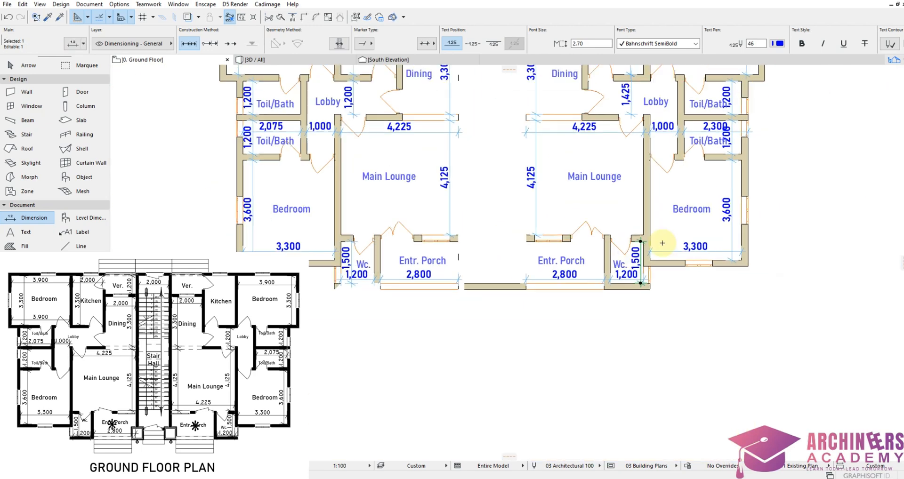
Step: Shift the mirrored unit's two toilet/bath 1,200 dimensions and the front bedroom's 3,600 dimension closer to the outer window wall
{"action": "scroll", "coordinate": [708, 149], "scroll_direction": "up", "scroll_amount": 6}
{"action": "key", "text": "Escape"}
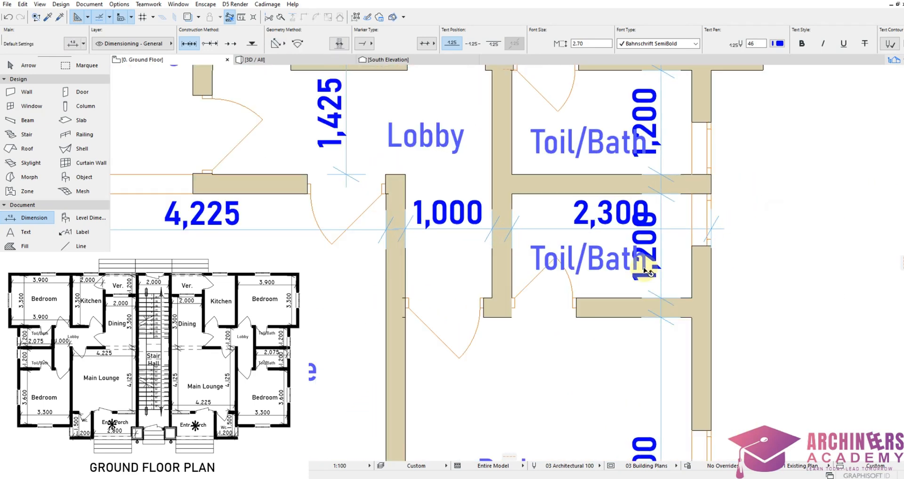
{"action": "left_click", "coordinate": [649, 272]}
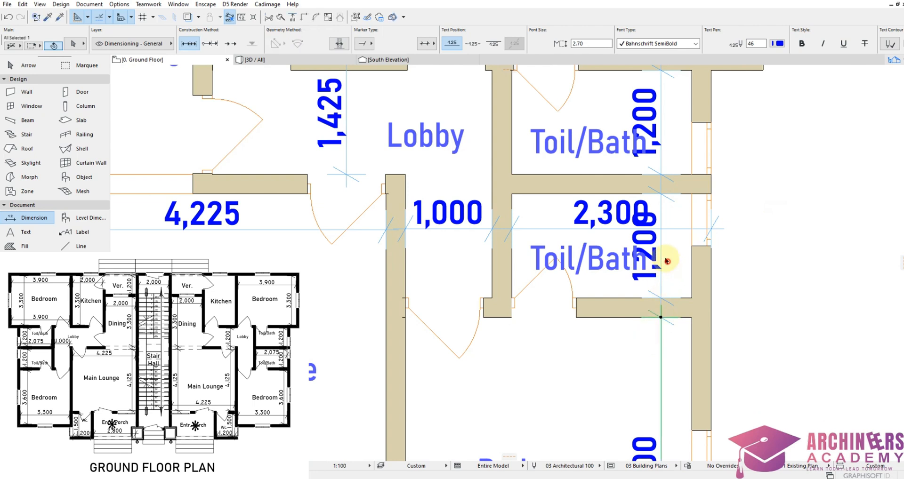
{"action": "left_click", "coordinate": [659, 153], "text": "shift"}
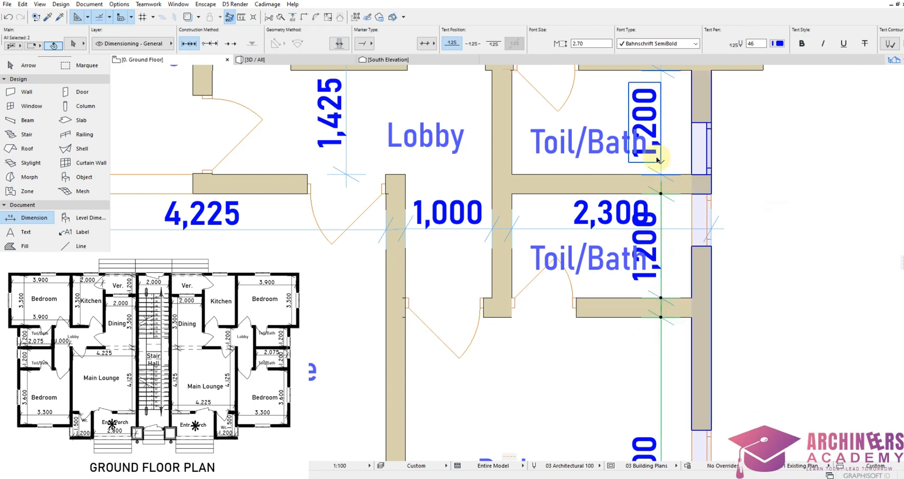
{"action": "left_click", "coordinate": [660, 161], "text": "shift"}
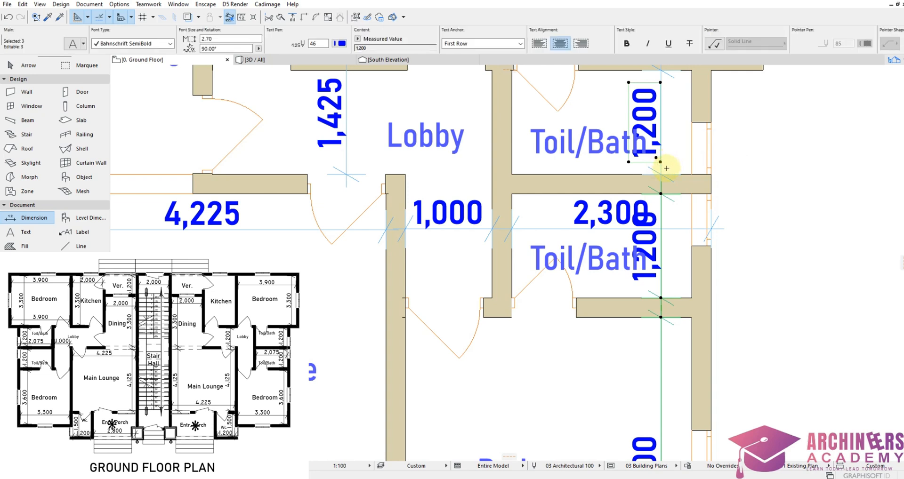
{"action": "left_click", "coordinate": [652, 162], "text": "shift"}
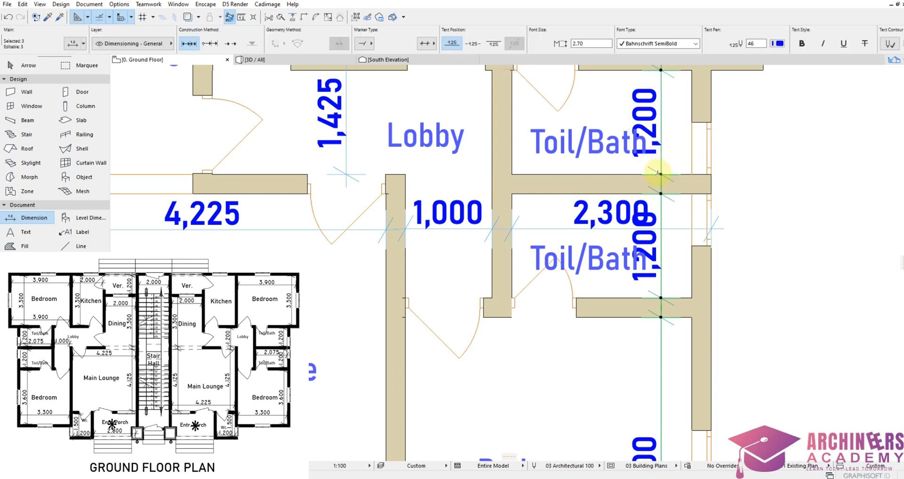
{"action": "left_click_drag", "start_coordinate": [659, 175], "coordinate": [679, 175]}
{"action": "key", "text": "Escape"}
Step: Move the mirrored rear bedroom's vertical 3,300 dimension closer to its outer window wall
{"action": "scroll", "coordinate": [772, 280], "scroll_direction": "down", "scroll_amount": 5}
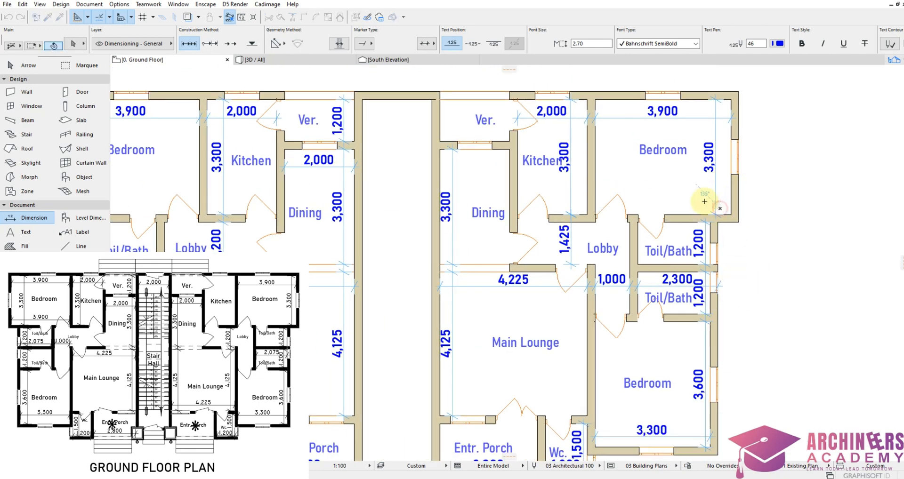
{"action": "left_click", "coordinate": [713, 197]}
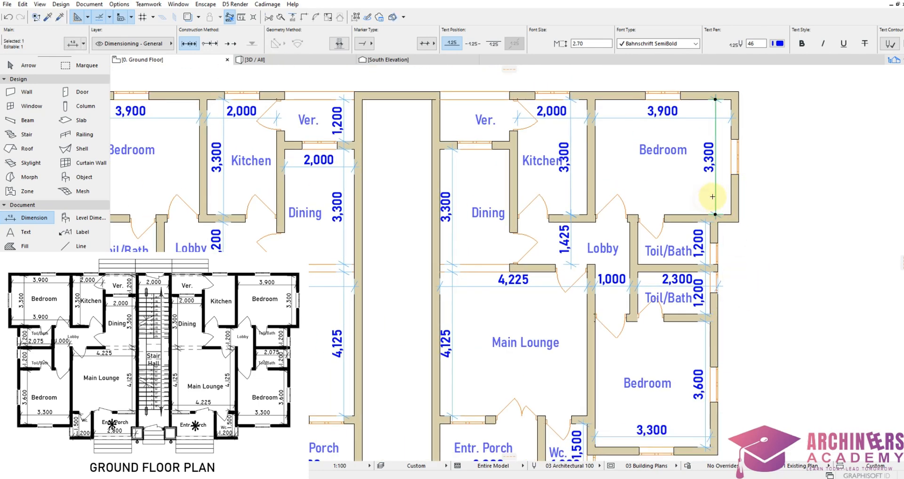
{"action": "left_click_drag", "start_coordinate": [716, 216], "coordinate": [725, 217]}
{"action": "left_click", "coordinate": [725, 218]}
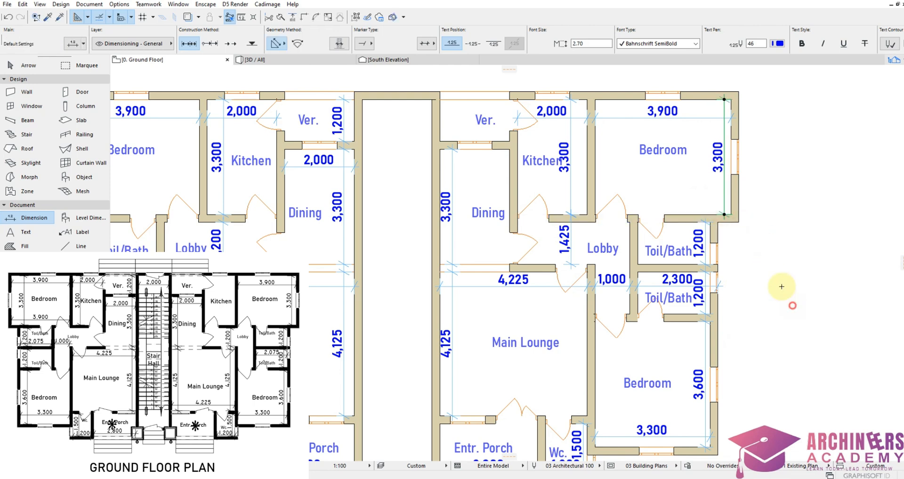
Step: Move the mirrored kitchen's vertical 3,300 and lobby's 1,425 dimensions together toward the bedroom-side wall, clear of the "Kitchen" label
{"action": "left_click", "coordinate": [572, 194]}
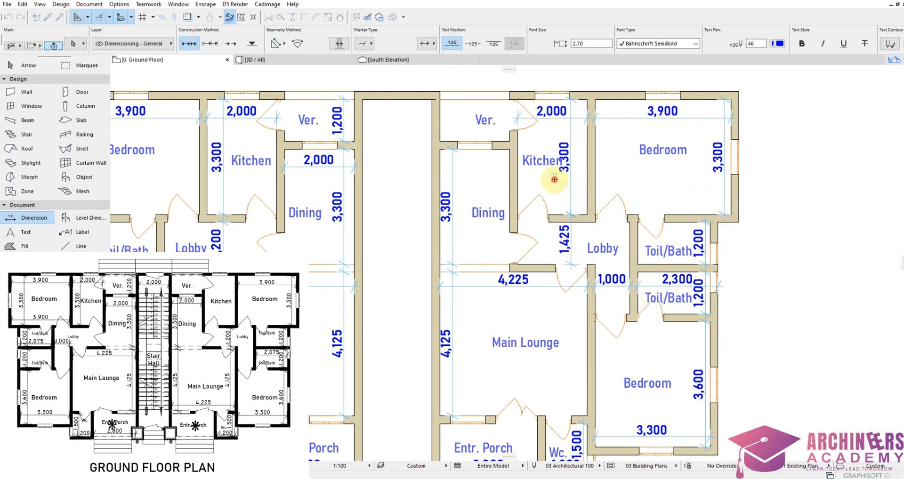
{"action": "left_click", "coordinate": [565, 241]}
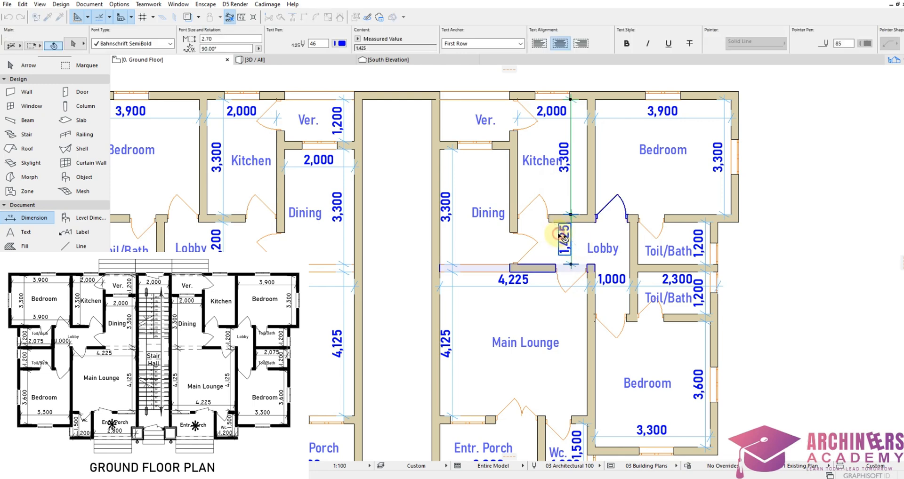
{"action": "left_click", "coordinate": [570, 214]}
{"action": "key", "text": "ctrl+d"}
{"action": "left_click", "coordinate": [570, 214]}
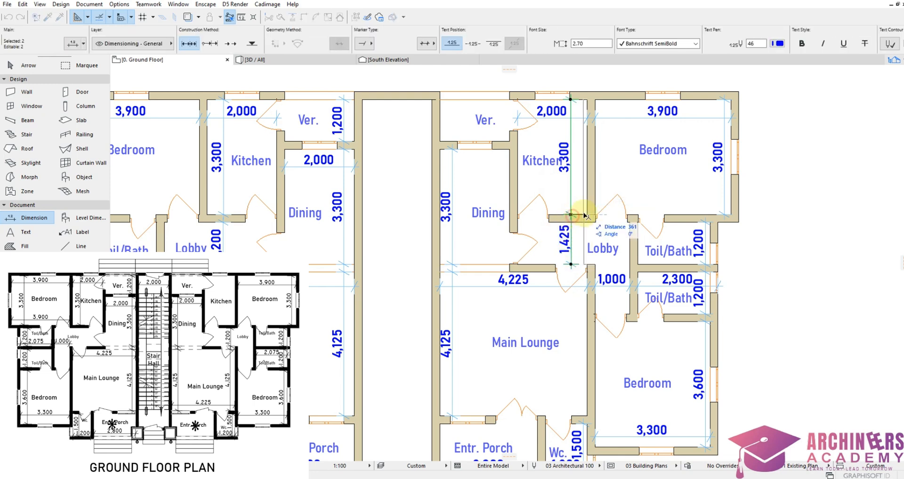
{"action": "left_click", "coordinate": [580, 215]}
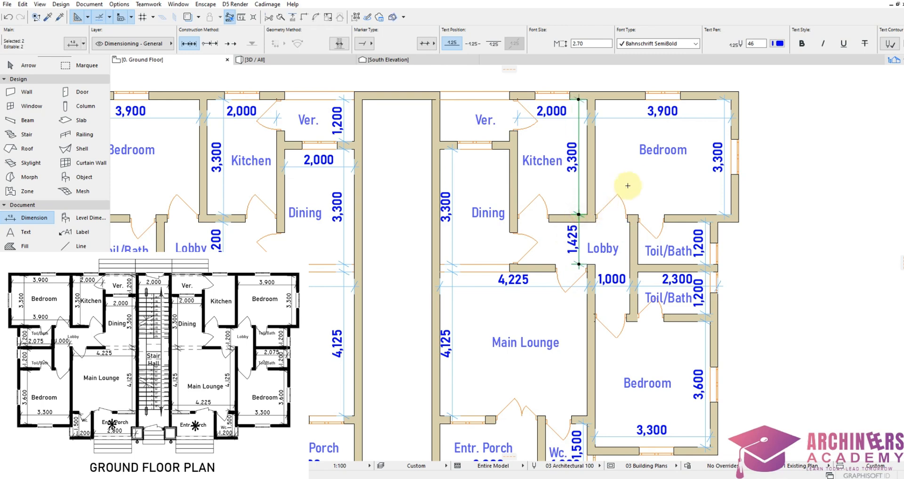
{"action": "key", "text": "Escape"}
Step: Examine the whole twin-unit floor plan for dimension placement and its position between the four elevation markers
{"action": "scroll", "coordinate": [612, 221], "scroll_direction": "down", "scroll_amount": 1}
{"action": "scroll", "coordinate": [611, 220], "scroll_direction": "down", "scroll_amount": 5}
{"action": "scroll", "coordinate": [524, 265], "scroll_direction": "up", "scroll_amount": 7}
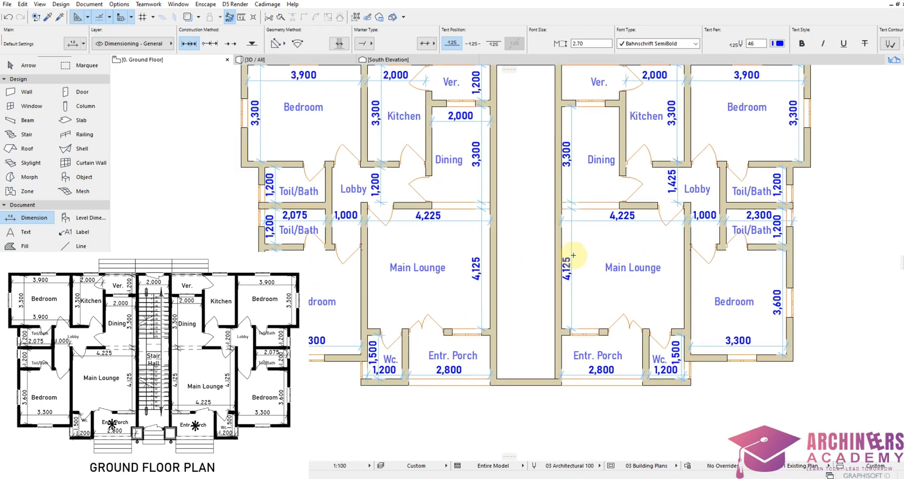
{"action": "scroll", "coordinate": [702, 219], "scroll_direction": "down", "scroll_amount": 2}
{"action": "scroll", "coordinate": [702, 219], "scroll_direction": "down", "scroll_amount": 3}
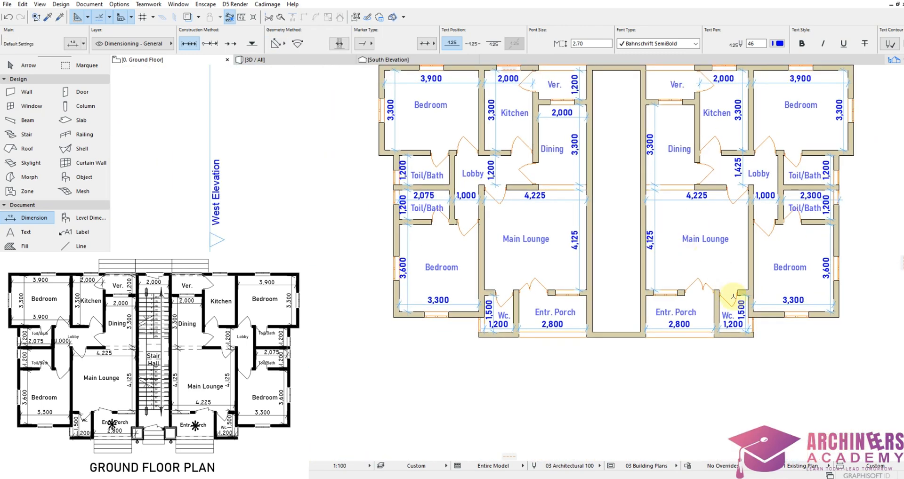
{"action": "scroll", "coordinate": [742, 202], "scroll_direction": "down", "scroll_amount": 2}
{"action": "scroll", "coordinate": [547, 202], "scroll_direction": "down", "scroll_amount": 1}
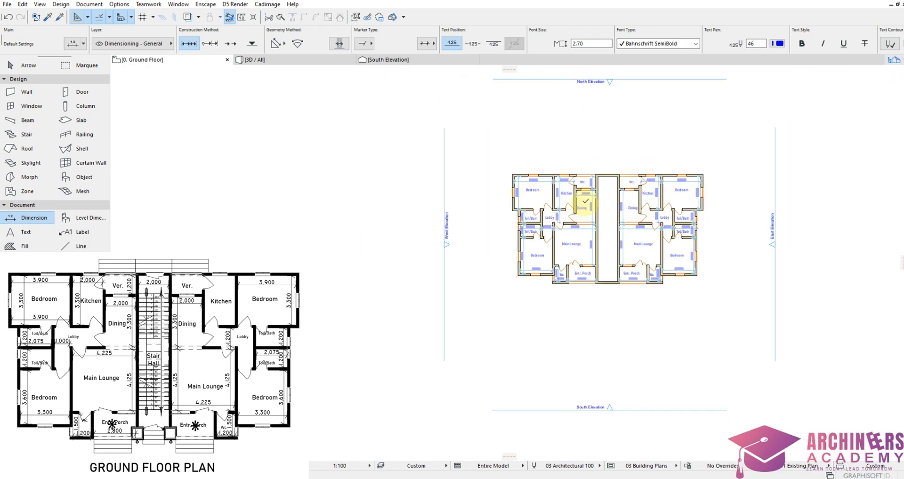
{"action": "scroll", "coordinate": [548, 203], "scroll_direction": "up", "scroll_amount": 4}
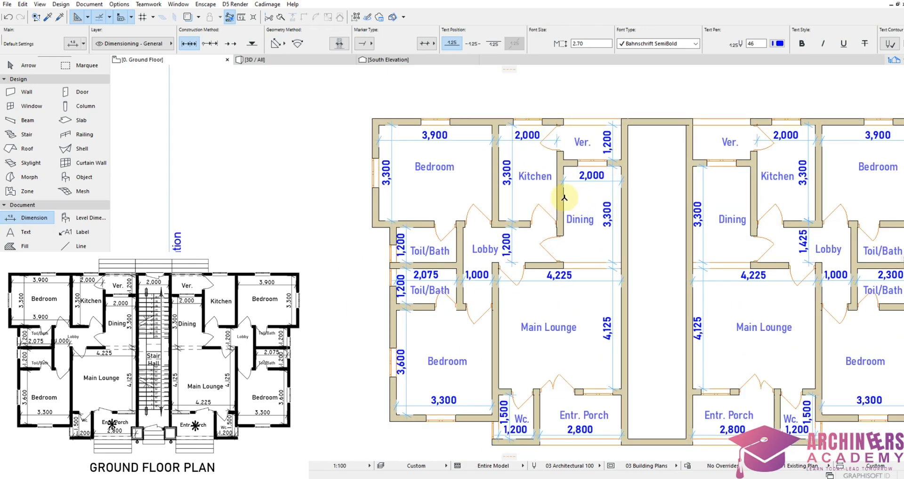
{"action": "scroll", "coordinate": [629, 173], "scroll_direction": "down", "scroll_amount": 4}
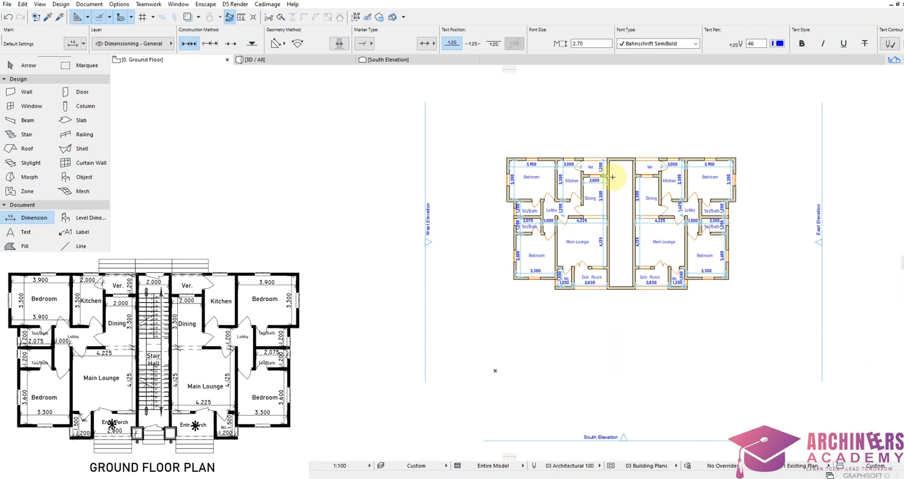
{"action": "scroll", "coordinate": [653, 171], "scroll_direction": "up", "scroll_amount": 4}
{"action": "scroll", "coordinate": [673, 180], "scroll_direction": "down", "scroll_amount": 2}
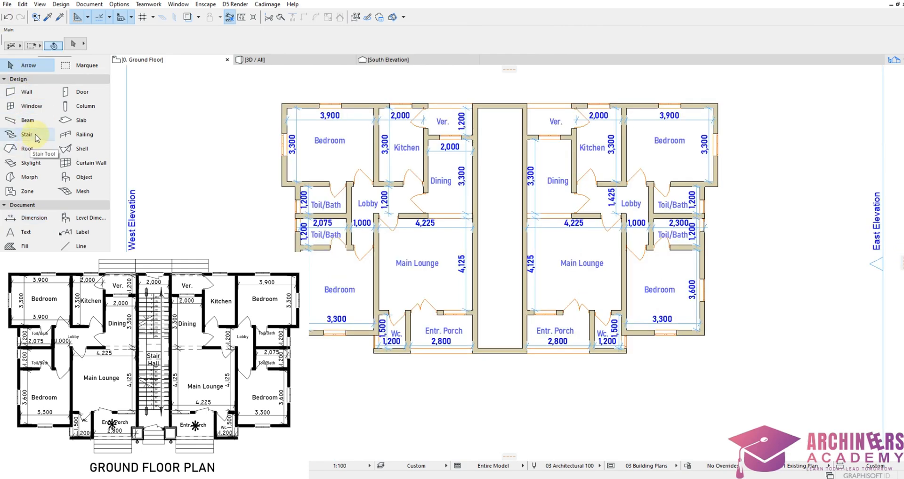
Step: Start the Stair tool and review its default width, riser and baseline settings
{"action": "left_click", "coordinate": [29, 135]}
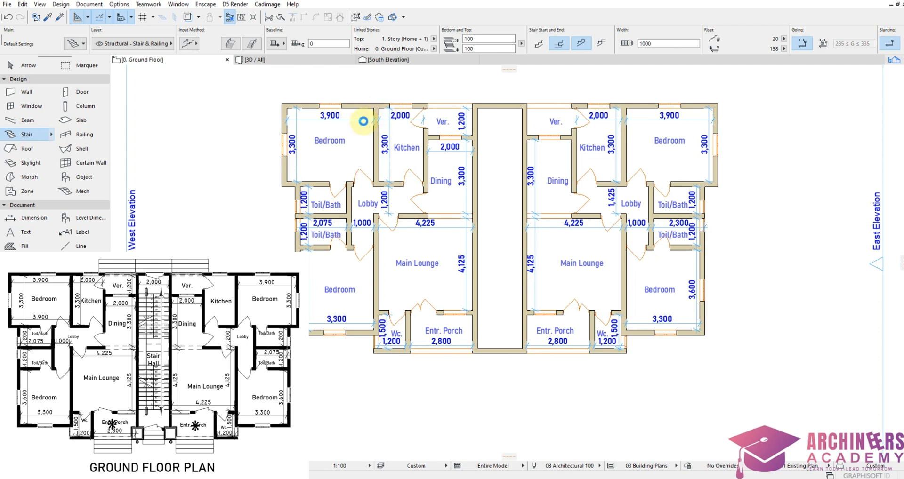
{"action": "key", "text": "ctrl+t"}
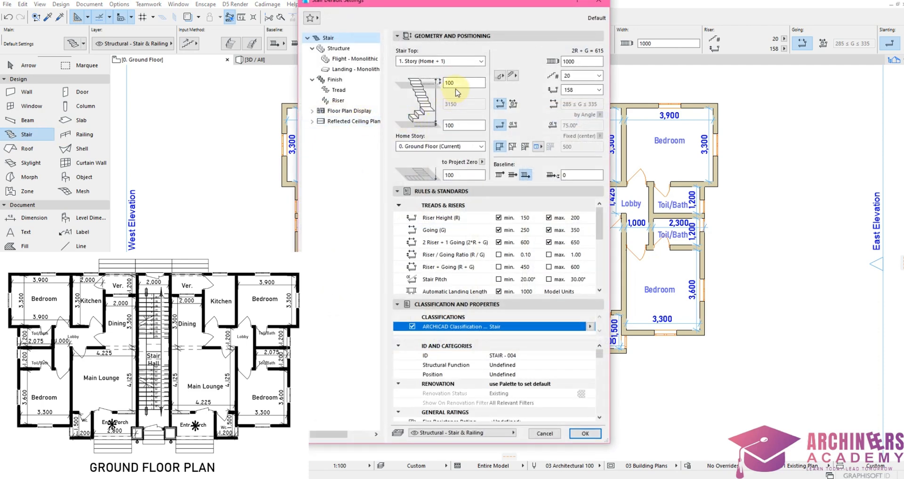
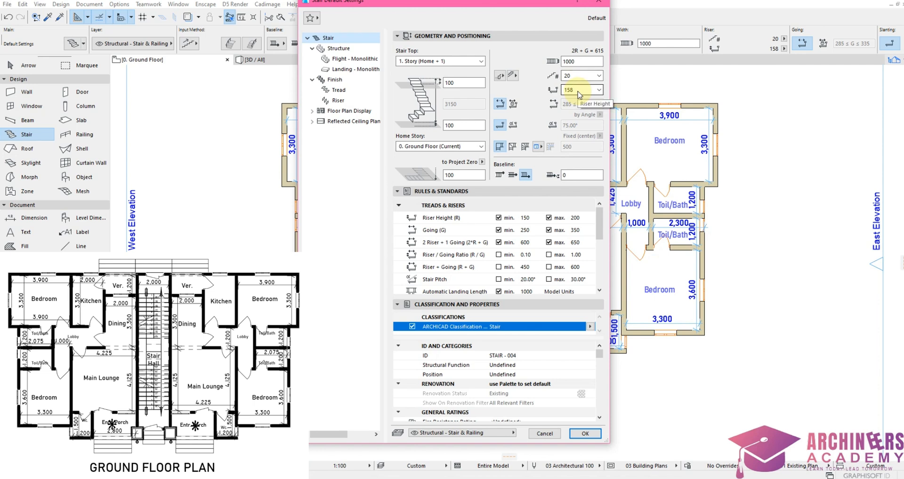
{"action": "left_click", "coordinate": [527, 176]}
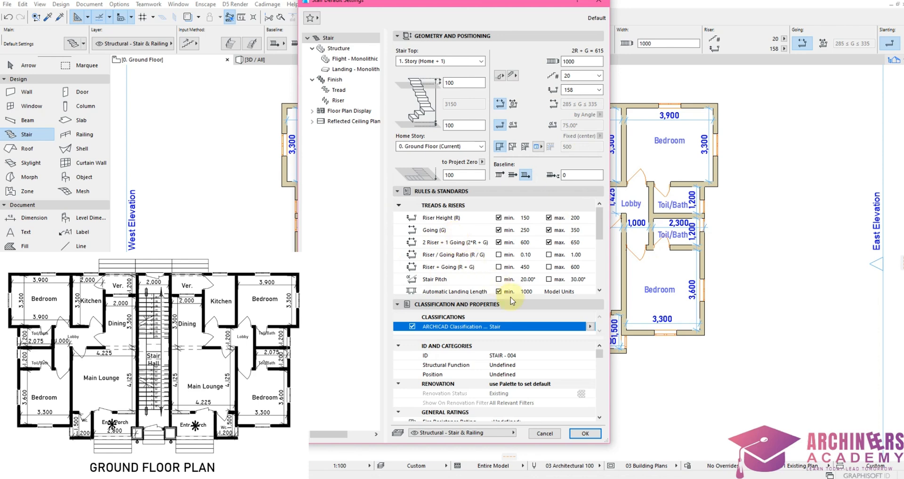
{"action": "left_click", "coordinate": [585, 433]}
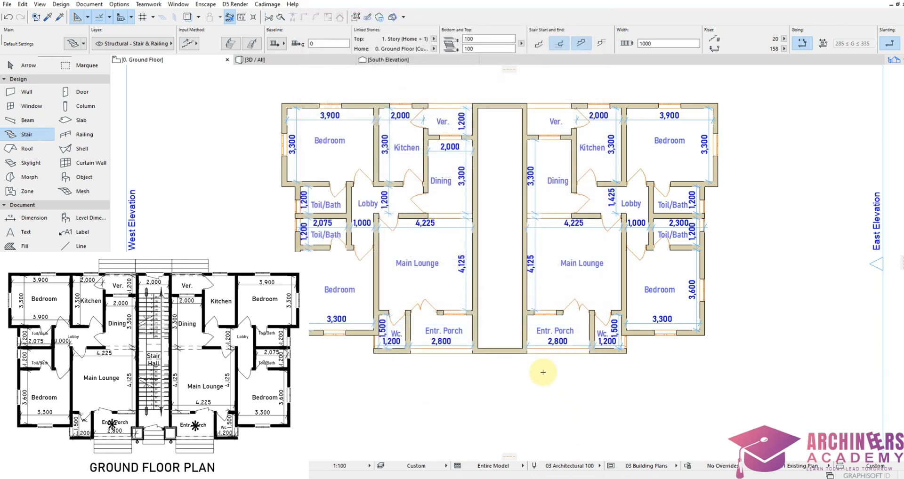
Step: Draw a U-shaped stair from the stair hall's front wall, 4500 along the mirrored unit's wall, across the hall and back
{"action": "scroll", "coordinate": [532, 358], "scroll_direction": "up", "scroll_amount": 5}
{"action": "left_click", "coordinate": [515, 350]}
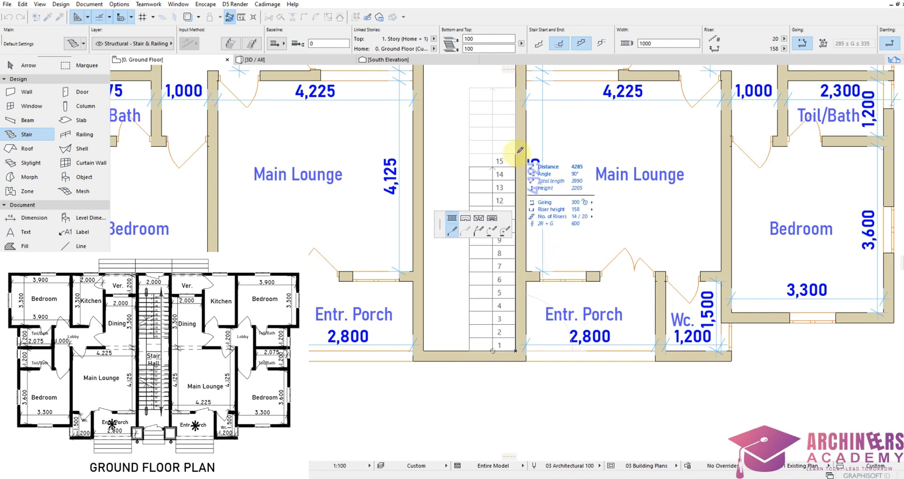
{"action": "type", "text": "45"}
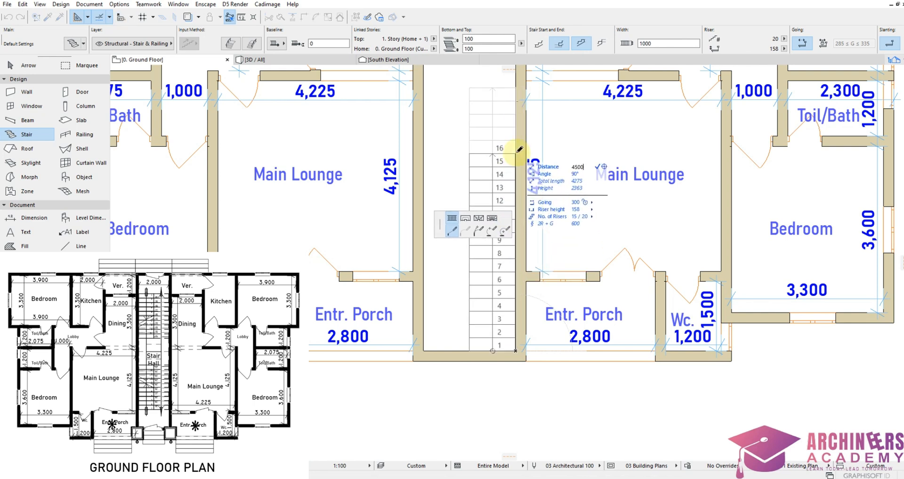
{"action": "key", "text": "Return"}
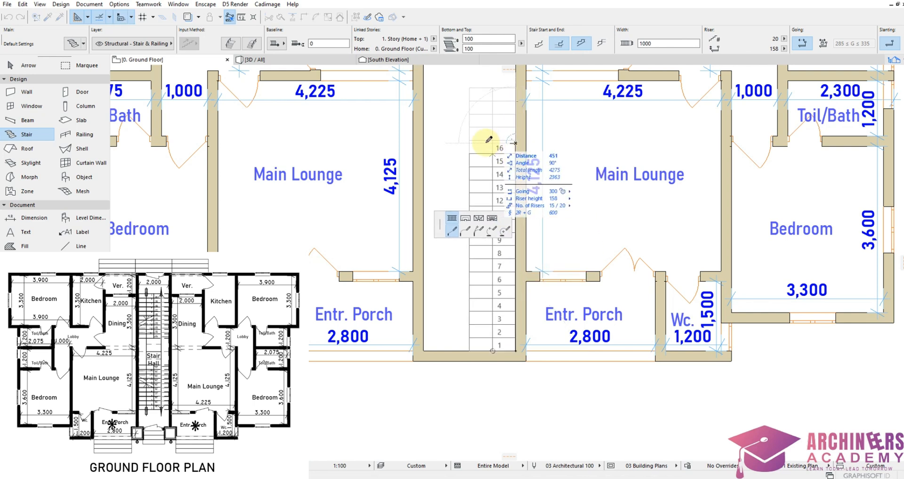
{"action": "left_click", "coordinate": [424, 142]}
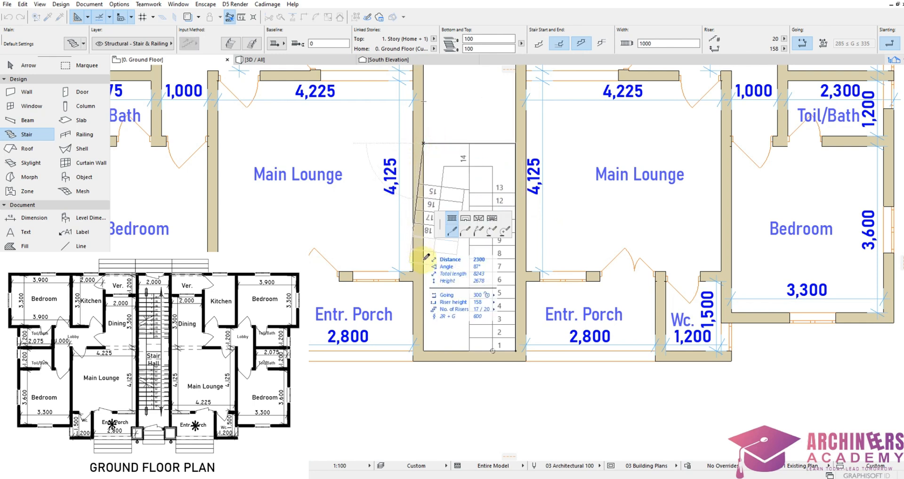
{"action": "double_click", "coordinate": [424, 347]}
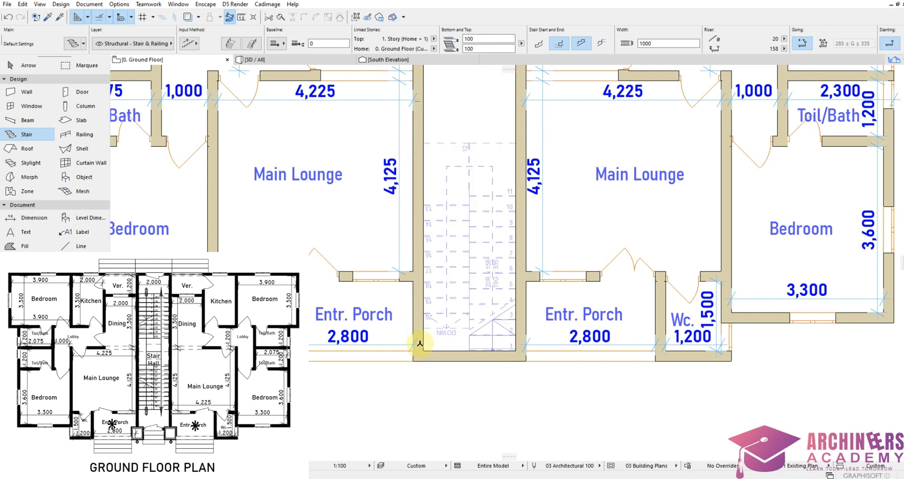
{"action": "scroll", "coordinate": [487, 329], "scroll_direction": "down", "scroll_amount": 3}
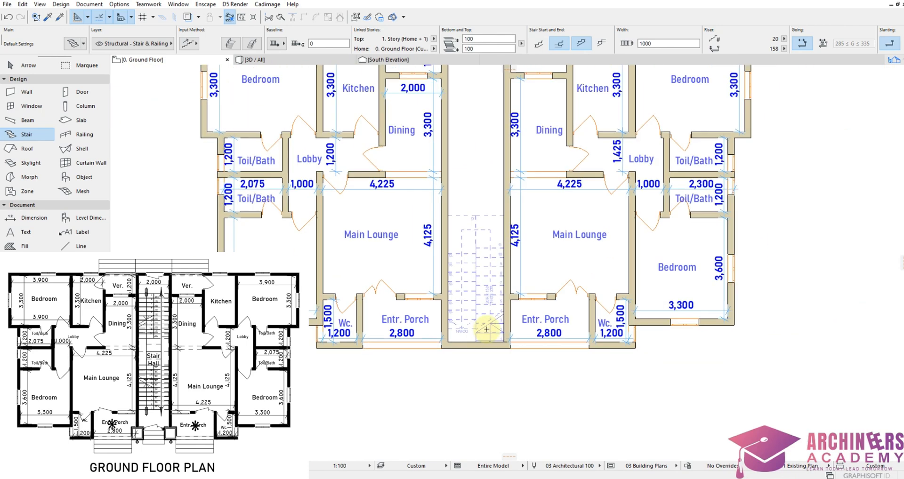
{"action": "scroll", "coordinate": [487, 329], "scroll_direction": "down", "scroll_amount": 3}
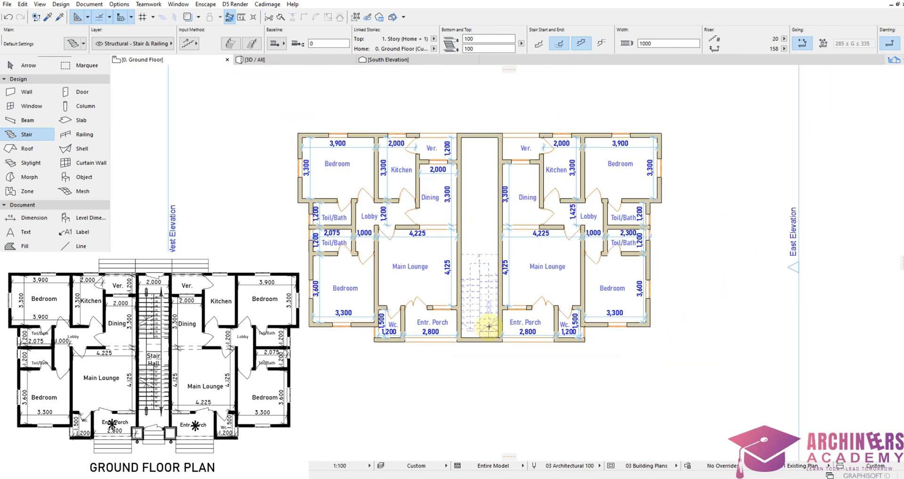
Step: Move the U-shaped stair 1500 toward the rear of the stair hall and delete it
{"action": "left_click", "coordinate": [499, 255]}
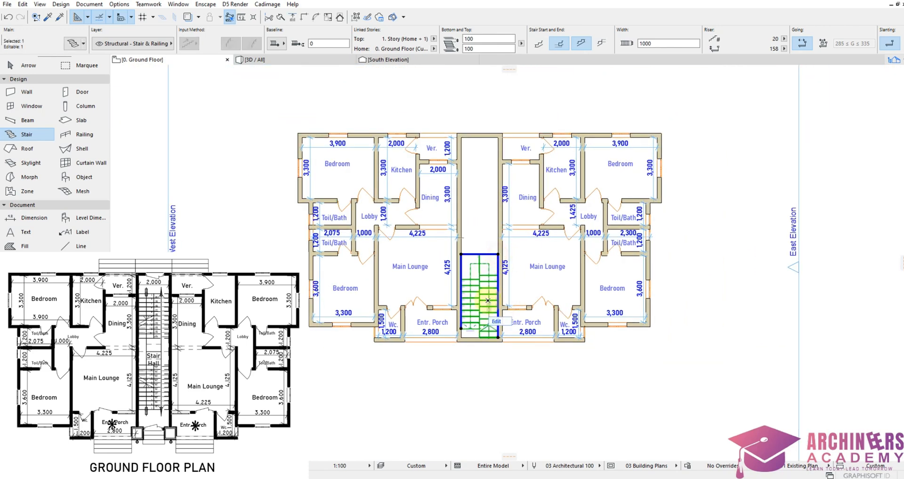
{"action": "left_click", "coordinate": [499, 339]}
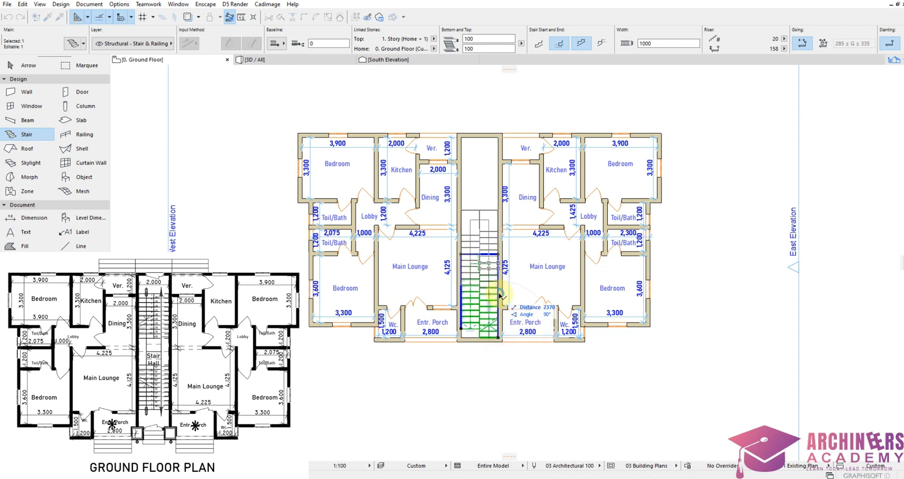
{"action": "type", "text": "1500"}
{"action": "key", "text": "Return"}
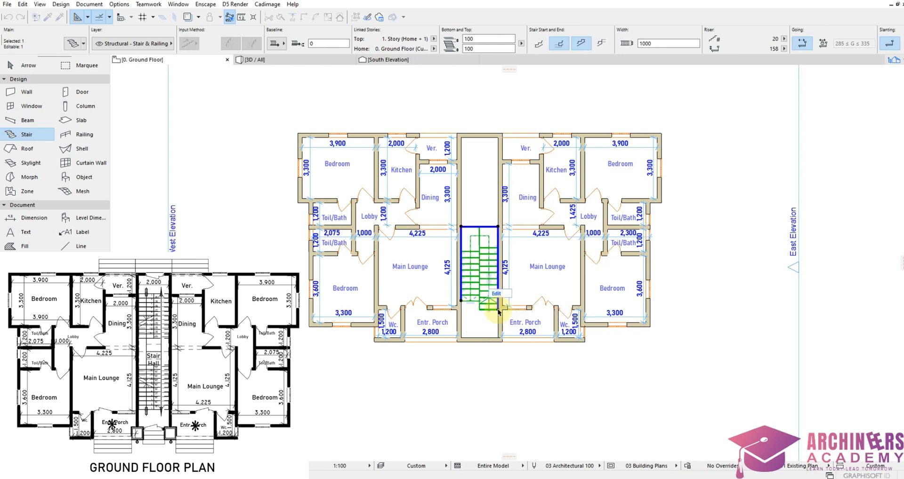
{"action": "scroll", "coordinate": [491, 240], "scroll_direction": "up", "scroll_amount": 3}
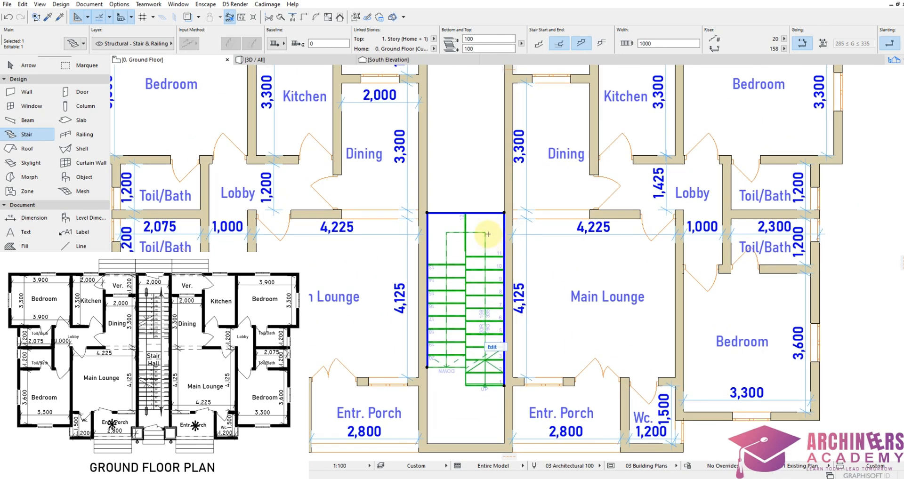
{"action": "key", "text": "Delete"}
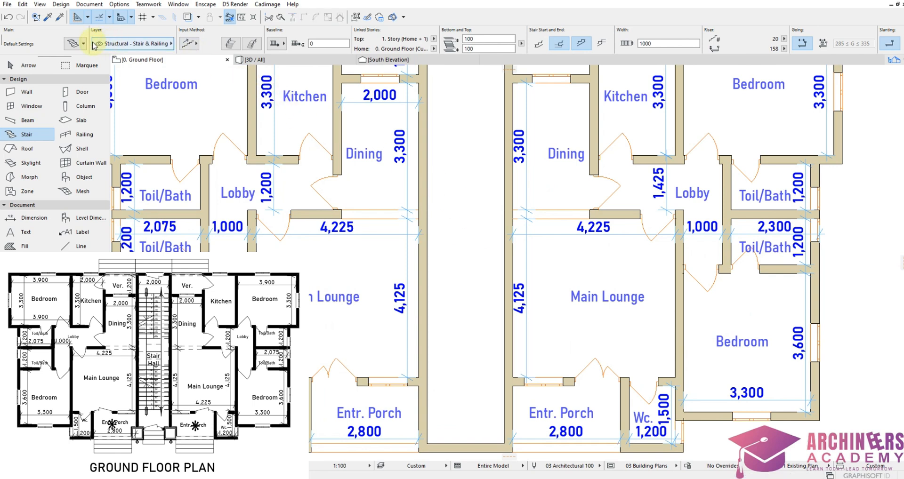
Step: Draw a U-shaped stair from the stair hall's front wall, 4200 along the mirrored unit's wall, 2000 across the hall and back to the front wall
{"action": "left_click", "coordinate": [506, 443]}
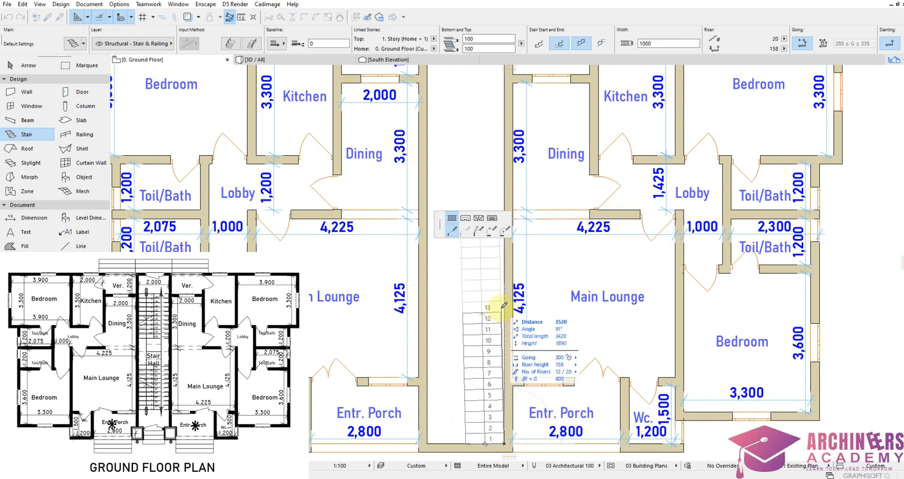
{"action": "type", "text": "42"}
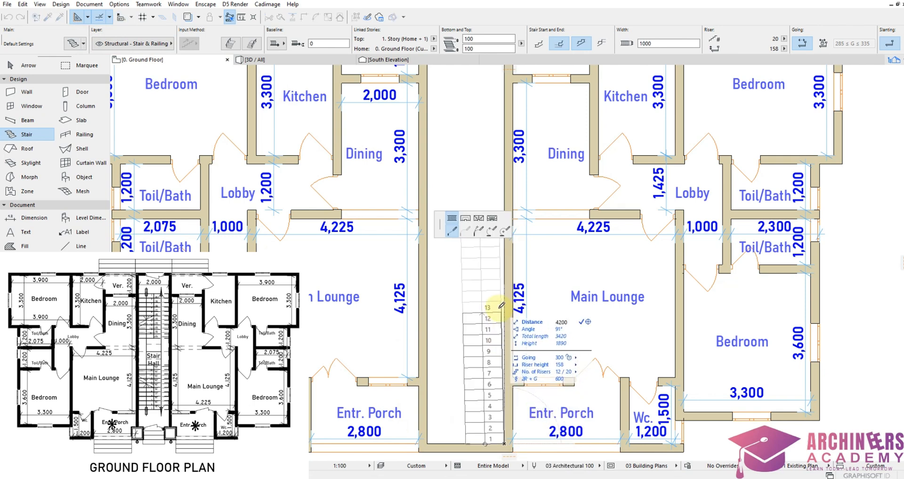
{"action": "type", "text": "00"}
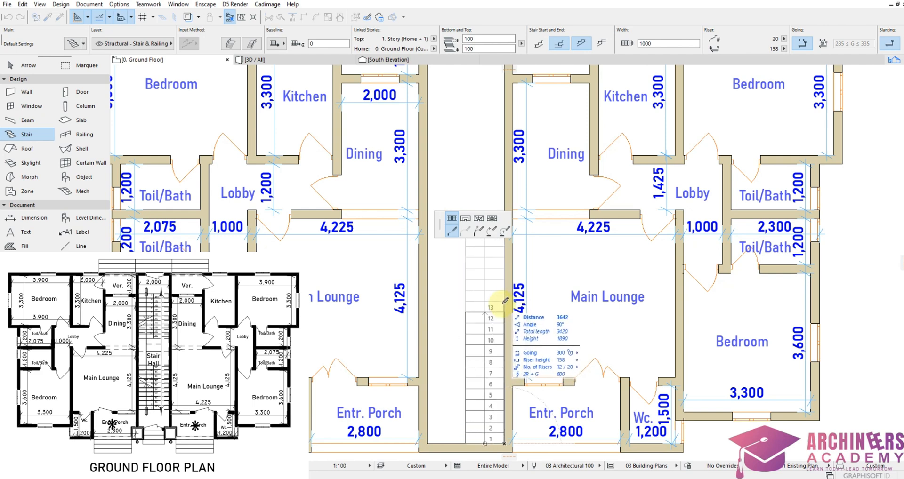
{"action": "type", "text": "4"}
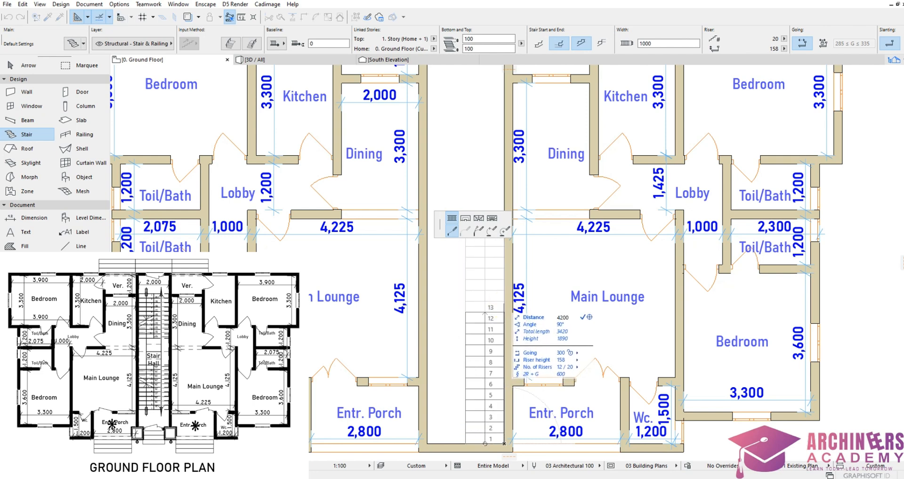
{"action": "key", "text": "Return"}
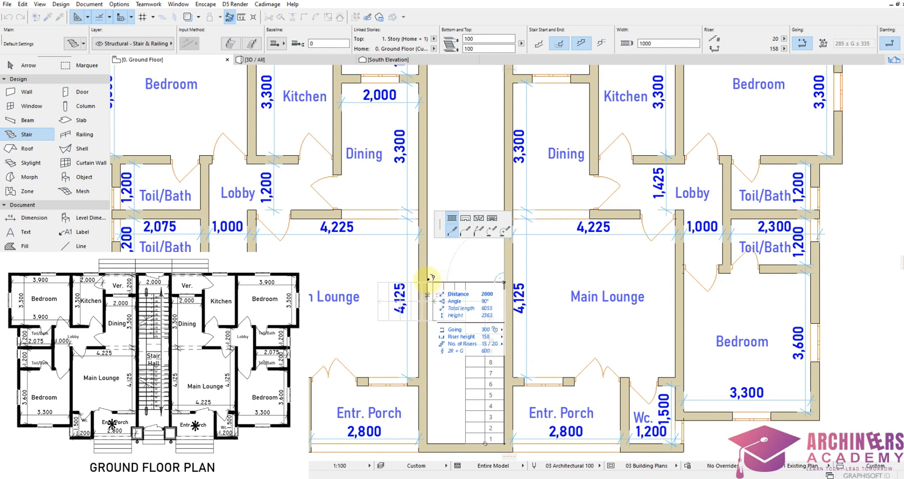
{"action": "left_click", "coordinate": [427, 280]}
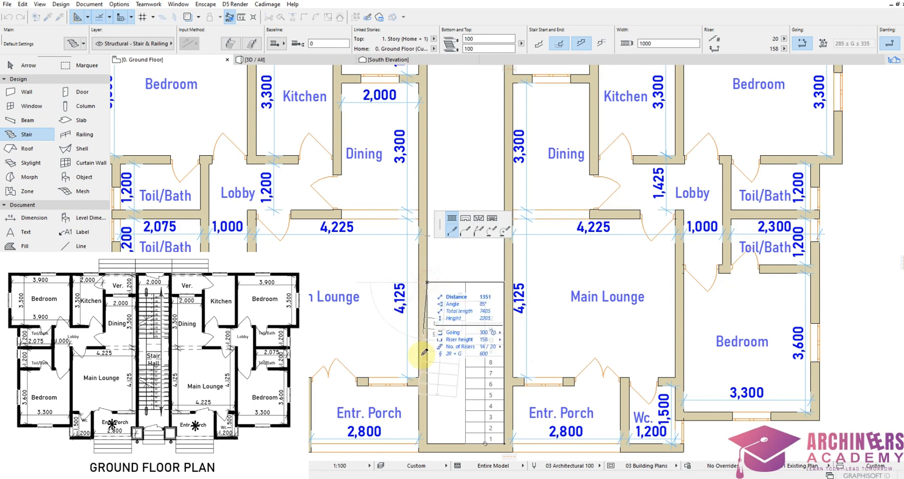
{"action": "double_click", "coordinate": [429, 441]}
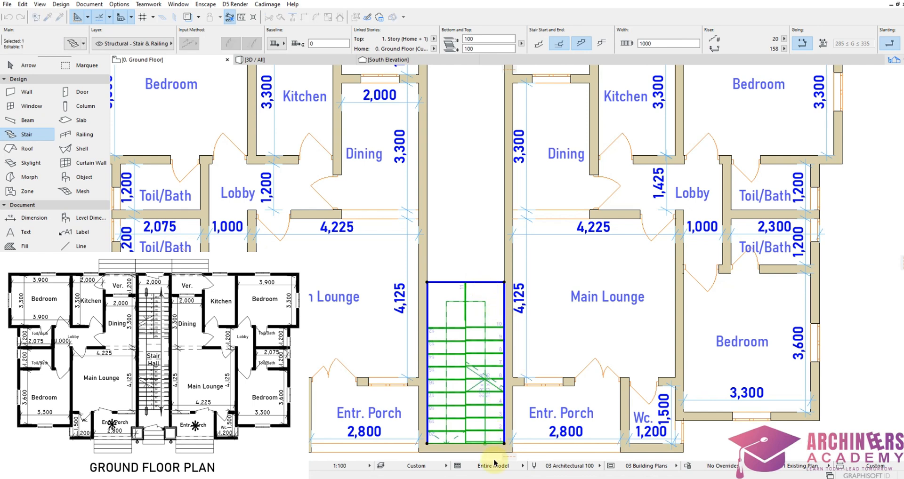
Step: Move the U-shaped stair 1800 toward the rear of the stair hall
{"action": "left_click_drag", "start_coordinate": [506, 443], "coordinate": [509, 377]}
{"action": "type", "text": "1800"}
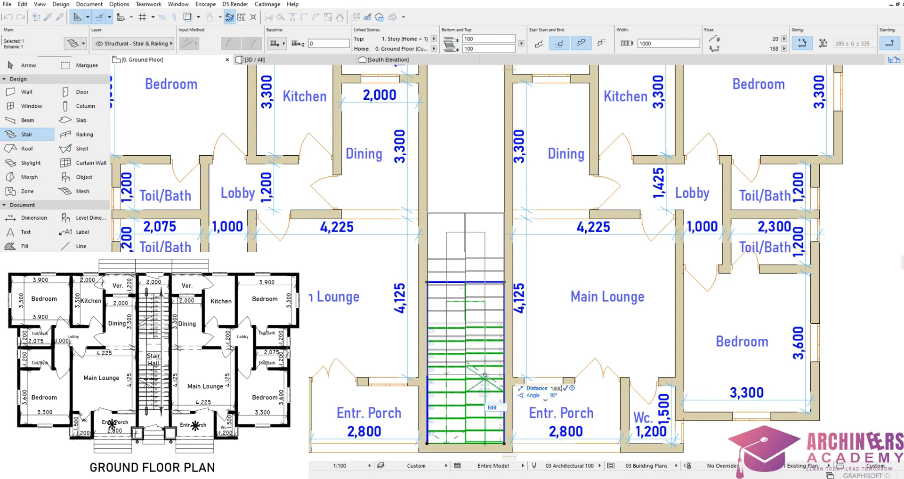
{"action": "key", "text": "Return"}
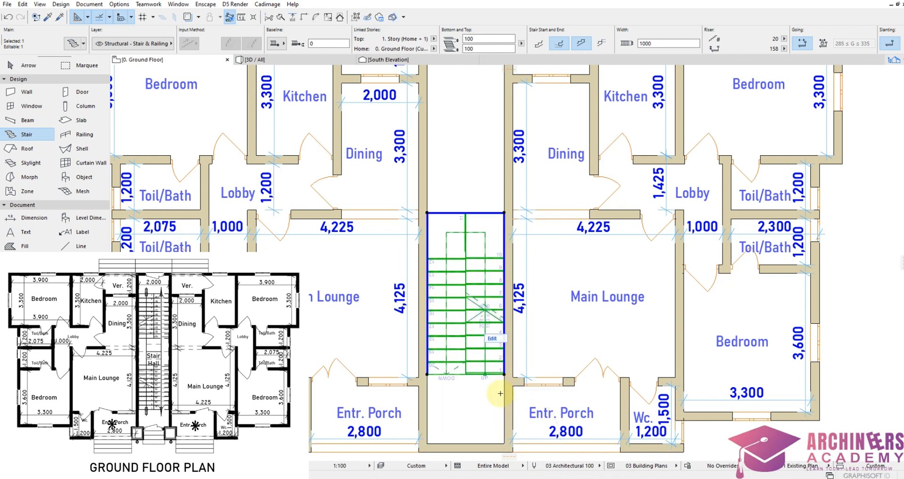
Step: Mirror a copy of the U-shaped stair about the rear edge of its landing
{"action": "scroll", "coordinate": [505, 233], "scroll_direction": "down", "scroll_amount": 2}
{"action": "scroll", "coordinate": [502, 193], "scroll_direction": "up", "scroll_amount": 3}
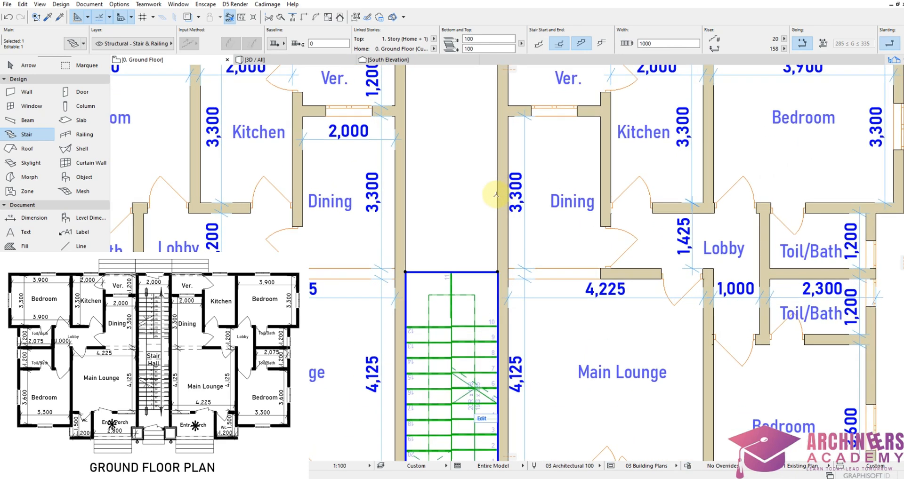
{"action": "key", "text": "ctrl+shift+m"}
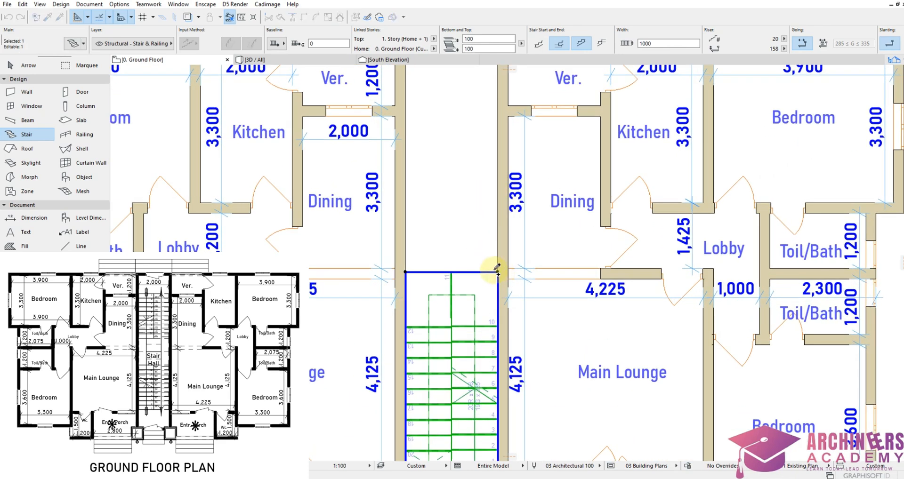
{"action": "left_click", "coordinate": [500, 271]}
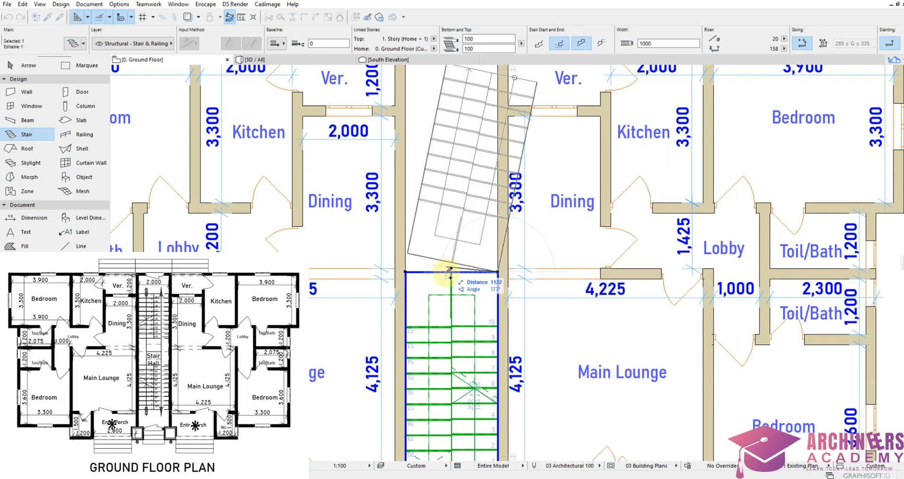
{"action": "left_click", "coordinate": [461, 265]}
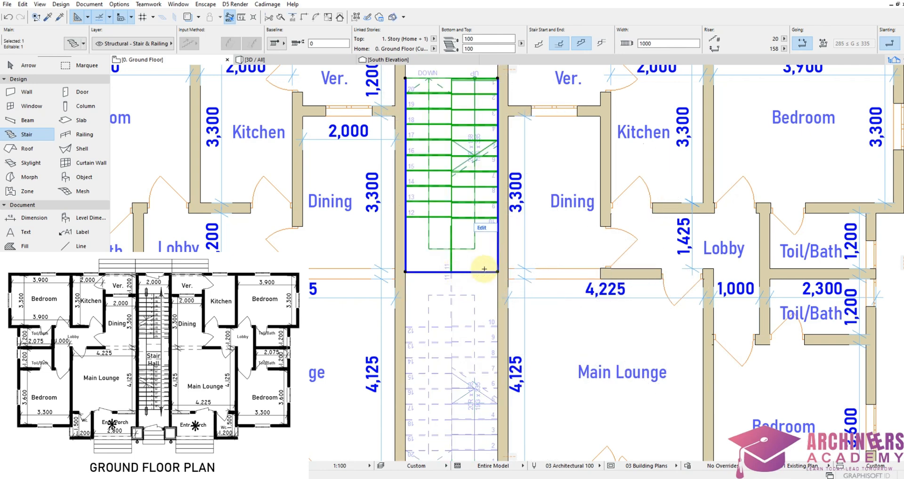
Step: Move the mirrored stair toward the front by about 1184, one landing depth, so both stairs overlap at the landing
{"action": "left_click", "coordinate": [500, 273]}
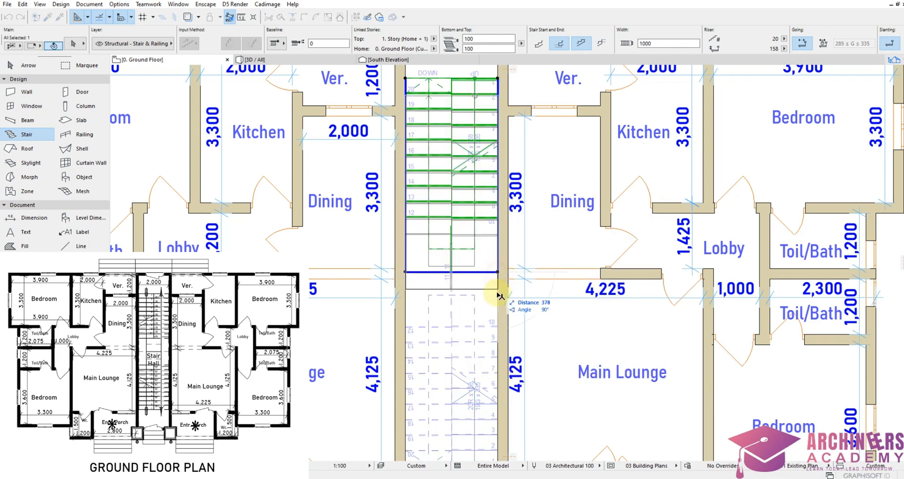
{"action": "scroll", "coordinate": [498, 326], "scroll_direction": "up", "scroll_amount": 3}
{"action": "scroll", "coordinate": [499, 328], "scroll_direction": "up", "scroll_amount": 2}
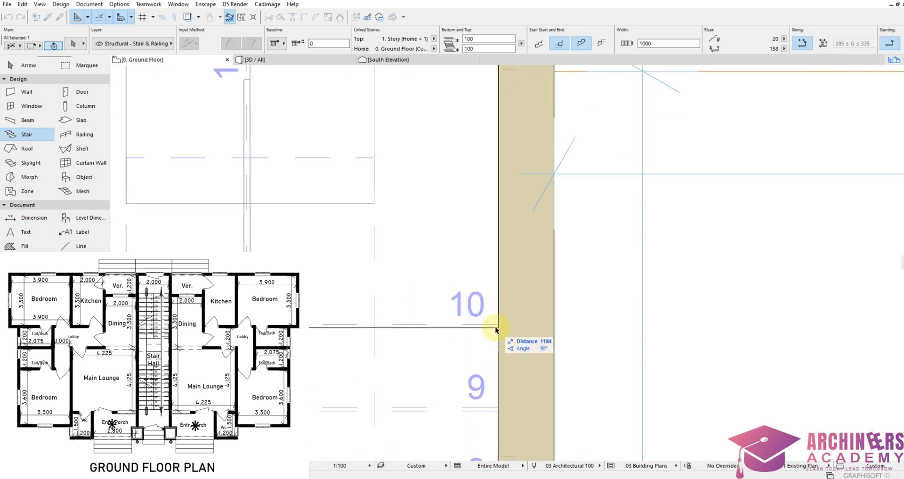
{"action": "left_click", "coordinate": [497, 327]}
{"action": "scroll", "coordinate": [502, 311], "scroll_direction": "down", "scroll_amount": 5}
{"action": "scroll", "coordinate": [519, 209], "scroll_direction": "down", "scroll_amount": 5}
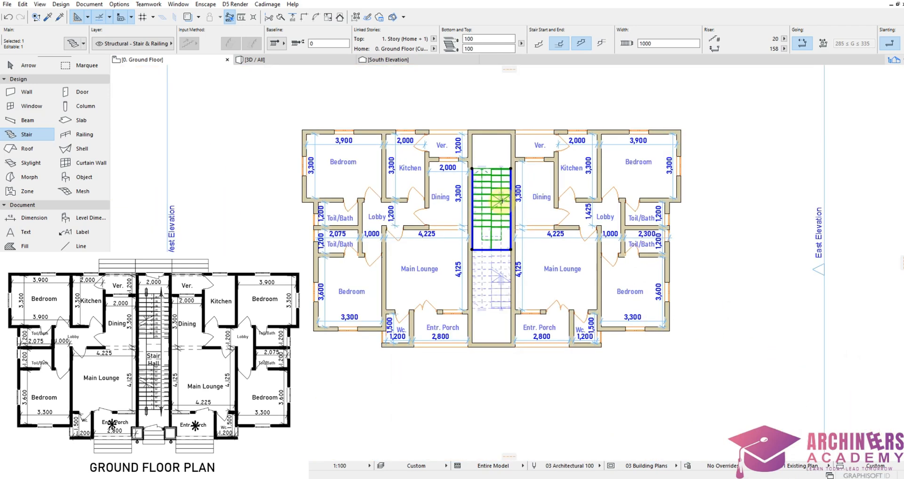
{"action": "key", "text": "Escape"}
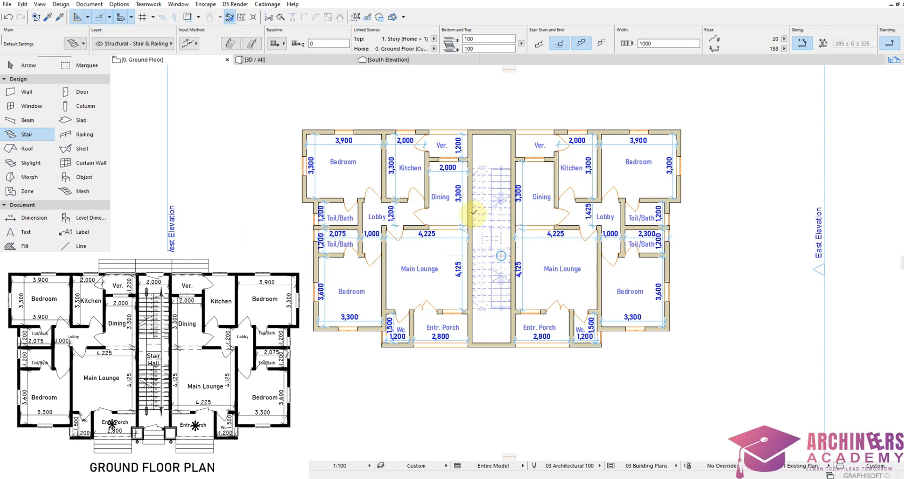
Step: Show the whole model in 3D and examine the two stairs and the stair hall's exterior wall
{"action": "scroll", "coordinate": [584, 221], "scroll_direction": "down", "scroll_amount": 1}
{"action": "scroll", "coordinate": [525, 203], "scroll_direction": "up", "scroll_amount": 3}
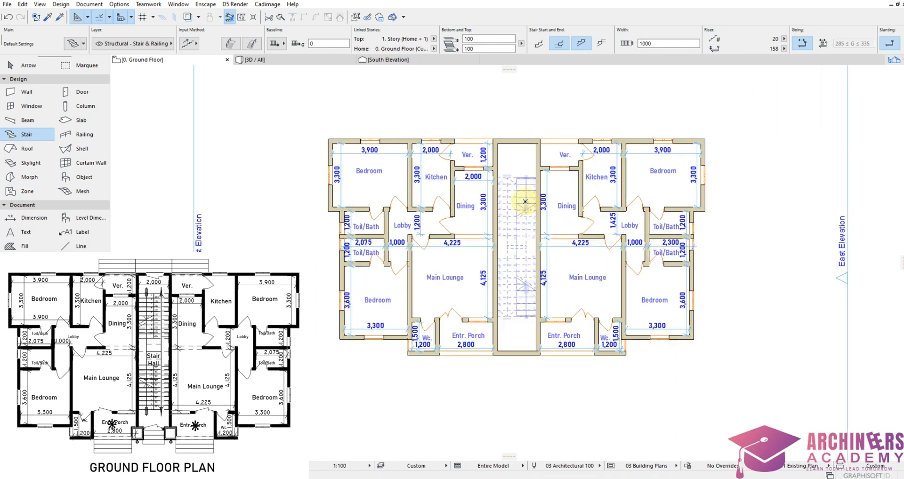
{"action": "scroll", "coordinate": [522, 331], "scroll_direction": "down", "scroll_amount": 3}
{"action": "right_click", "coordinate": [506, 416]}
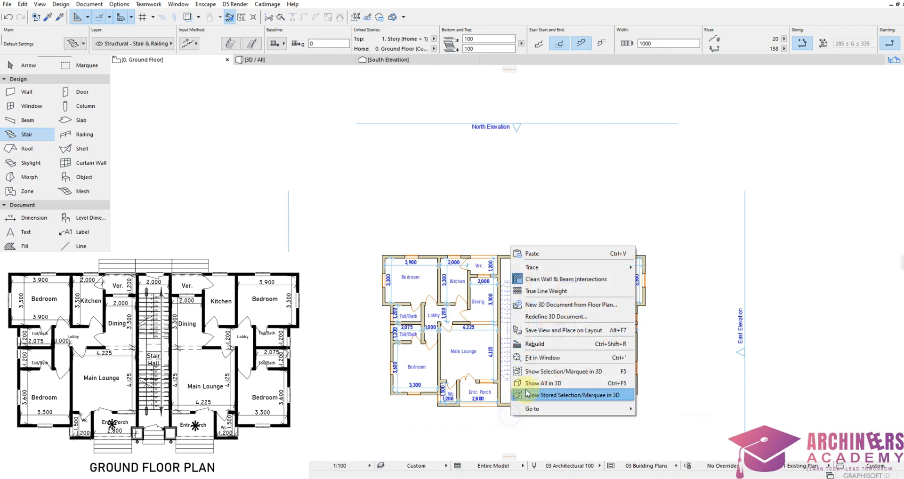
{"action": "left_click", "coordinate": [533, 386]}
{"action": "scroll", "coordinate": [582, 281], "scroll_direction": "down", "scroll_amount": 5}
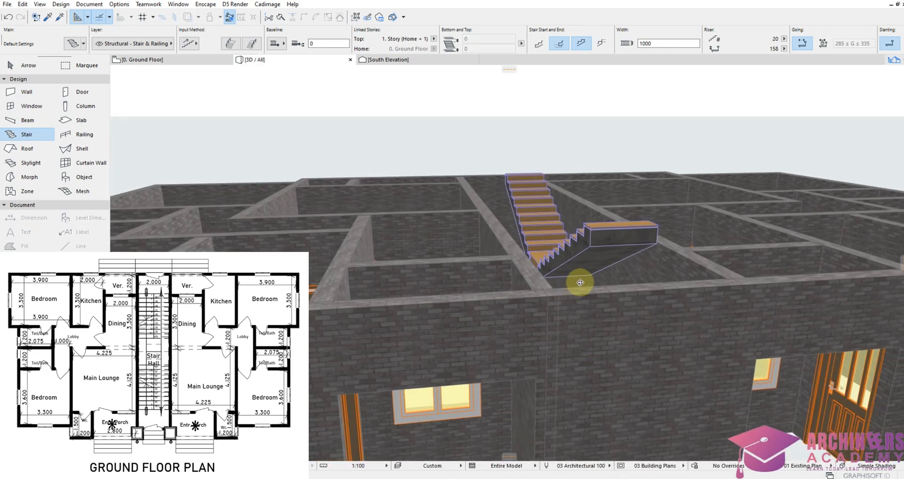
{"action": "middle_click_drag", "start_coordinate": [581, 273], "coordinate": [538, 250], "text": "shift"}
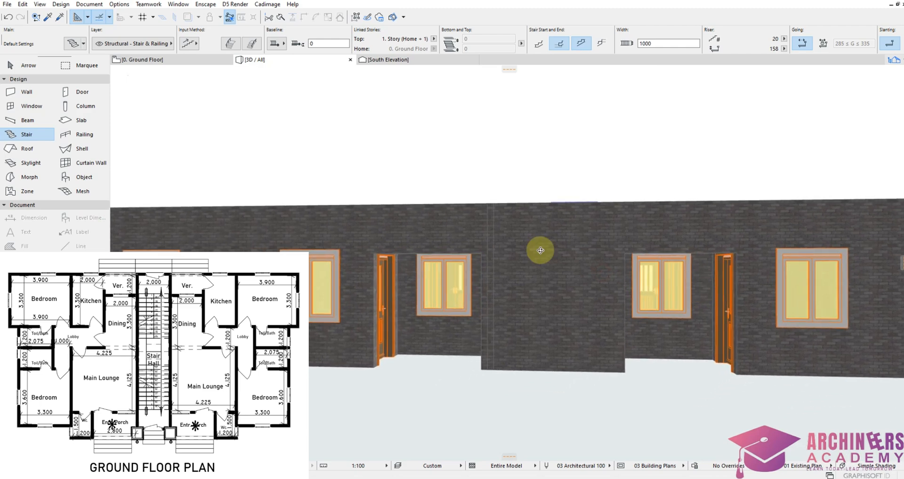
Step: On the ground floor plan, copy the lounge entrance's 1200 x 2100 double door settings and place one in the stair hall's front wall
{"action": "left_click", "coordinate": [144, 60]}
{"action": "scroll", "coordinate": [486, 264], "scroll_direction": "down", "scroll_amount": 3}
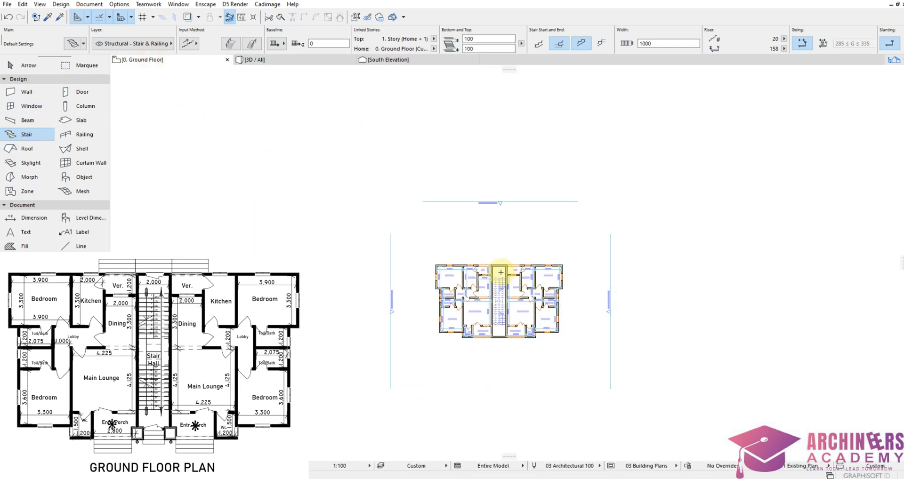
{"action": "scroll", "coordinate": [525, 346], "scroll_direction": "up", "scroll_amount": 10}
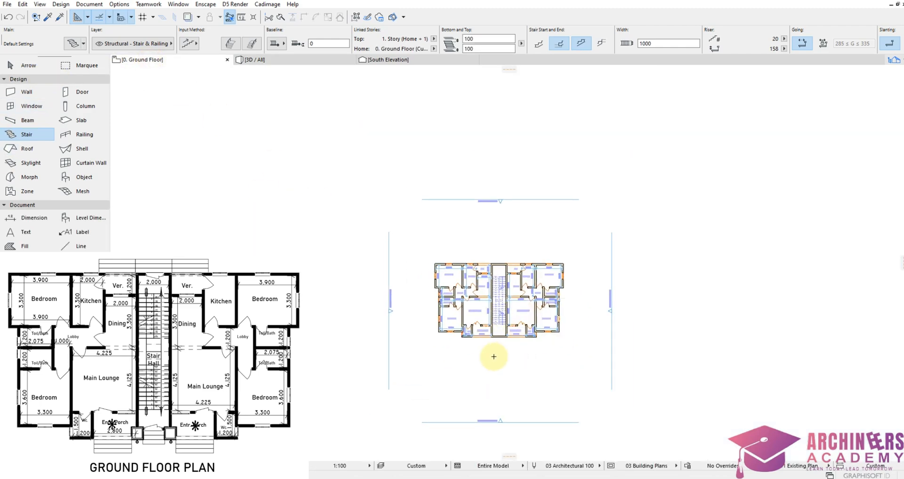
{"action": "scroll", "coordinate": [515, 321], "scroll_direction": "down", "scroll_amount": 3}
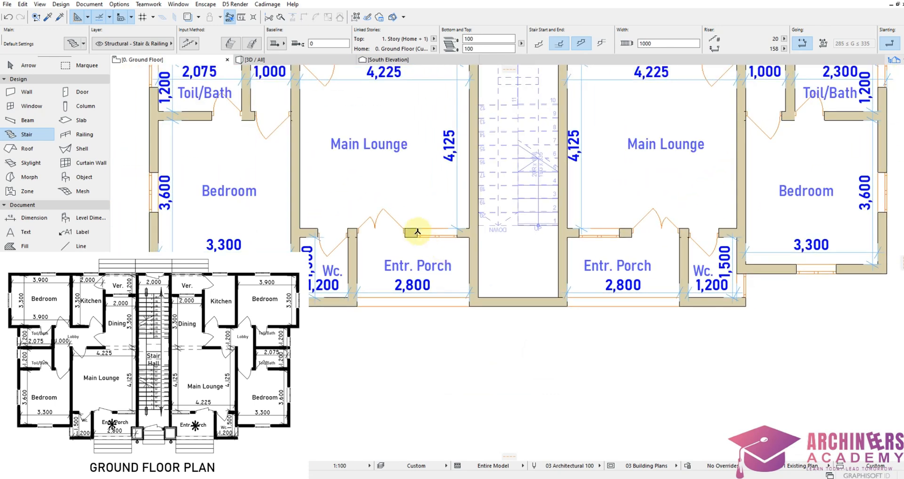
{"action": "left_click", "coordinate": [387, 206], "text": "alt"}
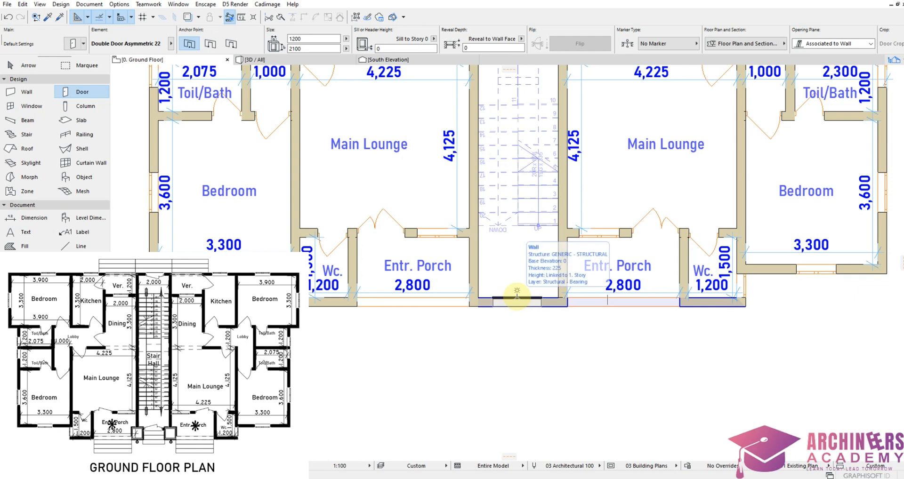
{"action": "scroll", "coordinate": [518, 297], "scroll_direction": "up", "scroll_amount": 3}
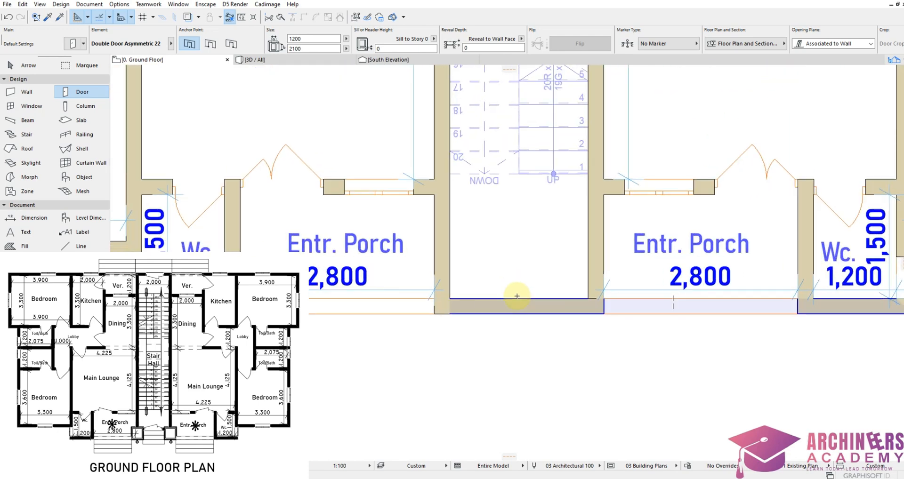
{"action": "left_click", "coordinate": [517, 297]}
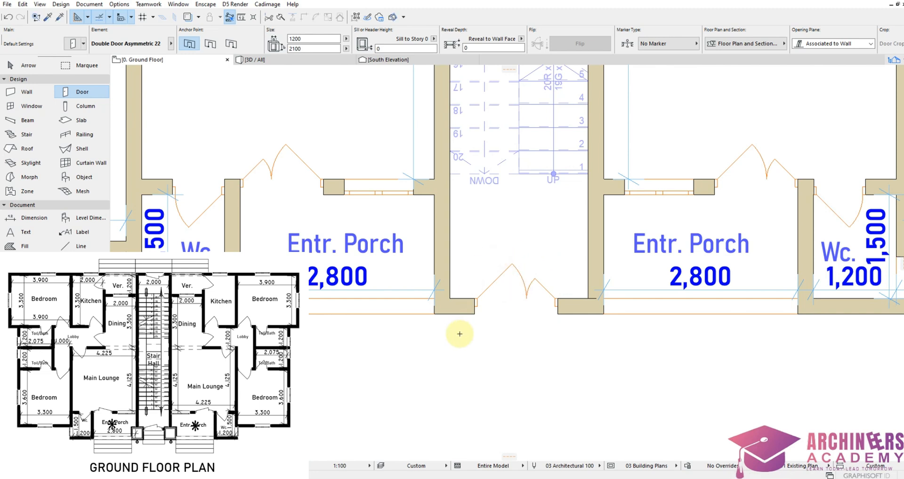
Step: Centre the front double door by moving it against the original unit's side wall and shifting it 400 toward the mirrored unit
{"action": "left_click", "coordinate": [466, 310]}
{"action": "left_click", "coordinate": [476, 301]}
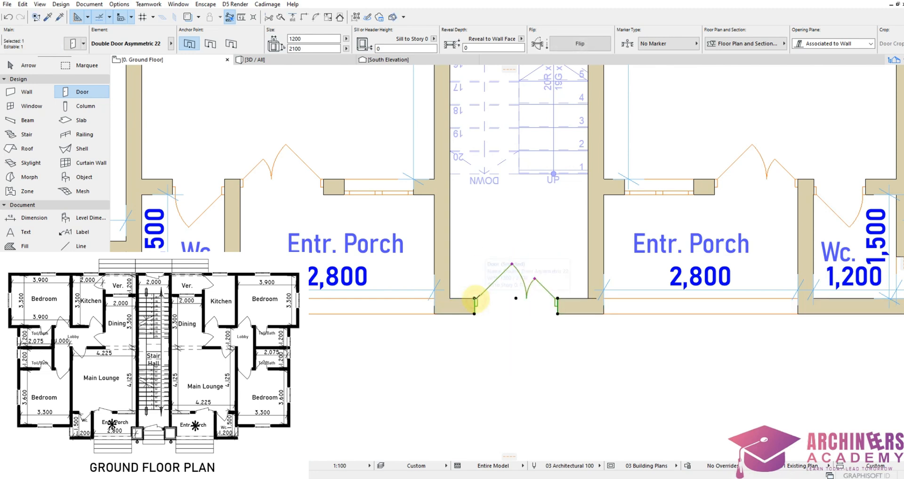
{"action": "left_click", "coordinate": [475, 299]}
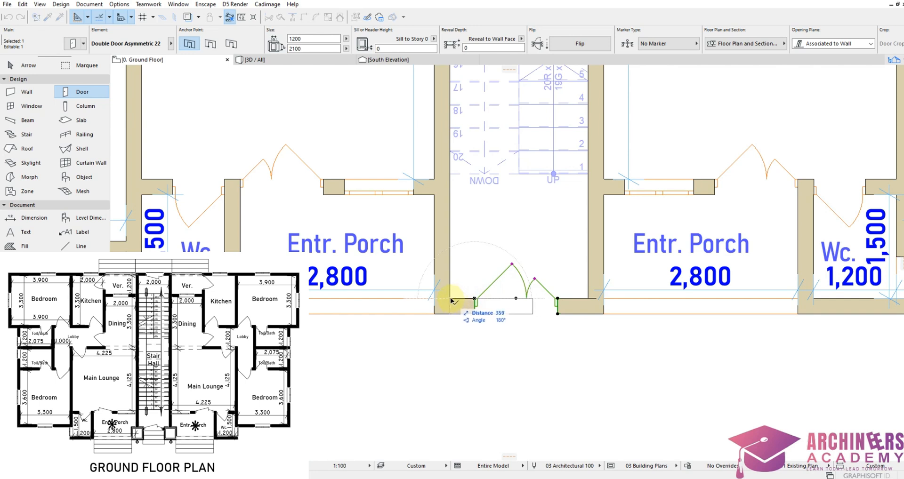
{"action": "left_click", "coordinate": [449, 299]}
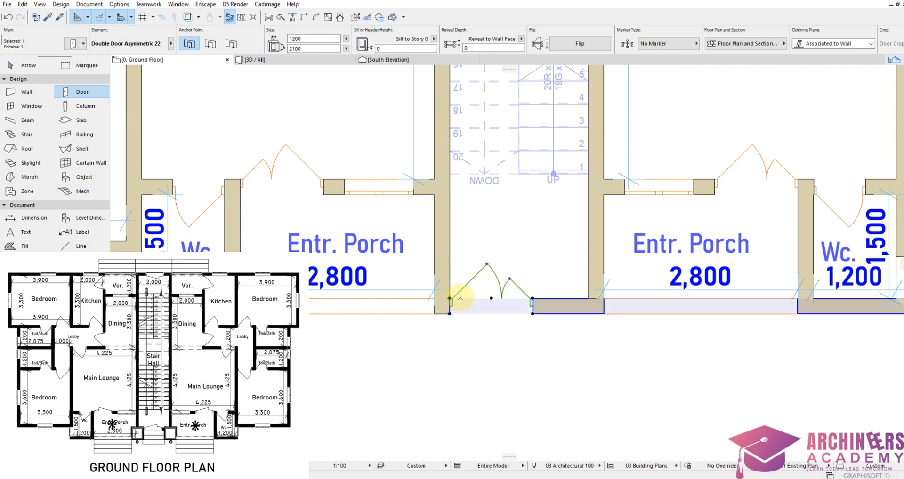
{"action": "left_click", "coordinate": [533, 300]}
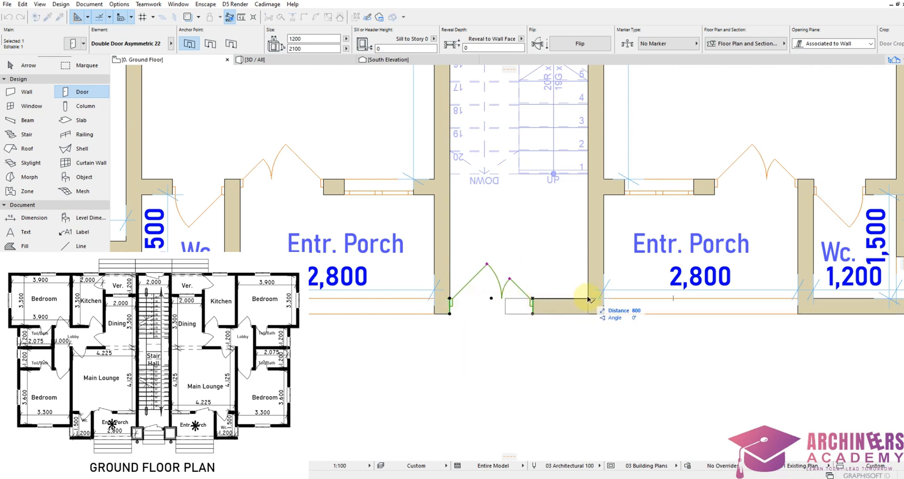
{"action": "type", "text": "400"}
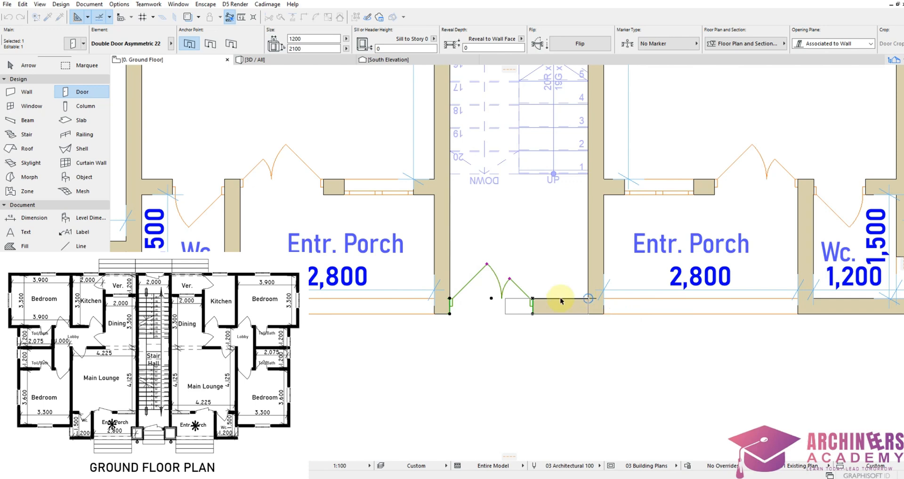
{"action": "key", "text": "Return"}
{"action": "left_click", "coordinate": [540, 379]}
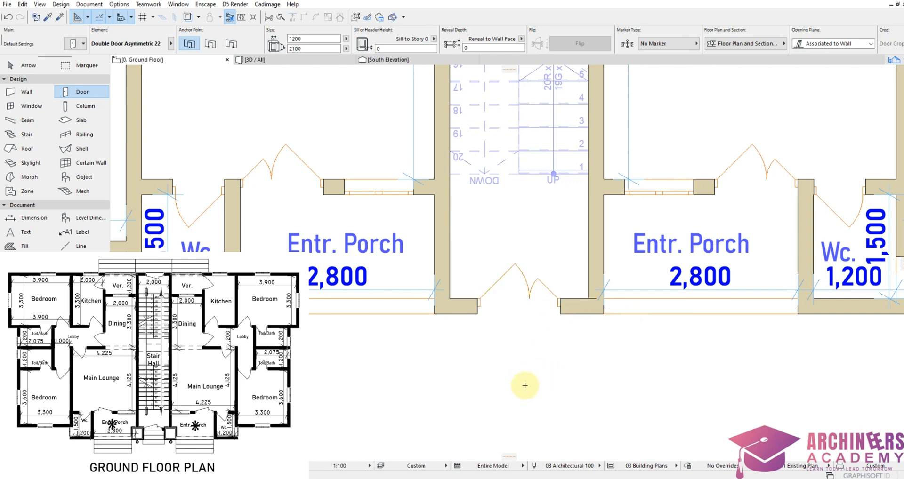
Step: Place a 1200 x 2100 double door in the stair hall's rear wall, with its leaves opening into the hall
{"action": "scroll", "coordinate": [524, 384], "scroll_direction": "down", "scroll_amount": 5}
{"action": "scroll", "coordinate": [500, 254], "scroll_direction": "up", "scroll_amount": 4}
{"action": "scroll", "coordinate": [507, 250], "scroll_direction": "up", "scroll_amount": 2}
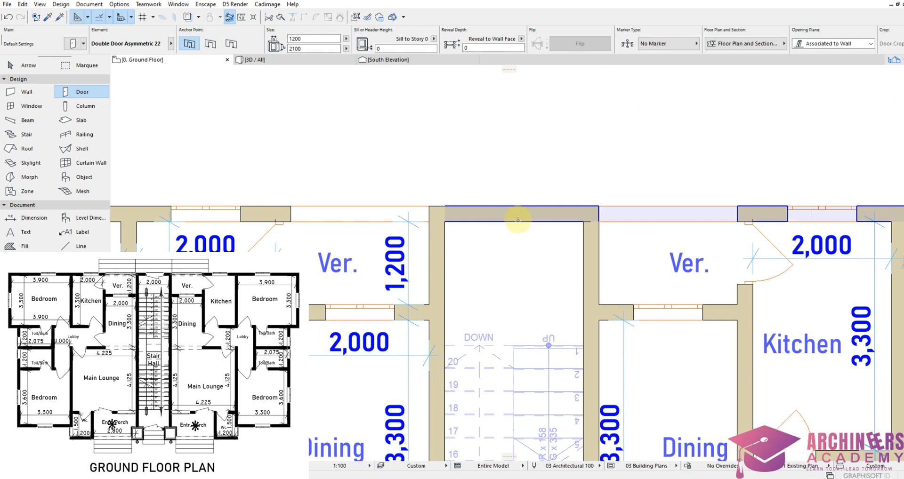
{"action": "left_click", "coordinate": [518, 215]}
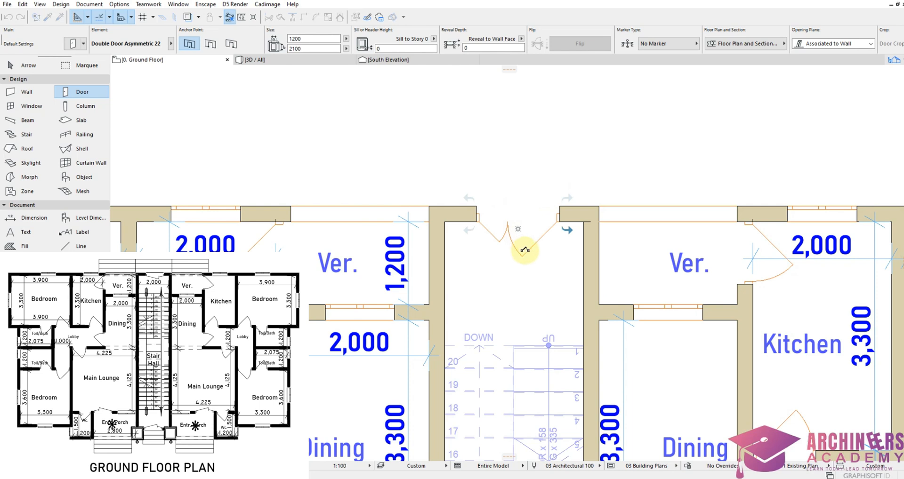
{"action": "left_click", "coordinate": [476, 247]}
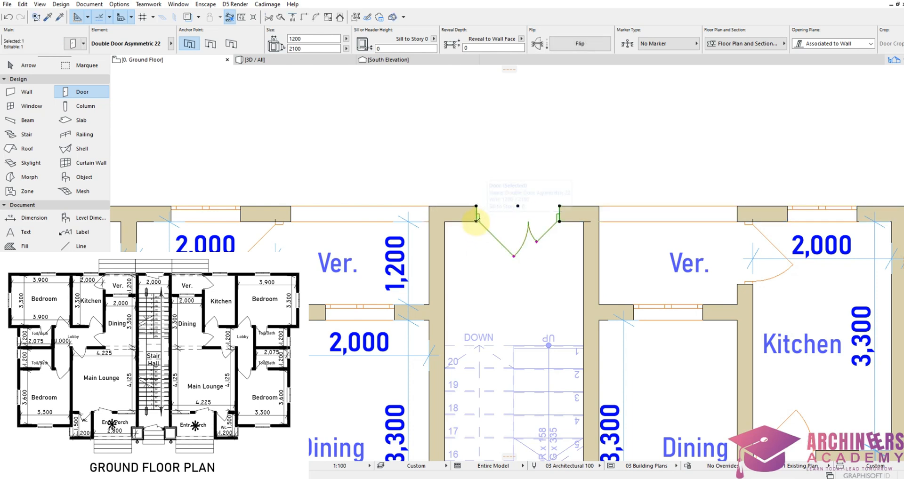
Step: Centre the rear double door by moving it against the original unit's side wall and shifting it 400 toward the mirrored unit
{"action": "left_click_drag", "start_coordinate": [476, 223], "coordinate": [444, 224]}
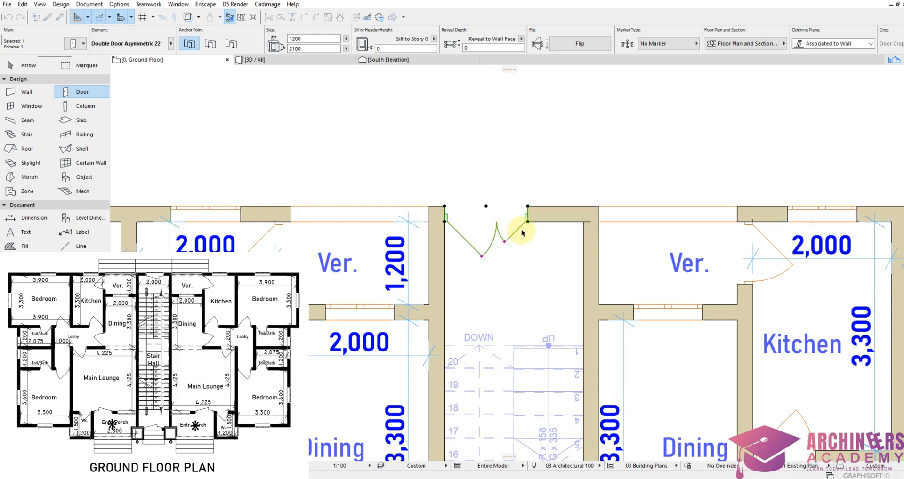
{"action": "left_click_drag", "start_coordinate": [527, 221], "coordinate": [565, 224]}
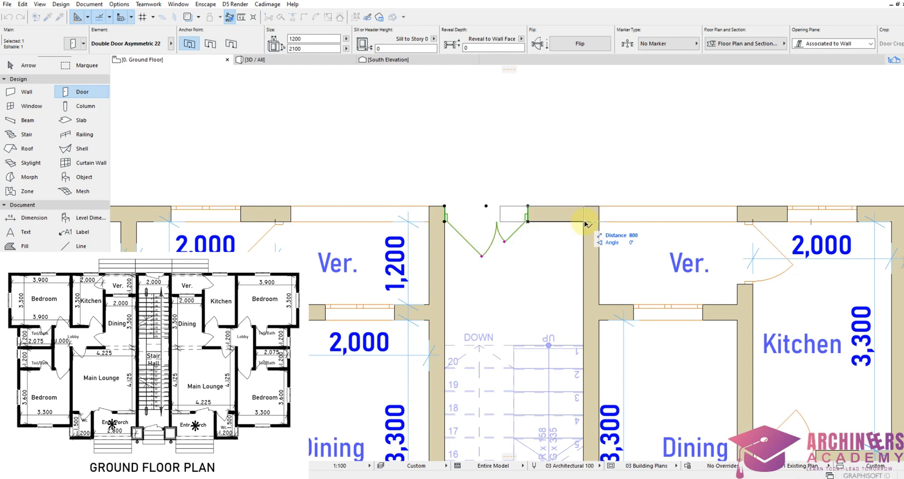
{"action": "type", "text": "400"}
{"action": "key", "text": "Return"}
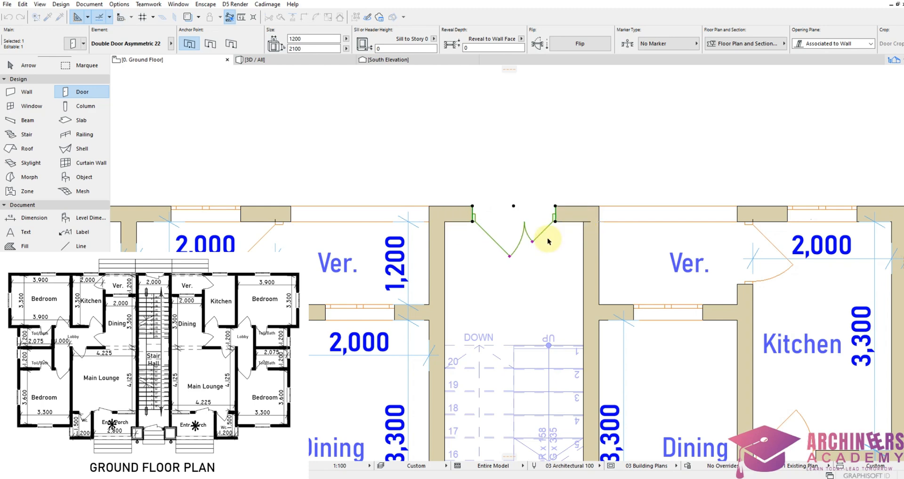
{"action": "scroll", "coordinate": [526, 179], "scroll_direction": "down", "scroll_amount": 8}
{"action": "scroll", "coordinate": [525, 181], "scroll_direction": "up", "scroll_amount": 6}
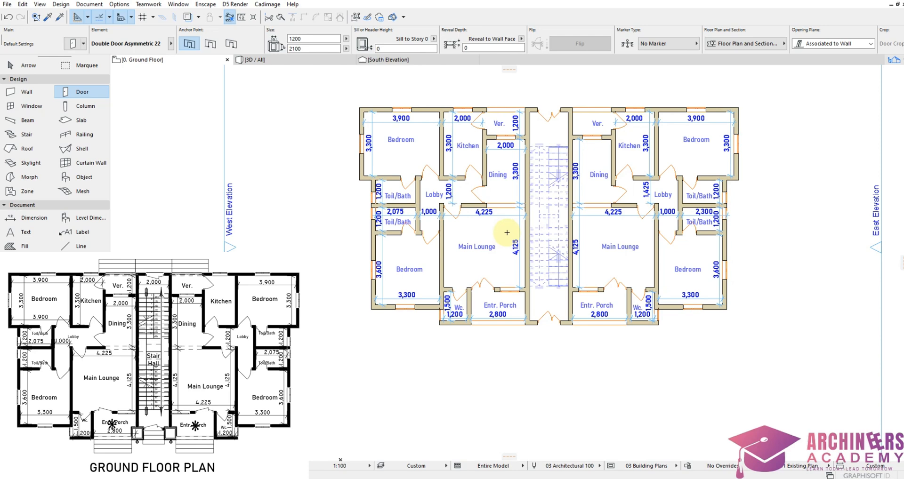
Step: Label the central hall "Stair Hall" on the plan, using the text settings copied from the Main Lounge label
{"action": "scroll", "coordinate": [521, 231], "scroll_direction": "up", "scroll_amount": 3}
{"action": "scroll", "coordinate": [536, 325], "scroll_direction": "down", "scroll_amount": 3}
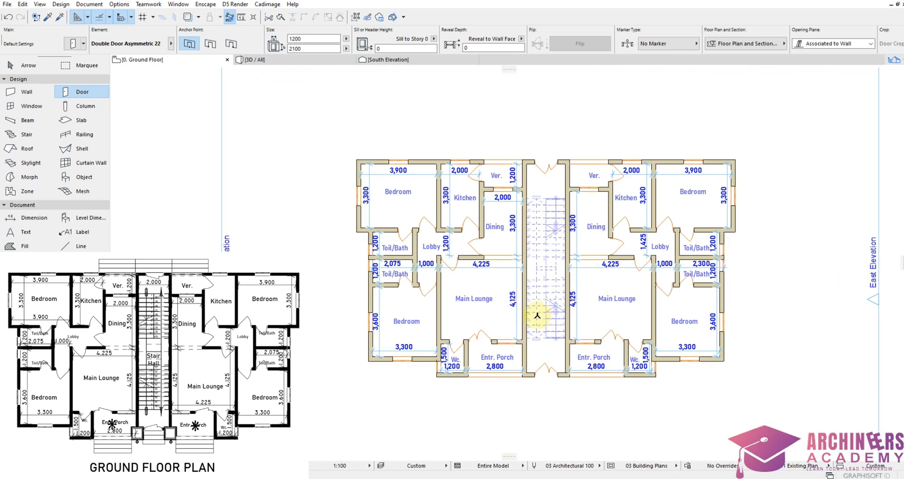
{"action": "scroll", "coordinate": [537, 316], "scroll_direction": "up", "scroll_amount": 3}
{"action": "left_click", "coordinate": [426, 279]}
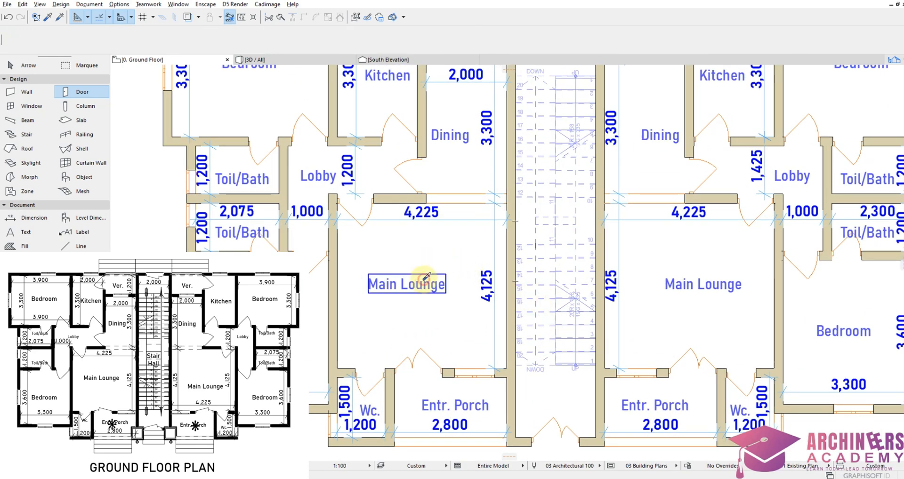
{"action": "left_click", "coordinate": [426, 279], "text": "alt"}
{"action": "left_click", "coordinate": [530, 217]}
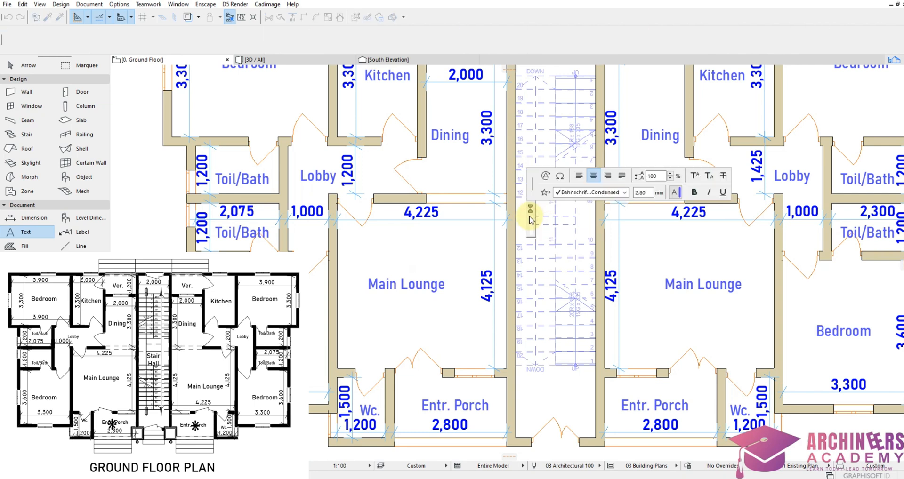
{"action": "type", "text": "Stair"}
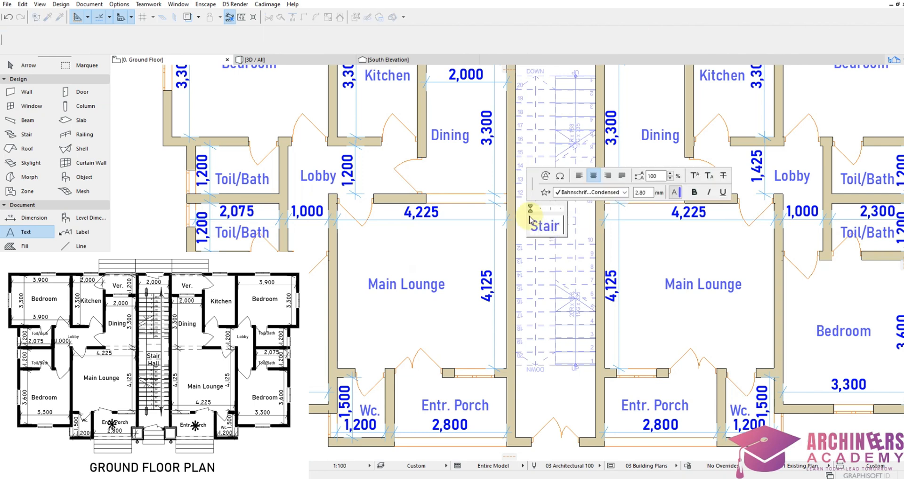
{"action": "type", "text": " Hall"}
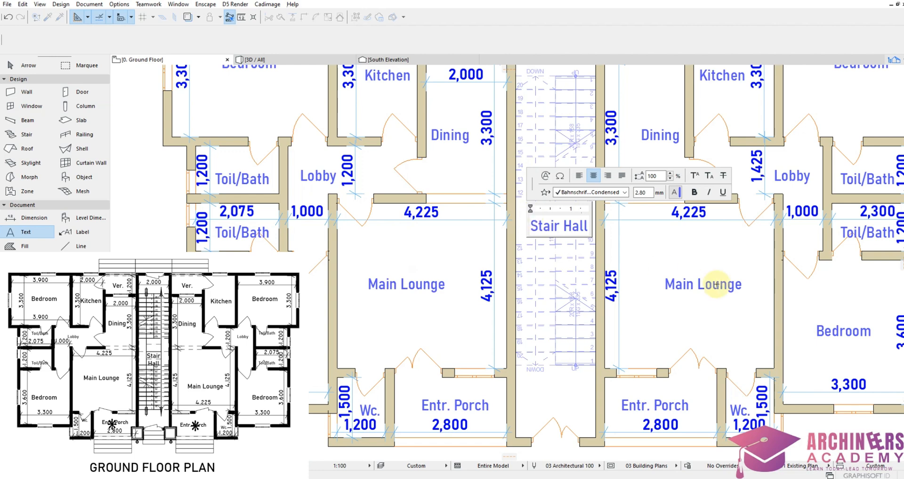
{"action": "left_click", "coordinate": [690, 254]}
{"action": "scroll", "coordinate": [538, 206], "scroll_direction": "down", "scroll_amount": 4}
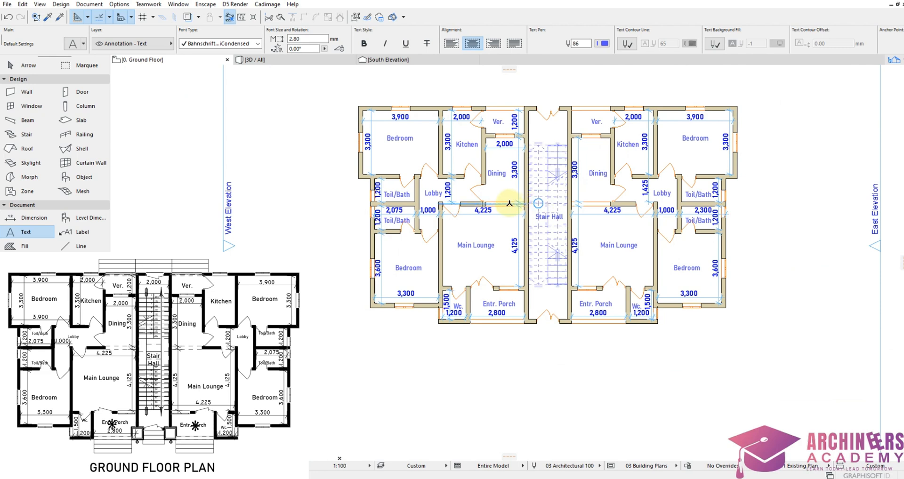
Step: Show the whole model in 3D and examine the stair hall's double door in the exterior facade
{"action": "scroll", "coordinate": [537, 215], "scroll_direction": "down", "scroll_amount": 4}
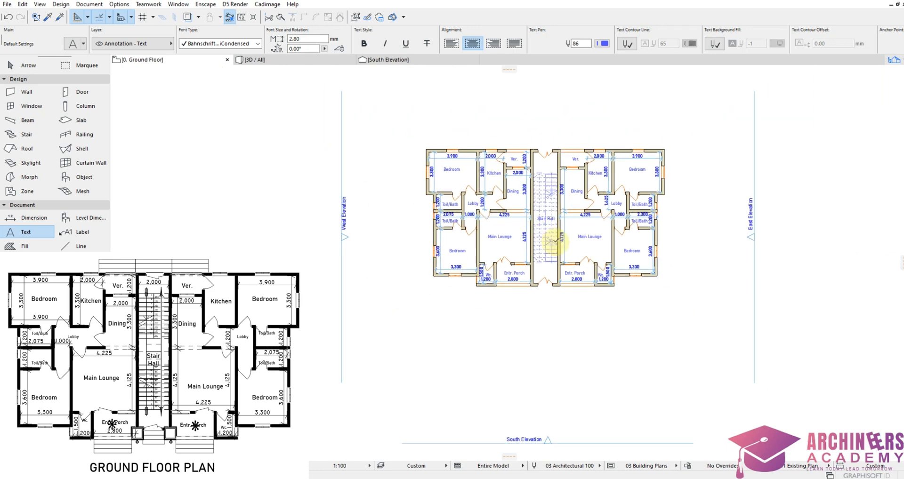
{"action": "right_click", "coordinate": [526, 335]}
{"action": "left_click", "coordinate": [564, 303]}
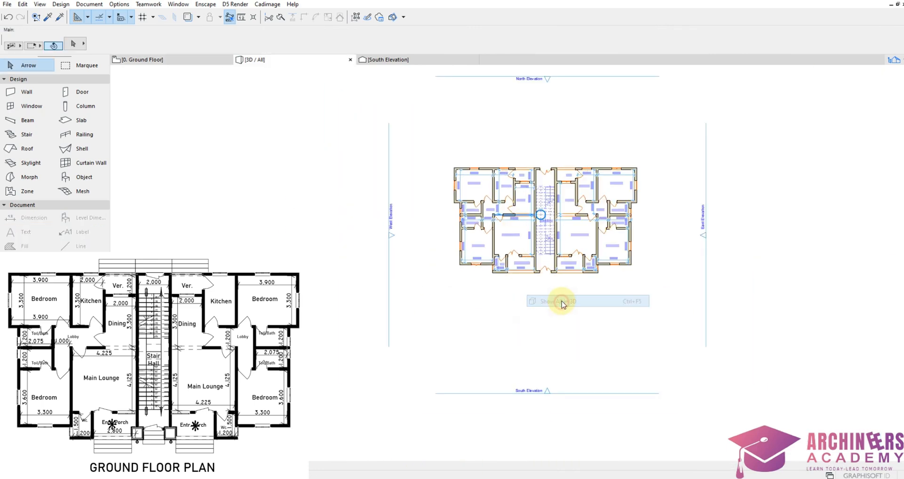
{"action": "scroll", "coordinate": [609, 275], "scroll_direction": "down", "scroll_amount": 2}
{"action": "middle_click_drag", "start_coordinate": [581, 303], "coordinate": [364, 376], "text": "shift"}
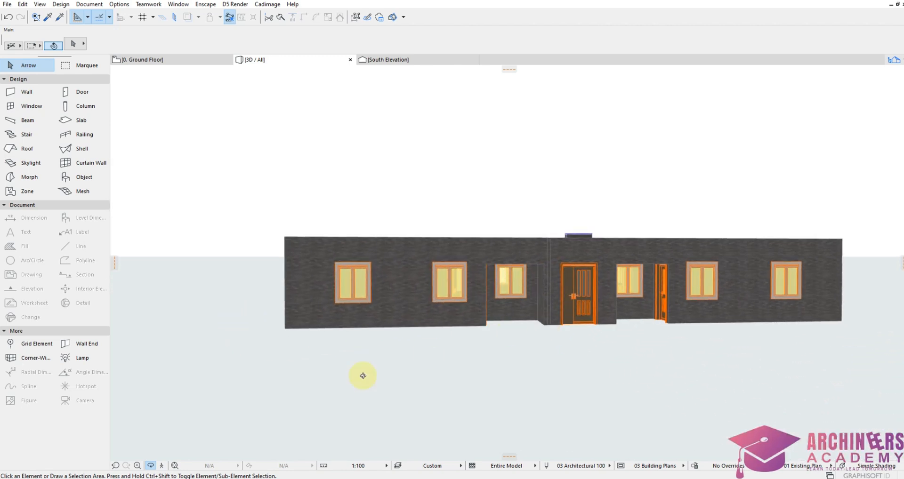
{"action": "left_click", "coordinate": [150, 467]}
{"action": "left_click_drag", "start_coordinate": [231, 361], "coordinate": [599, 297]}
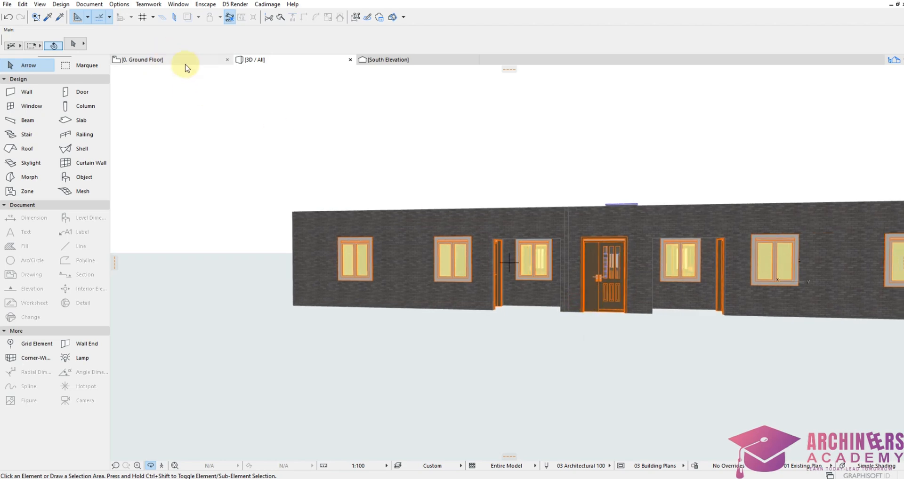
Step: Return to the ground floor plan and examine the walls meeting at the stair hall's front corner
{"action": "left_click", "coordinate": [185, 65]}
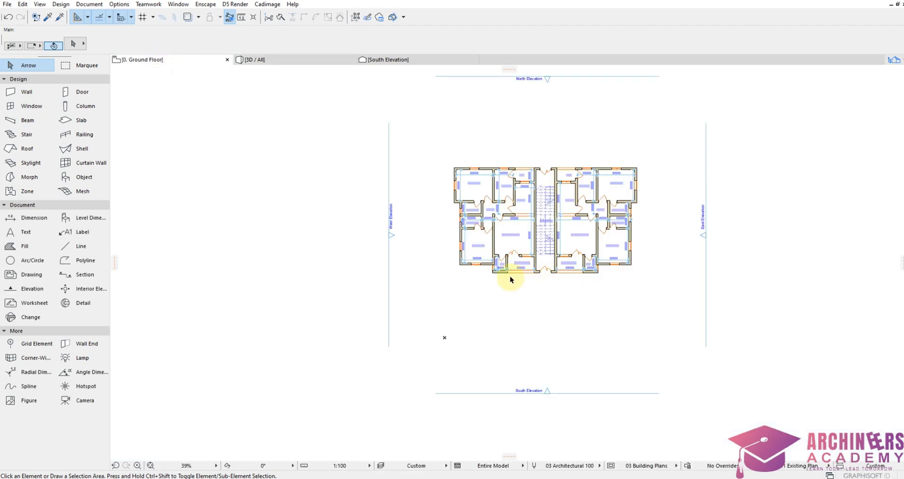
{"action": "scroll", "coordinate": [537, 226], "scroll_direction": "up", "scroll_amount": 10}
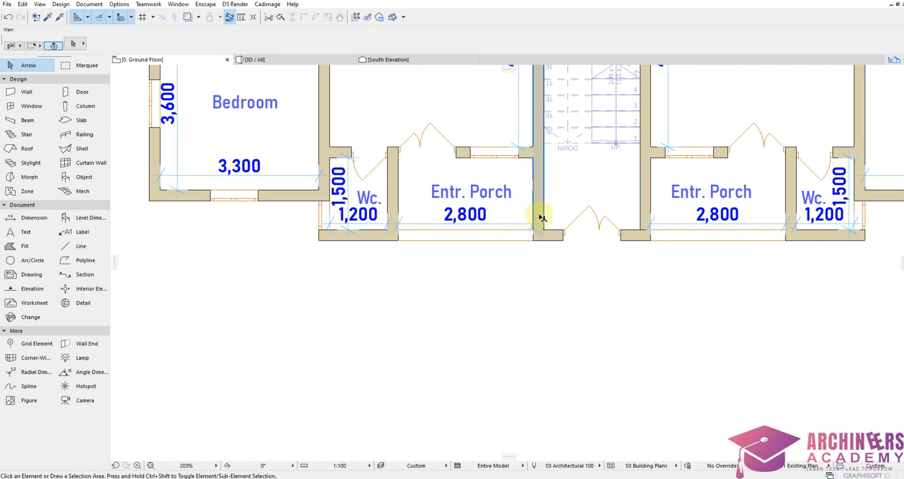
{"action": "left_click", "coordinate": [541, 216]}
{"action": "scroll", "coordinate": [540, 244], "scroll_direction": "up", "scroll_amount": 5}
{"action": "left_click", "coordinate": [537, 257]}
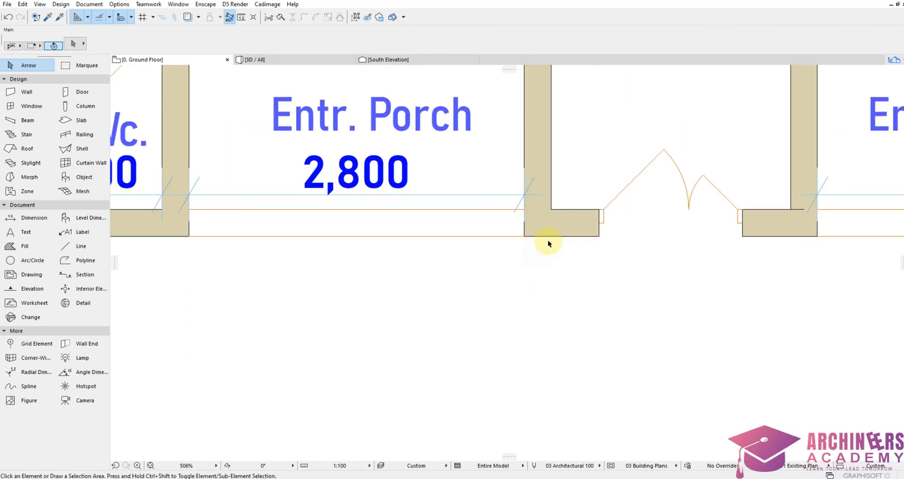
{"action": "left_click", "coordinate": [538, 193]}
{"action": "scroll", "coordinate": [545, 281], "scroll_direction": "down", "scroll_amount": 5}
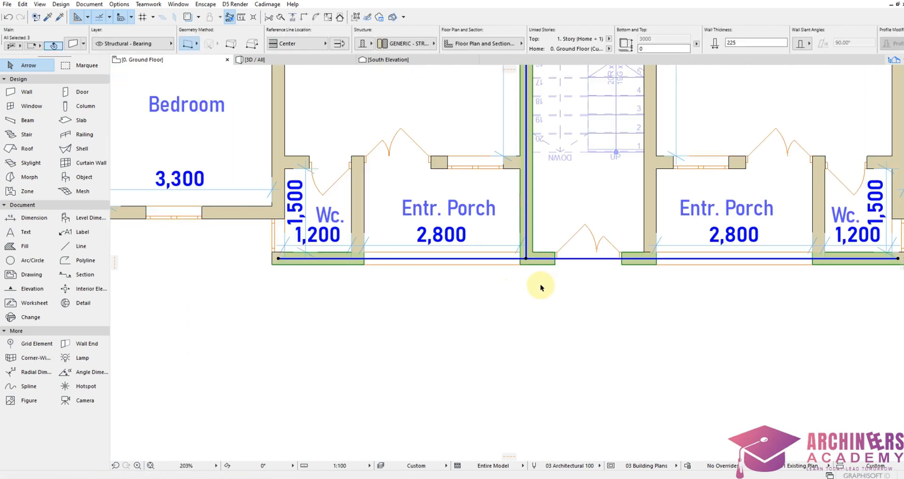
{"action": "scroll", "coordinate": [541, 287], "scroll_direction": "down", "scroll_amount": 2}
{"action": "left_click", "coordinate": [609, 291]}
Step: Examine the stair hall's side walls and their junctions with the rear wall on the ground floor plan
{"action": "scroll", "coordinate": [560, 338], "scroll_direction": "down", "scroll_amount": 8}
{"action": "scroll", "coordinate": [561, 231], "scroll_direction": "up", "scroll_amount": 5}
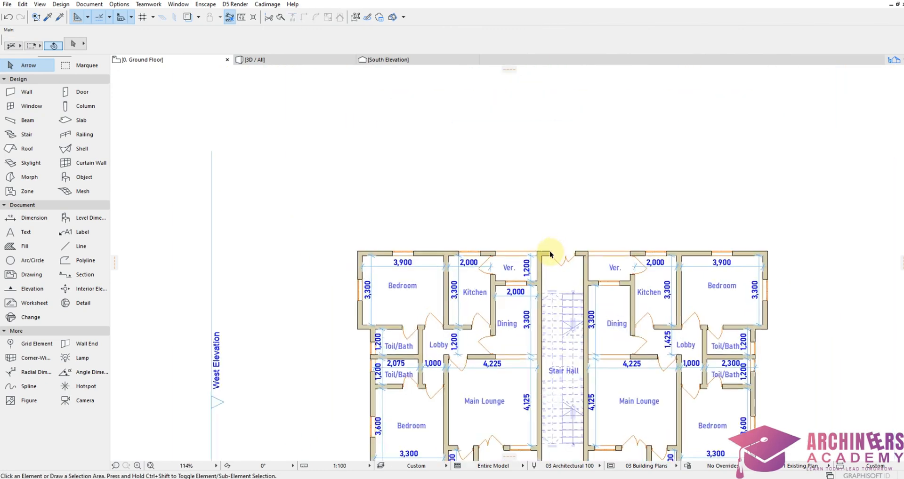
{"action": "scroll", "coordinate": [550, 254], "scroll_direction": "up", "scroll_amount": 3}
{"action": "left_click", "coordinate": [524, 262]}
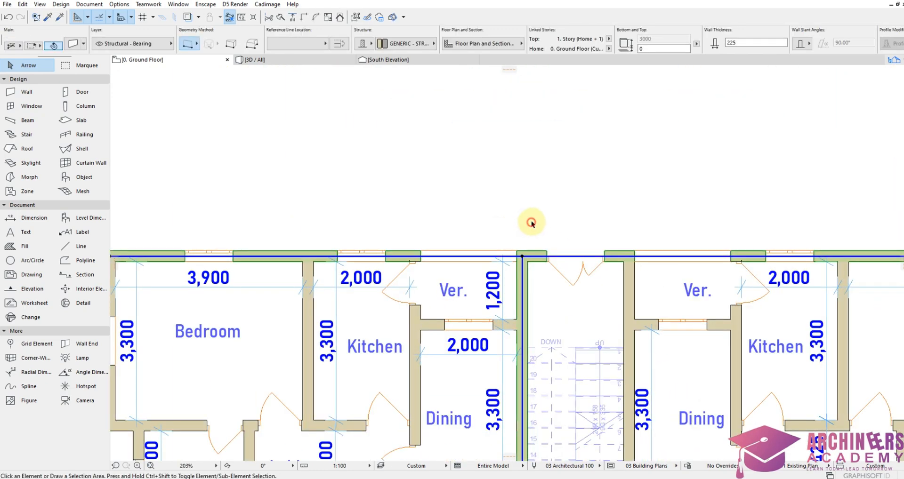
{"action": "scroll", "coordinate": [532, 223], "scroll_direction": "down", "scroll_amount": 3}
{"action": "left_click", "coordinate": [527, 256]}
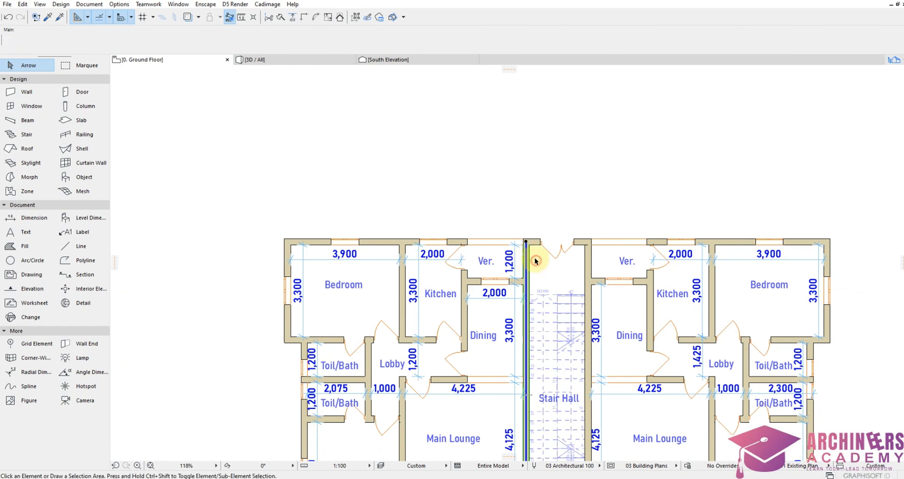
{"action": "left_click", "coordinate": [535, 261]}
{"action": "left_click", "coordinate": [589, 258]}
{"action": "left_click", "coordinate": [559, 268]}
{"action": "scroll", "coordinate": [530, 187], "scroll_direction": "down", "scroll_amount": 4}
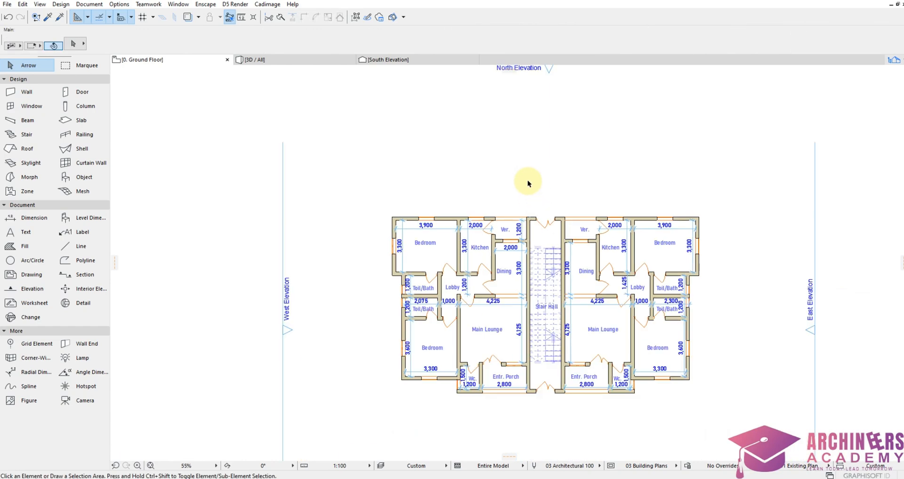
Step: Select the entire ground floor plan, including walls, stairs, labels and dimensions, and copy it
{"action": "scroll", "coordinate": [544, 302], "scroll_direction": "down", "scroll_amount": 2}
{"action": "scroll", "coordinate": [535, 285], "scroll_direction": "up", "scroll_amount": 3}
{"action": "scroll", "coordinate": [533, 287], "scroll_direction": "down", "scroll_amount": 3}
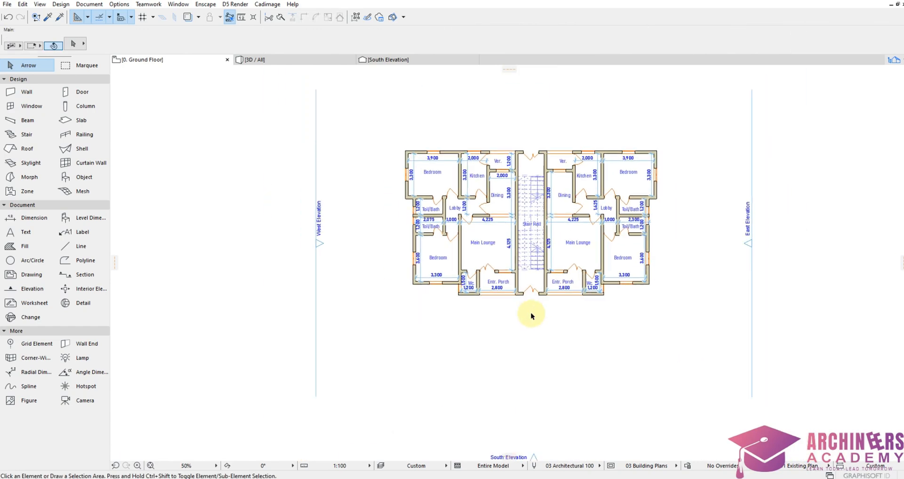
{"action": "scroll", "coordinate": [531, 296], "scroll_direction": "down", "scroll_amount": 2}
{"action": "scroll", "coordinate": [546, 304], "scroll_direction": "up", "scroll_amount": 7}
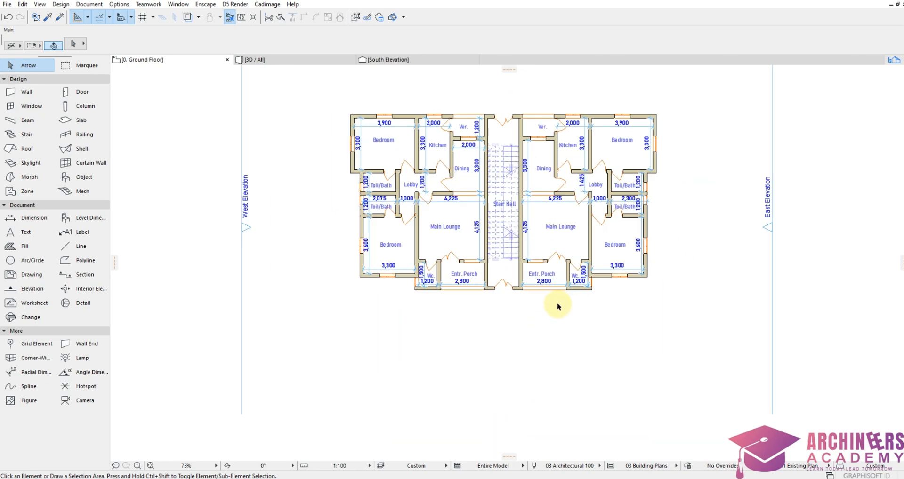
{"action": "scroll", "coordinate": [466, 226], "scroll_direction": "down", "scroll_amount": 3}
{"action": "left_click_drag", "start_coordinate": [356, 117], "coordinate": [649, 311]}
{"action": "right_click", "coordinate": [614, 323]}
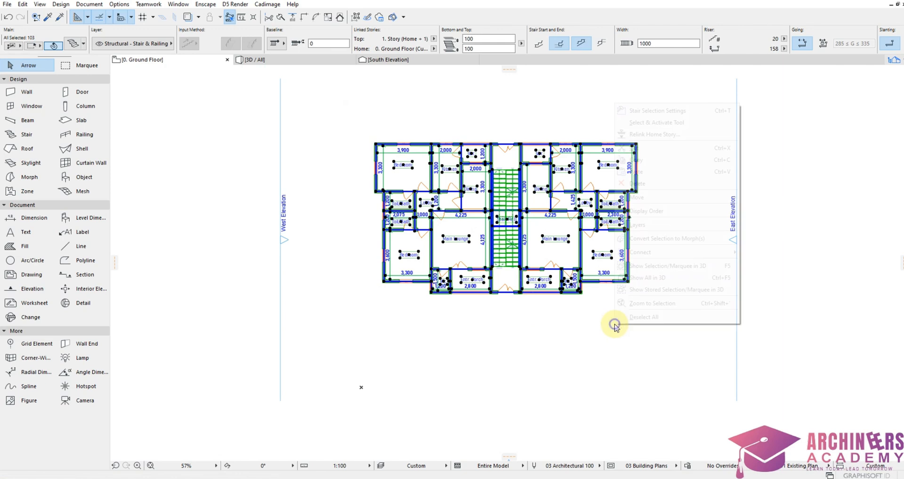
{"action": "left_click", "coordinate": [647, 162]}
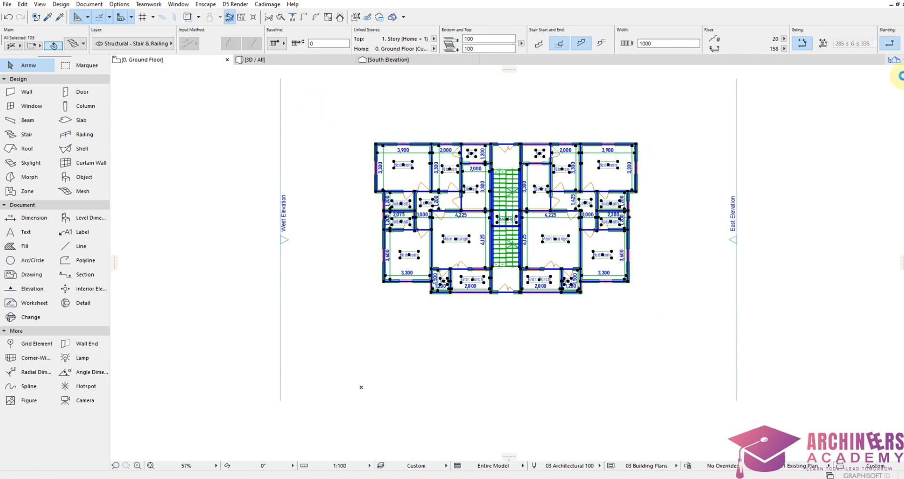
Step: Open the 1. Story floor plan and turn on Trace to show the ground floor beneath it
{"action": "left_click", "coordinate": [895, 61]}
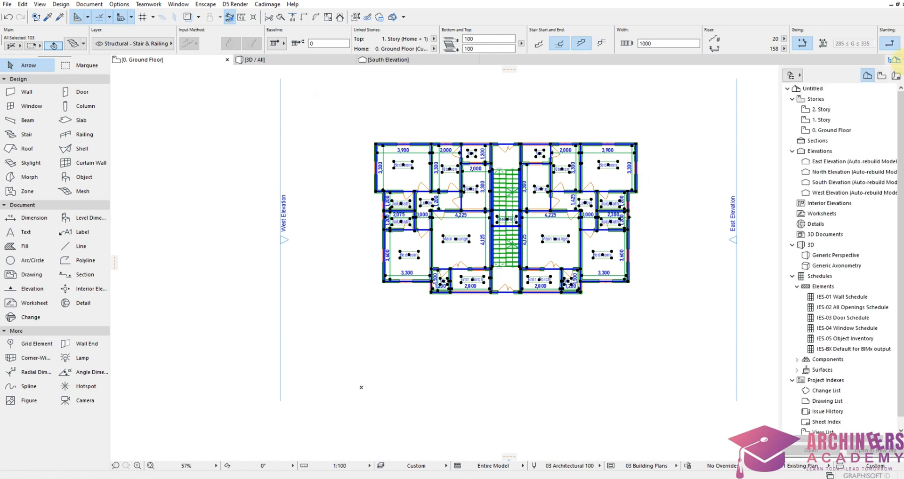
{"action": "left_click", "coordinate": [820, 120]}
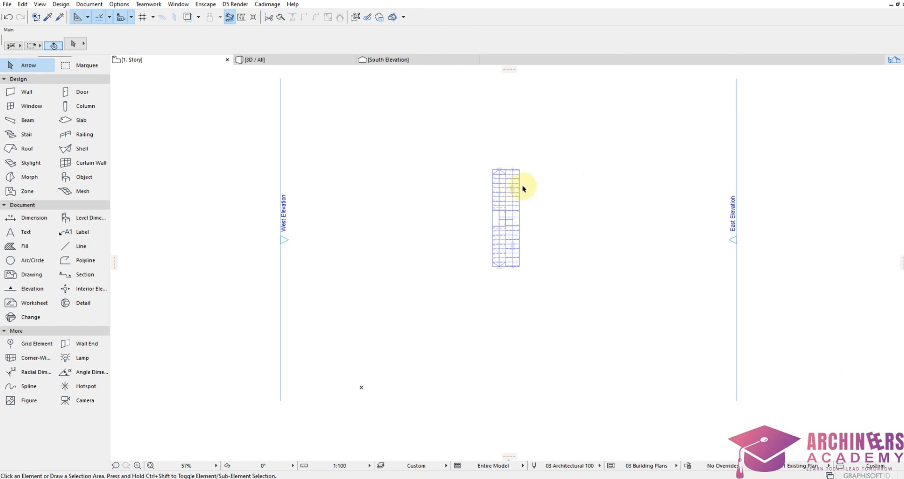
{"action": "right_click", "coordinate": [568, 125]}
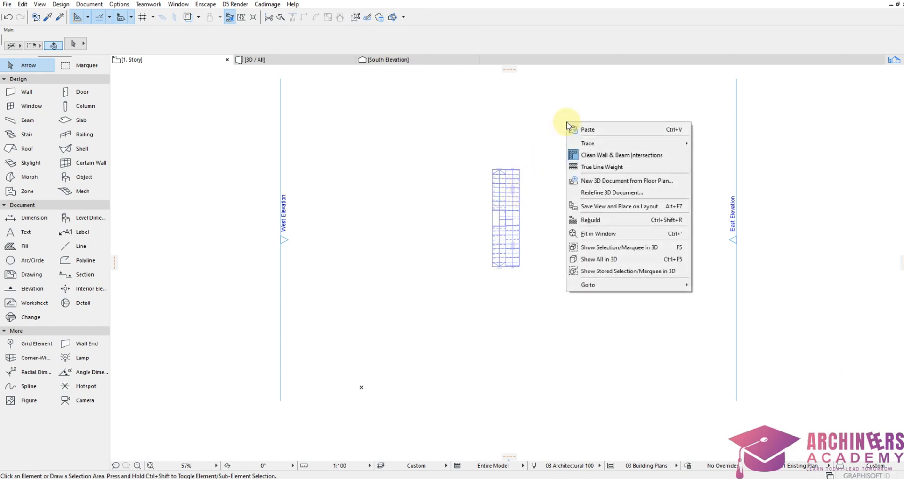
{"action": "mouse_move", "coordinate": [590, 143]}
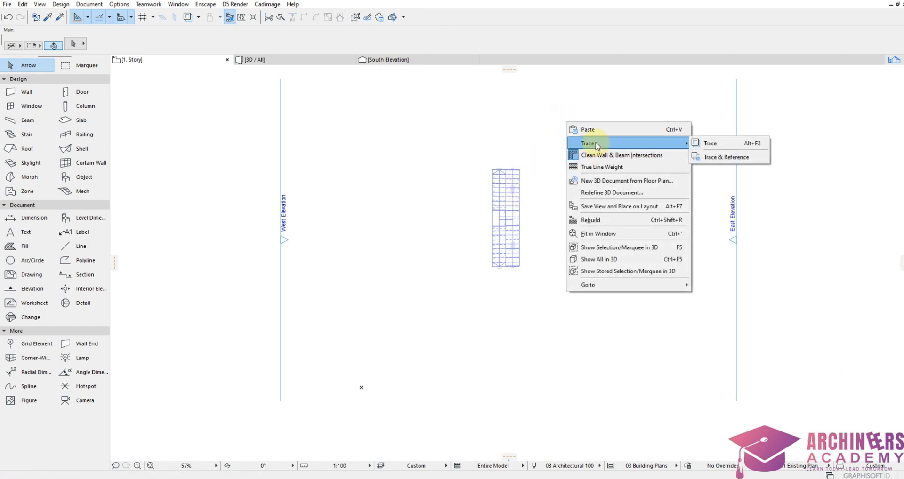
{"action": "left_click", "coordinate": [733, 145]}
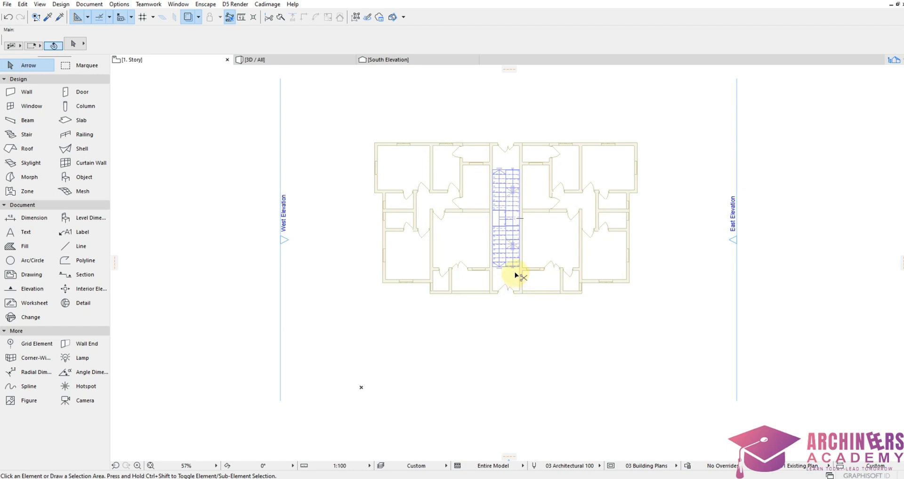
Step: Paste the copied ground floor plan onto the 1. Story plan at its original position and confirm the placement
{"action": "key", "text": "ctrl+v"}
{"action": "right_click", "coordinate": [666, 222]}
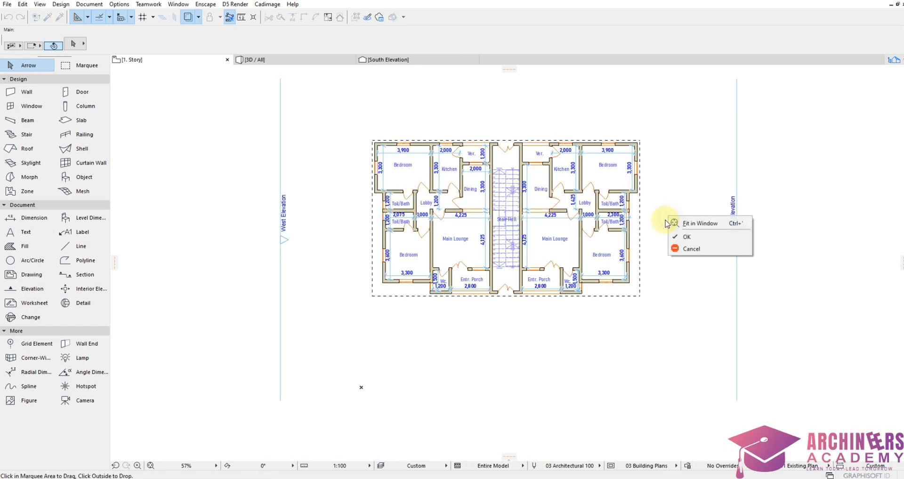
{"action": "left_click", "coordinate": [679, 237]}
{"action": "right_click", "coordinate": [674, 215]}
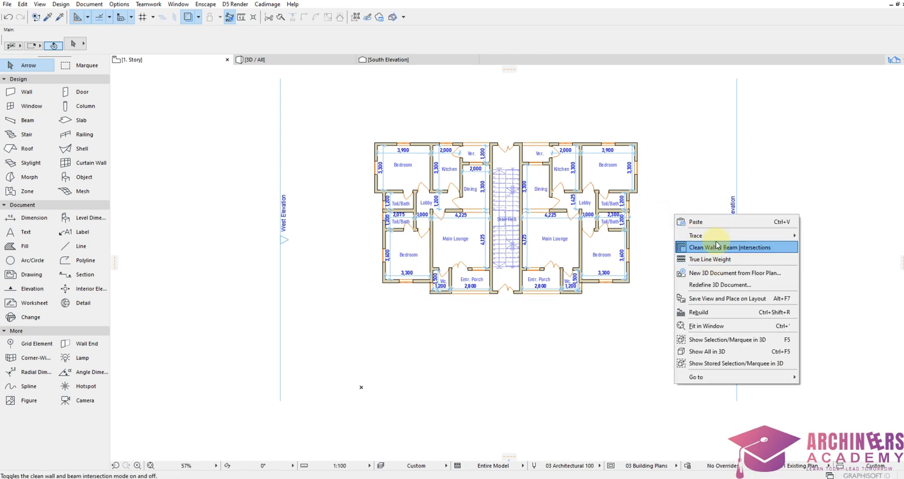
{"action": "left_click", "coordinate": [604, 364]}
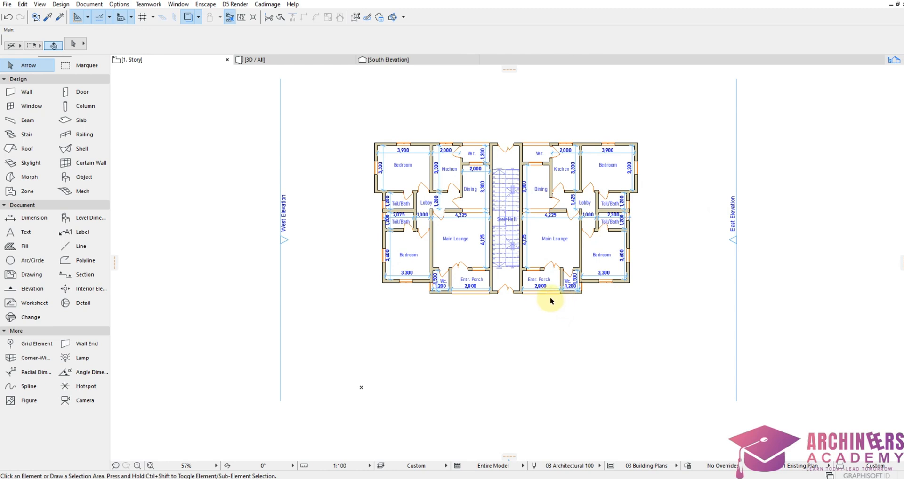
Step: Show the model in 3D and examine the two stacked stories from outside
{"action": "right_click", "coordinate": [539, 344]}
{"action": "left_click", "coordinate": [504, 350]}
{"action": "right_click", "coordinate": [503, 351]}
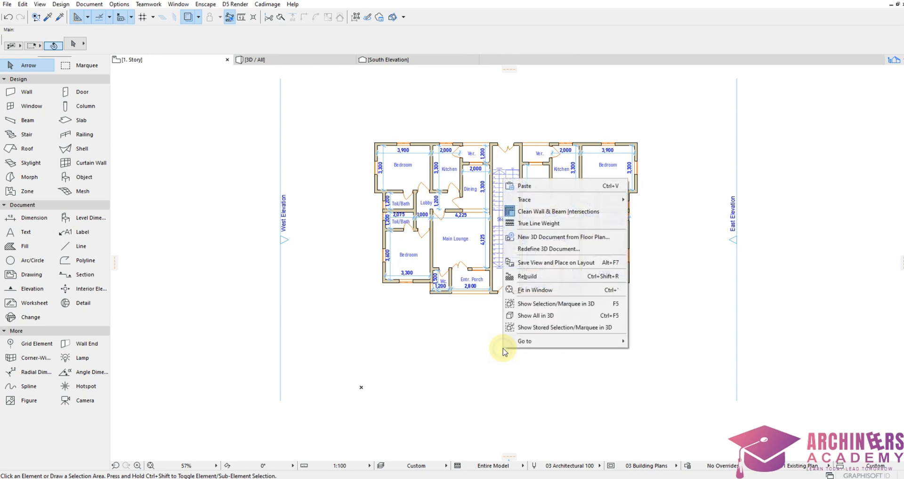
{"action": "left_click", "coordinate": [523, 329]}
{"action": "scroll", "coordinate": [545, 279], "scroll_direction": "down", "scroll_amount": 3}
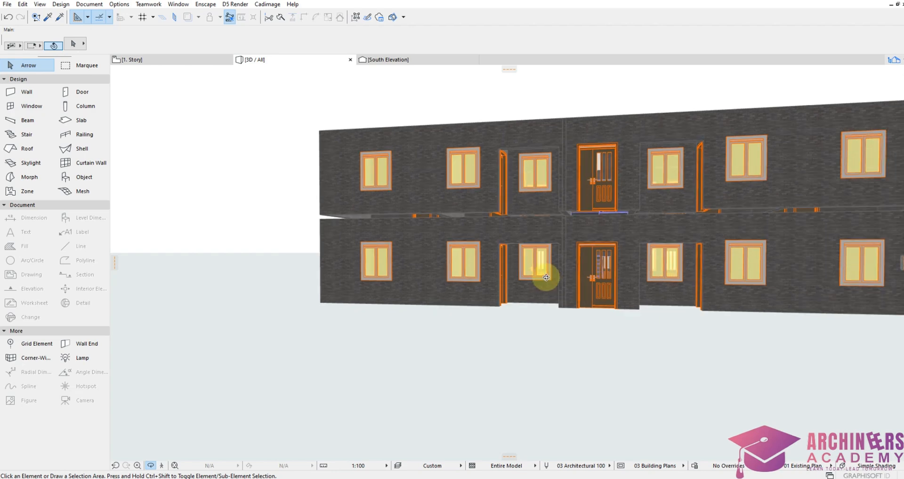
{"action": "left_click_drag", "start_coordinate": [403, 318], "coordinate": [263, 190]}
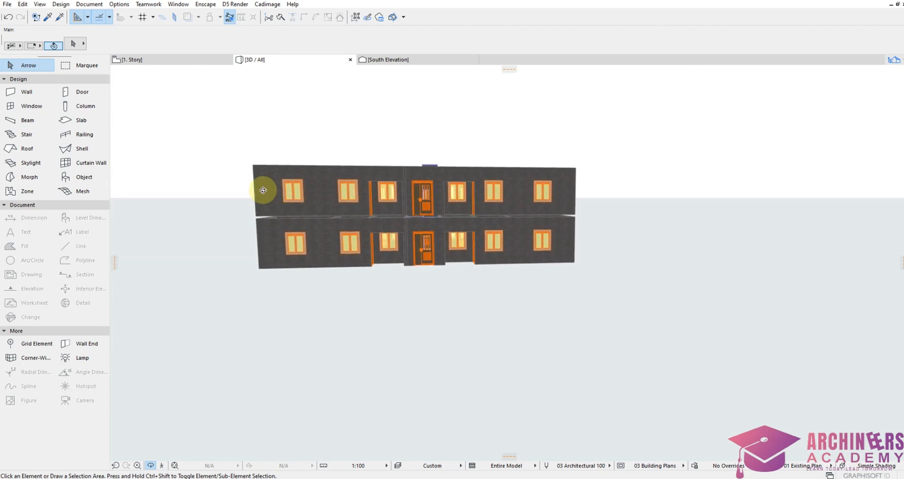
Step: Return to the 1. Story plan and delete the double doors at the front and rear of the stair hall
{"action": "left_click", "coordinate": [135, 60]}
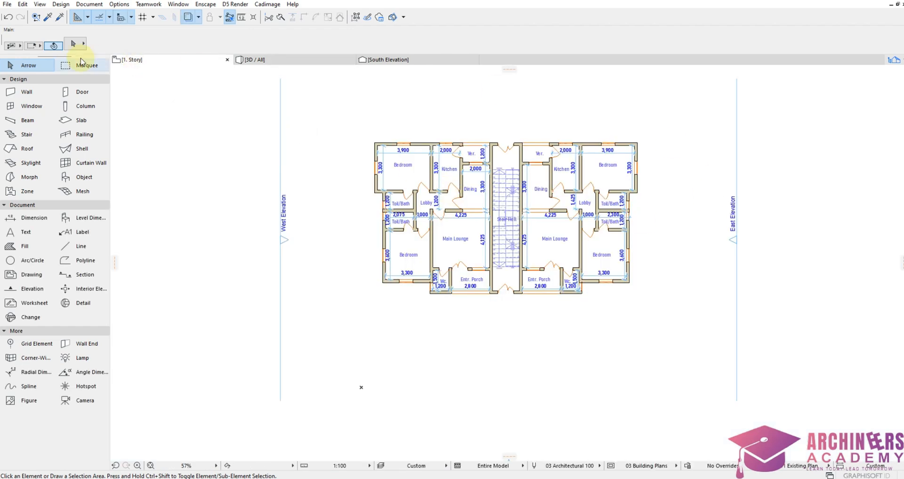
{"action": "scroll", "coordinate": [515, 264], "scroll_direction": "up", "scroll_amount": 3}
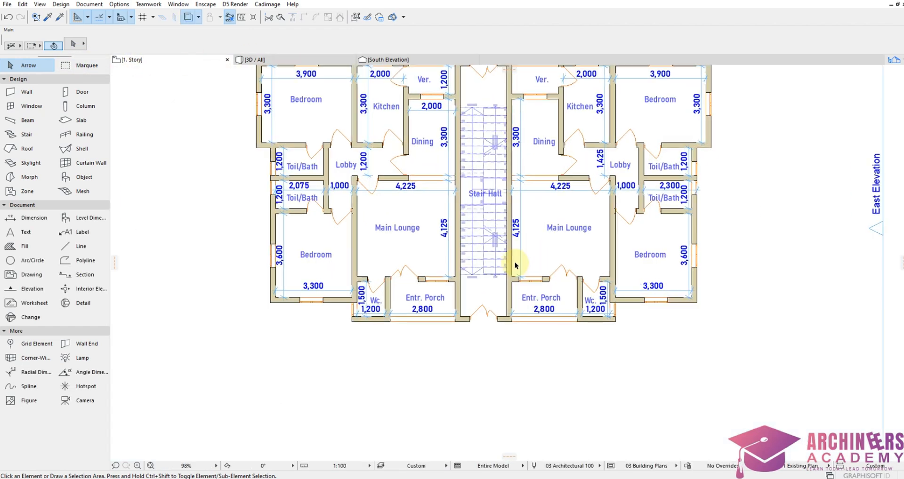
{"action": "scroll", "coordinate": [490, 308], "scroll_direction": "up", "scroll_amount": 3}
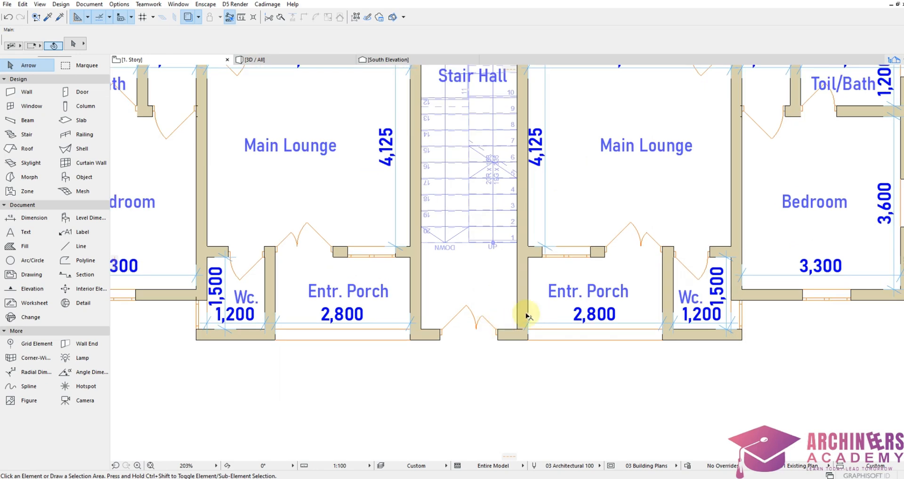
{"action": "scroll", "coordinate": [495, 317], "scroll_direction": "down", "scroll_amount": 3}
{"action": "scroll", "coordinate": [575, 363], "scroll_direction": "down", "scroll_amount": 1}
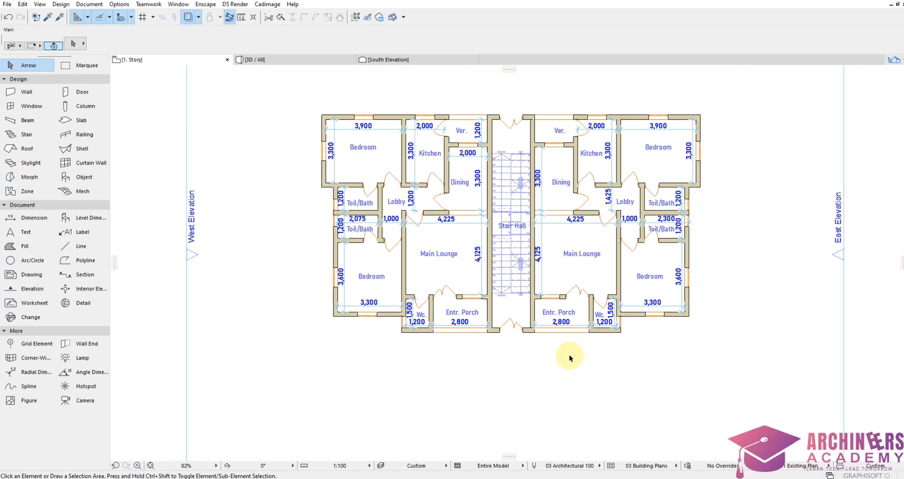
{"action": "left_click", "coordinate": [510, 321]}
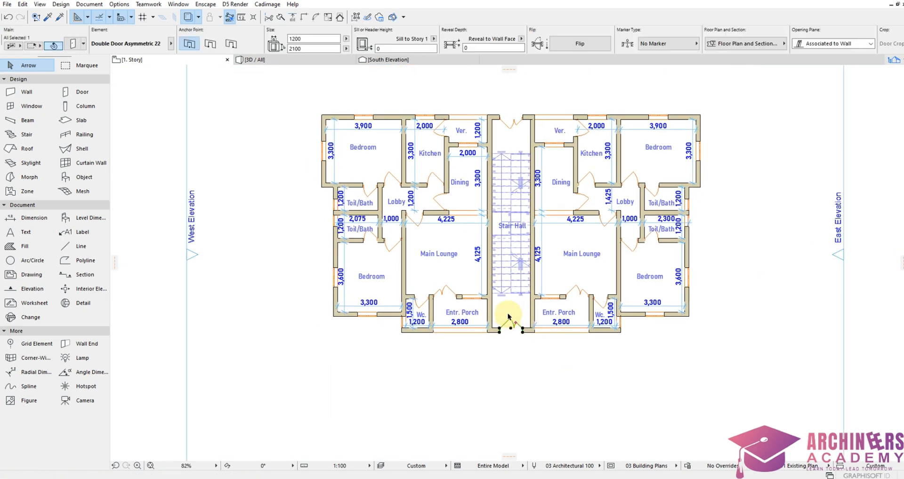
{"action": "key", "text": "Delete"}
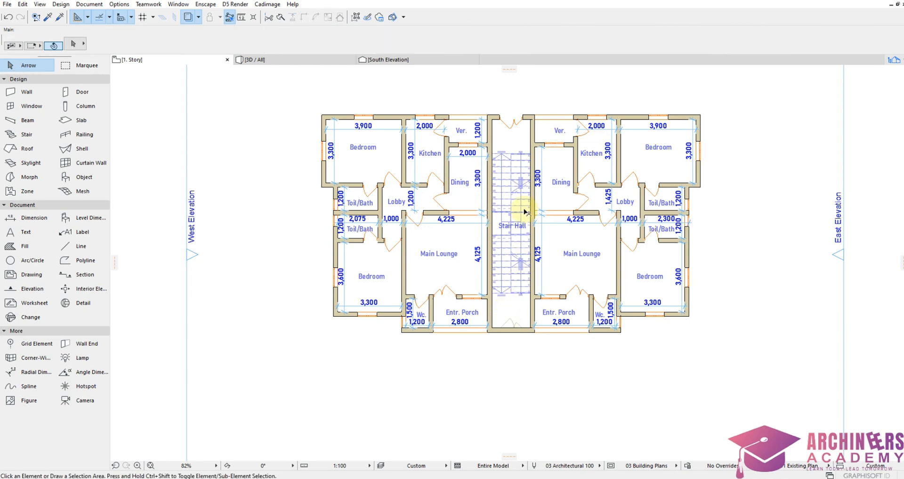
{"action": "left_click", "coordinate": [512, 128]}
{"action": "key", "text": "Delete"}
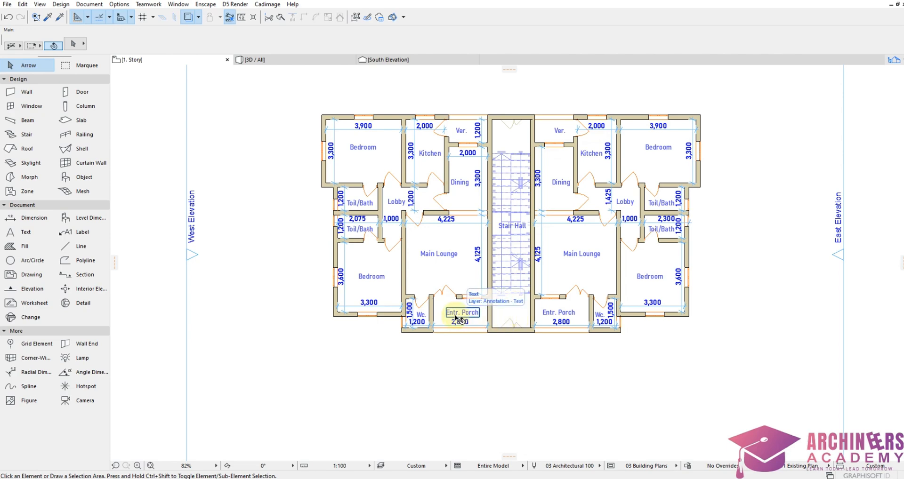
Step: Move the left unit's front Wc. and porch wall flush against the outer face of the Main Lounge's front wall
{"action": "scroll", "coordinate": [444, 358], "scroll_direction": "up", "scroll_amount": 3}
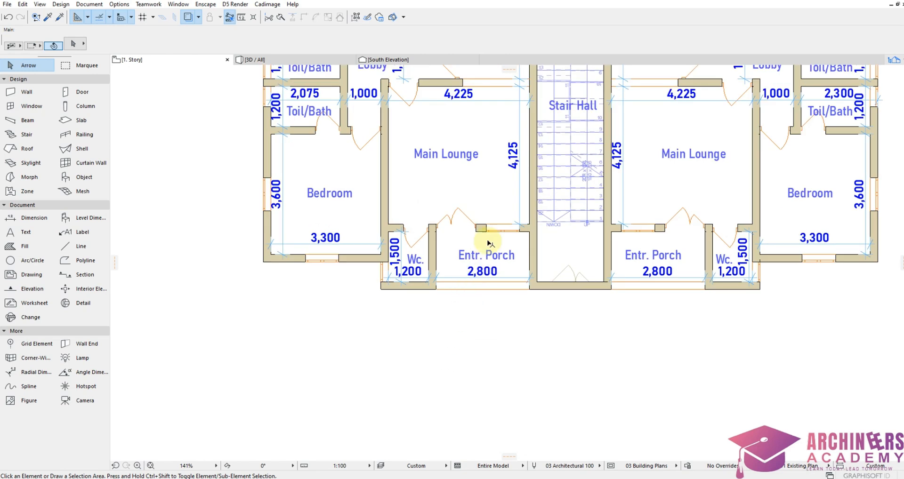
{"action": "left_click", "coordinate": [450, 288]}
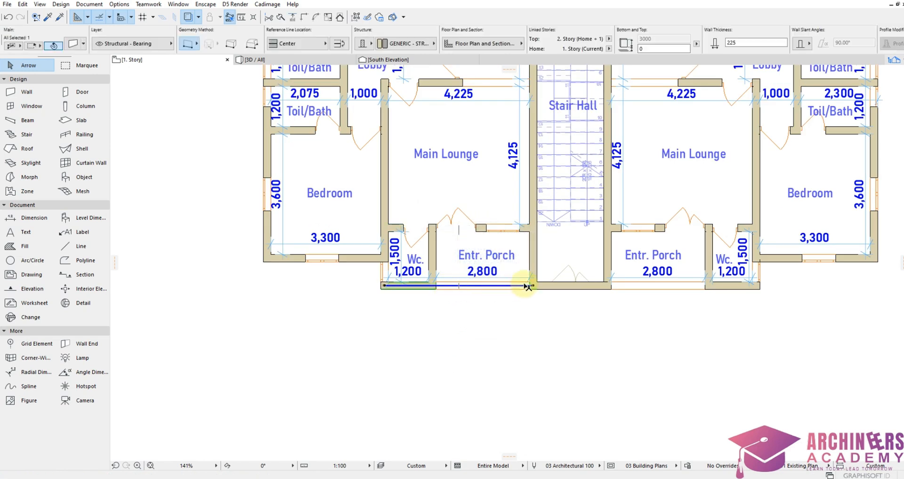
{"action": "key", "text": "ctrl+d"}
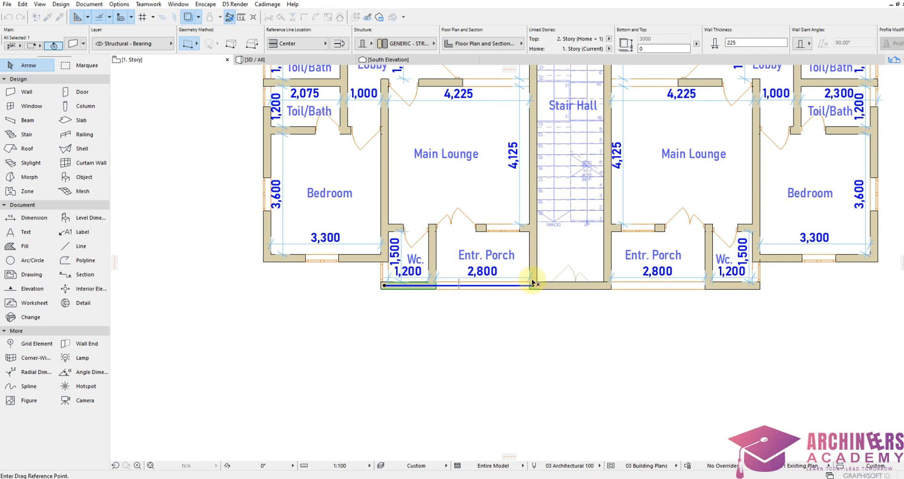
{"action": "left_click", "coordinate": [530, 284]}
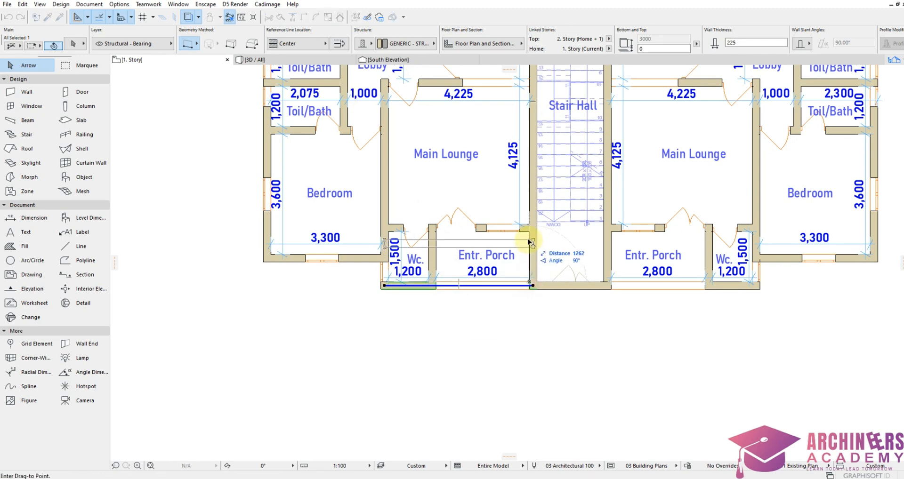
{"action": "scroll", "coordinate": [529, 234], "scroll_direction": "up", "scroll_amount": 5}
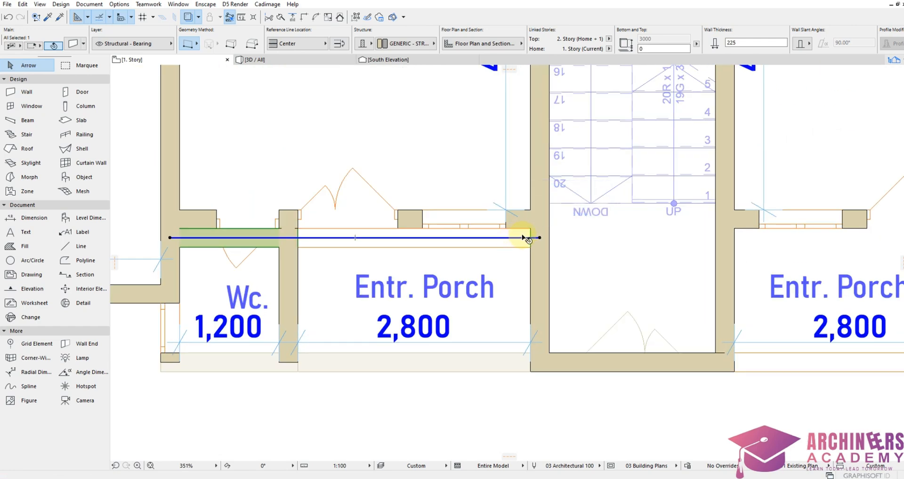
Step: Move the same Wc. and porch wall 2100 mm forward from the outer face of the lounge wall
{"action": "key", "text": "ctrl+d"}
{"action": "left_click", "coordinate": [531, 229]}
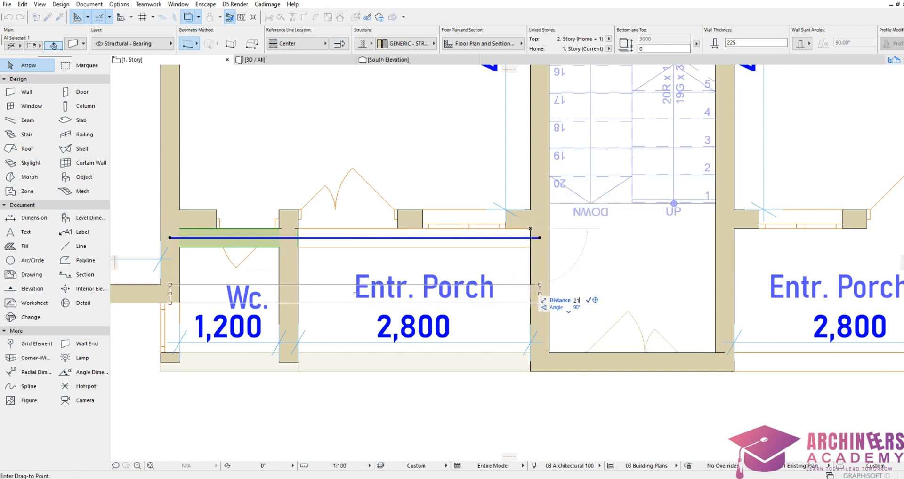
{"action": "type", "text": "2100"}
{"action": "key", "text": "Return"}
{"action": "scroll", "coordinate": [542, 377], "scroll_direction": "down", "scroll_amount": 3}
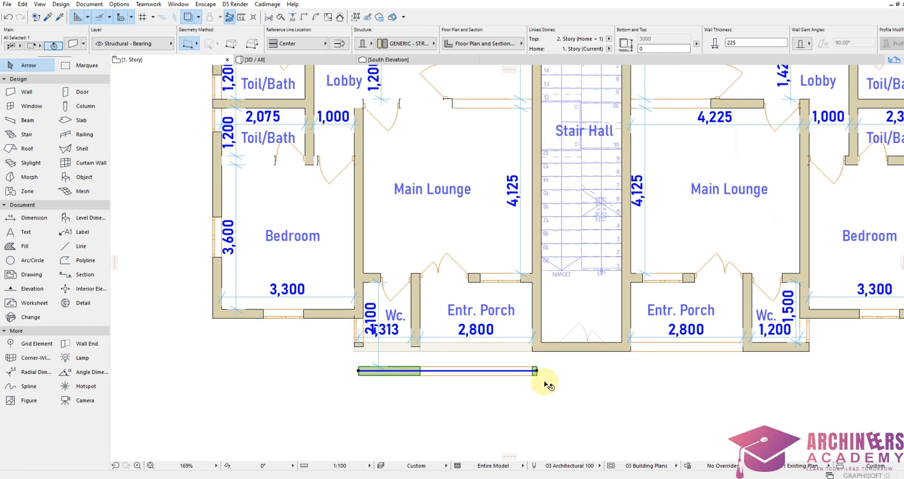
Step: Intersect the moved front wall with the stair hall's left side wall to close the porch corner
{"action": "scroll", "coordinate": [535, 411], "scroll_direction": "up", "scroll_amount": 4}
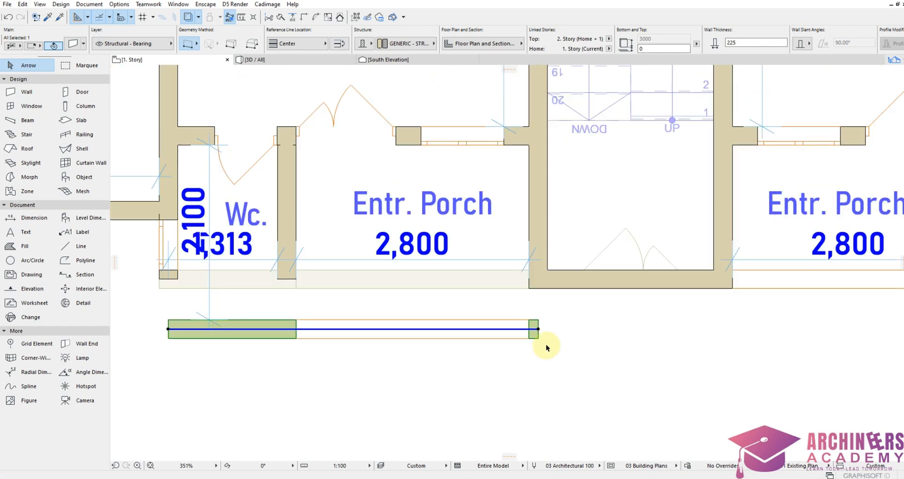
{"action": "left_click", "coordinate": [541, 257], "text": "shift"}
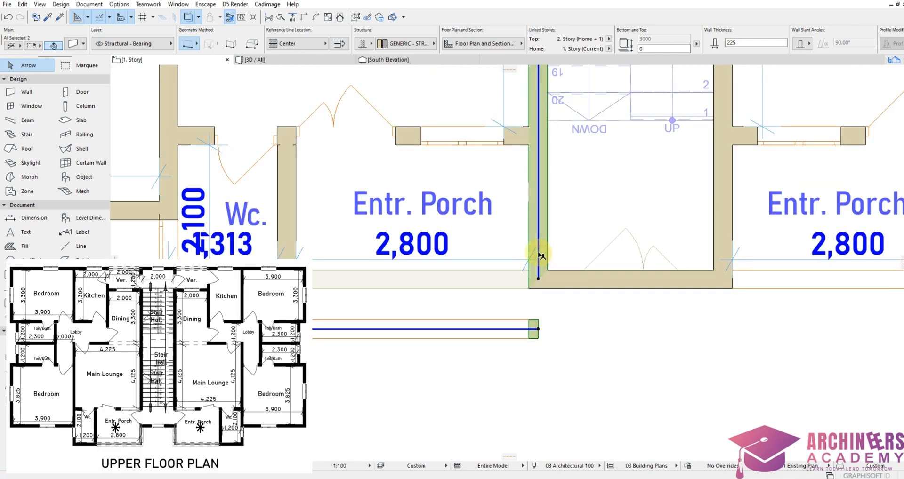
{"action": "left_click", "coordinate": [305, 18]}
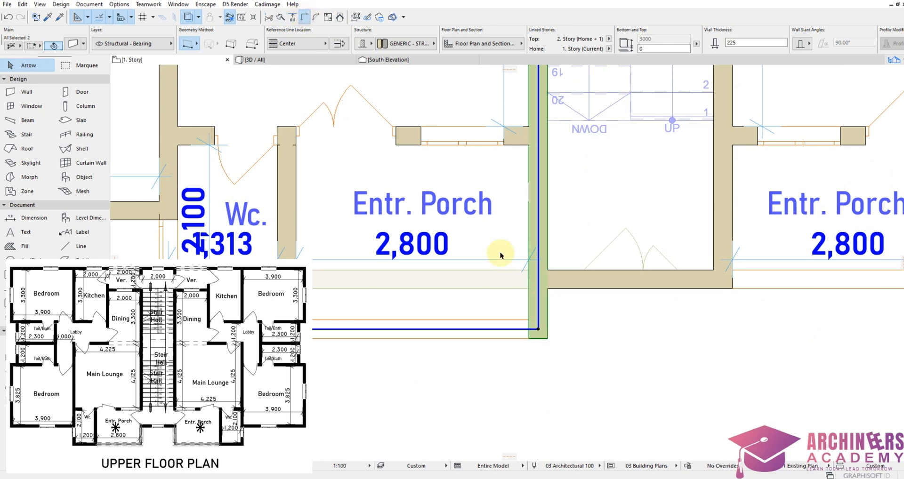
{"action": "left_click", "coordinate": [616, 387]}
Step: Intersect the left unit's outer Wc. side wall with the moved front wall to close the Wc. corner
{"action": "scroll", "coordinate": [615, 382], "scroll_direction": "down", "scroll_amount": 2}
{"action": "middle_click_drag", "start_coordinate": [257, 288], "coordinate": [450, 335]}
{"action": "scroll", "coordinate": [450, 335], "scroll_direction": "up", "scroll_amount": 1}
{"action": "scroll", "coordinate": [450, 332], "scroll_direction": "up", "scroll_amount": 1}
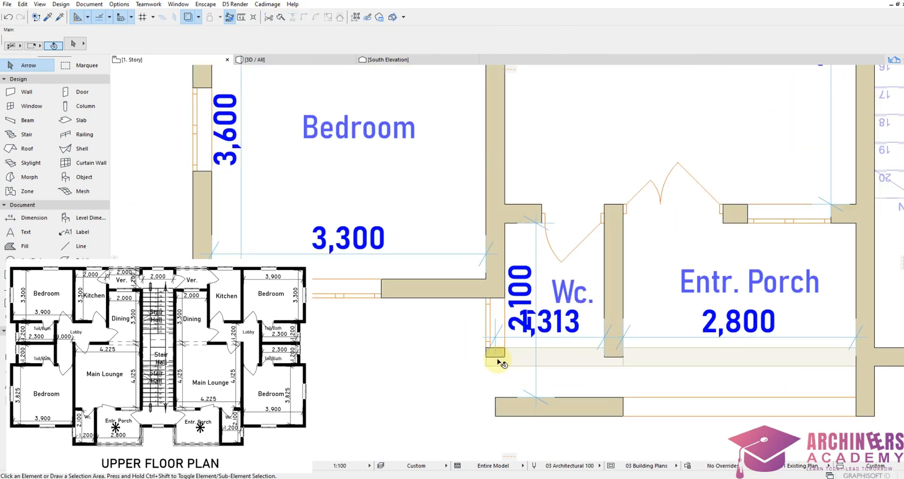
{"action": "left_click", "coordinate": [495, 354]}
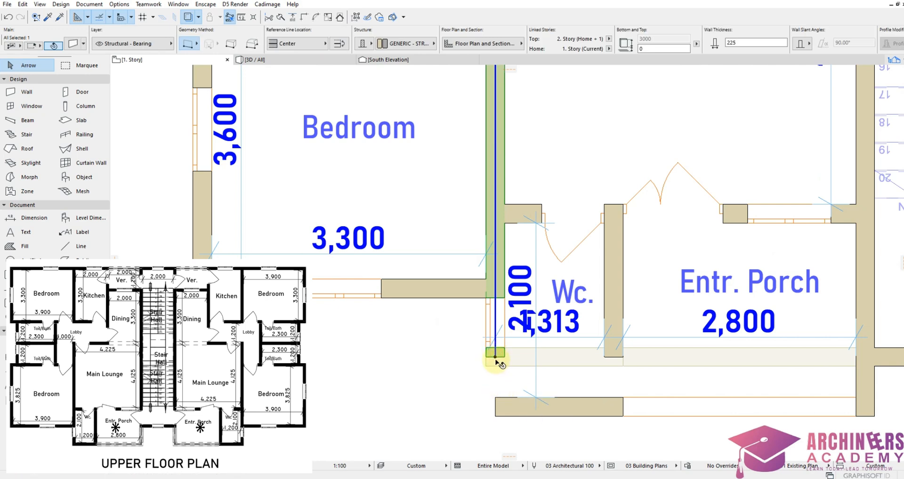
{"action": "left_click", "coordinate": [502, 411], "text": "shift"}
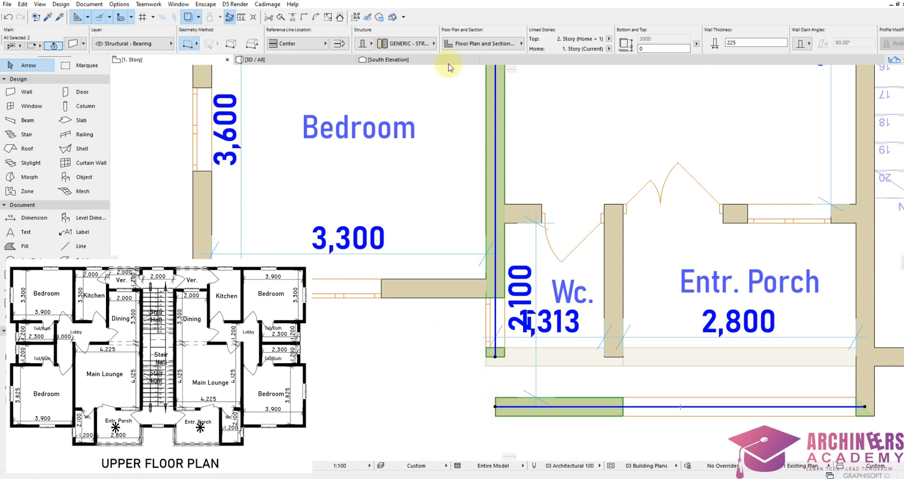
{"action": "left_click", "coordinate": [305, 19]}
Step: Stretch the partition between the left unit's Wc. and Entr. Porch forward to meet the moved front wall
{"action": "scroll", "coordinate": [361, 297], "scroll_direction": "down", "scroll_amount": 5}
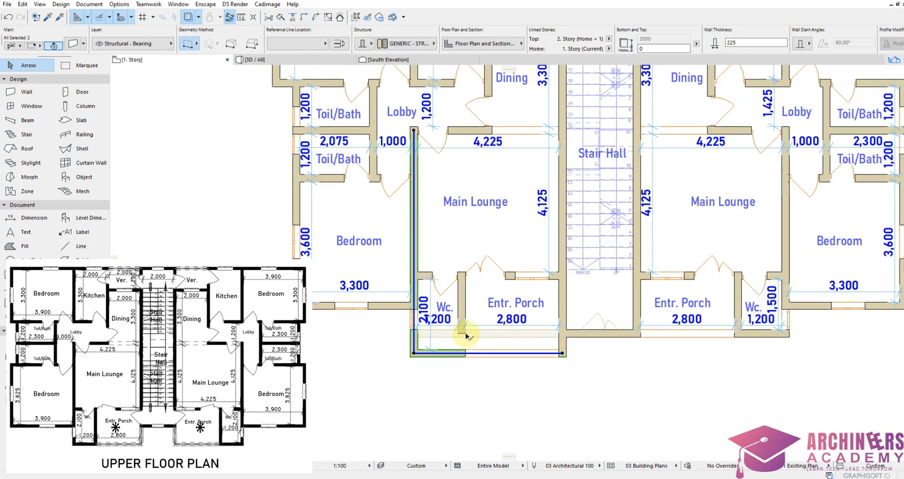
{"action": "left_click", "coordinate": [463, 335]}
{"action": "left_click", "coordinate": [461, 335]}
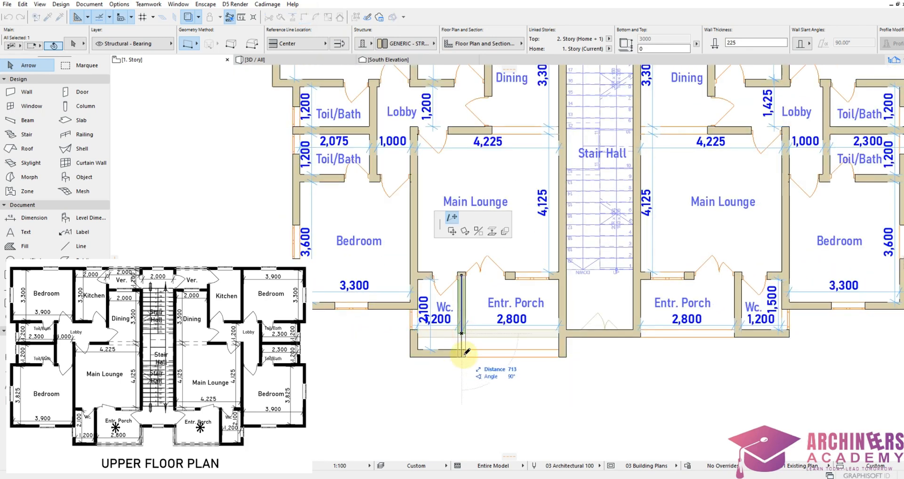
{"action": "scroll", "coordinate": [467, 352], "scroll_direction": "up", "scroll_amount": 5}
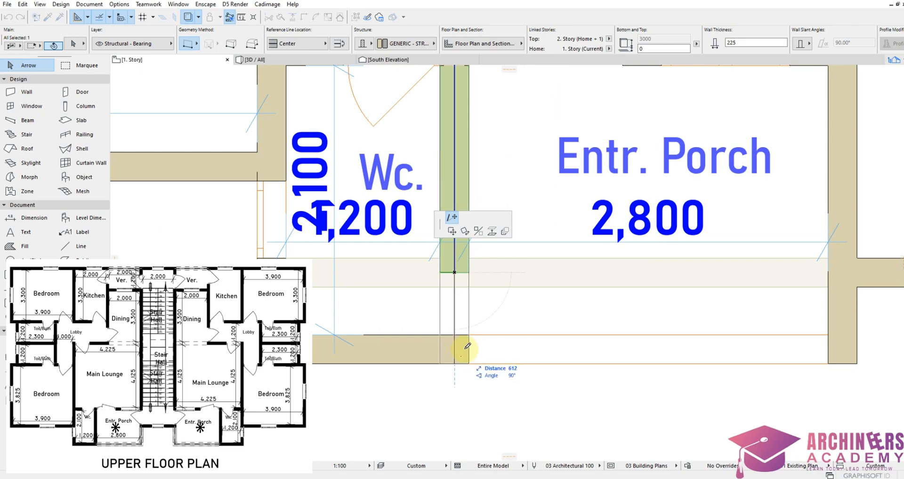
{"action": "left_click", "coordinate": [454, 347]}
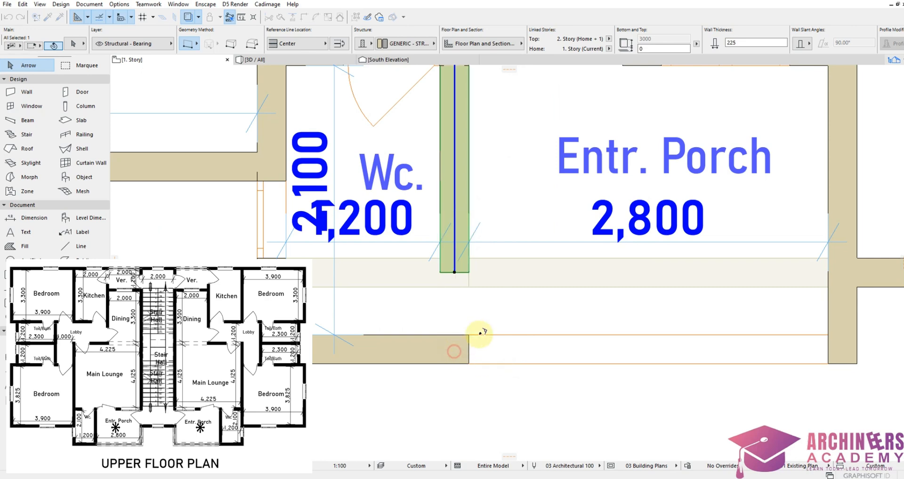
{"action": "key", "text": "Escape"}
Step: Move the left unit's 1,200 Wc. and 2,800 Entr. Porch width dimensions forward, closer to the new front wall
{"action": "scroll", "coordinate": [426, 290], "scroll_direction": "down", "scroll_amount": 3}
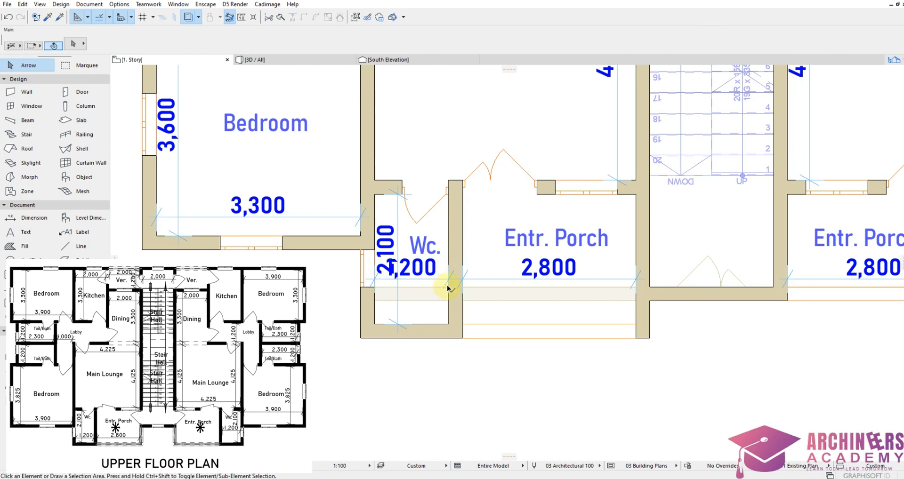
{"action": "left_click", "coordinate": [438, 280]}
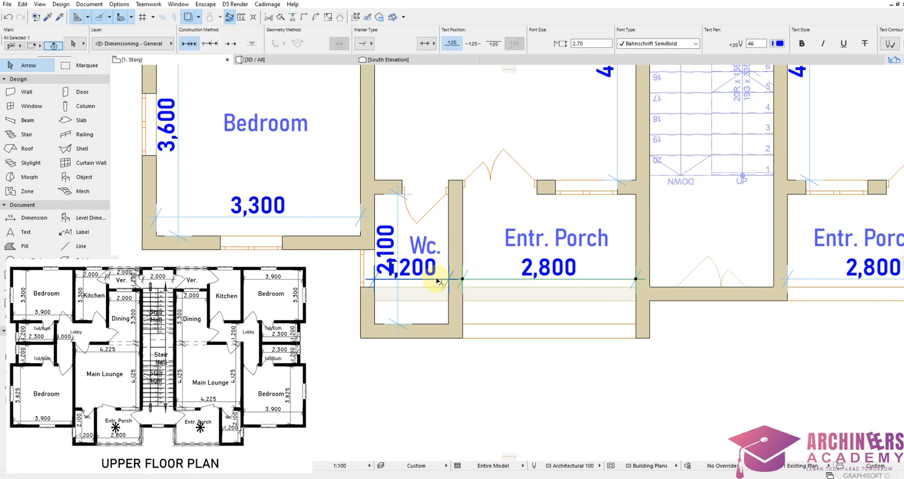
{"action": "left_click", "coordinate": [437, 281]}
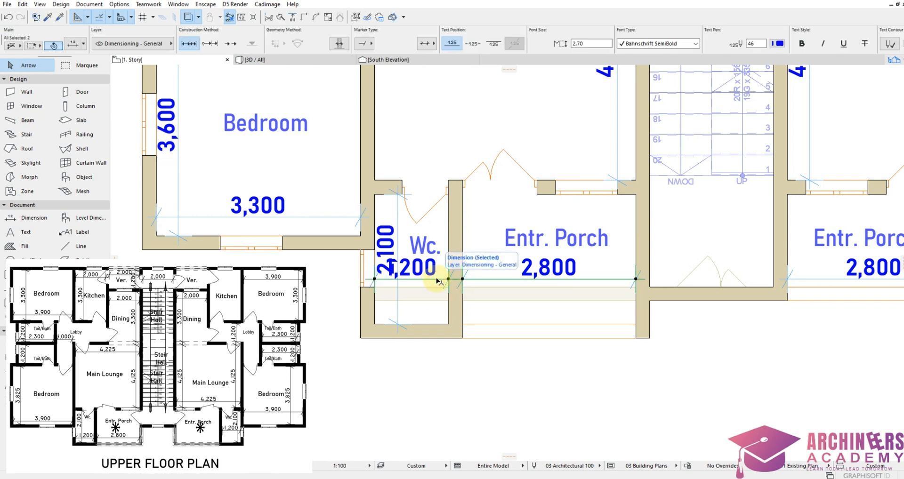
{"action": "left_click", "coordinate": [435, 311]}
{"action": "key", "text": "Escape"}
{"action": "scroll", "coordinate": [480, 264], "scroll_direction": "down", "scroll_amount": 3}
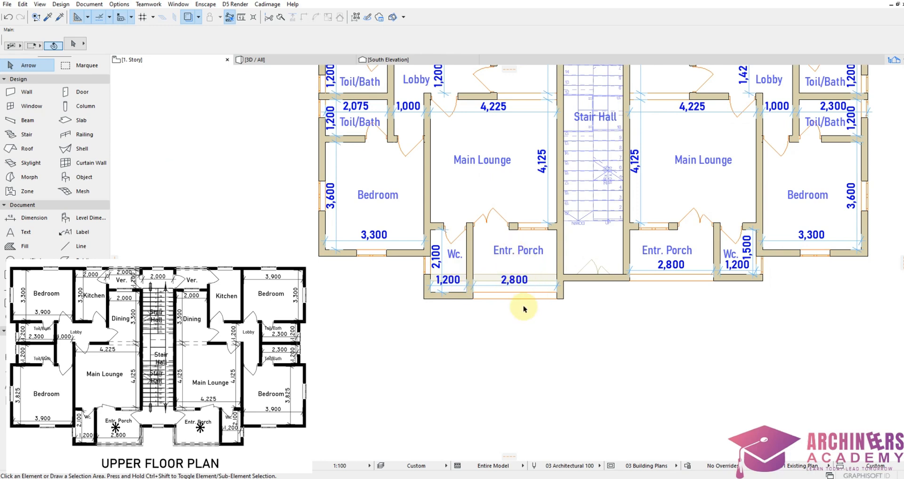
{"action": "scroll", "coordinate": [529, 268], "scroll_direction": "down", "scroll_amount": 2}
{"action": "scroll", "coordinate": [618, 286], "scroll_direction": "up", "scroll_amount": 3}
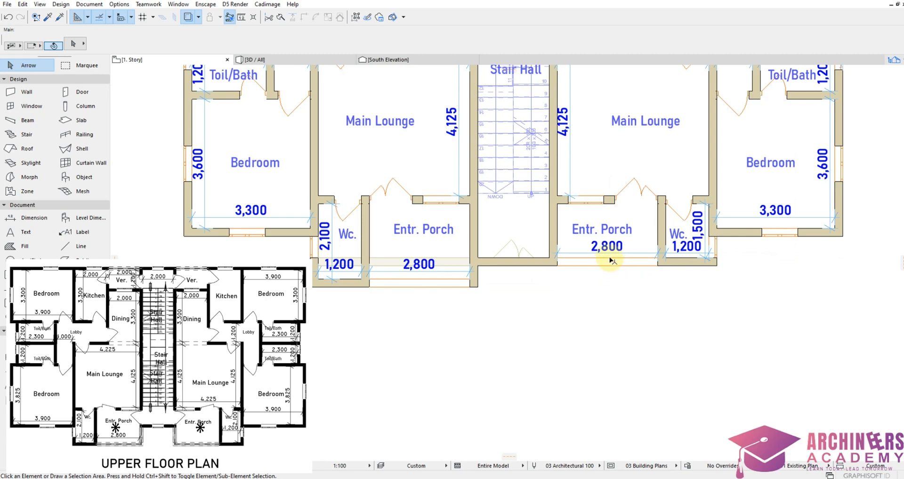
Step: Split the right unit's front wall from the stair hall's front wall along the centreline of the stair hall's right side wall
{"action": "scroll", "coordinate": [650, 262], "scroll_direction": "up", "scroll_amount": 3}
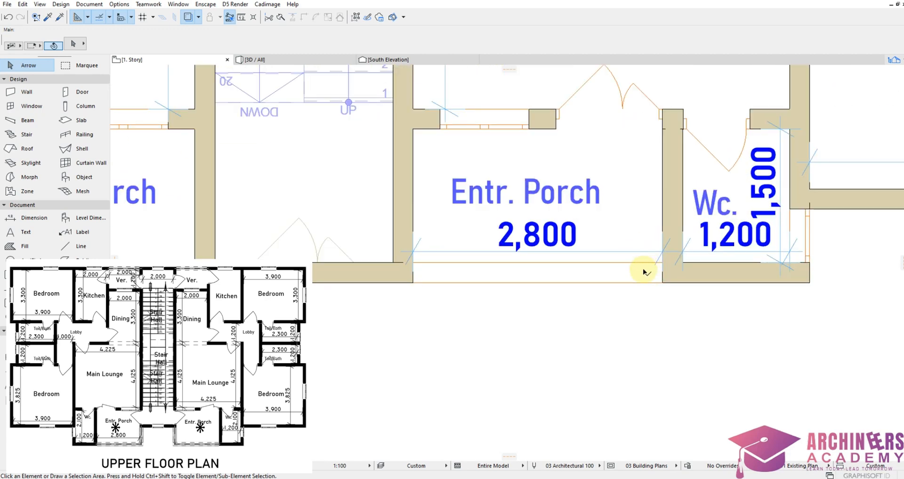
{"action": "left_click", "coordinate": [631, 274]}
{"action": "left_click", "coordinate": [633, 275]}
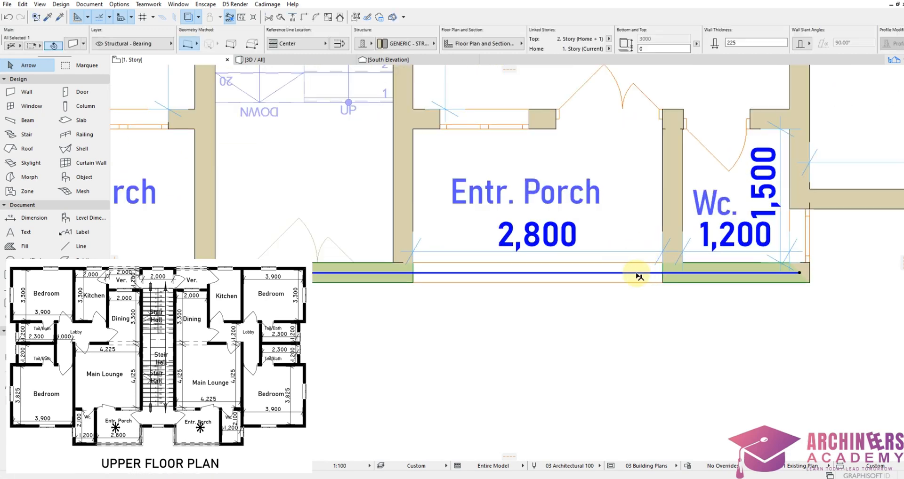
{"action": "scroll", "coordinate": [622, 282], "scroll_direction": "down", "scroll_amount": 2}
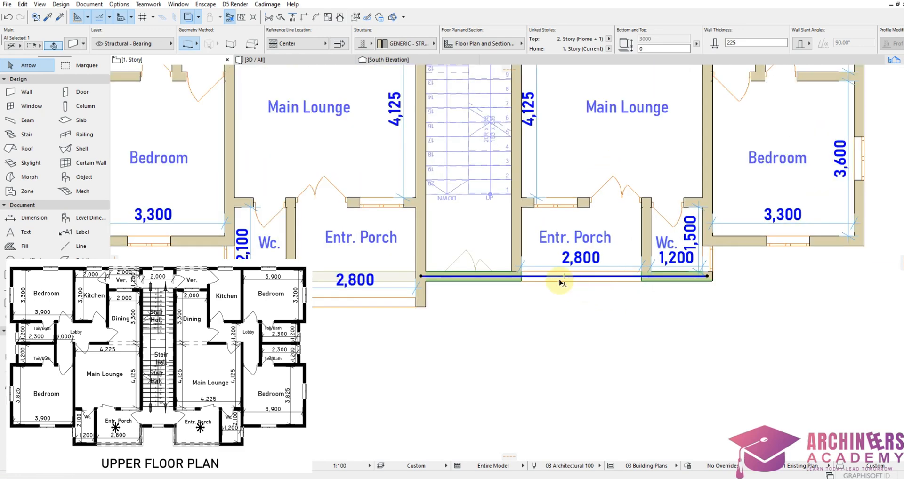
{"action": "scroll", "coordinate": [530, 275], "scroll_direction": "up", "scroll_amount": 2}
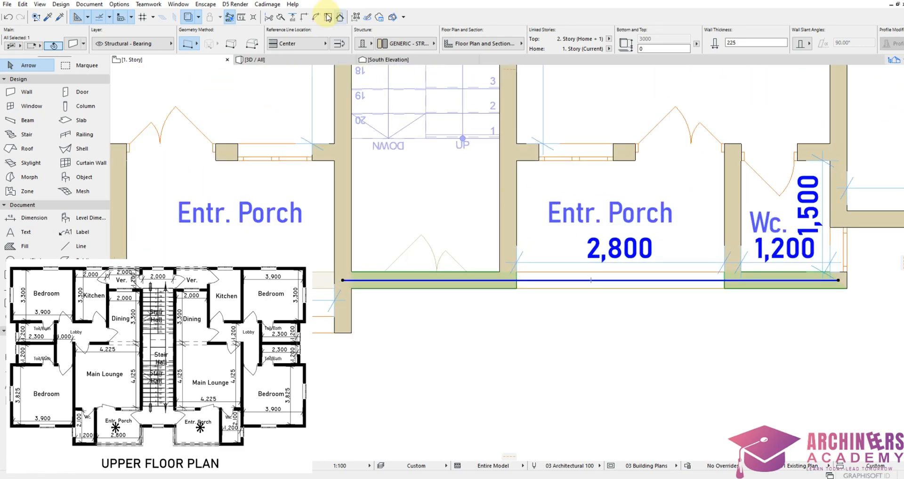
{"action": "left_click", "coordinate": [280, 19]}
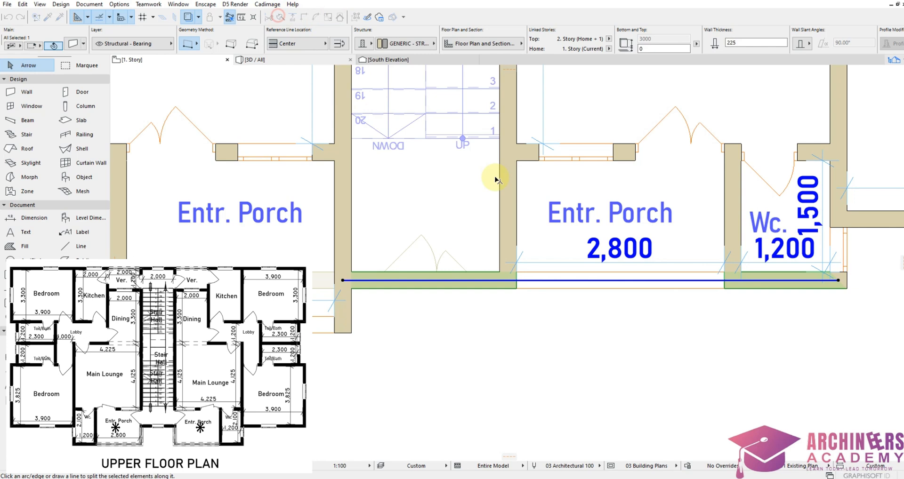
{"action": "left_click", "coordinate": [508, 281]}
{"action": "left_click", "coordinate": [508, 315]}
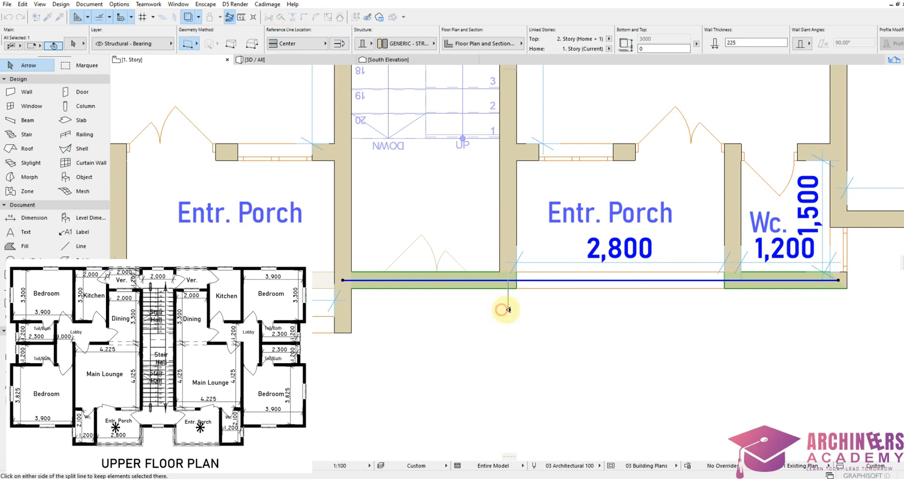
{"action": "left_click", "coordinate": [542, 308]}
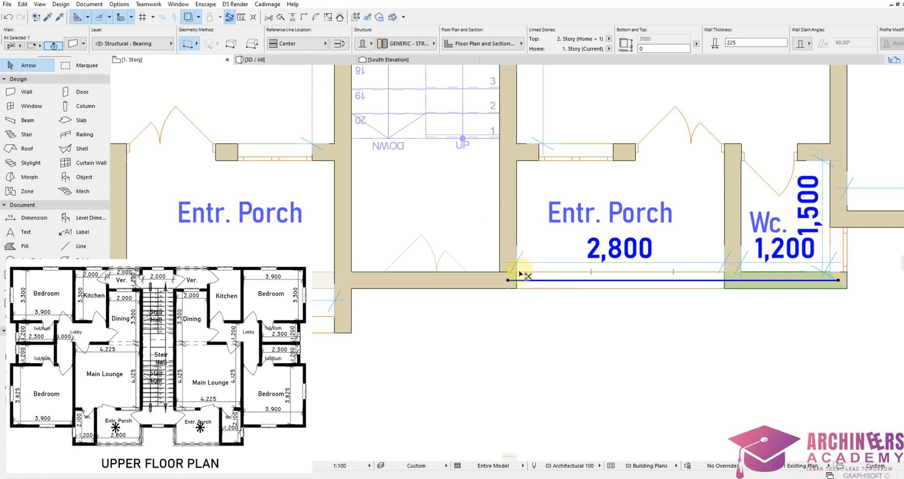
Step: Move the right unit's front wall back to the porch's rear wall face and from there 2100 mm forward
{"action": "key", "text": "ctrl+d"}
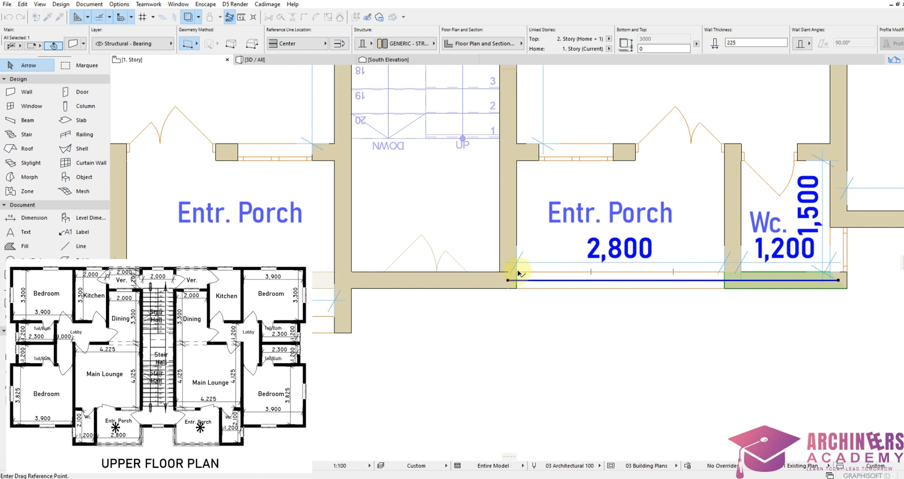
{"action": "left_click", "coordinate": [517, 272]}
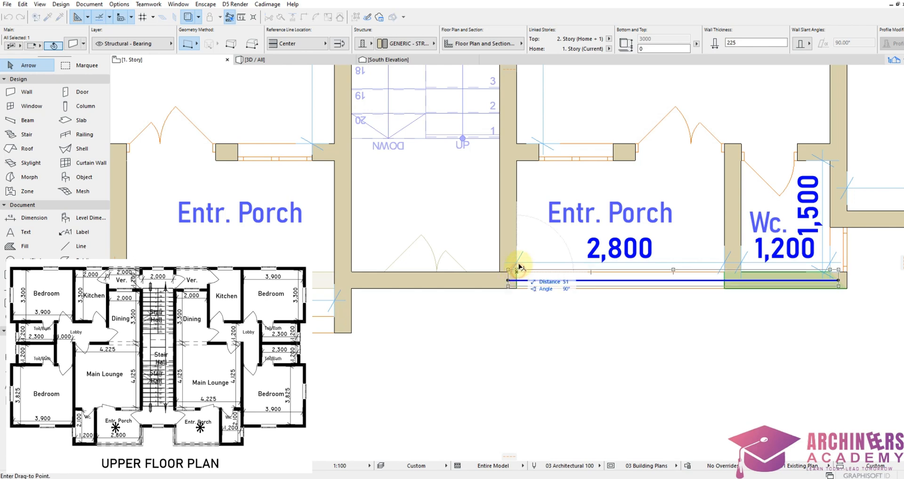
{"action": "left_click", "coordinate": [518, 165]}
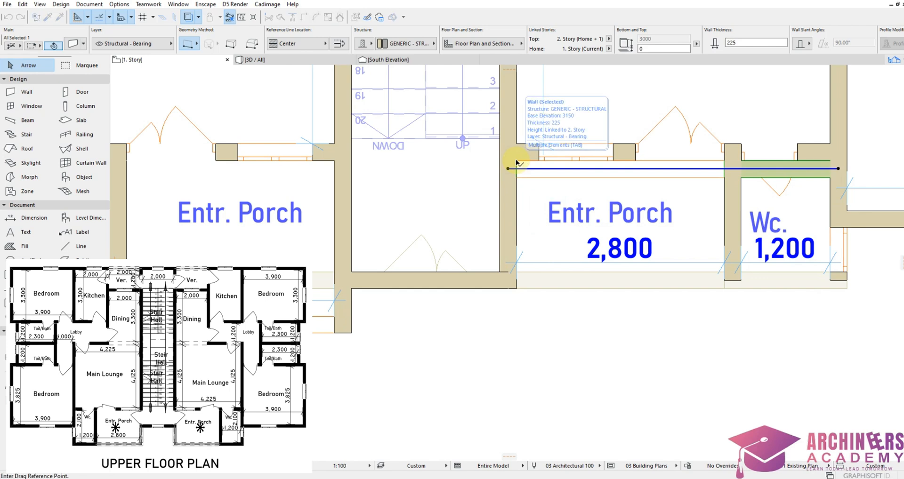
{"action": "left_click", "coordinate": [517, 162]}
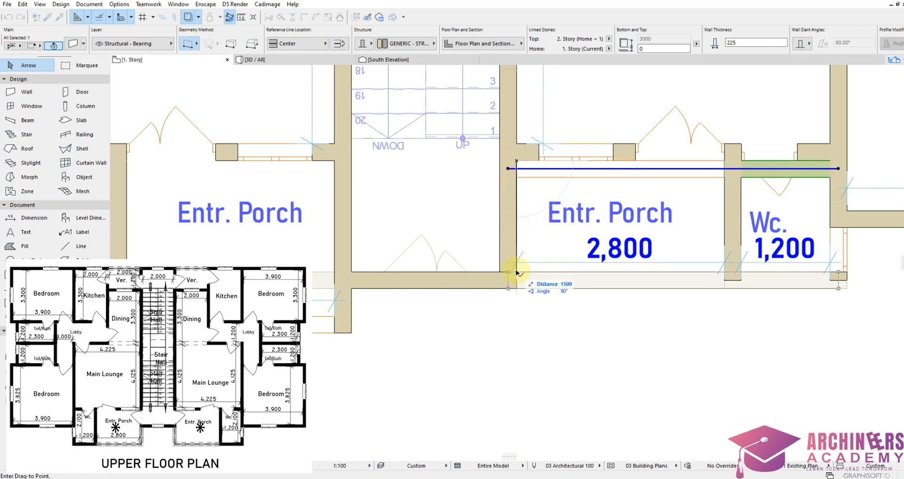
{"action": "type", "text": "21"}
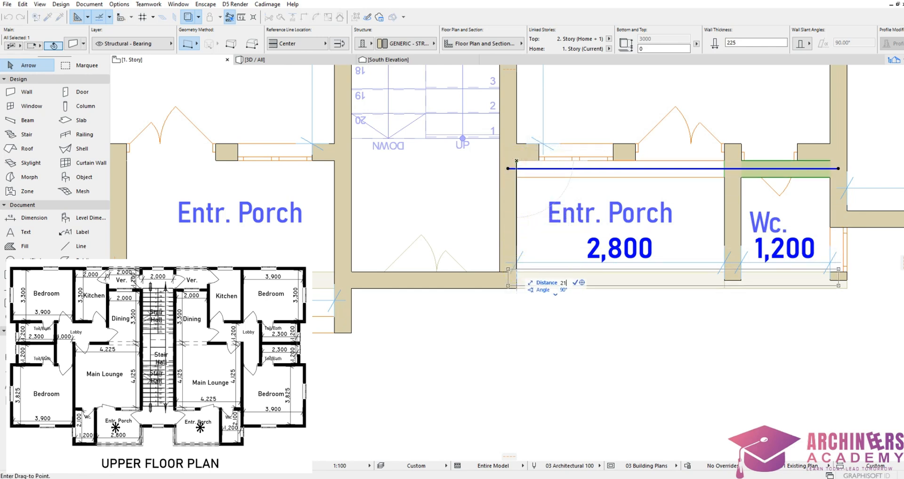
{"action": "type", "text": "00"}
{"action": "key", "text": "Return"}
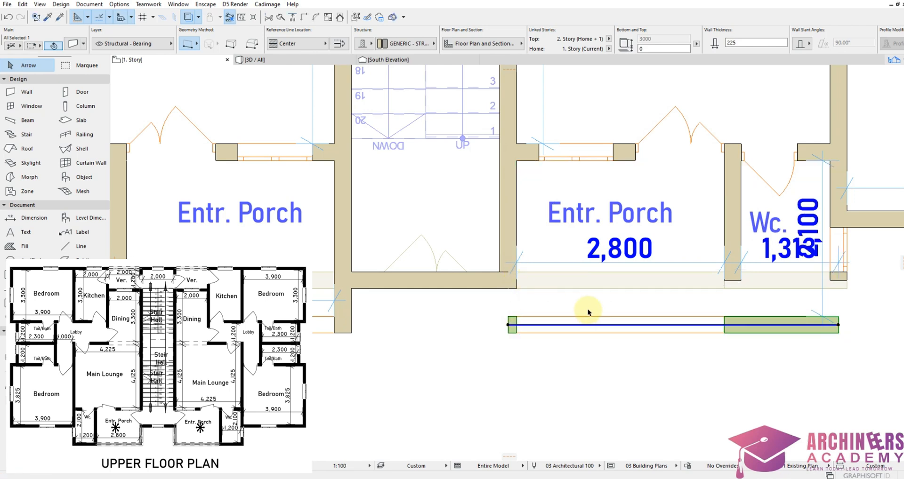
Step: Intersect the moved front wall with the stair hall's right side wall and the right unit's outer Wc. wall to close both corners
{"action": "left_click", "coordinate": [508, 248], "text": "shift"}
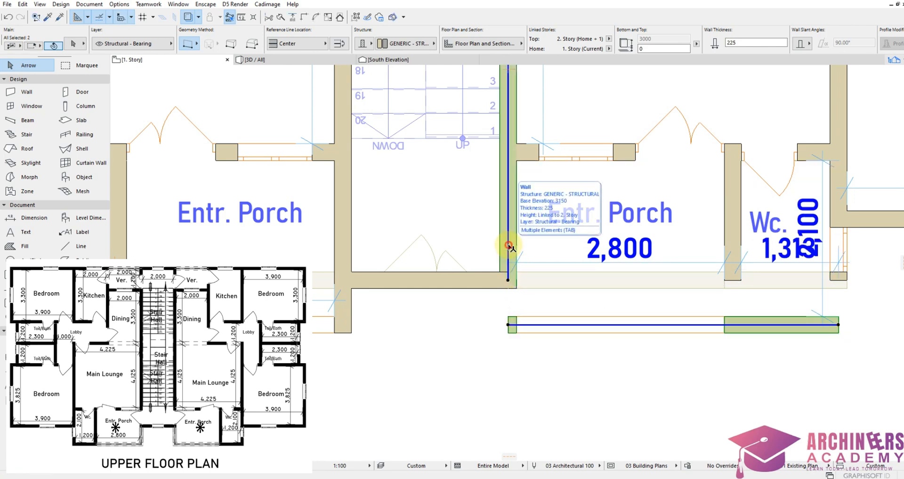
{"action": "left_click", "coordinate": [838, 226], "text": "shift"}
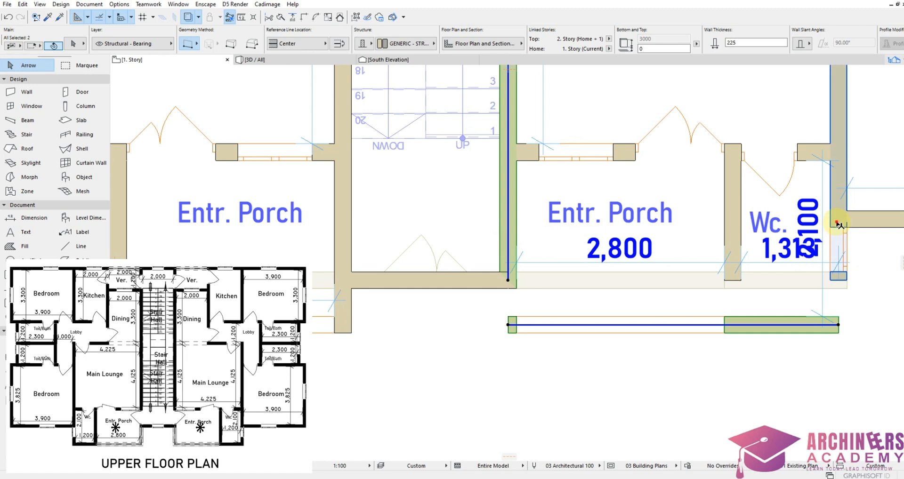
{"action": "left_click", "coordinate": [304, 17]}
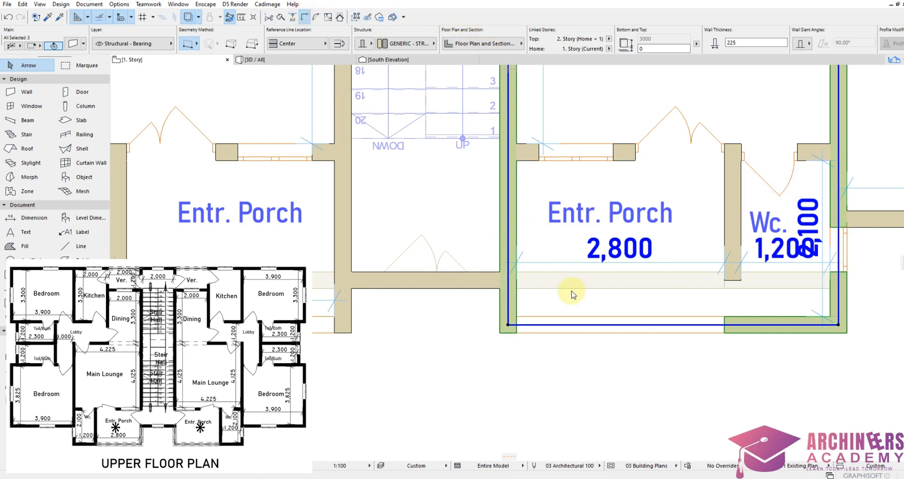
{"action": "left_click", "coordinate": [677, 364]}
Step: Stretch the partition between the right unit's Entr. Porch and Wc. forward to meet the moved front wall
{"action": "left_click", "coordinate": [734, 278]}
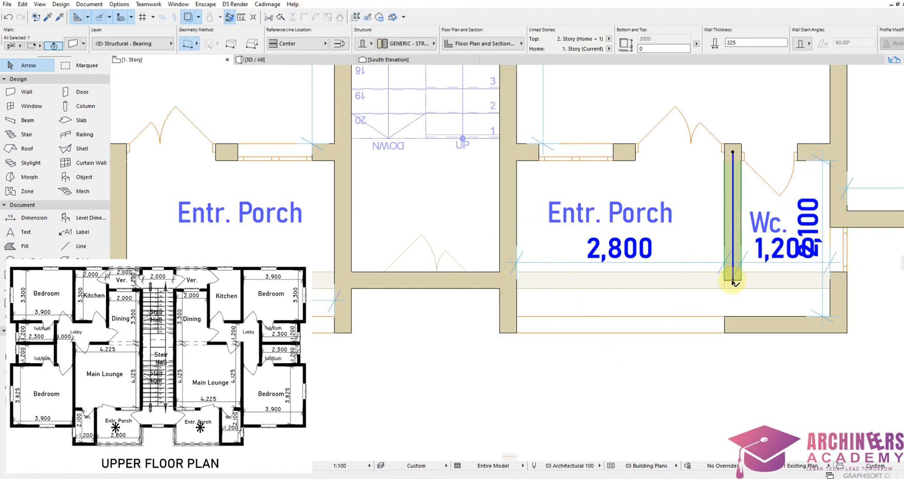
{"action": "left_click", "coordinate": [733, 280]}
{"action": "left_click", "coordinate": [729, 324]}
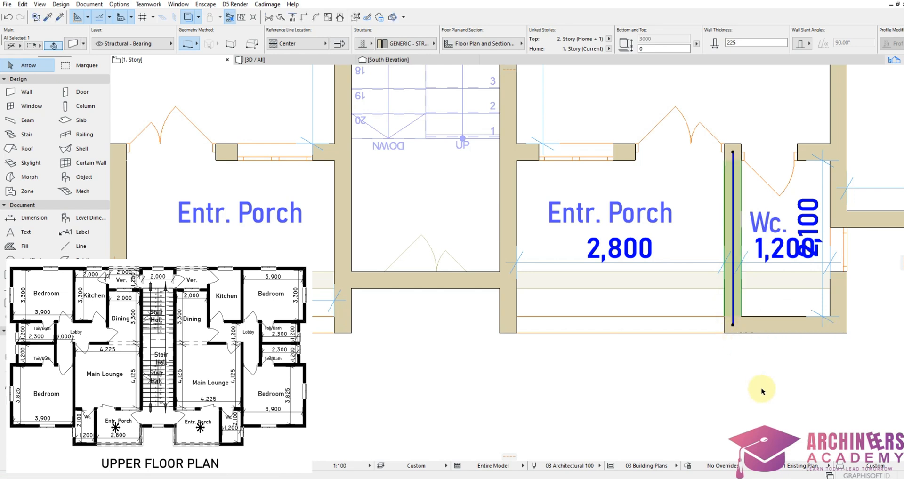
{"action": "left_click", "coordinate": [758, 390]}
Step: Move the right unit's 2,800 Entr. Porch and 1,200 Wc. width dimensions forward, in line with the left unit's dimensions
{"action": "left_click", "coordinate": [731, 260]}
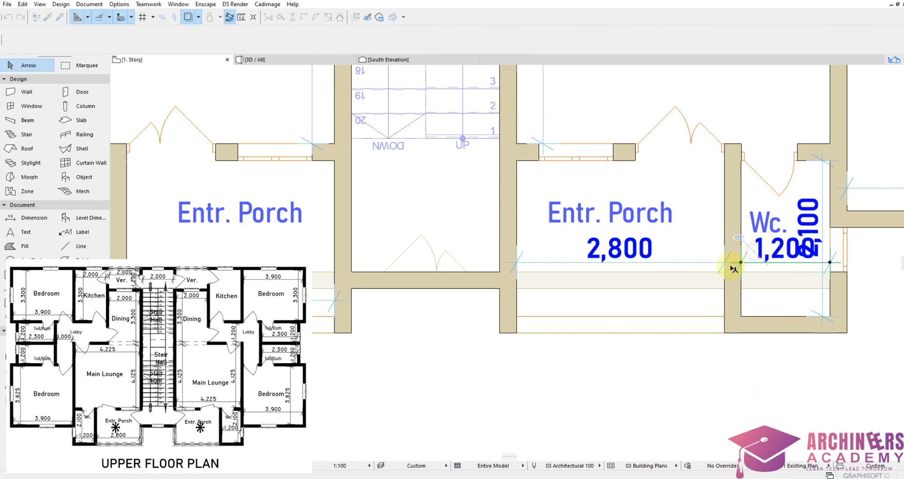
{"action": "left_click_drag", "start_coordinate": [692, 262], "coordinate": [682, 249]}
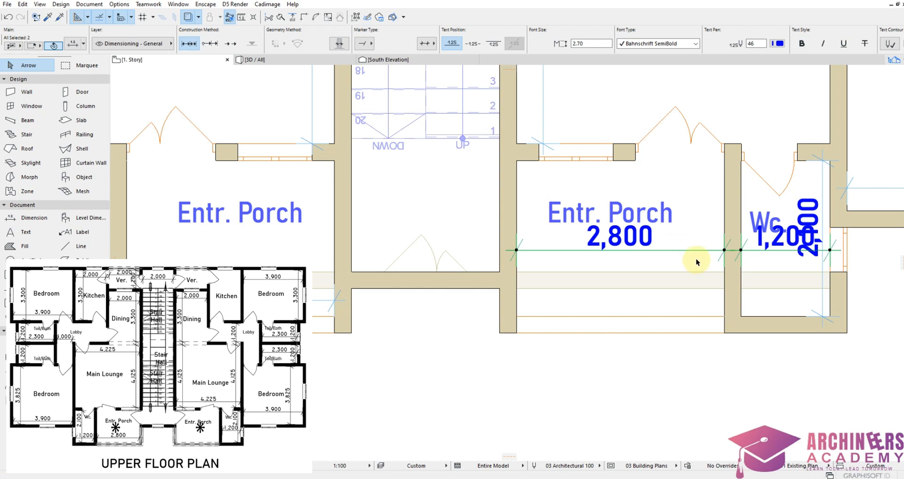
{"action": "key", "text": "ctrl+z"}
{"action": "left_click_drag", "start_coordinate": [697, 262], "coordinate": [339, 303]}
{"action": "left_click", "coordinate": [440, 383]}
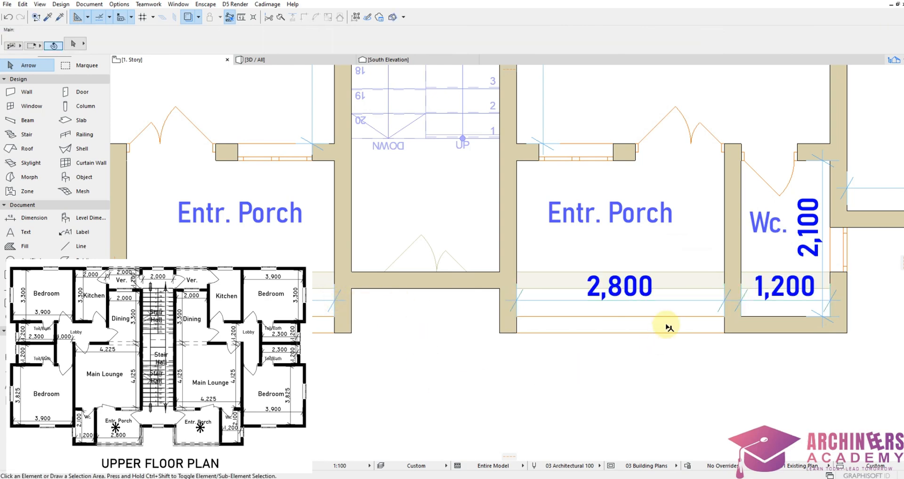
Step: Copy the right porch's front opening settings and place a 2800 by 2100 mm opening in the stair hall's right side wall
{"action": "scroll", "coordinate": [669, 326], "scroll_direction": "down", "scroll_amount": 3}
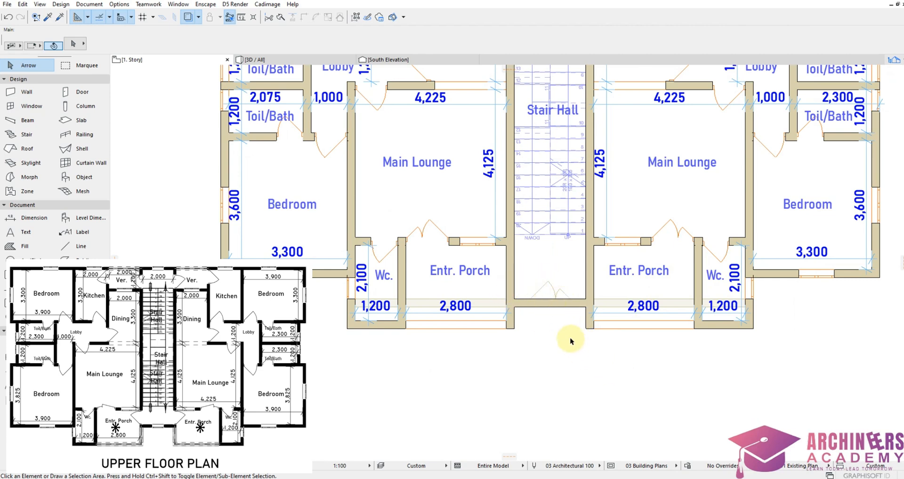
{"action": "scroll", "coordinate": [571, 339], "scroll_direction": "up", "scroll_amount": 2}
{"action": "scroll", "coordinate": [579, 364], "scroll_direction": "up", "scroll_amount": 2}
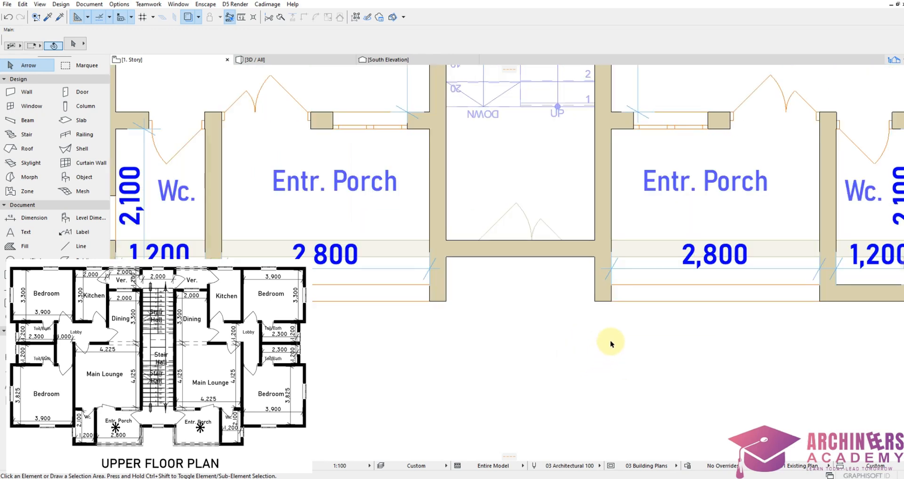
{"action": "left_click", "coordinate": [613, 285], "text": "alt"}
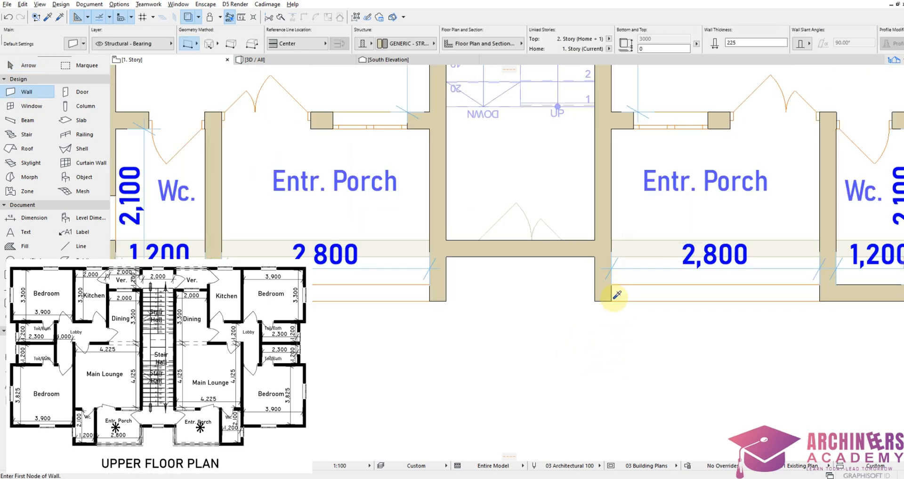
{"action": "left_click", "coordinate": [614, 301], "text": "alt"}
{"action": "left_click", "coordinate": [608, 277]}
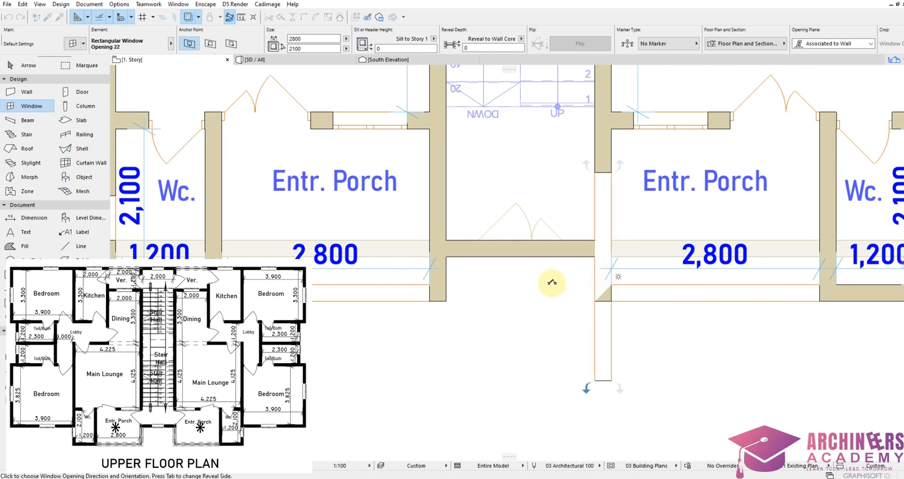
{"action": "left_click", "coordinate": [549, 282]}
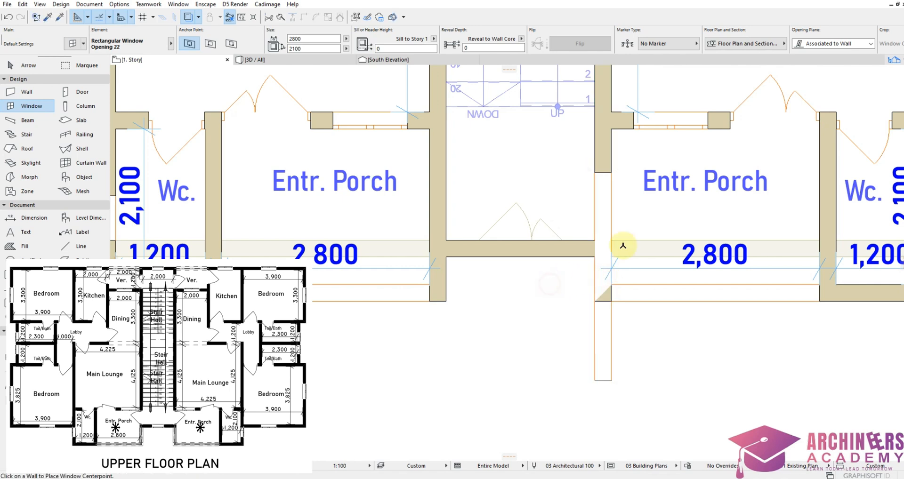
Step: Stretch both ends of the side opening to fit between the stair hall's front wall face and the porch's outer corner, 600 mm wide
{"action": "left_click", "coordinate": [611, 171], "text": "shift"}
{"action": "left_click", "coordinate": [611, 170]}
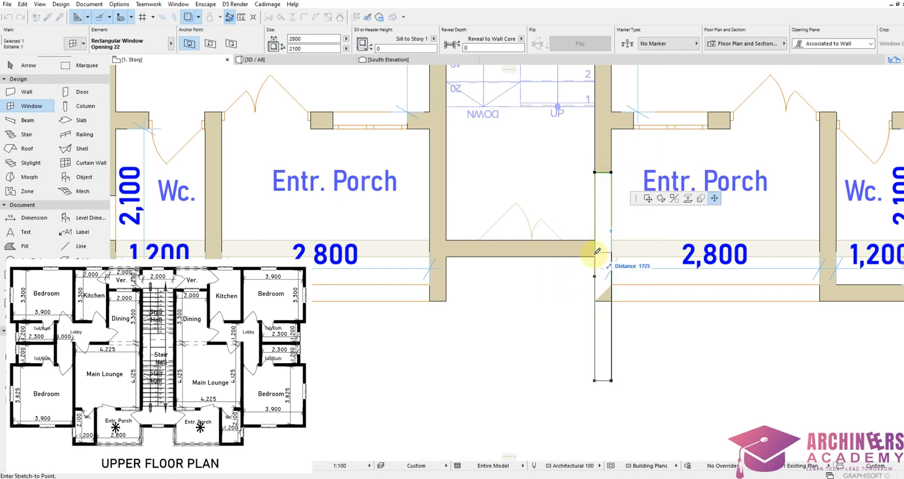
{"action": "left_click", "coordinate": [611, 257]}
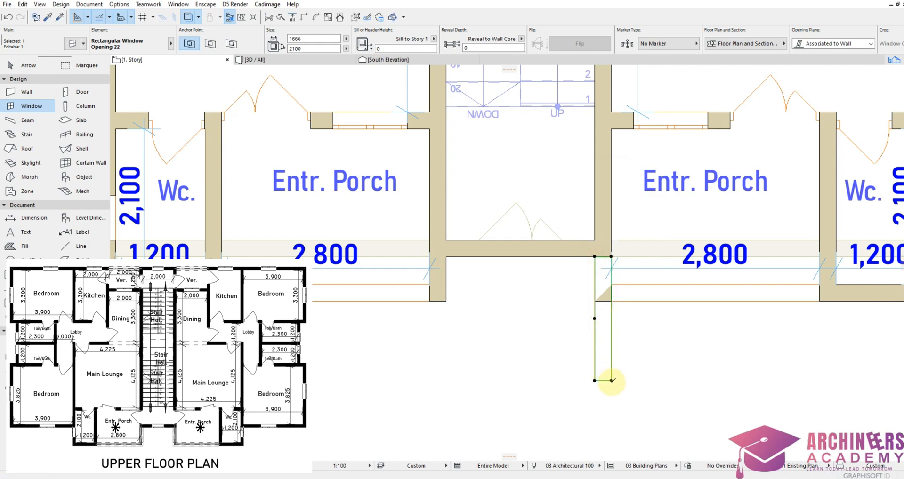
{"action": "left_click", "coordinate": [612, 381]}
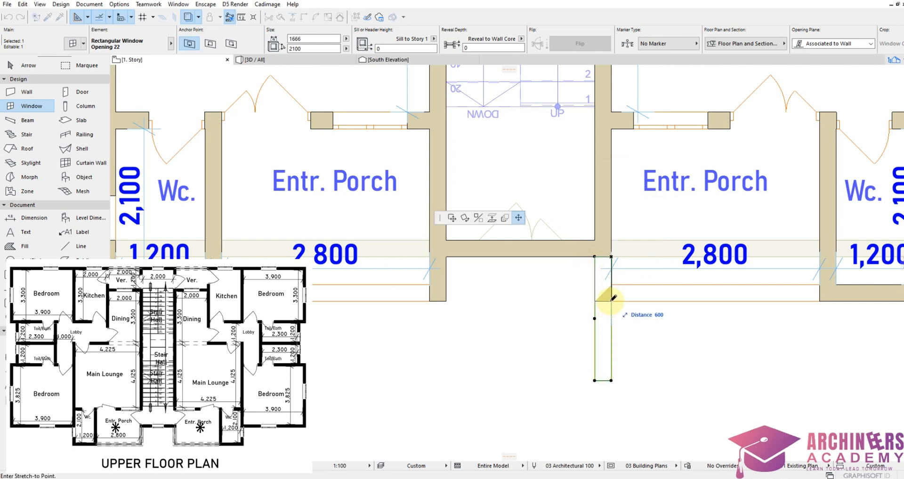
{"action": "left_click", "coordinate": [612, 301]}
{"action": "left_click", "coordinate": [622, 342]}
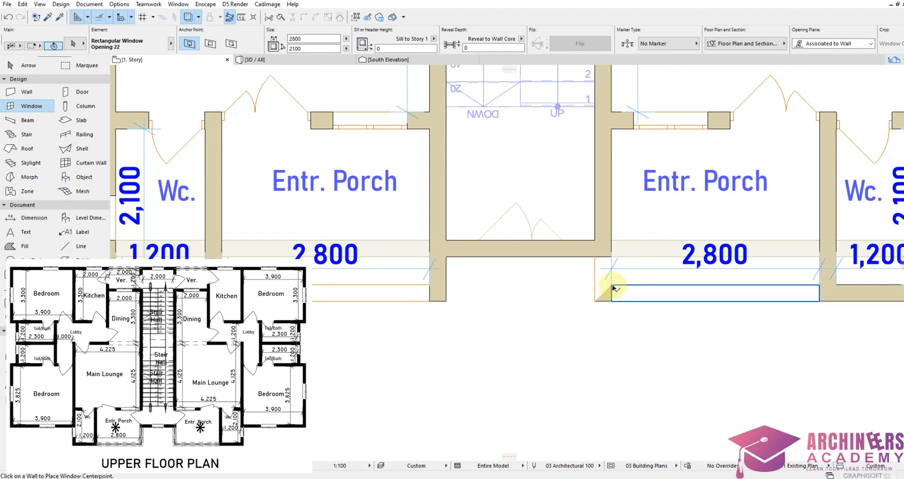
Step: Stretch the right porch's front opening across the corner to the outer face of the side wall
{"action": "left_click", "coordinate": [611, 286], "text": "shift"}
{"action": "left_click", "coordinate": [610, 285]}
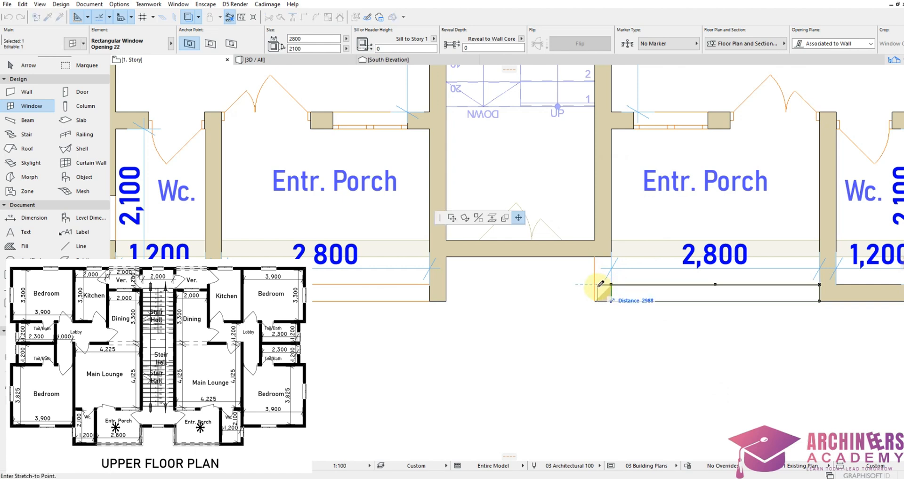
{"action": "left_click", "coordinate": [597, 284]}
{"action": "key", "text": "Escape"}
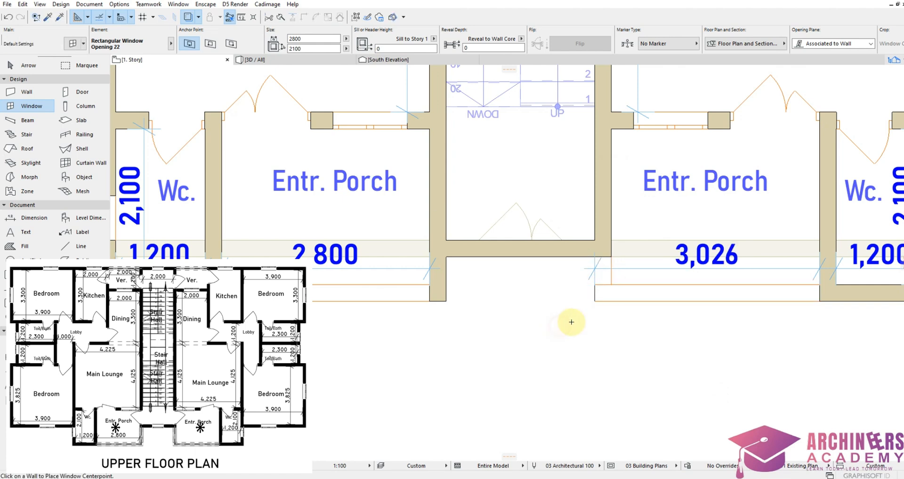
Step: Copy the right porch's side opening settings and place a 600 by 2100 mm opening in the stair hall's left side wall
{"action": "left_click", "coordinate": [612, 257], "text": "alt"}
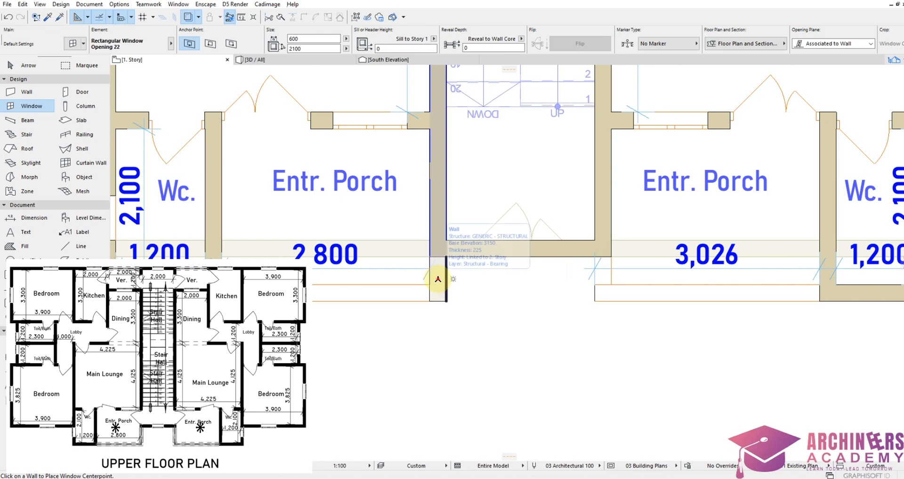
{"action": "scroll", "coordinate": [435, 272], "scroll_direction": "up", "scroll_amount": 3}
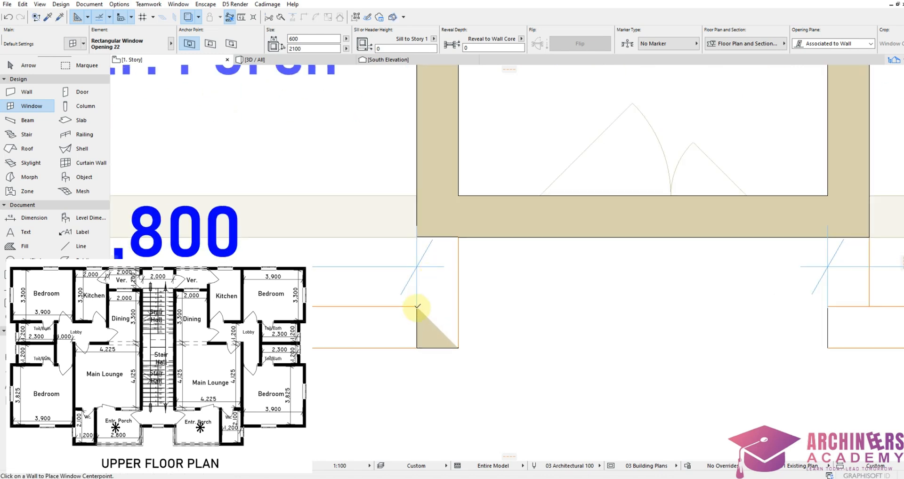
{"action": "scroll", "coordinate": [414, 306], "scroll_direction": "up", "scroll_amount": 3}
Step: Move the left porch's side opening so its inner end meets the stair hall's front wall face
{"action": "left_click", "coordinate": [521, 137], "text": "shift"}
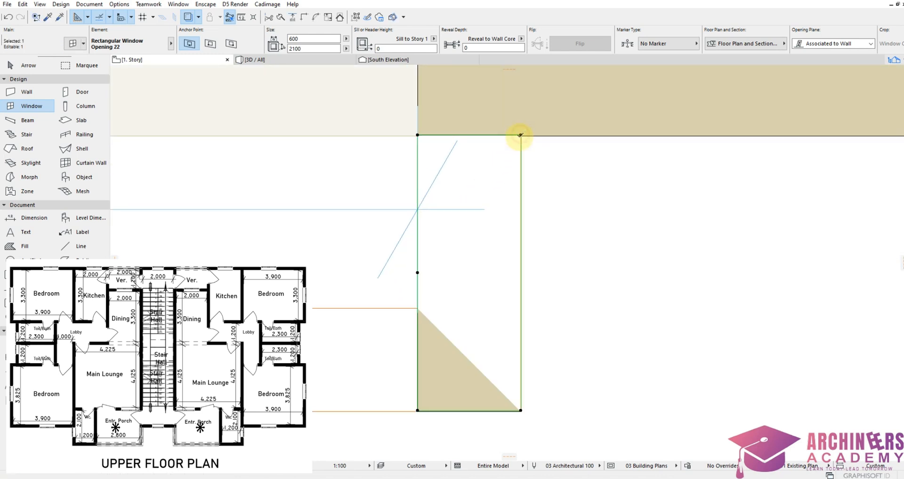
{"action": "scroll", "coordinate": [522, 137], "scroll_direction": "up", "scroll_amount": 3}
{"action": "key", "text": "ctrl+d"}
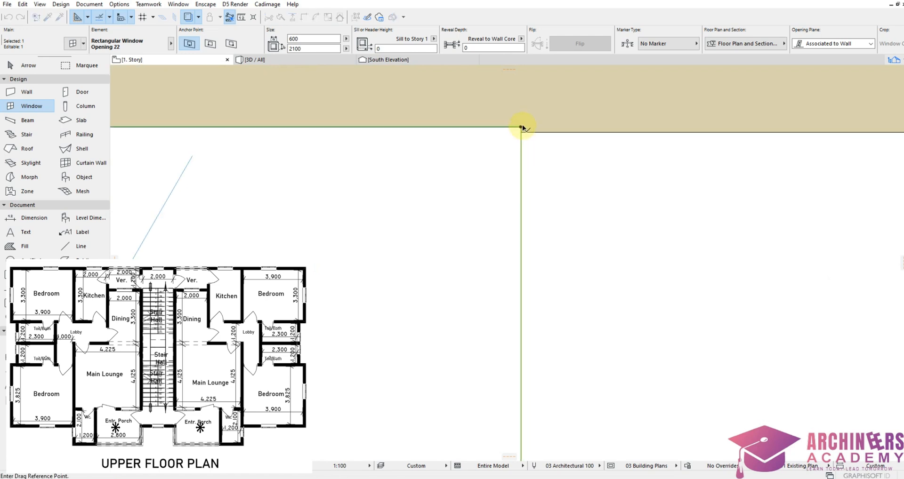
{"action": "left_click", "coordinate": [521, 127]}
{"action": "left_click", "coordinate": [521, 132]}
{"action": "key", "text": "Escape"}
{"action": "scroll", "coordinate": [603, 180], "scroll_direction": "down", "scroll_amount": 3}
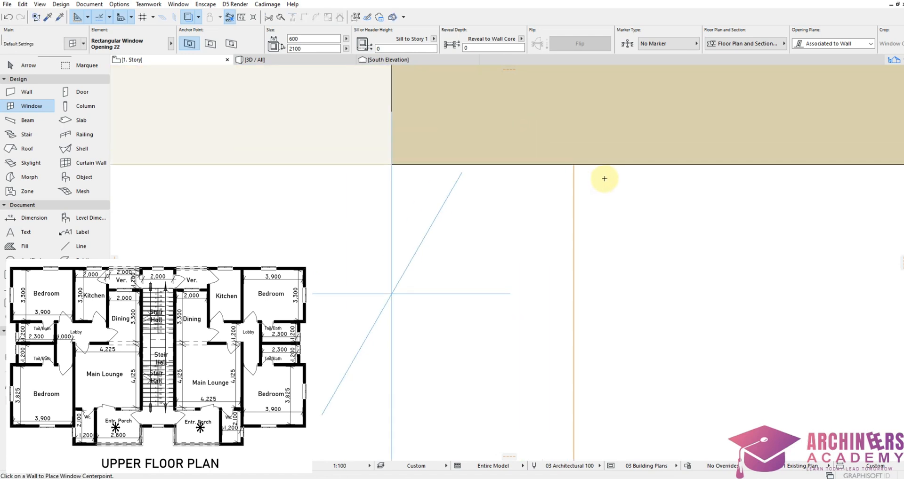
Step: Stretch the left porch's front opening across the corner to the outer face of the stair hall's side wall
{"action": "scroll", "coordinate": [605, 178], "scroll_direction": "down", "scroll_amount": 5}
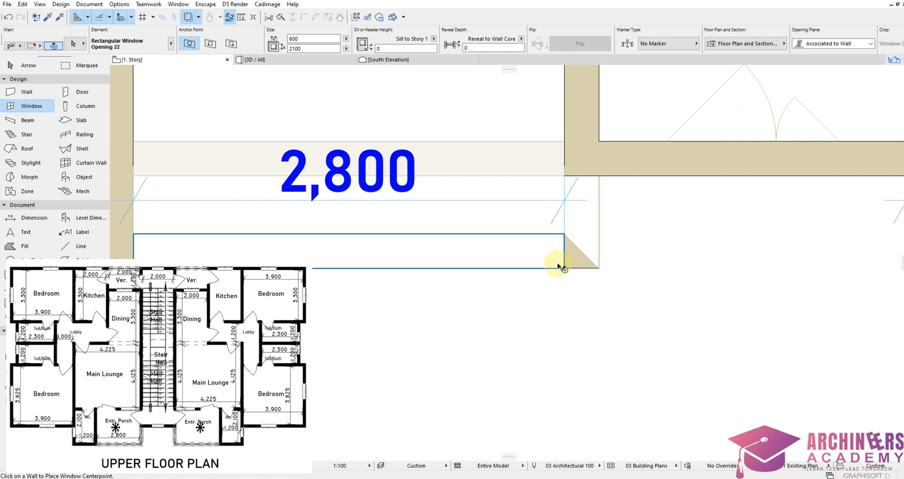
{"action": "left_click", "coordinate": [564, 269]}
{"action": "left_click", "coordinate": [563, 268]}
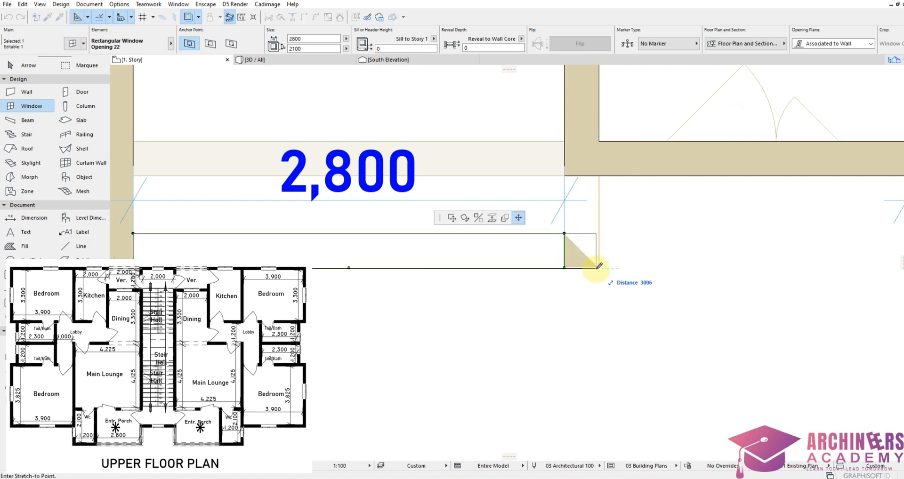
{"action": "left_click", "coordinate": [600, 265]}
{"action": "key", "text": "Escape"}
Step: Add a point at the porch's inner wall face to the left porch's width dimension and delete the outer point beyond it
{"action": "scroll", "coordinate": [658, 273], "scroll_direction": "down", "scroll_amount": 4}
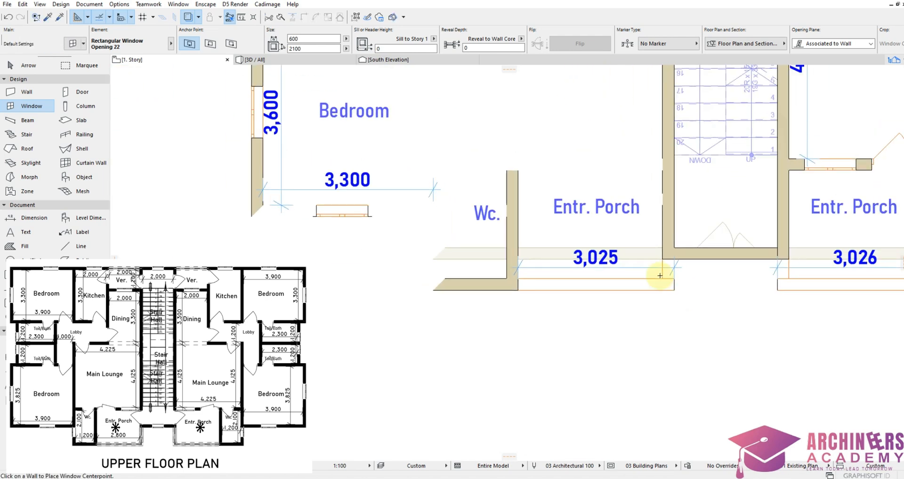
{"action": "scroll", "coordinate": [673, 271], "scroll_direction": "up", "scroll_amount": 4}
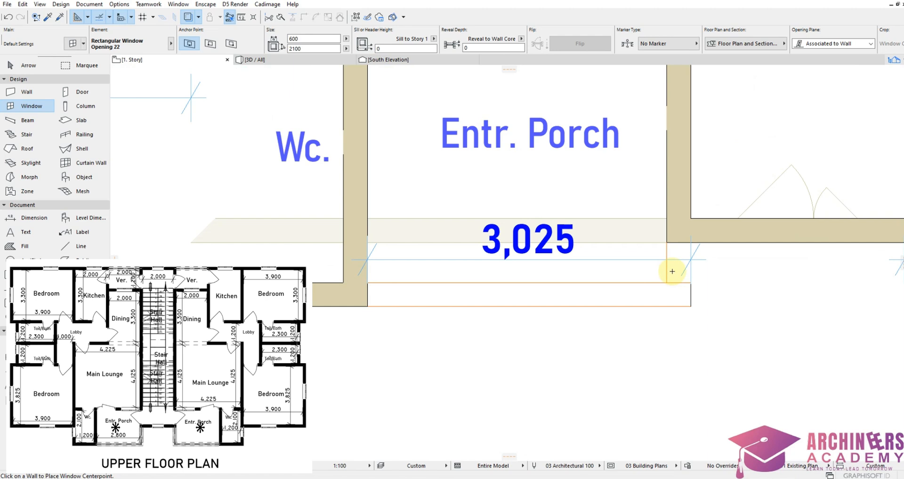
{"action": "left_click", "coordinate": [649, 260], "text": "alt"}
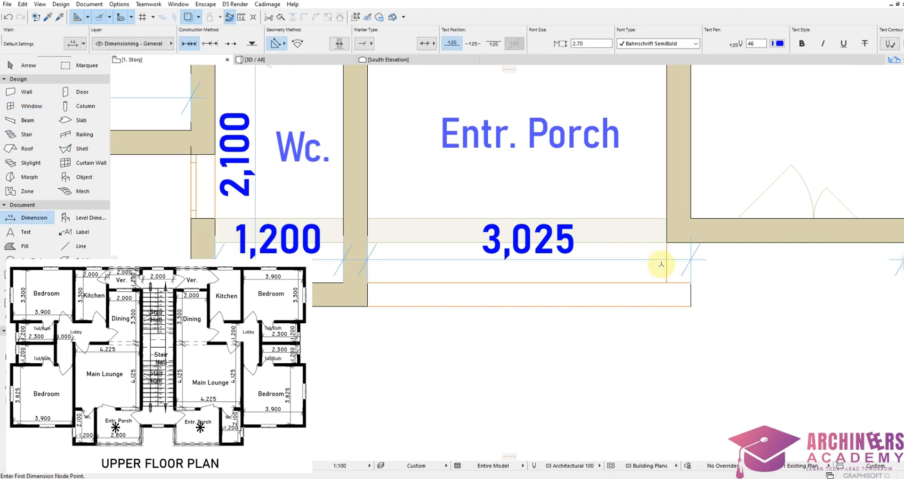
{"action": "left_click", "coordinate": [656, 260], "text": "shift"}
{"action": "left_click", "coordinate": [657, 259]}
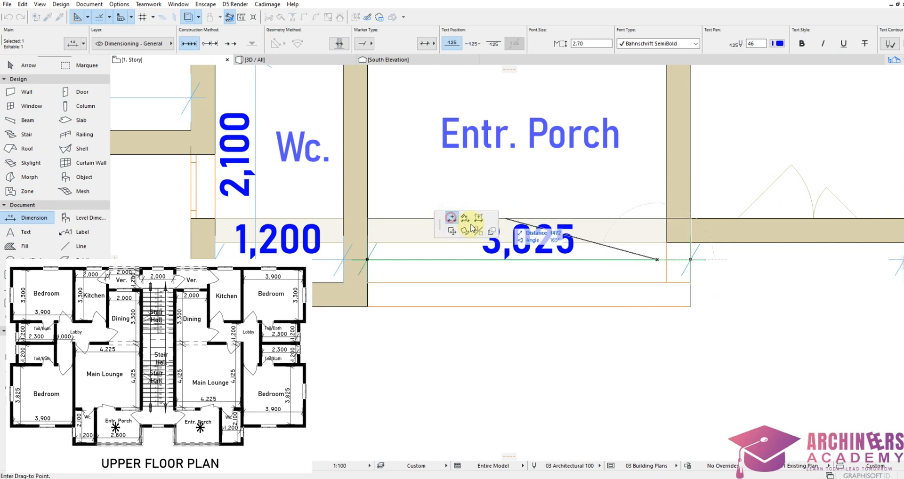
{"action": "left_click", "coordinate": [473, 230]}
{"action": "left_click", "coordinate": [667, 283]}
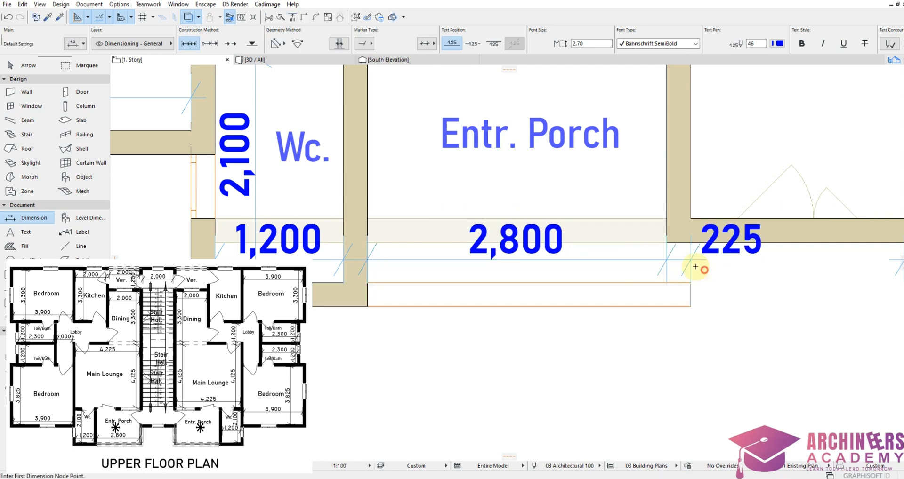
{"action": "left_click", "coordinate": [677, 286], "text": "shift"}
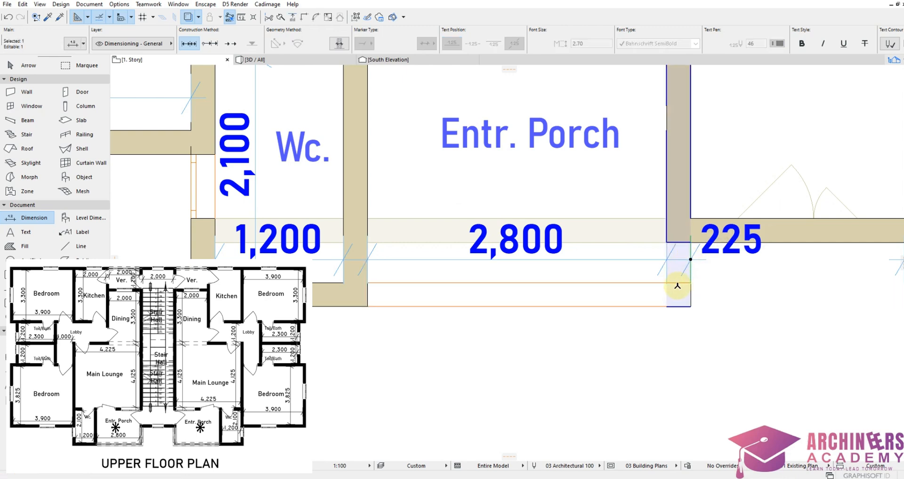
{"action": "key", "text": "Escape"}
Step: Add a point at the inner wall face to the right porch's width dimension and delete its outermost point at the stair hall side
{"action": "scroll", "coordinate": [448, 266], "scroll_direction": "down", "scroll_amount": 5}
{"action": "scroll", "coordinate": [505, 267], "scroll_direction": "up", "scroll_amount": 3}
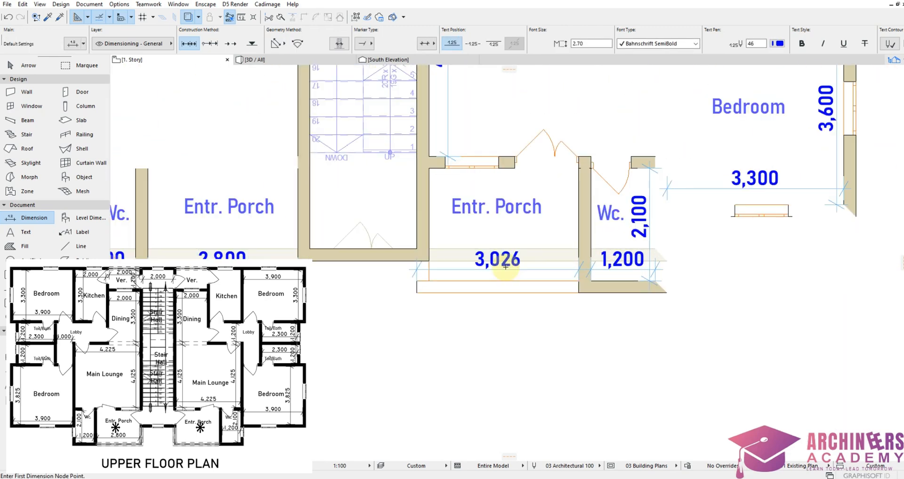
{"action": "scroll", "coordinate": [505, 267], "scroll_direction": "up", "scroll_amount": 3}
{"action": "left_click", "coordinate": [438, 273]}
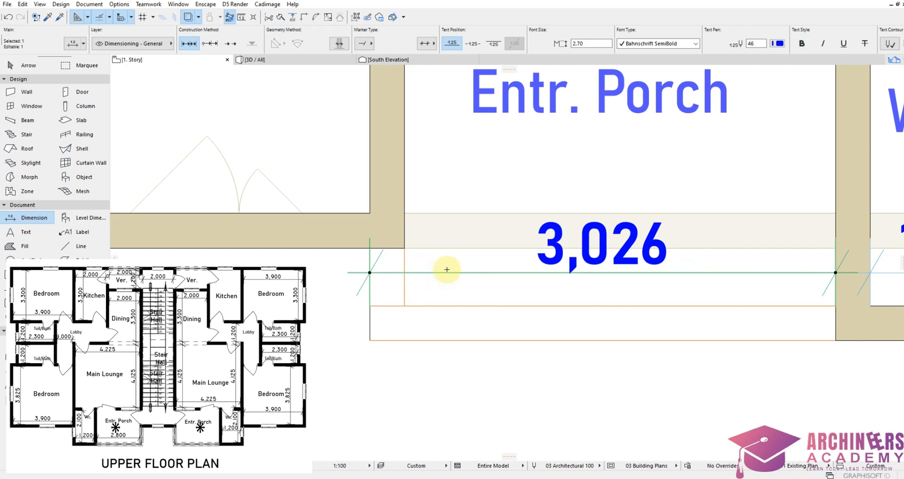
{"action": "left_click", "coordinate": [449, 272]}
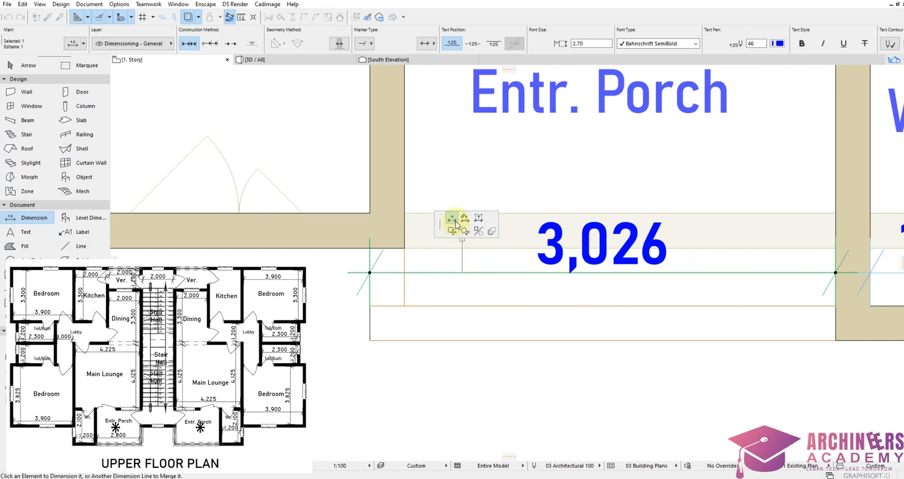
{"action": "left_click", "coordinate": [451, 218]}
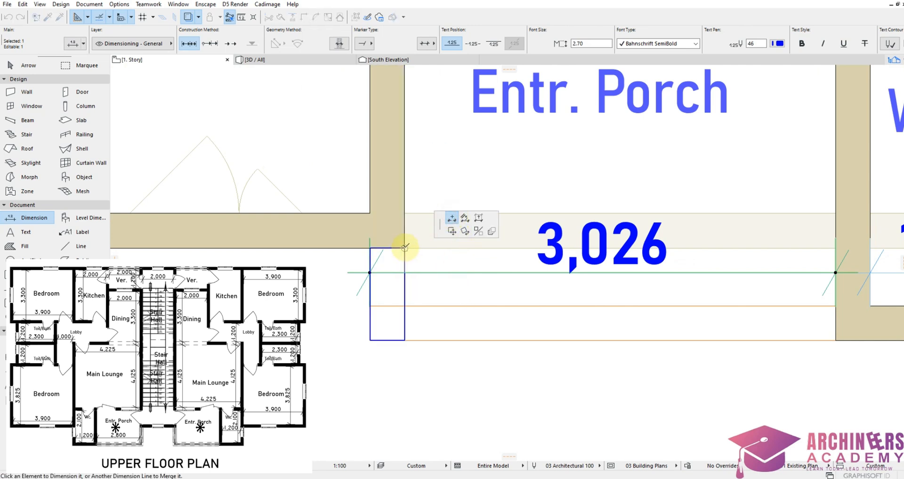
{"action": "left_click", "coordinate": [404, 254]}
{"action": "left_click", "coordinate": [449, 291]}
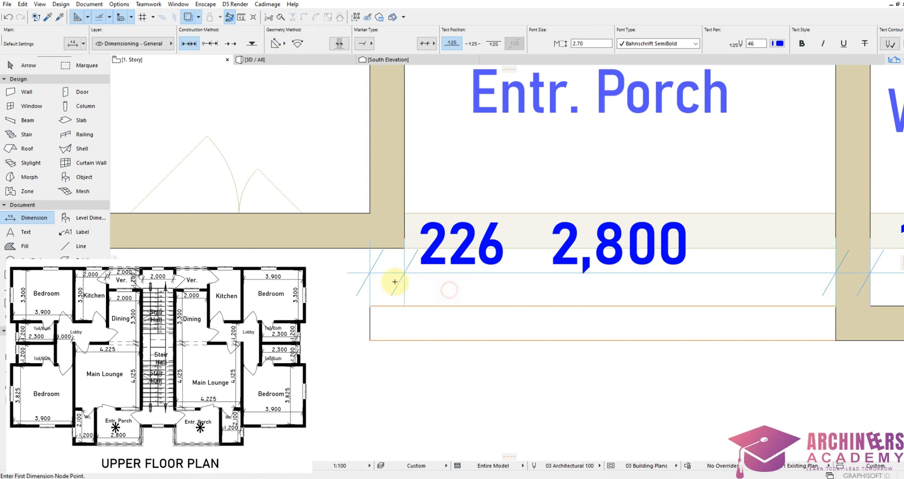
{"action": "left_click", "coordinate": [368, 272]}
{"action": "key", "text": "Delete"}
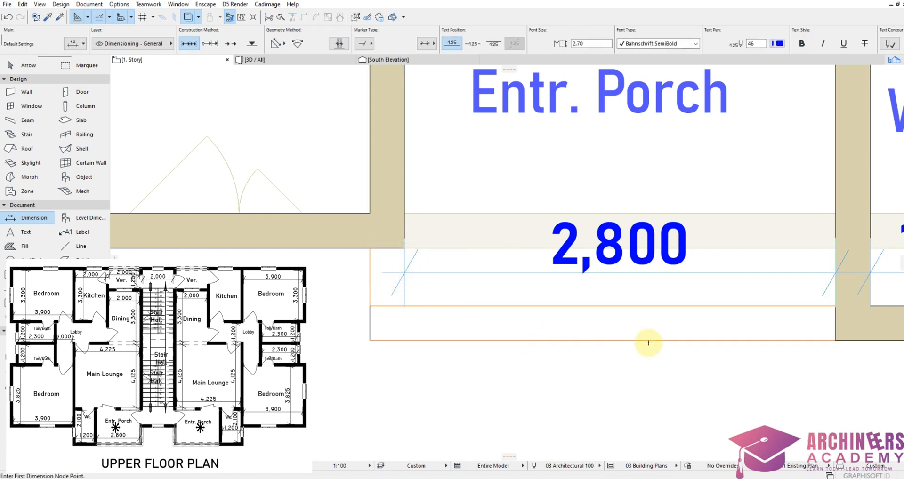
Step: Examine the porches, stair hall and both units against the upper floor plan reference
{"action": "scroll", "coordinate": [660, 336], "scroll_direction": "down", "scroll_amount": 7}
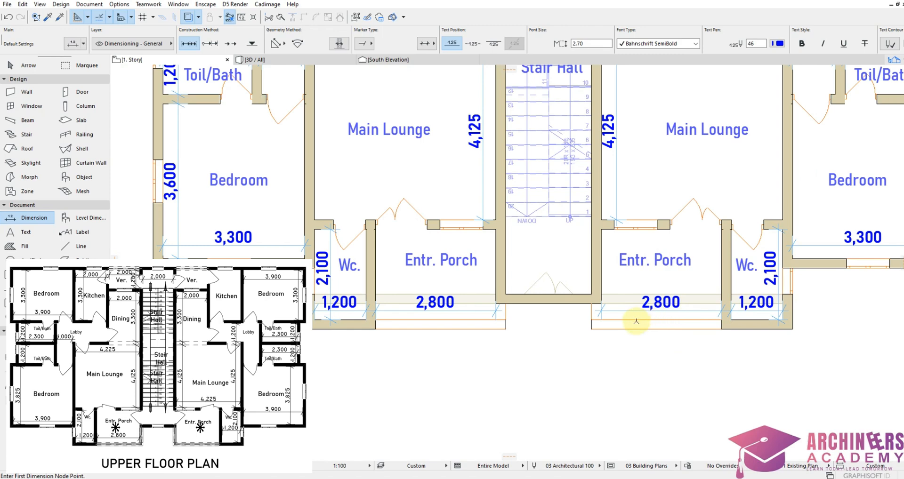
{"action": "scroll", "coordinate": [621, 292], "scroll_direction": "down", "scroll_amount": 3}
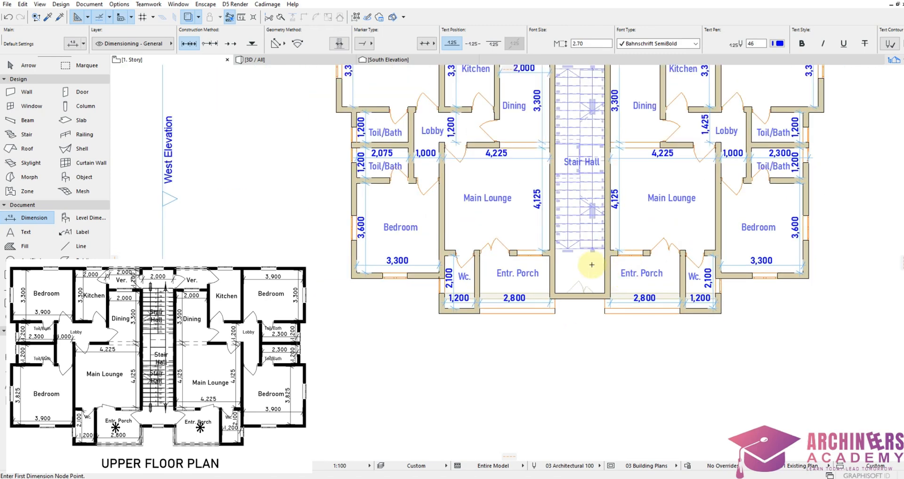
{"action": "scroll", "coordinate": [584, 297], "scroll_direction": "up", "scroll_amount": 2}
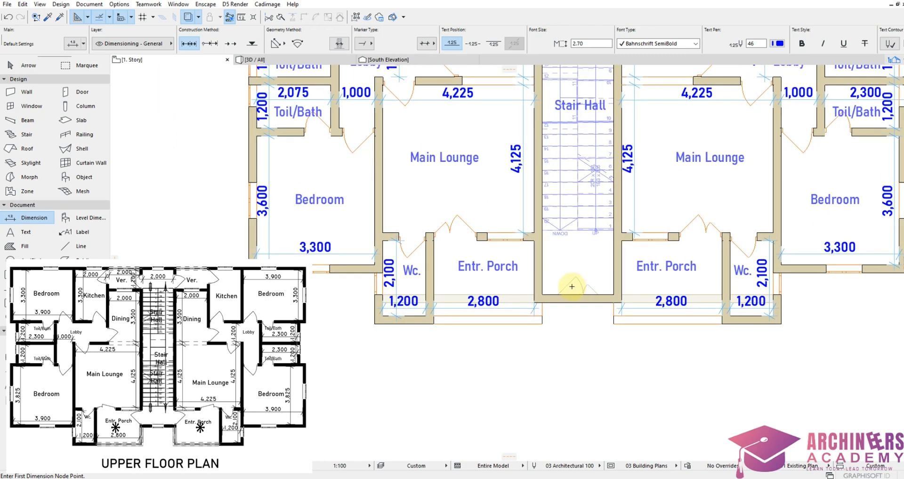
{"action": "scroll", "coordinate": [591, 300], "scroll_direction": "down", "scroll_amount": 3}
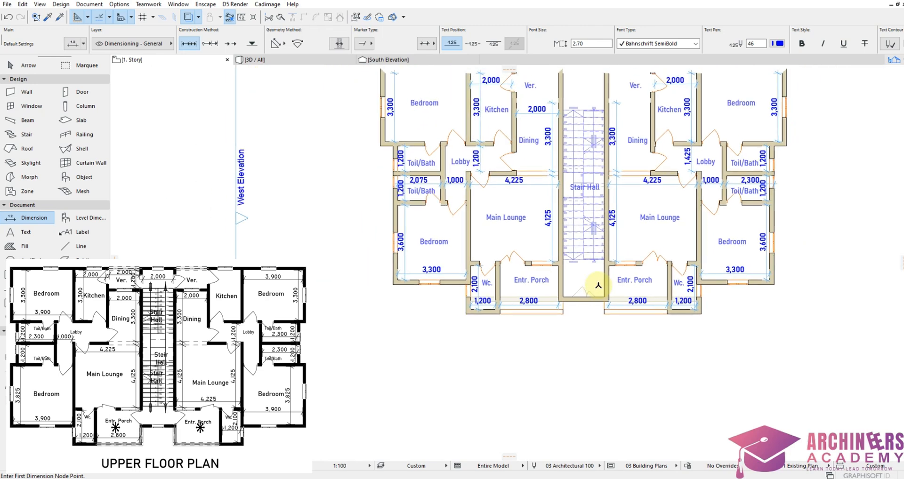
{"action": "scroll", "coordinate": [578, 193], "scroll_direction": "up", "scroll_amount": 4}
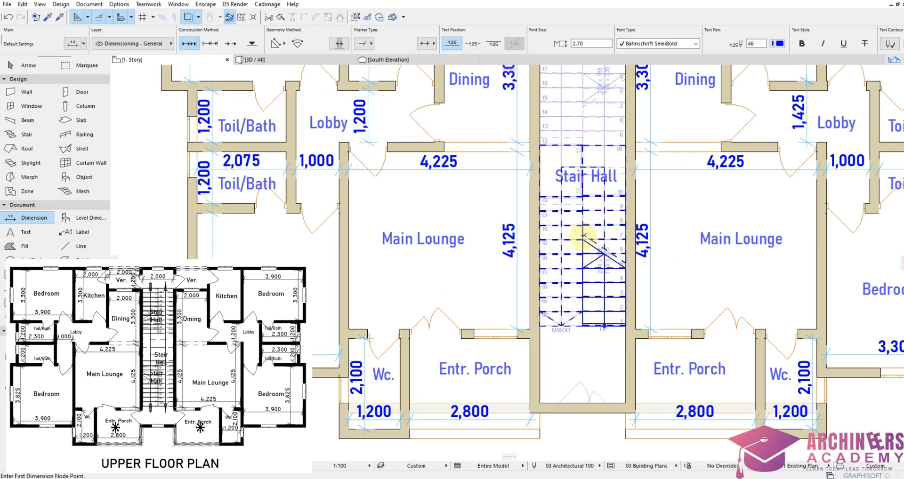
{"action": "scroll", "coordinate": [576, 292], "scroll_direction": "down", "scroll_amount": 3}
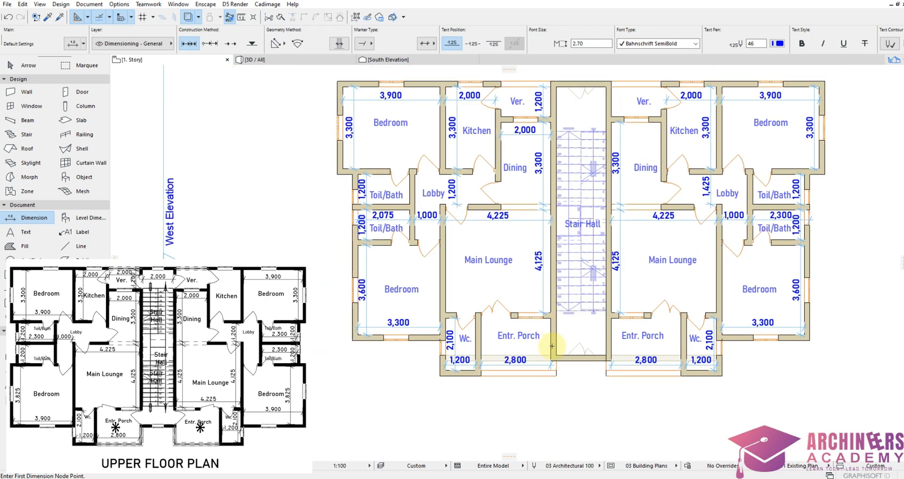
{"action": "scroll", "coordinate": [551, 352], "scroll_direction": "up", "scroll_amount": 2}
{"action": "scroll", "coordinate": [549, 347], "scroll_direction": "down", "scroll_amount": 2}
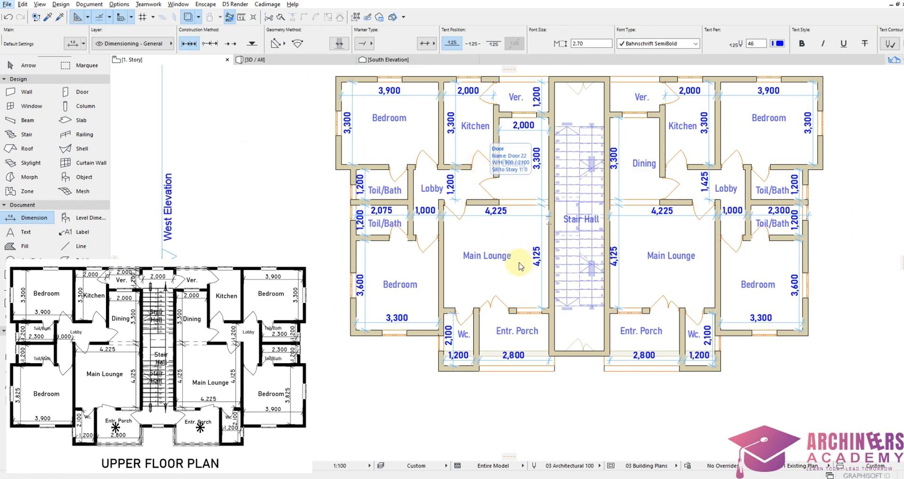
{"action": "left_click", "coordinate": [564, 391]}
{"action": "key", "text": "Escape"}
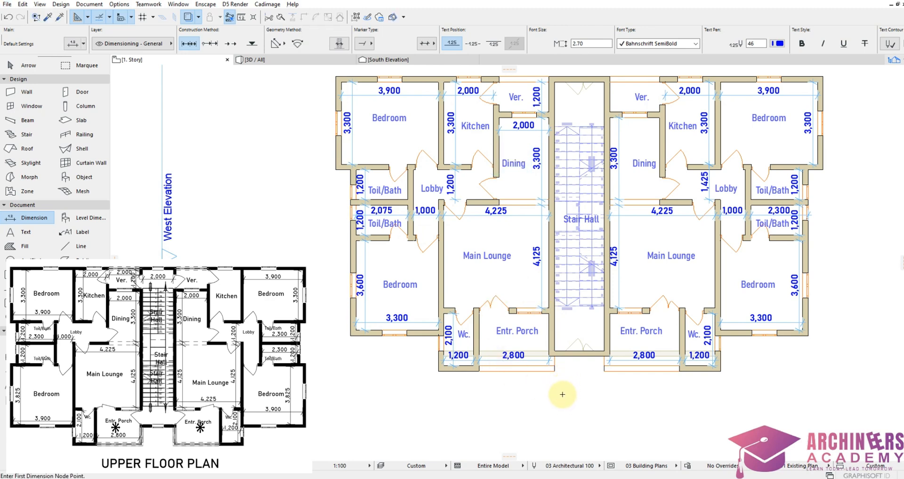
Step: Copy the left lounge entrance door's settings and place a 1200 by 2100 mm double door from the stair hall into each porch
{"action": "scroll", "coordinate": [561, 393], "scroll_direction": "up", "scroll_amount": 3}
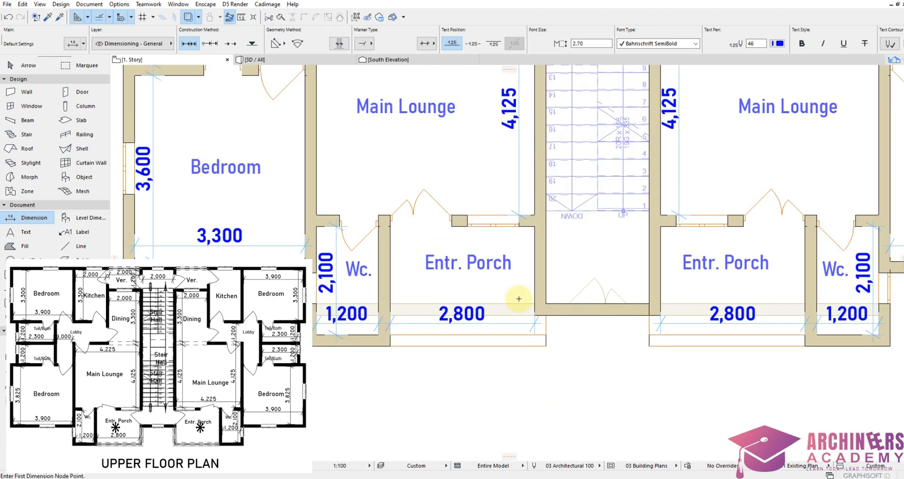
{"action": "left_click", "coordinate": [425, 189], "text": "alt"}
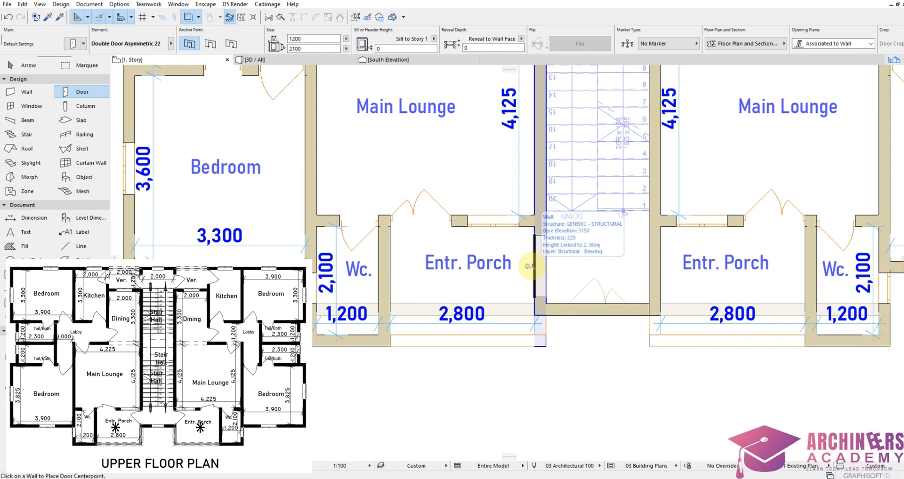
{"action": "left_click", "coordinate": [528, 265]}
{"action": "left_click", "coordinate": [523, 237]}
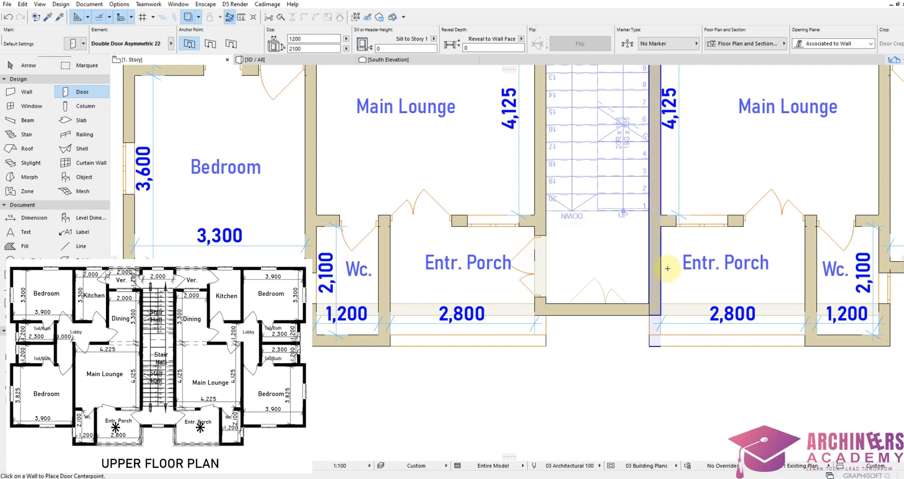
{"action": "left_click", "coordinate": [666, 271]}
{"action": "left_click", "coordinate": [668, 235]}
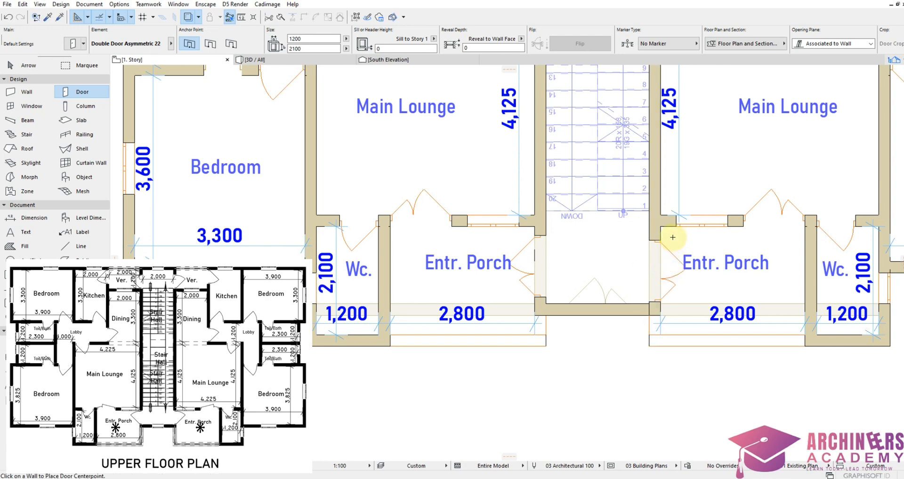
Step: Move the right porch's stair hall door so its front jamb lines up with the left porch's door
{"action": "scroll", "coordinate": [655, 309], "scroll_direction": "up", "scroll_amount": 3}
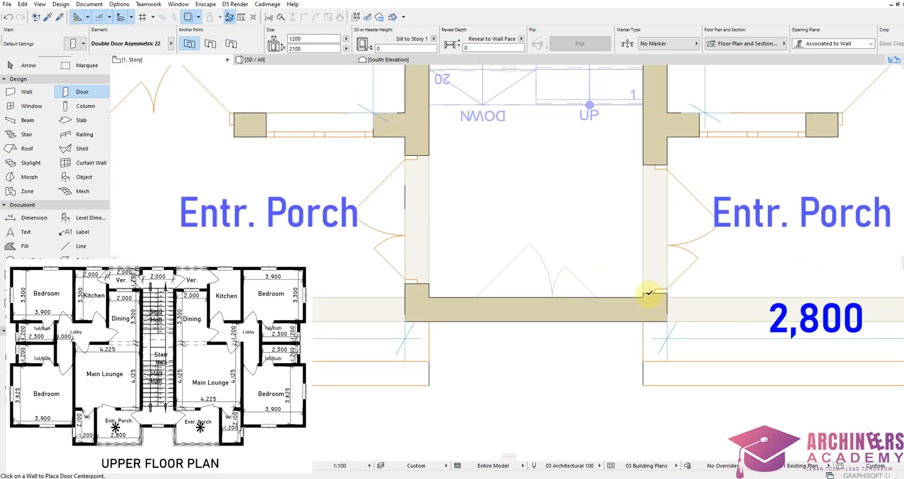
{"action": "left_click", "coordinate": [643, 294], "text": "shift"}
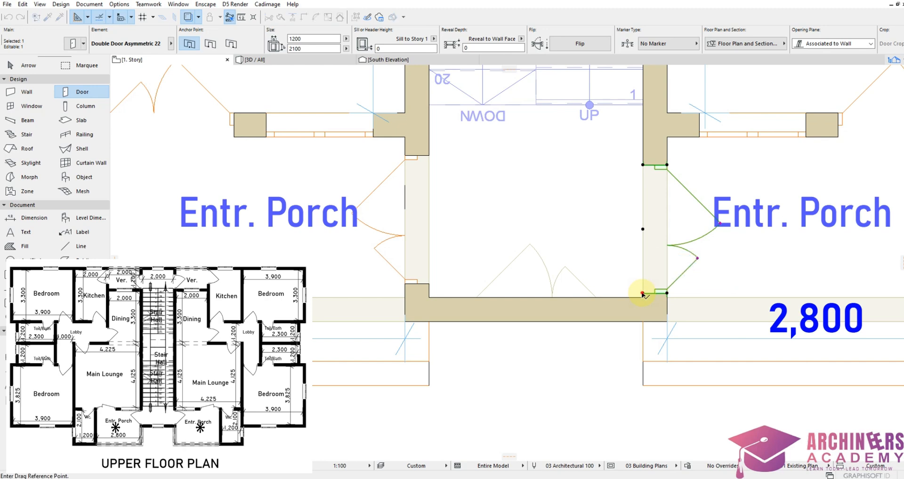
{"action": "left_click", "coordinate": [643, 293]}
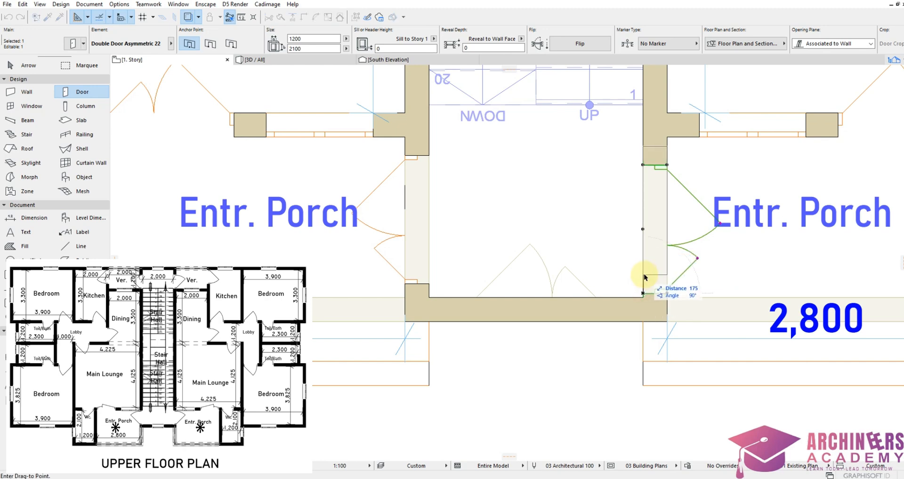
{"action": "left_click", "coordinate": [429, 284]}
{"action": "key", "text": "Escape"}
{"action": "scroll", "coordinate": [564, 249], "scroll_direction": "down", "scroll_amount": 1}
{"action": "scroll", "coordinate": [564, 250], "scroll_direction": "down", "scroll_amount": 3}
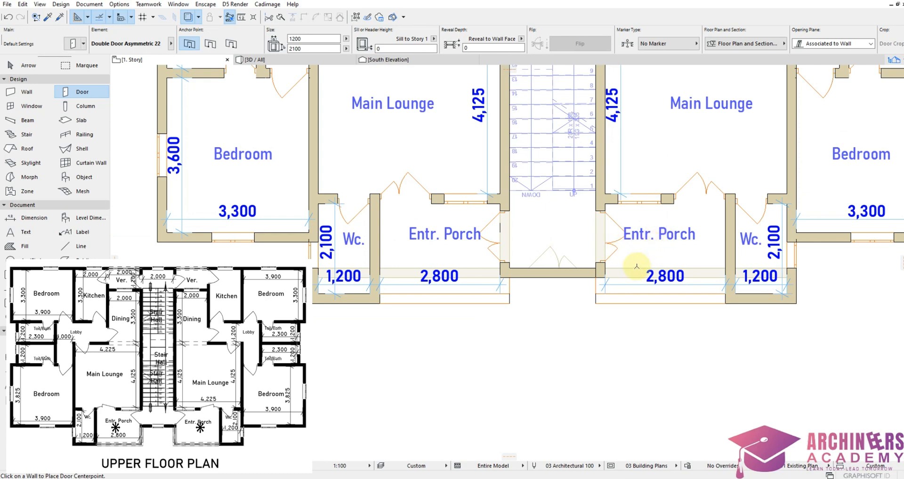
Step: Copy the right lounge's porch window settings and place a 1000 by 1200 mm window centred in the stair hall's front wall
{"action": "scroll", "coordinate": [637, 266], "scroll_direction": "down", "scroll_amount": 5}
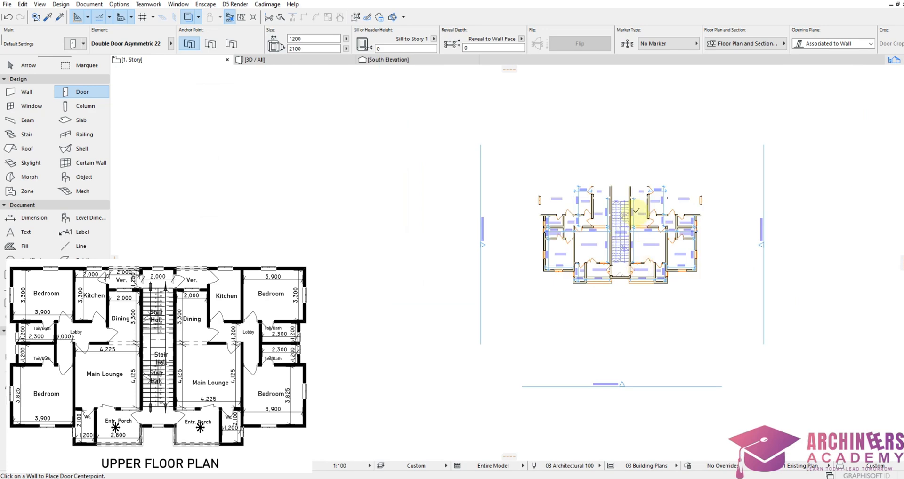
{"action": "scroll", "coordinate": [631, 273], "scroll_direction": "up", "scroll_amount": 5}
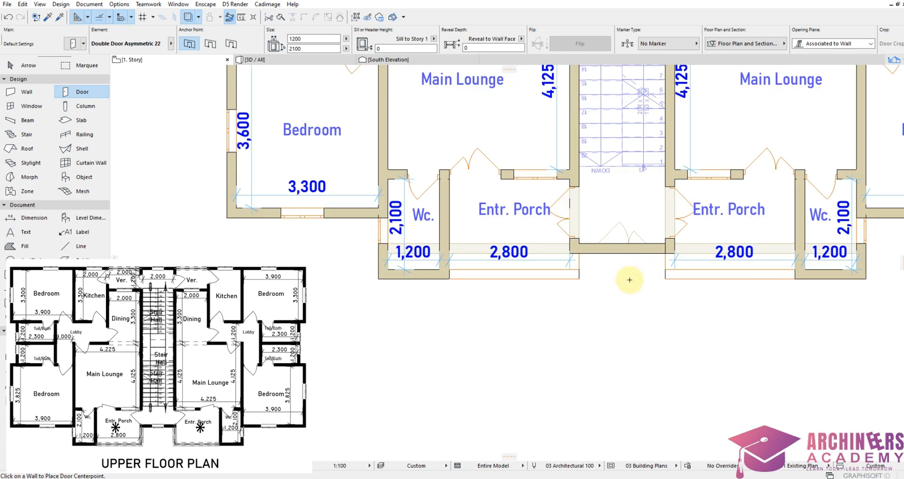
{"action": "scroll", "coordinate": [636, 275], "scroll_direction": "down", "scroll_amount": 3}
{"action": "scroll", "coordinate": [675, 263], "scroll_direction": "up", "scroll_amount": 5}
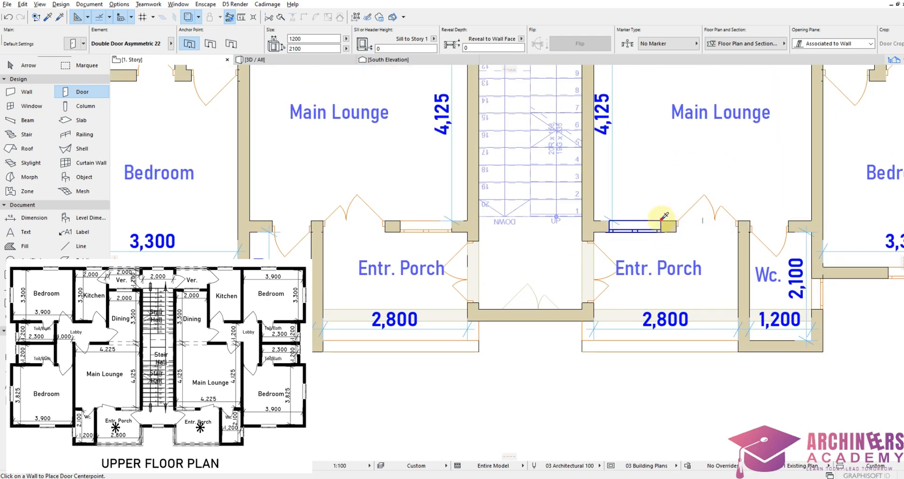
{"action": "left_click", "coordinate": [659, 220], "text": "alt"}
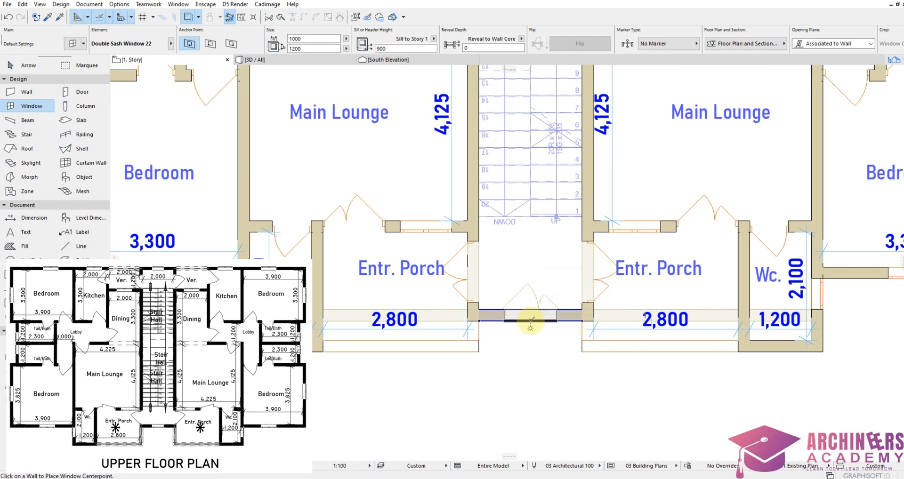
{"action": "left_click", "coordinate": [530, 325]}
{"action": "left_click", "coordinate": [521, 355]}
Step: Place the same 1000 by 1200 mm window centred in the stair hall's rear wall
{"action": "scroll", "coordinate": [531, 331], "scroll_direction": "down", "scroll_amount": 5}
{"action": "middle_click_drag", "start_coordinate": [534, 147], "coordinate": [525, 292]}
{"action": "scroll", "coordinate": [525, 289], "scroll_direction": "up", "scroll_amount": 1}
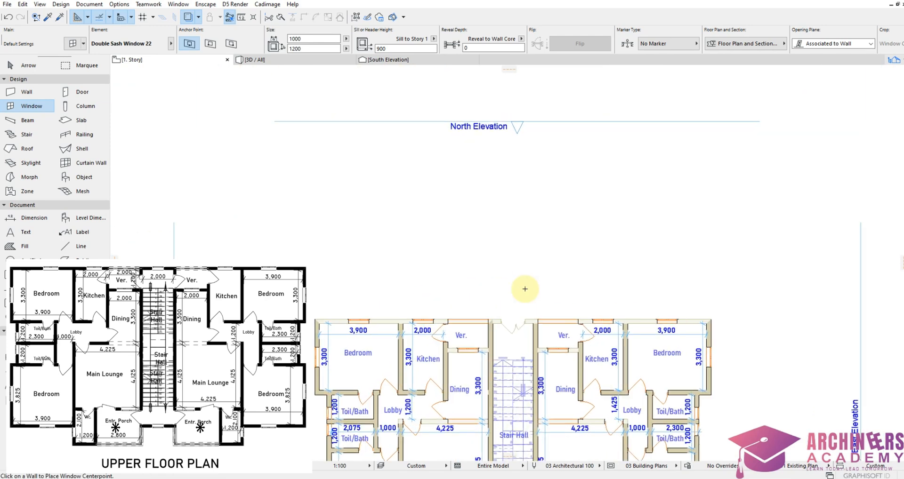
{"action": "scroll", "coordinate": [498, 339], "scroll_direction": "up", "scroll_amount": 2}
{"action": "left_click", "coordinate": [520, 316]}
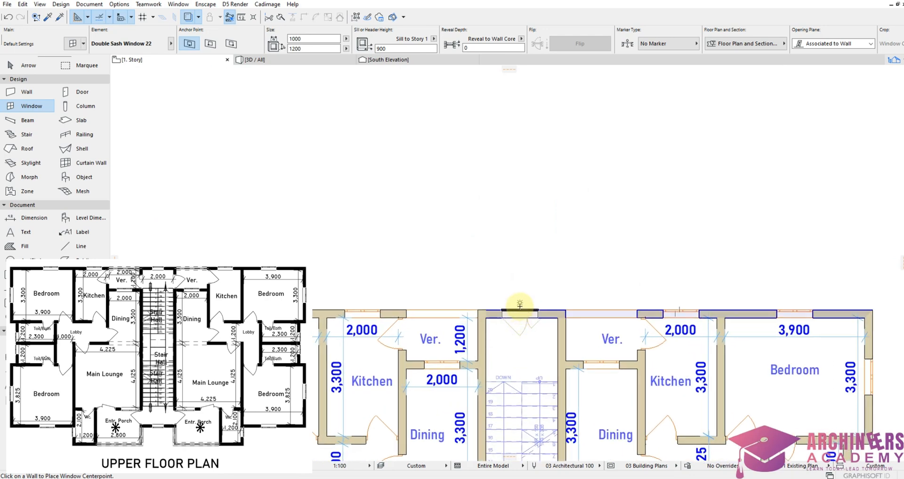
Step: Examine the whole upper floor layout, especially the stair hall and left unit, against the upper floor plan reference
{"action": "scroll", "coordinate": [559, 262], "scroll_direction": "down", "scroll_amount": 3}
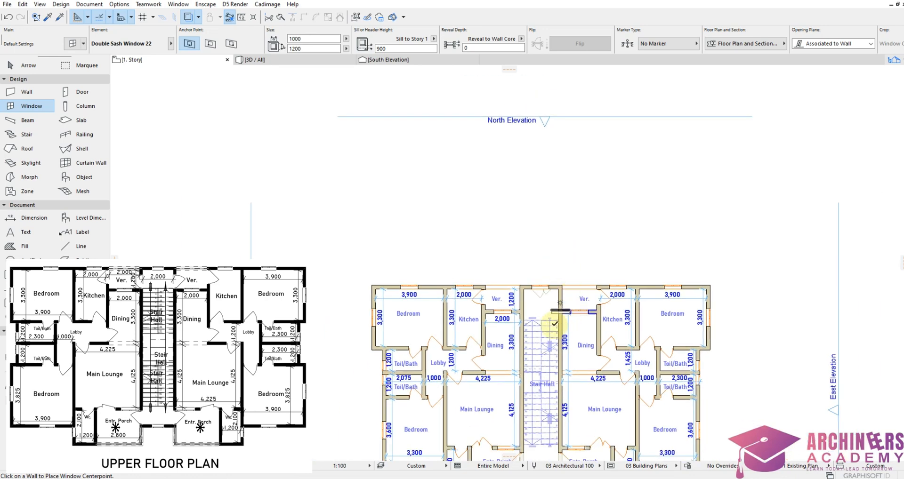
{"action": "scroll", "coordinate": [563, 348], "scroll_direction": "down", "scroll_amount": 1}
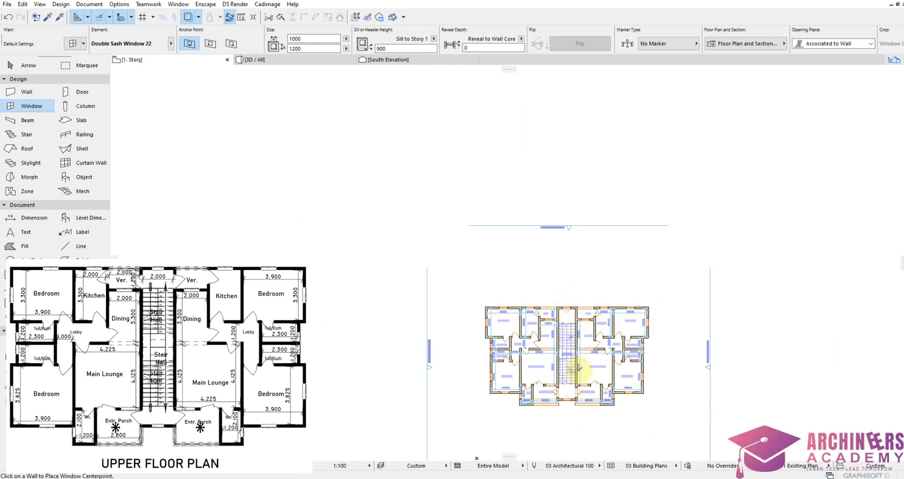
{"action": "scroll", "coordinate": [578, 407], "scroll_direction": "up", "scroll_amount": 2}
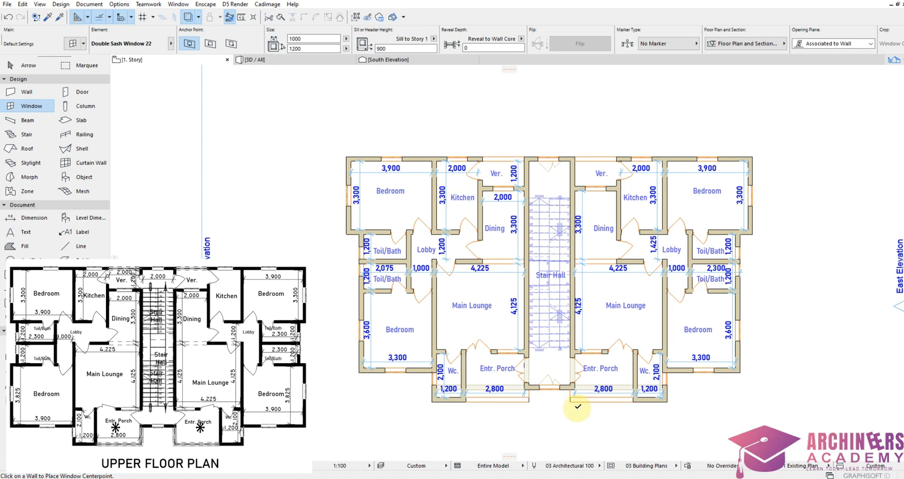
{"action": "left_click", "coordinate": [530, 385]}
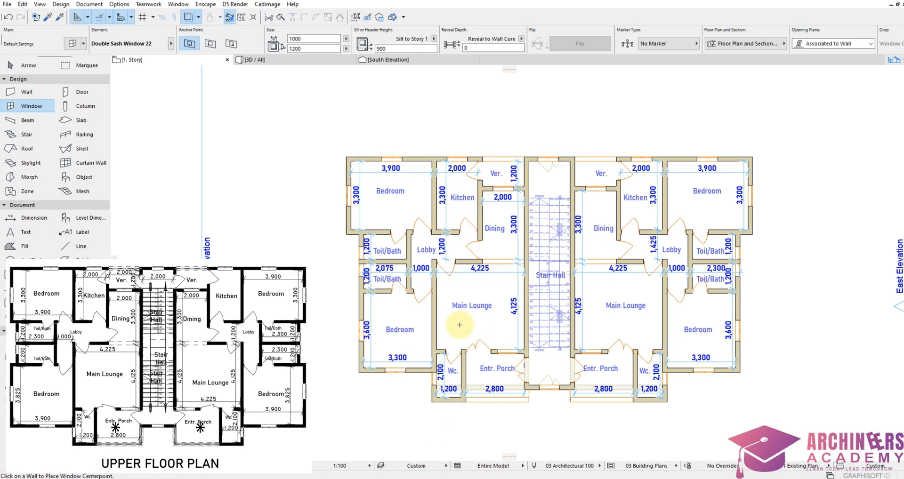
{"action": "scroll", "coordinate": [617, 299], "scroll_direction": "down", "scroll_amount": 1}
{"action": "scroll", "coordinate": [485, 359], "scroll_direction": "down", "scroll_amount": 1}
{"action": "scroll", "coordinate": [490, 376], "scroll_direction": "up", "scroll_amount": 2}
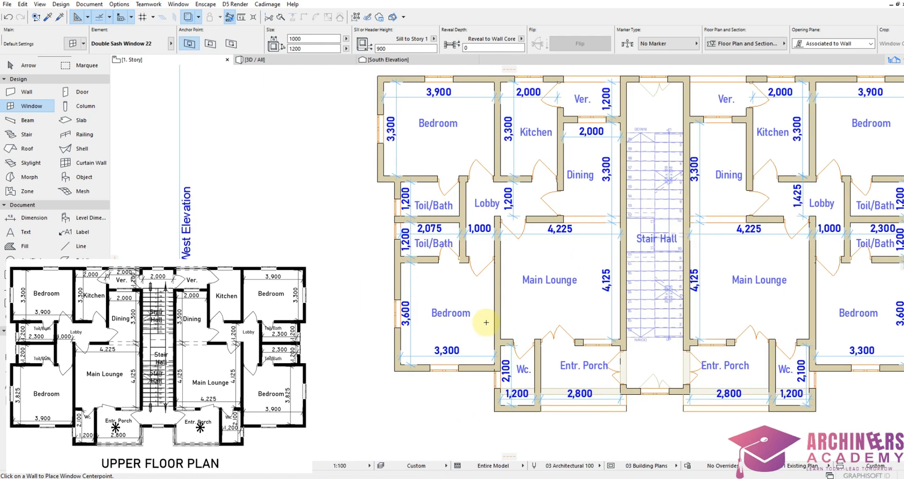
{"action": "scroll", "coordinate": [525, 272], "scroll_direction": "down", "scroll_amount": 1}
{"action": "scroll", "coordinate": [525, 272], "scroll_direction": "up", "scroll_amount": 2}
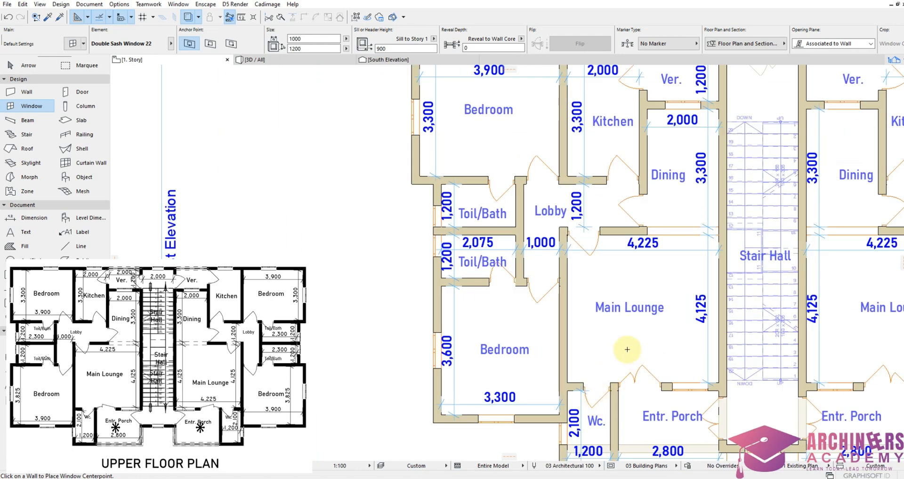
{"action": "scroll", "coordinate": [628, 349], "scroll_direction": "down", "scroll_amount": 1}
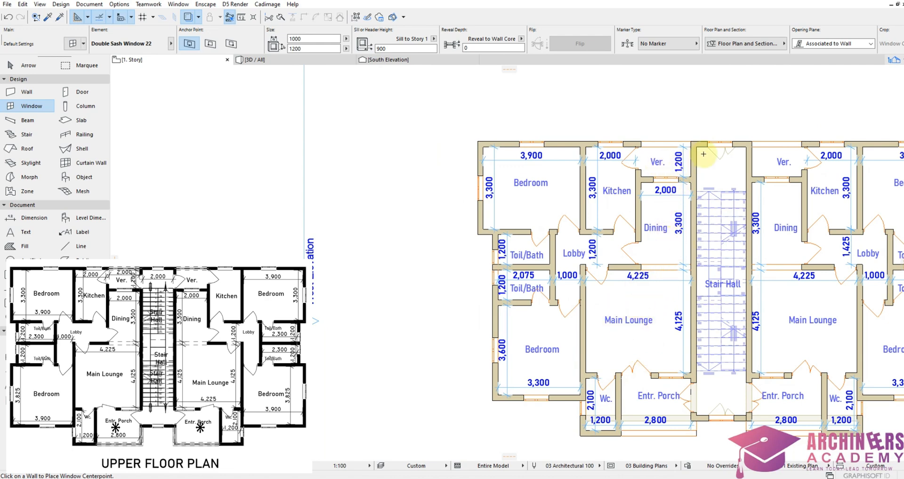
Step: Copy the left kitchen's veranda door settings and place a 900 by 2100 mm door from the stair hall into each veranda
{"action": "scroll", "coordinate": [657, 162], "scroll_direction": "up", "scroll_amount": 3}
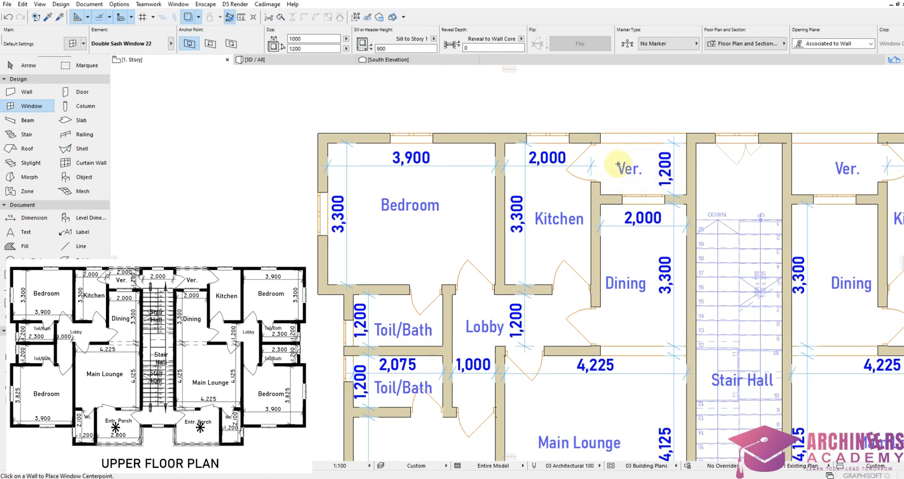
{"action": "left_click", "coordinate": [567, 171], "text": "alt"}
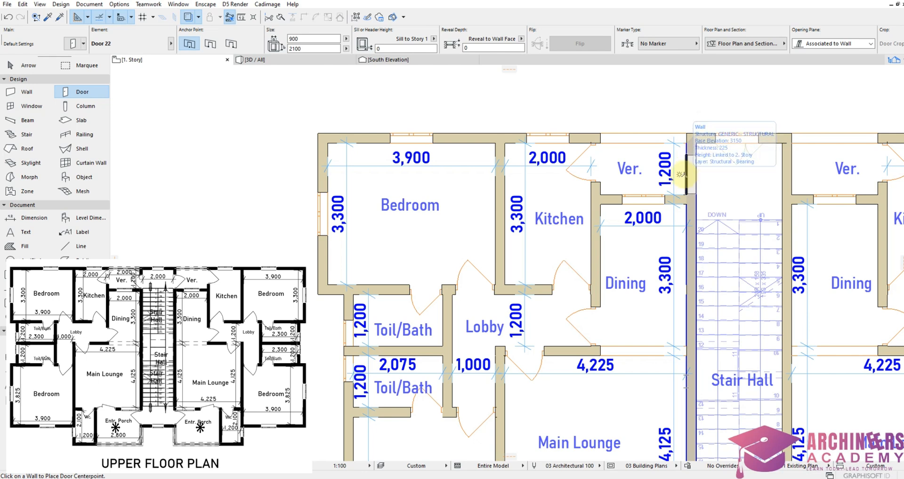
{"action": "left_click", "coordinate": [681, 174]}
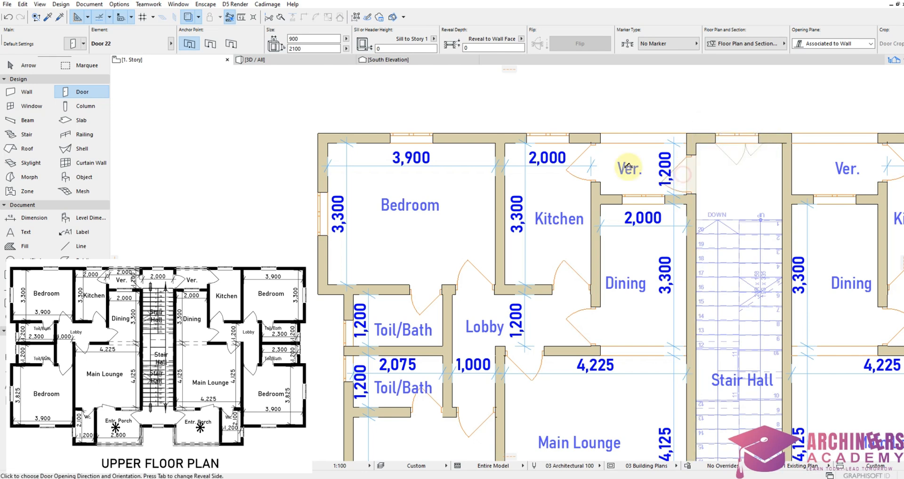
{"action": "left_click", "coordinate": [678, 173]}
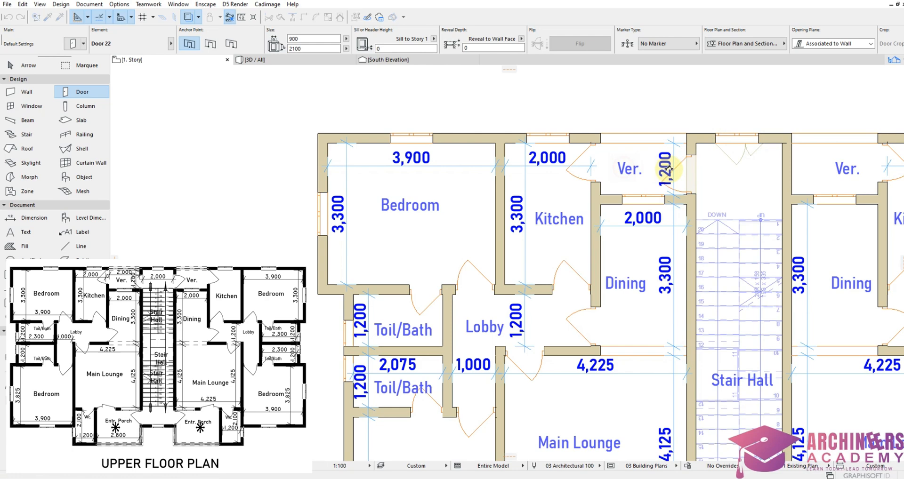
{"action": "left_click", "coordinate": [795, 175]}
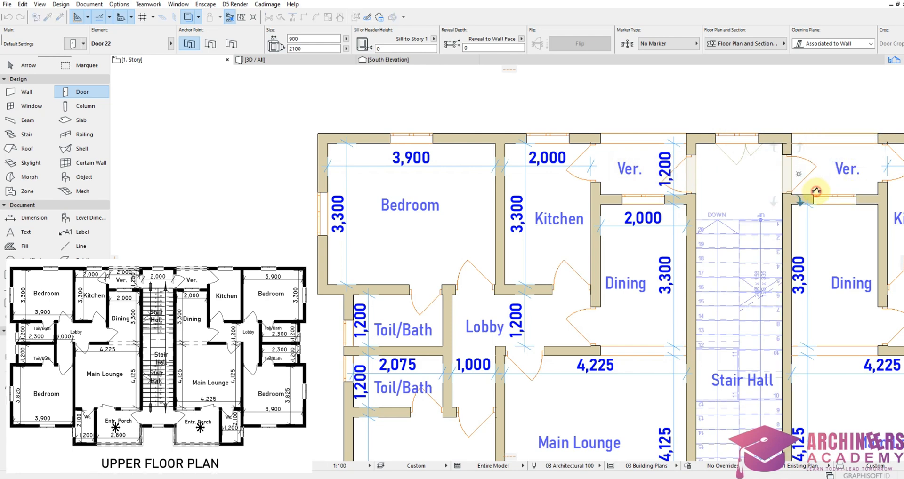
Step: Mirror the left veranda's stair hall door along its wall and move its front jamb flush with the dining wall's veranda face
{"action": "scroll", "coordinate": [659, 228], "scroll_direction": "down", "scroll_amount": 2}
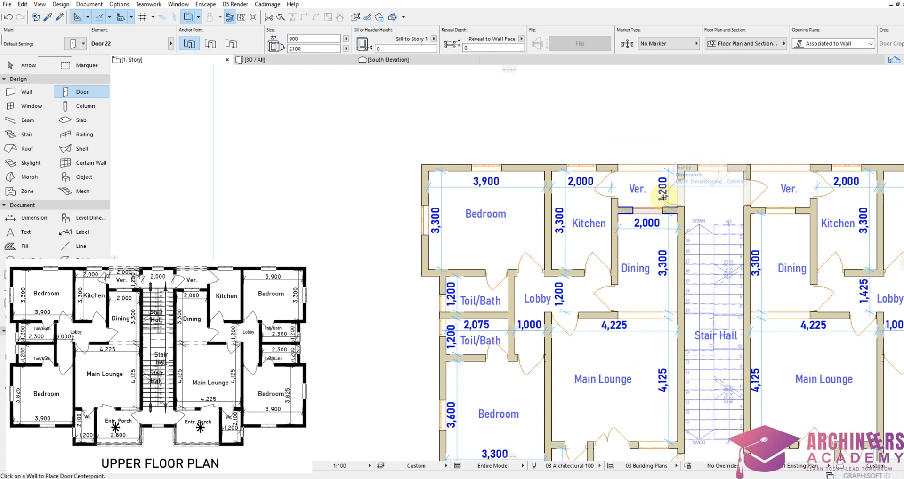
{"action": "scroll", "coordinate": [669, 197], "scroll_direction": "up", "scroll_amount": 4}
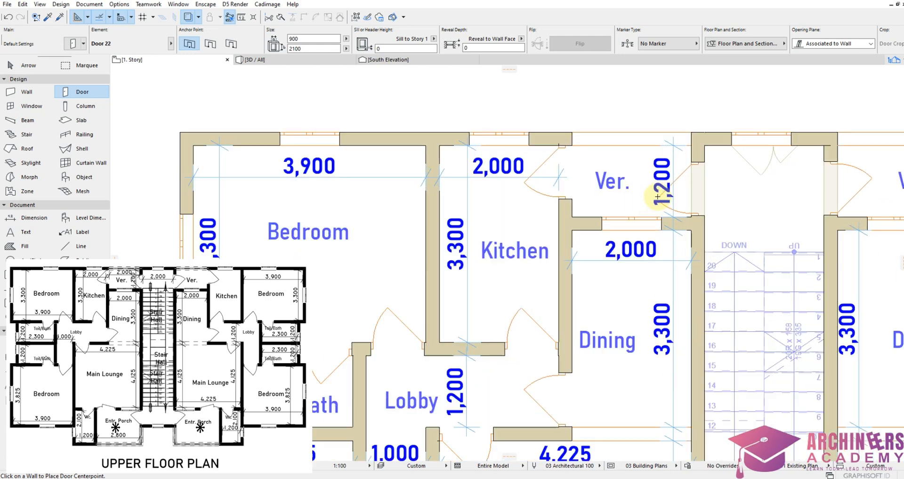
{"action": "left_click", "coordinate": [655, 200], "text": "shift"}
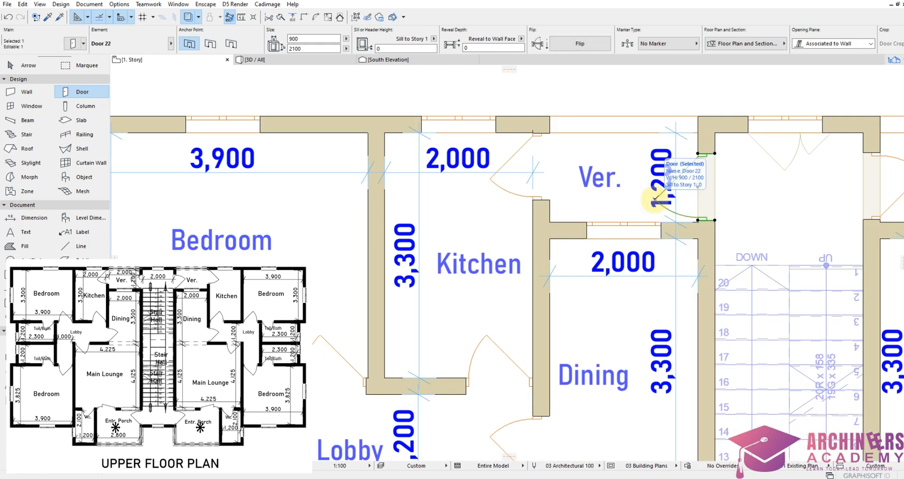
{"action": "key", "text": "ctrl+m"}
{"action": "left_click", "coordinate": [645, 190]}
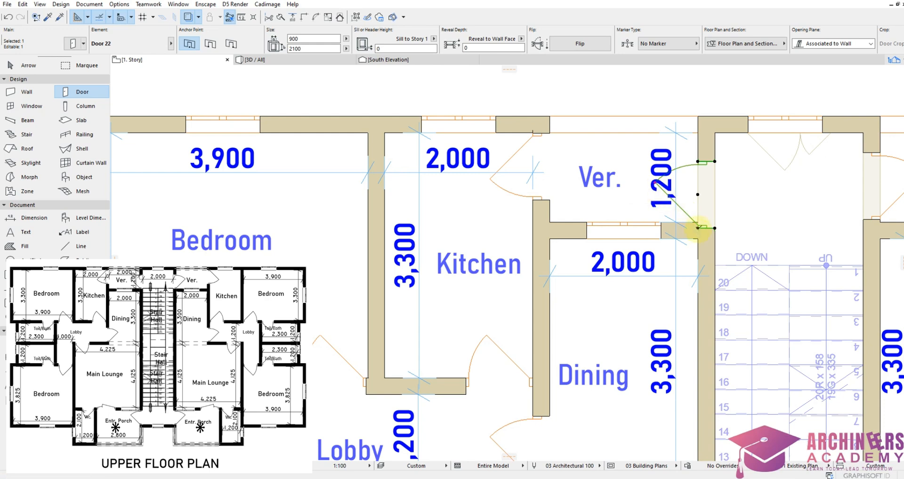
{"action": "scroll", "coordinate": [693, 232], "scroll_direction": "up", "scroll_amount": 2}
{"action": "key", "text": "ctrl+d"}
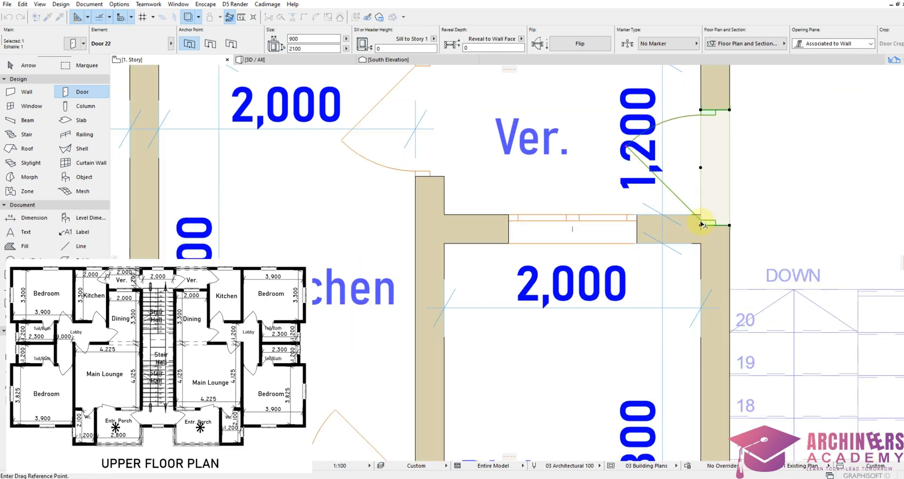
{"action": "key", "text": "Escape"}
{"action": "key", "text": "Escape"}
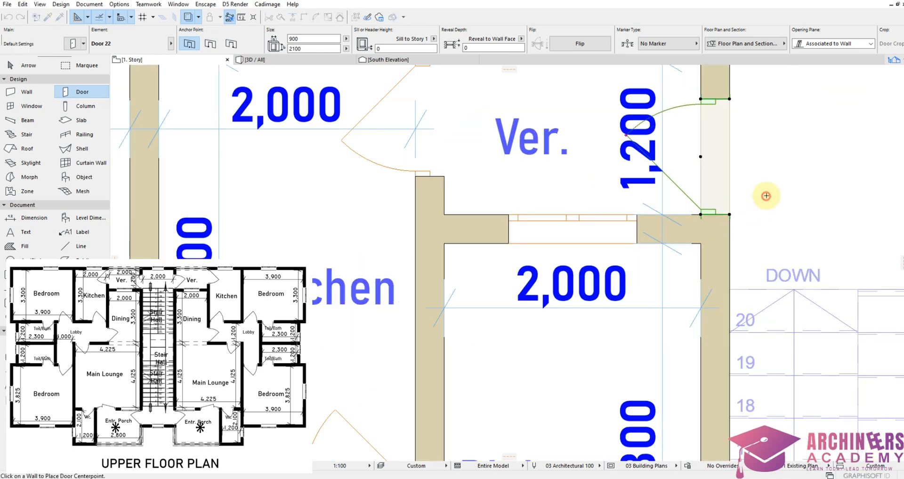
Step: Examine the left unit's bedrooms, bathrooms, lobby and kitchen against the upper floor plan reference
{"action": "scroll", "coordinate": [740, 196], "scroll_direction": "down", "scroll_amount": 2}
{"action": "scroll", "coordinate": [740, 196], "scroll_direction": "down", "scroll_amount": 1}
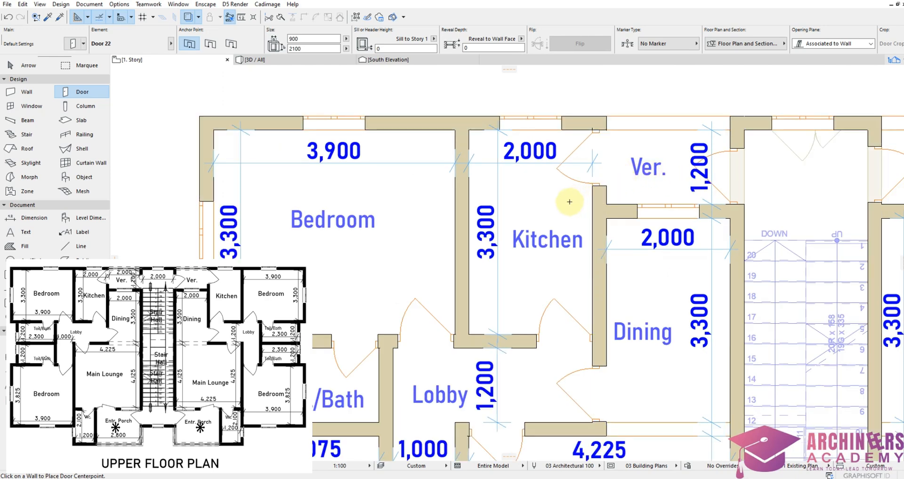
{"action": "scroll", "coordinate": [571, 205], "scroll_direction": "down", "scroll_amount": 1}
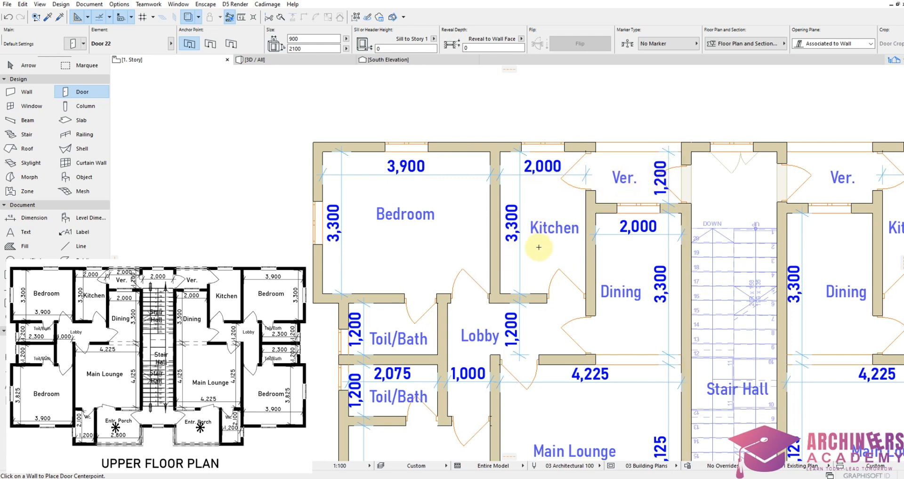
{"action": "scroll", "coordinate": [628, 202], "scroll_direction": "down", "scroll_amount": 2}
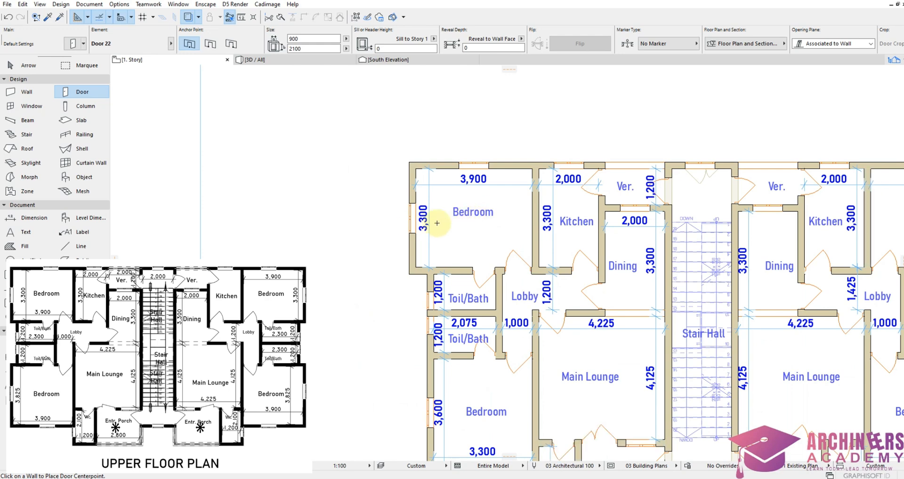
{"action": "scroll", "coordinate": [424, 213], "scroll_direction": "up", "scroll_amount": 2}
{"action": "scroll", "coordinate": [423, 213], "scroll_direction": "up", "scroll_amount": 1}
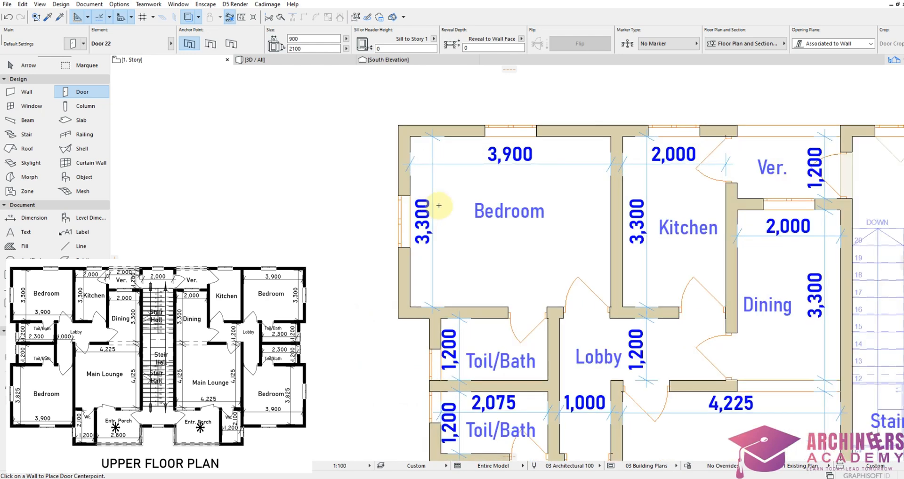
{"action": "scroll", "coordinate": [605, 198], "scroll_direction": "down", "scroll_amount": 2}
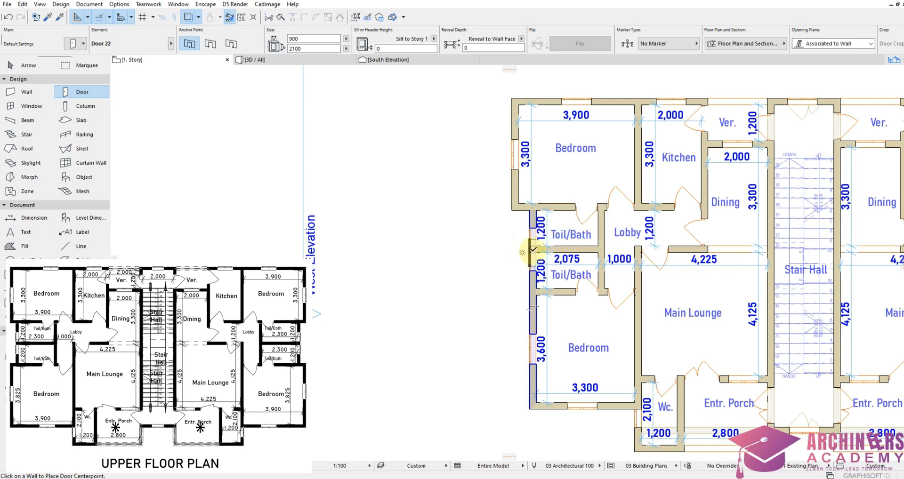
{"action": "scroll", "coordinate": [524, 265], "scroll_direction": "up", "scroll_amount": 2}
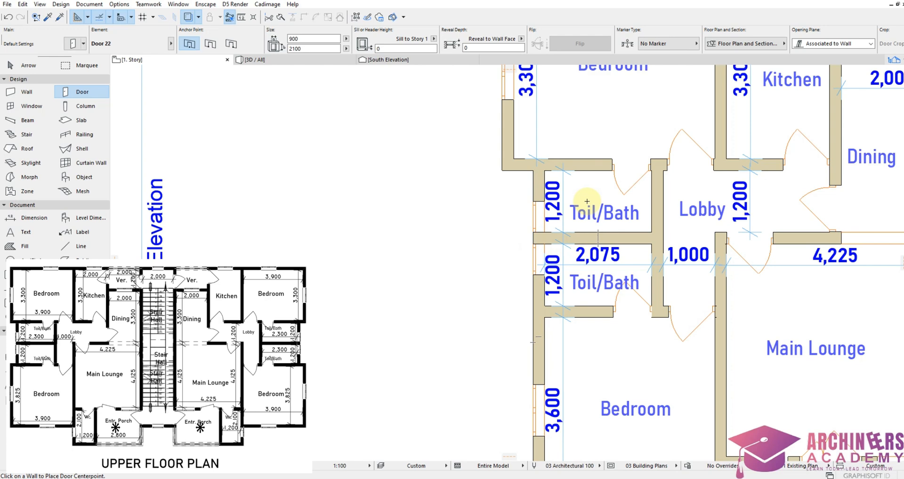
{"action": "scroll", "coordinate": [579, 188], "scroll_direction": "up", "scroll_amount": 1}
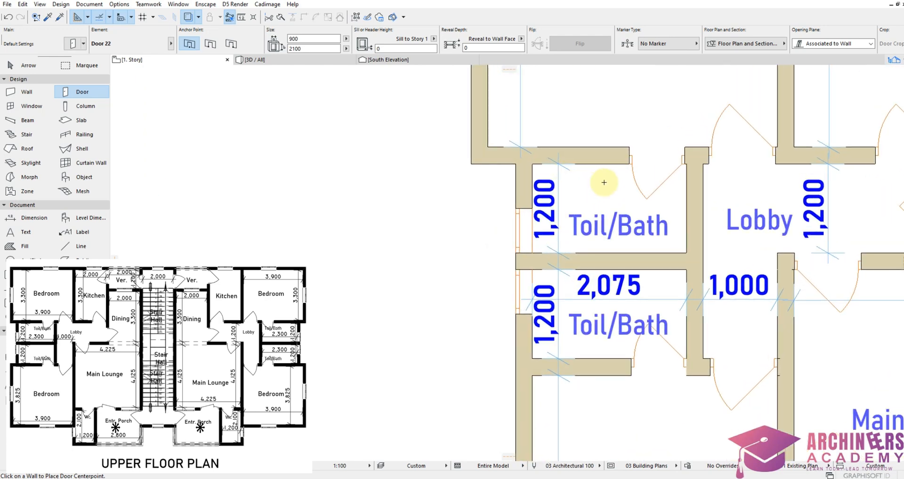
{"action": "scroll", "coordinate": [556, 191], "scroll_direction": "down", "scroll_amount": 3}
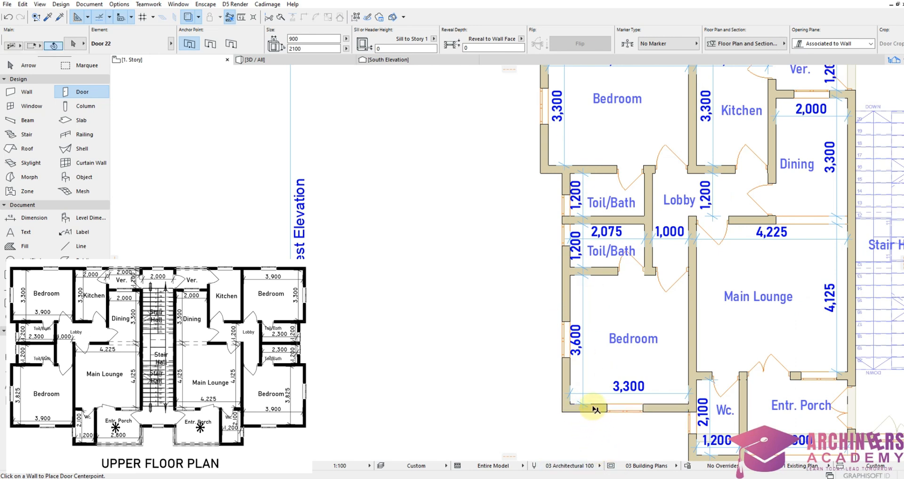
Step: Stretch the left front bedroom's front wall outward and intersect it with the rear bedroom's outer side wall to form a corner
{"action": "left_click", "coordinate": [572, 410], "text": "shift"}
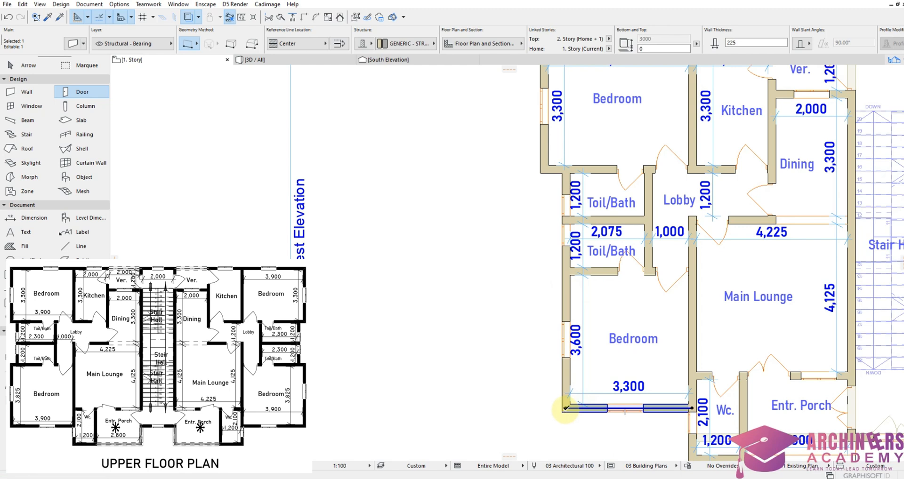
{"action": "left_click", "coordinate": [565, 408]}
{"action": "left_click", "coordinate": [531, 408]}
{"action": "left_click", "coordinate": [544, 156], "text": "shift"}
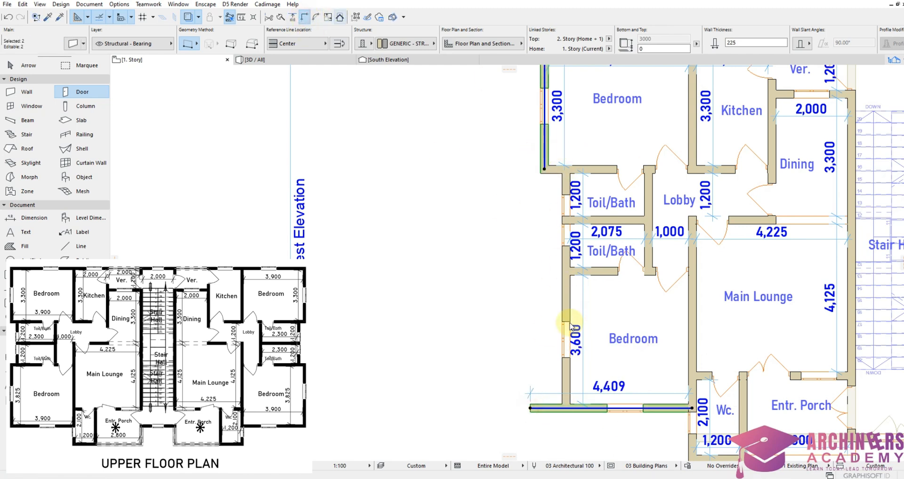
{"action": "key", "text": "Escape"}
Step: Stretch the wall between the left front bedroom and its bathroom outward to meet the new outer side wall
{"action": "left_click", "coordinate": [591, 272], "text": "shift"}
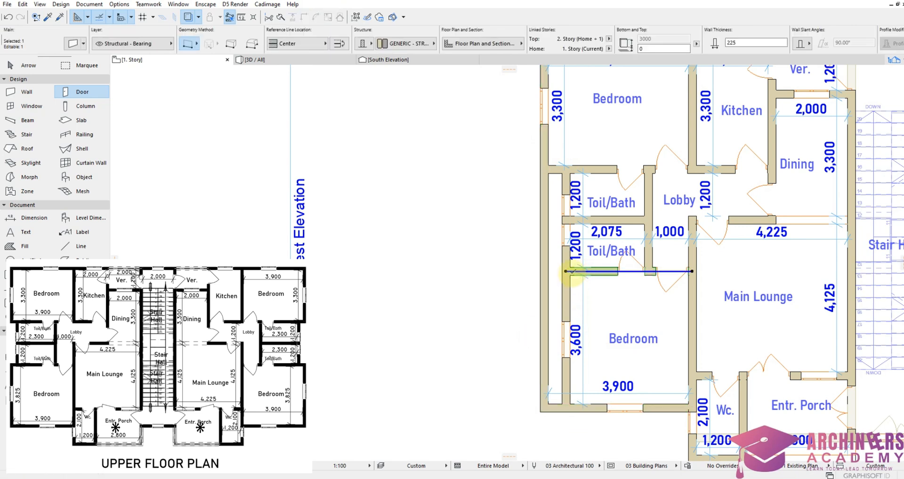
{"action": "key", "text": "Escape"}
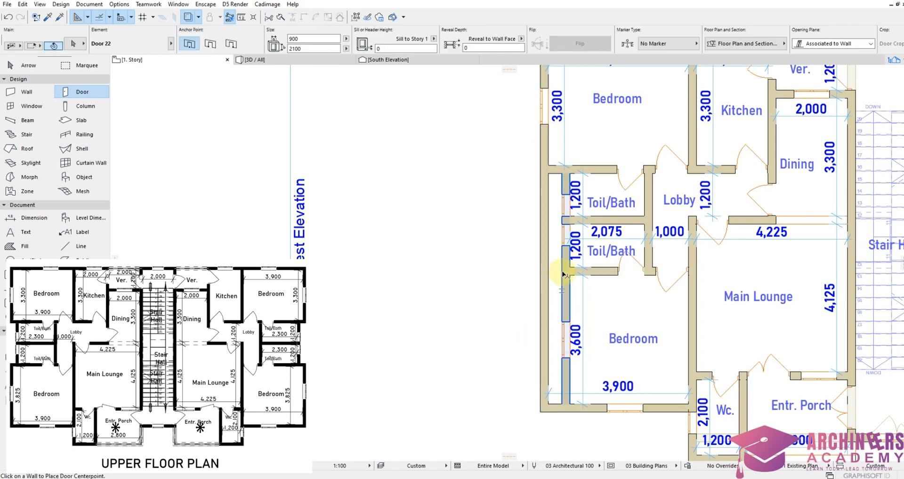
{"action": "left_click", "coordinate": [562, 271], "text": "shift"}
{"action": "left_click", "coordinate": [566, 272]}
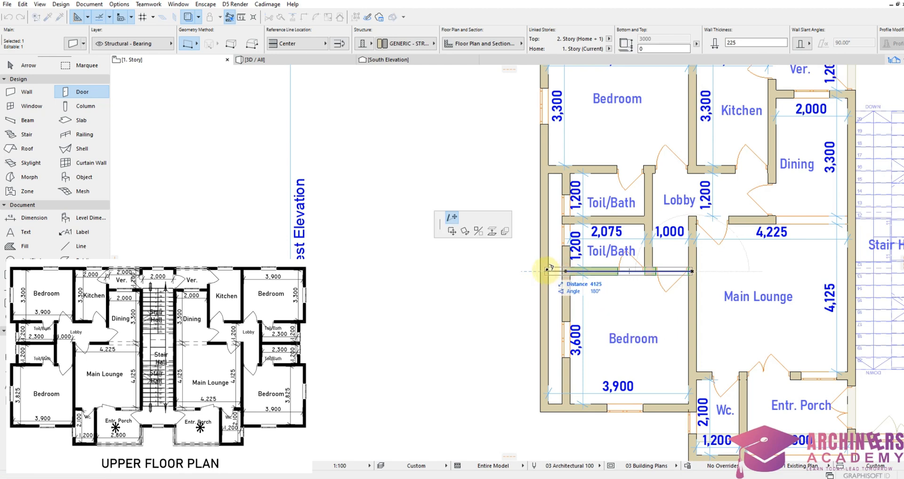
{"action": "left_click", "coordinate": [545, 270]}
{"action": "key", "text": "Escape"}
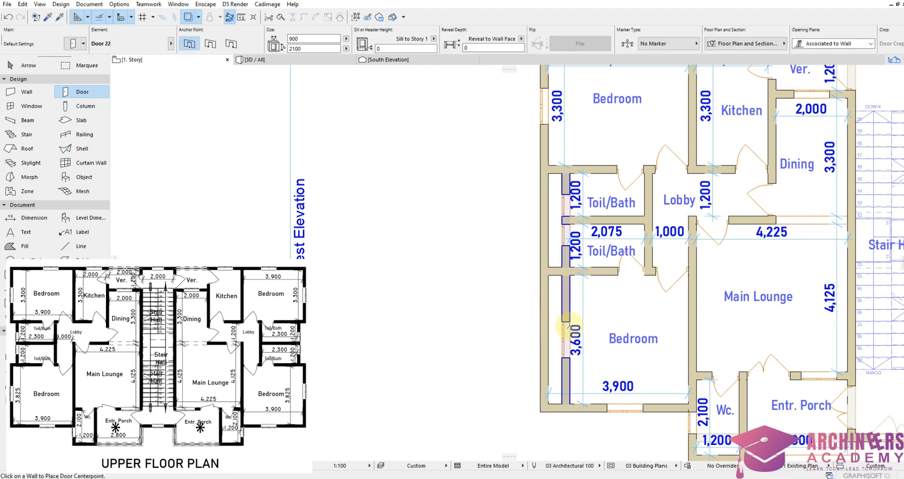
Step: Place a 1000 by 1200 mm window in the left front bedroom's new outer wall, level with the old one, and trim off the old wall segment
{"action": "left_click", "coordinate": [570, 320], "text": "alt"}
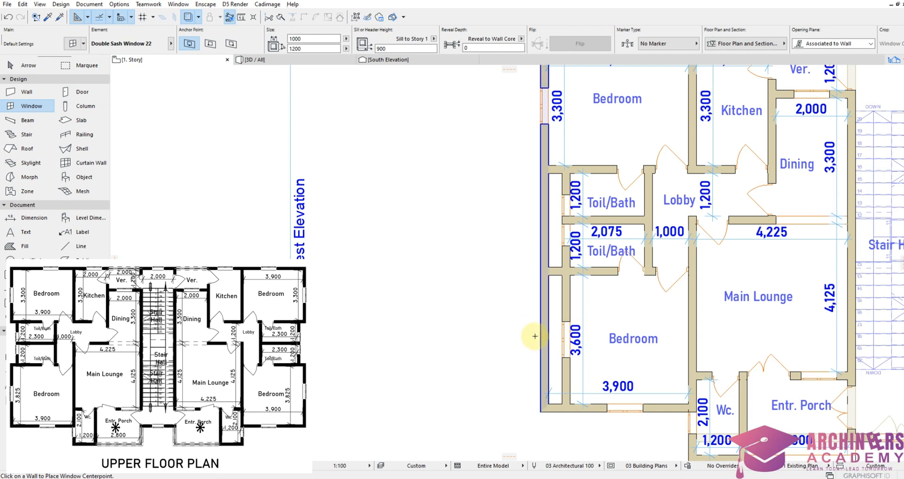
{"action": "left_click", "coordinate": [537, 331]}
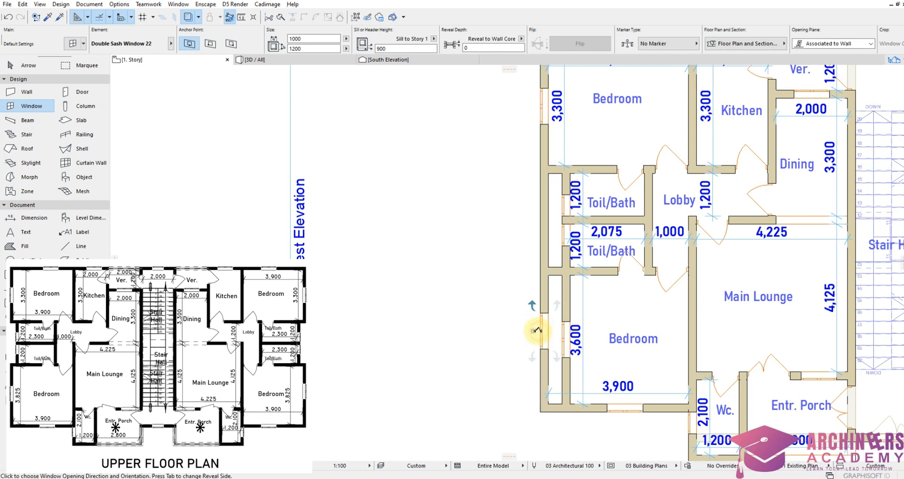
{"action": "left_click", "coordinate": [546, 347]}
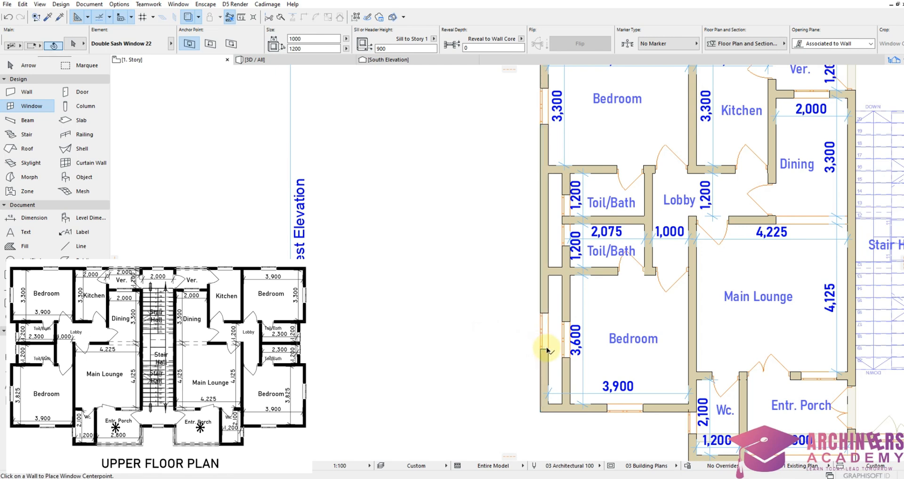
{"action": "key", "text": "ctrl+d"}
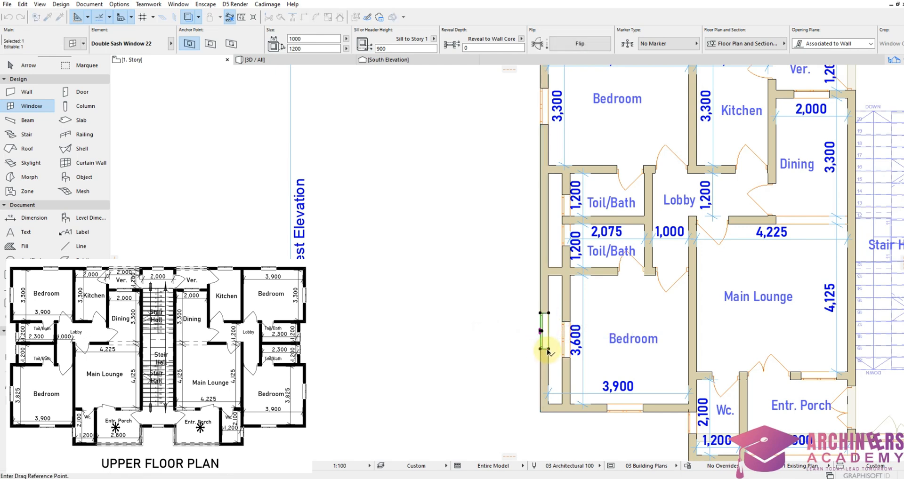
{"action": "left_click", "coordinate": [548, 350]}
{"action": "left_click", "coordinate": [562, 359]}
{"action": "left_click", "coordinate": [597, 313]}
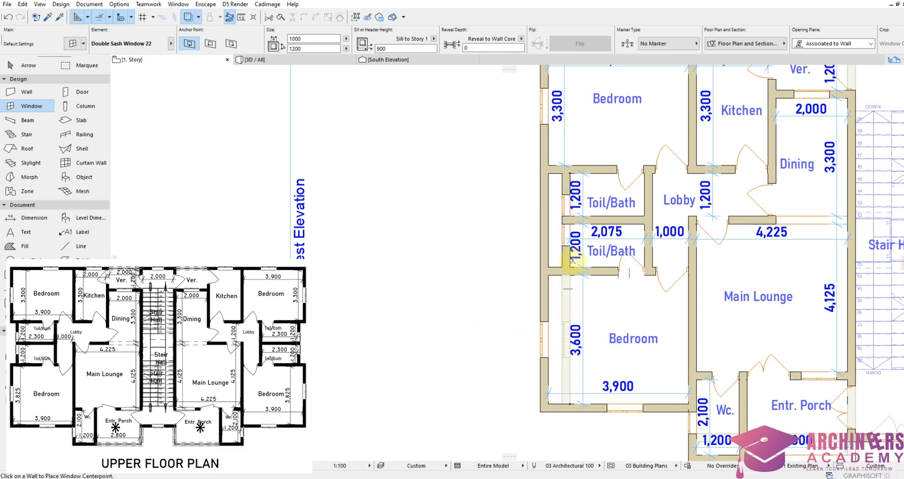
Step: Move the left bathrooms' outer side wall outward by one wall thickness, making the bathrooms 2,300 mm wide inside
{"action": "scroll", "coordinate": [560, 231], "scroll_direction": "up", "scroll_amount": 4}
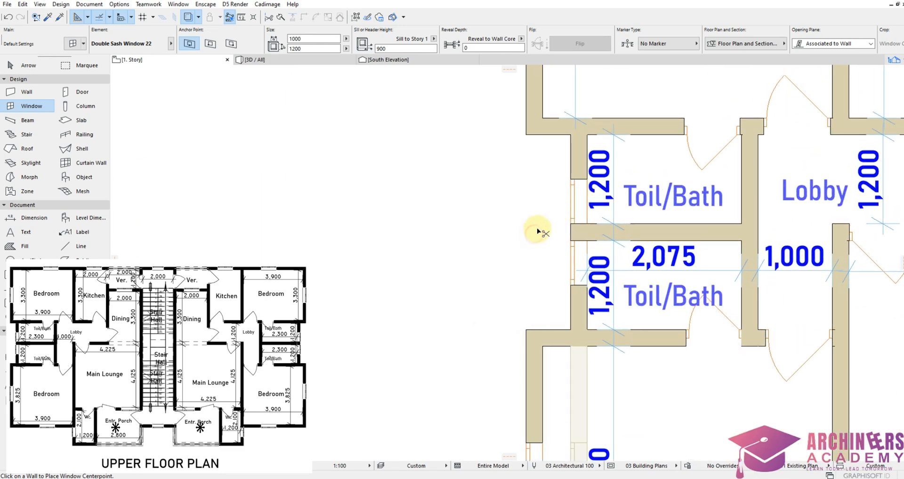
{"action": "left_click", "coordinate": [581, 169], "text": "shift"}
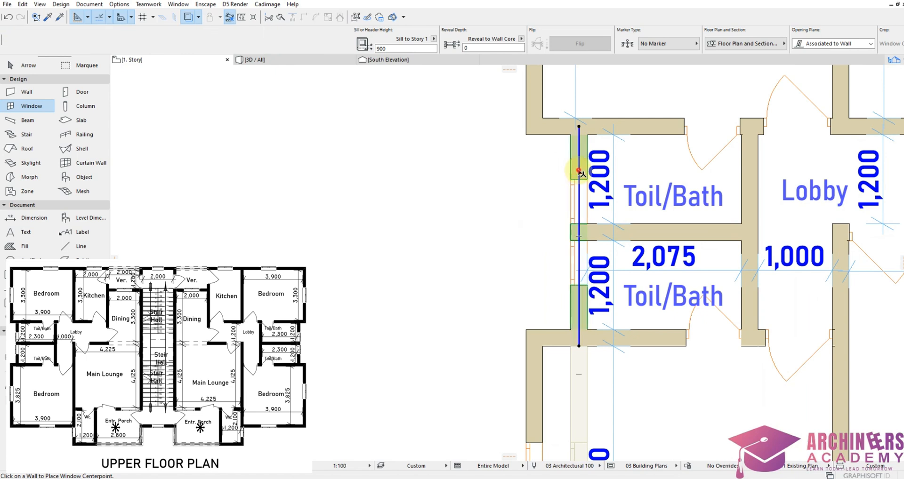
{"action": "key", "text": "ctrl+d"}
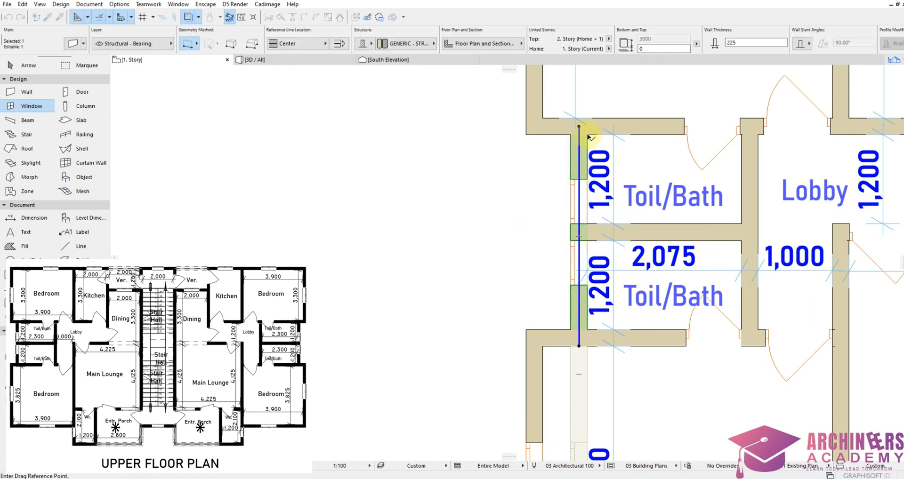
{"action": "left_click", "coordinate": [588, 136]}
{"action": "left_click", "coordinate": [572, 136]}
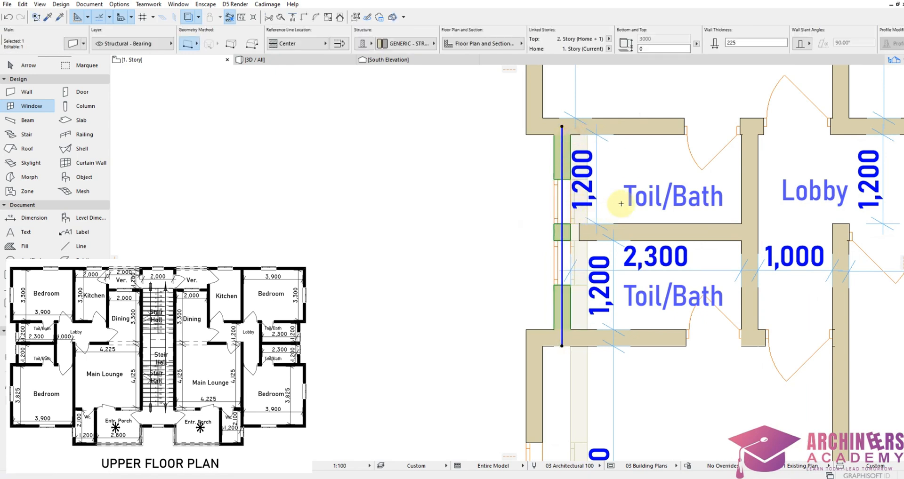
{"action": "key", "text": "Escape"}
Step: Stretch the partition between the two left bathrooms outward to the moved side wall's reference line
{"action": "left_click", "coordinate": [579, 232], "text": "shift"}
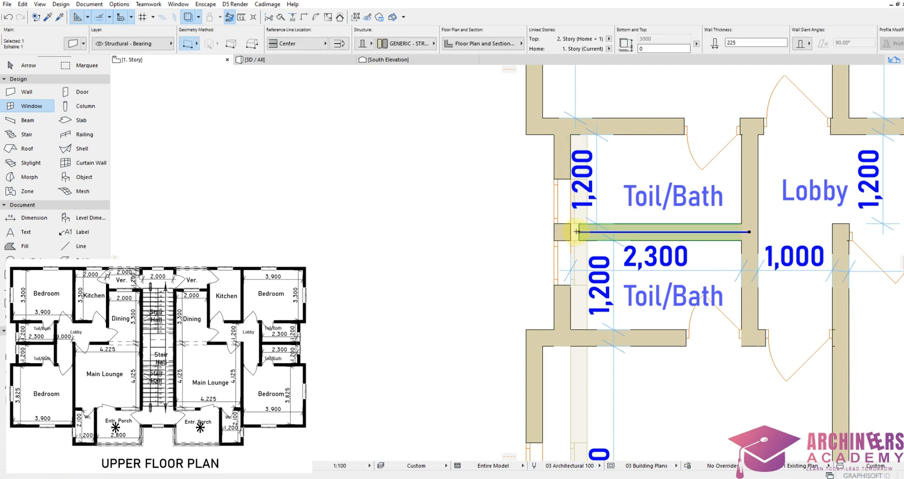
{"action": "left_click", "coordinate": [577, 232]}
{"action": "left_click", "coordinate": [563, 230]}
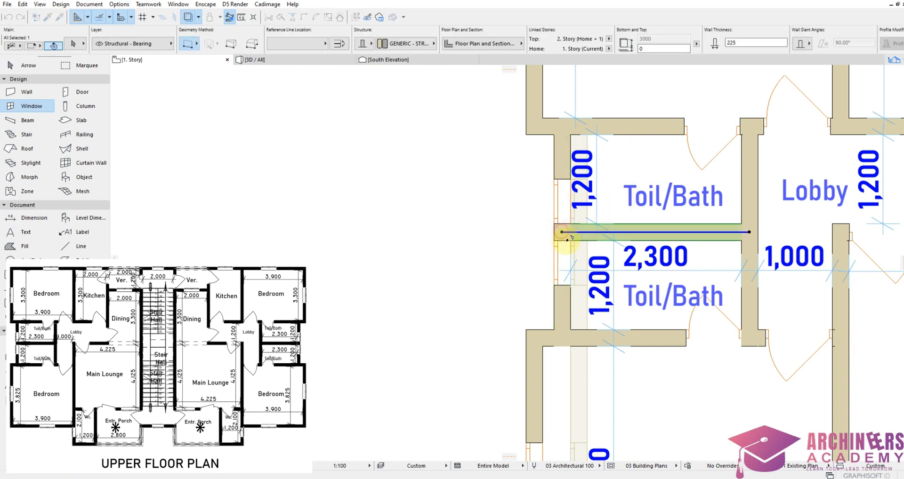
{"action": "key", "text": "Escape"}
Step: Move the left front bedroom's 3,600 mm depth dimension outward in line with the rear bedroom's depth dimension
{"action": "scroll", "coordinate": [533, 233], "scroll_direction": "down", "scroll_amount": 3}
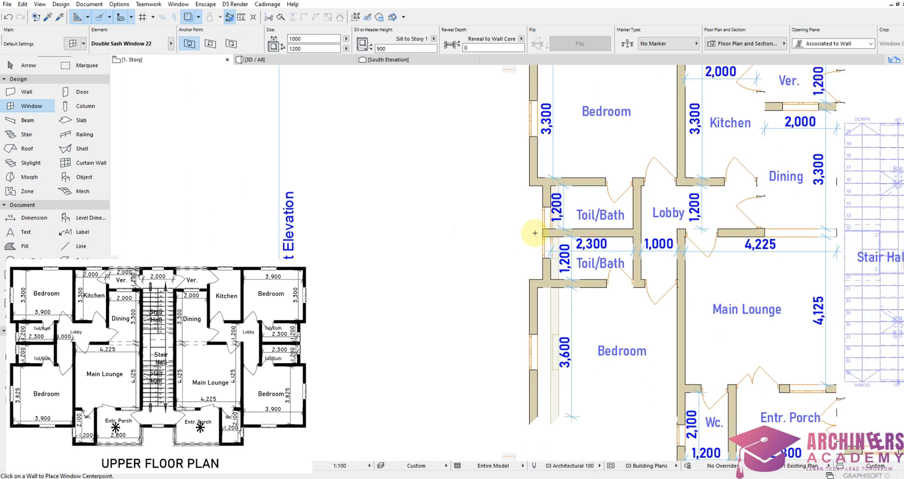
{"action": "left_click", "coordinate": [577, 316], "text": "shift"}
{"action": "left_click", "coordinate": [563, 319], "text": "shift"}
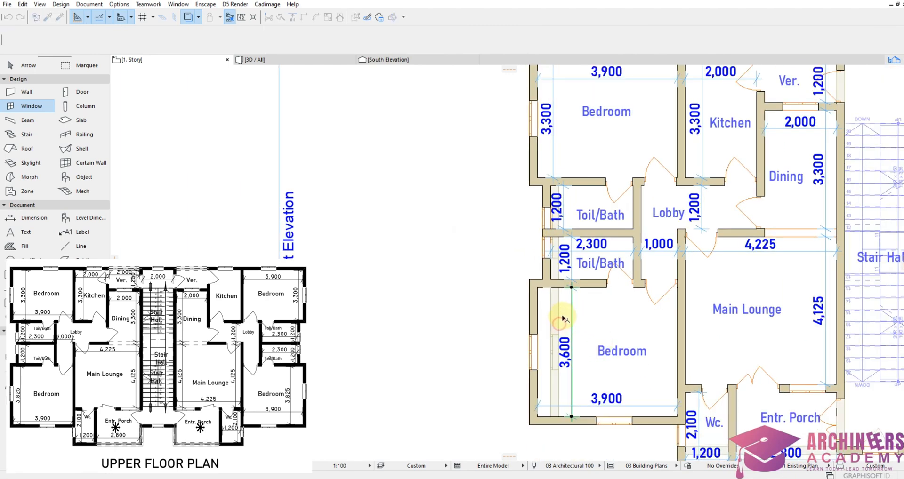
{"action": "key", "text": "ctrl+d"}
{"action": "left_click", "coordinate": [572, 288]}
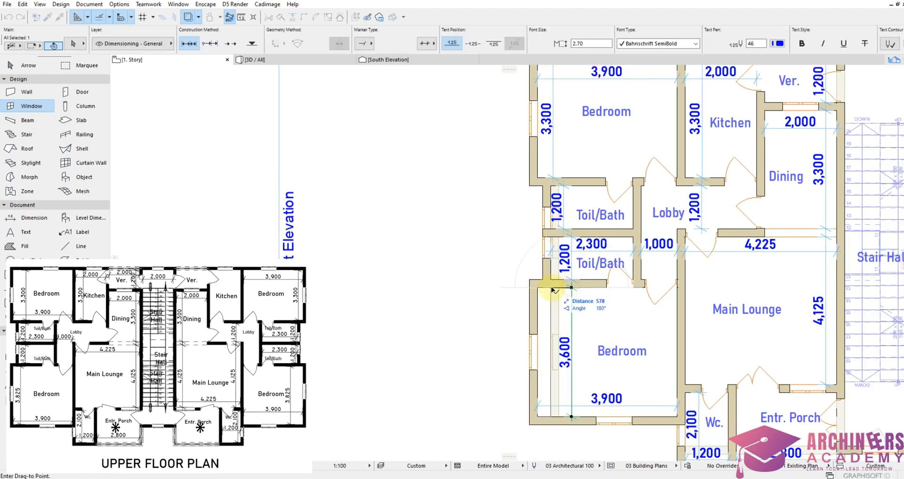
{"action": "left_click", "coordinate": [553, 180]}
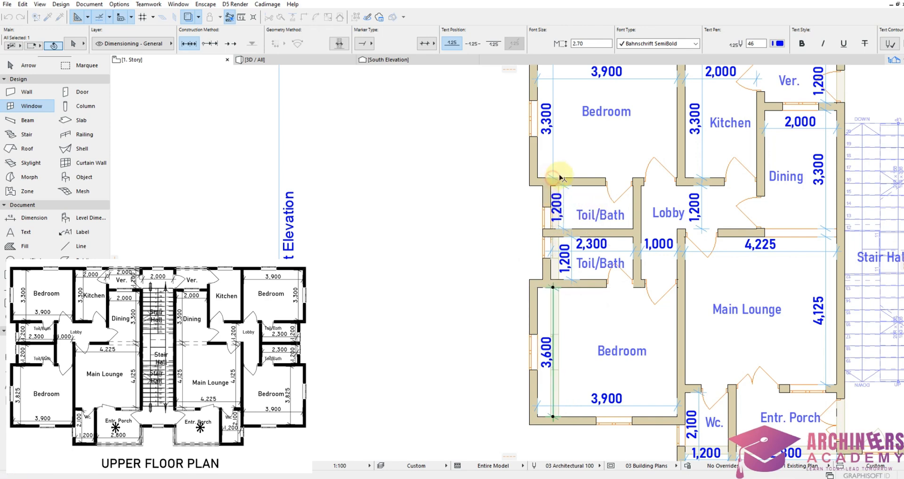
{"action": "key", "text": "Escape"}
Step: Move the left front bathroom's 1,200 mm depth dimension sideways in line with the rear bathroom's depth dimension
{"action": "scroll", "coordinate": [464, 232], "scroll_direction": "down", "scroll_amount": 5}
{"action": "scroll", "coordinate": [500, 258], "scroll_direction": "up", "scroll_amount": 5}
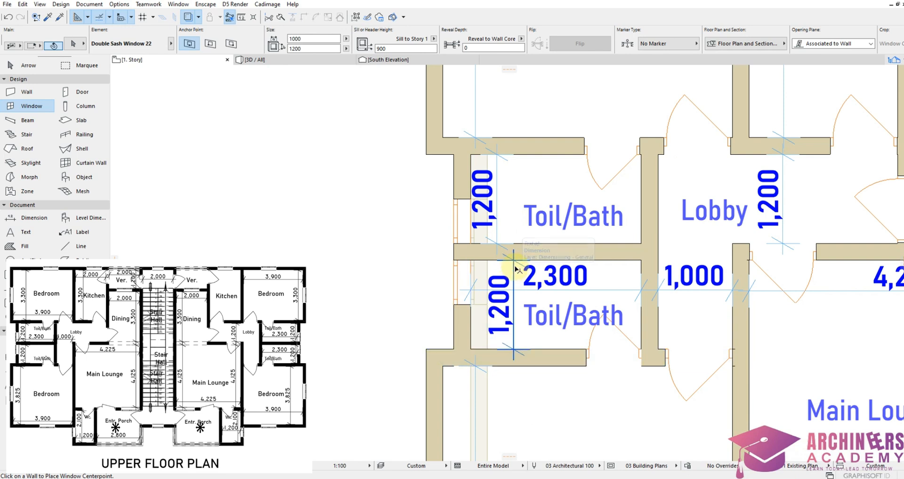
{"action": "left_click", "coordinate": [513, 263], "text": "shift"}
{"action": "key", "text": "ctrl+d"}
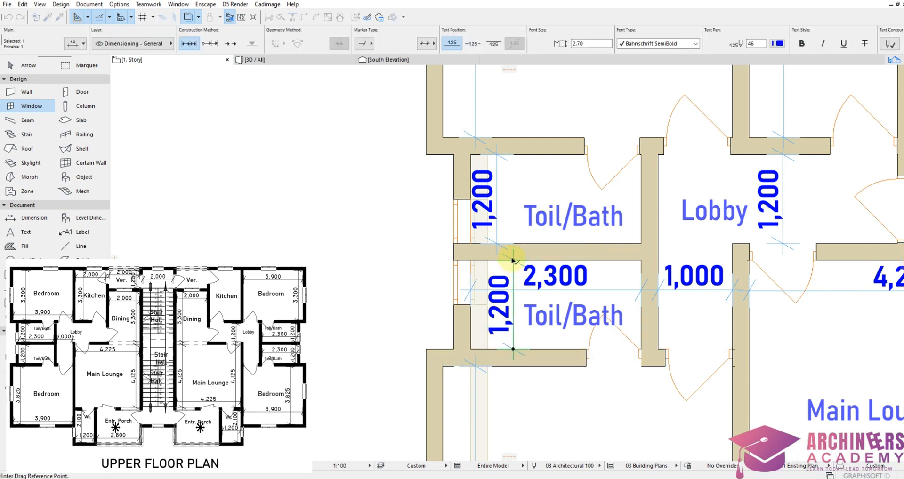
{"action": "left_click", "coordinate": [514, 260]}
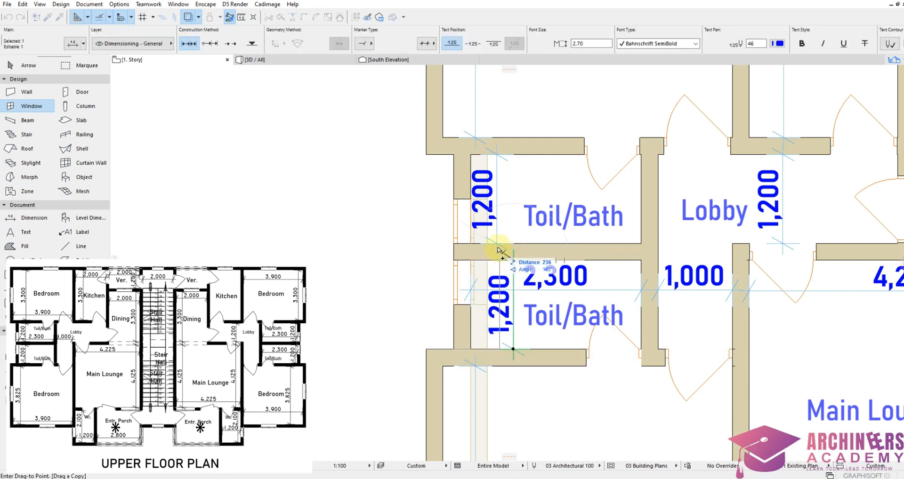
{"action": "left_click", "coordinate": [496, 244]}
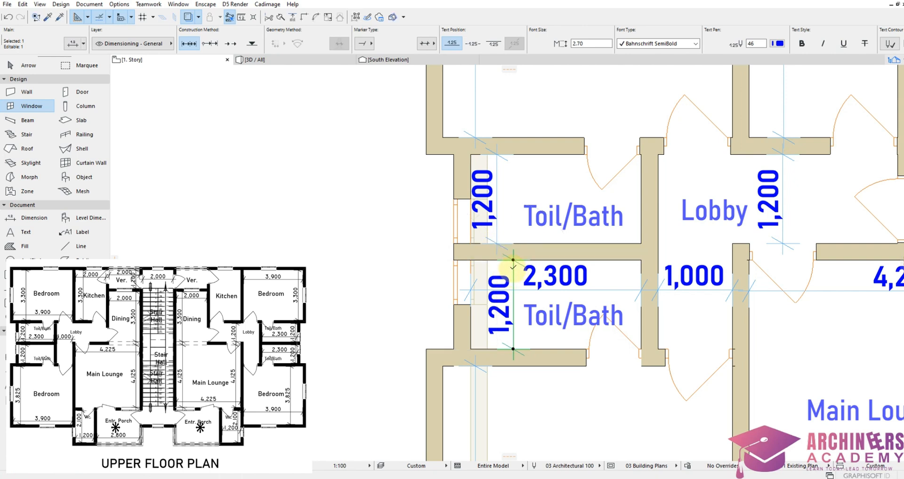
{"action": "key", "text": "ctrl+d"}
{"action": "left_click", "coordinate": [514, 260]}
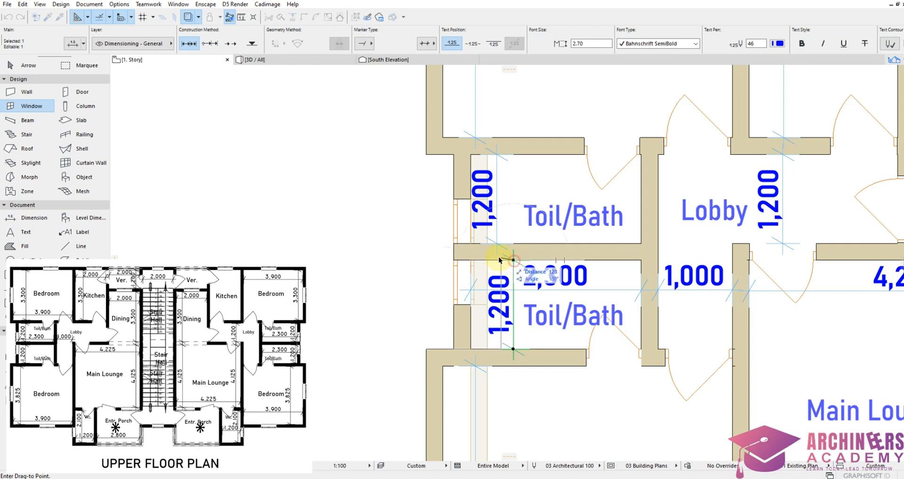
{"action": "left_click", "coordinate": [497, 249]}
{"action": "left_click", "coordinate": [507, 228]}
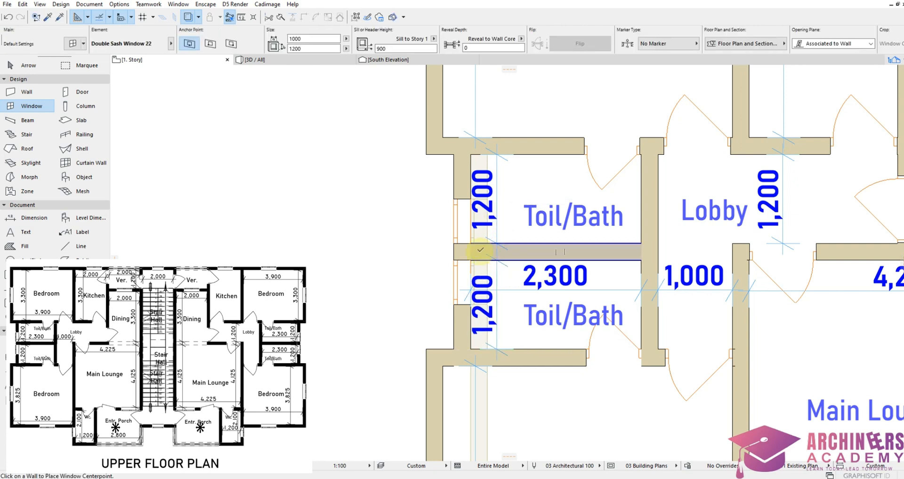
Step: Examine the adjusted left unit, the entrance porches and the right unit against the upper floor plan reference
{"action": "scroll", "coordinate": [448, 248], "scroll_direction": "down", "scroll_amount": 3}
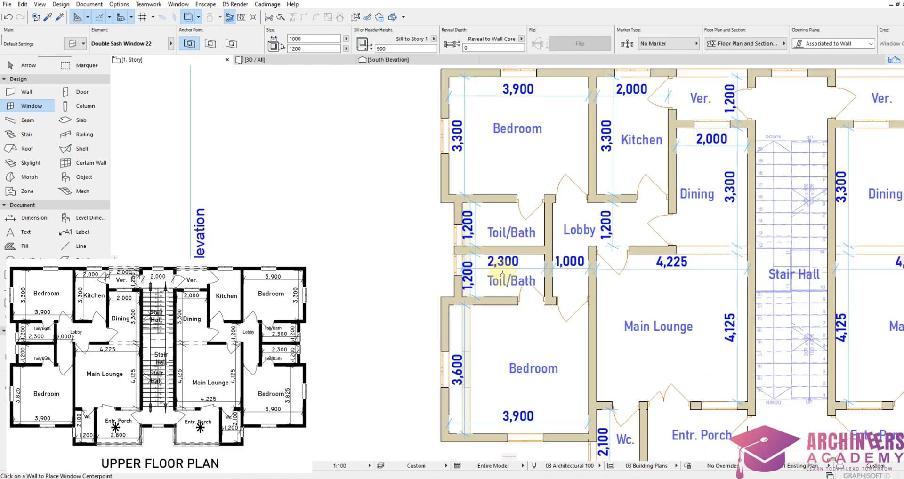
{"action": "scroll", "coordinate": [448, 221], "scroll_direction": "down", "scroll_amount": 2}
{"action": "scroll", "coordinate": [768, 365], "scroll_direction": "up", "scroll_amount": 3}
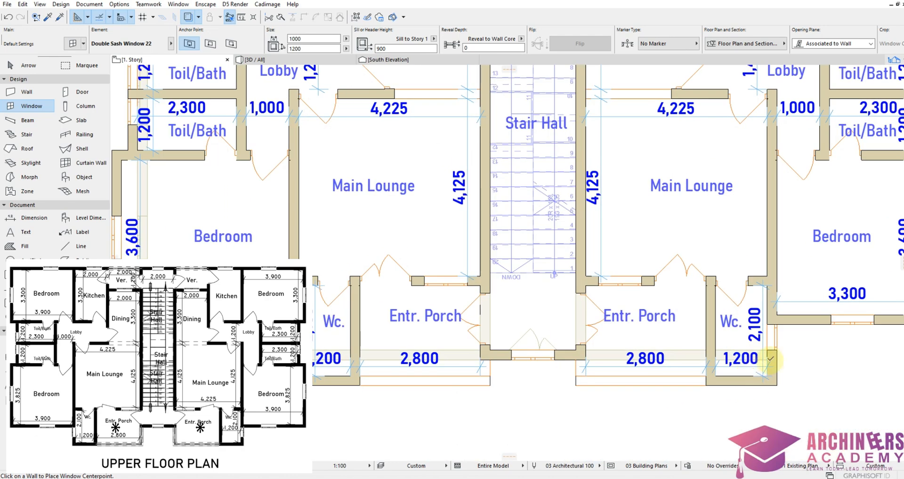
{"action": "scroll", "coordinate": [671, 344], "scroll_direction": "down", "scroll_amount": 3}
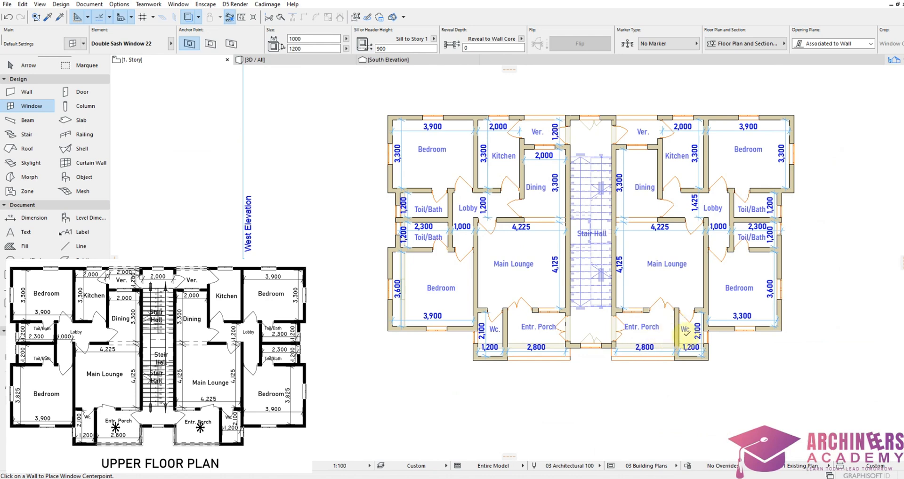
{"action": "scroll", "coordinate": [672, 351], "scroll_direction": "up", "scroll_amount": 3}
{"action": "scroll", "coordinate": [671, 353], "scroll_direction": "down", "scroll_amount": 3}
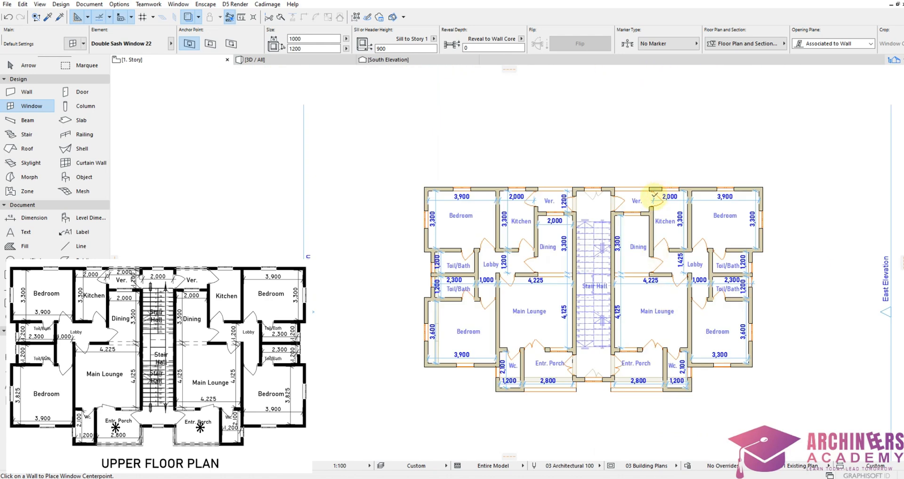
Step: Intersect the right flat's upper bedroom east wall with the lower bedroom's south wall so they meet at an outer corner
{"action": "scroll", "coordinate": [645, 191], "scroll_direction": "up", "scroll_amount": 3}
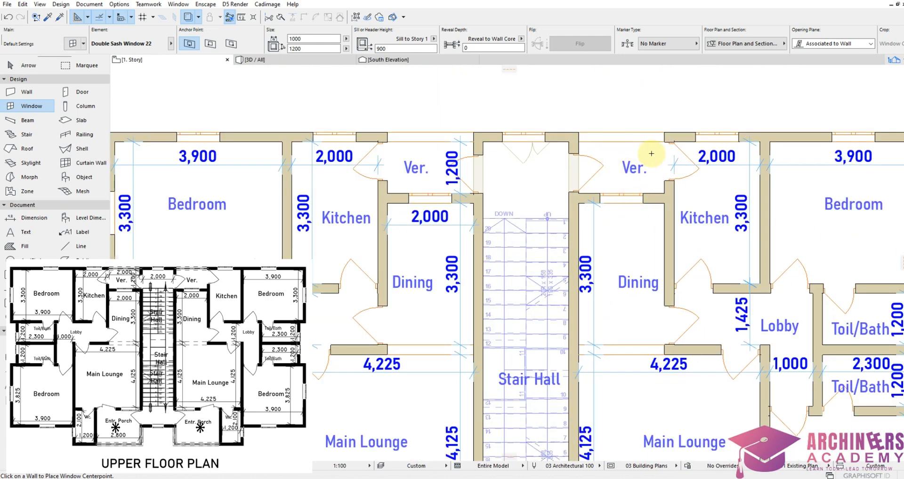
{"action": "scroll", "coordinate": [632, 155], "scroll_direction": "down", "scroll_amount": 3}
{"action": "scroll", "coordinate": [633, 149], "scroll_direction": "down", "scroll_amount": 3}
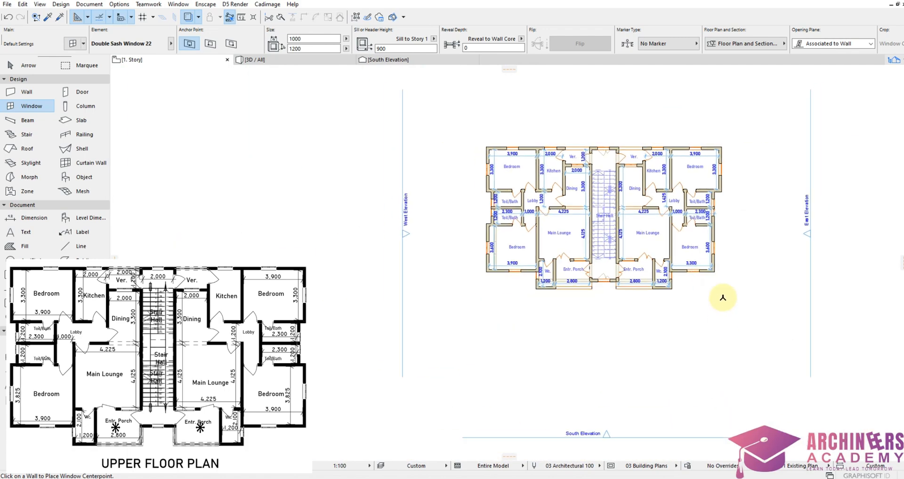
{"action": "scroll", "coordinate": [725, 240], "scroll_direction": "up", "scroll_amount": 3}
{"action": "scroll", "coordinate": [730, 230], "scroll_direction": "down", "scroll_amount": 2}
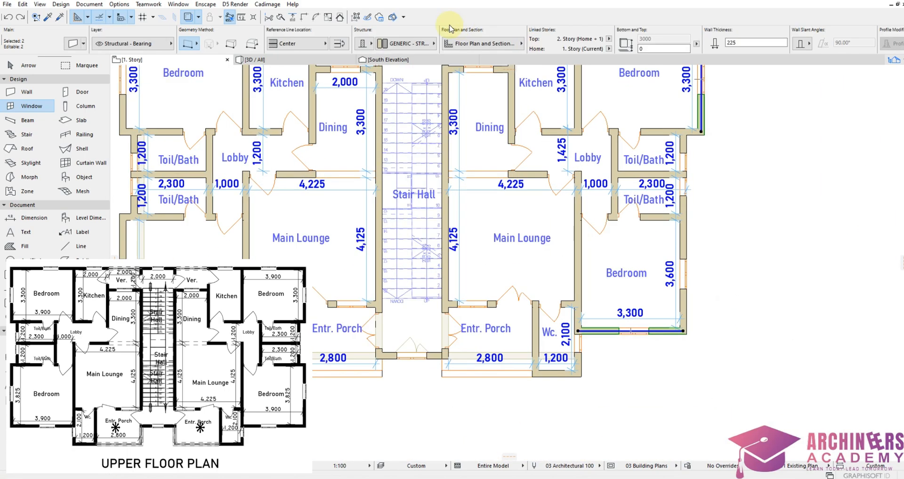
{"action": "left_click", "coordinate": [306, 21]}
{"action": "key", "text": "Escape"}
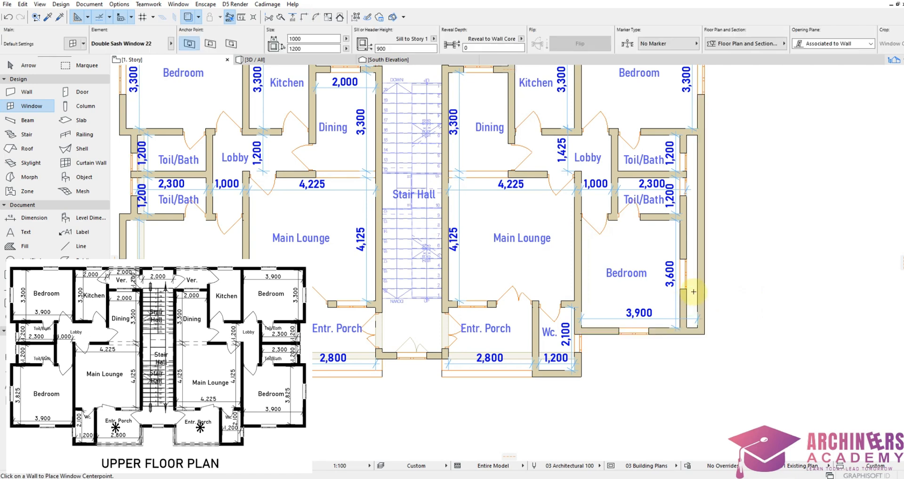
Step: Stretch the wall between the right flat's toilet/bath and lower bedroom eastward to the new outer wall
{"action": "left_click", "coordinate": [664, 216], "text": "shift"}
{"action": "left_click", "coordinate": [683, 217]}
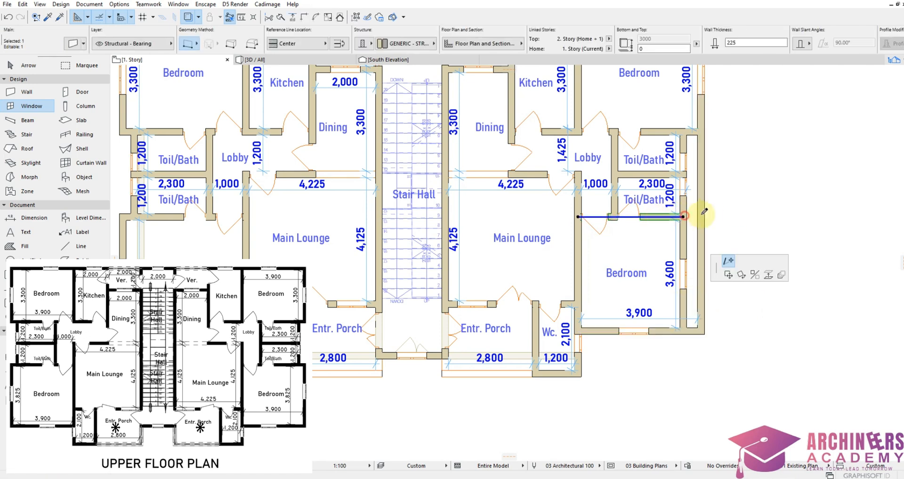
{"action": "left_click", "coordinate": [714, 216]}
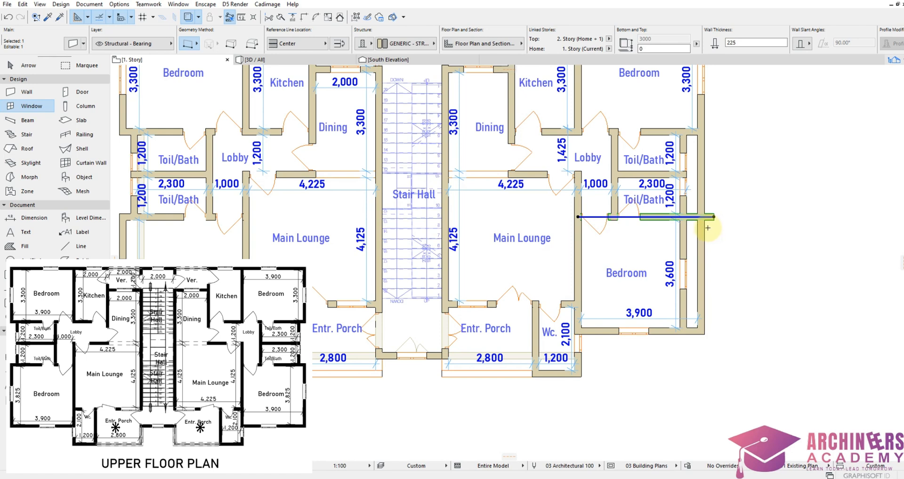
{"action": "key", "text": "Escape"}
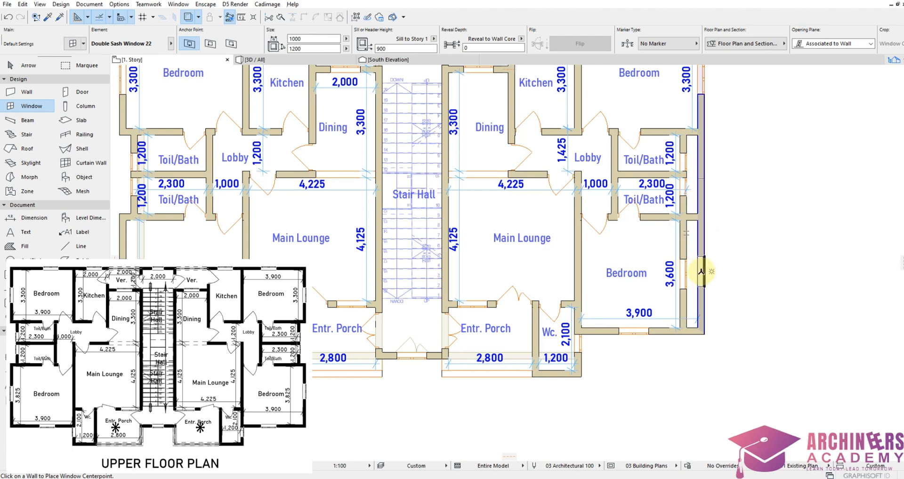
Step: Place a double sash window in the lower right bedroom's new outer wall and align it with the window in the inner wall
{"action": "left_click", "coordinate": [703, 273]}
{"action": "scroll", "coordinate": [703, 284], "scroll_direction": "up", "scroll_amount": 3}
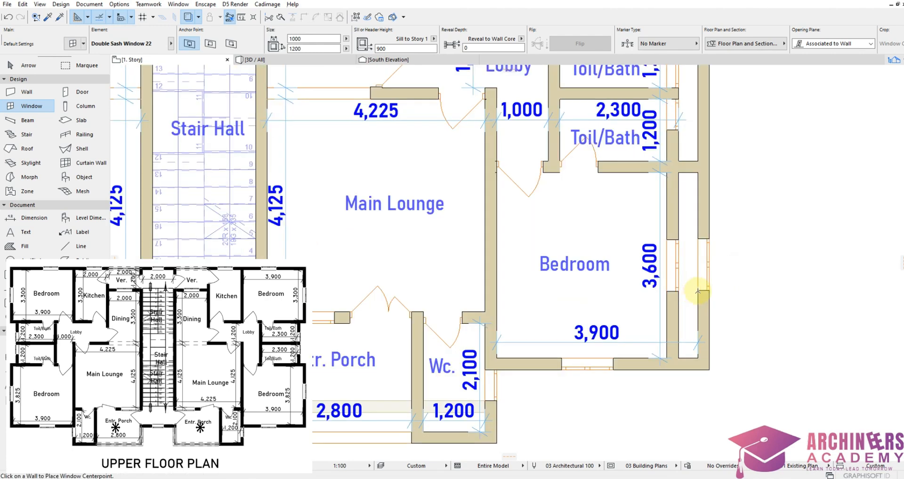
{"action": "left_click", "coordinate": [697, 288]}
{"action": "left_click", "coordinate": [698, 290]}
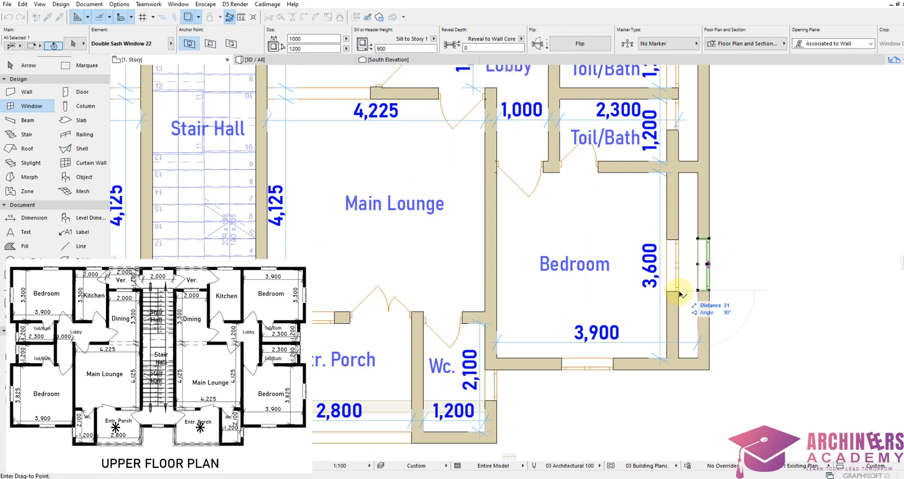
{"action": "left_click", "coordinate": [680, 292]}
{"action": "left_click", "coordinate": [800, 299]}
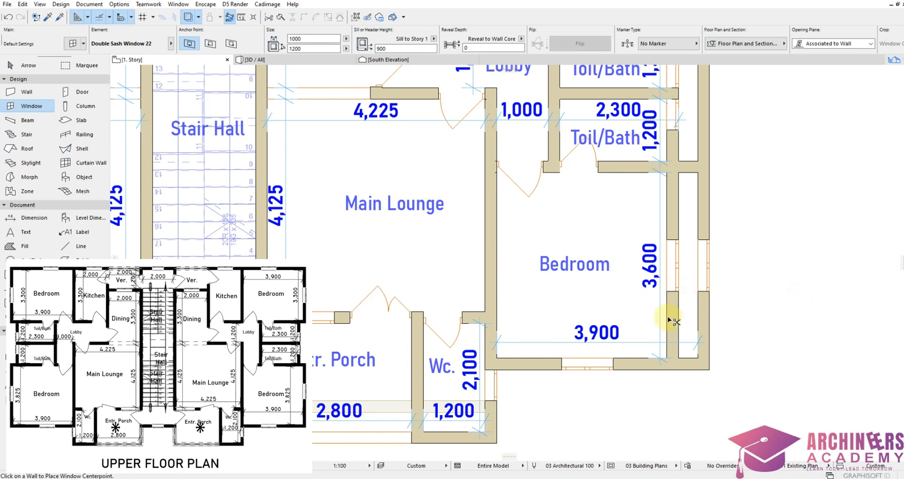
Step: Trim away the lower right bedroom's old inner east wall and the outer wall segment beside the two toilet/baths
{"action": "scroll", "coordinate": [717, 197], "scroll_direction": "down", "scroll_amount": 3}
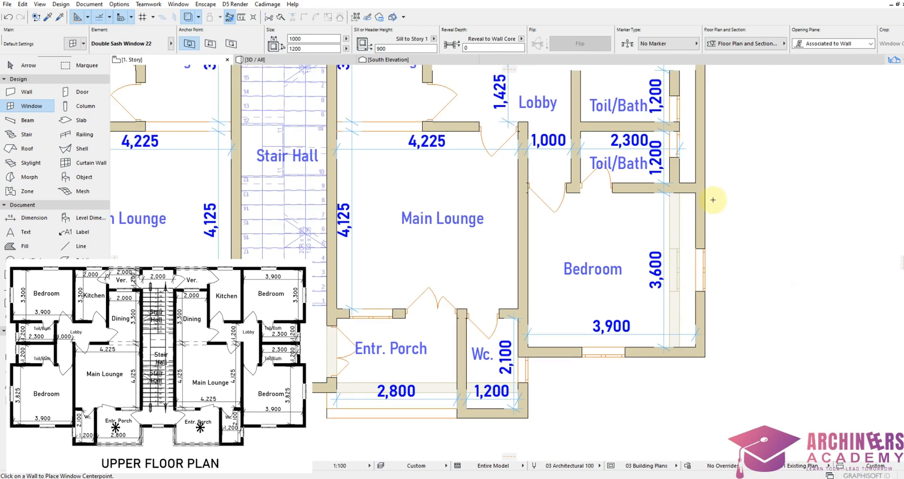
{"action": "scroll", "coordinate": [700, 222], "scroll_direction": "up", "scroll_amount": 1}
{"action": "scroll", "coordinate": [707, 177], "scroll_direction": "down", "scroll_amount": 2}
{"action": "scroll", "coordinate": [698, 177], "scroll_direction": "up", "scroll_amount": 4}
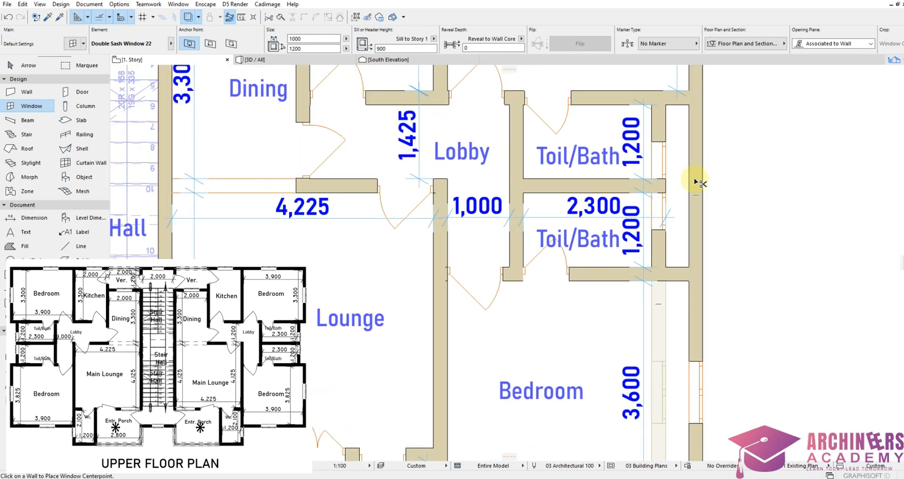
{"action": "left_click", "coordinate": [696, 178], "text": "ctrl"}
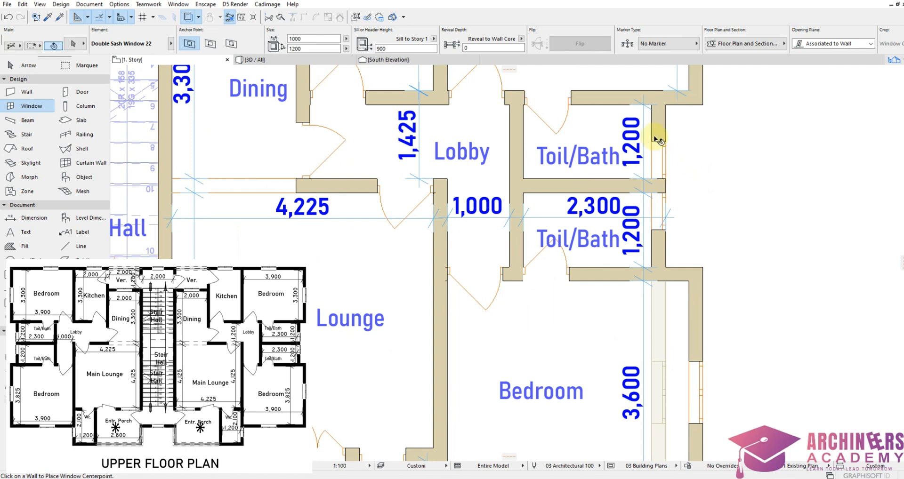
Step: Move the right flat's toilet/bath east wall outward by 225 mm
{"action": "left_click", "coordinate": [655, 119], "text": "shift"}
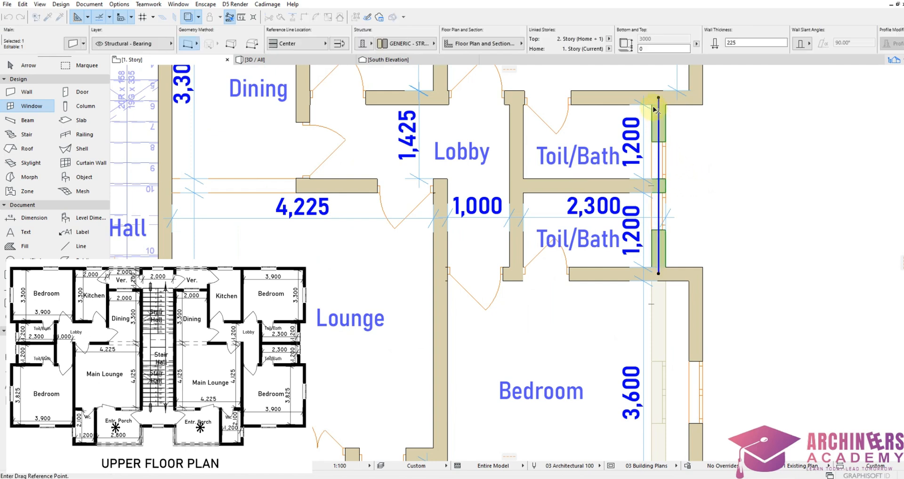
{"action": "left_click", "coordinate": [652, 106]}
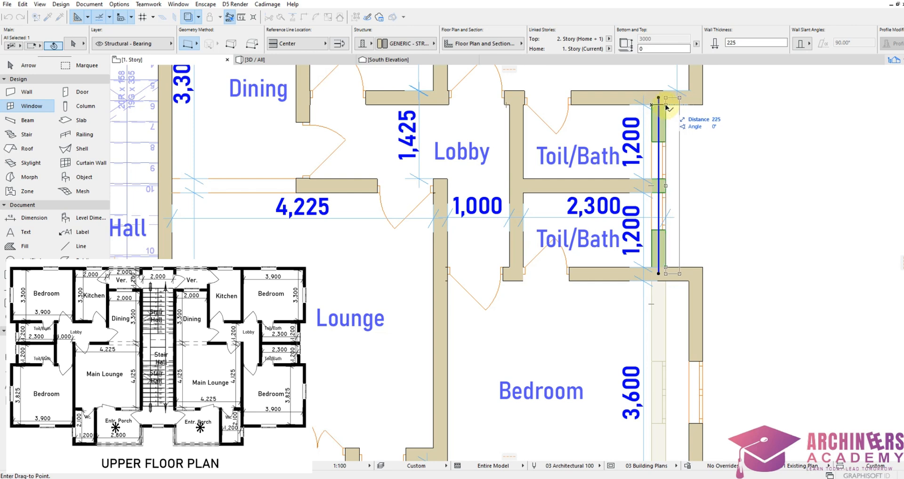
{"action": "left_click", "coordinate": [665, 105]}
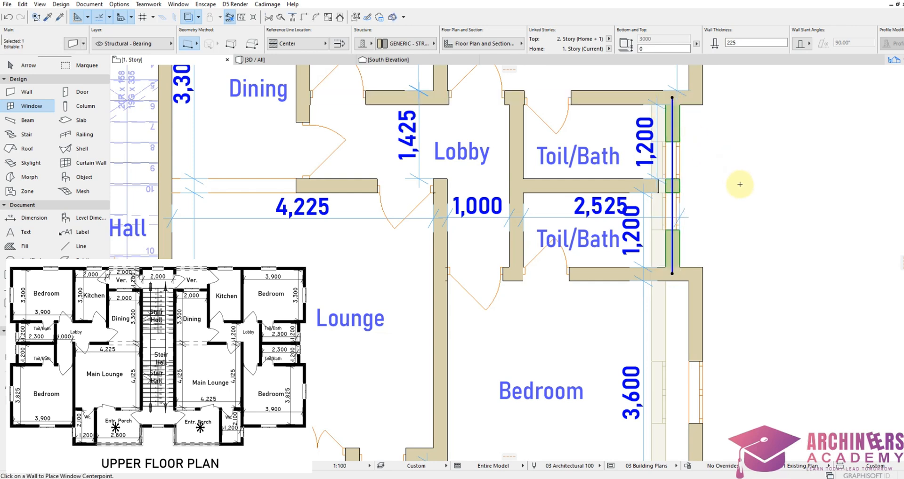
{"action": "key", "text": "Escape"}
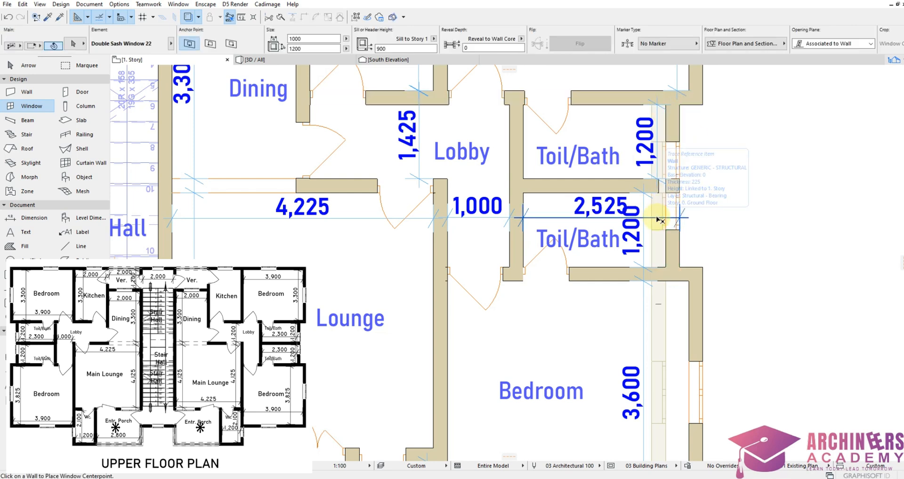
Step: Add a dimension point at the moved east wall's inner face to the right toilet/bath's width dimension
{"action": "left_click", "coordinate": [657, 217], "text": "shift"}
{"action": "left_click", "coordinate": [656, 217]}
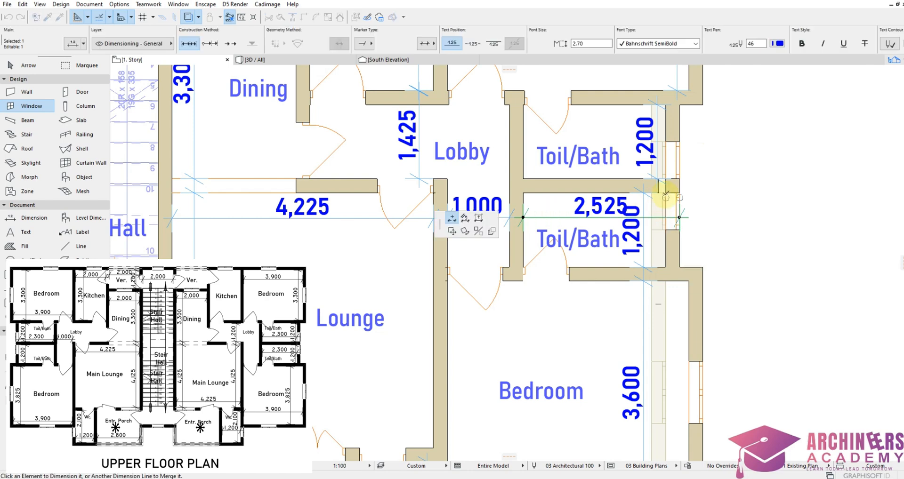
{"action": "left_click", "coordinate": [664, 192]}
{"action": "key", "text": "Escape"}
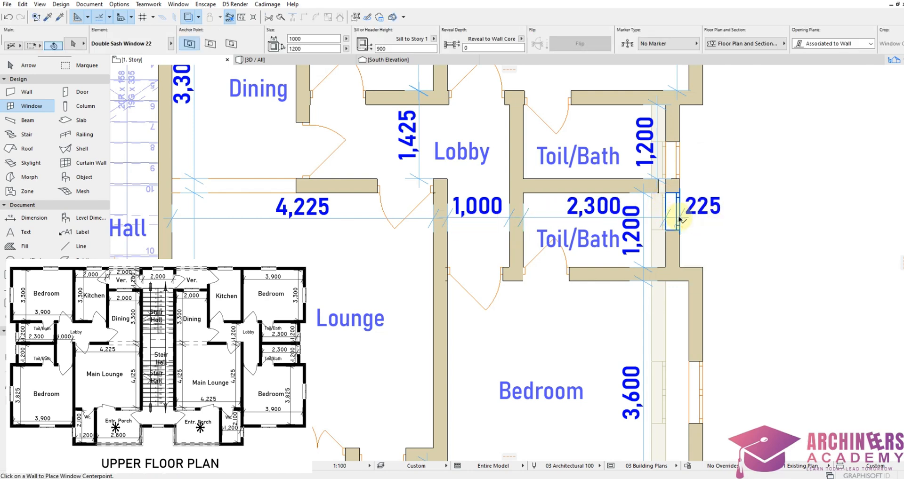
Step: Delete the outermost point of the right toilet/bath's width dimension, removing the wall thickness dimension
{"action": "left_click", "coordinate": [679, 219], "text": "alt"}
{"action": "scroll", "coordinate": [676, 205], "scroll_direction": "up", "scroll_amount": 5}
{"action": "left_click", "coordinate": [694, 264], "text": "shift"}
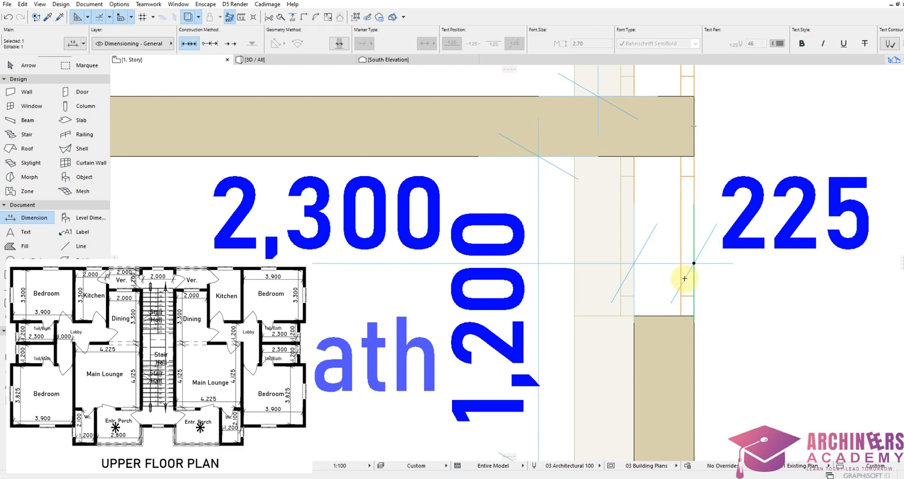
{"action": "key", "text": "Delete"}
{"action": "scroll", "coordinate": [705, 285], "scroll_direction": "down", "scroll_amount": 5}
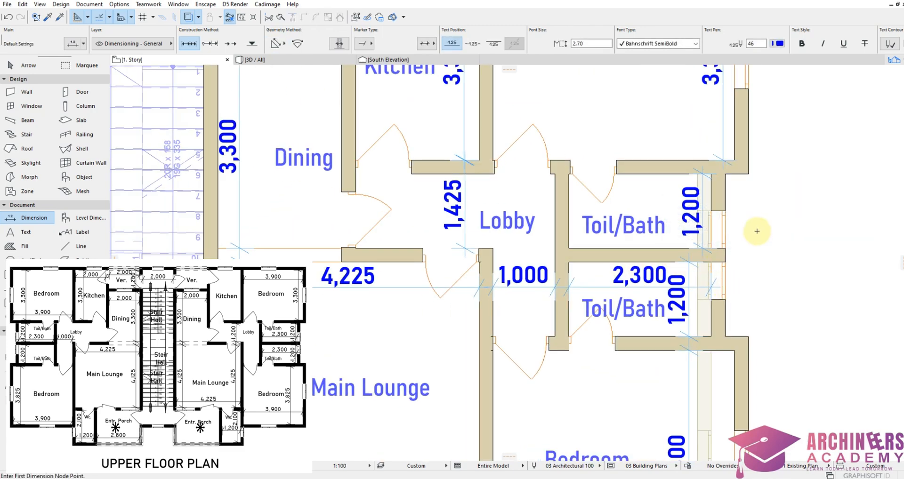
Step: Move the lower right bedroom's vertical dimension outward, in line with the upper bedroom's vertical dimension
{"action": "scroll", "coordinate": [755, 230], "scroll_direction": "down", "scroll_amount": 2}
{"action": "scroll", "coordinate": [766, 232], "scroll_direction": "down", "scroll_amount": 3}
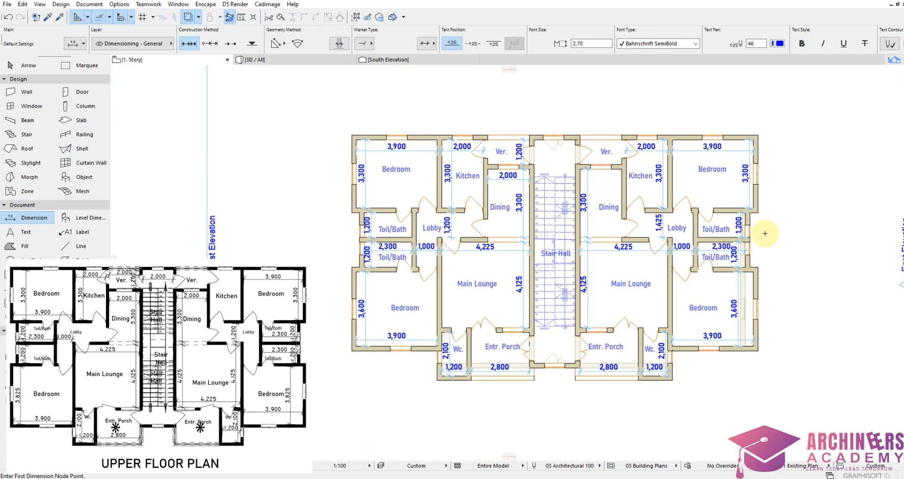
{"action": "scroll", "coordinate": [744, 311], "scroll_direction": "up", "scroll_amount": 4}
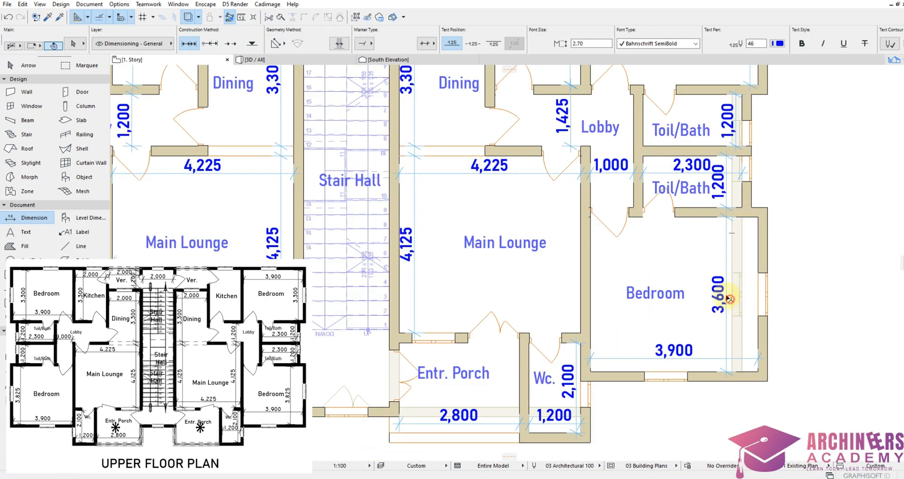
{"action": "left_click_drag", "start_coordinate": [730, 299], "coordinate": [701, 265], "text": "shift"}
{"action": "scroll", "coordinate": [707, 291], "scroll_direction": "down", "scroll_amount": 3}
{"action": "key", "text": "ctrl+d"}
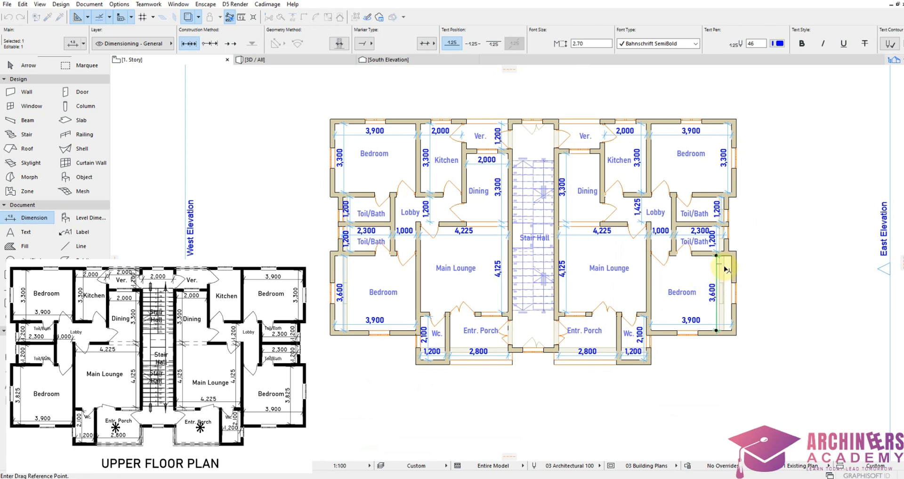
{"action": "left_click", "coordinate": [716, 256]}
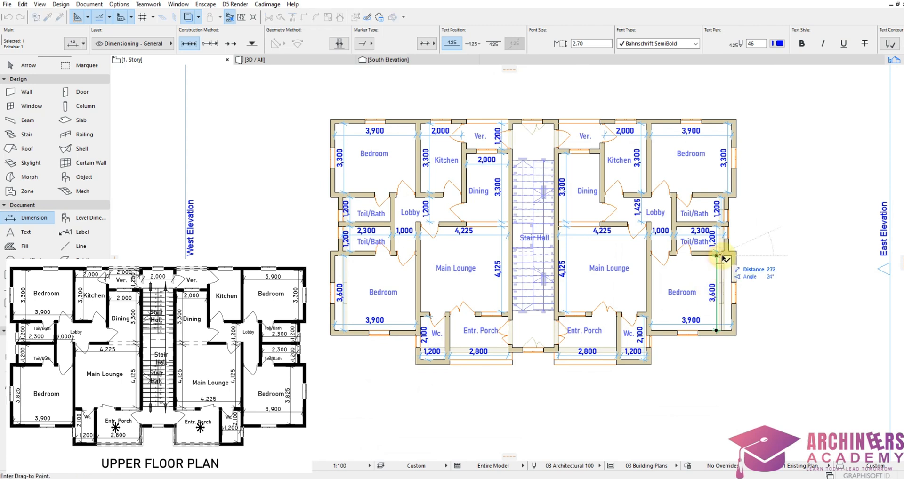
{"action": "left_click", "coordinate": [732, 197]}
{"action": "key", "text": "Escape"}
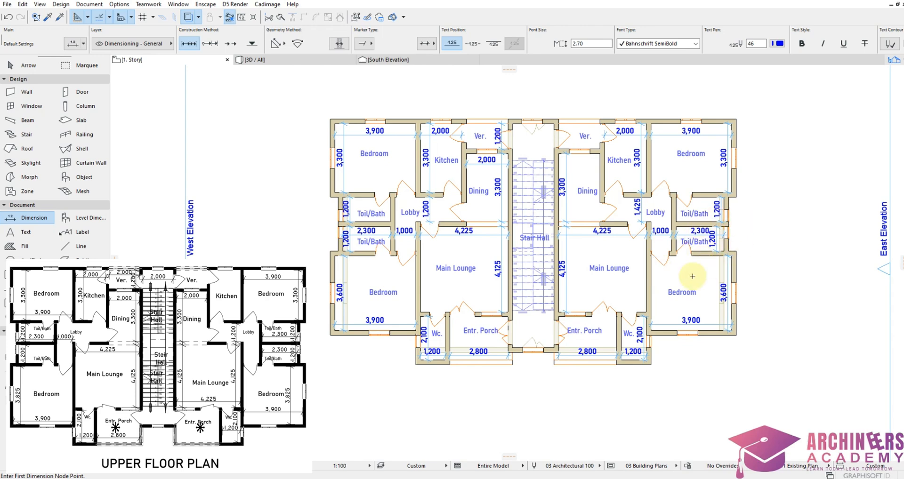
Step: Show the whole model in 3D and examine the rear facade's windows and doors on both floors
{"action": "scroll", "coordinate": [638, 259], "scroll_direction": "down", "scroll_amount": 3}
{"action": "right_click", "coordinate": [584, 375]}
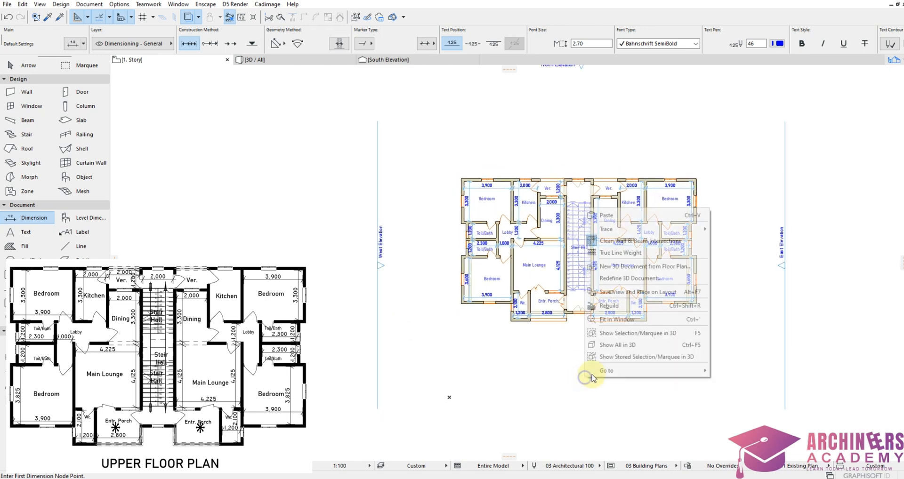
{"action": "left_click", "coordinate": [607, 349]}
{"action": "scroll", "coordinate": [631, 335], "scroll_direction": "down", "scroll_amount": 1}
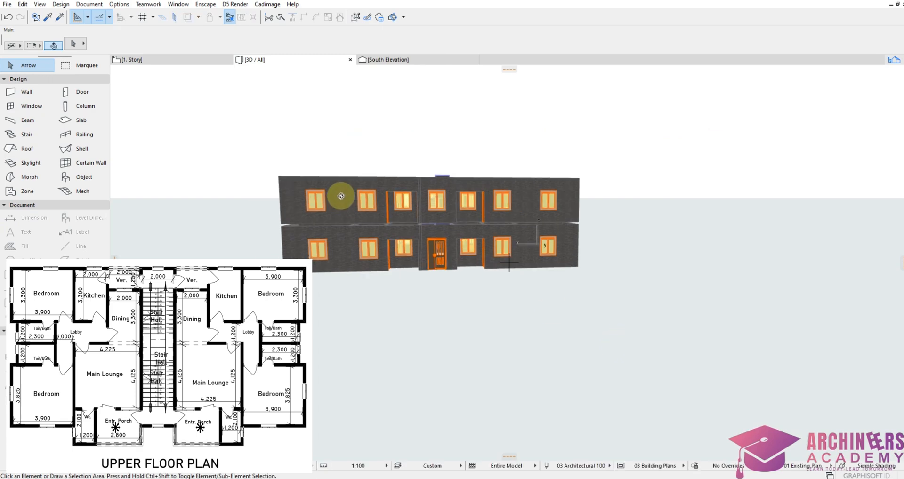
{"action": "scroll", "coordinate": [364, 210], "scroll_direction": "up", "scroll_amount": 3}
{"action": "middle_click_drag", "start_coordinate": [491, 231], "coordinate": [309, 163], "text": "shift"}
{"action": "scroll", "coordinate": [730, 272], "scroll_direction": "down", "scroll_amount": 2}
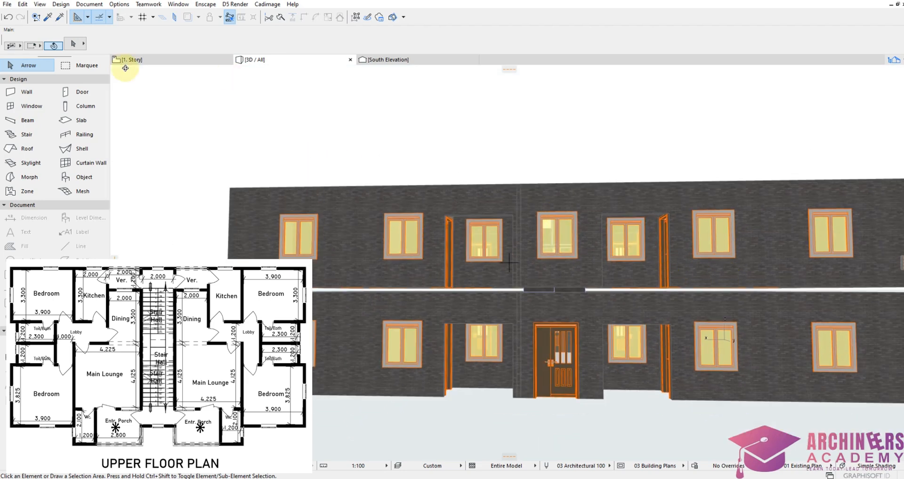
Step: Return to the 1. Story floor plan and check the revised room layout
{"action": "left_click", "coordinate": [131, 60]}
{"action": "scroll", "coordinate": [637, 371], "scroll_direction": "up", "scroll_amount": 5}
{"action": "scroll", "coordinate": [612, 282], "scroll_direction": "down", "scroll_amount": 1}
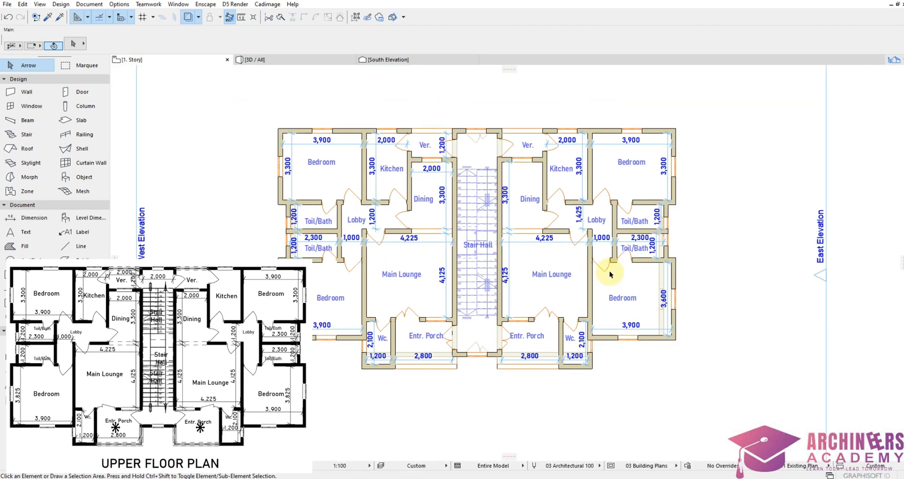
{"action": "scroll", "coordinate": [605, 273], "scroll_direction": "up", "scroll_amount": 1}
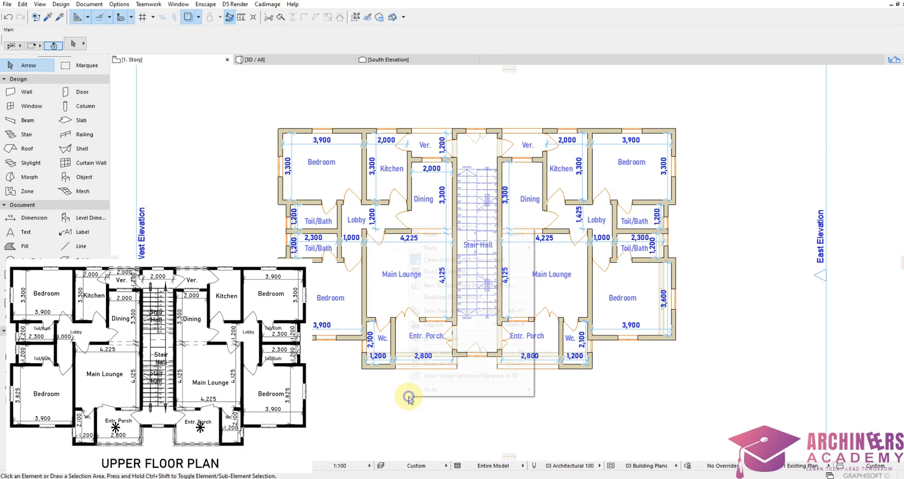
Step: Show the whole model in 3D again and orbit around to examine the entrance facade
{"action": "right_click", "coordinate": [409, 393]}
{"action": "left_click", "coordinate": [424, 355]}
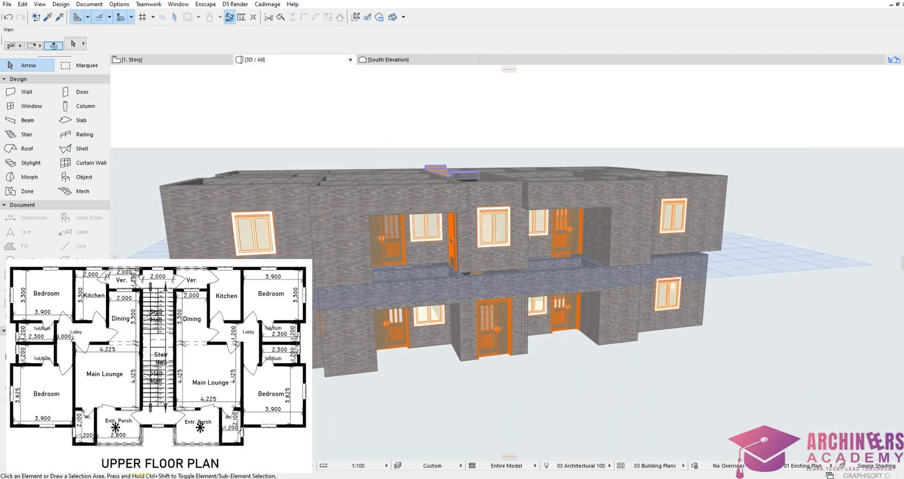
{"action": "middle_click_drag", "start_coordinate": [150, 470], "coordinate": [464, 289], "text": "shift"}
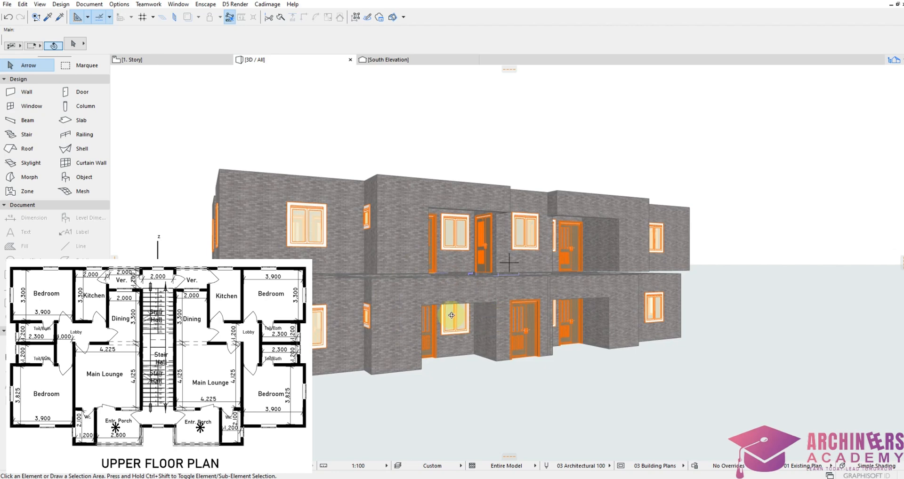
{"action": "middle_click_drag", "start_coordinate": [541, 302], "coordinate": [464, 312], "text": "shift"}
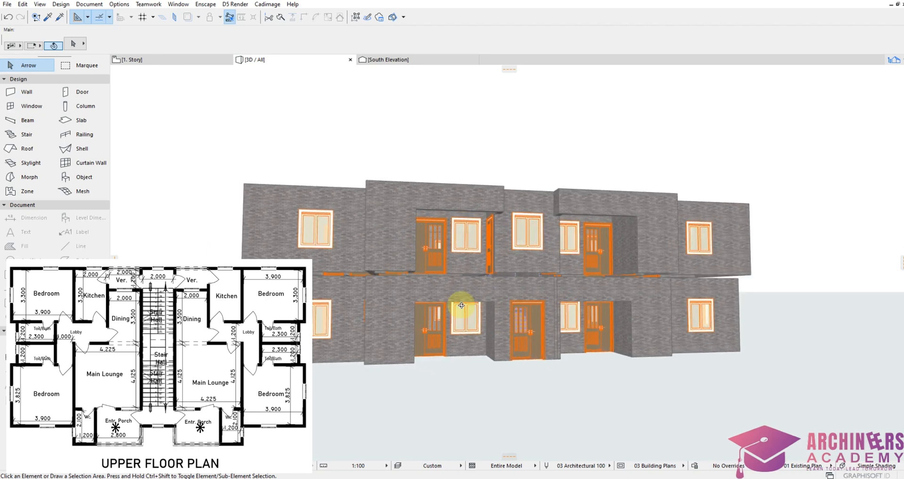
{"action": "middle_click_drag", "start_coordinate": [547, 354], "coordinate": [618, 379], "text": "shift"}
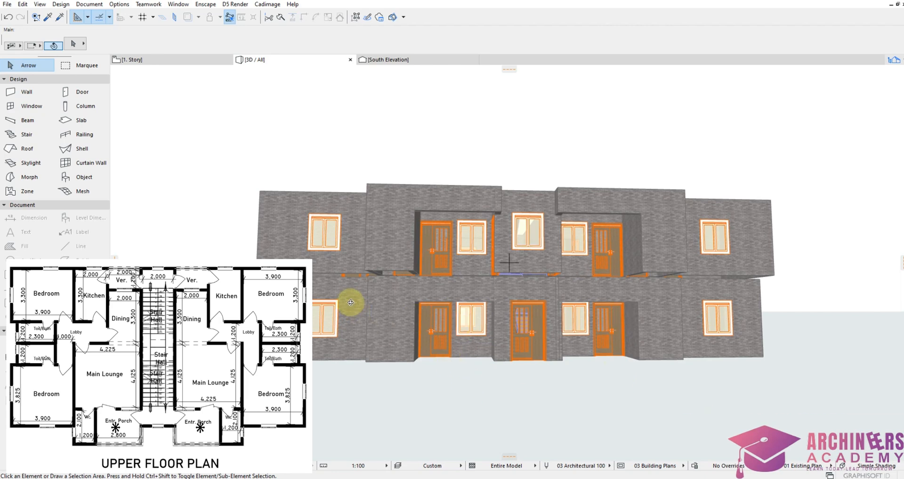
Step: Orbit the 3D model between the front and the side walls to examine the windows and doors on both floors
{"action": "middle_click_drag", "start_coordinate": [591, 306], "coordinate": [584, 329], "text": "shift"}
{"action": "middle_click_drag", "start_coordinate": [545, 252], "coordinate": [533, 228], "text": "shift"}
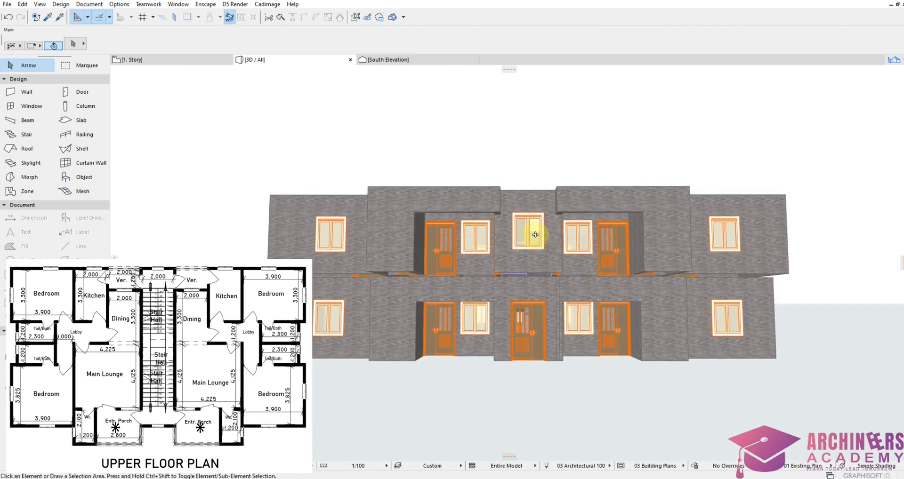
{"action": "middle_click_drag", "start_coordinate": [487, 246], "coordinate": [519, 258], "text": "shift"}
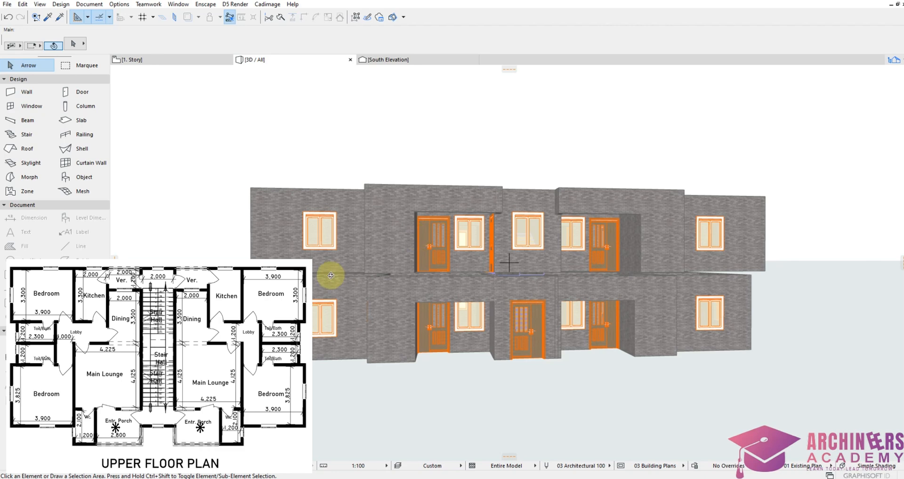
{"action": "middle_click_drag", "start_coordinate": [290, 293], "coordinate": [437, 283], "text": "shift"}
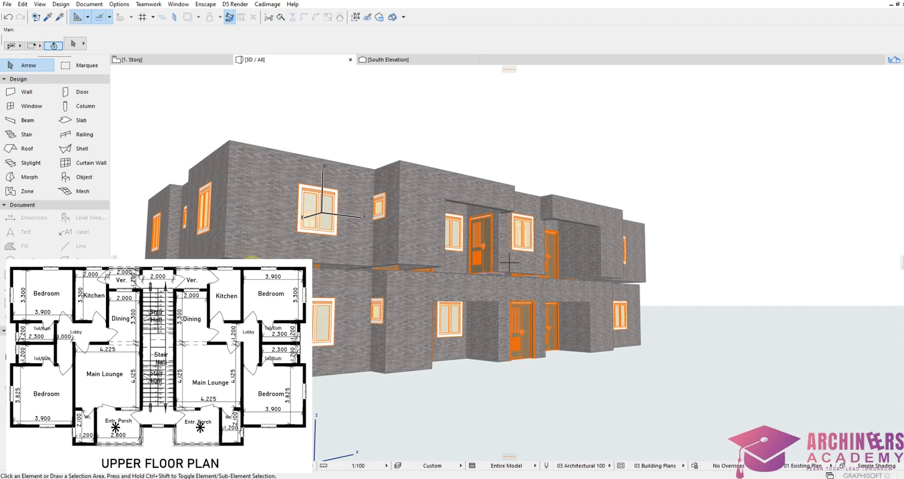
{"action": "middle_click_drag", "start_coordinate": [641, 332], "coordinate": [583, 328], "text": "shift"}
{"action": "middle_click_drag", "start_coordinate": [400, 339], "coordinate": [671, 253], "text": "shift"}
{"action": "middle_click_drag", "start_coordinate": [434, 287], "coordinate": [342, 261], "text": "shift"}
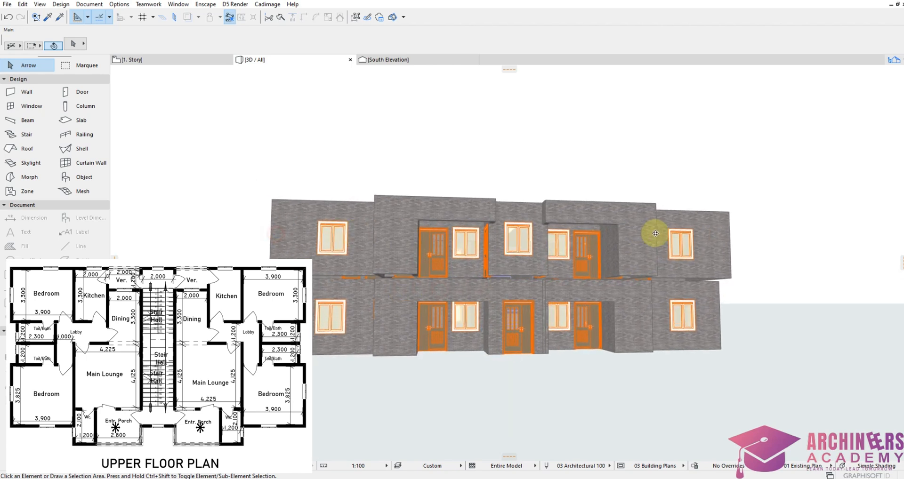
{"action": "middle_click_drag", "start_coordinate": [625, 278], "coordinate": [598, 263], "text": "shift"}
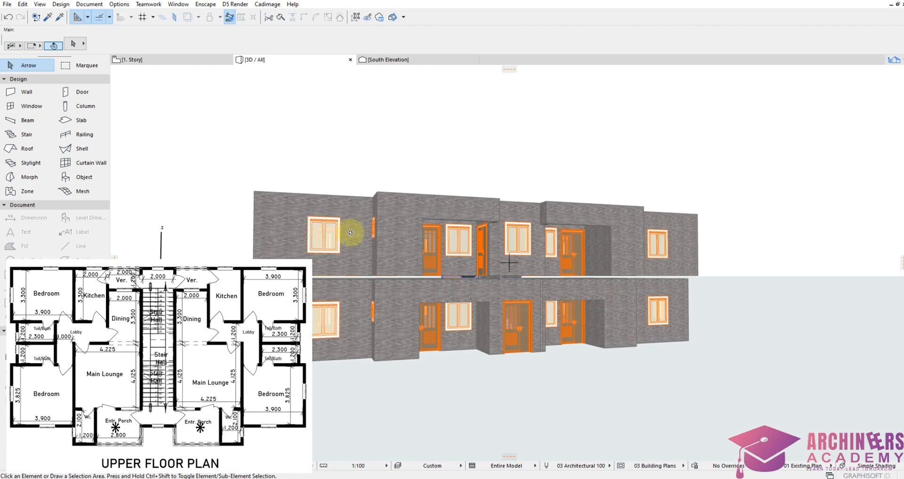
Step: Return to the 1. Story floor plan and copy all of its elements, including walls, openings, stair, room labels and dimensions
{"action": "left_click", "coordinate": [175, 60]}
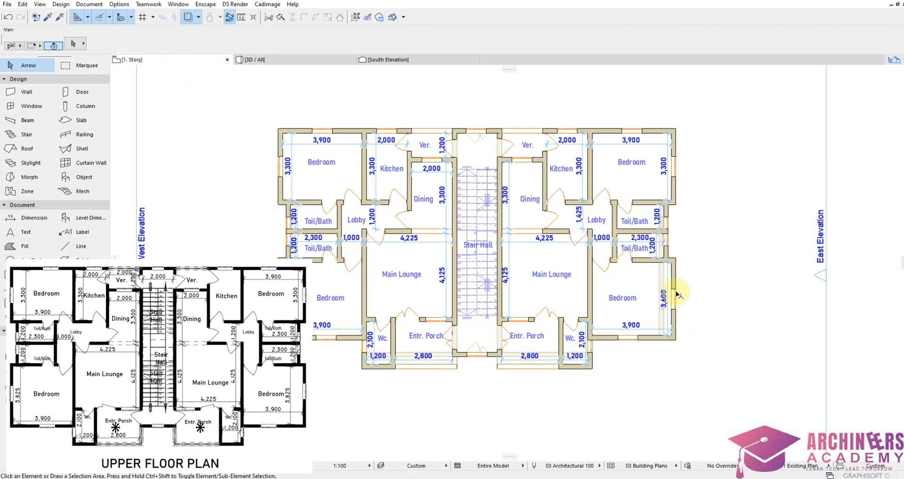
{"action": "scroll", "coordinate": [669, 280], "scroll_direction": "up", "scroll_amount": 2}
{"action": "scroll", "coordinate": [668, 279], "scroll_direction": "up", "scroll_amount": 2}
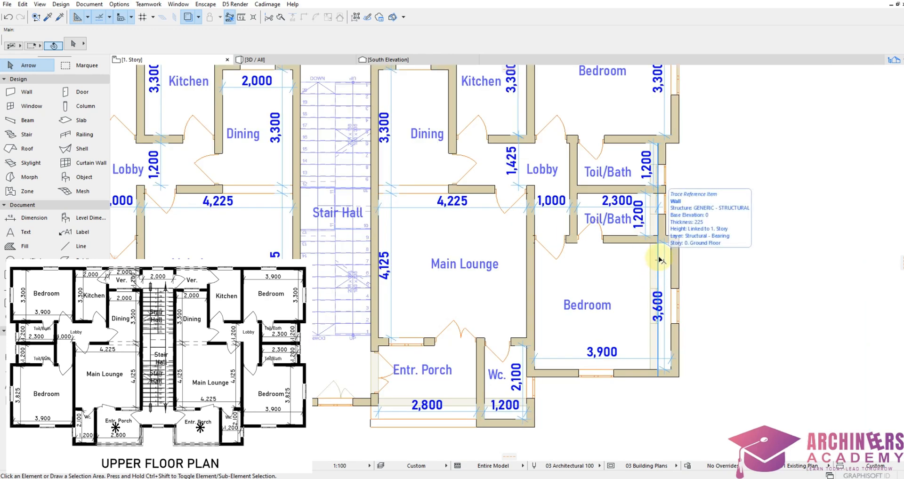
{"action": "scroll", "coordinate": [632, 251], "scroll_direction": "down", "scroll_amount": 2}
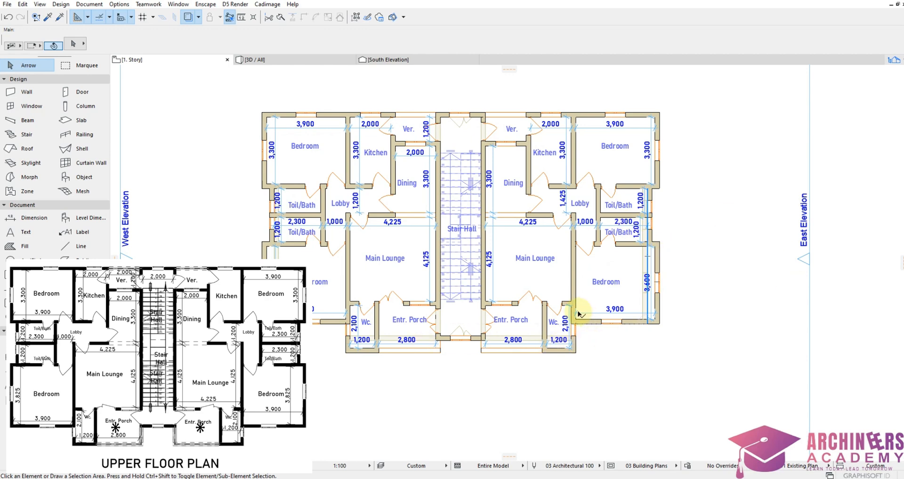
{"action": "scroll", "coordinate": [579, 314], "scroll_direction": "down", "scroll_amount": 2}
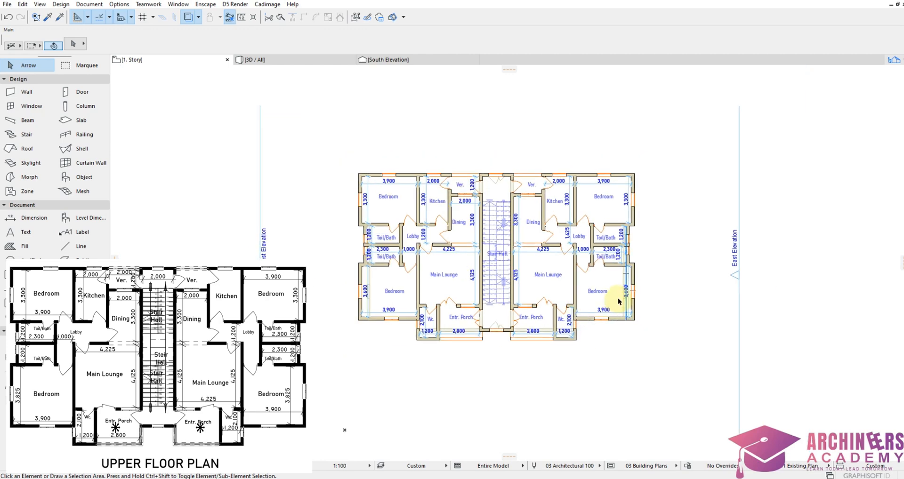
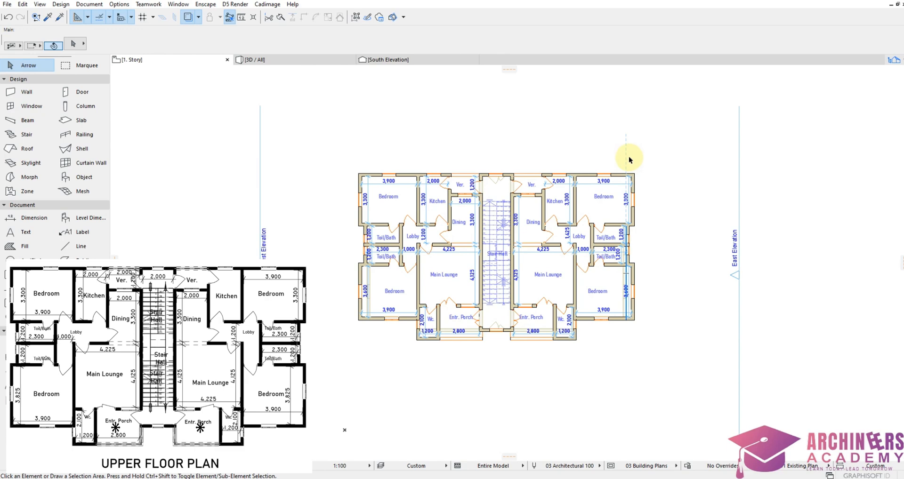
{"action": "left_click_drag", "start_coordinate": [662, 157], "coordinate": [332, 360]}
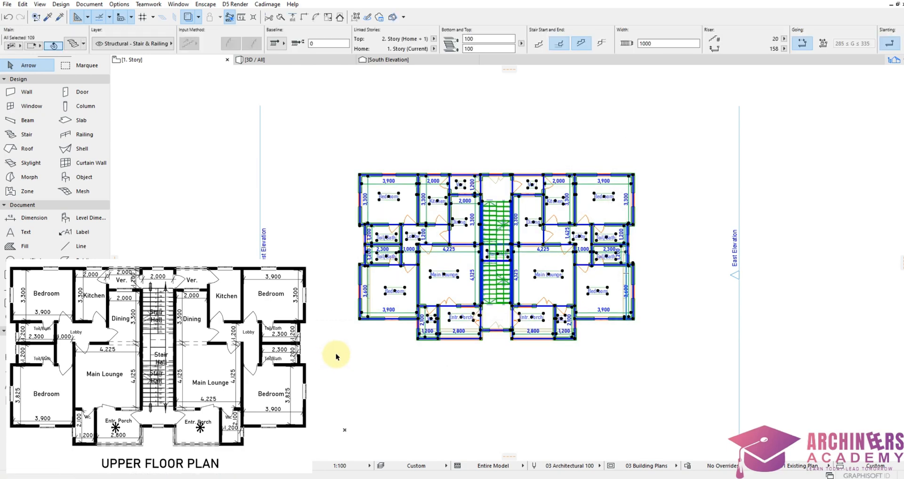
{"action": "right_click", "coordinate": [382, 349]}
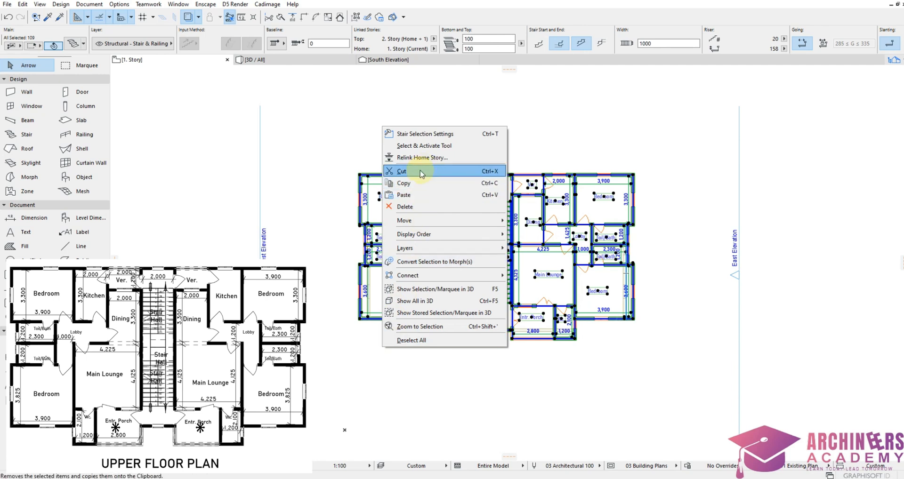
{"action": "left_click", "coordinate": [413, 188]}
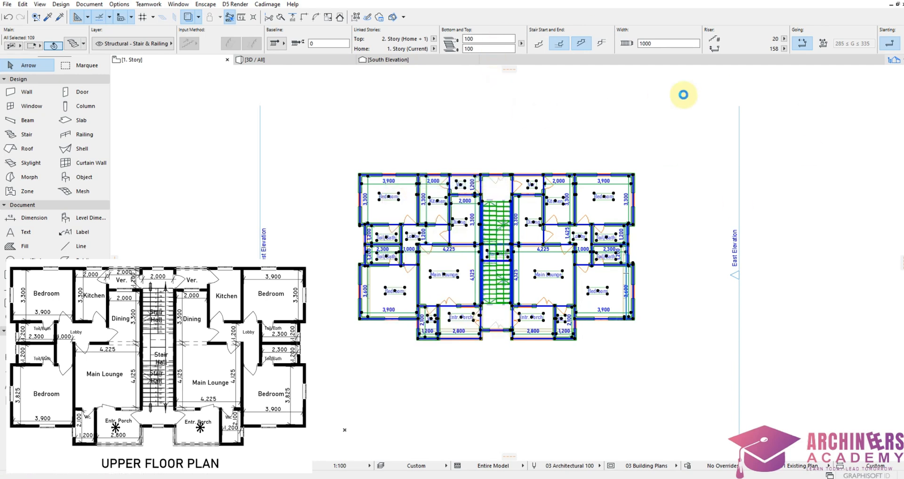
Step: Open the 2. Story floor plan and paste the copied floor layout at its original position, directly above the story below
{"action": "left_click", "coordinate": [899, 61]}
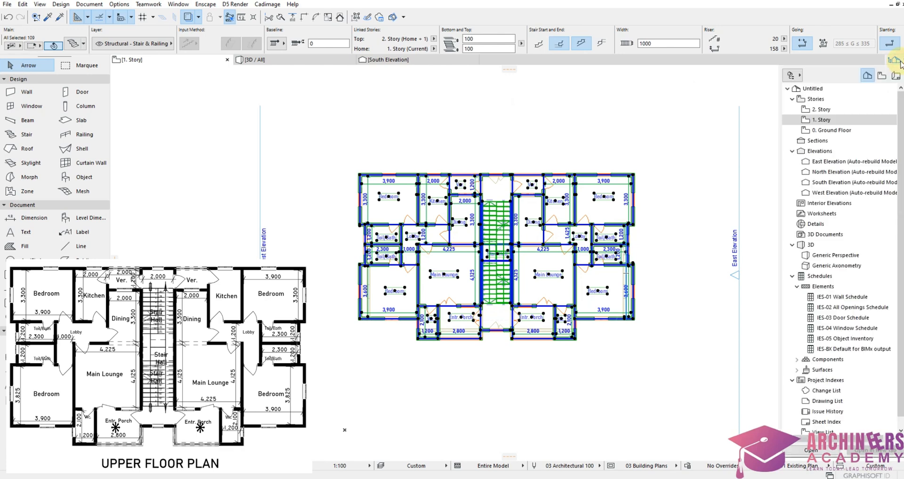
{"action": "double_click", "coordinate": [823, 115]}
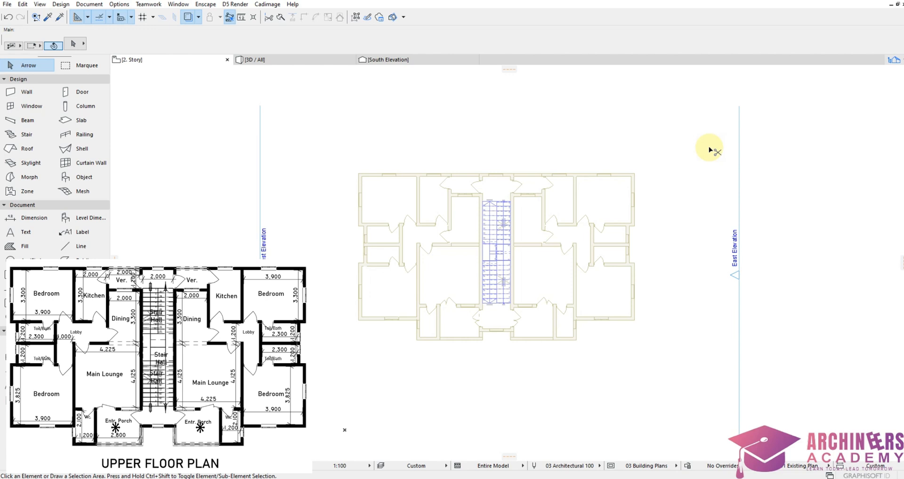
{"action": "key", "text": "ctrl+v"}
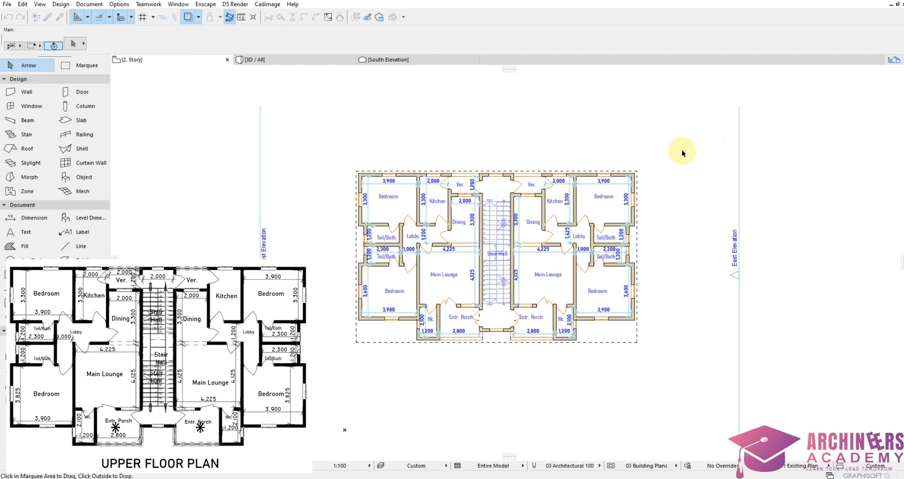
{"action": "right_click", "coordinate": [682, 147]}
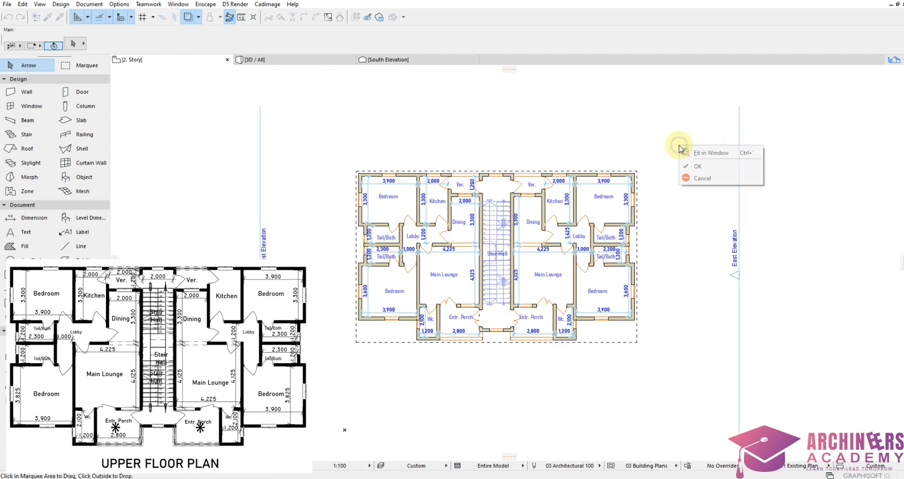
{"action": "left_click", "coordinate": [699, 166]}
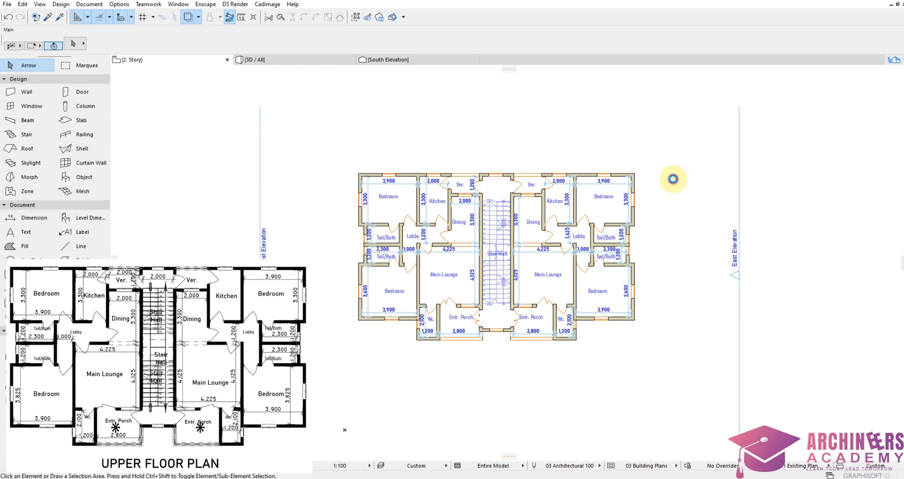
{"action": "right_click", "coordinate": [673, 179]}
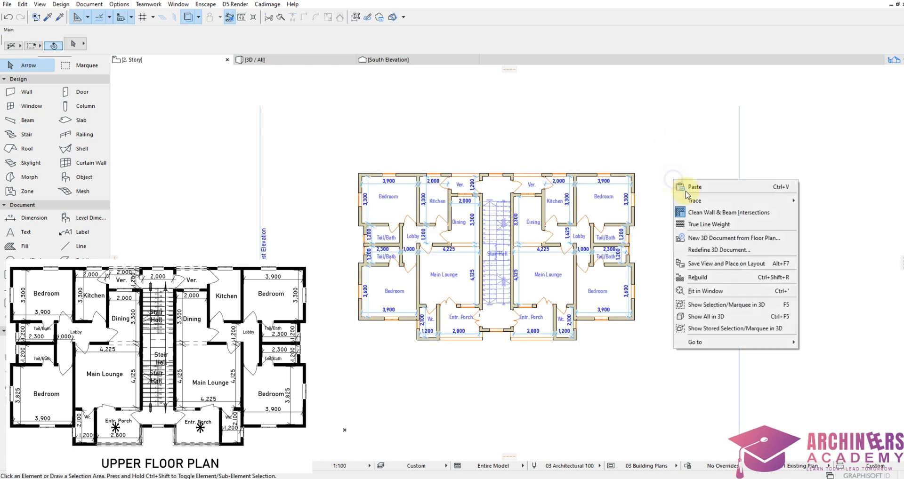
{"action": "left_click", "coordinate": [658, 227]}
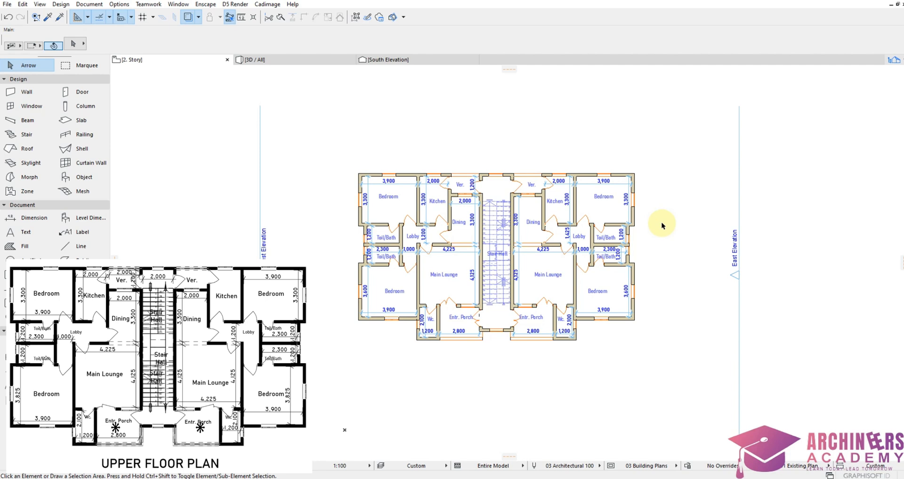
{"action": "left_click", "coordinate": [894, 60]}
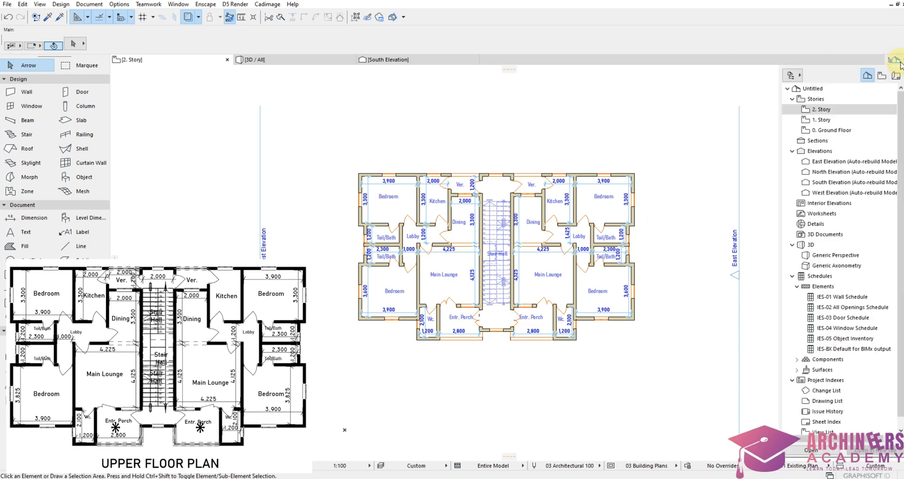
{"action": "double_click", "coordinate": [828, 119]}
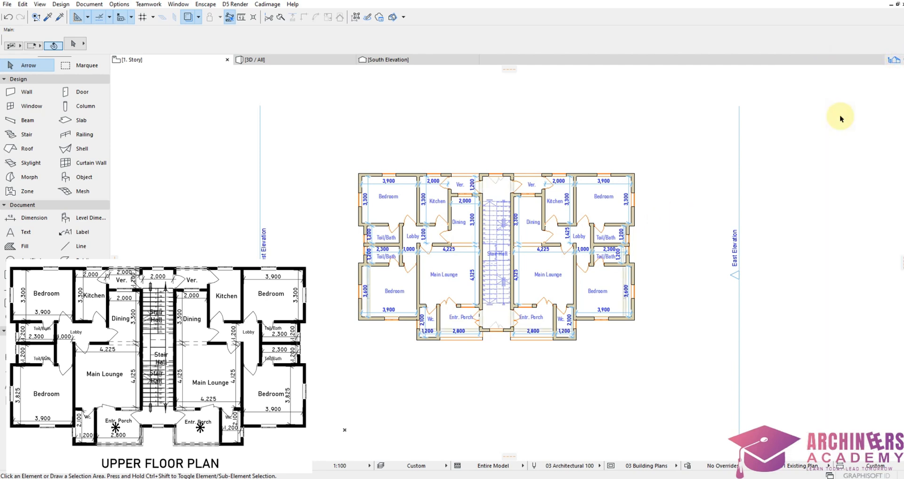
{"action": "left_click", "coordinate": [324, 143]}
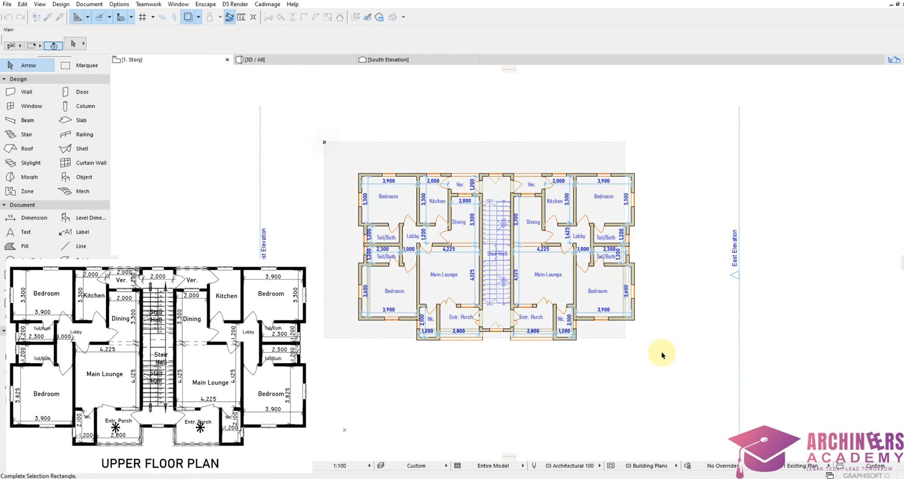
{"action": "left_click", "coordinate": [671, 363]}
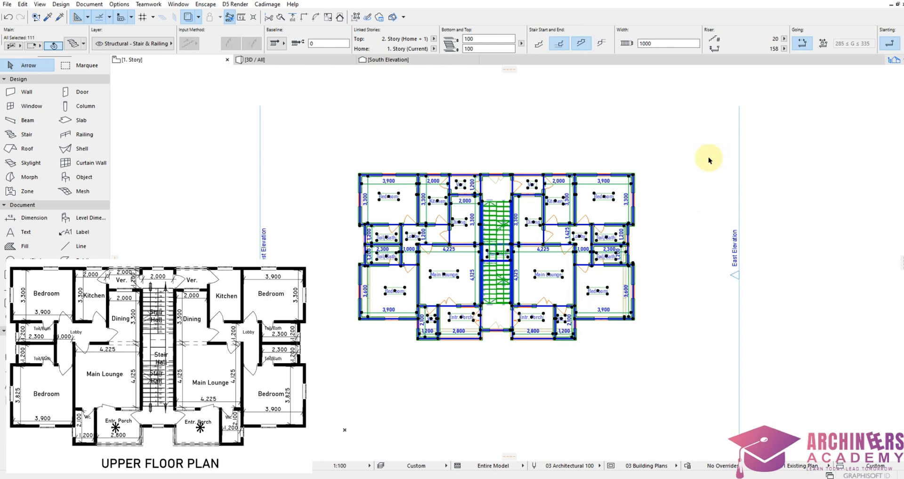
{"action": "key", "text": "Escape"}
{"action": "left_click", "coordinate": [894, 60]}
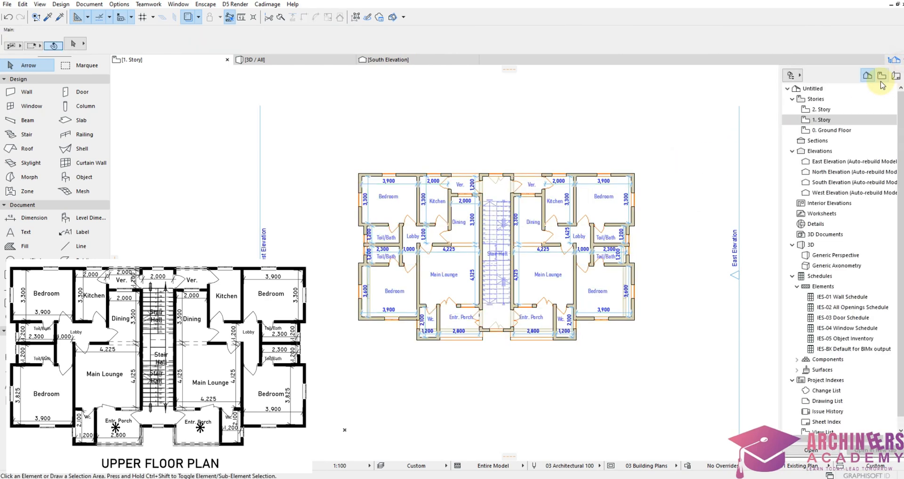
{"action": "left_click", "coordinate": [829, 116]}
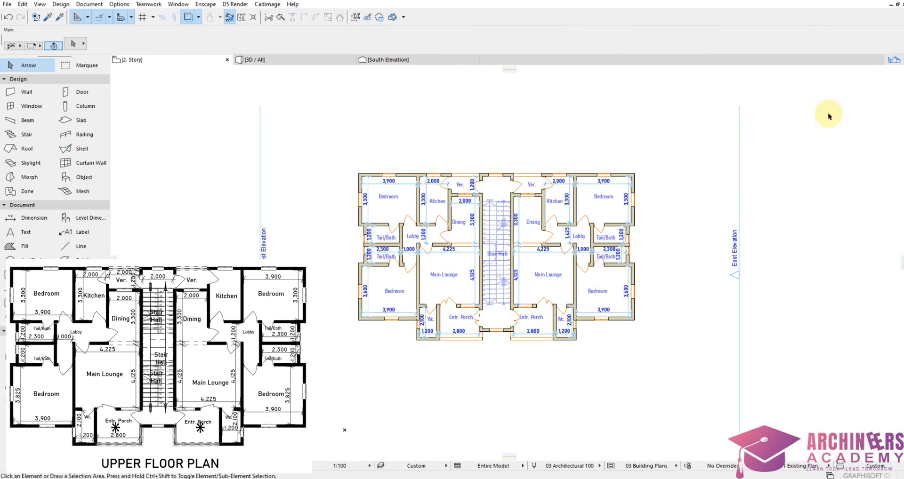
{"action": "right_click", "coordinate": [649, 155]}
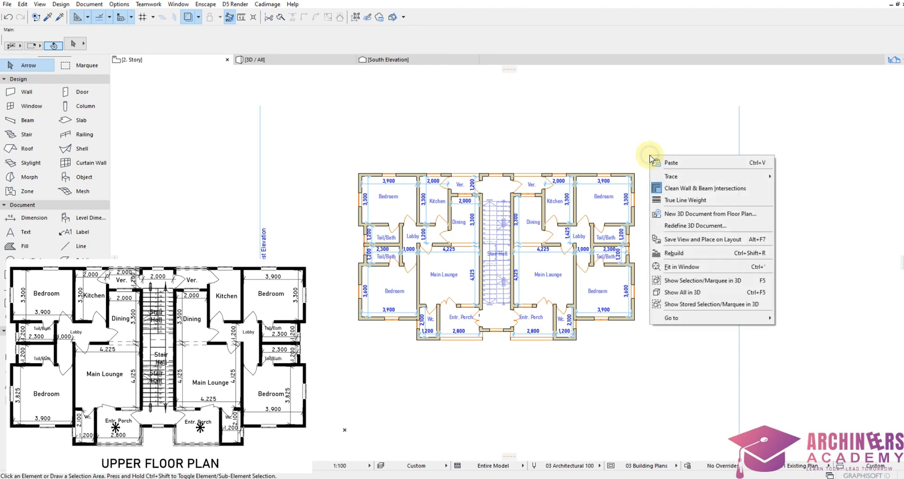
{"action": "left_click", "coordinate": [688, 138]}
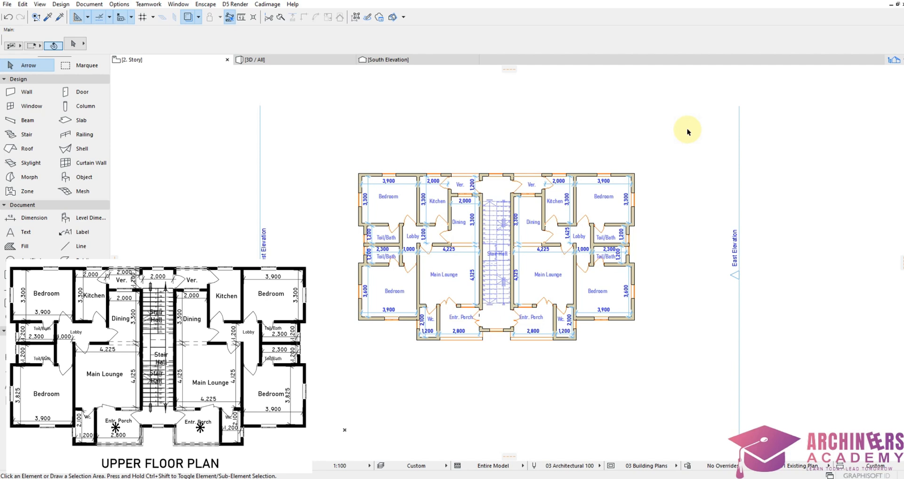
Step: Show the whole model in 3D and orbit around to examine the added third level above the two lower floors
{"action": "right_click", "coordinate": [683, 137]}
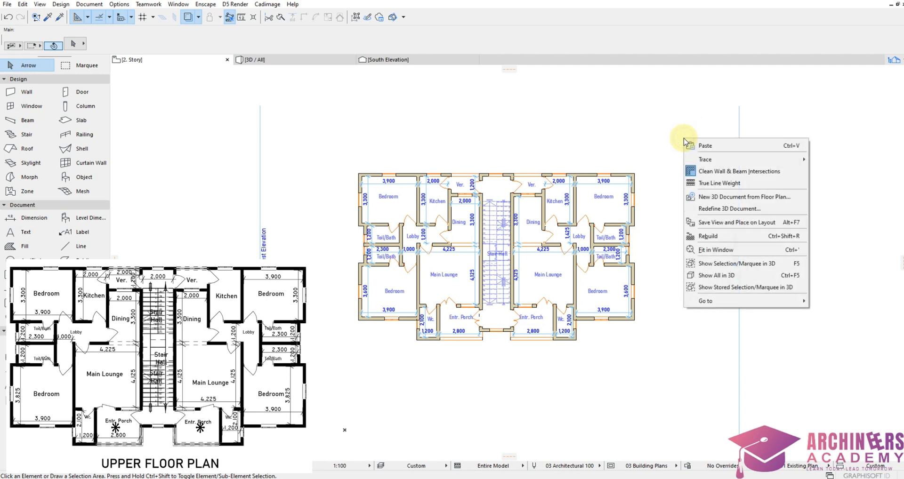
{"action": "left_click", "coordinate": [724, 276]}
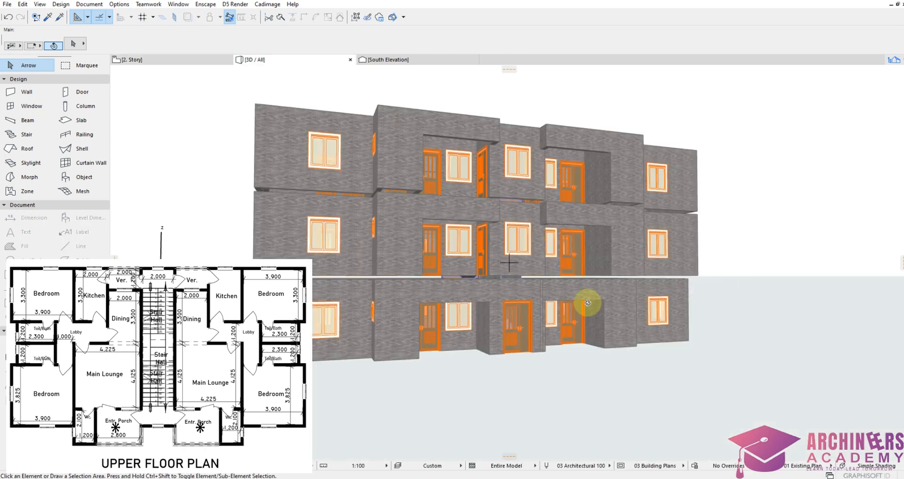
{"action": "left_click_drag", "start_coordinate": [571, 297], "coordinate": [593, 365]}
{"action": "left_click_drag", "start_coordinate": [396, 352], "coordinate": [715, 324]}
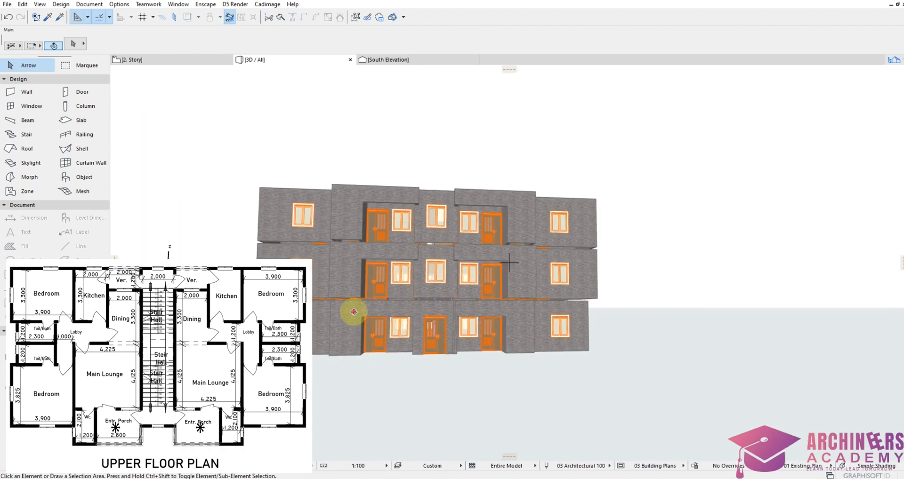
{"action": "left_click_drag", "start_coordinate": [354, 311], "coordinate": [439, 324]}
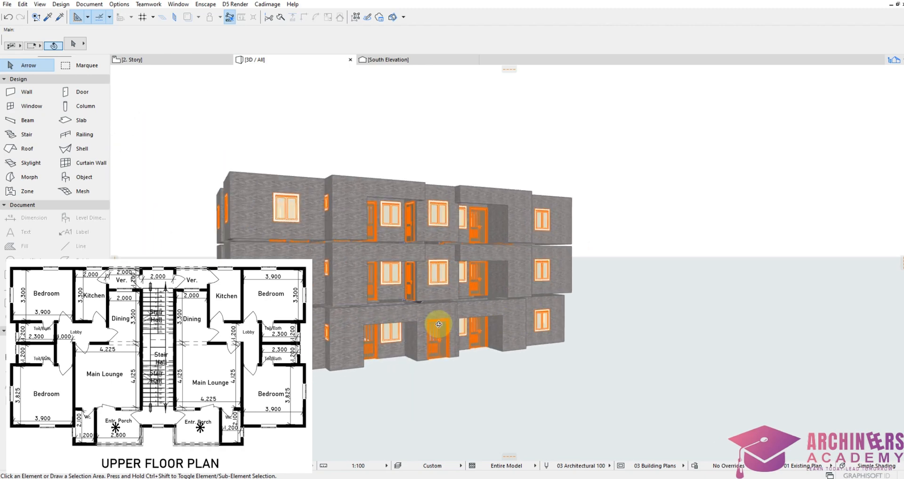
{"action": "middle_click_drag", "start_coordinate": [439, 324], "coordinate": [284, 311], "text": "shift"}
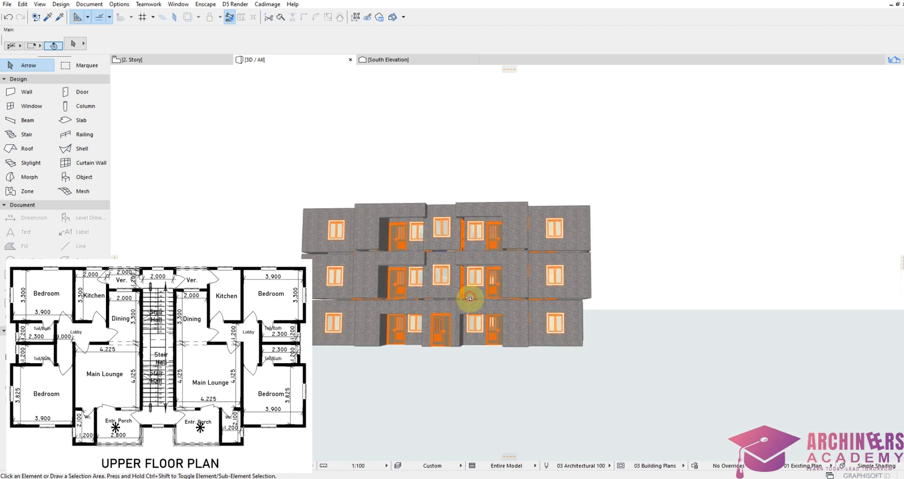
{"action": "middle_click_drag", "start_coordinate": [468, 294], "coordinate": [687, 317], "text": "shift"}
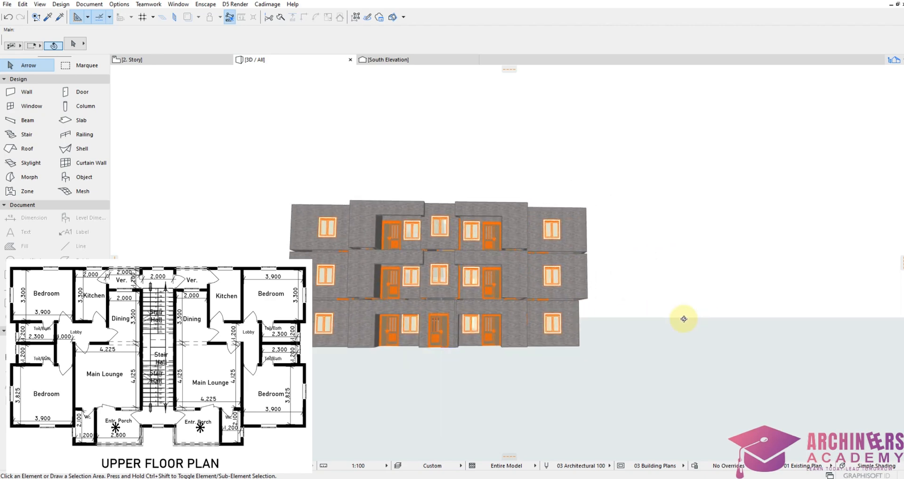
Step: Review the 2. Story floor plan, show the whole model in 3D and orbit around its front and side walls to examine all three levels
{"action": "left_click", "coordinate": [153, 62]}
{"action": "scroll", "coordinate": [501, 298], "scroll_direction": "up", "scroll_amount": 3}
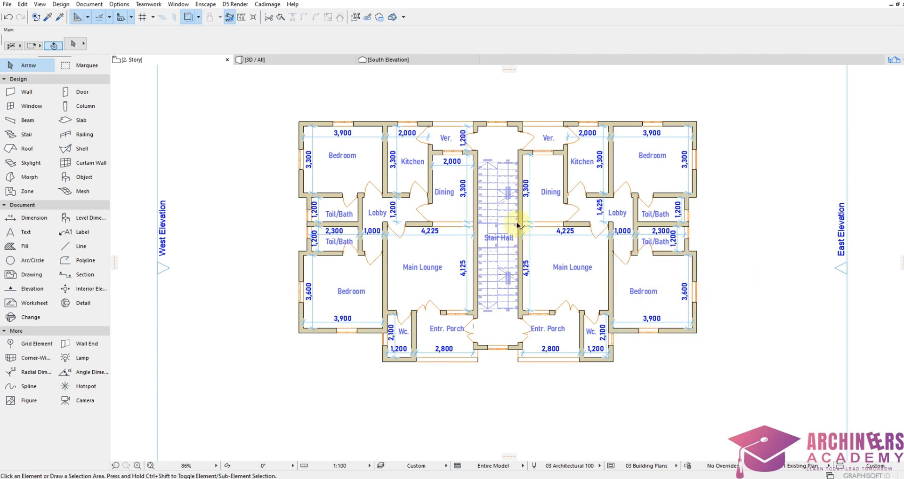
{"action": "right_click", "coordinate": [458, 419]}
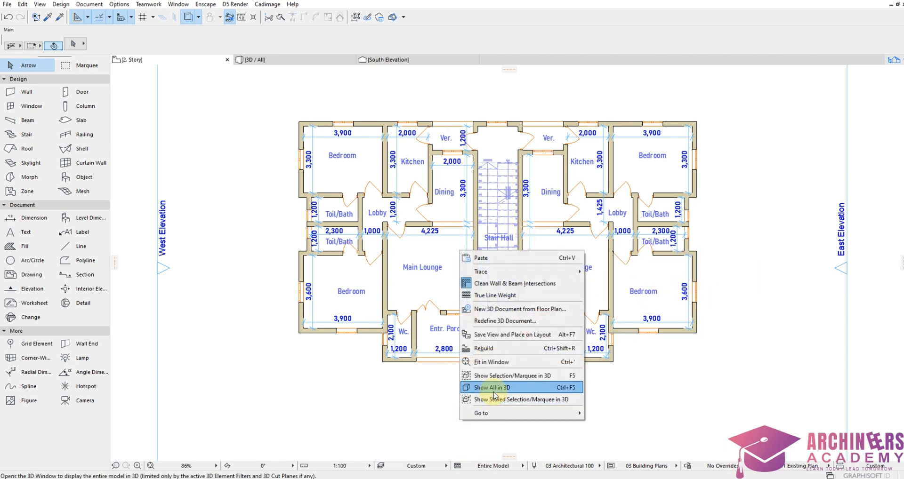
{"action": "left_click", "coordinate": [494, 389]}
{"action": "left_click_drag", "start_coordinate": [423, 358], "coordinate": [471, 357]}
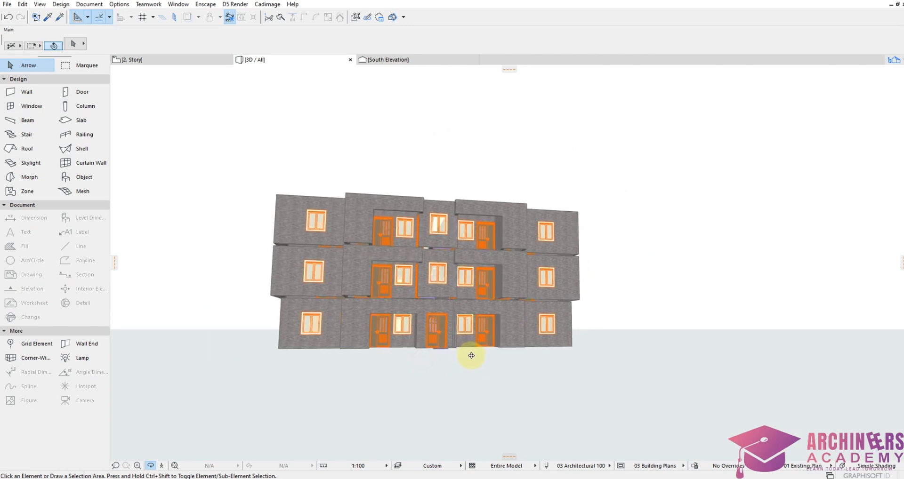
{"action": "left_click_drag", "start_coordinate": [273, 303], "coordinate": [272, 250]}
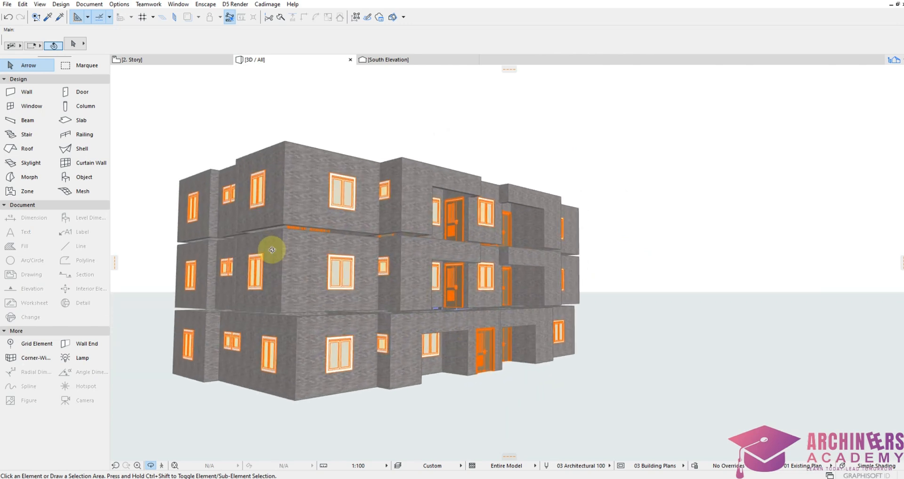
{"action": "left_click_drag", "start_coordinate": [305, 316], "coordinate": [295, 224]}
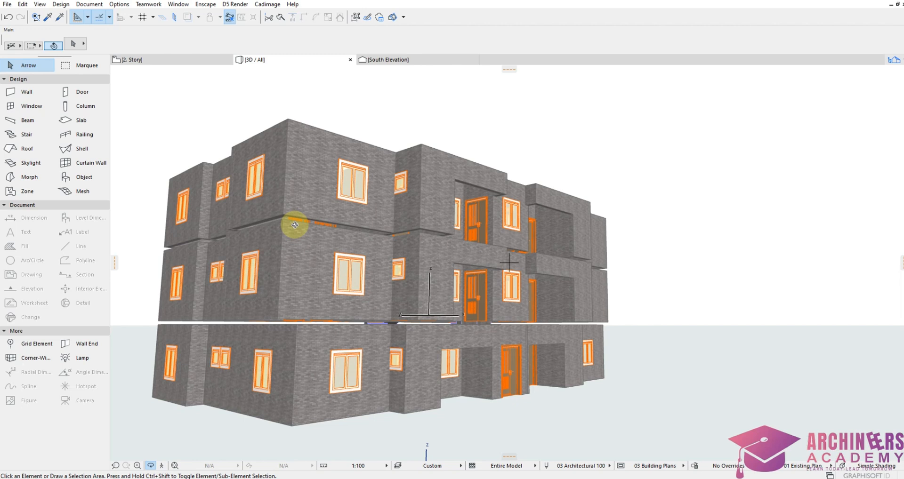
{"action": "left_click_drag", "start_coordinate": [295, 224], "coordinate": [307, 338]}
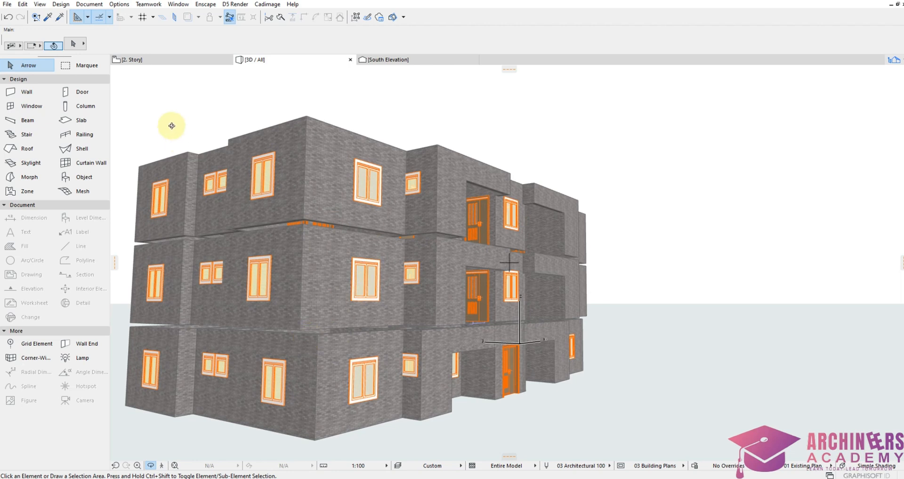
Step: Open the 0. Ground Floor plan and set the slab defaults to a basic Concrete - Structural slab with a thickness of 600
{"action": "left_click", "coordinate": [898, 60]}
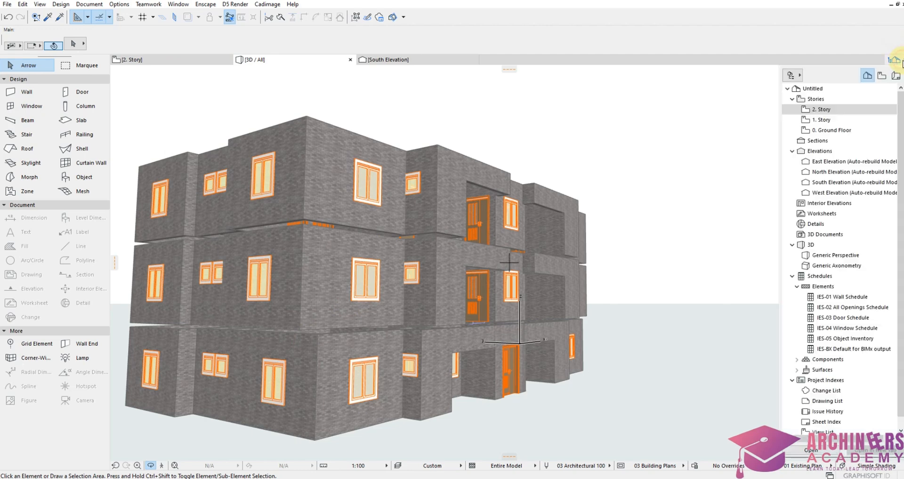
{"action": "left_click", "coordinate": [829, 132]}
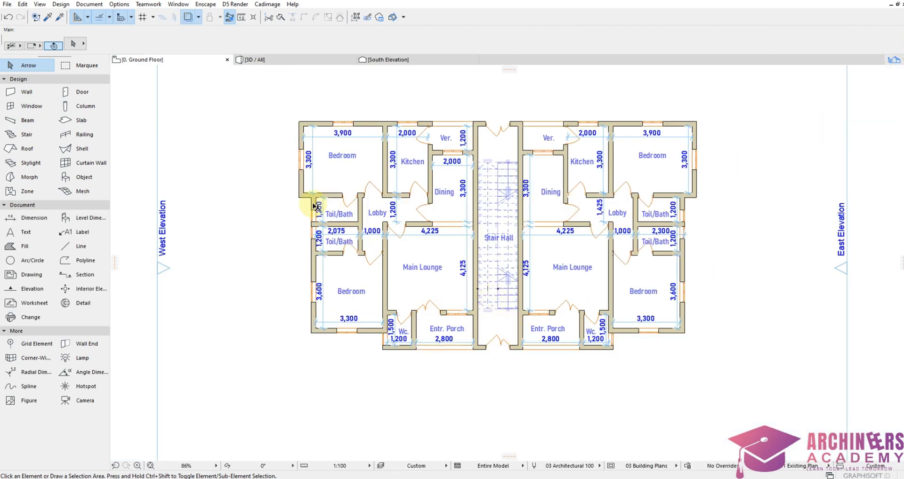
{"action": "left_click", "coordinate": [81, 121]}
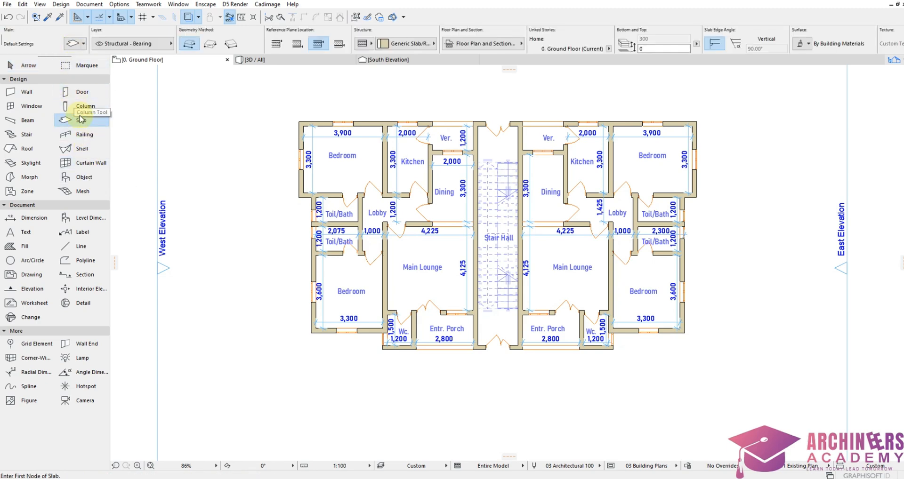
{"action": "double_click", "coordinate": [80, 119]}
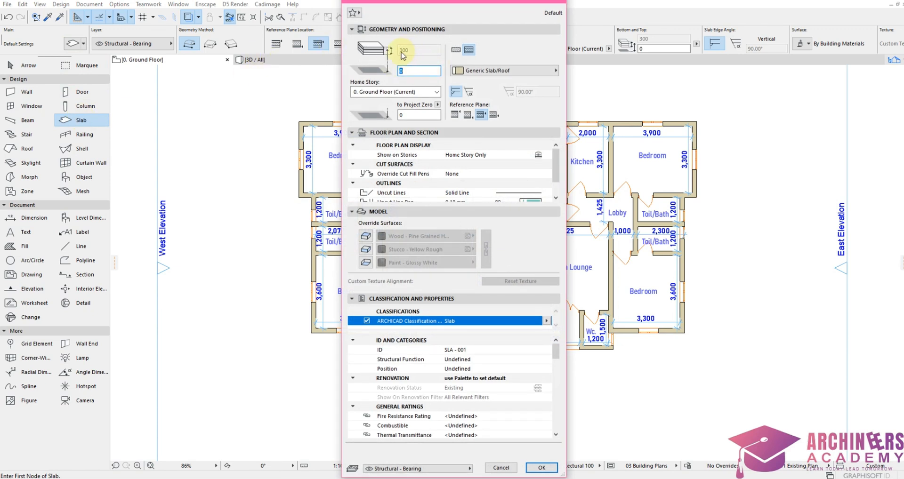
{"action": "left_click", "coordinate": [456, 50]}
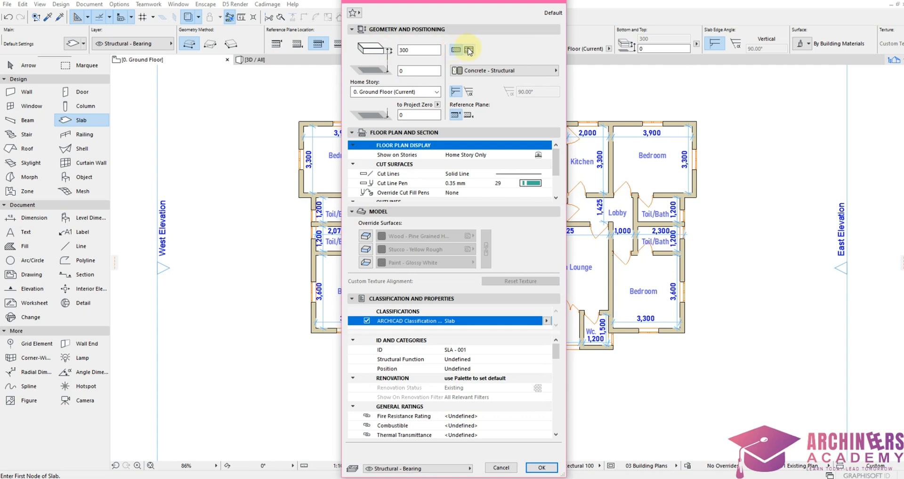
{"action": "left_click", "coordinate": [470, 50]}
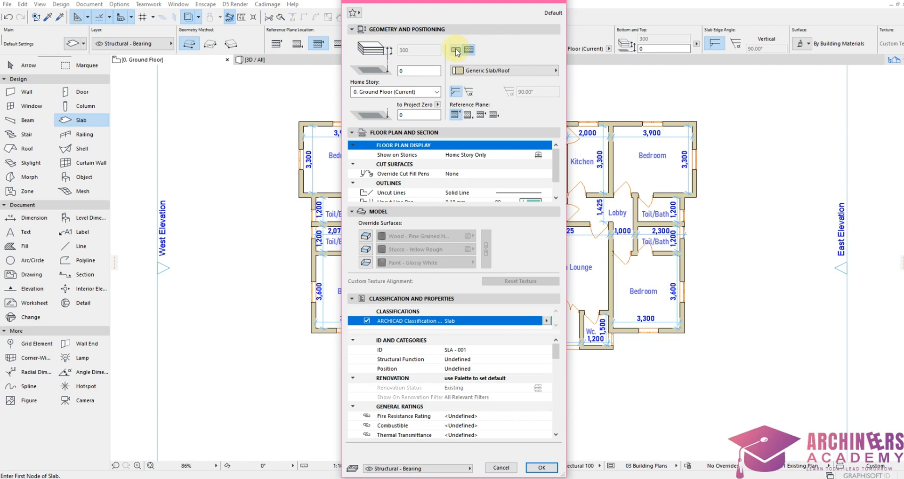
{"action": "left_click", "coordinate": [456, 50]}
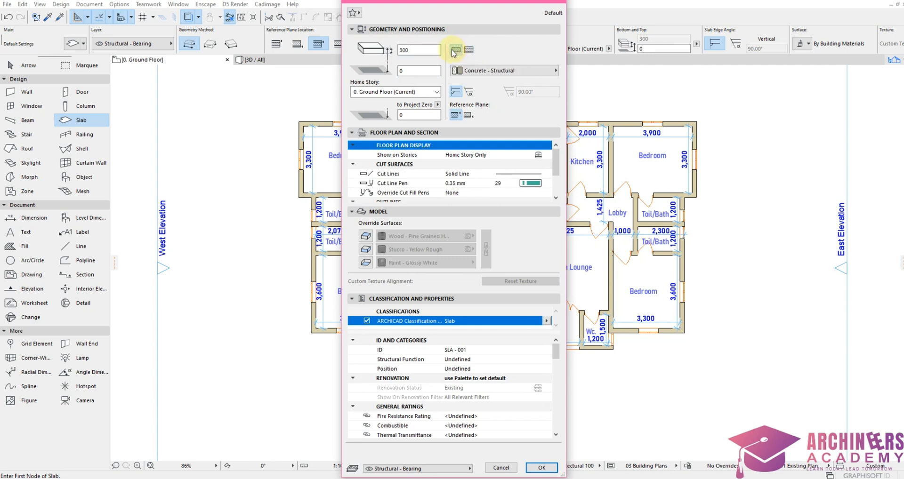
{"action": "left_click", "coordinate": [414, 51]}
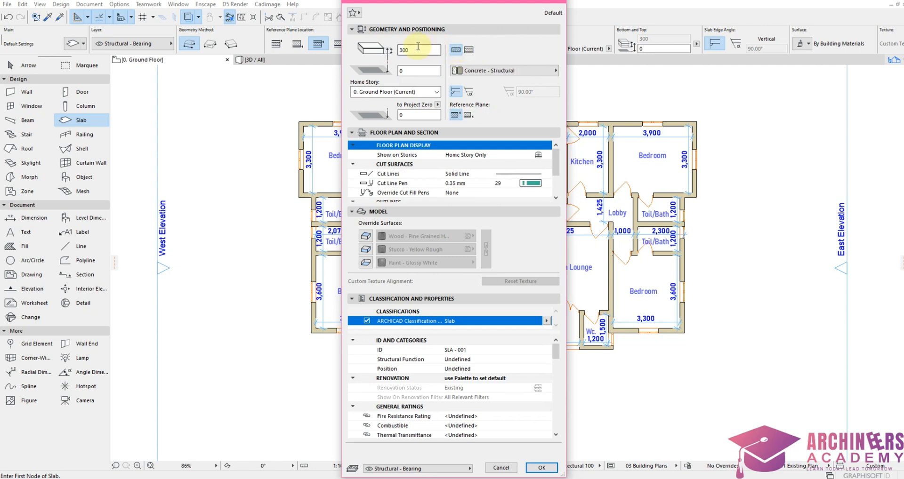
{"action": "double_click", "coordinate": [422, 50]}
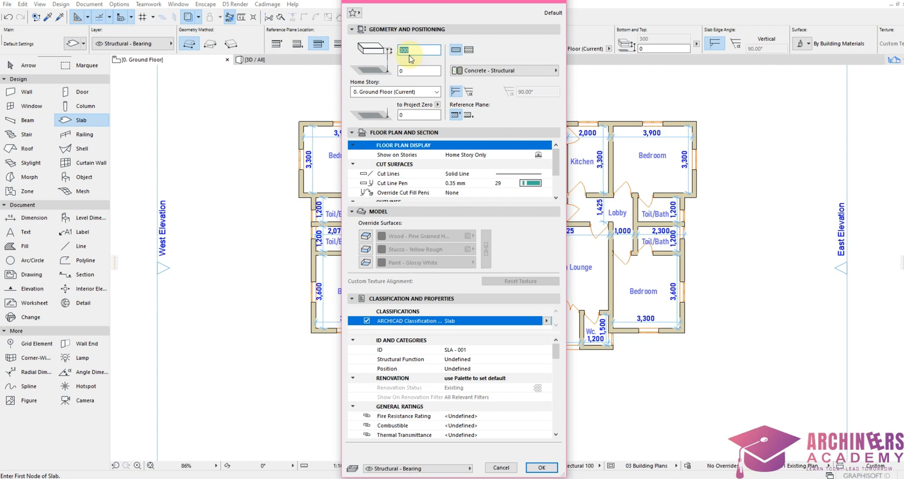
{"action": "left_click", "coordinate": [433, 68]}
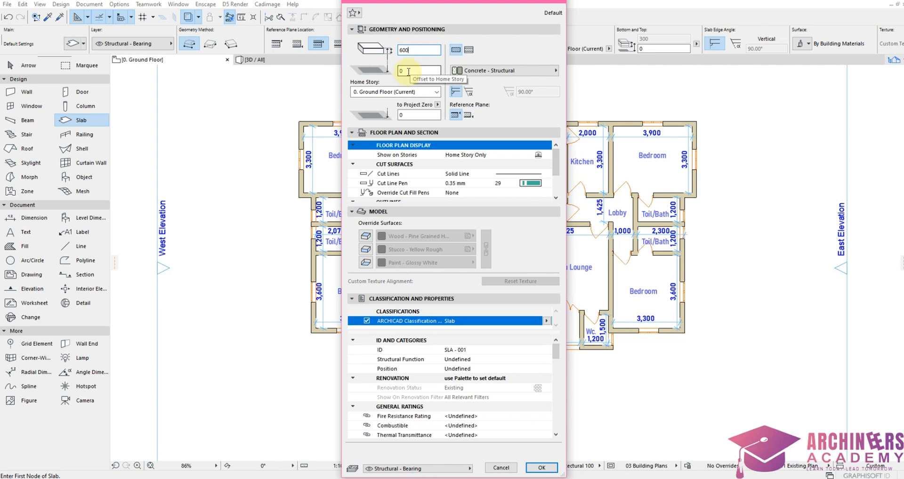
Step: Override the slab's surfaces with Tiles - Tan 30x30 on top, Brick - Brown on the edges and Earth - Brown underneath, and accept the settings
{"action": "left_click", "coordinate": [366, 236]}
{"action": "left_click", "coordinate": [366, 249]}
{"action": "left_click", "coordinate": [366, 263]}
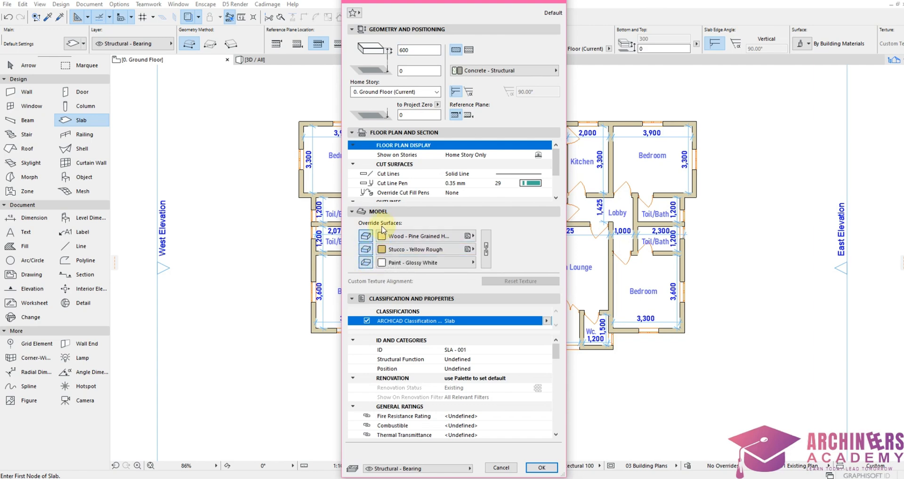
{"action": "left_click", "coordinate": [425, 237]}
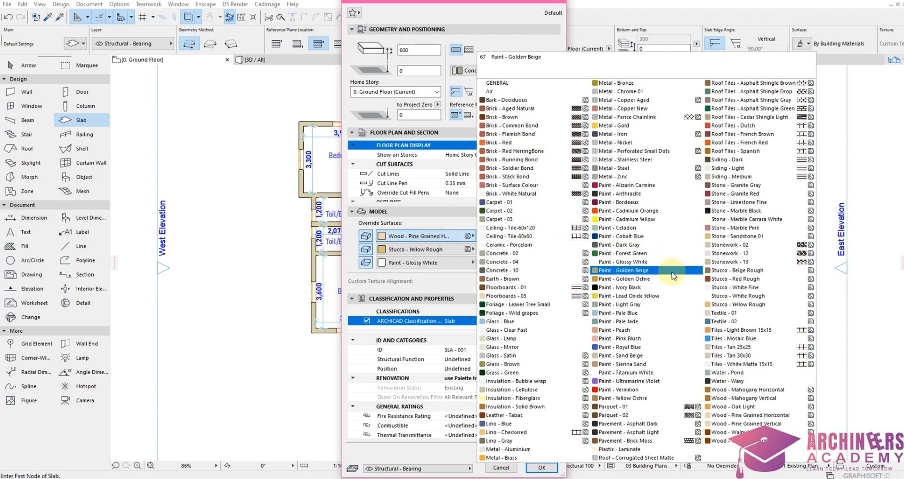
{"action": "left_click", "coordinate": [746, 356]}
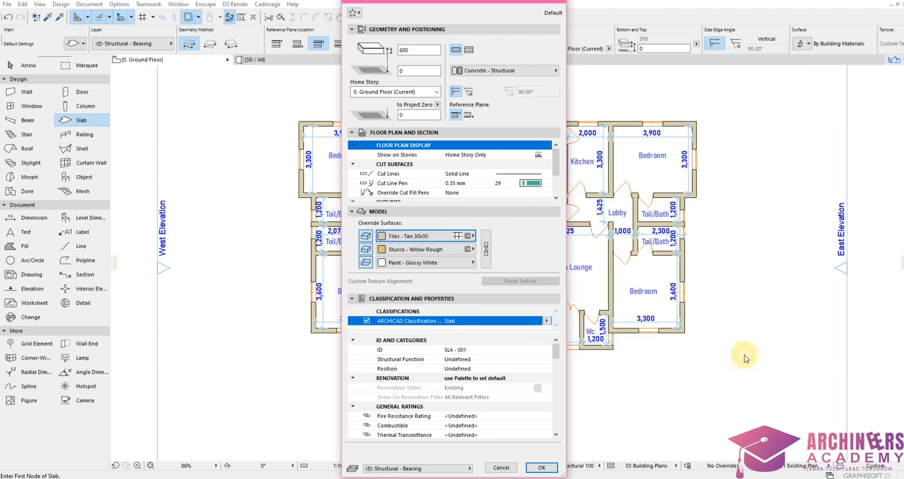
{"action": "left_click", "coordinate": [399, 254]}
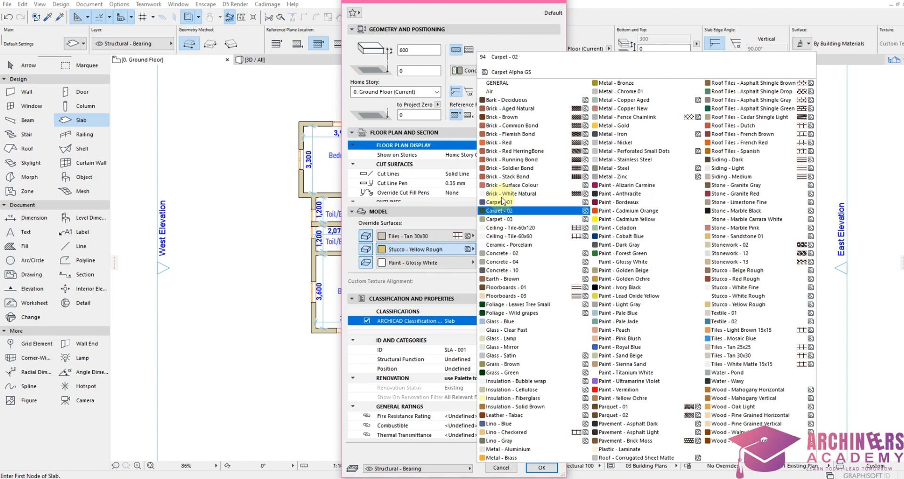
{"action": "left_click", "coordinate": [517, 118]}
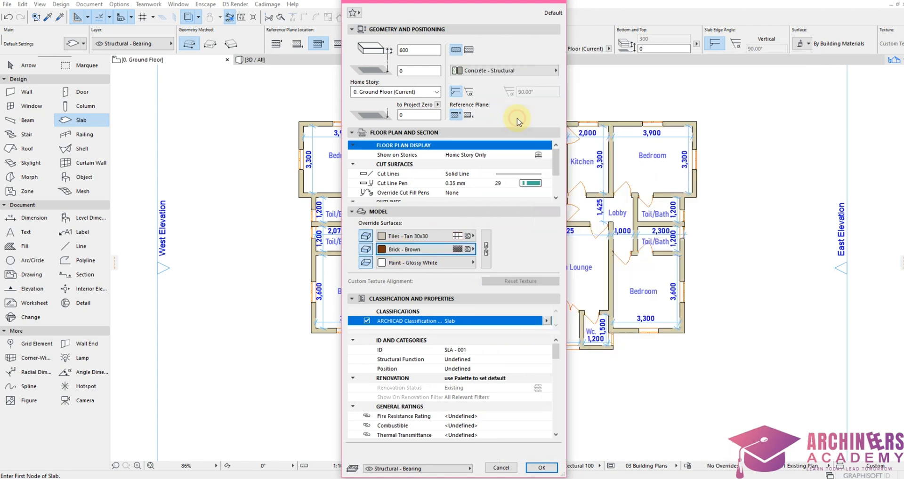
{"action": "left_click", "coordinate": [420, 265]}
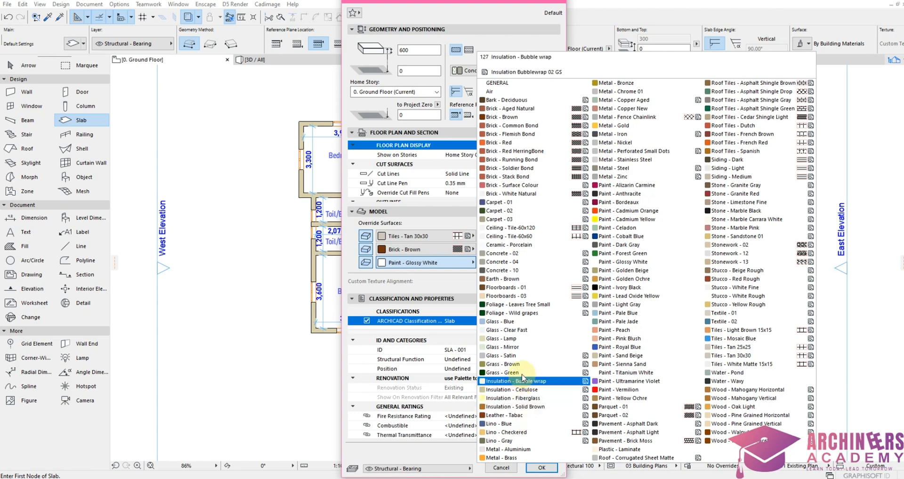
{"action": "left_click", "coordinate": [506, 282]}
{"action": "left_click", "coordinate": [542, 467]}
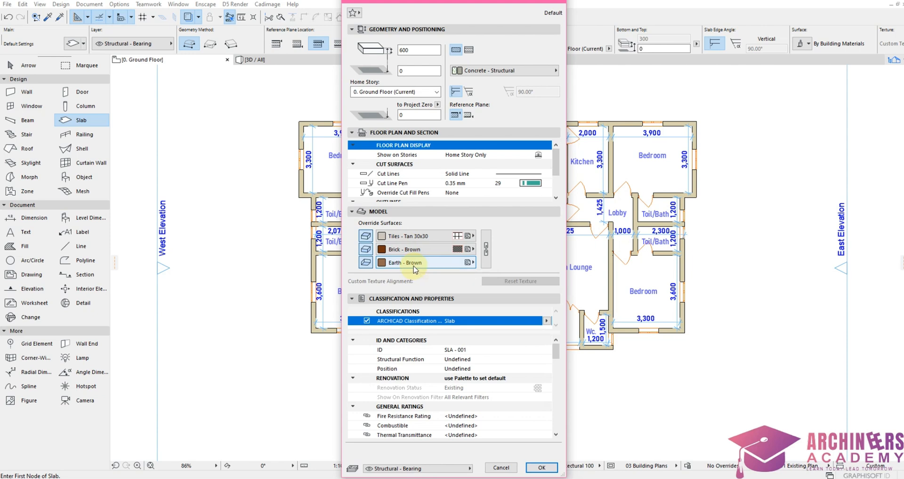
{"action": "left_click", "coordinate": [541, 468]}
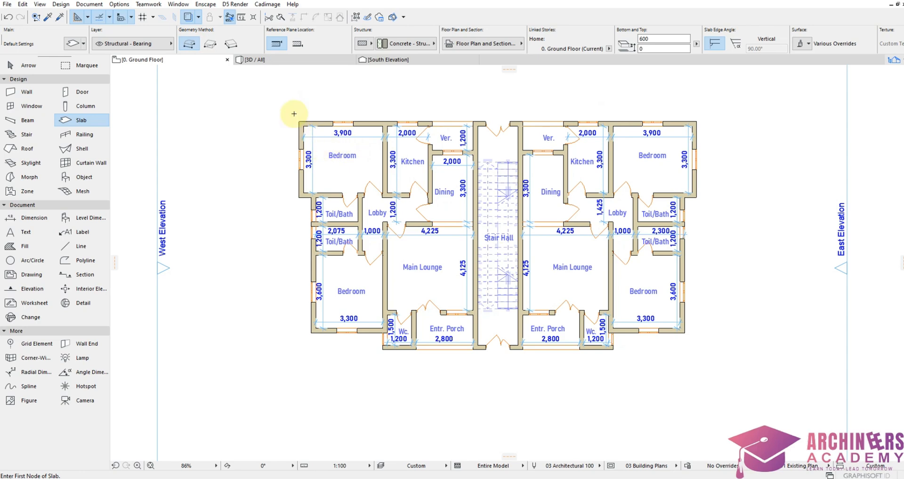
Step: Start the ground floor slab outline at the building's north-west outer corner, along the north wall and down the east bedroom wall to the setback
{"action": "scroll", "coordinate": [299, 122], "scroll_direction": "up", "scroll_amount": 8}
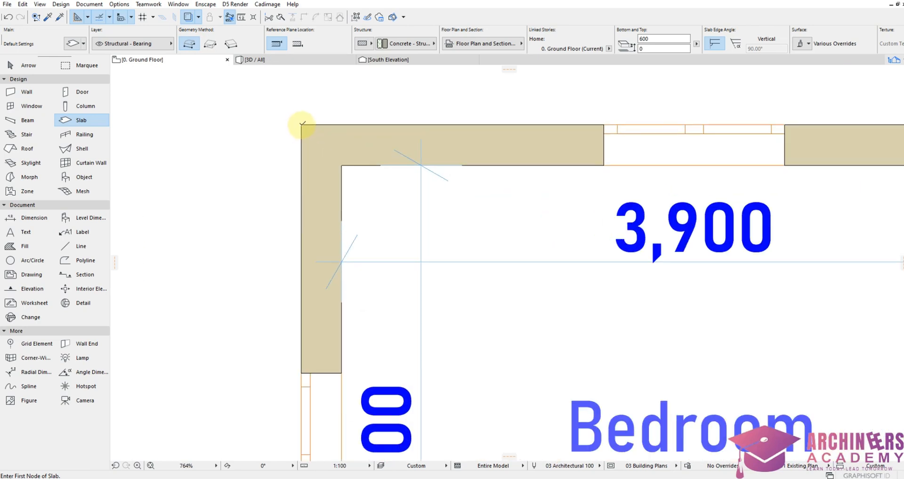
{"action": "left_click", "coordinate": [302, 124]}
{"action": "scroll", "coordinate": [292, 130], "scroll_direction": "down", "scroll_amount": 8}
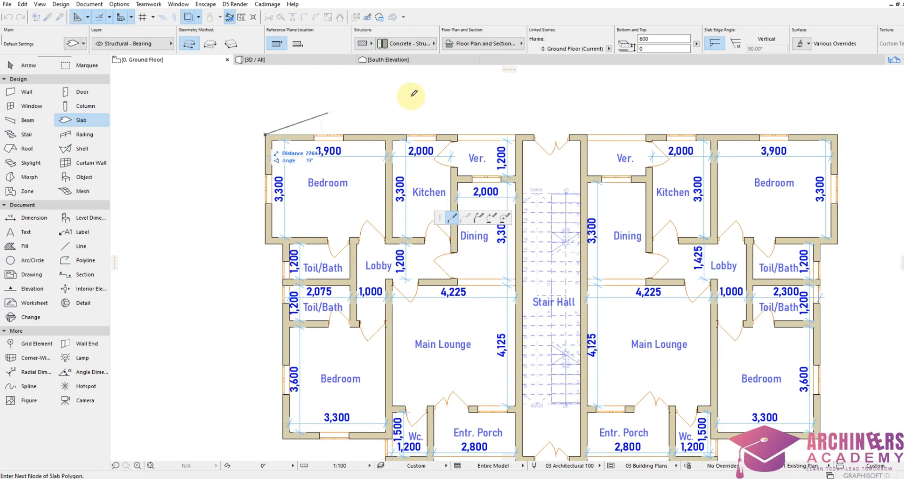
{"action": "left_click", "coordinate": [838, 135]}
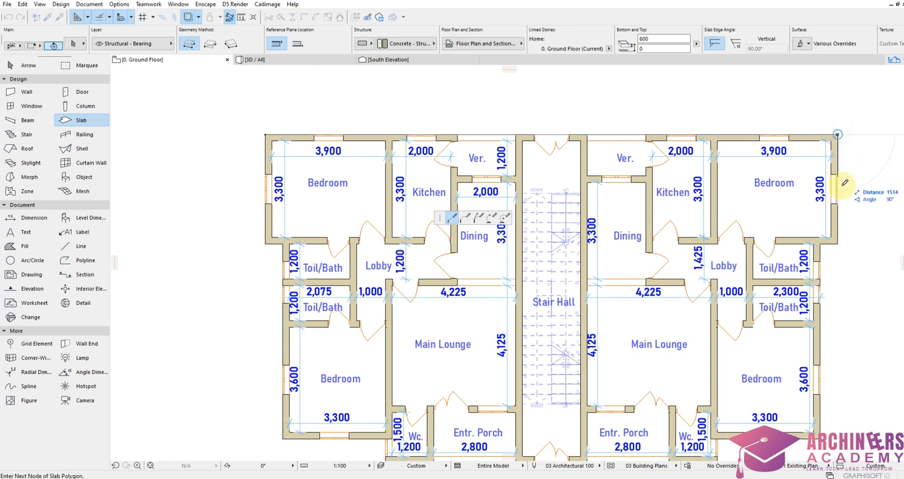
{"action": "scroll", "coordinate": [845, 241], "scroll_direction": "up", "scroll_amount": 3}
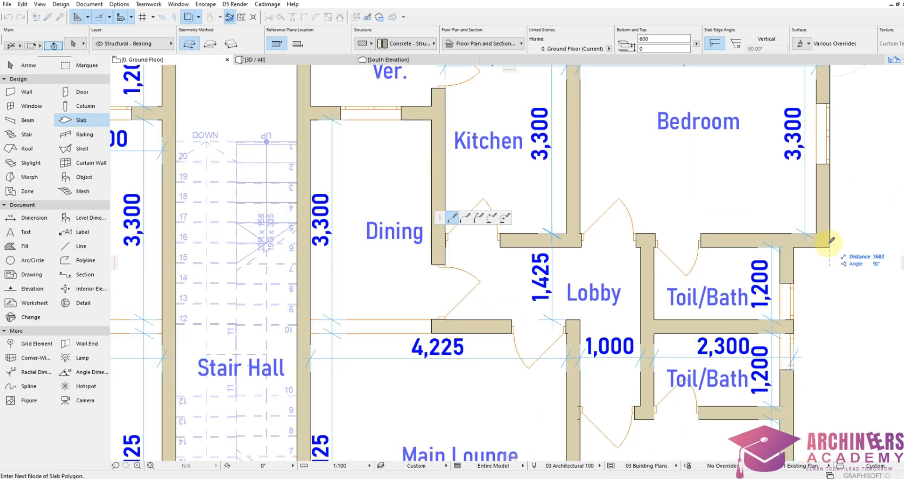
{"action": "left_click", "coordinate": [832, 246]}
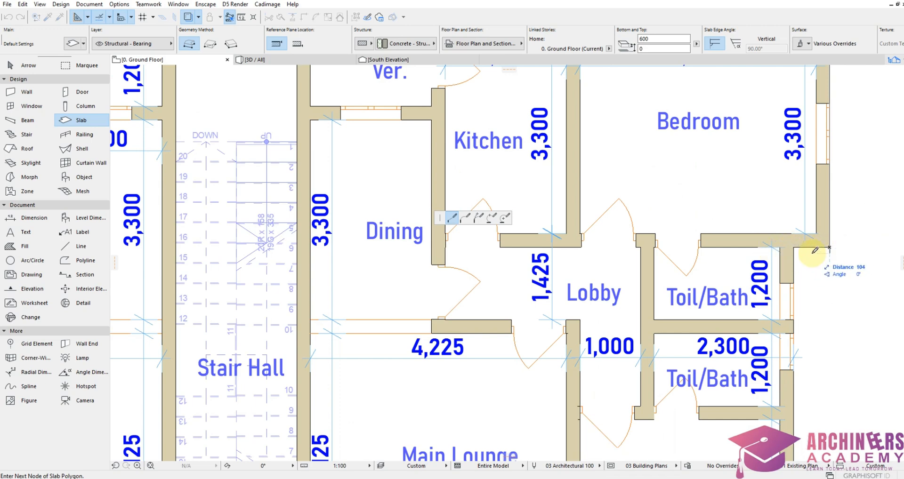
Step: Continue the slab outline around the north-east bedroom setback and down the east wall to the south-east bedroom's outer corner
{"action": "scroll", "coordinate": [820, 278], "scroll_direction": "down", "scroll_amount": 5}
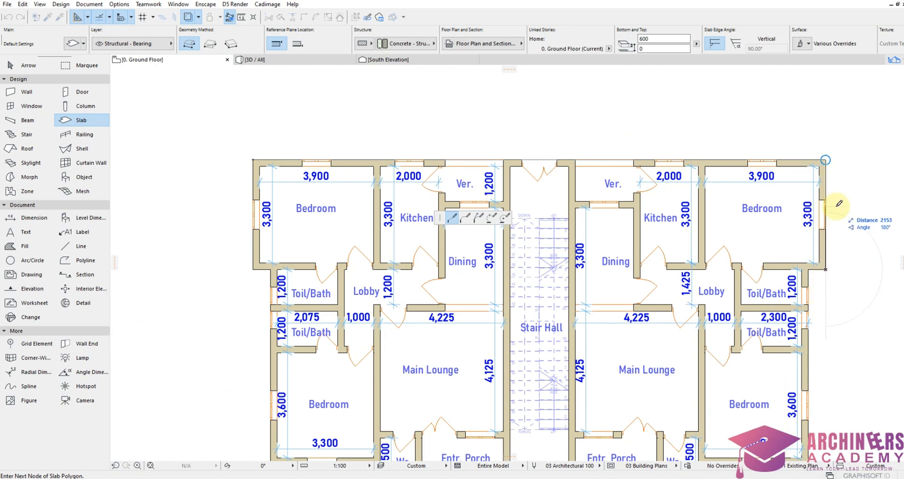
{"action": "scroll", "coordinate": [840, 204], "scroll_direction": "up", "scroll_amount": 2}
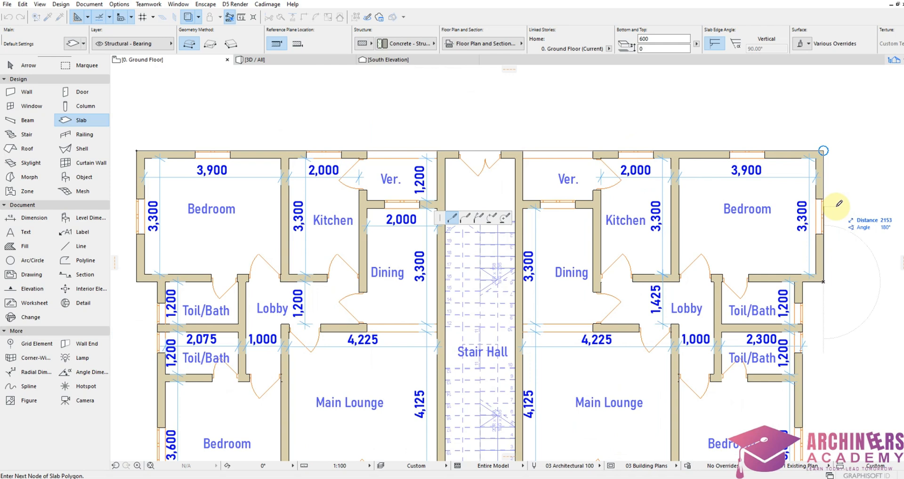
{"action": "left_click", "coordinate": [823, 150]}
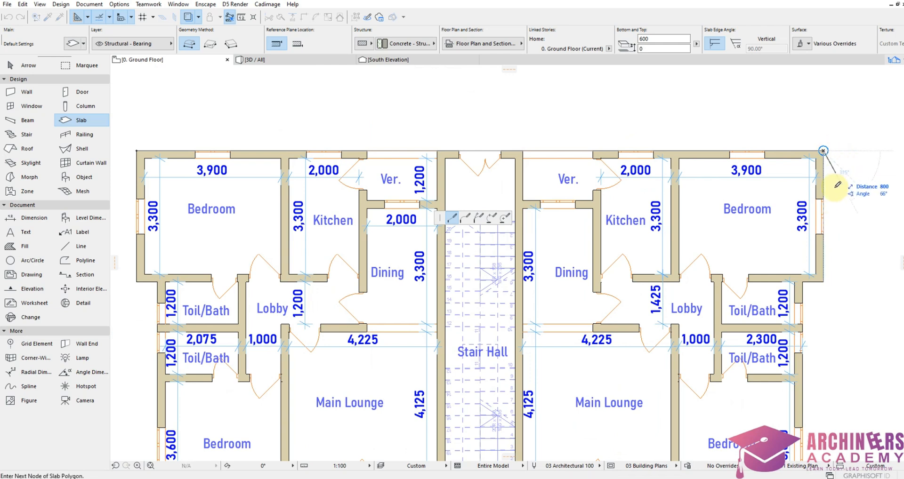
{"action": "scroll", "coordinate": [829, 271], "scroll_direction": "up", "scroll_amount": 3}
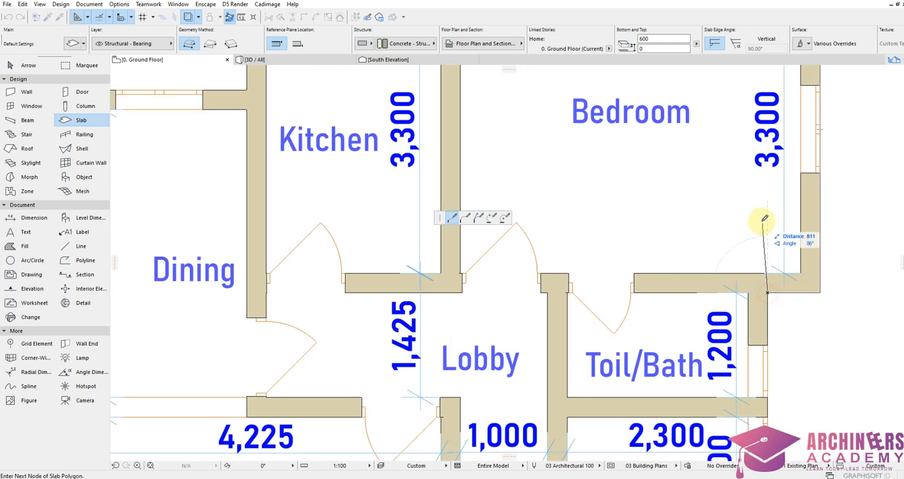
{"action": "scroll", "coordinate": [753, 221], "scroll_direction": "down", "scroll_amount": 6}
{"action": "scroll", "coordinate": [763, 396], "scroll_direction": "up", "scroll_amount": 6}
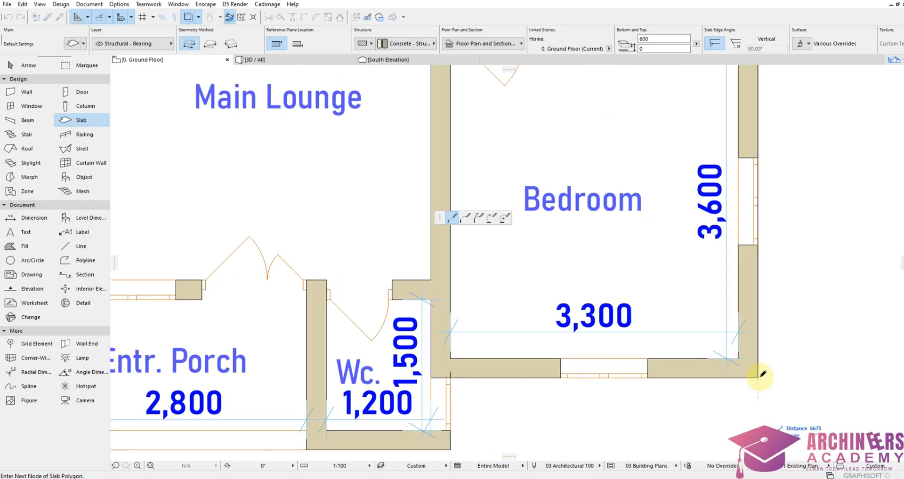
{"action": "left_click", "coordinate": [758, 377]}
{"action": "scroll", "coordinate": [642, 315], "scroll_direction": "down", "scroll_amount": 5}
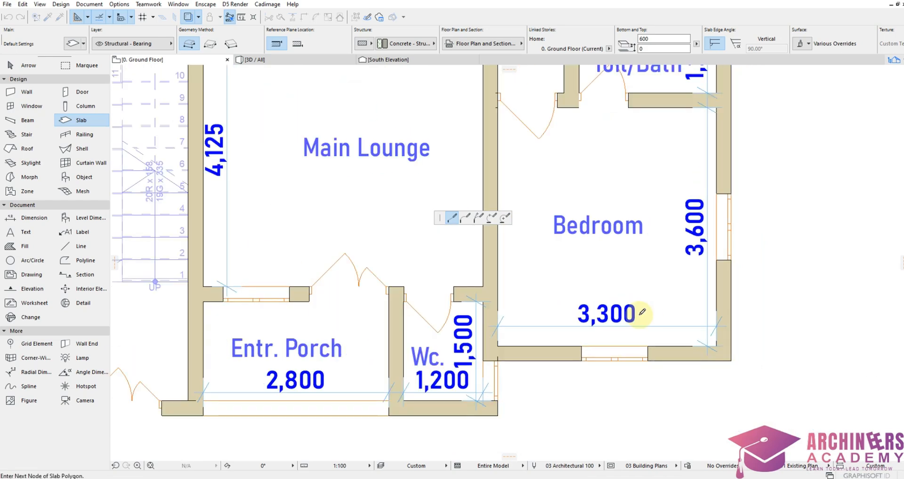
Step: Extend the slab outline west along the south-east bedroom's south wall and down to the eastern Wc.'s outer corner
{"action": "scroll", "coordinate": [569, 393], "scroll_direction": "up", "scroll_amount": 4}
{"action": "scroll", "coordinate": [546, 331], "scroll_direction": "up", "scroll_amount": 1}
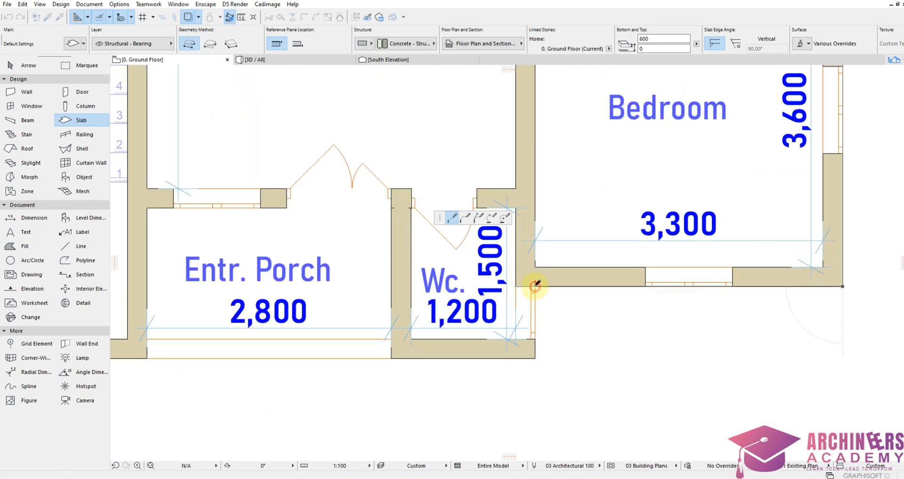
{"action": "left_click", "coordinate": [535, 286]}
{"action": "left_click", "coordinate": [535, 357]}
{"action": "scroll", "coordinate": [620, 347], "scroll_direction": "down", "scroll_amount": 3}
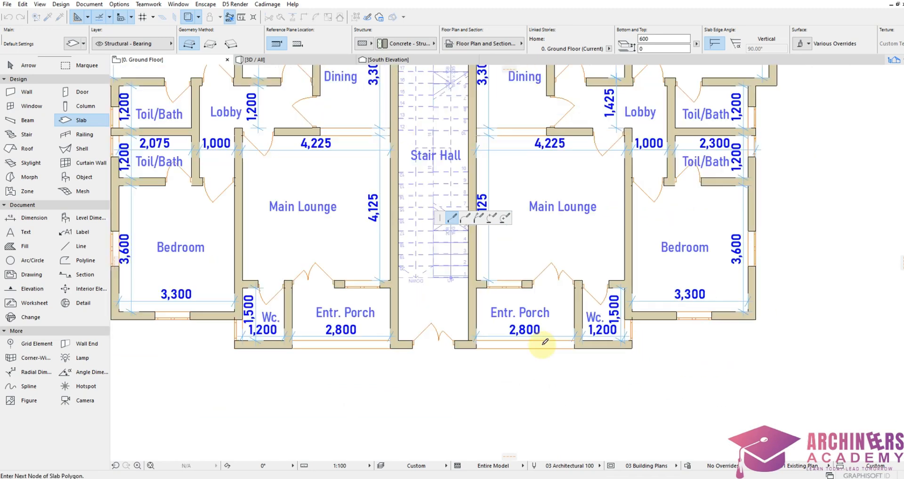
Step: Run the slab outline along the entrance front to the western Wc., up to the bedroom wall and west to the south-west bedroom's outer corner
{"action": "scroll", "coordinate": [432, 347], "scroll_direction": "down", "scroll_amount": 3}
{"action": "scroll", "coordinate": [453, 340], "scroll_direction": "up", "scroll_amount": 5}
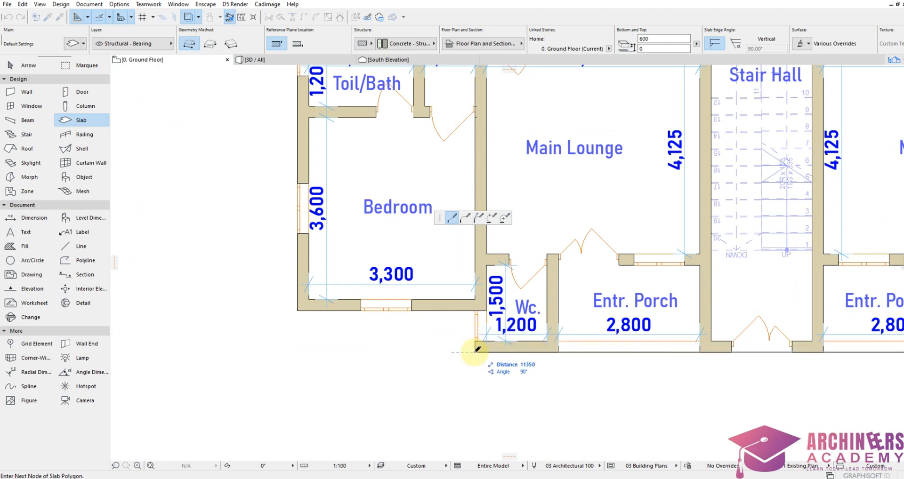
{"action": "left_click", "coordinate": [477, 349]}
{"action": "left_click", "coordinate": [476, 310]}
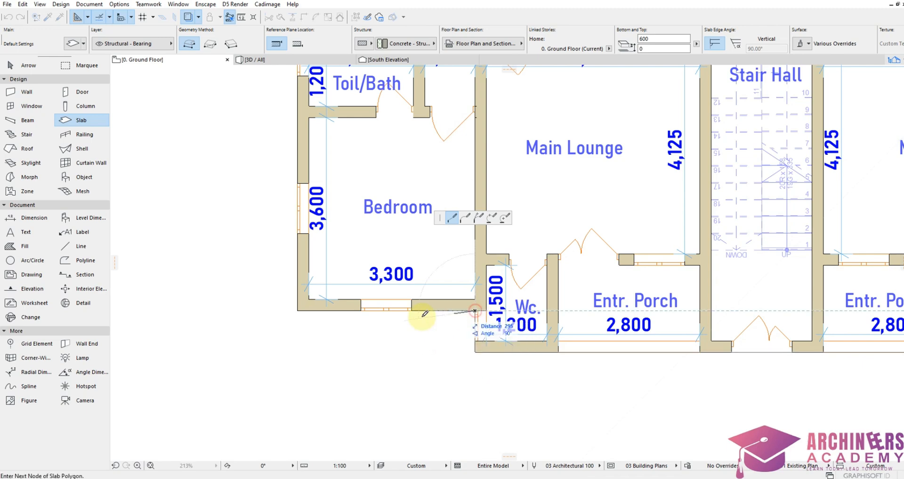
{"action": "left_click", "coordinate": [299, 310]}
Step: Take the slab outline up the west wall, around the setback, and close it at the building's north-west outer corner
{"action": "scroll", "coordinate": [394, 333], "scroll_direction": "down", "scroll_amount": 3}
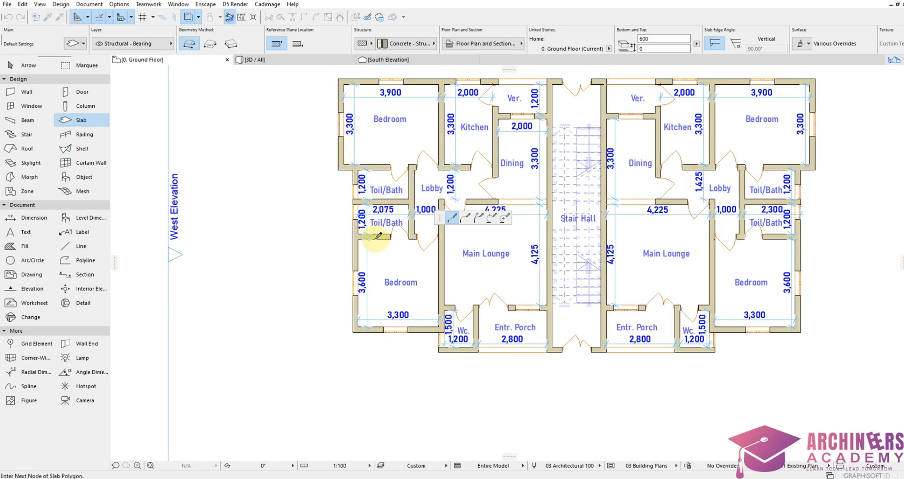
{"action": "scroll", "coordinate": [355, 171], "scroll_direction": "up", "scroll_amount": 5}
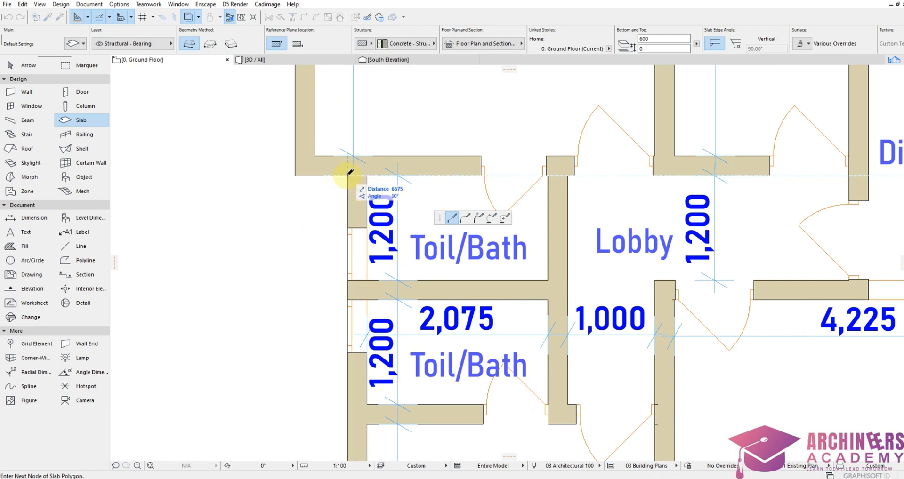
{"action": "left_click", "coordinate": [295, 175]}
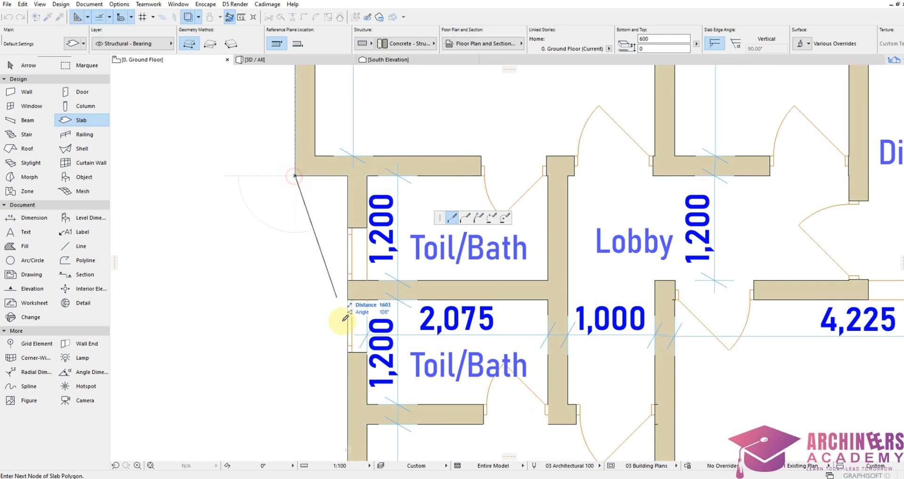
{"action": "scroll", "coordinate": [346, 319], "scroll_direction": "down", "scroll_amount": 5}
{"action": "scroll", "coordinate": [329, 142], "scroll_direction": "up", "scroll_amount": 3}
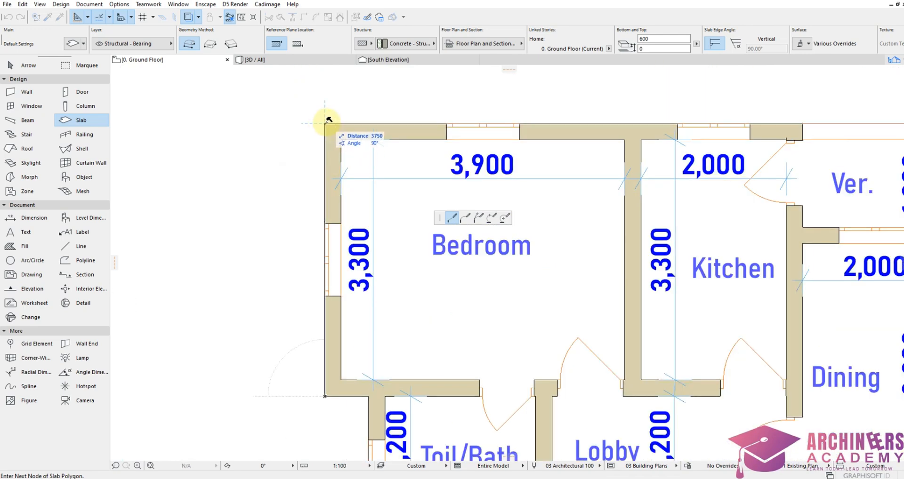
{"action": "left_click", "coordinate": [325, 123]}
Step: Show the whole model in 3D and orbit around the front to examine the ground floor slab beneath the walls
{"action": "scroll", "coordinate": [326, 124], "scroll_direction": "down", "scroll_amount": 5}
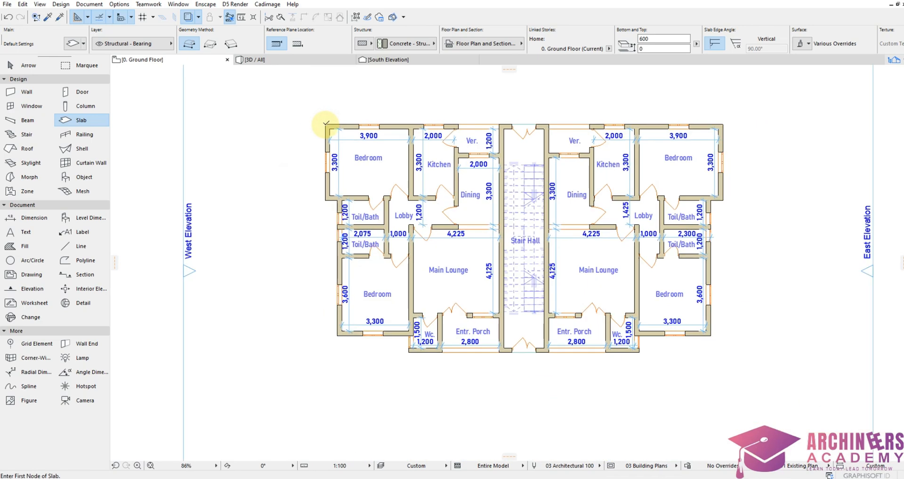
{"action": "scroll", "coordinate": [326, 123], "scroll_direction": "down", "scroll_amount": 3}
{"action": "right_click", "coordinate": [466, 169]}
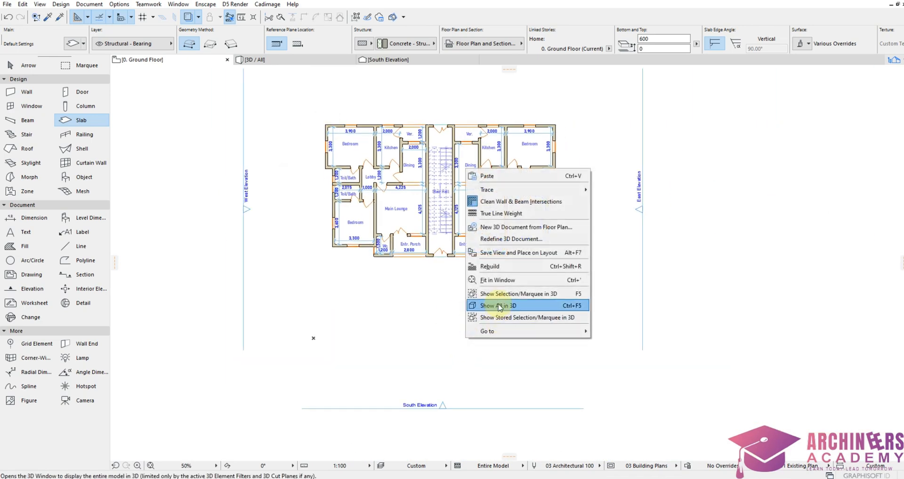
{"action": "left_click", "coordinate": [500, 306]}
{"action": "scroll", "coordinate": [558, 355], "scroll_direction": "down", "scroll_amount": 3}
{"action": "middle_click_drag", "start_coordinate": [543, 410], "coordinate": [460, 428], "text": "shift"}
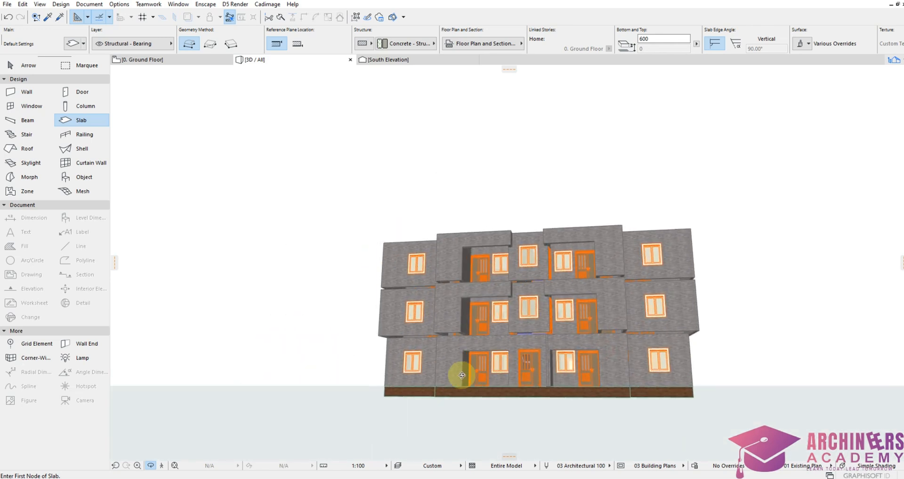
{"action": "middle_click_drag", "start_coordinate": [757, 428], "coordinate": [769, 344], "text": "shift"}
{"action": "scroll", "coordinate": [687, 408], "scroll_direction": "up", "scroll_amount": 5}
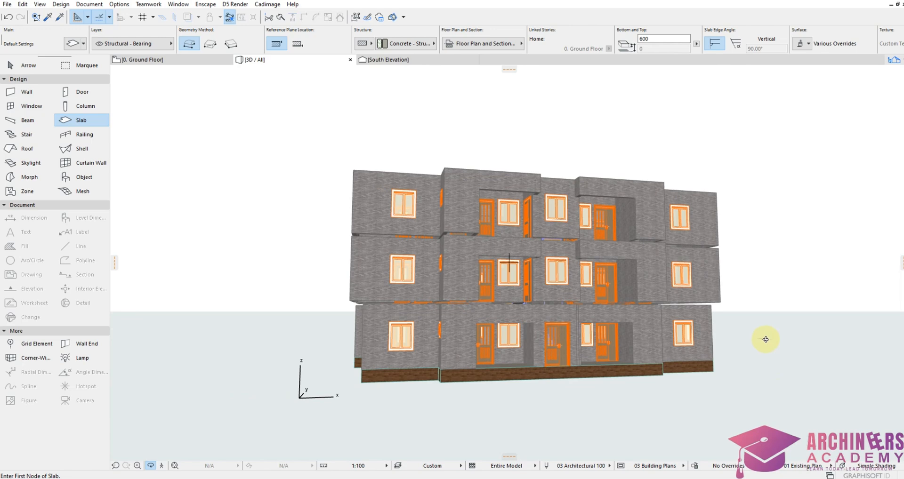
{"action": "middle_click_drag", "start_coordinate": [615, 313], "coordinate": [650, 364], "text": "shift"}
{"action": "scroll", "coordinate": [668, 363], "scroll_direction": "up", "scroll_amount": 2}
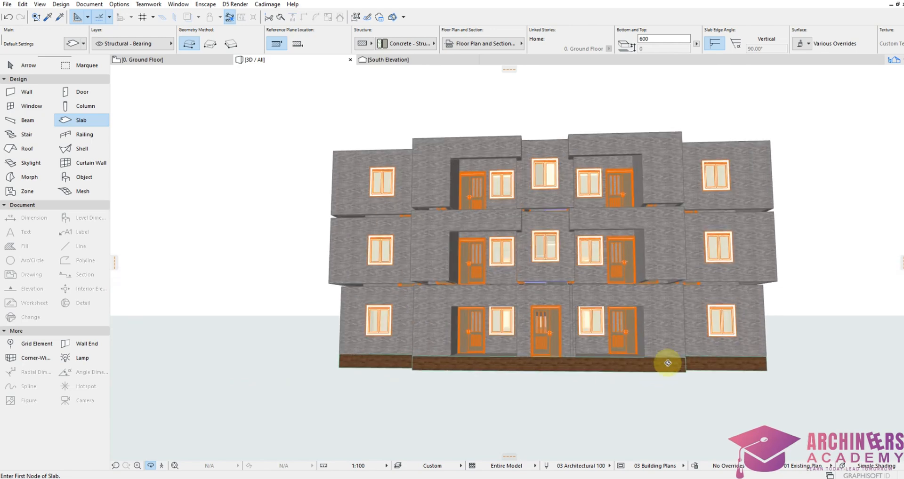
{"action": "scroll", "coordinate": [522, 398], "scroll_direction": "up", "scroll_amount": 3}
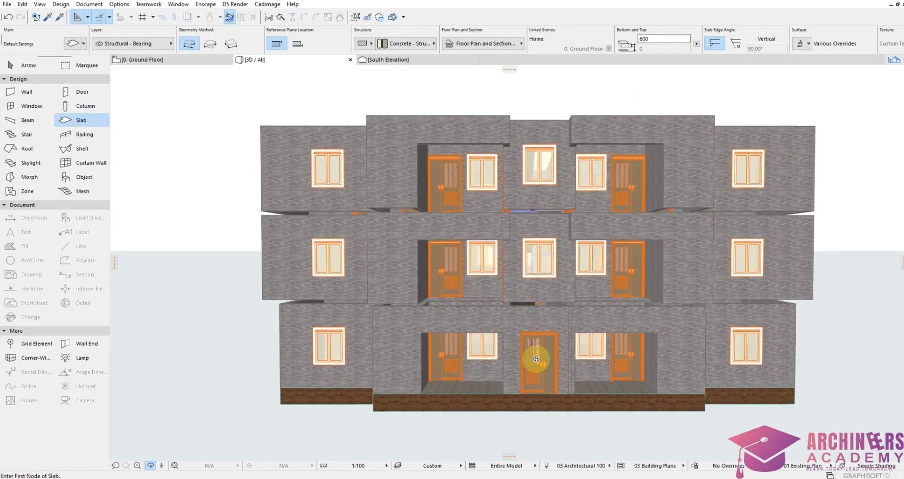
Step: Find the eastern entrance porch on the ground floor plan and examine the slab edge at the entrances in 3D
{"action": "left_click", "coordinate": [155, 61]}
{"action": "scroll", "coordinate": [470, 263], "scroll_direction": "up", "scroll_amount": 5}
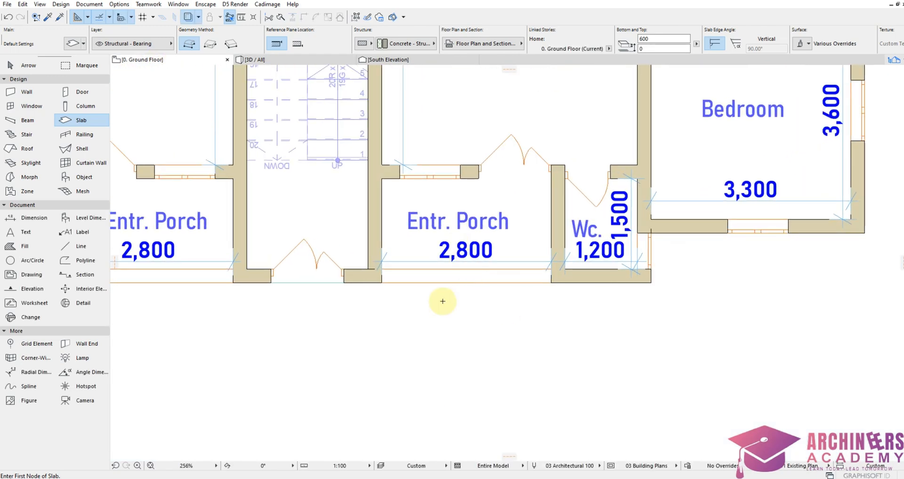
{"action": "right_click", "coordinate": [448, 349]}
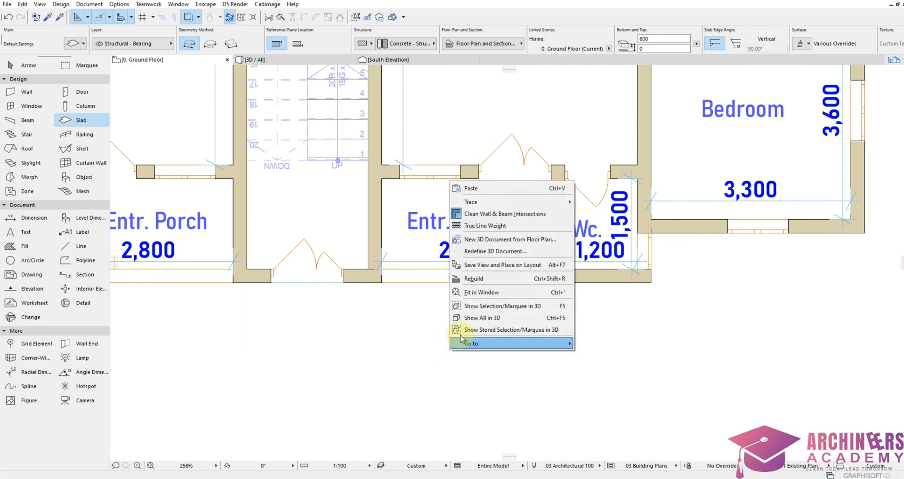
{"action": "left_click", "coordinate": [471, 318]}
{"action": "scroll", "coordinate": [640, 390], "scroll_direction": "up", "scroll_amount": 5}
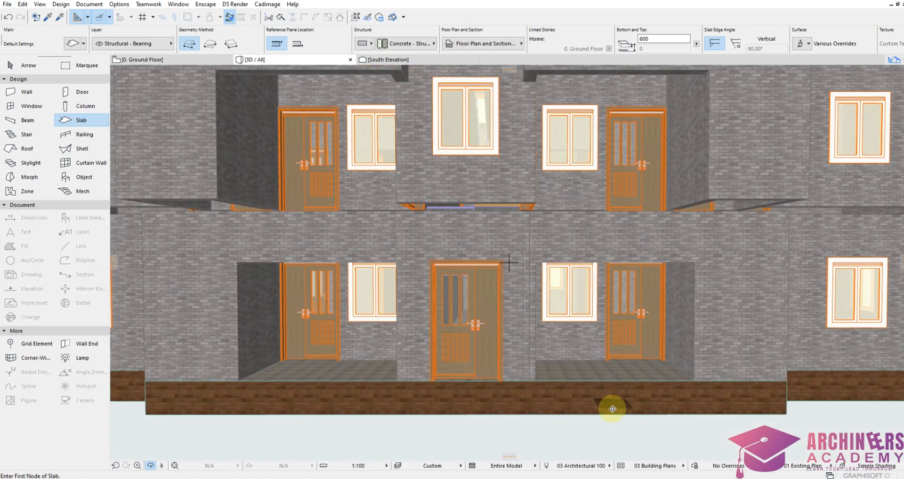
Step: On the 0. Ground Floor plan, set the slab defaults to a thickness of 450 and a home story offset of 150
{"action": "left_click", "coordinate": [163, 62]}
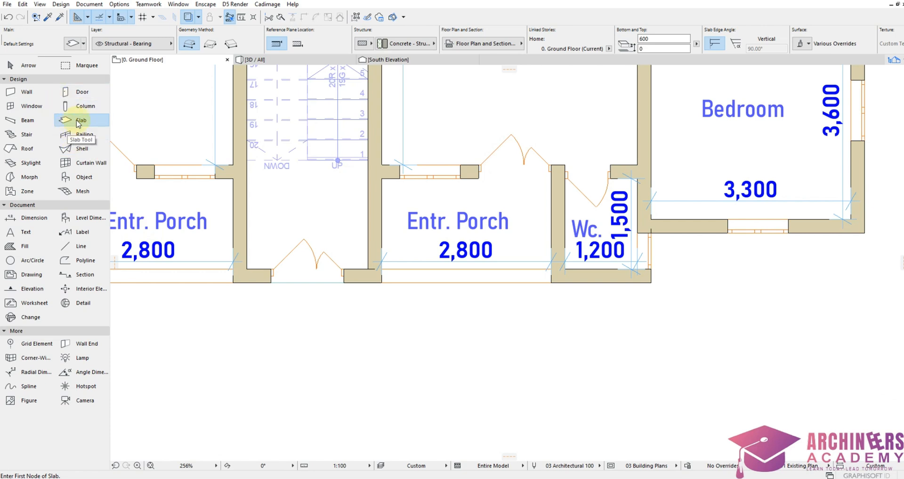
{"action": "left_click", "coordinate": [73, 45]}
{"action": "type", "text": "4"}
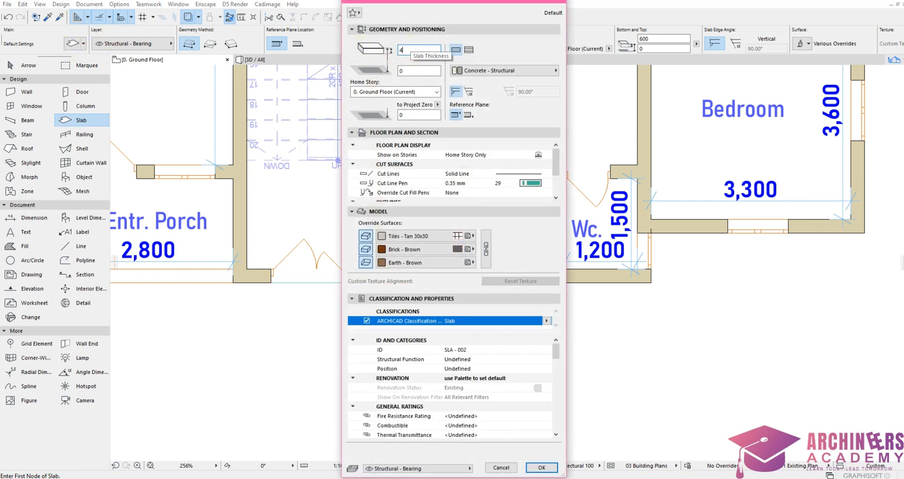
{"action": "type", "text": "50"}
{"action": "key", "text": "Tab"}
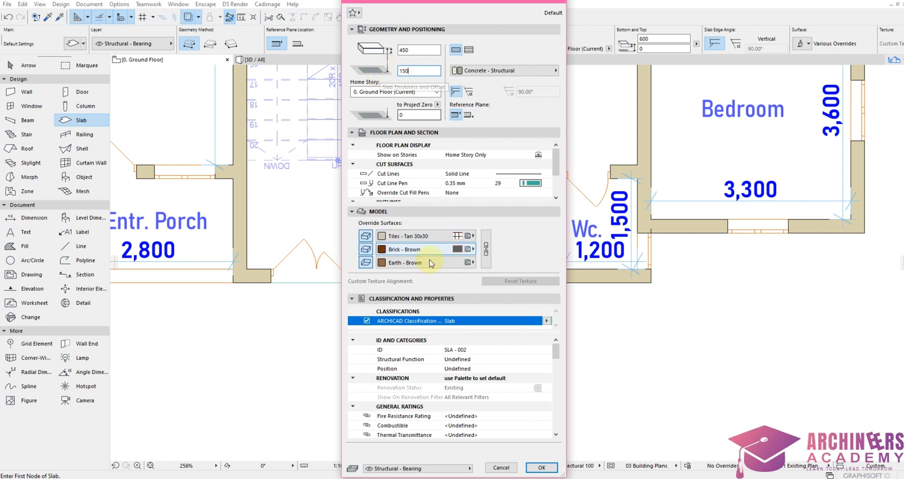
{"action": "left_click", "coordinate": [541, 468]}
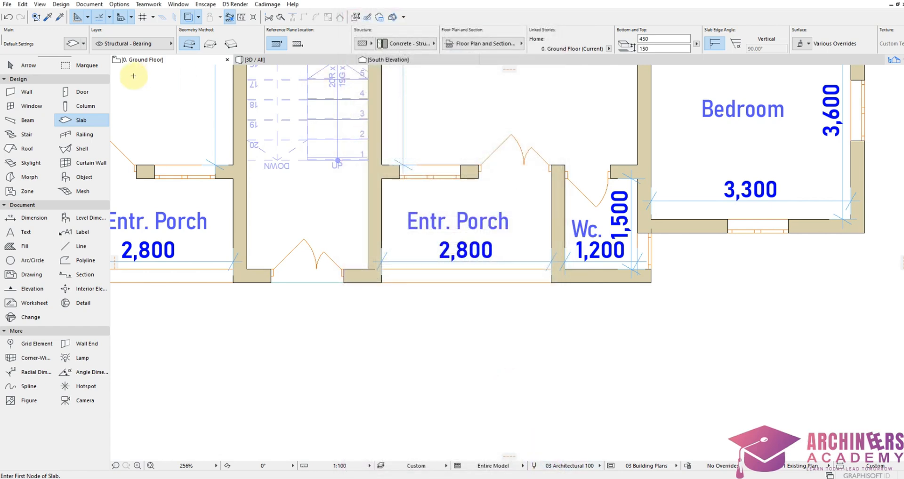
Step: Set the slab default's offset to the home story to -150 and accept the settings
{"action": "left_click", "coordinate": [73, 43]}
{"action": "left_click", "coordinate": [400, 70]}
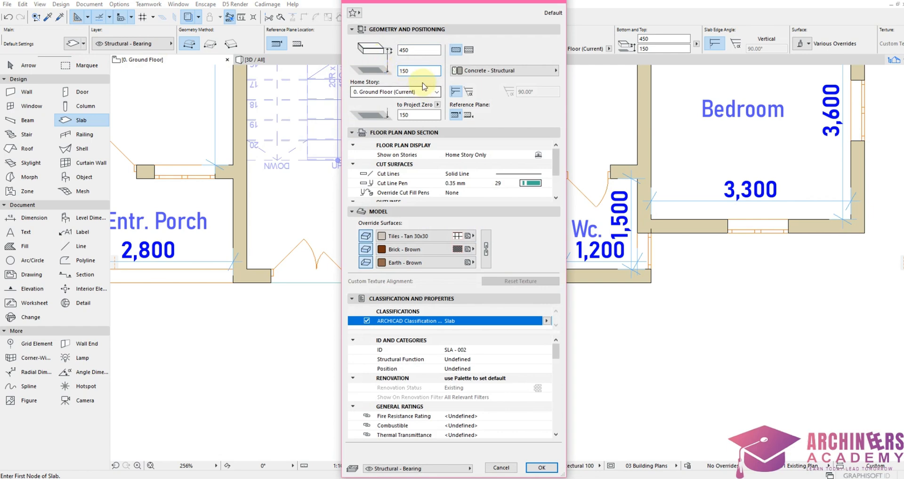
{"action": "type", "text": "-"}
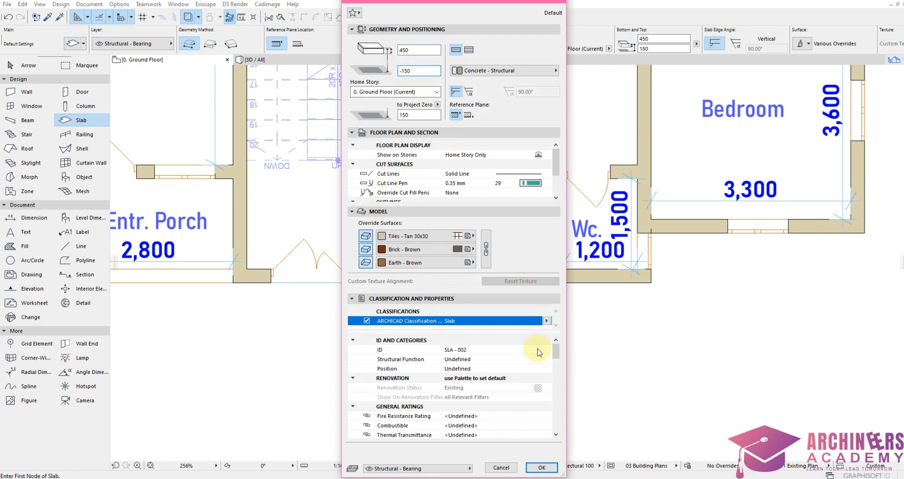
{"action": "left_click", "coordinate": [542, 468]}
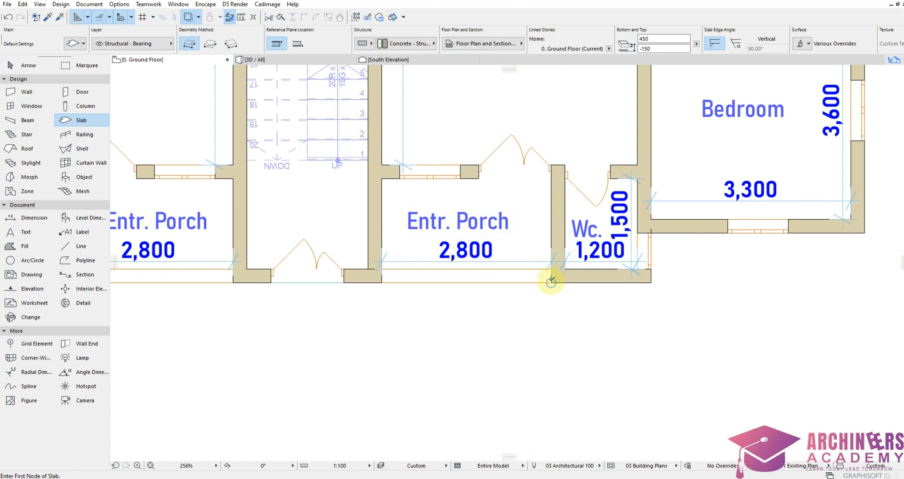
Step: Draw a 2000 by 300 step slab along the outer edge of the eastern entrance porch, starting from the porch's eastern corner
{"action": "left_click", "coordinate": [551, 283]}
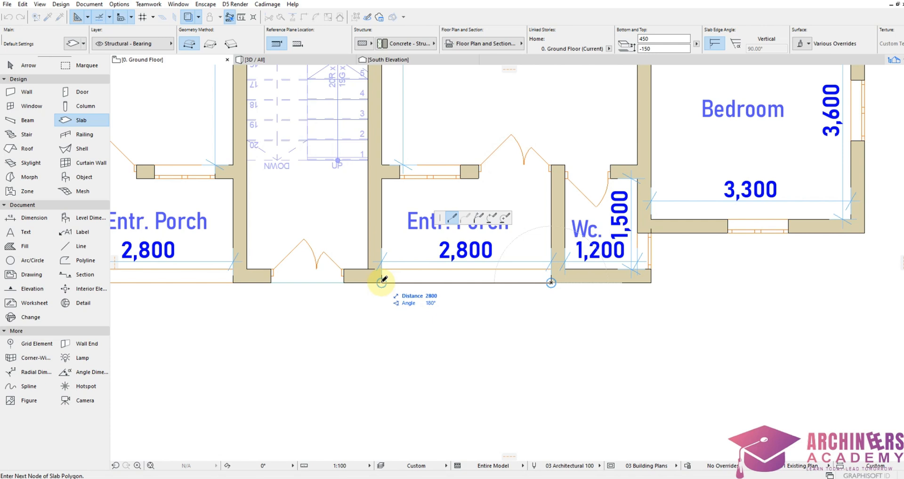
{"action": "type", "text": "200"}
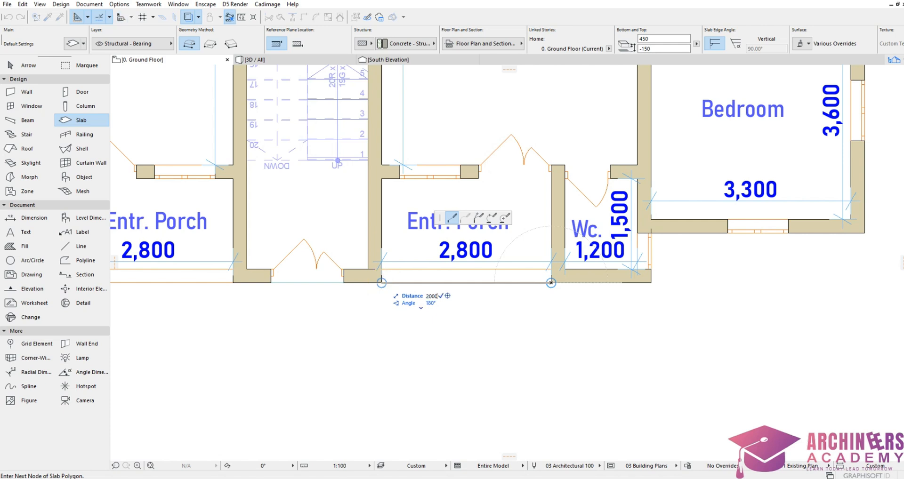
{"action": "type", "text": "0"}
{"action": "key", "text": "Return"}
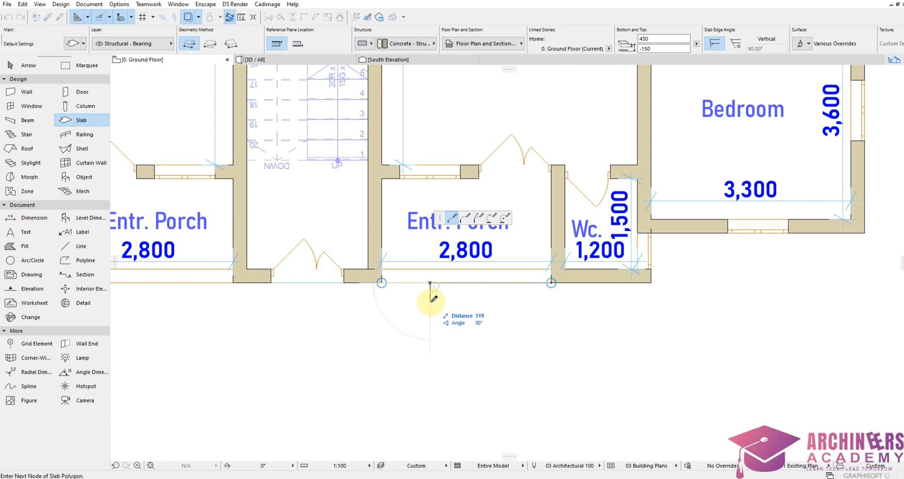
{"action": "type", "text": "300"}
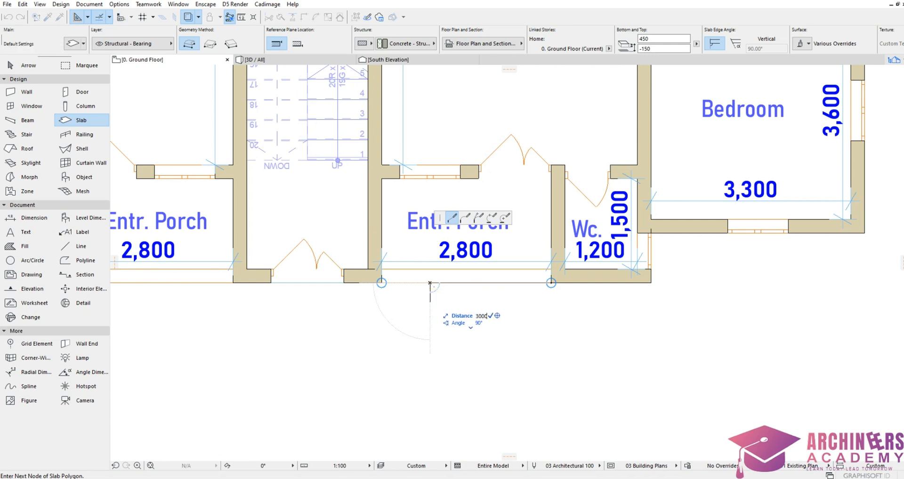
{"action": "key", "text": "Return"}
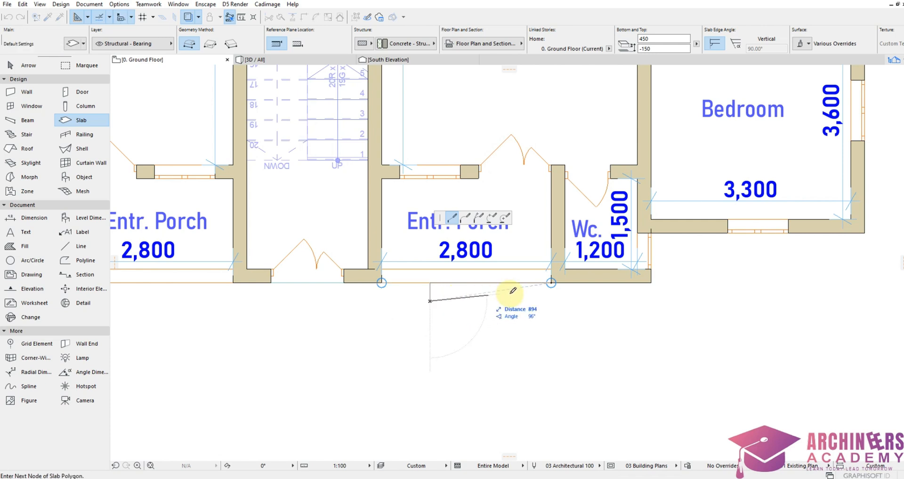
{"action": "left_click", "coordinate": [552, 301]}
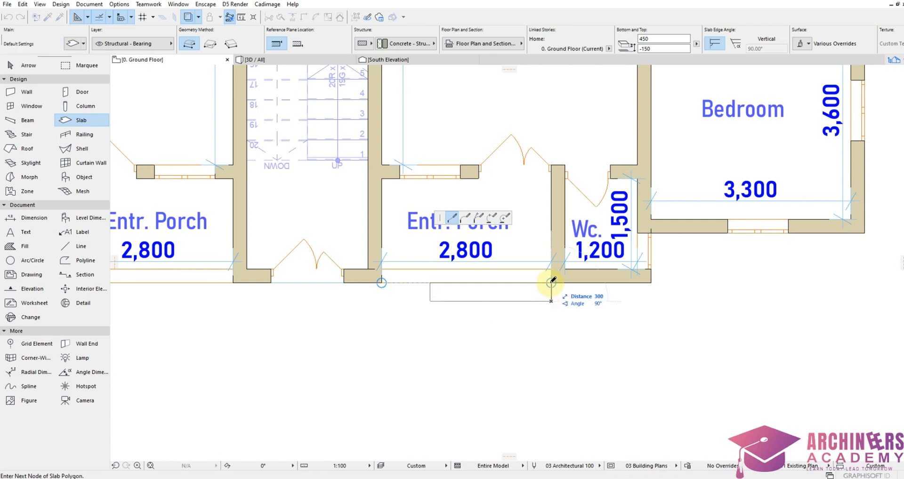
{"action": "double_click", "coordinate": [552, 281]}
Step: Copy the step slab 300 outward and set the copy's thickness to 300 and its home story offset to -300
{"action": "left_click", "coordinate": [549, 302], "text": "shift"}
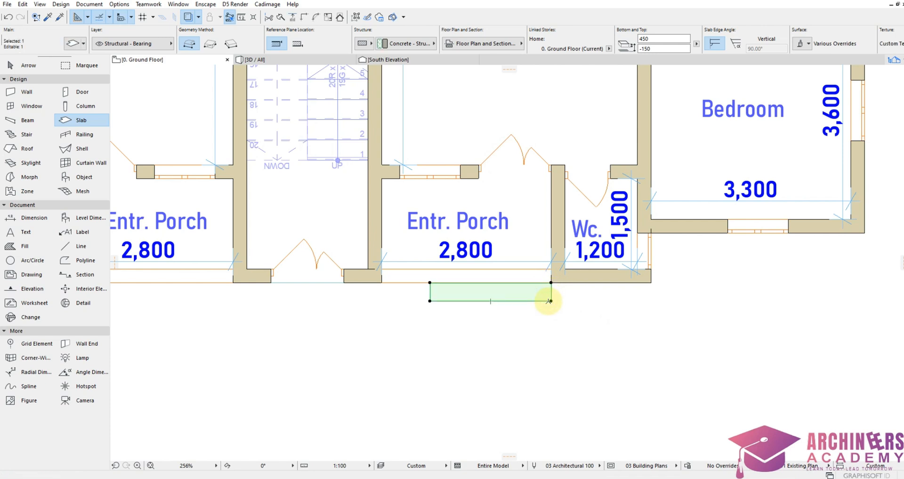
{"action": "key", "text": "ctrl+shift+d"}
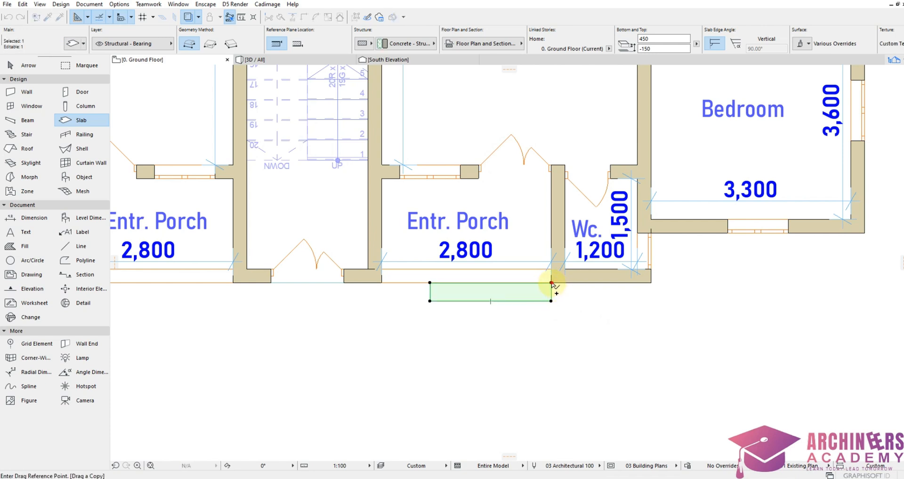
{"action": "left_click", "coordinate": [552, 283]}
{"action": "left_click", "coordinate": [552, 301]}
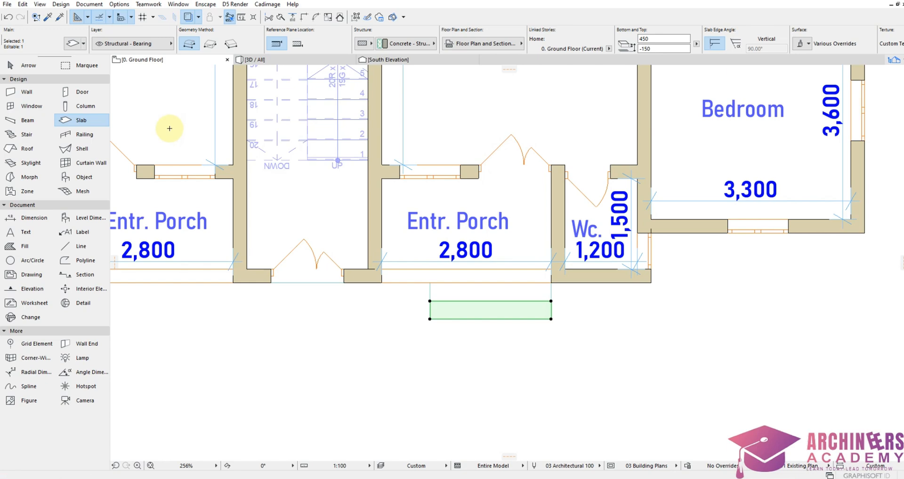
{"action": "left_click", "coordinate": [71, 44]}
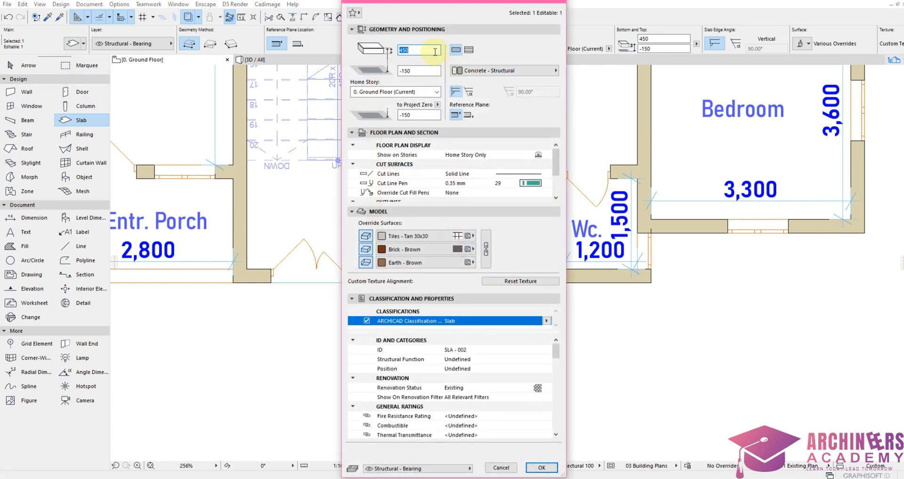
{"action": "type", "text": "300"}
{"action": "left_click", "coordinate": [416, 71]}
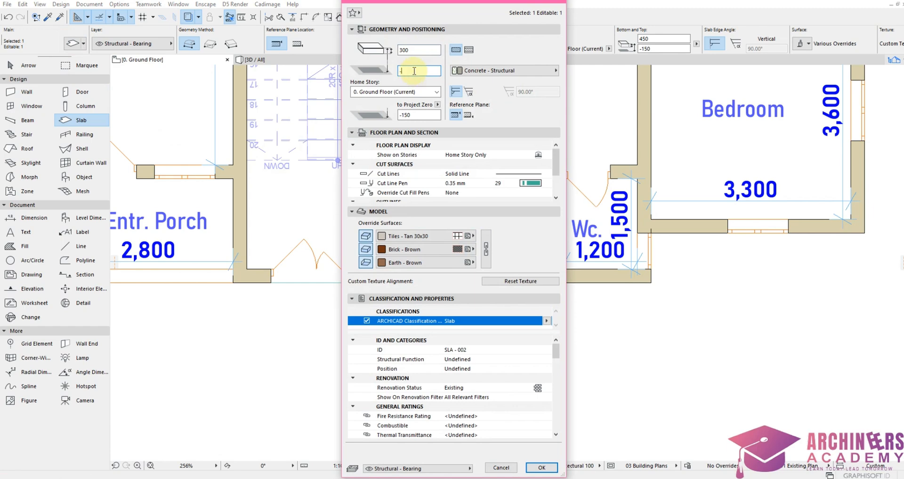
{"action": "type", "text": "-300"}
{"action": "left_click", "coordinate": [542, 468]}
Step: Copy the second step slab 300 further outward and set this copy's thickness to 150 and its home story offset to -450
{"action": "key", "text": "ctrl+shift+d"}
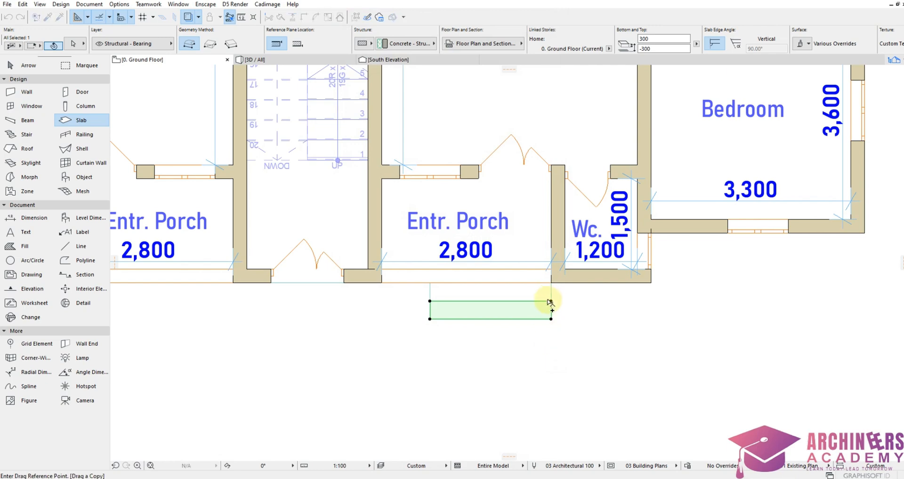
{"action": "left_click", "coordinate": [552, 303]}
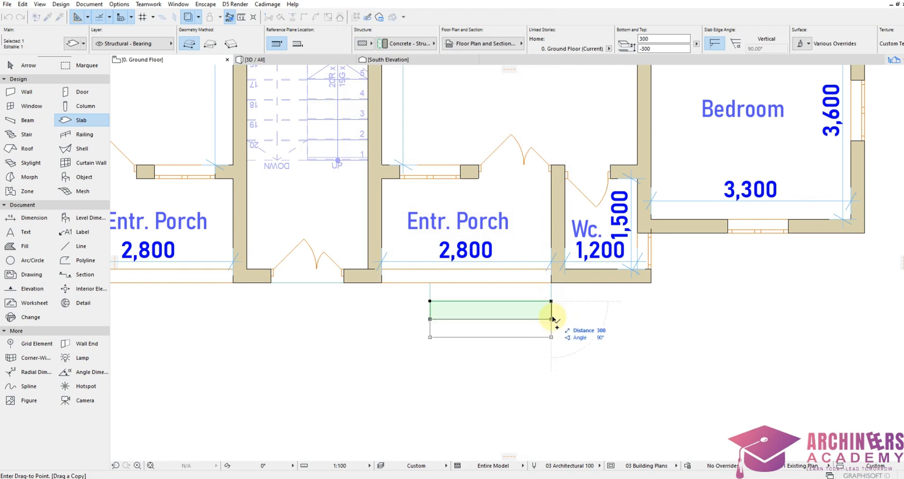
{"action": "left_click", "coordinate": [551, 319]}
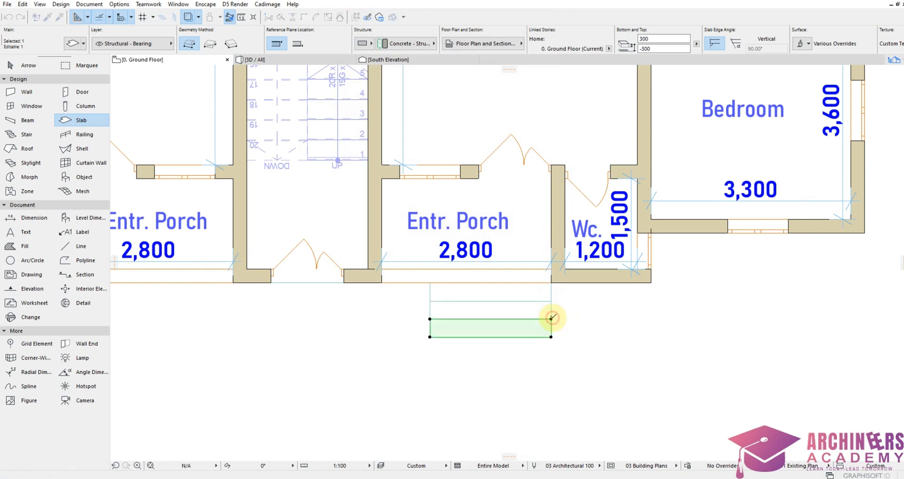
{"action": "left_click", "coordinate": [73, 43]}
{"action": "double_click", "coordinate": [419, 49]}
{"action": "type", "text": "1"}
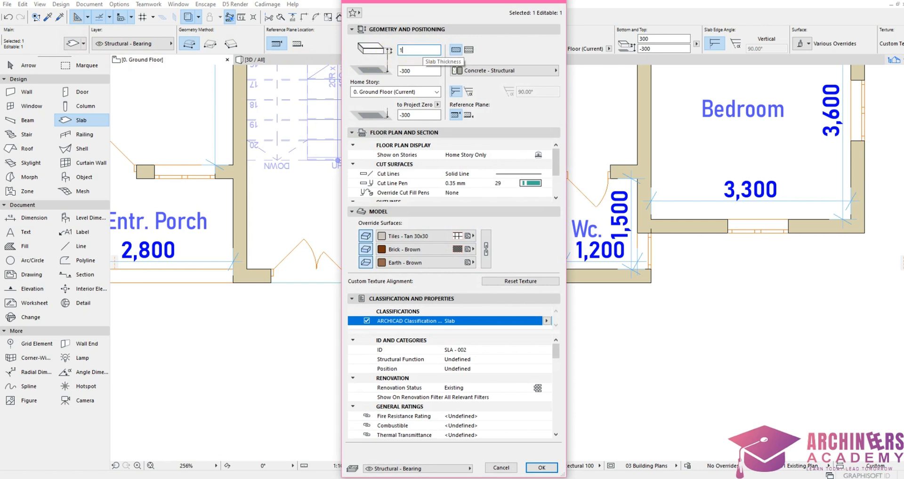
{"action": "type", "text": "50"}
{"action": "left_click", "coordinate": [412, 70]}
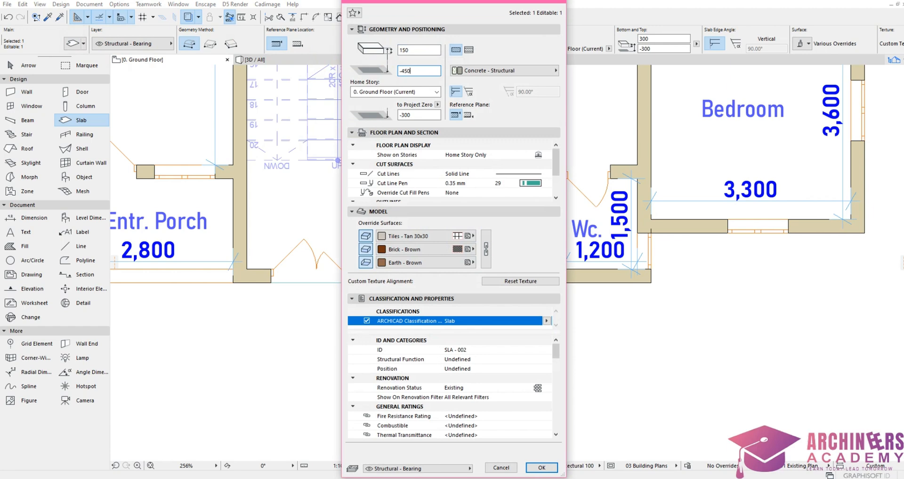
{"action": "type", "text": "-450"}
{"action": "left_click", "coordinate": [541, 468]}
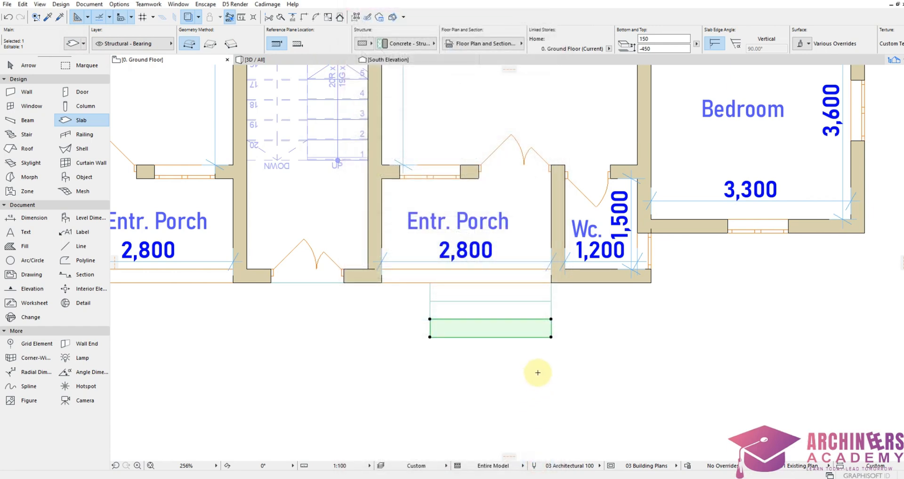
Step: Copy all three step slabs to the western entrance porch, aligned with the porch's western corner
{"action": "key", "text": "Escape"}
{"action": "left_click_drag", "start_coordinate": [567, 358], "coordinate": [524, 296], "text": "shift"}
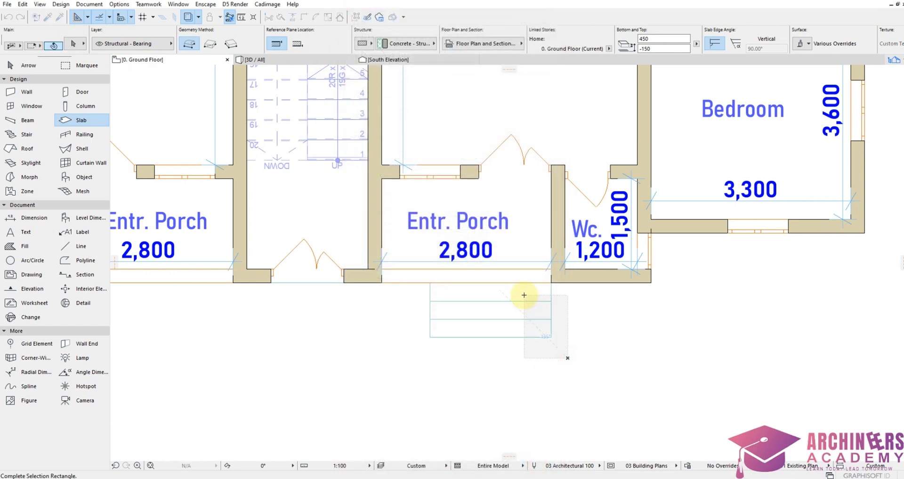
{"action": "left_click", "coordinate": [525, 296]}
{"action": "key", "text": "ctrl+shift+d"}
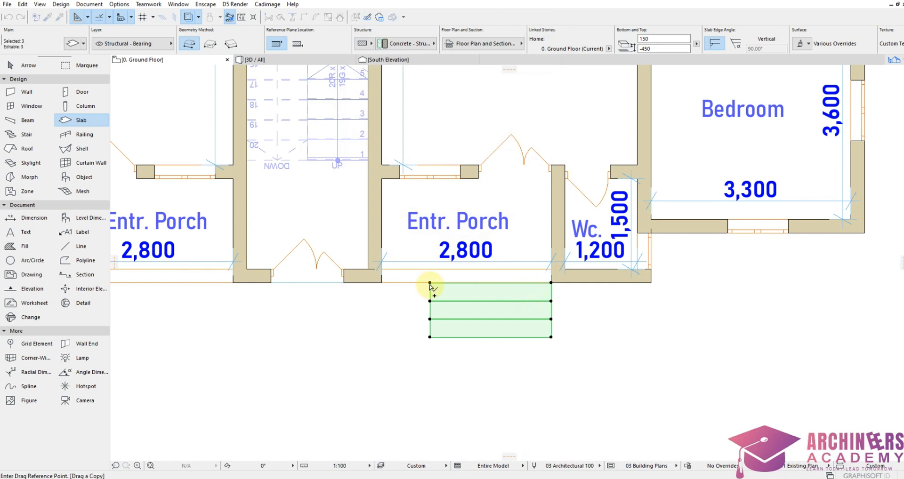
{"action": "left_click", "coordinate": [431, 283]}
{"action": "scroll", "coordinate": [632, 329], "scroll_direction": "down", "scroll_amount": 3}
{"action": "scroll", "coordinate": [353, 307], "scroll_direction": "up", "scroll_amount": 3}
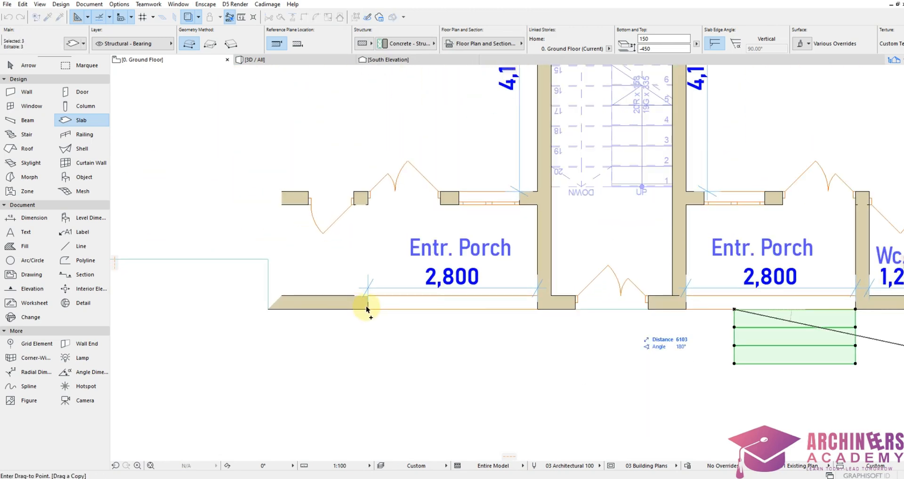
{"action": "left_click", "coordinate": [368, 310]}
Step: Copy the western porch's three step slabs to the central stair hall entrance
{"action": "key", "text": "ctrl+shift+d"}
{"action": "left_click", "coordinate": [489, 309]}
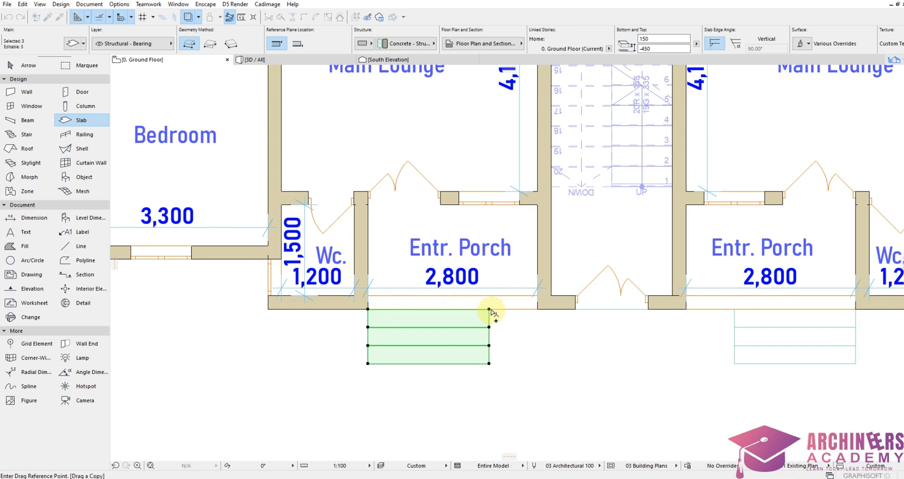
{"action": "left_click", "coordinate": [675, 311]}
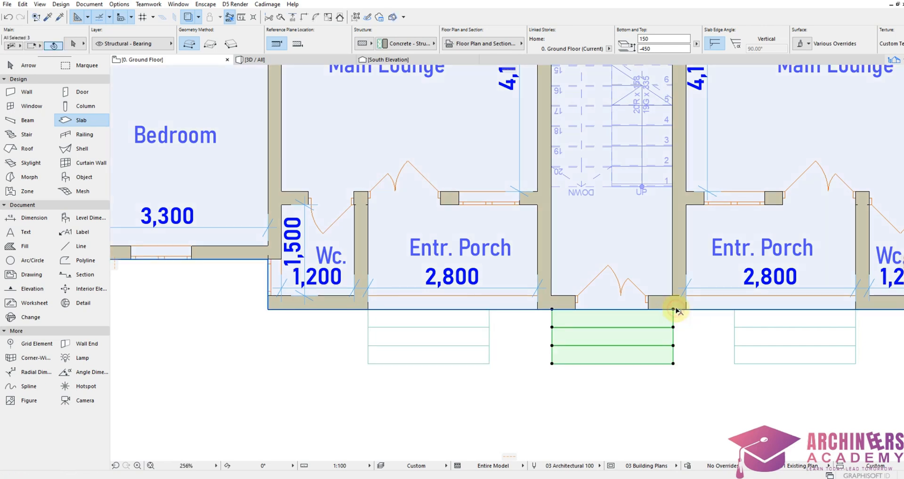
Step: Copy the central entrance's three step slabs to the outer corner of the western rear veranda (Ver.)
{"action": "key", "text": "ctrl+shift+d"}
{"action": "left_click", "coordinate": [674, 312]}
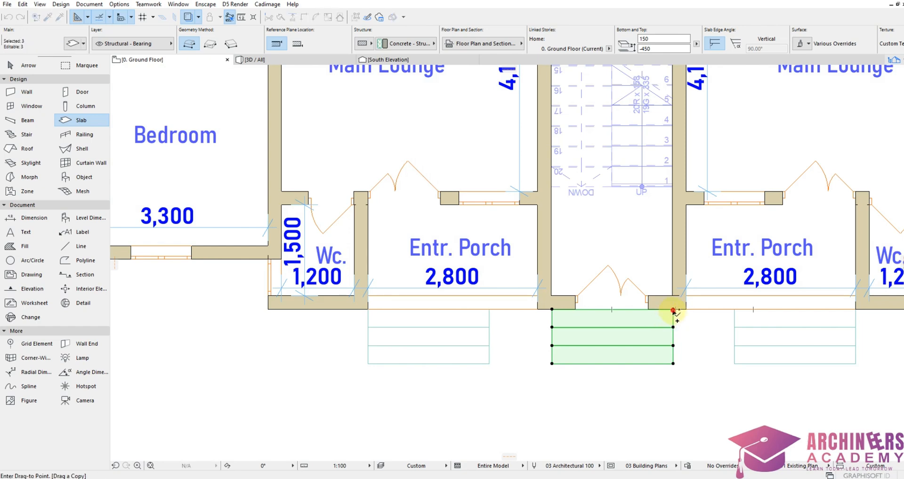
{"action": "scroll", "coordinate": [551, 358], "scroll_direction": "down", "scroll_amount": 5}
{"action": "scroll", "coordinate": [556, 296], "scroll_direction": "up", "scroll_amount": 3}
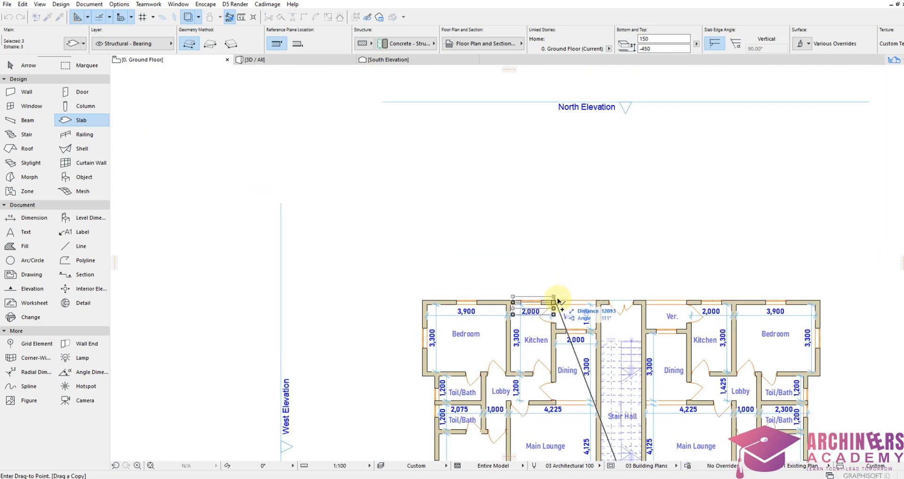
{"action": "scroll", "coordinate": [558, 301], "scroll_direction": "up", "scroll_amount": 3}
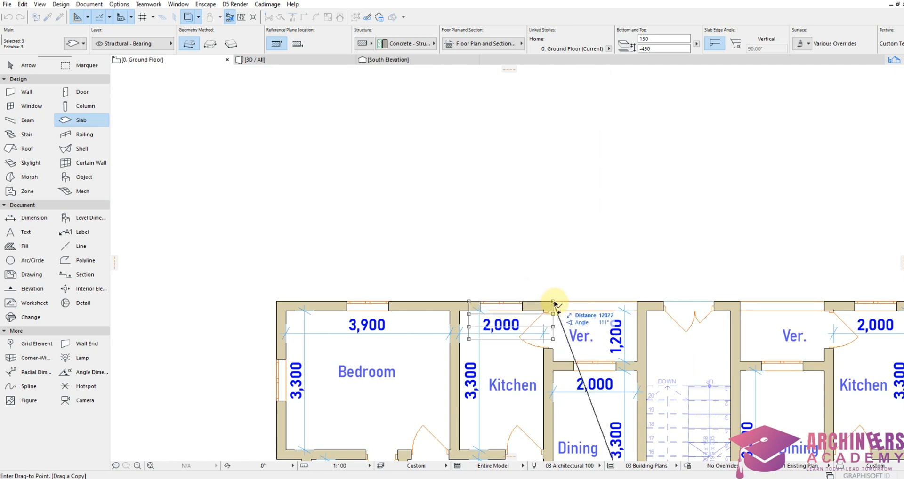
{"action": "left_click", "coordinate": [553, 301]}
Step: Rotate the copied rear step slabs 180° about the veranda corner so they descend away from the building
{"action": "key", "text": "ctrl+e"}
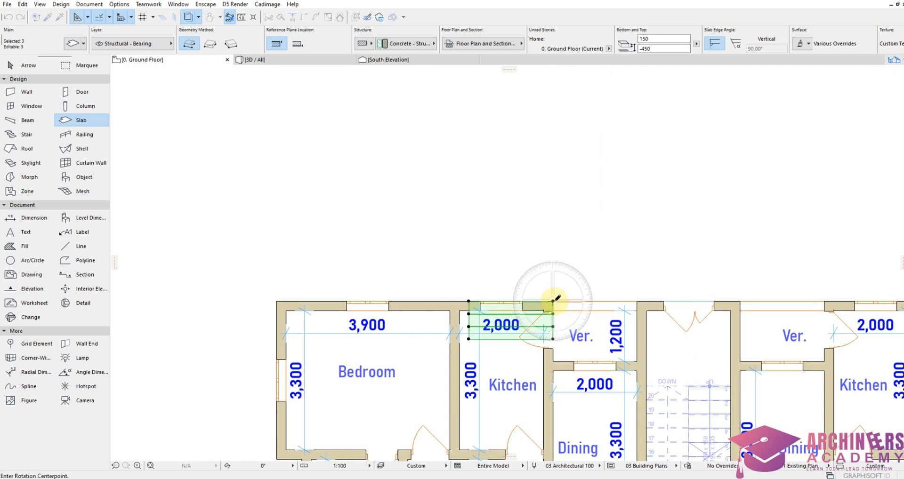
{"action": "left_click", "coordinate": [553, 302]}
{"action": "left_click", "coordinate": [553, 267]}
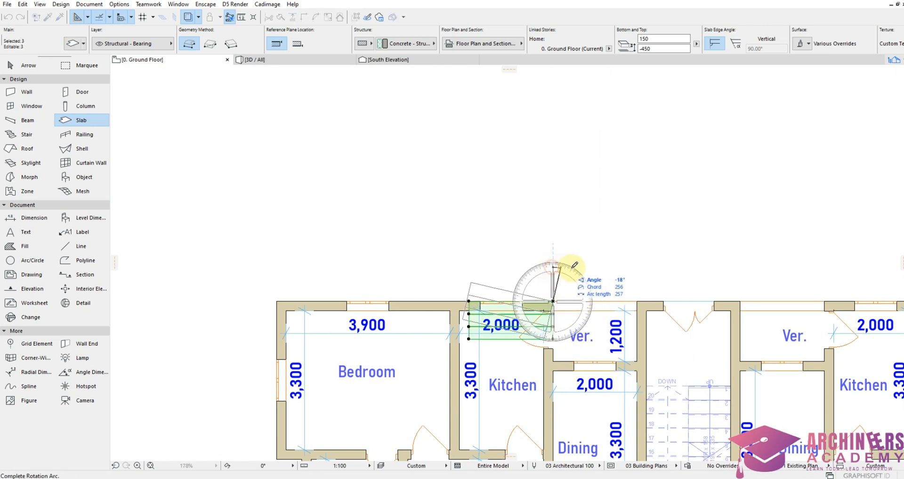
{"action": "left_click", "coordinate": [555, 343]}
{"action": "scroll", "coordinate": [645, 307], "scroll_direction": "up", "scroll_amount": 3}
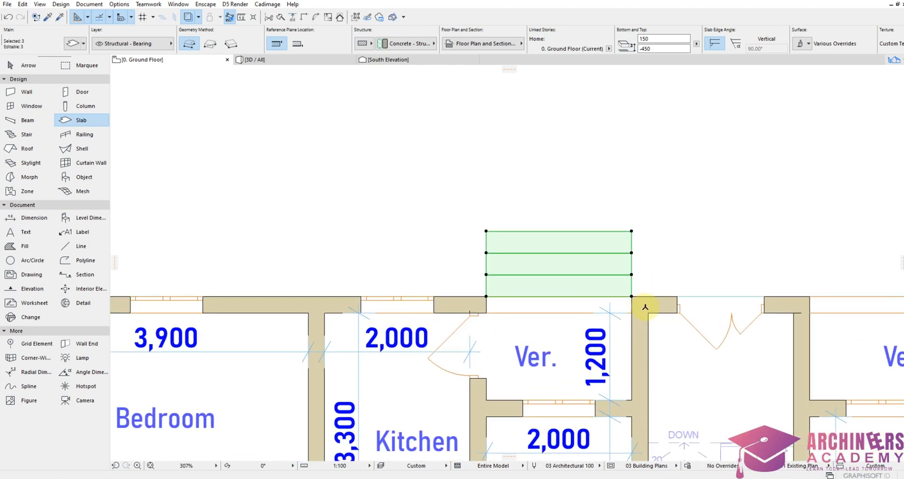
Step: Split the three step slabs at the western rear veranda along a line crossing them at mid-width
{"action": "left_click", "coordinate": [280, 20]}
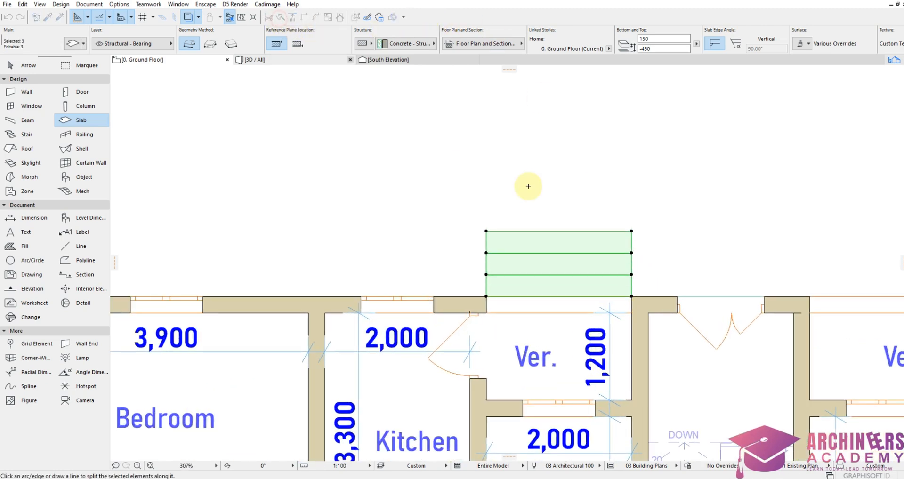
{"action": "left_click", "coordinate": [559, 296]}
{"action": "left_click", "coordinate": [559, 215]}
{"action": "left_click", "coordinate": [587, 213]}
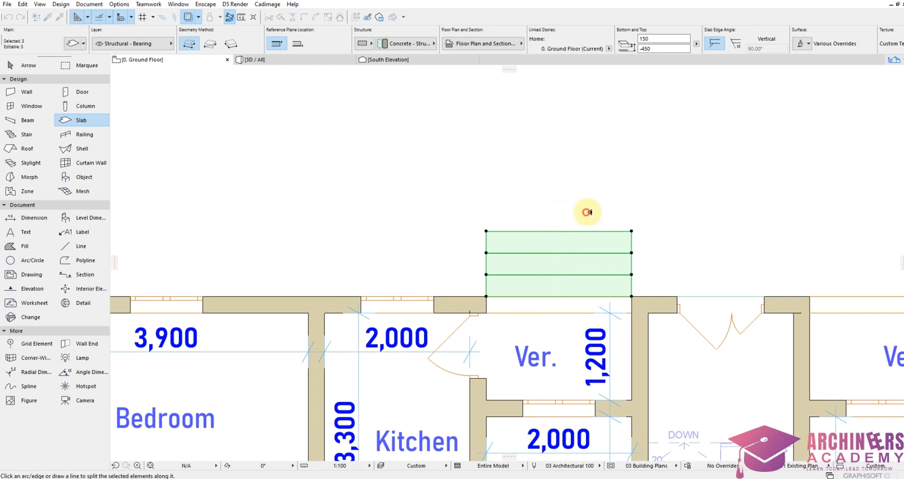
{"action": "key", "text": "Escape"}
Step: Show the whole model in 3D and orbit around it to examine the entrance steps against the ground floor slab
{"action": "scroll", "coordinate": [567, 258], "scroll_direction": "down", "scroll_amount": 8}
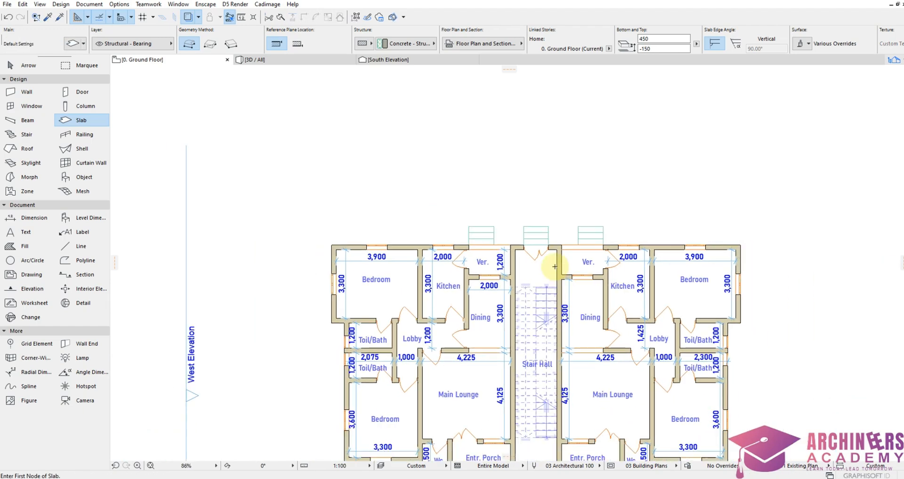
{"action": "right_click", "coordinate": [538, 390]}
{"action": "left_click", "coordinate": [589, 353]}
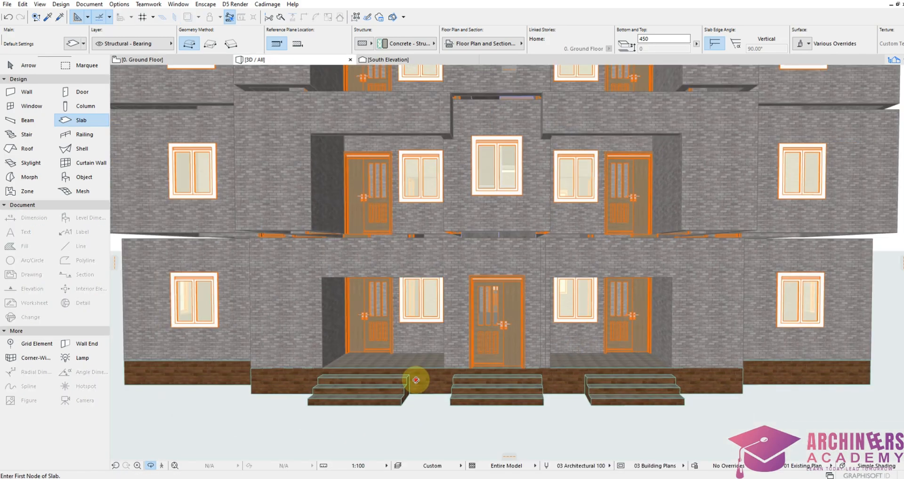
{"action": "middle_click_drag", "start_coordinate": [416, 380], "coordinate": [391, 320], "text": "shift"}
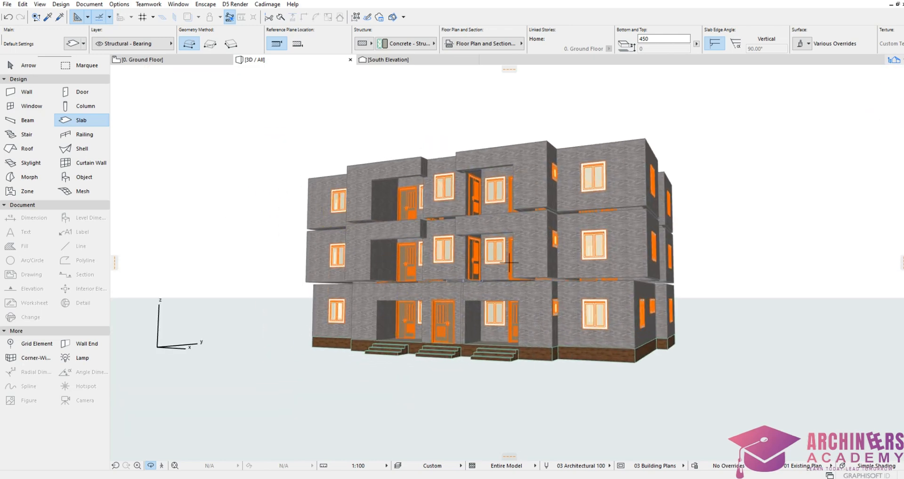
Step: On the 1. Story plan, set the default slab thickness to 150 and its offset from the home story to 0
{"action": "left_click", "coordinate": [895, 60]}
{"action": "double_click", "coordinate": [830, 125]}
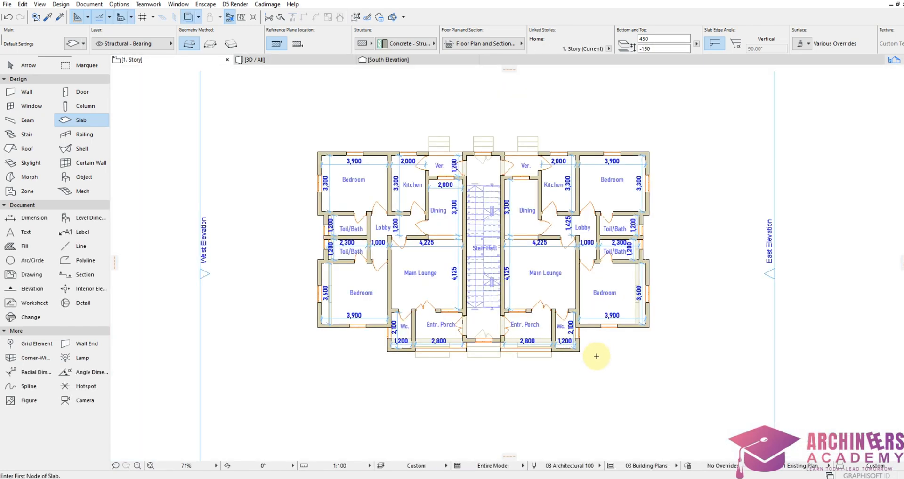
{"action": "left_click", "coordinate": [72, 45]}
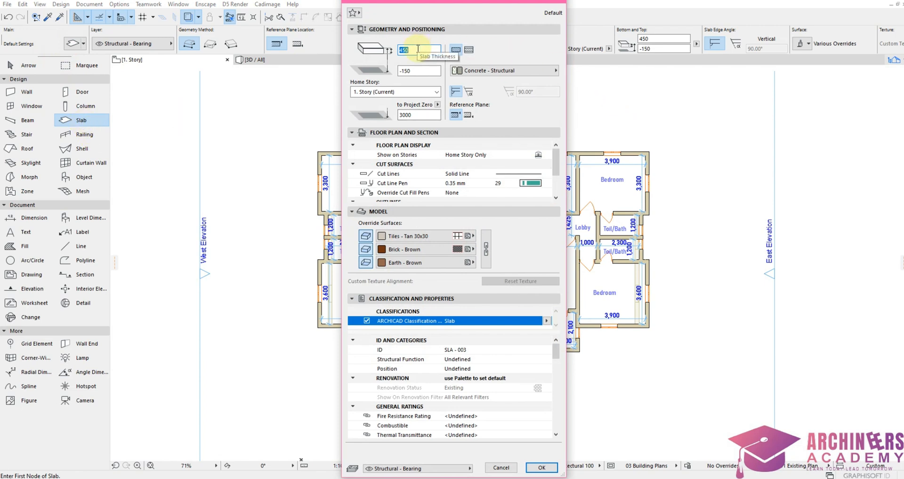
{"action": "type", "text": "150"}
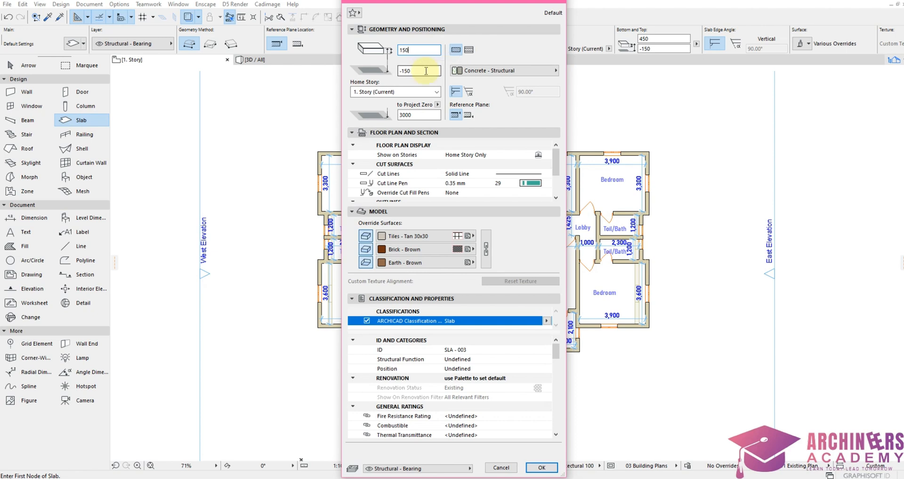
{"action": "left_click_drag", "start_coordinate": [426, 71], "coordinate": [397, 71]}
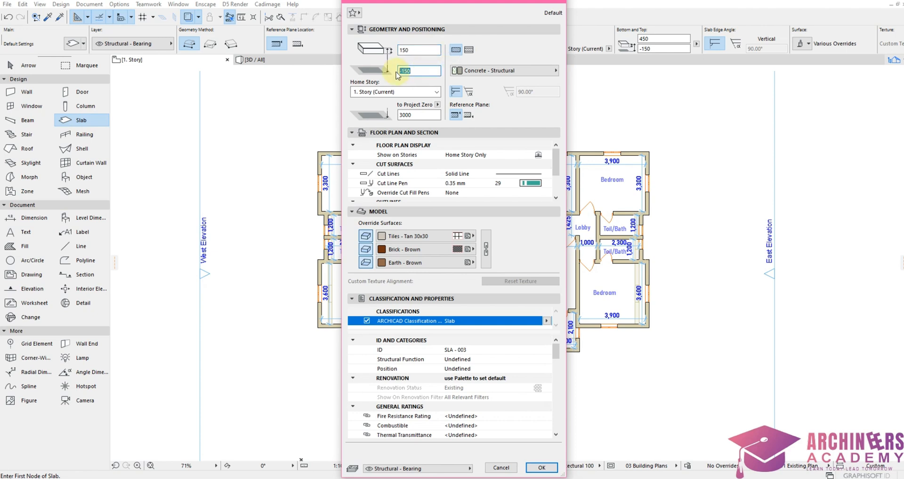
{"action": "type", "text": "0"}
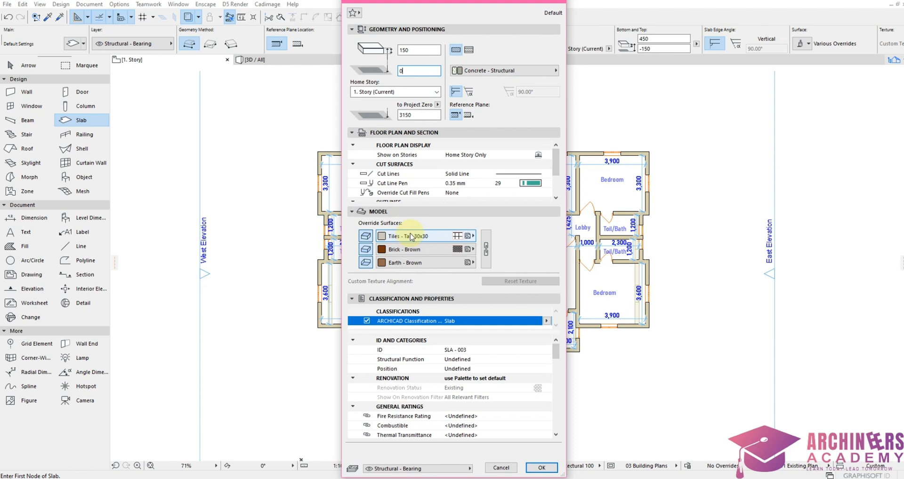
Step: Set the slab's surfaces to Tiles - Tan 30x30 on top, Brick - White Natural on the edges and Ceiling - Tile-60x60 underneath
{"action": "left_click", "coordinate": [413, 234]}
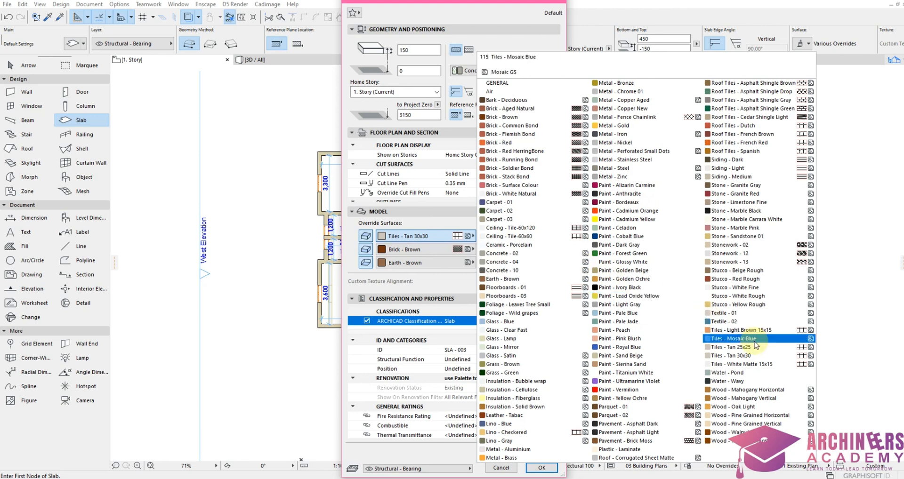
{"action": "left_click", "coordinate": [754, 357]}
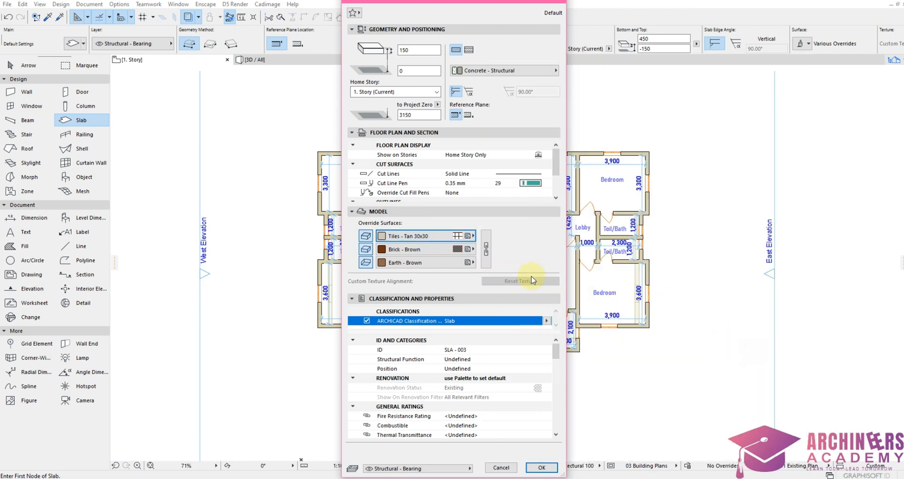
{"action": "left_click", "coordinate": [433, 251]}
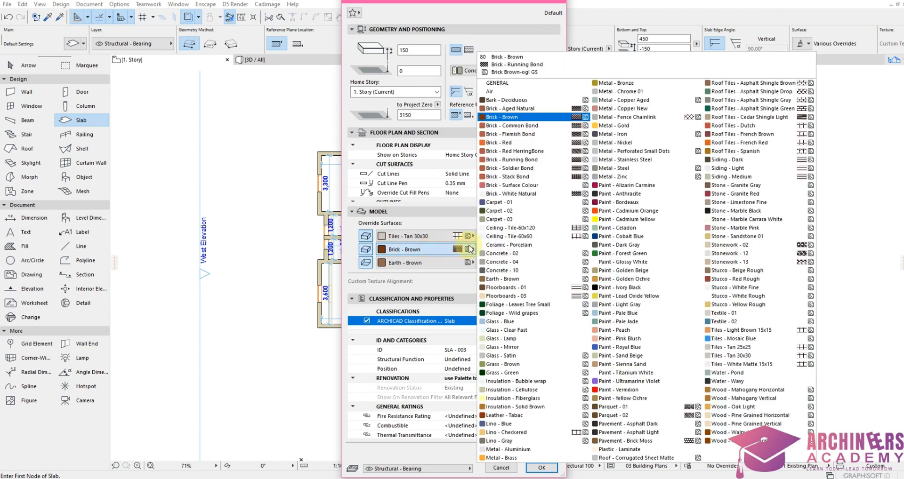
{"action": "left_click", "coordinate": [515, 194]}
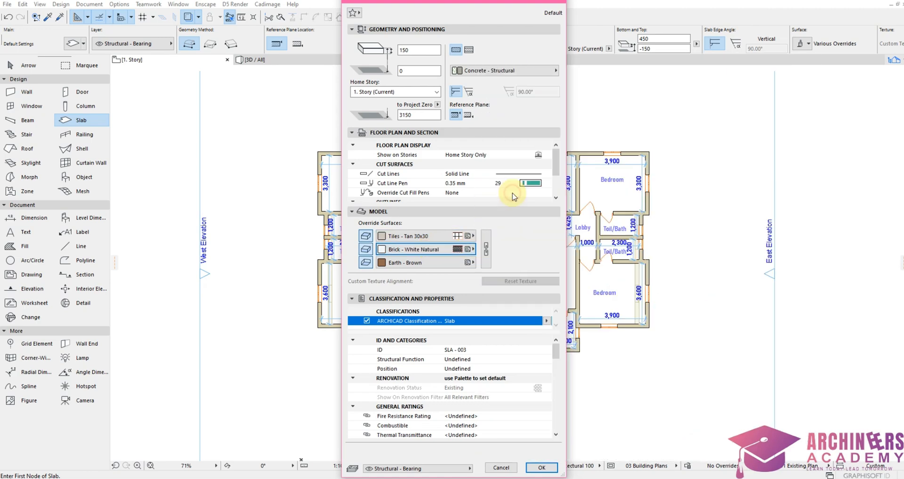
{"action": "left_click", "coordinate": [421, 266]}
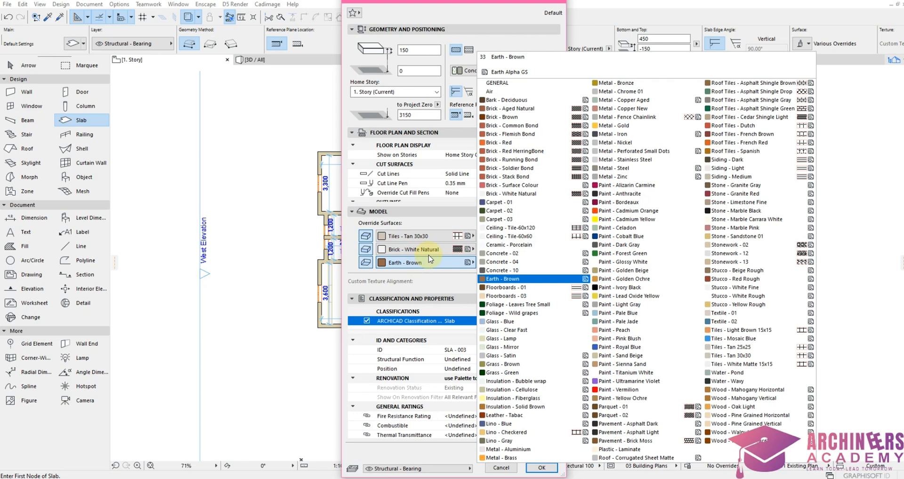
{"action": "left_click", "coordinate": [546, 237]}
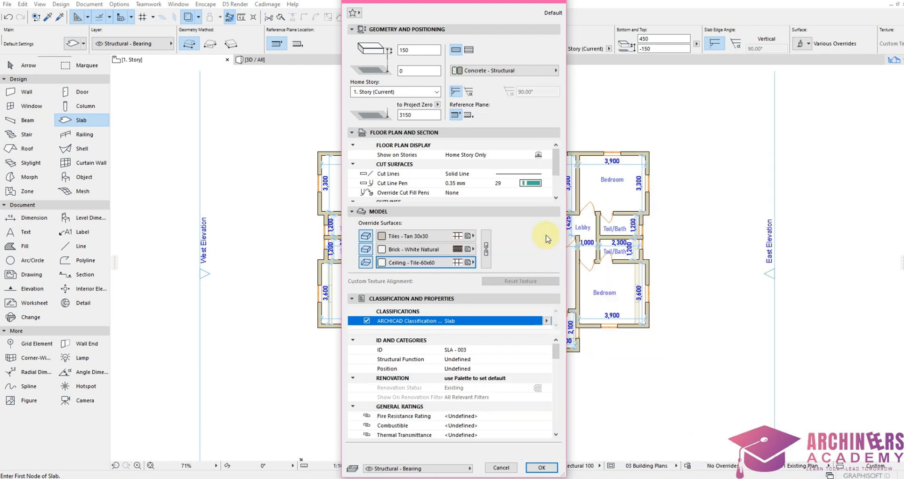
{"action": "left_click", "coordinate": [539, 471]}
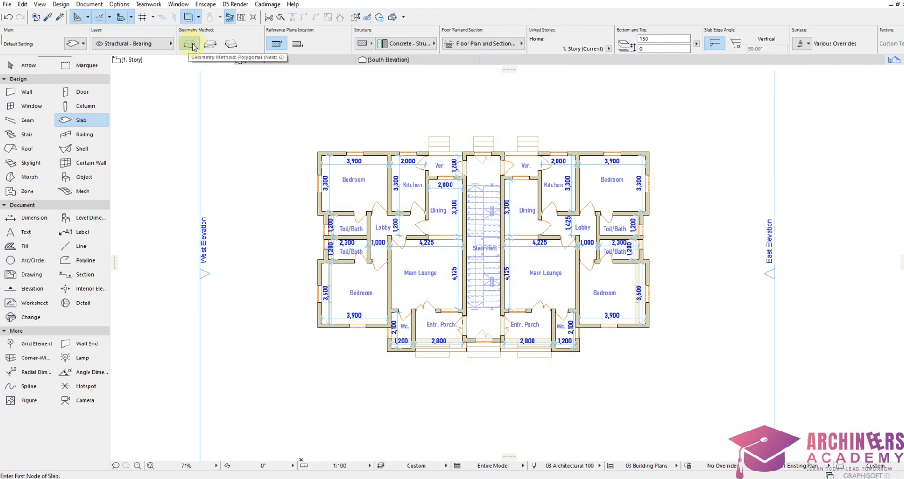
Step: Start a polygonal slab at the north-west outer corner, tracing the north and east walls, including the toilet recess, to the south-east bedroom corner
{"action": "scroll", "coordinate": [332, 178], "scroll_direction": "up", "scroll_amount": 5}
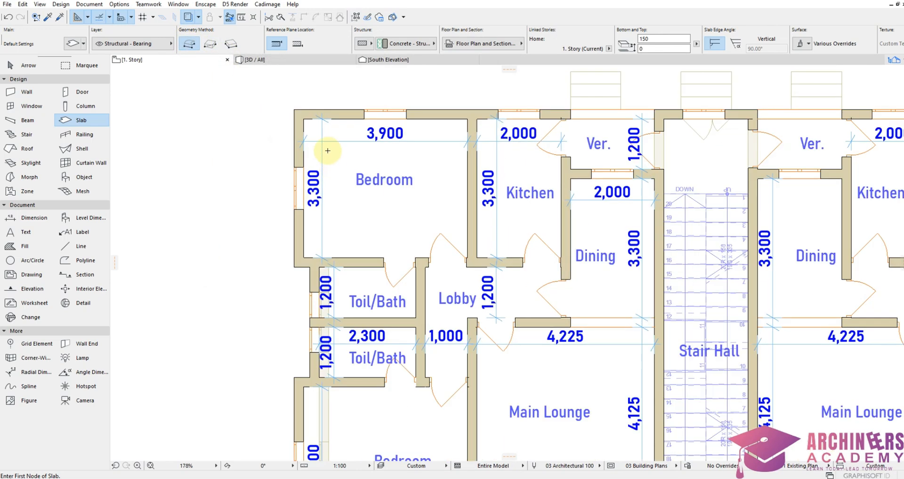
{"action": "left_click", "coordinate": [295, 109]}
{"action": "scroll", "coordinate": [292, 110], "scroll_direction": "down", "scroll_amount": 5}
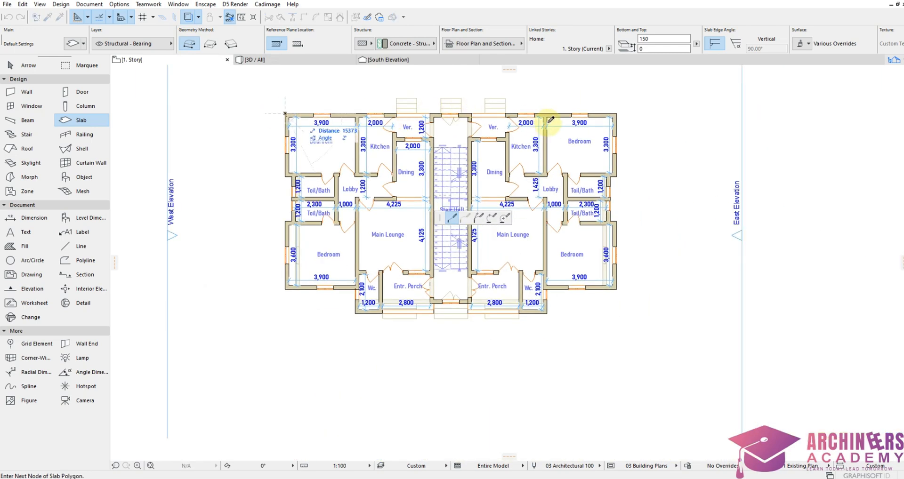
{"action": "scroll", "coordinate": [615, 114], "scroll_direction": "up", "scroll_amount": 2}
{"action": "left_click", "coordinate": [619, 111]}
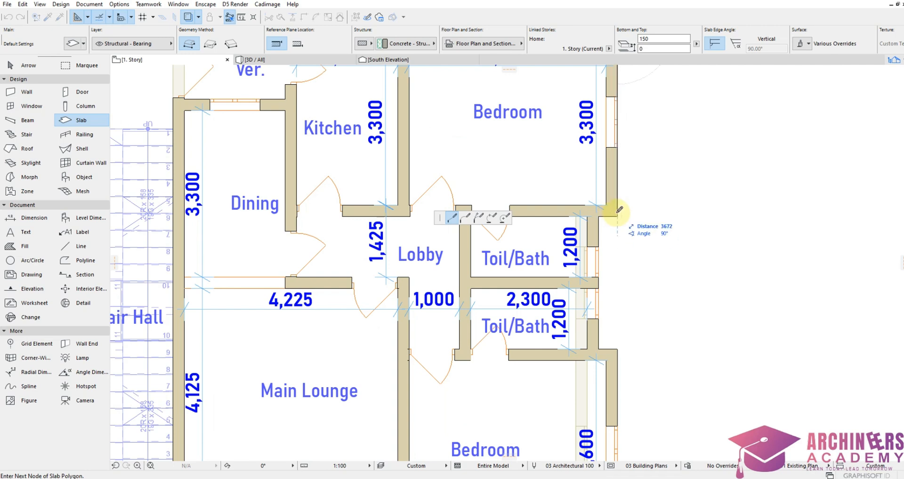
{"action": "left_click", "coordinate": [598, 217]}
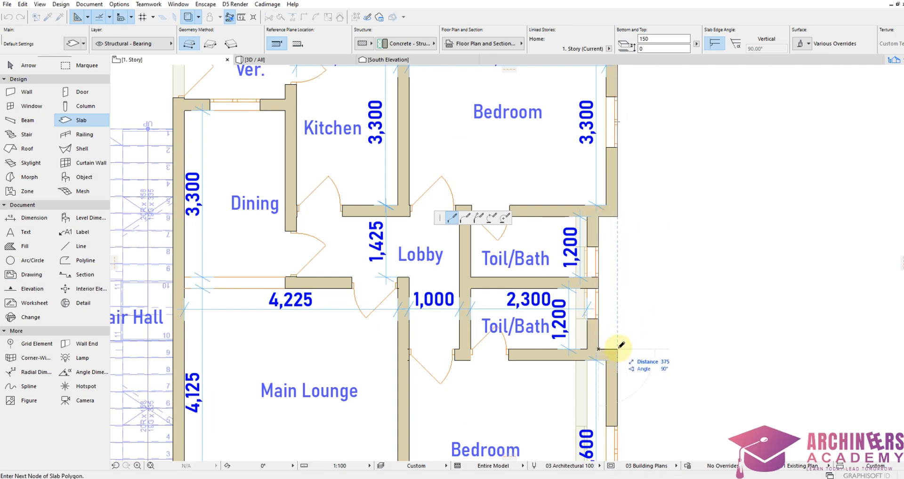
{"action": "scroll", "coordinate": [647, 285], "scroll_direction": "down", "scroll_amount": 5}
{"action": "scroll", "coordinate": [648, 286], "scroll_direction": "up", "scroll_amount": 5}
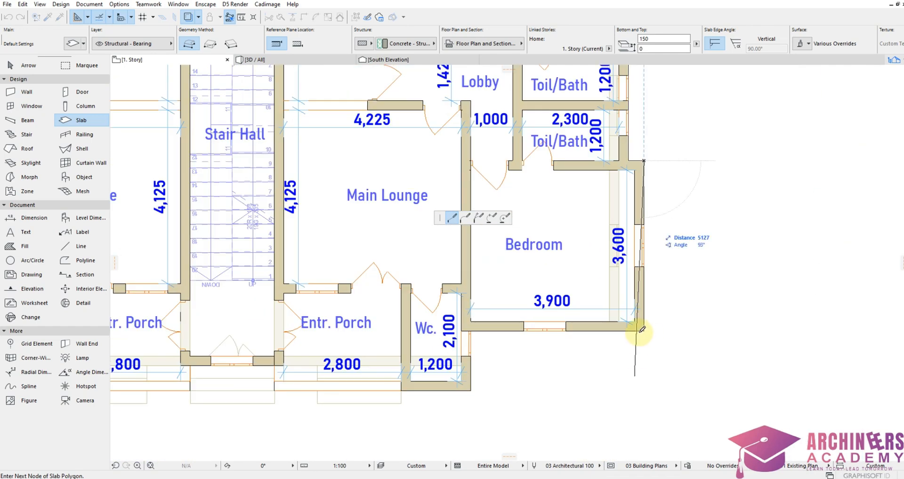
{"action": "left_click", "coordinate": [645, 331]}
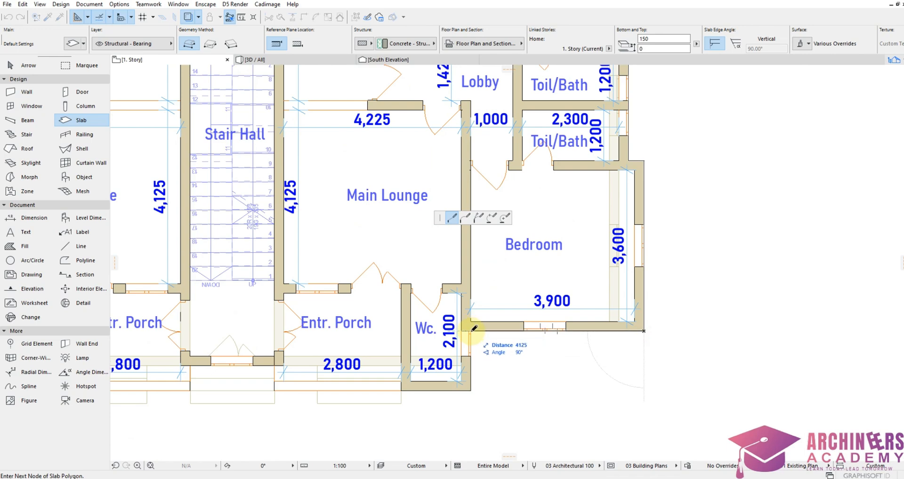
Step: Continue the slab outline around the eastern Wc. and entrance porch, stepping in along the stair hall's front wall and back out at the western porch
{"action": "scroll", "coordinate": [473, 329], "scroll_direction": "up", "scroll_amount": 3}
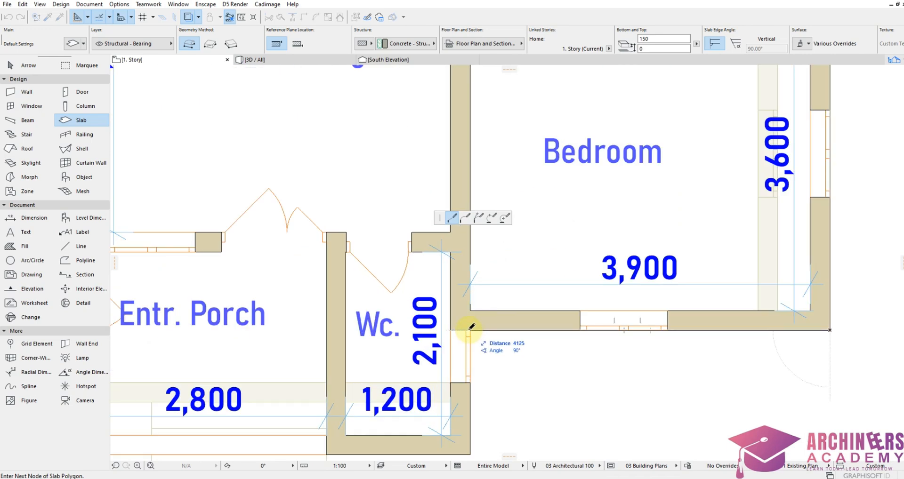
{"action": "left_click", "coordinate": [470, 329]}
{"action": "scroll", "coordinate": [476, 353], "scroll_direction": "down", "scroll_amount": 4}
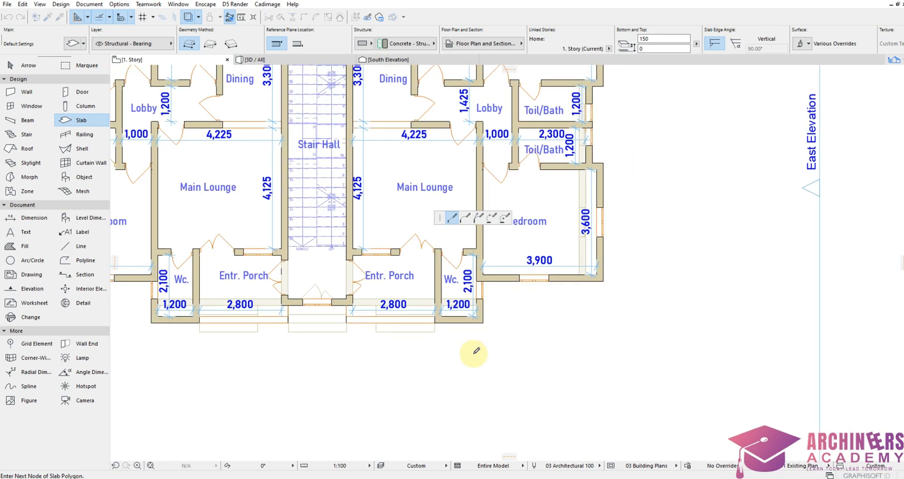
{"action": "scroll", "coordinate": [477, 347], "scroll_direction": "up", "scroll_amount": 4}
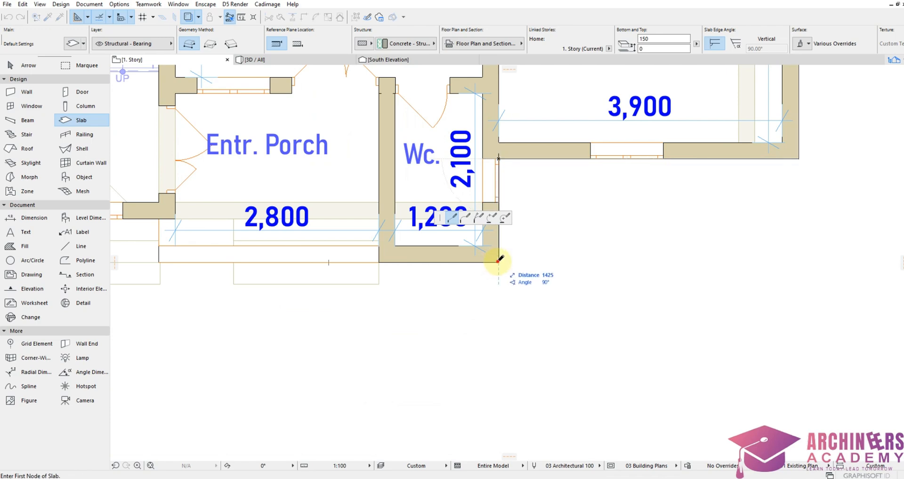
{"action": "scroll", "coordinate": [515, 242], "scroll_direction": "down", "scroll_amount": 5}
{"action": "scroll", "coordinate": [483, 243], "scroll_direction": "up", "scroll_amount": 6}
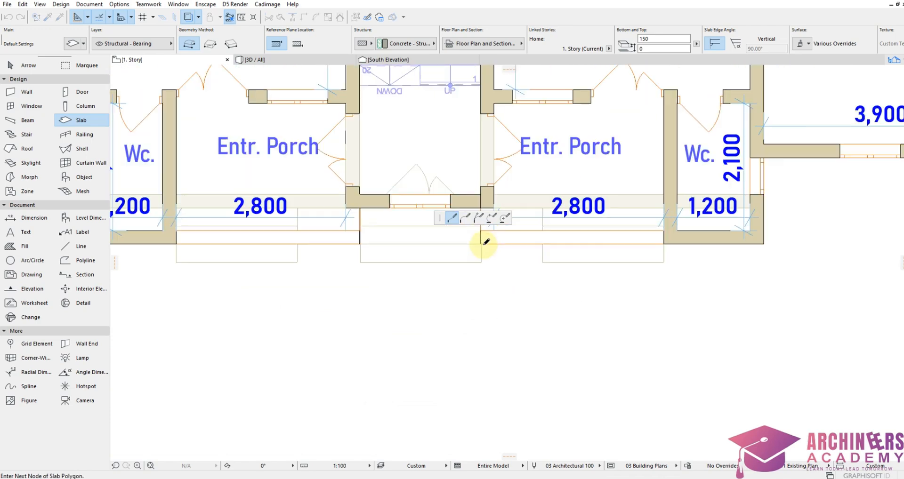
{"action": "left_click", "coordinate": [479, 243]}
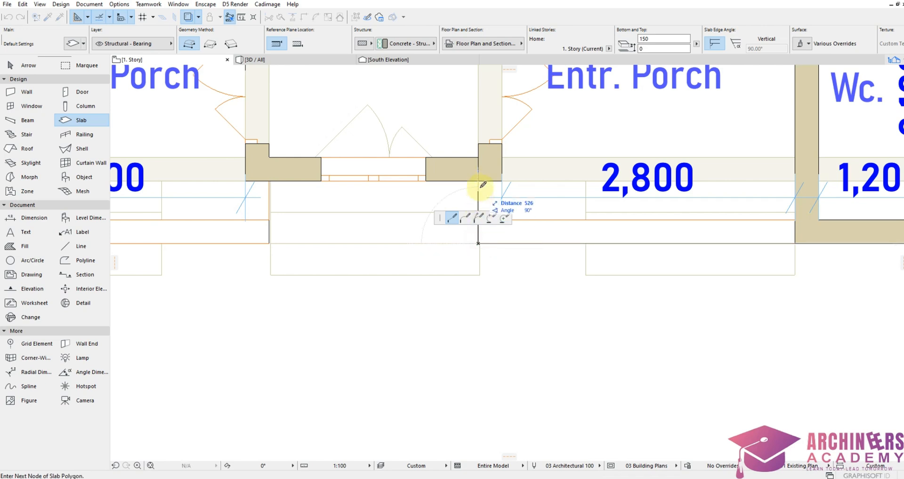
{"action": "left_click", "coordinate": [478, 182]}
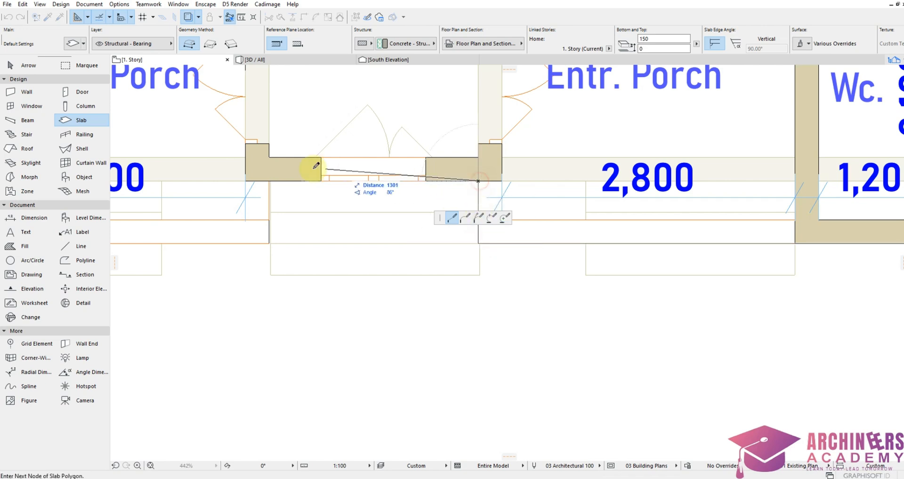
{"action": "left_click", "coordinate": [269, 181]}
{"action": "left_click", "coordinate": [269, 244]}
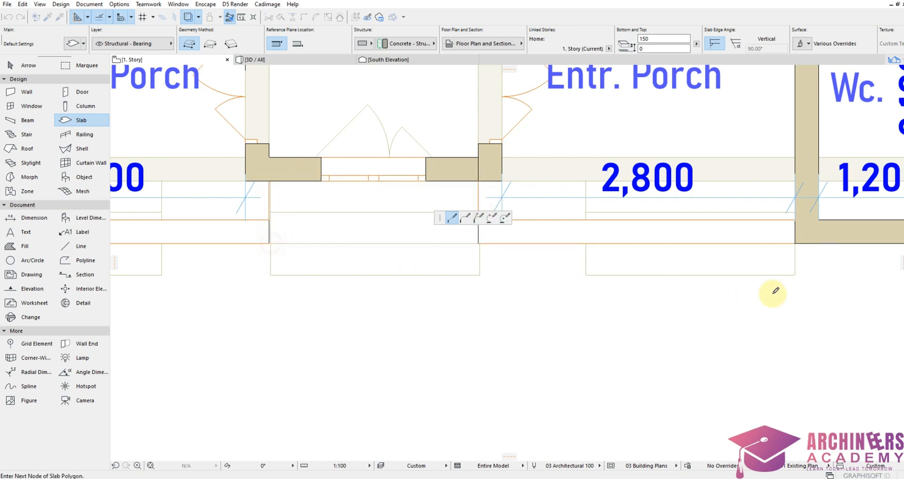
Step: Trace the slab outline around the western Wc. and along the front bedroom's south wall to the building's south-west corner
{"action": "scroll", "coordinate": [606, 282], "scroll_direction": "down", "scroll_amount": 5}
{"action": "scroll", "coordinate": [418, 250], "scroll_direction": "up", "scroll_amount": 3}
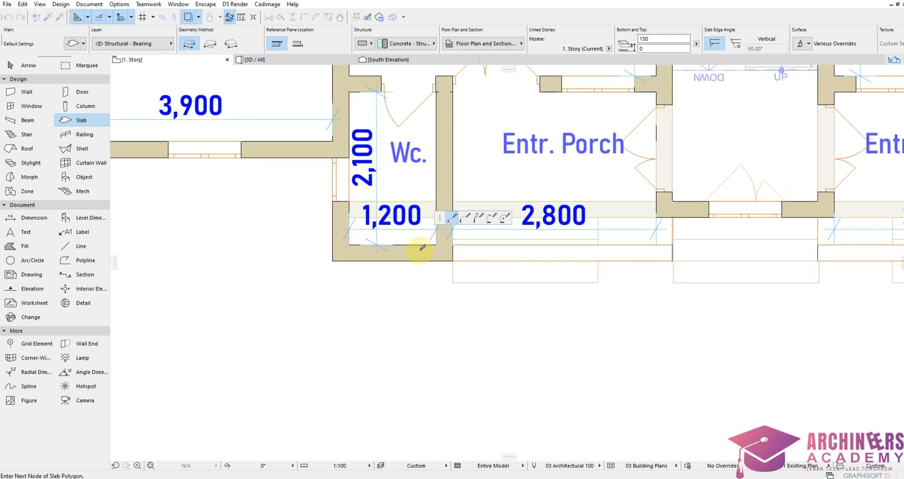
{"action": "left_click", "coordinate": [333, 261]}
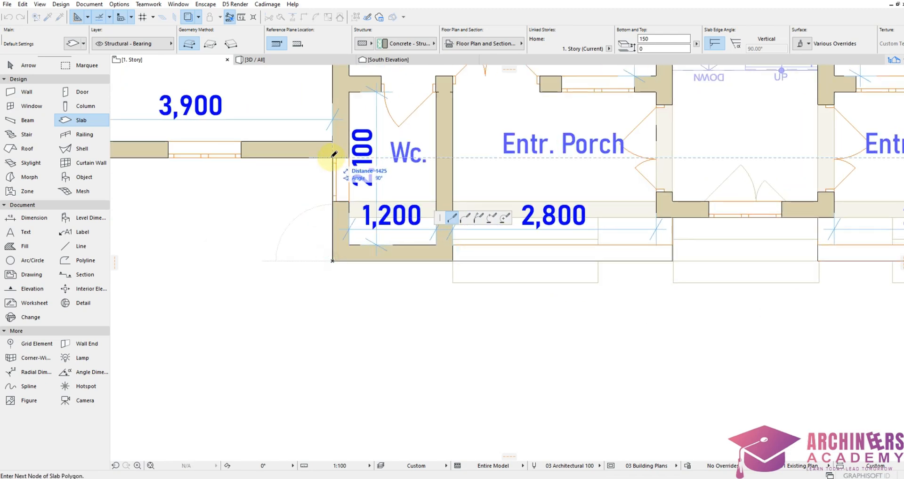
{"action": "left_click", "coordinate": [333, 157]}
{"action": "scroll", "coordinate": [682, 323], "scroll_direction": "down", "scroll_amount": 3}
{"action": "scroll", "coordinate": [448, 262], "scroll_direction": "down", "scroll_amount": 1}
{"action": "scroll", "coordinate": [414, 248], "scroll_direction": "up", "scroll_amount": 3}
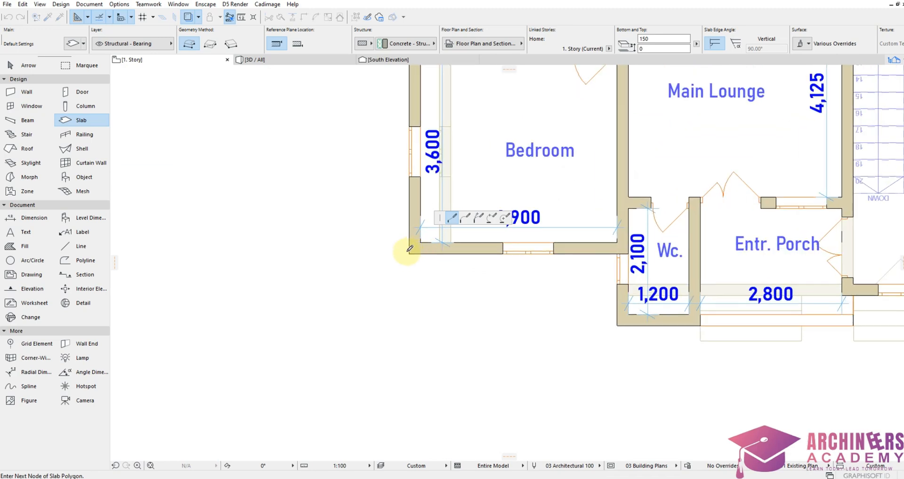
{"action": "left_click", "coordinate": [410, 252]}
{"action": "left_click", "coordinate": [410, 252]}
Step: Complete the slab outline up the west wall, following the toilet recess, and close it at the north-west starting corner
{"action": "scroll", "coordinate": [408, 269], "scroll_direction": "down", "scroll_amount": 2}
{"action": "scroll", "coordinate": [405, 278], "scroll_direction": "up", "scroll_amount": 2}
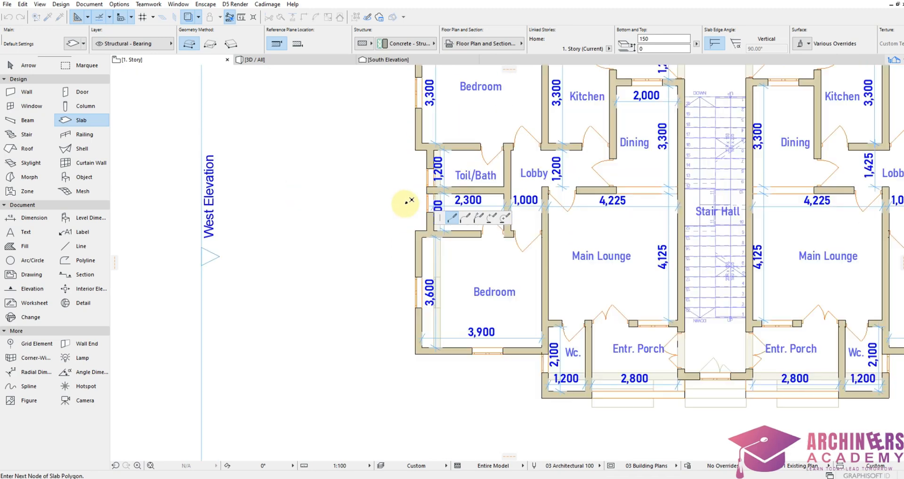
{"action": "left_click", "coordinate": [422, 238]}
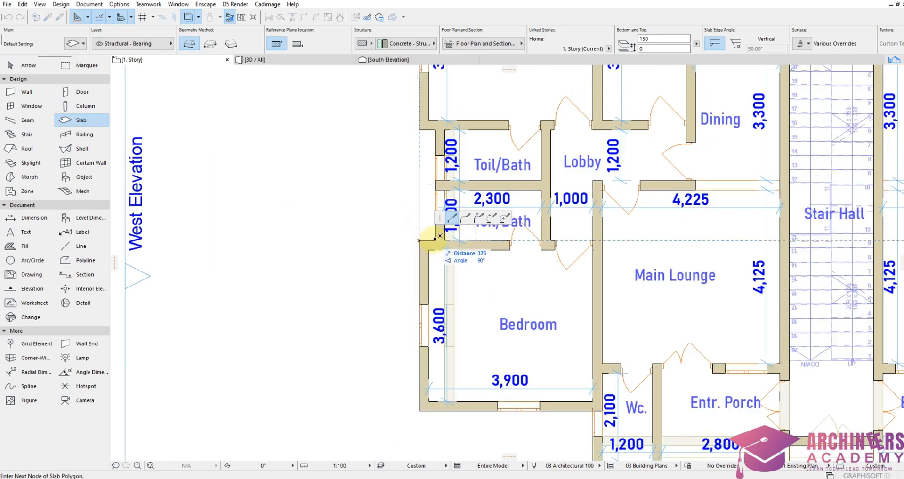
{"action": "left_click", "coordinate": [436, 240]}
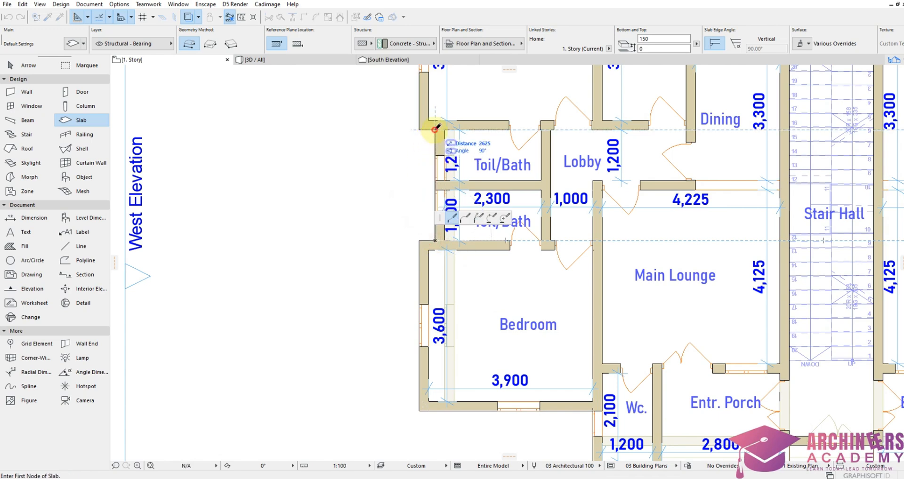
{"action": "left_click", "coordinate": [435, 128]}
{"action": "scroll", "coordinate": [405, 150], "scroll_direction": "down", "scroll_amount": 5}
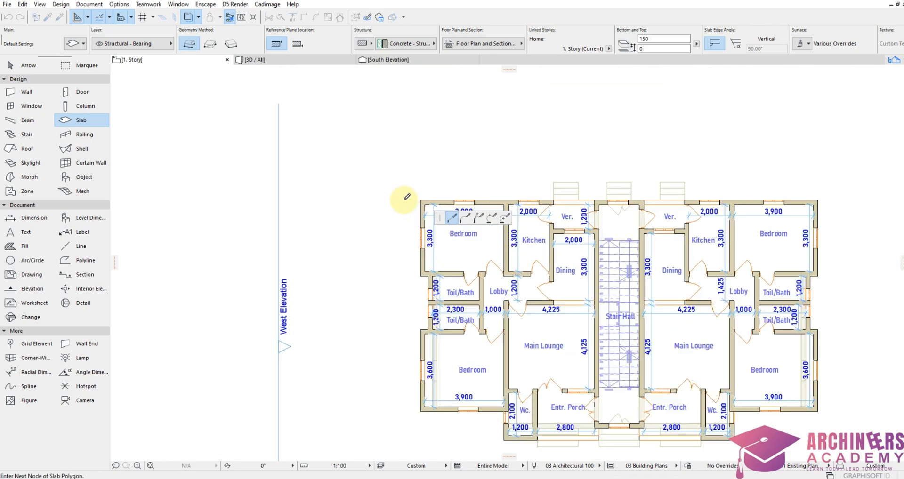
{"action": "scroll", "coordinate": [428, 196], "scroll_direction": "up", "scroll_amount": 4}
{"action": "left_click", "coordinate": [433, 198]}
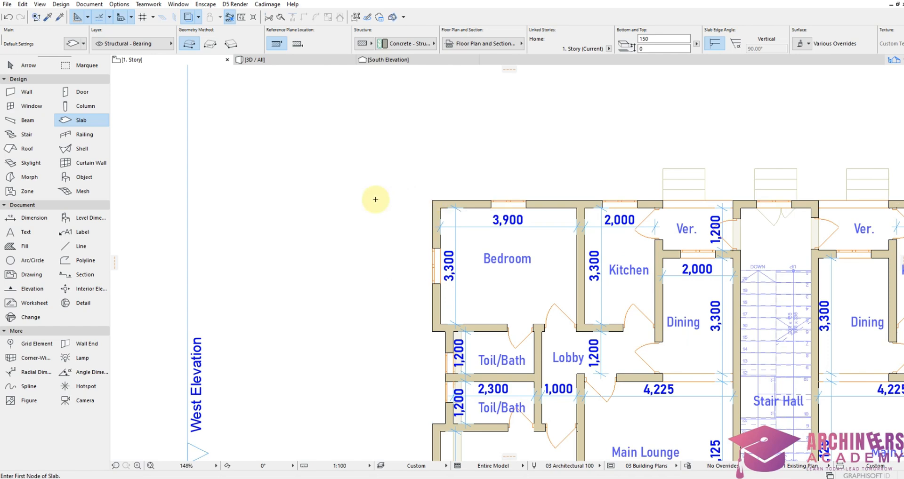
Step: Show the whole model in 3D to examine the new first-story floor slab
{"action": "scroll", "coordinate": [373, 198], "scroll_direction": "down", "scroll_amount": 4}
{"action": "right_click", "coordinate": [501, 377]}
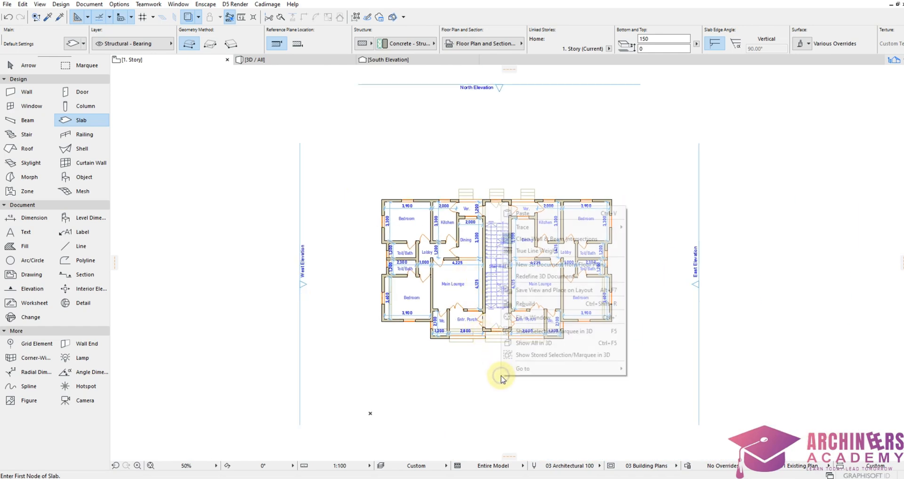
{"action": "left_click", "coordinate": [532, 343]}
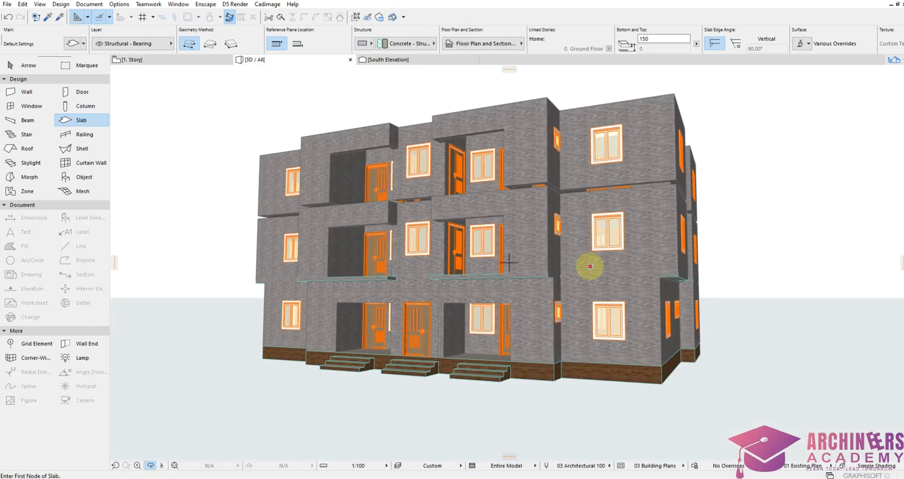
Step: Return to the 1. Story floor plan and copy the full floor slab
{"action": "middle_click_drag", "start_coordinate": [585, 263], "coordinate": [652, 269], "text": "shift"}
{"action": "scroll", "coordinate": [349, 295], "scroll_direction": "up", "scroll_amount": 2}
{"action": "middle_click_drag", "start_coordinate": [349, 295], "coordinate": [475, 290], "text": "shift"}
{"action": "left_click", "coordinate": [894, 60]}
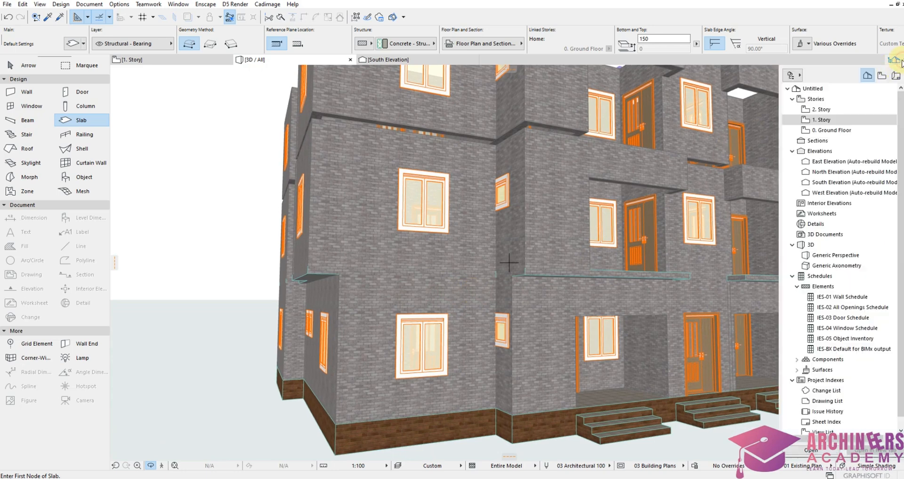
{"action": "left_click", "coordinate": [823, 120]}
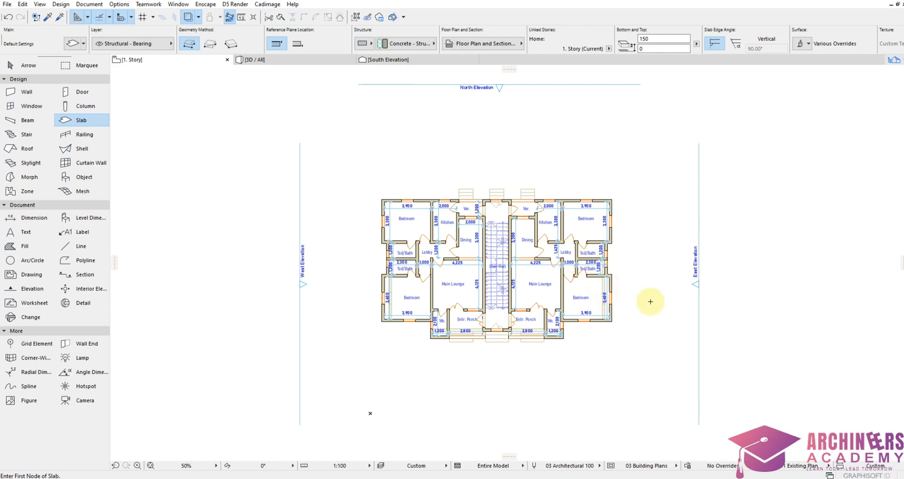
{"action": "scroll", "coordinate": [625, 334], "scroll_direction": "up", "scroll_amount": 1}
{"action": "scroll", "coordinate": [626, 334], "scroll_direction": "up", "scroll_amount": 4}
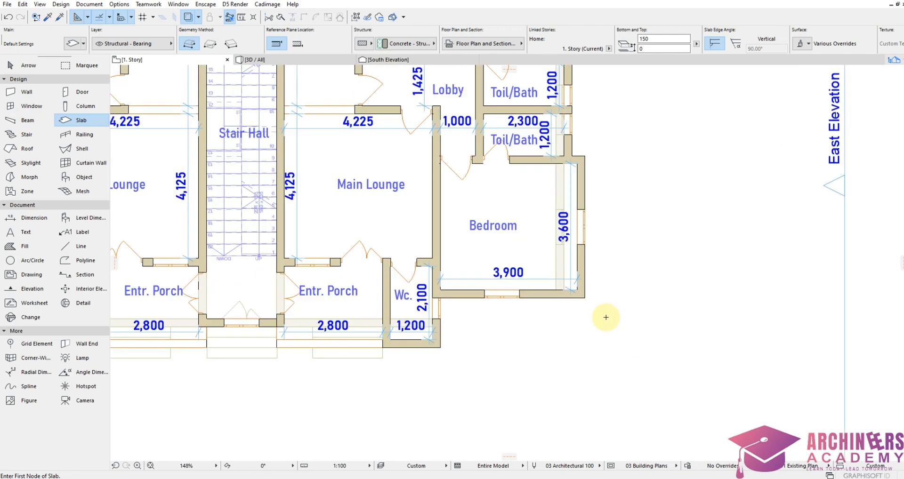
{"action": "scroll", "coordinate": [600, 310], "scroll_direction": "down", "scroll_amount": 4}
{"action": "left_click", "coordinate": [592, 305]}
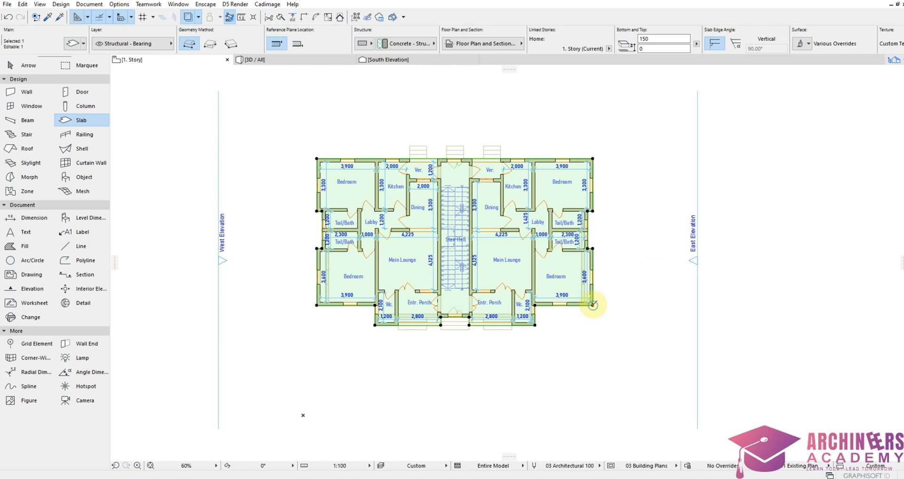
{"action": "right_click", "coordinate": [621, 265]}
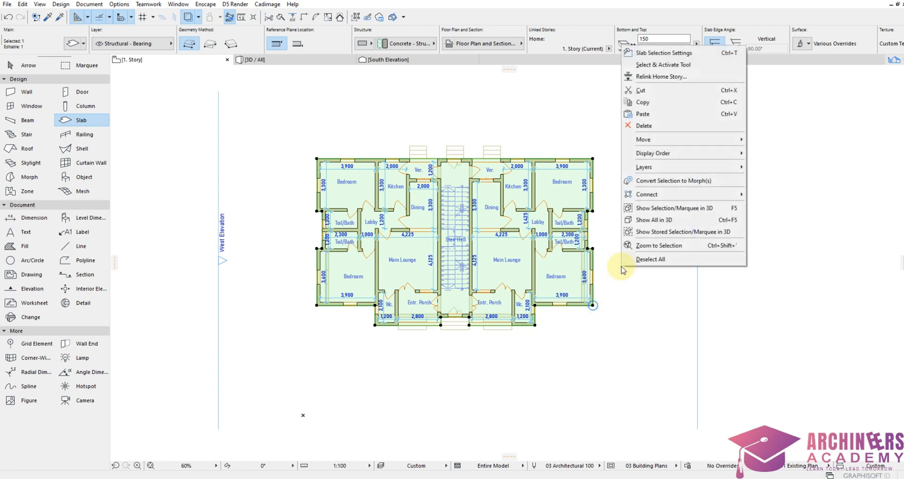
{"action": "left_click", "coordinate": [656, 107]}
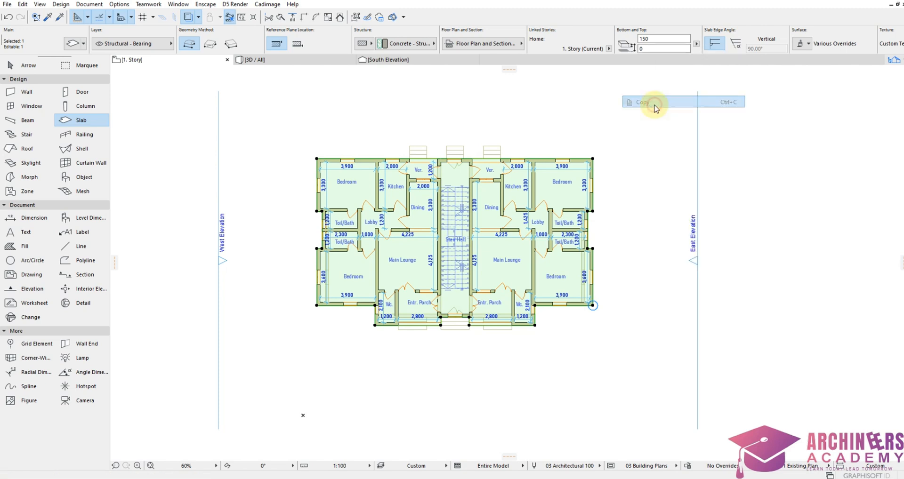
Step: Paste the copied floor slab onto the 2. Story in the same plan position
{"action": "left_click", "coordinate": [896, 64]}
{"action": "double_click", "coordinate": [811, 104]}
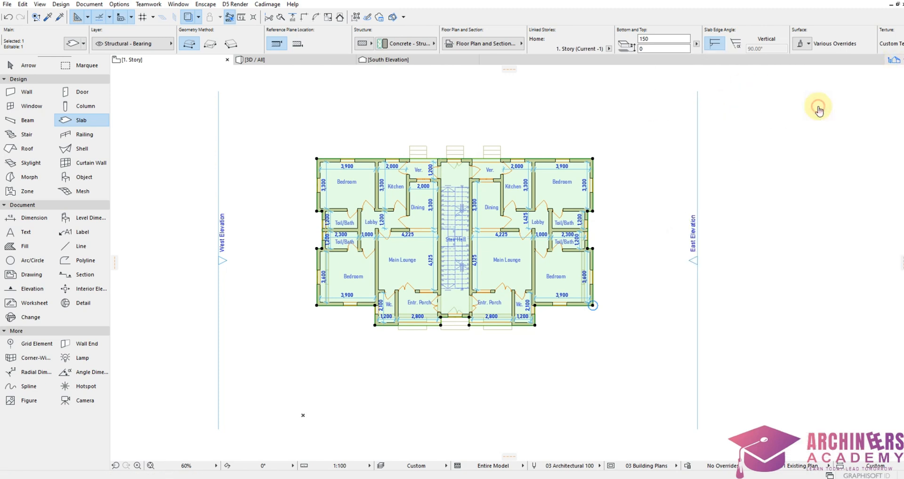
{"action": "right_click", "coordinate": [630, 155]}
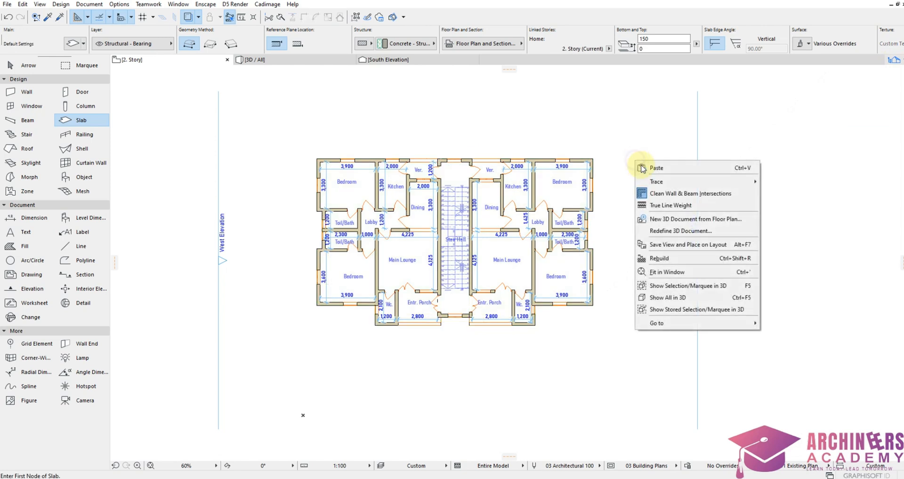
{"action": "left_click", "coordinate": [666, 171]}
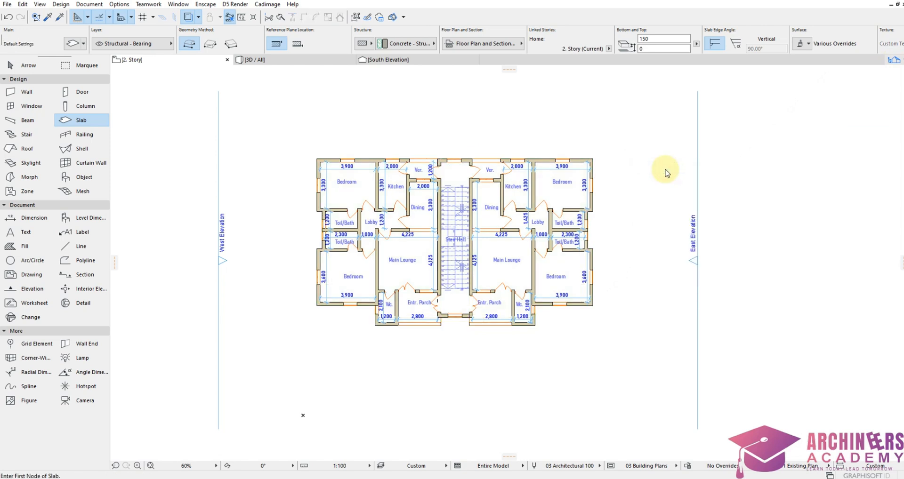
{"action": "right_click", "coordinate": [636, 171]}
{"action": "left_click", "coordinate": [669, 203]}
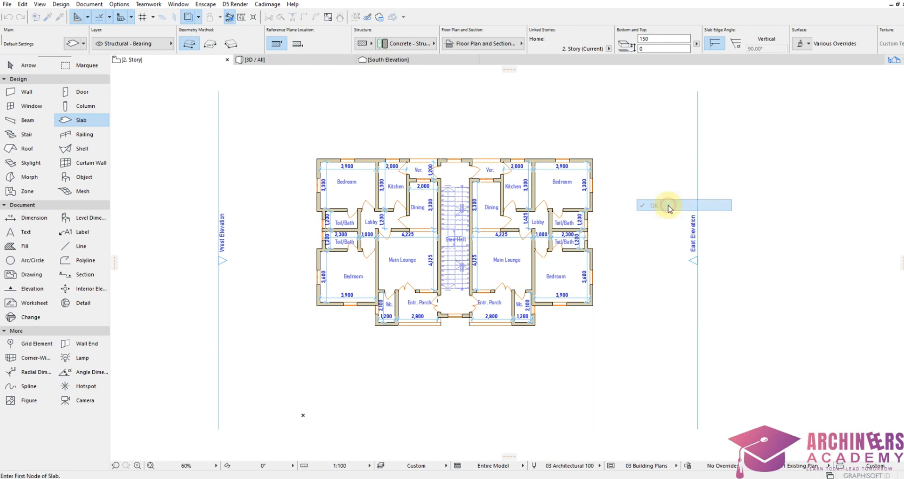
Step: Show the whole model in 3D and examine the upper floor slabs from the front, sides and rear
{"action": "right_click", "coordinate": [640, 262]}
{"action": "left_click", "coordinate": [695, 396]}
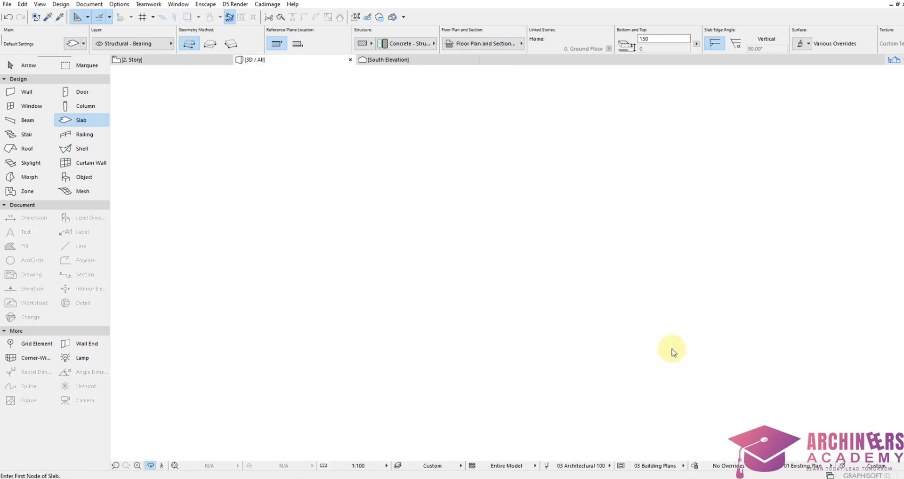
{"action": "scroll", "coordinate": [602, 302], "scroll_direction": "down", "scroll_amount": 3}
{"action": "left_click_drag", "start_coordinate": [561, 287], "coordinate": [668, 285]}
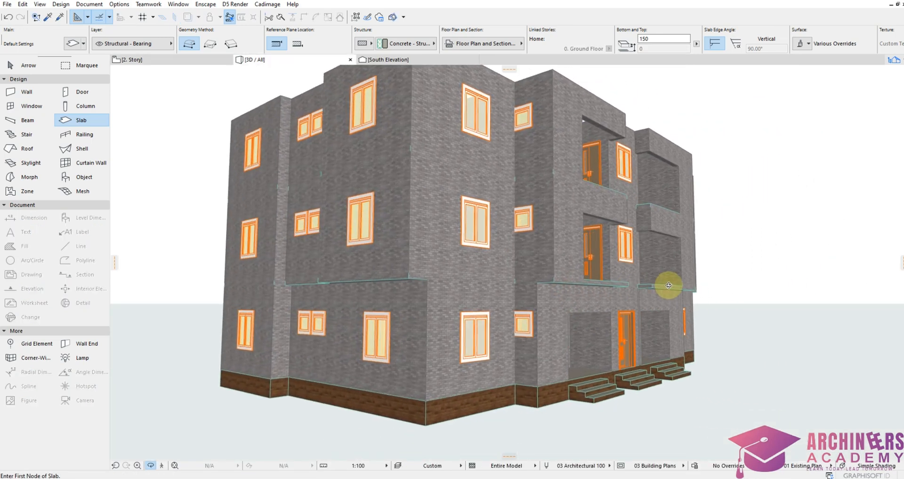
{"action": "left_click_drag", "start_coordinate": [231, 293], "coordinate": [708, 303]}
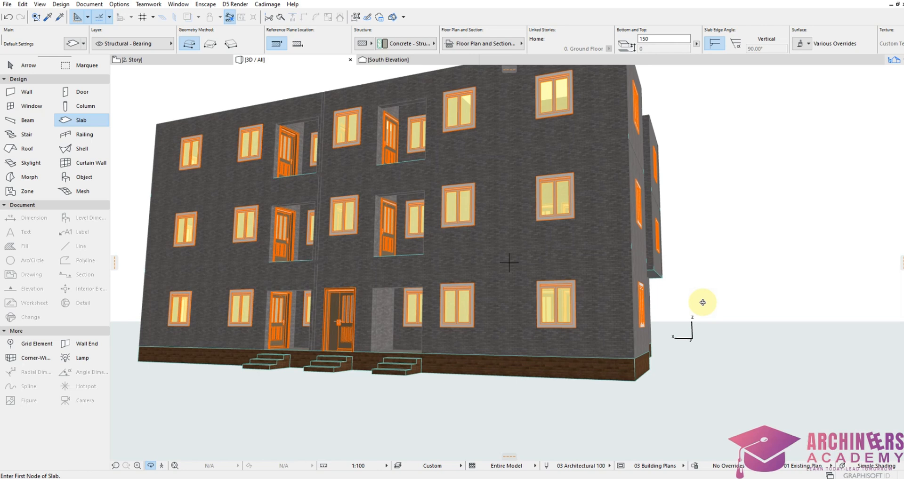
{"action": "left_click_drag", "start_coordinate": [795, 272], "coordinate": [359, 254]}
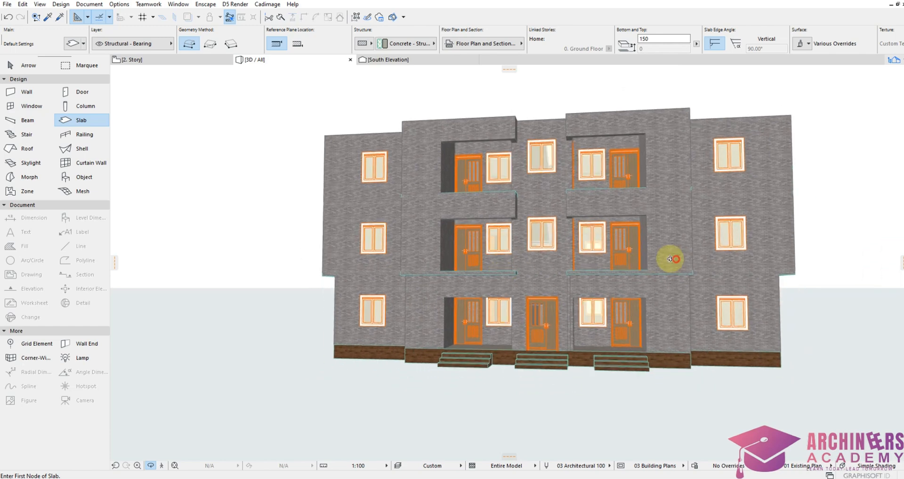
{"action": "left_click_drag", "start_coordinate": [671, 259], "coordinate": [554, 259]}
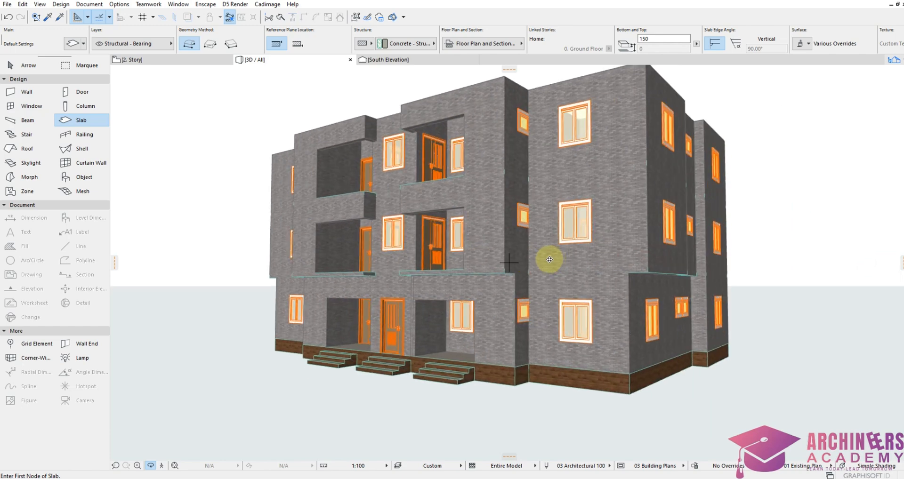
{"action": "left_click_drag", "start_coordinate": [581, 258], "coordinate": [686, 246]}
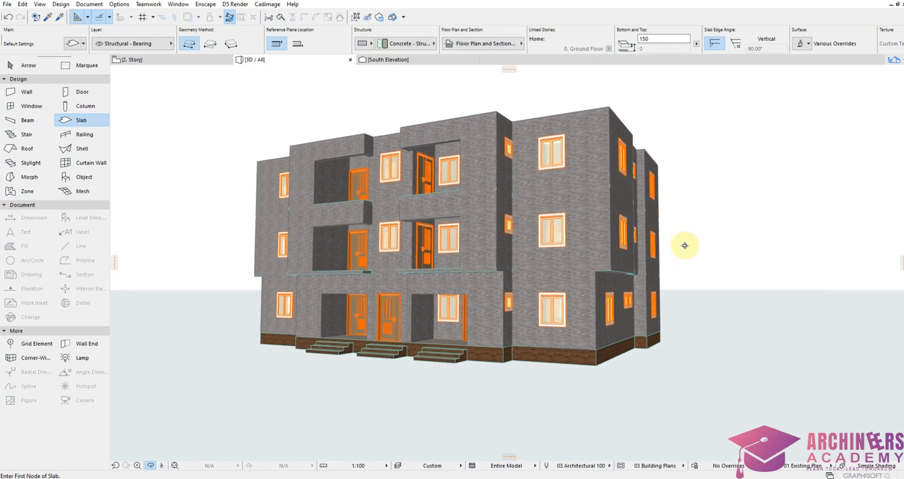
{"action": "left_click_drag", "start_coordinate": [690, 276], "coordinate": [650, 303]}
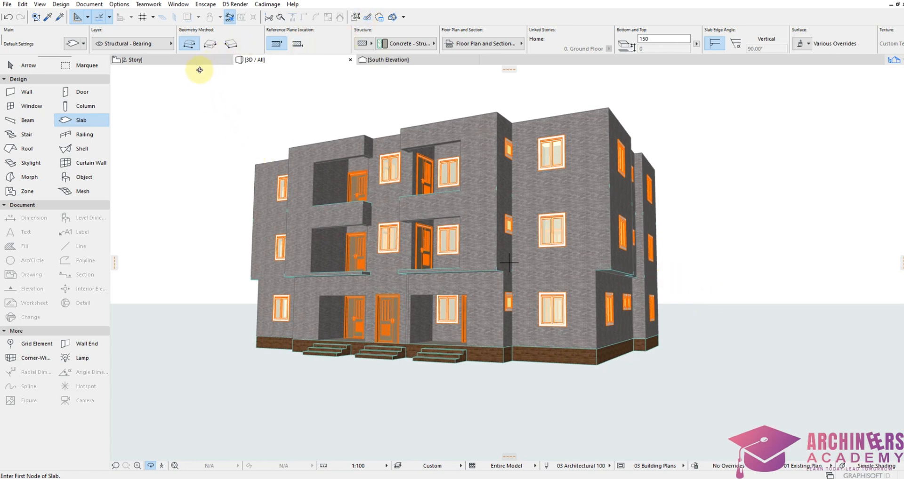
{"action": "left_click_drag", "start_coordinate": [488, 221], "coordinate": [589, 191]}
Step: Insert a new story above the 2. Story and open the 3. Story floor plan
{"action": "left_click", "coordinate": [894, 60]}
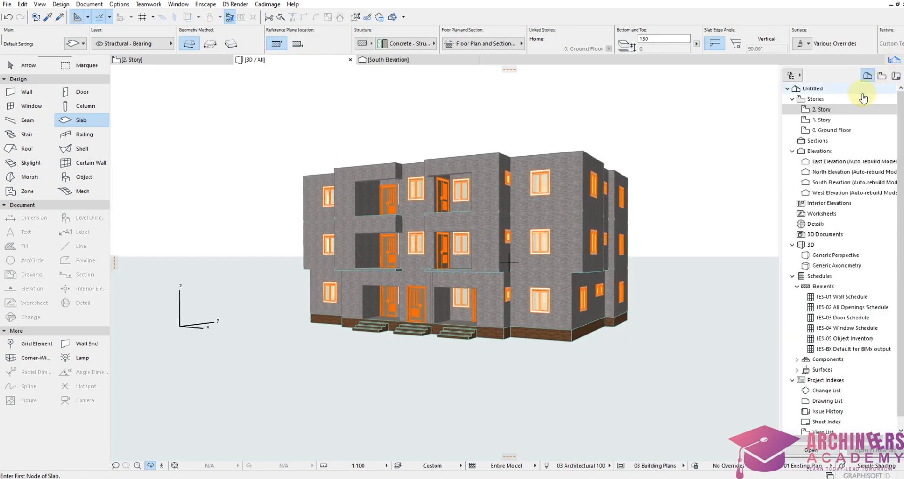
{"action": "double_click", "coordinate": [825, 113]}
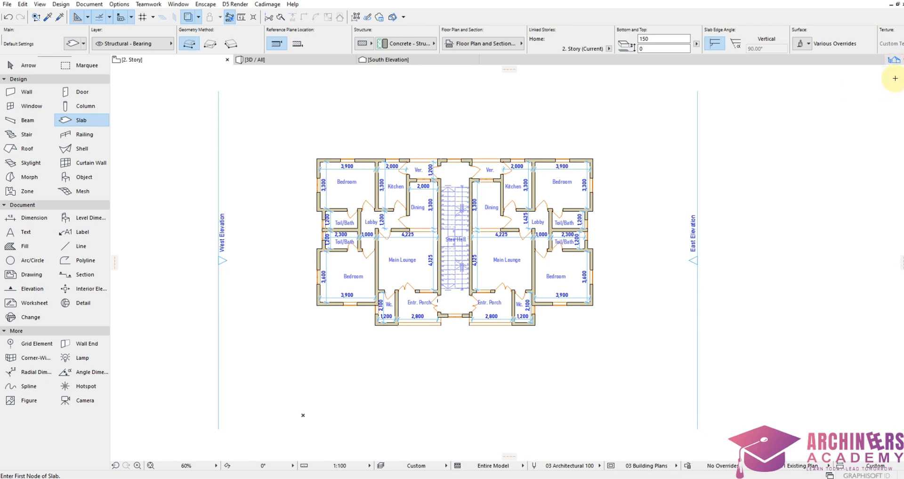
{"action": "left_click", "coordinate": [897, 61]}
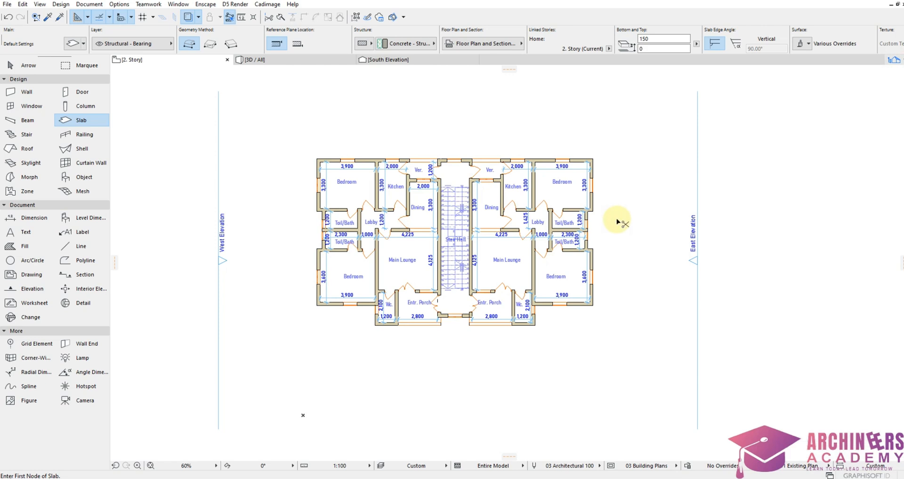
{"action": "key", "text": "ctrl+7"}
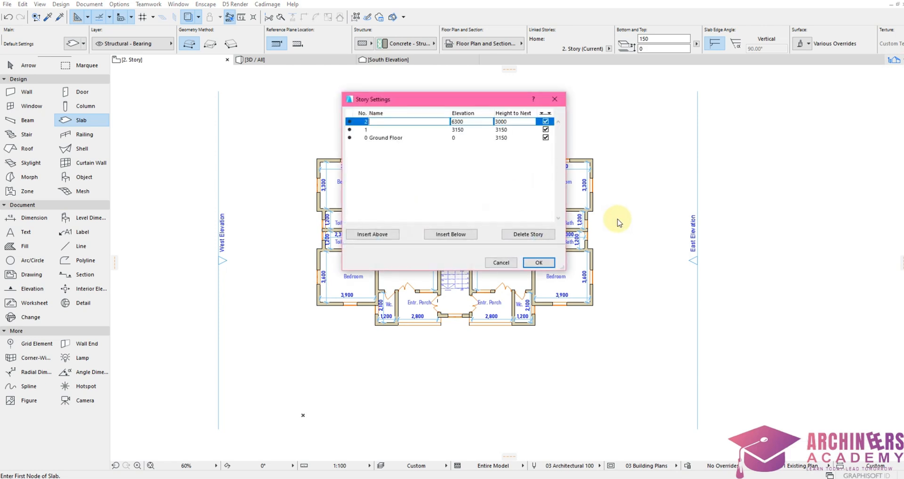
{"action": "left_click", "coordinate": [372, 235]}
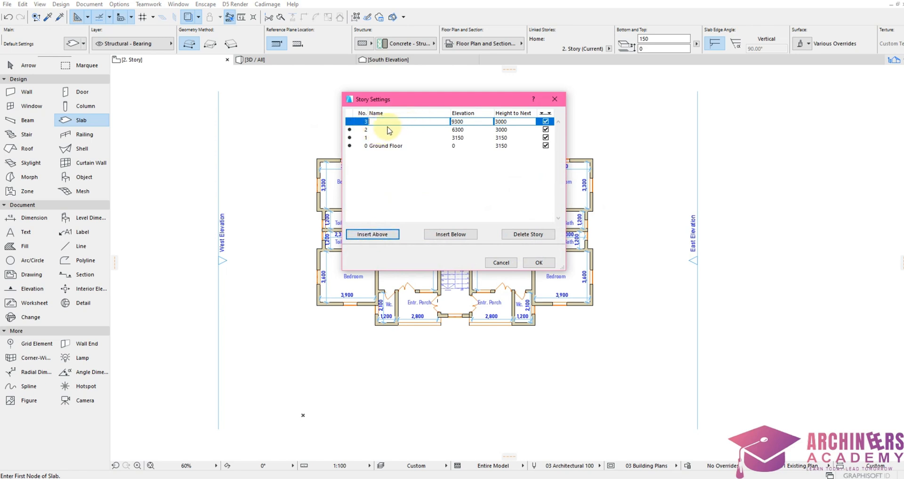
{"action": "left_click", "coordinate": [538, 264]}
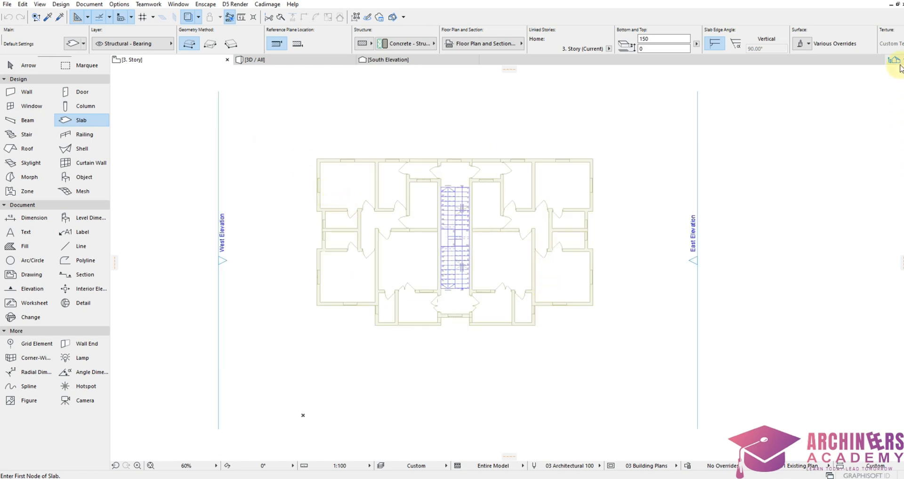
{"action": "left_click", "coordinate": [898, 63]}
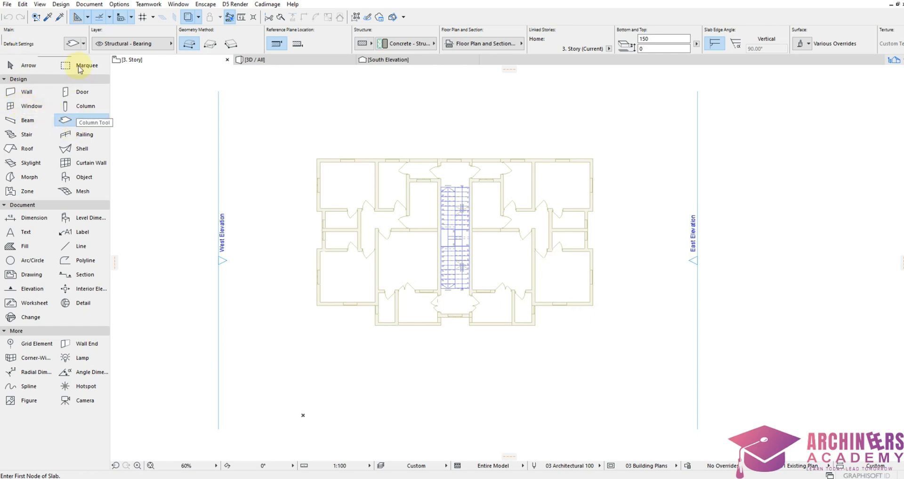
Step: Set the default slab thickness to 100 and its top, edge and bottom surfaces to Paint - Titanium White
{"action": "left_click", "coordinate": [75, 45]}
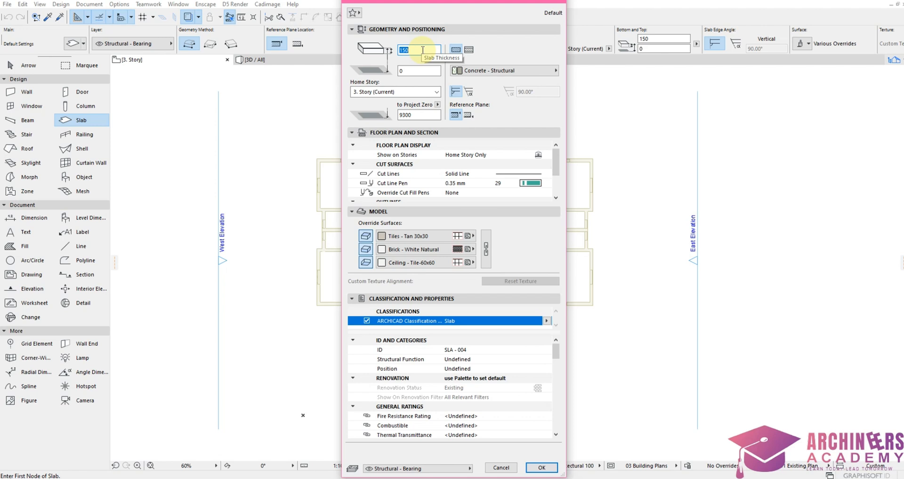
{"action": "type", "text": "100"}
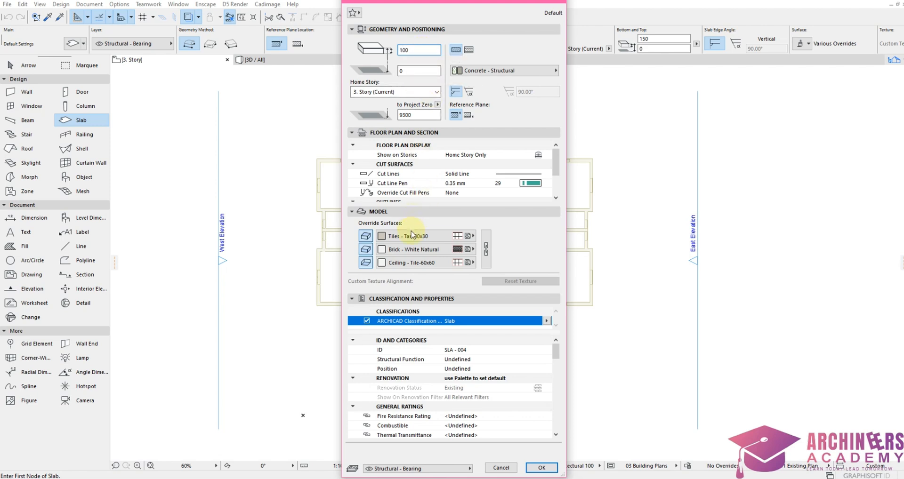
{"action": "left_click", "coordinate": [413, 235]}
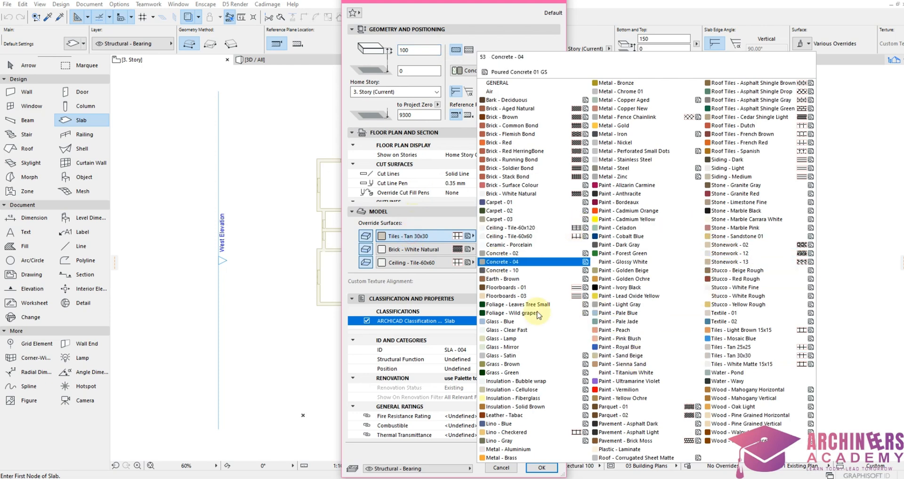
{"action": "left_click", "coordinate": [611, 374]}
{"action": "left_click", "coordinate": [470, 249]}
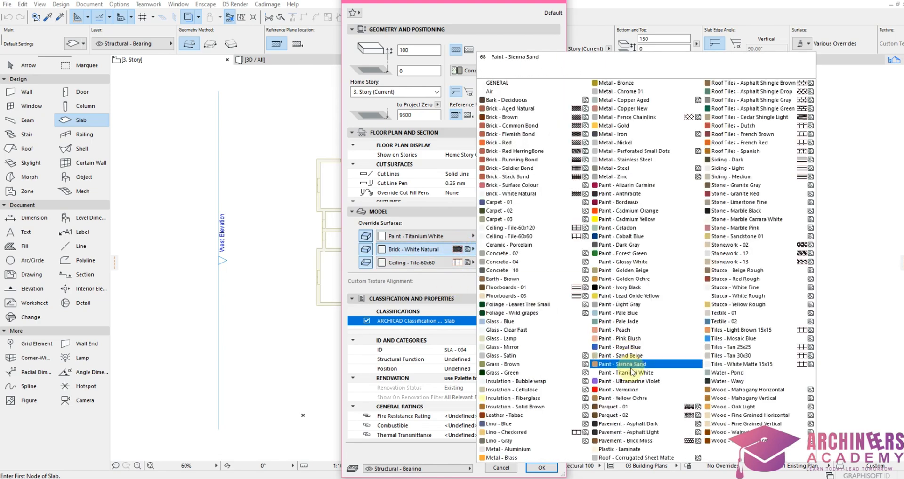
{"action": "left_click", "coordinate": [633, 372]}
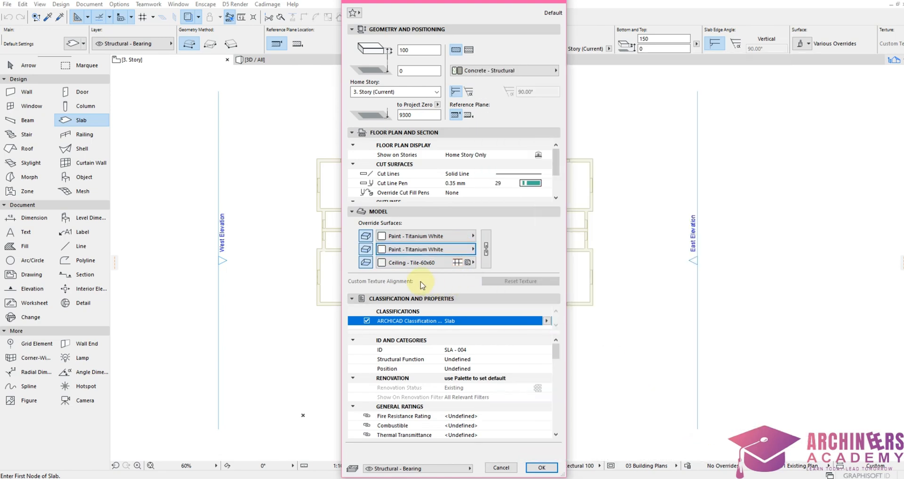
{"action": "left_click", "coordinate": [427, 263]}
{"action": "left_click", "coordinate": [640, 373]}
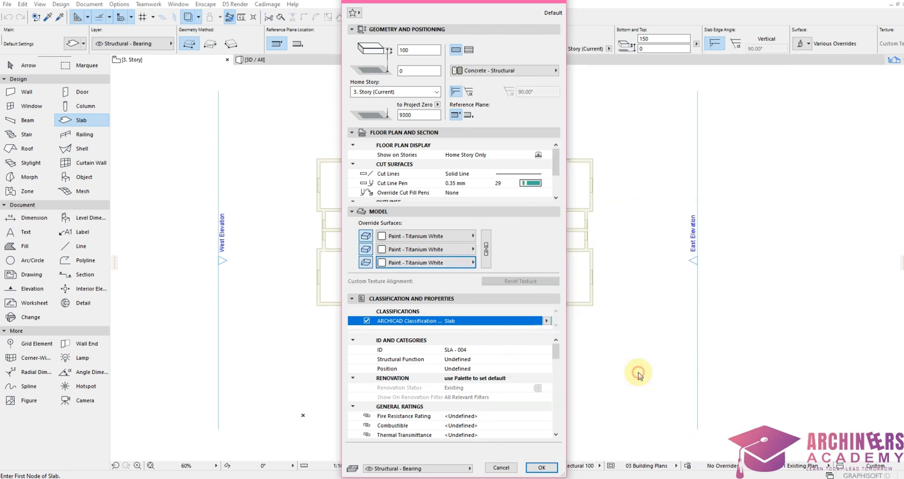
{"action": "left_click", "coordinate": [537, 468]}
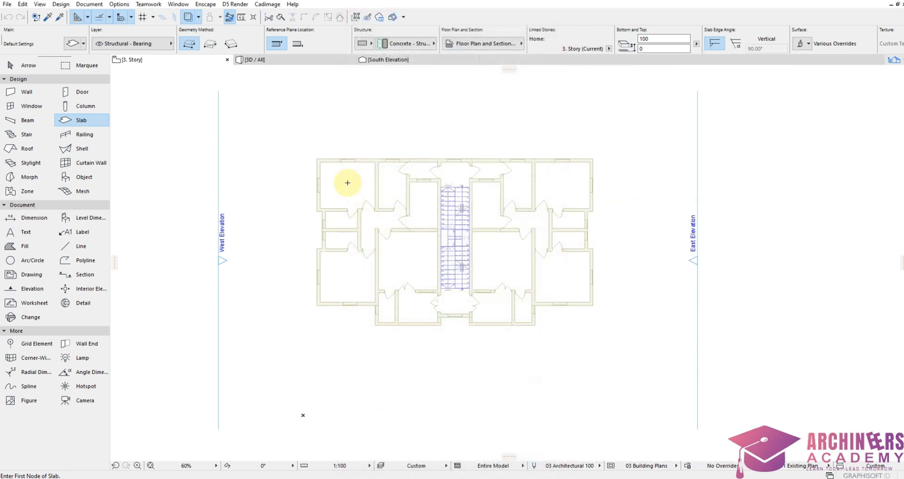
Step: Start the 3. Story slab outline at the building's northwest outer corner and trace the north wall and the recess on the east side
{"action": "scroll", "coordinate": [310, 157], "scroll_direction": "up", "scroll_amount": 4}
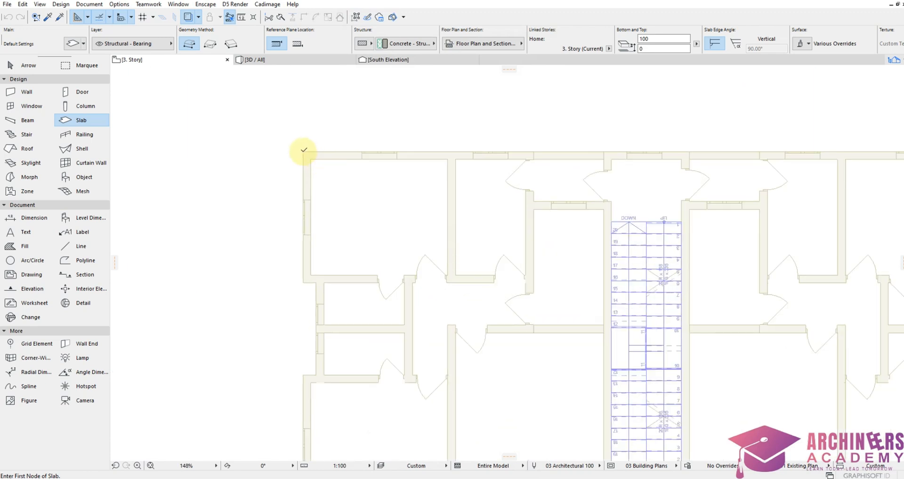
{"action": "left_click", "coordinate": [304, 150]}
{"action": "scroll", "coordinate": [306, 141], "scroll_direction": "down", "scroll_amount": 5}
{"action": "scroll", "coordinate": [573, 145], "scroll_direction": "up", "scroll_amount": 5}
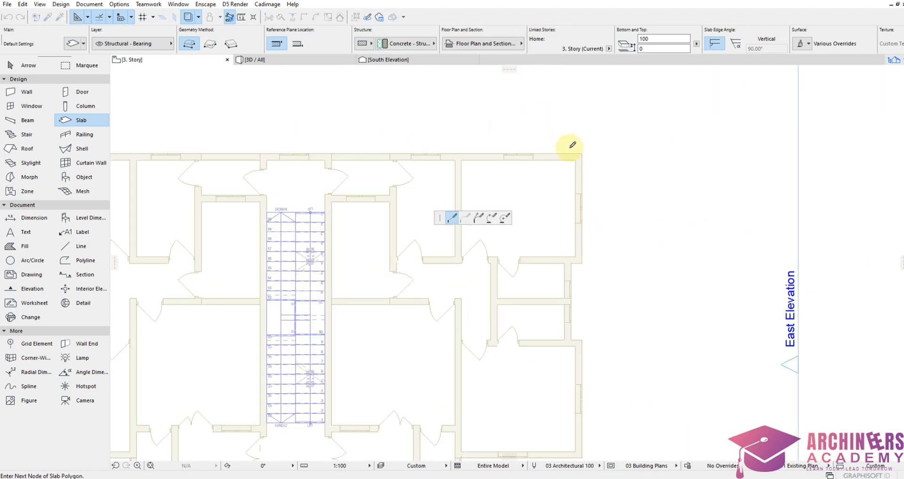
{"action": "left_click", "coordinate": [582, 153]}
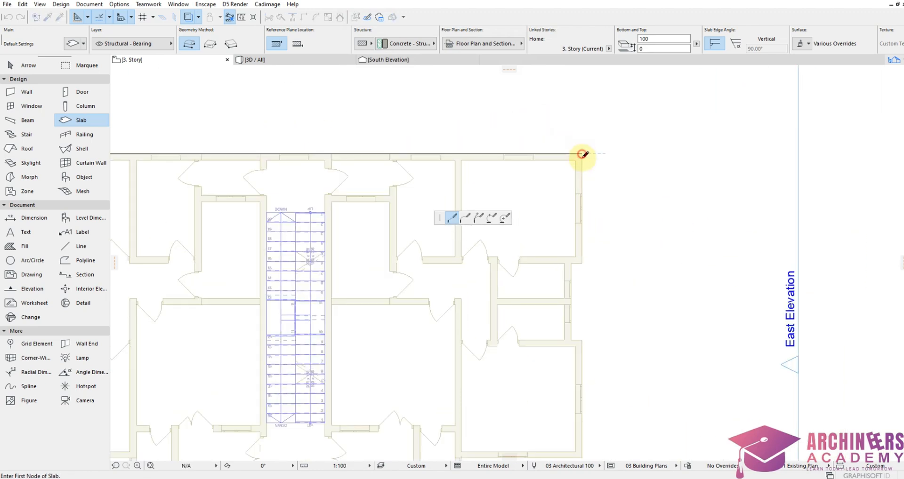
{"action": "left_click", "coordinate": [583, 263]}
{"action": "left_click", "coordinate": [572, 264]}
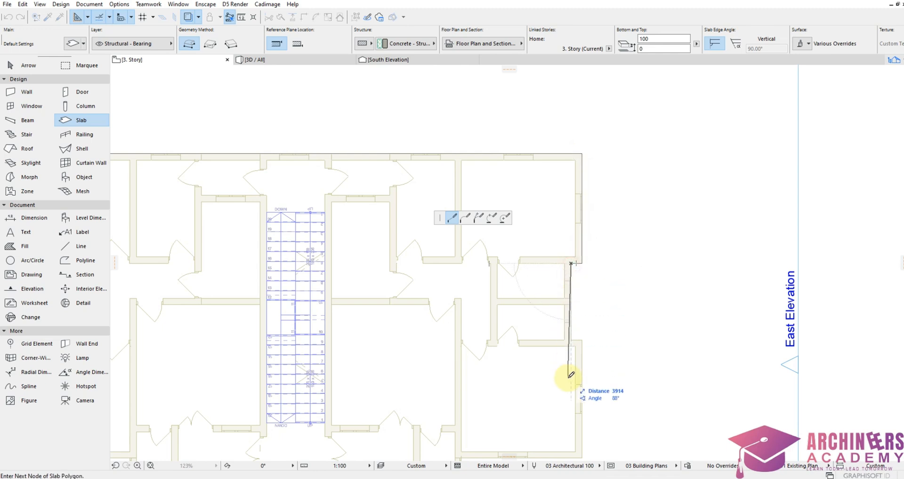
{"action": "scroll", "coordinate": [565, 377], "scroll_direction": "up", "scroll_amount": 3}
{"action": "left_click", "coordinate": [573, 282]}
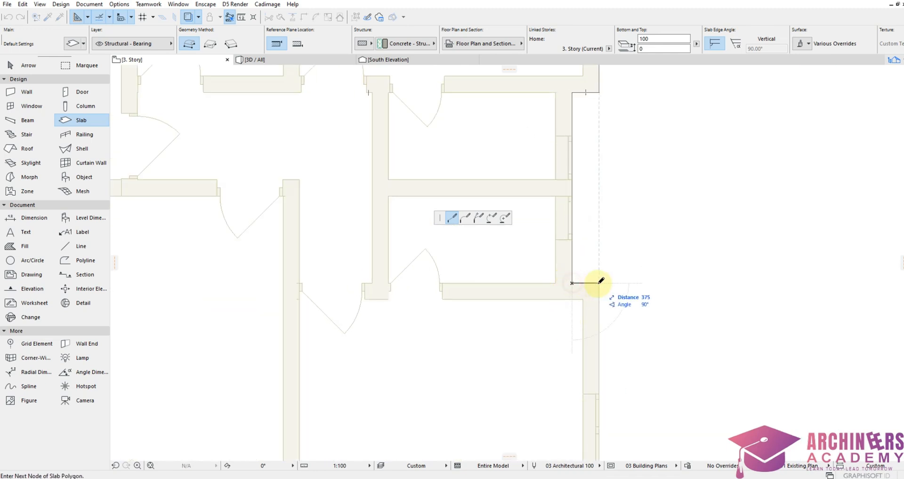
Step: Continue the slab outline around the southeast corner and down to the outer corner of the eastern south projection
{"action": "scroll", "coordinate": [598, 289], "scroll_direction": "down", "scroll_amount": 3}
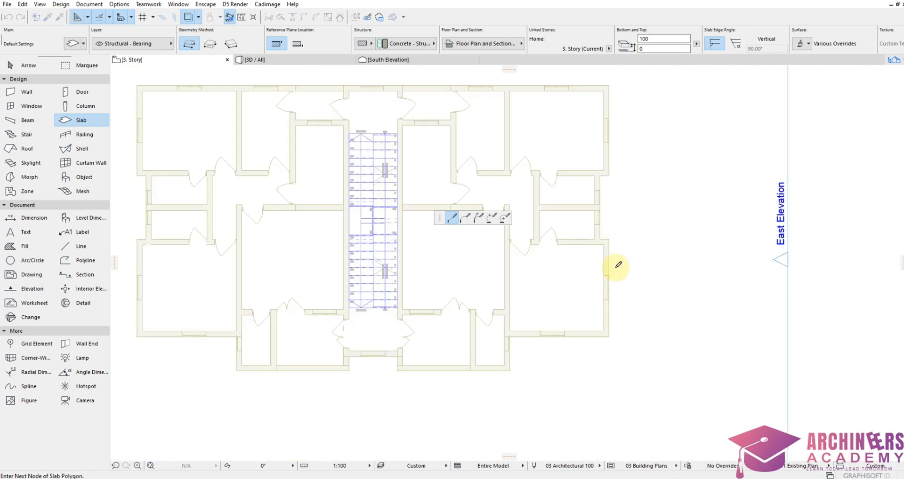
{"action": "scroll", "coordinate": [617, 262], "scroll_direction": "up", "scroll_amount": 3}
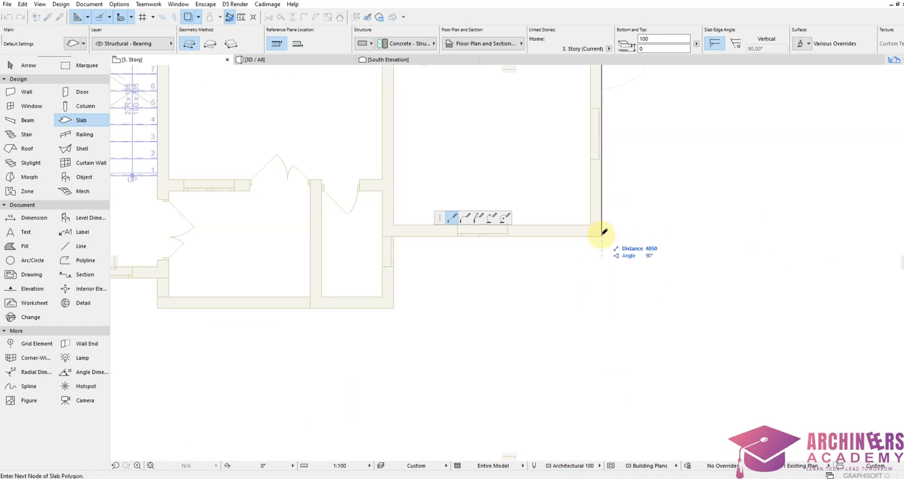
{"action": "left_click", "coordinate": [602, 235]}
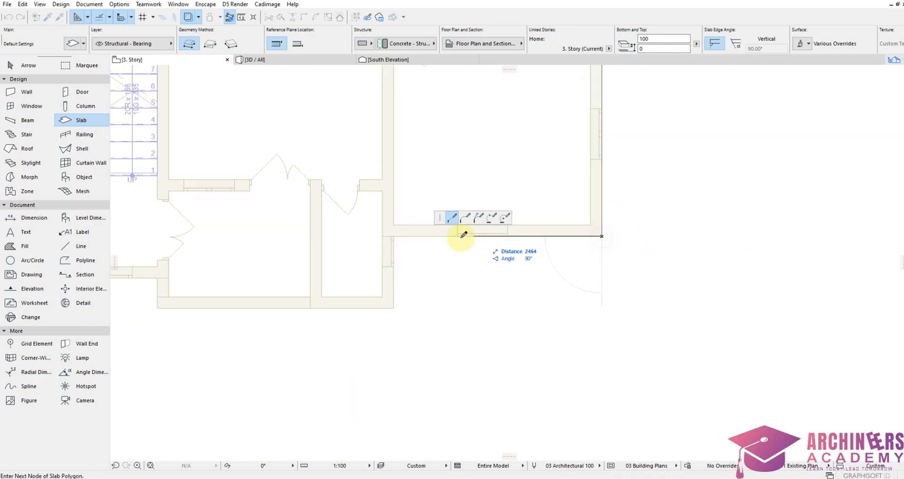
{"action": "left_click", "coordinate": [393, 235]}
{"action": "left_click", "coordinate": [393, 309]}
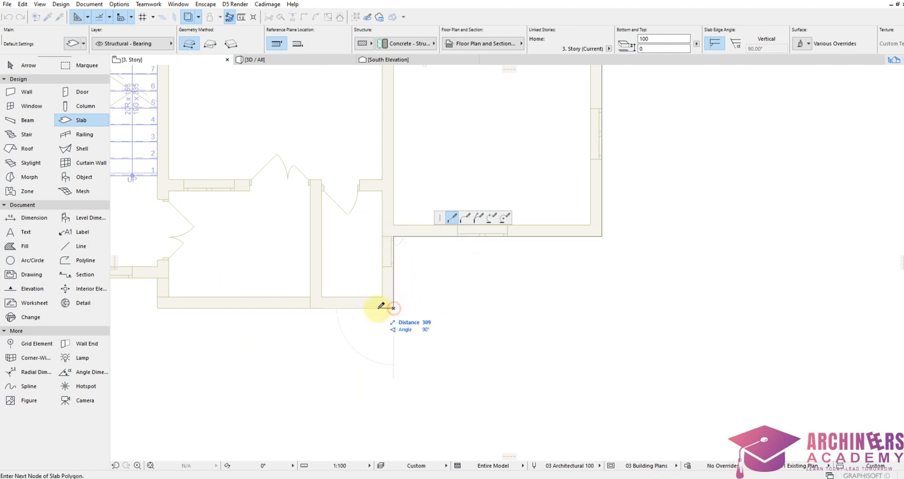
Step: Trace the slab outline along the south face and around the central recess in front of the staircase hall
{"action": "scroll", "coordinate": [643, 333], "scroll_direction": "down", "scroll_amount": 4}
{"action": "scroll", "coordinate": [375, 332], "scroll_direction": "up", "scroll_amount": 5}
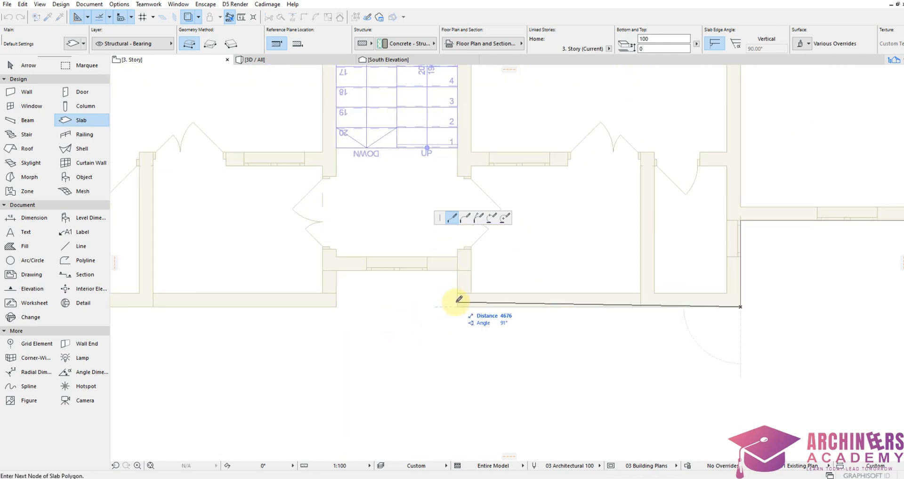
{"action": "left_click", "coordinate": [458, 307]}
{"action": "left_click", "coordinate": [457, 271]}
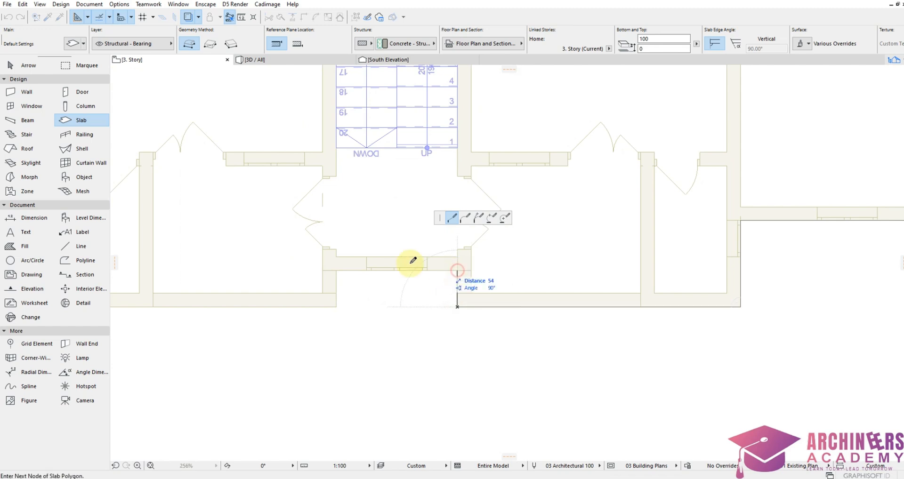
{"action": "left_click", "coordinate": [337, 271]}
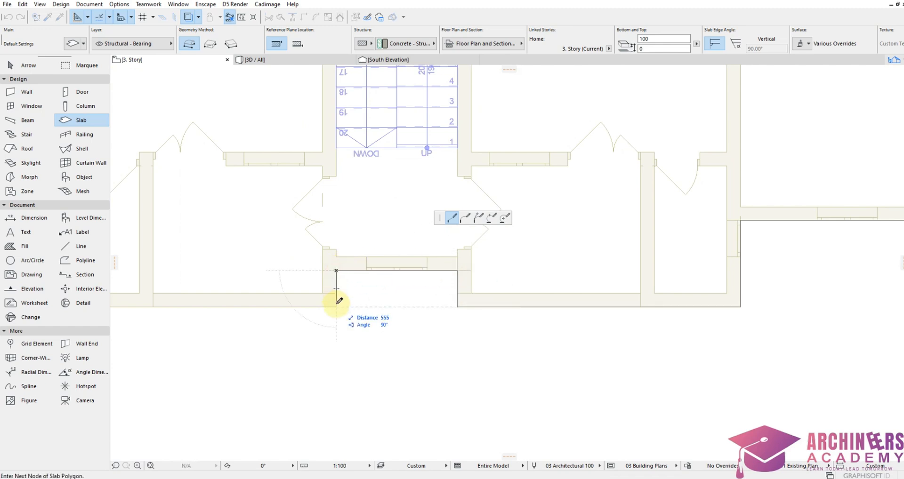
{"action": "left_click", "coordinate": [336, 307]}
Step: Trace the slab outline around the western south projection and on to the building's southwest corner
{"action": "scroll", "coordinate": [601, 345], "scroll_direction": "down", "scroll_amount": 4}
{"action": "scroll", "coordinate": [444, 313], "scroll_direction": "up", "scroll_amount": 3}
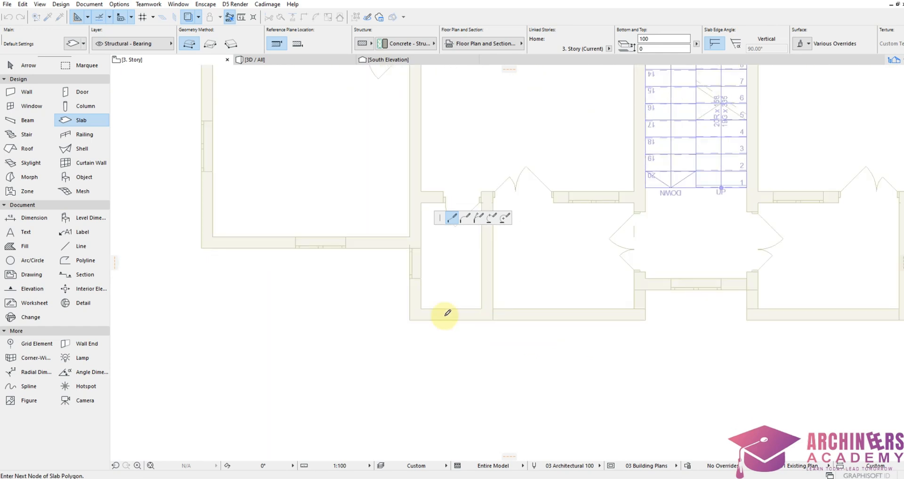
{"action": "left_click", "coordinate": [410, 320]}
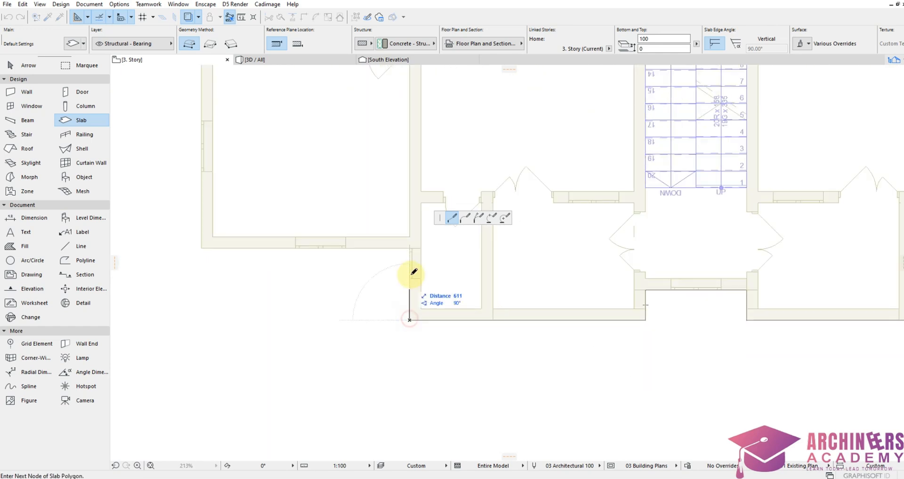
{"action": "left_click", "coordinate": [410, 247]}
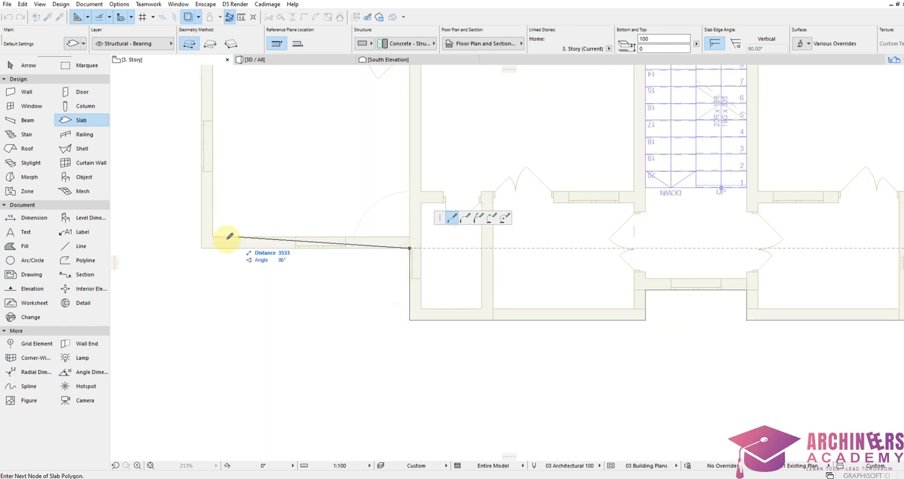
{"action": "left_click", "coordinate": [203, 247]}
Step: Trace the slab outline up the west side, following its recess, and close it at the northwest starting corner
{"action": "scroll", "coordinate": [424, 354], "scroll_direction": "down", "scroll_amount": 3}
{"action": "scroll", "coordinate": [429, 269], "scroll_direction": "up", "scroll_amount": 5}
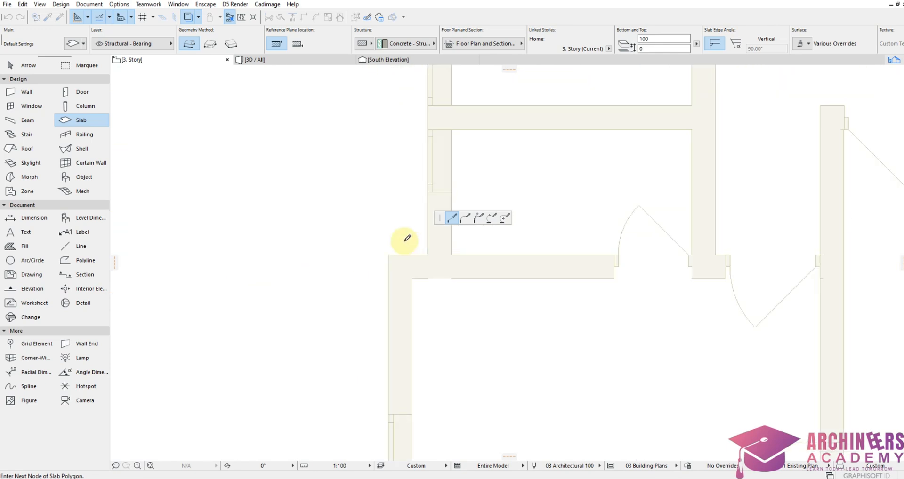
{"action": "left_click", "coordinate": [388, 255]}
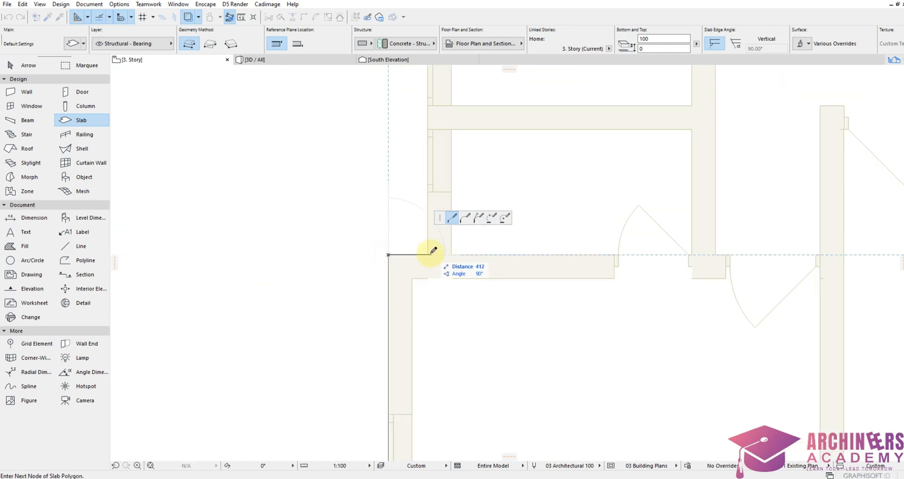
{"action": "scroll", "coordinate": [428, 251], "scroll_direction": "down", "scroll_amount": 3}
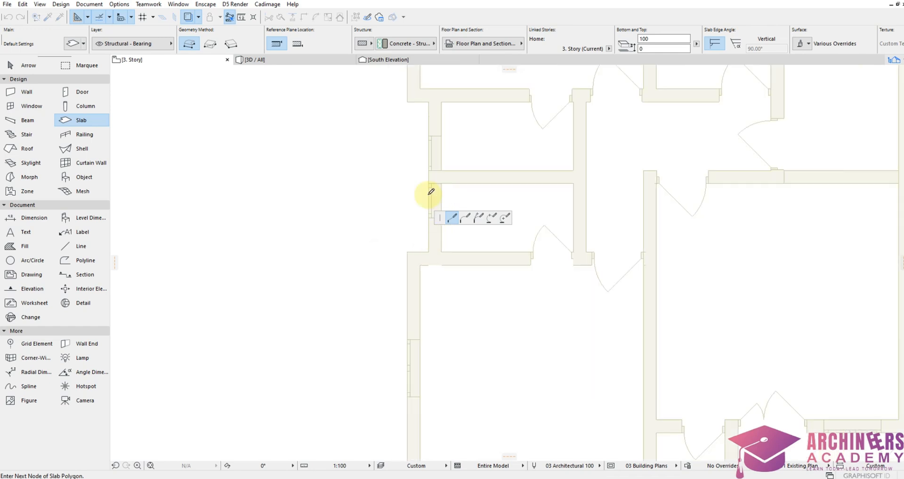
{"action": "scroll", "coordinate": [429, 163], "scroll_direction": "up", "scroll_amount": 3}
{"action": "left_click", "coordinate": [434, 105]}
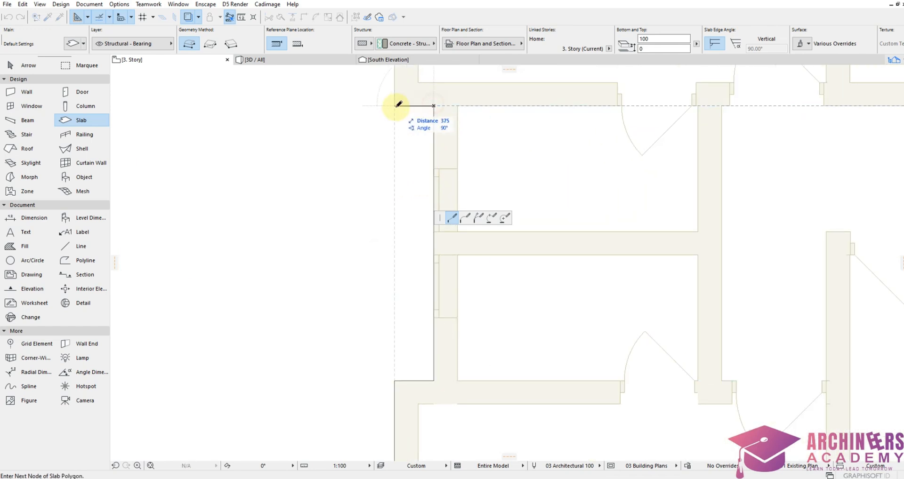
{"action": "left_click", "coordinate": [394, 106]}
{"action": "scroll", "coordinate": [400, 242], "scroll_direction": "down", "scroll_amount": 3}
{"action": "scroll", "coordinate": [395, 160], "scroll_direction": "up", "scroll_amount": 3}
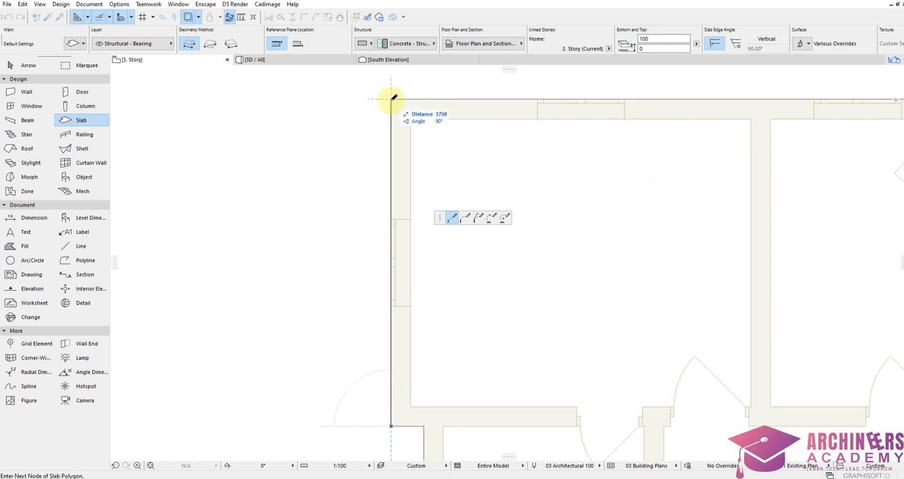
{"action": "left_click", "coordinate": [391, 99]}
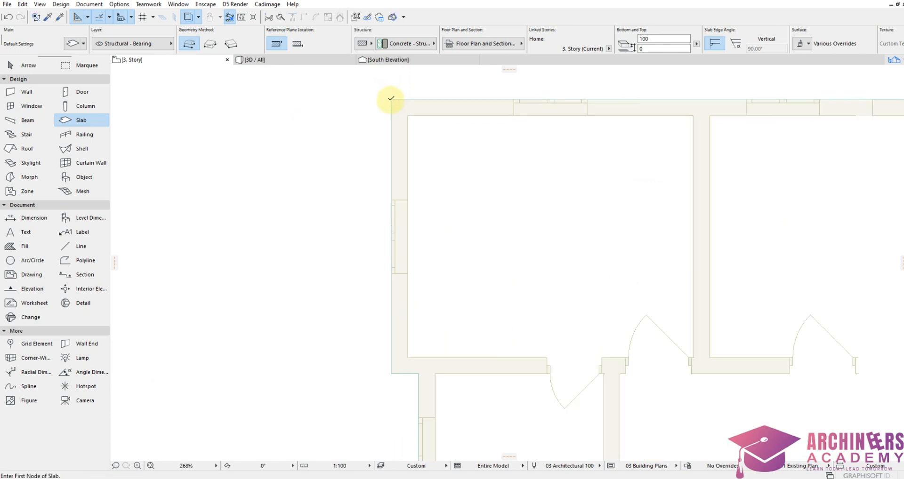
Step: Offset all edges of the new 3. Story slab outward from the outer walls to form an overhang
{"action": "scroll", "coordinate": [390, 97], "scroll_direction": "down", "scroll_amount": 5}
{"action": "scroll", "coordinate": [660, 96], "scroll_direction": "up", "scroll_amount": 4}
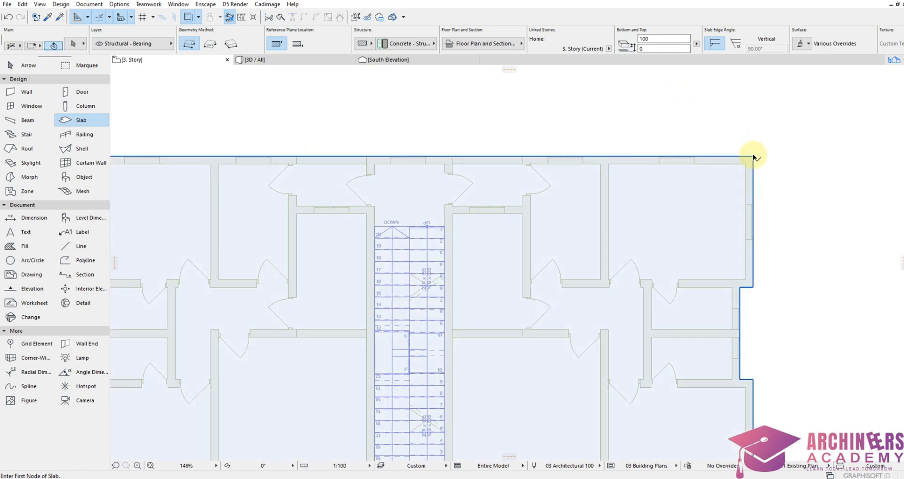
{"action": "left_click", "coordinate": [753, 155]}
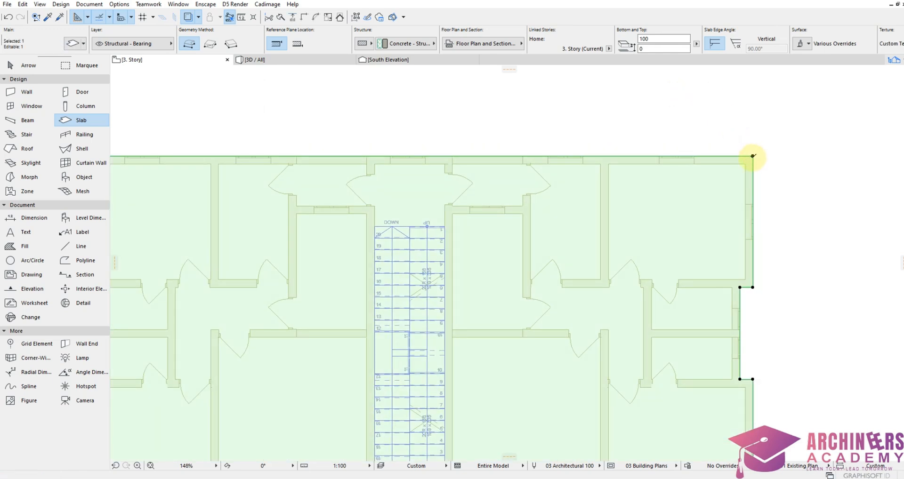
{"action": "left_click", "coordinate": [753, 156]}
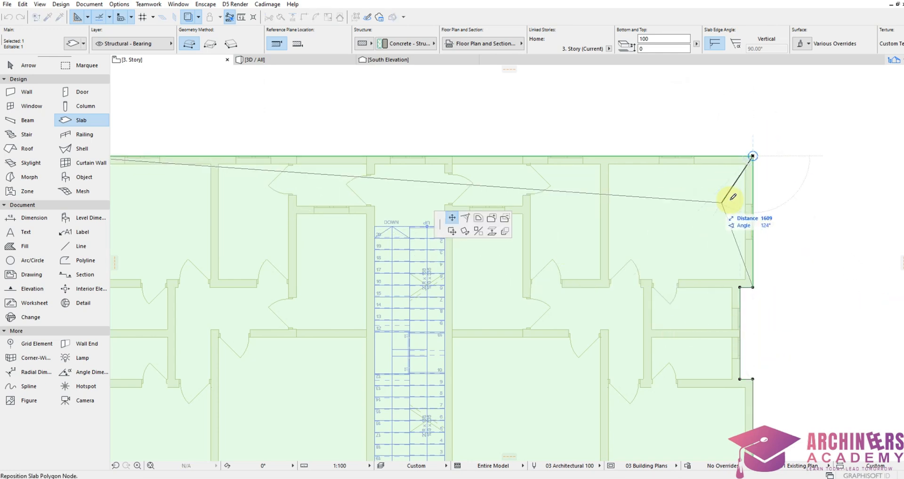
{"action": "scroll", "coordinate": [733, 196], "scroll_direction": "down", "scroll_amount": 4}
{"action": "scroll", "coordinate": [746, 177], "scroll_direction": "up", "scroll_amount": 4}
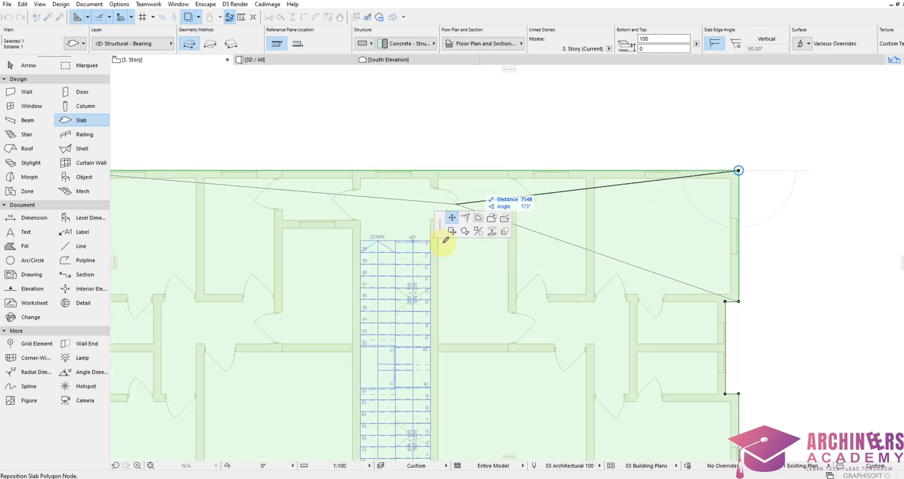
{"action": "left_click", "coordinate": [479, 219]}
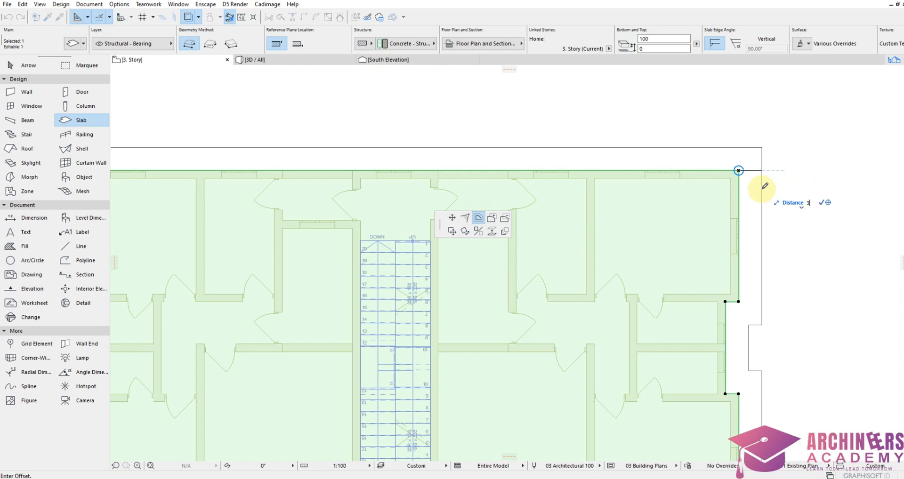
{"action": "left_click", "coordinate": [750, 169]}
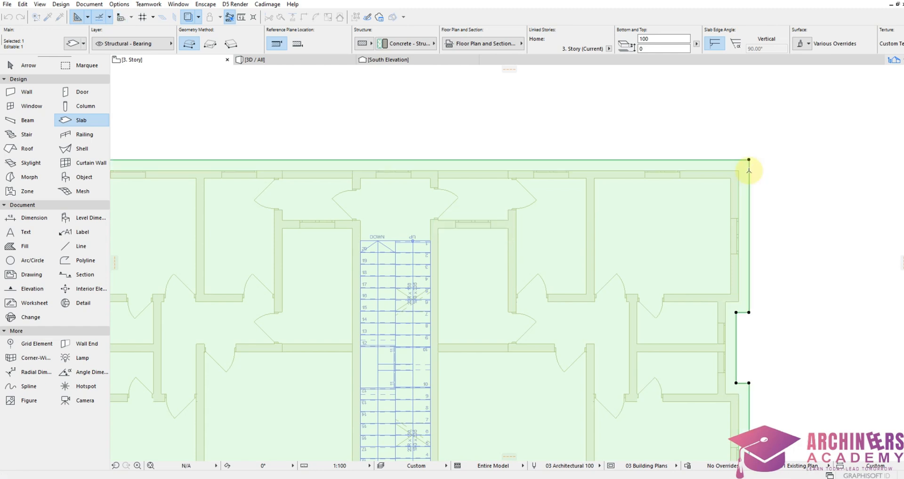
{"action": "key", "text": "Escape"}
Step: Show the whole model in 3D and examine the overhanging top slab around the building
{"action": "right_click", "coordinate": [783, 249]}
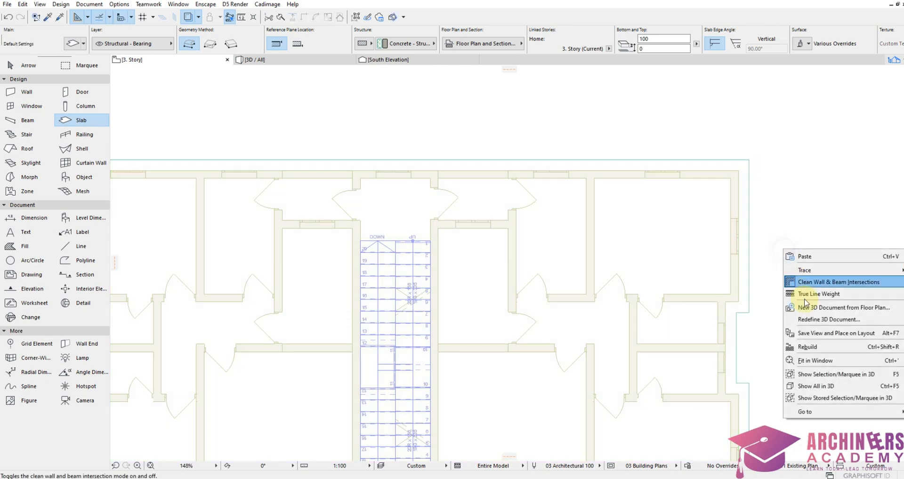
{"action": "left_click", "coordinate": [831, 386]}
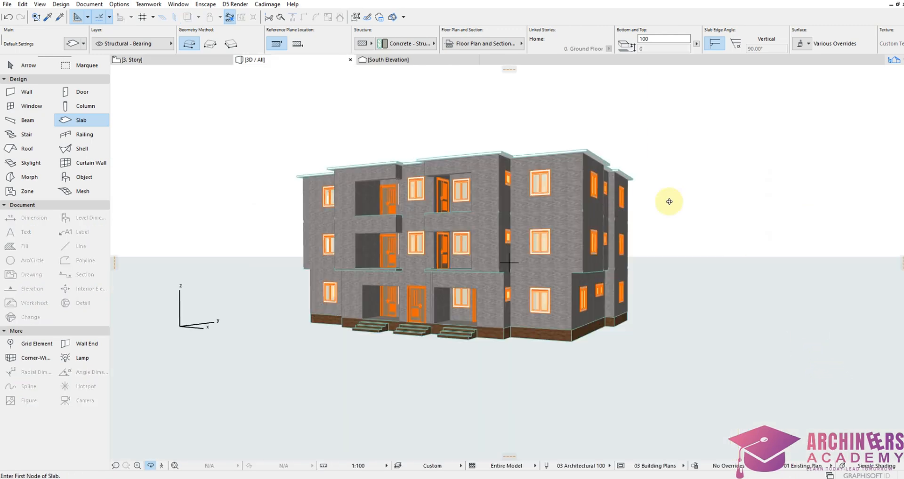
{"action": "left_click_drag", "start_coordinate": [668, 200], "coordinate": [509, 165]}
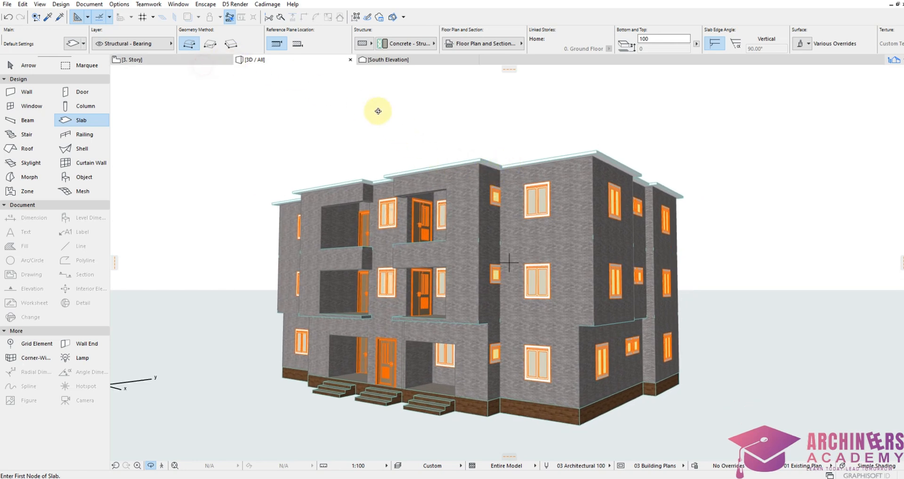
Step: Copy the overhanging 3. Story slab in place and offset all edges of the copy further outward
{"action": "left_click", "coordinate": [200, 60]}
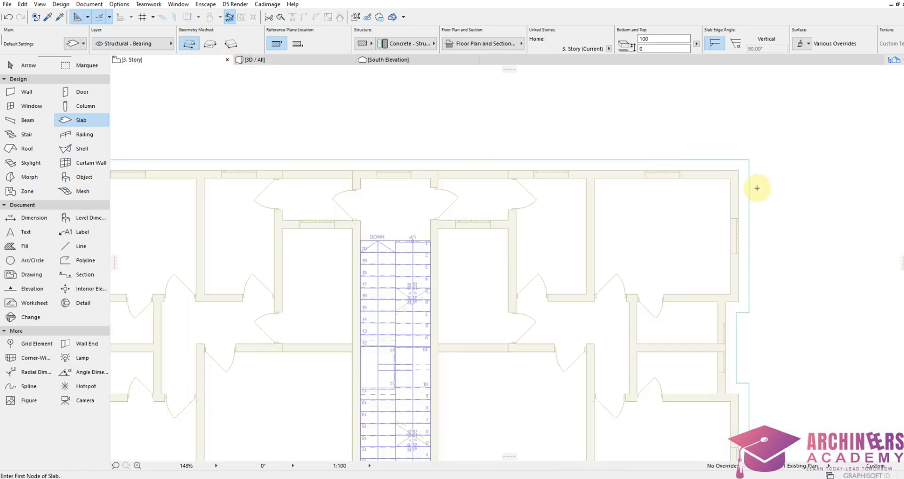
{"action": "left_click", "coordinate": [745, 161]}
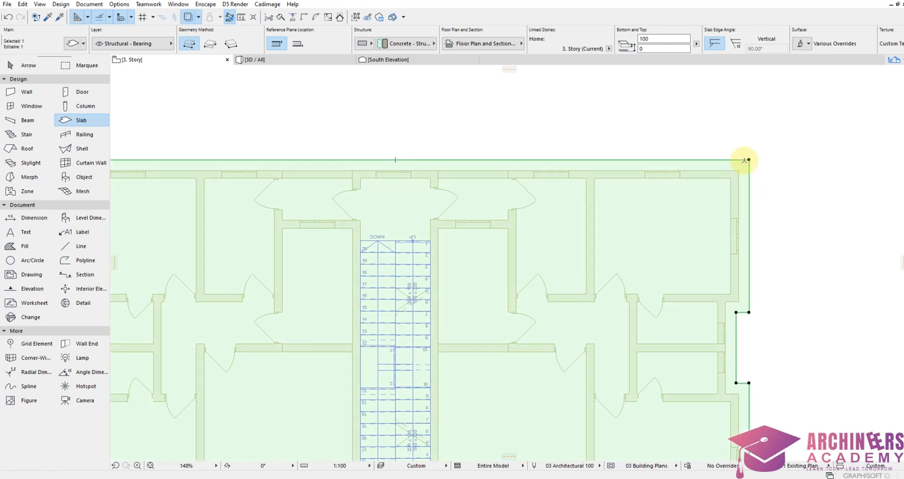
{"action": "key", "text": "ctrl+shift+d"}
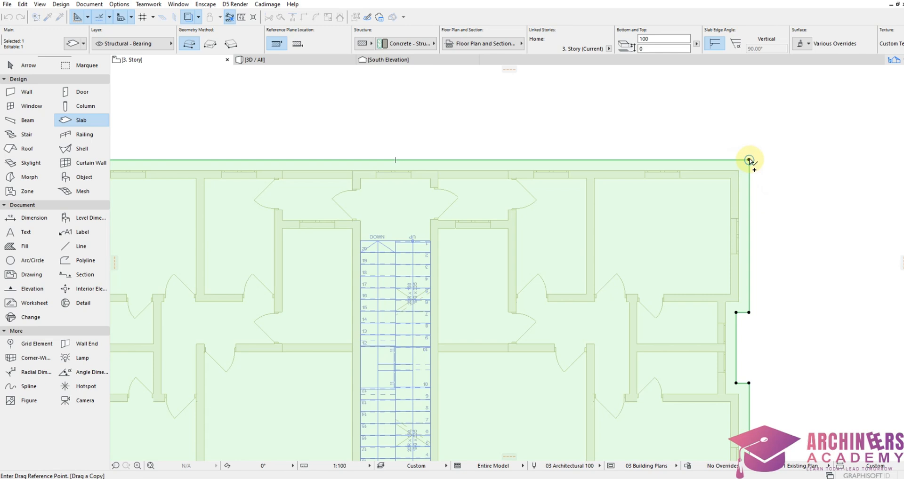
{"action": "left_click", "coordinate": [749, 161]}
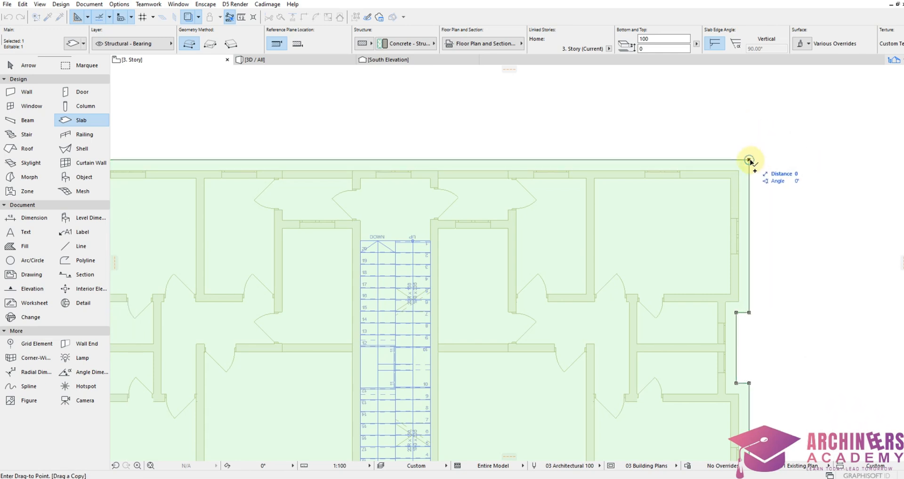
{"action": "left_click", "coordinate": [749, 160]}
{"action": "left_click", "coordinate": [749, 160]}
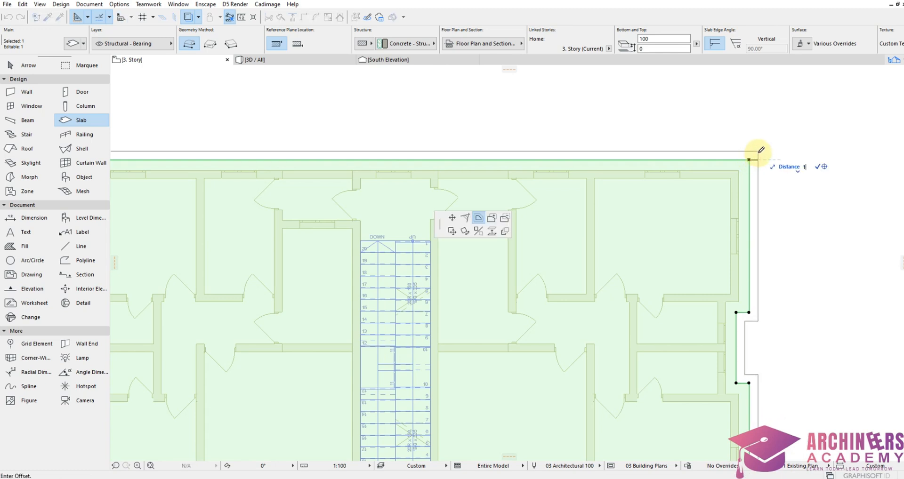
{"action": "left_click", "coordinate": [759, 152]}
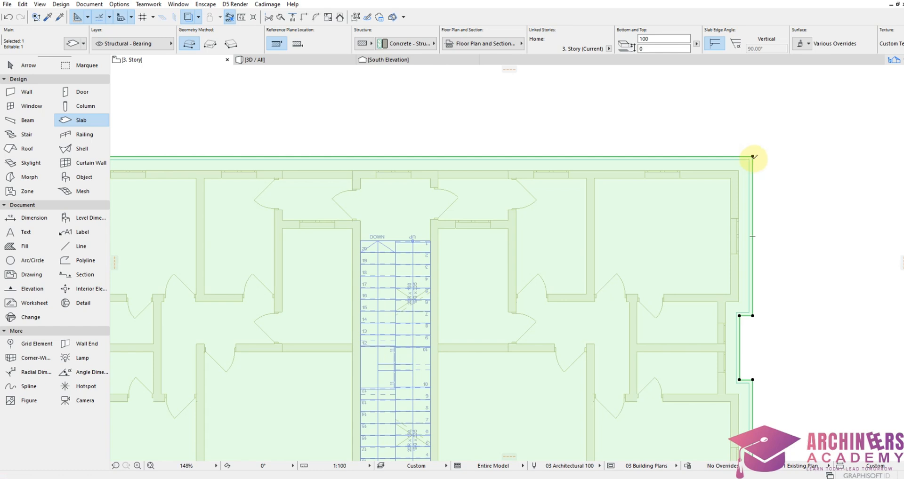
Step: Set the copied slab's offset from the home story to 100 so that it sits on the first slab
{"action": "scroll", "coordinate": [753, 157], "scroll_direction": "up", "scroll_amount": 4}
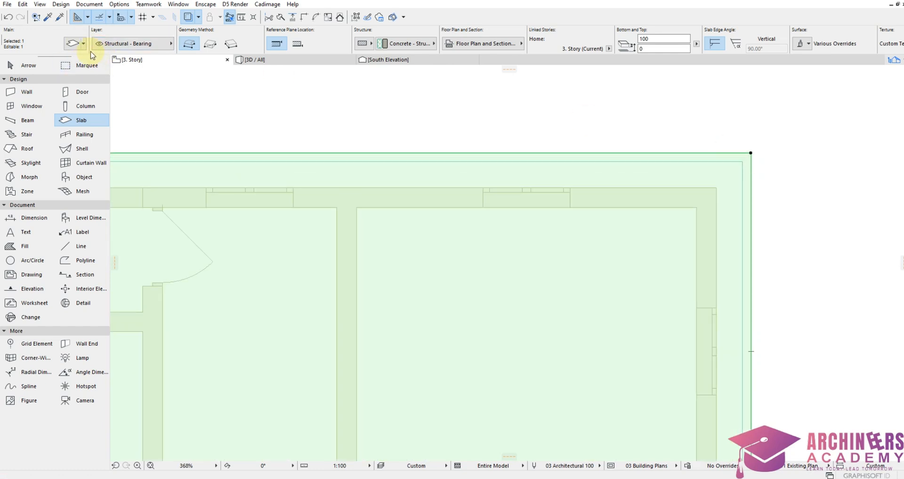
{"action": "left_click", "coordinate": [75, 45]}
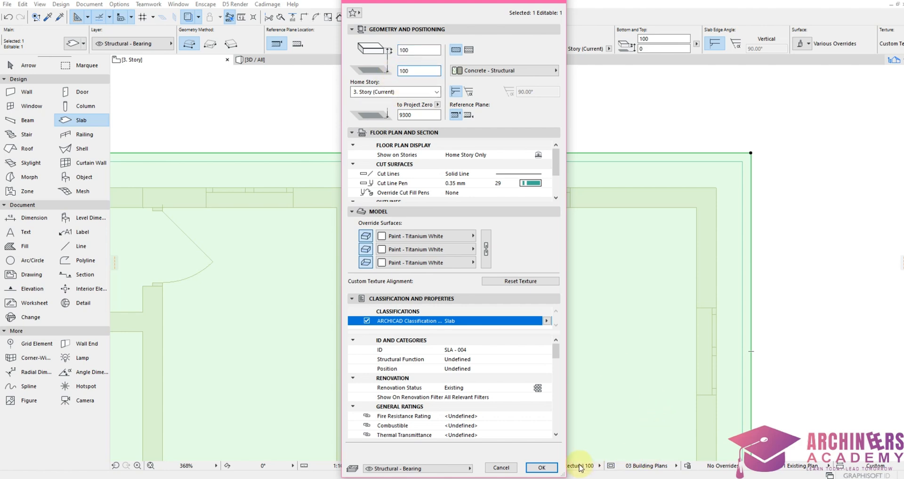
{"action": "left_click", "coordinate": [542, 469]}
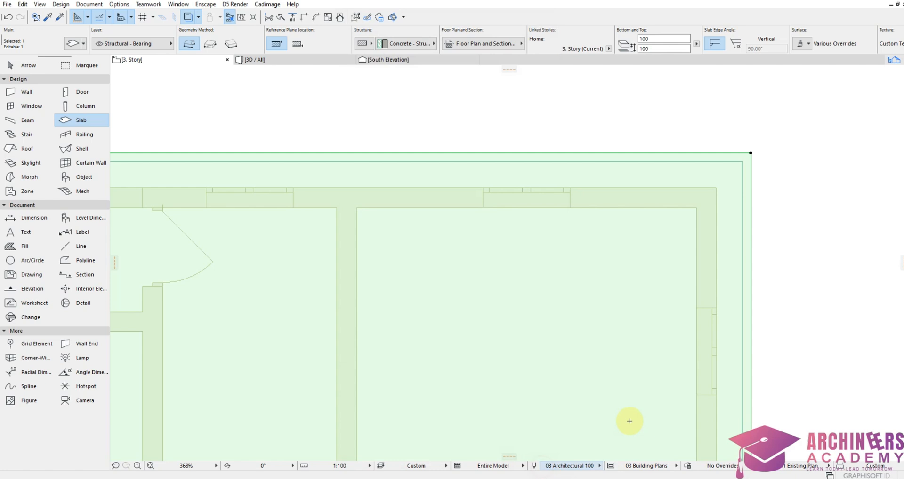
Step: Show the whole model in 3D and examine the two stepped slabs at the roof corner
{"action": "right_click", "coordinate": [787, 316]}
{"action": "left_click", "coordinate": [817, 285]}
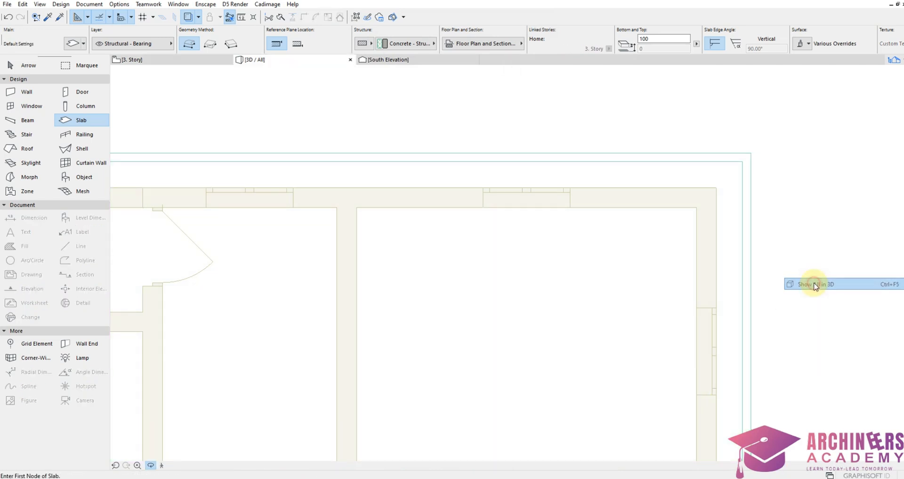
{"action": "scroll", "coordinate": [602, 183], "scroll_direction": "up", "scroll_amount": 8}
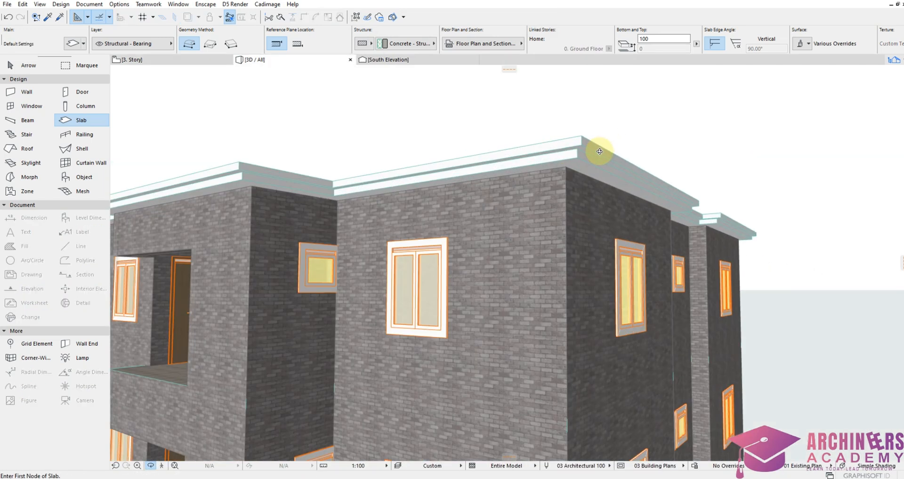
{"action": "scroll", "coordinate": [582, 167], "scroll_direction": "down", "scroll_amount": 3}
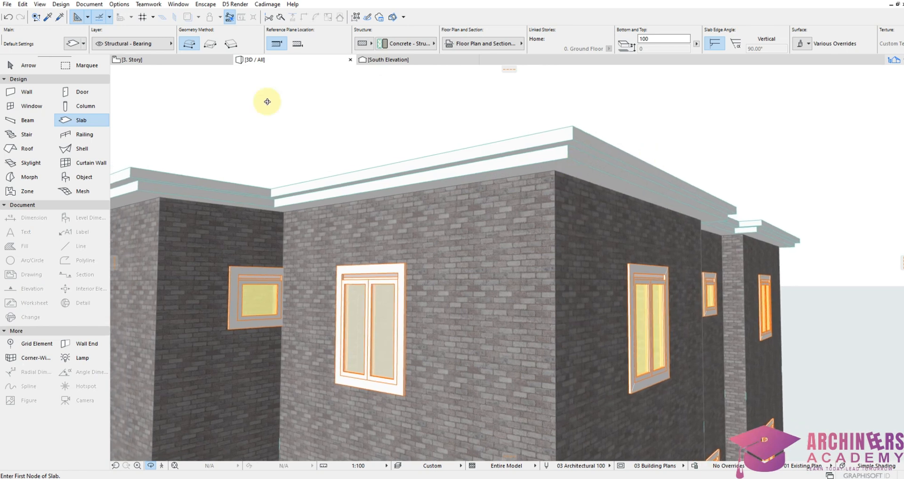
Step: Duplicate the outermost 3. Story slab in place and offset the duplicate's edges outward to form a third tier
{"action": "left_click", "coordinate": [155, 63]}
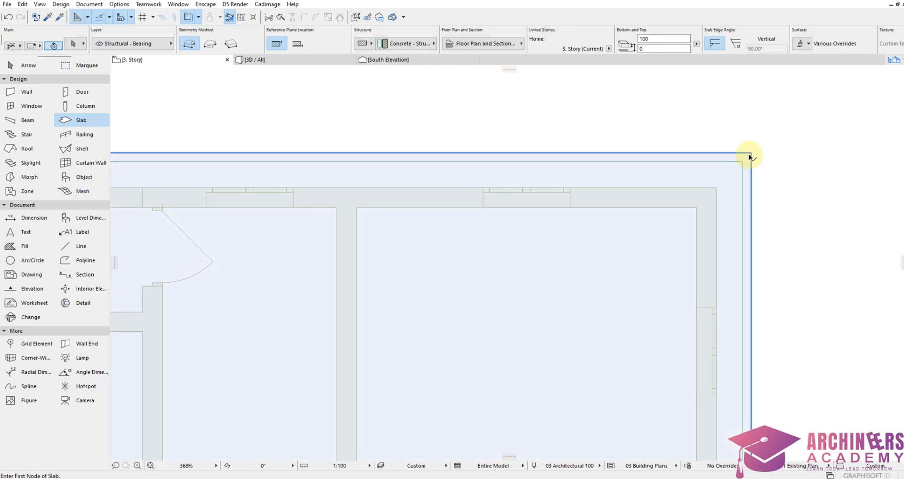
{"action": "left_click", "coordinate": [749, 154], "text": "shift"}
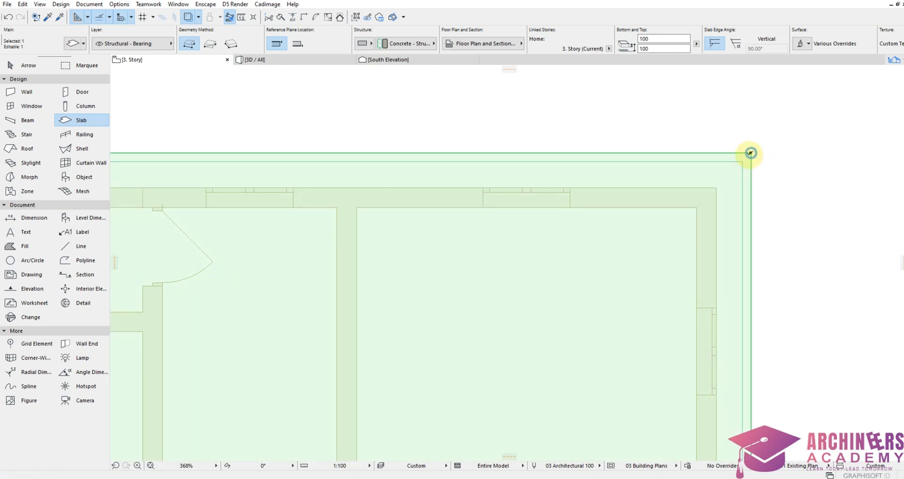
{"action": "left_click", "coordinate": [750, 153]}
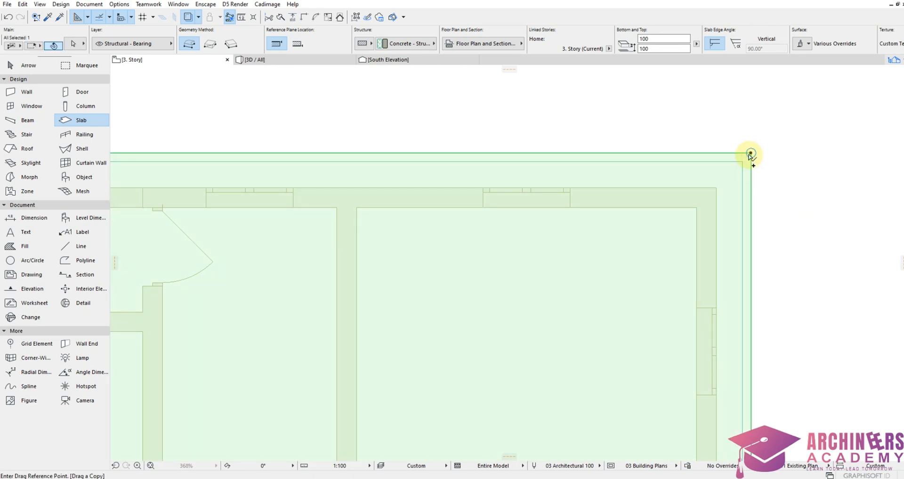
{"action": "left_click", "coordinate": [751, 153]}
{"action": "left_click", "coordinate": [751, 153]}
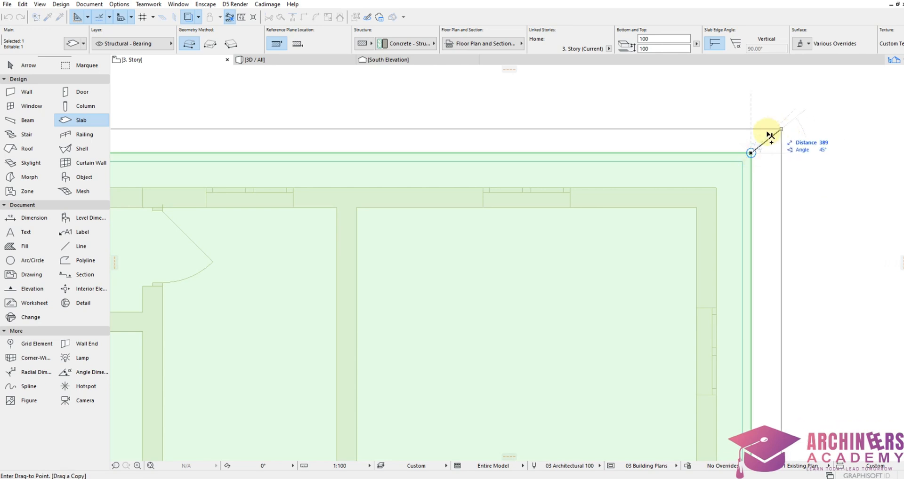
{"action": "left_click", "coordinate": [751, 153]}
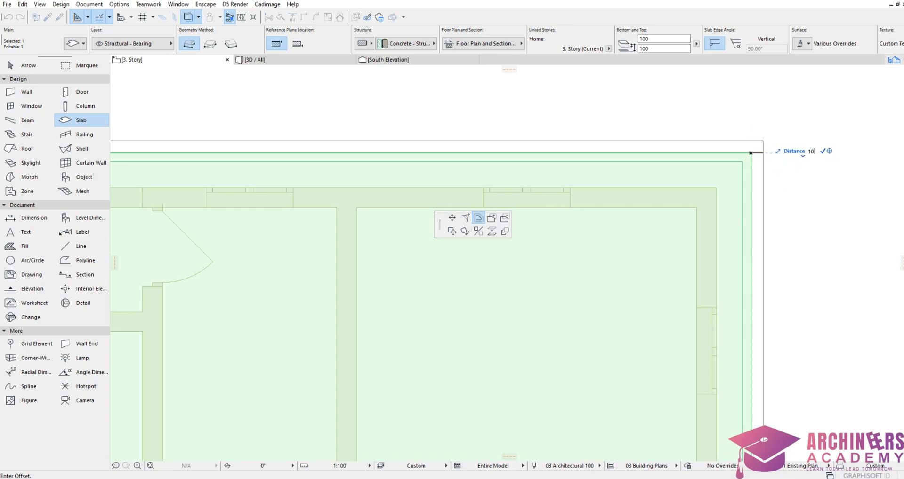
{"action": "left_click", "coordinate": [760, 152]}
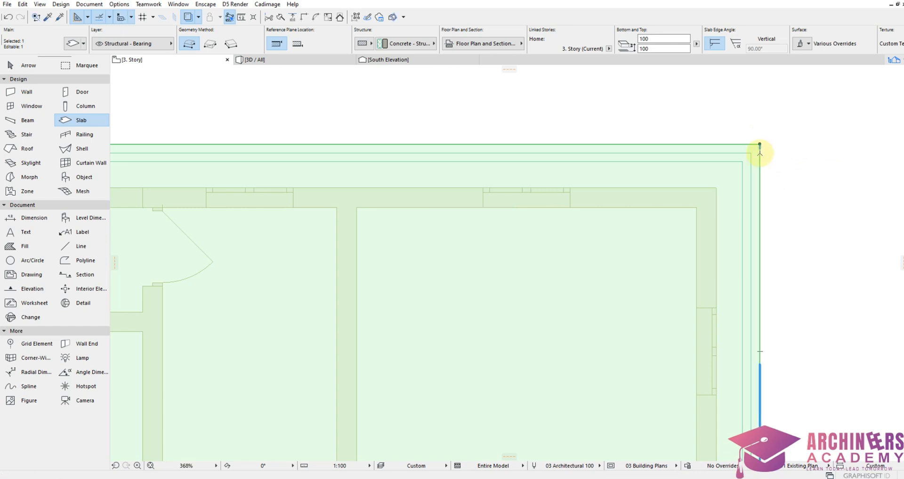
Step: Set the third slab's offset from the home story to 200 and check the stacked slabs in 3D
{"action": "left_click", "coordinate": [73, 43]}
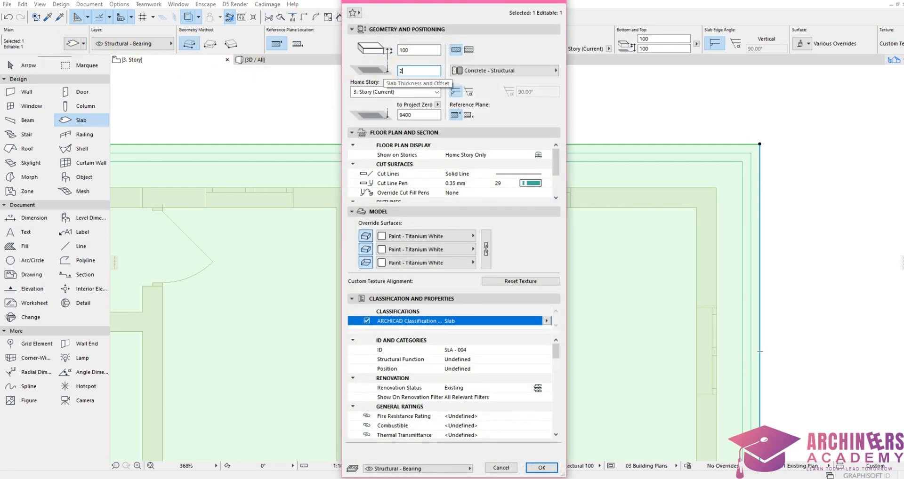
{"action": "left_click", "coordinate": [538, 468]}
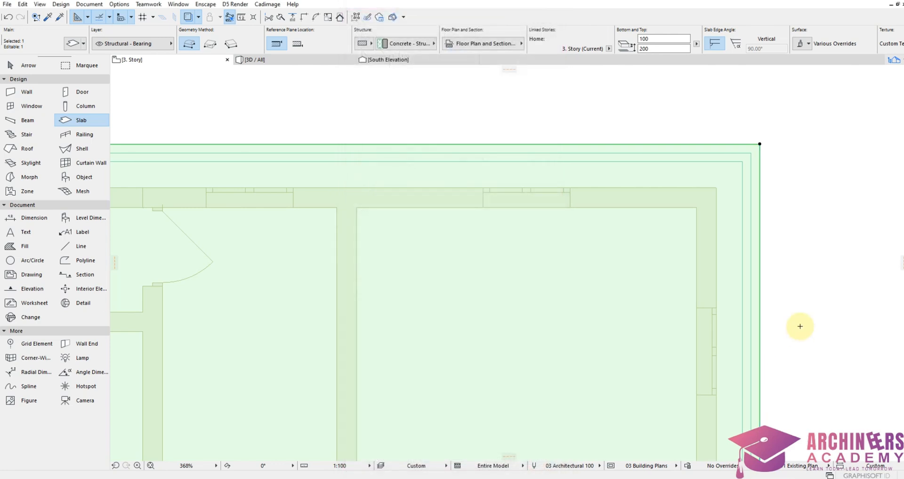
{"action": "key", "text": "F3"}
{"action": "middle_click_drag", "start_coordinate": [733, 252], "coordinate": [292, 126], "text": "shift"}
Step: On the 3. Story plan, set the Roof defaults to multi-plane geometry, a 35° pitch and an eaves overhang of 0
{"action": "left_click", "coordinate": [162, 61]}
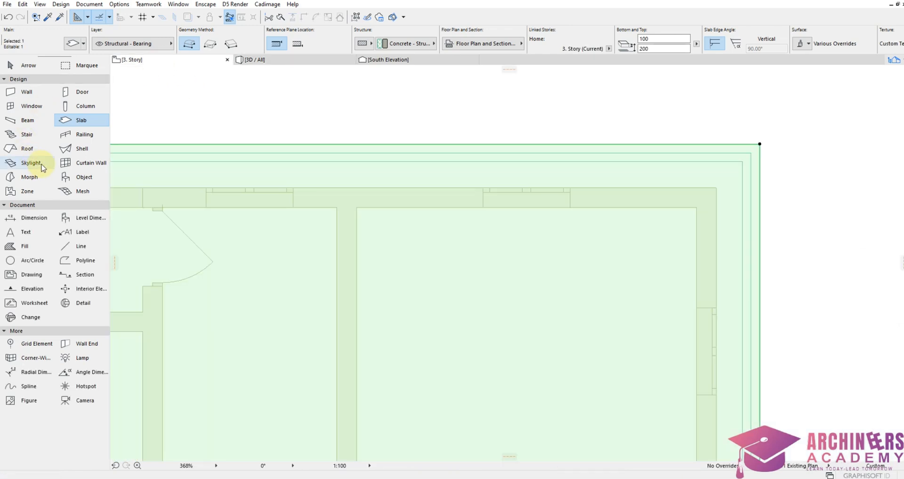
{"action": "scroll", "coordinate": [650, 197], "scroll_direction": "down", "scroll_amount": 8}
{"action": "key", "text": "Escape"}
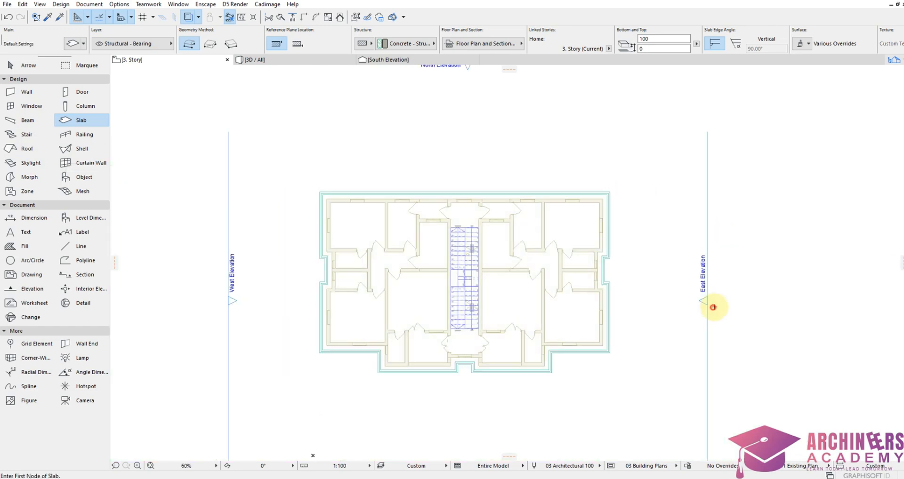
{"action": "scroll", "coordinate": [476, 346], "scroll_direction": "up", "scroll_amount": 1}
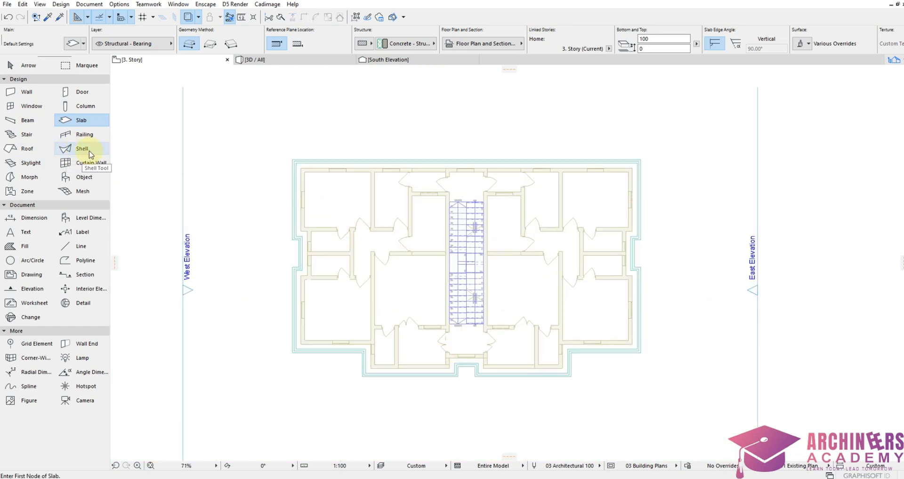
{"action": "left_click", "coordinate": [18, 150]}
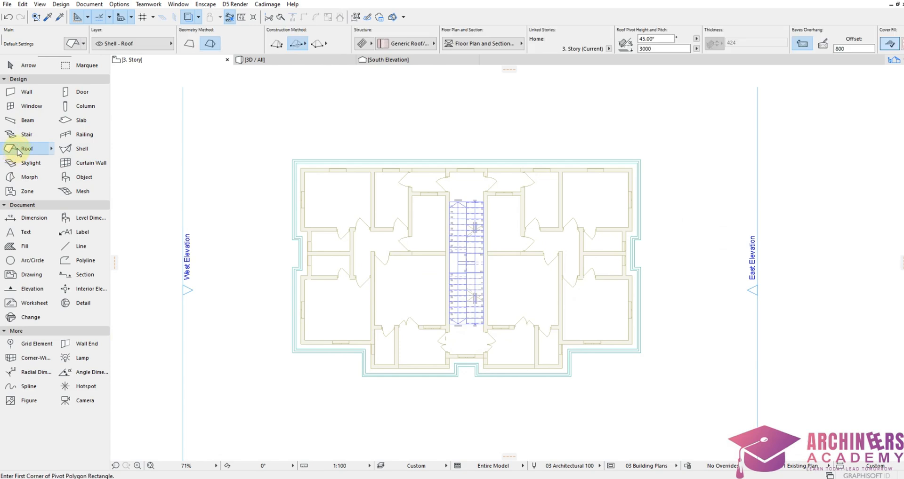
{"action": "key", "text": "ctrl+t"}
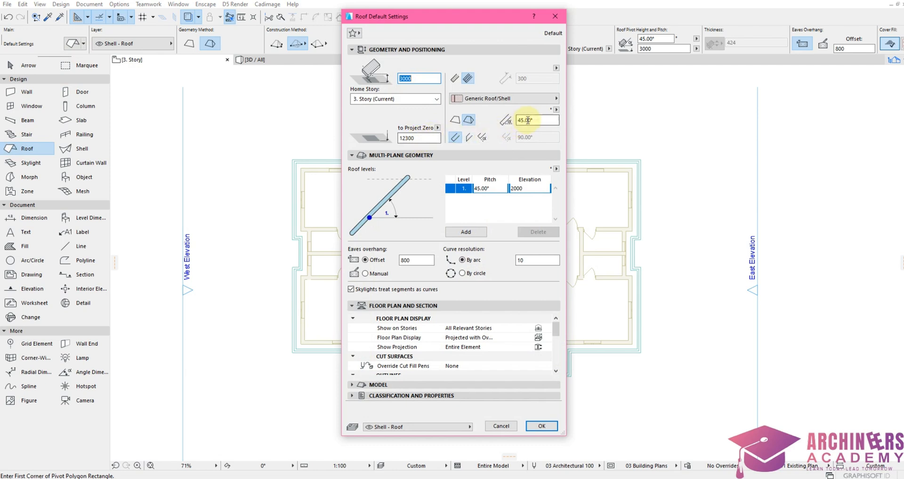
{"action": "left_click", "coordinate": [459, 122]}
{"action": "left_click", "coordinate": [467, 121]}
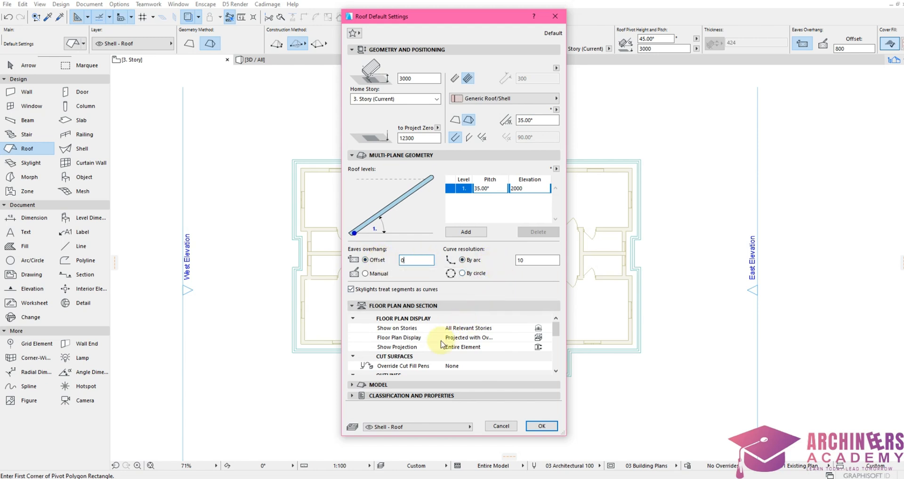
Step: Override the default roof surfaces with Roof Tiles - French Red on top and Paint - Titanium White on the edges and underside
{"action": "left_click", "coordinate": [386, 384]}
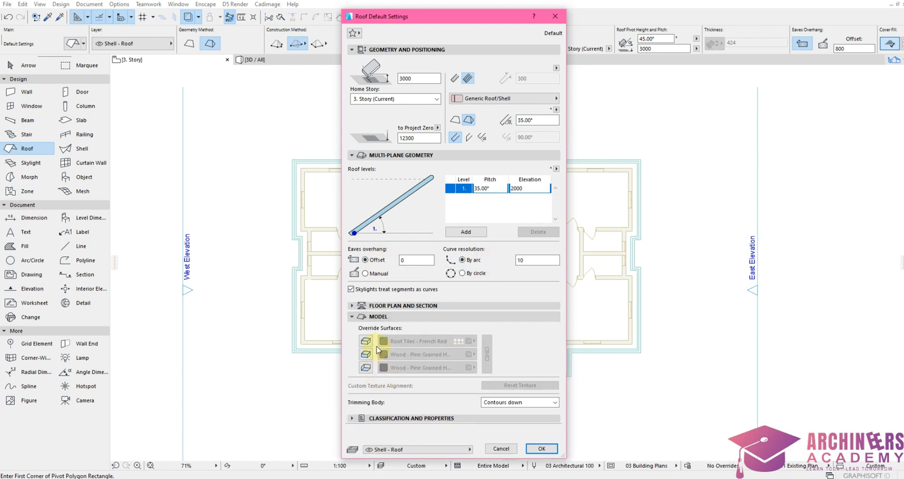
{"action": "left_click", "coordinate": [366, 342]}
{"action": "left_click", "coordinate": [366, 355]}
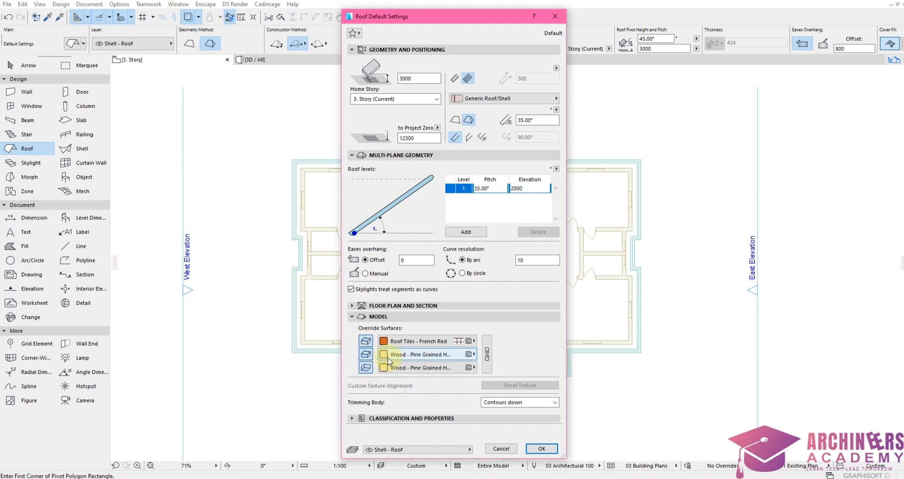
{"action": "left_click", "coordinate": [413, 356]}
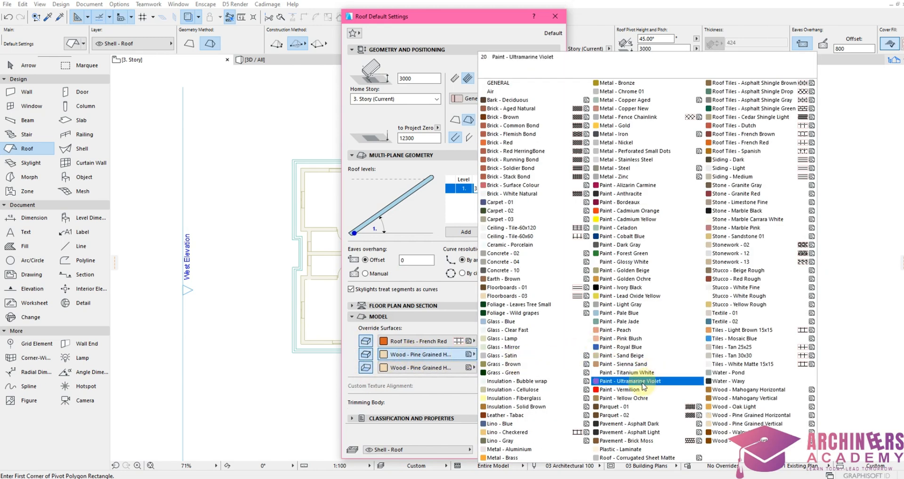
{"action": "left_click", "coordinate": [634, 373]}
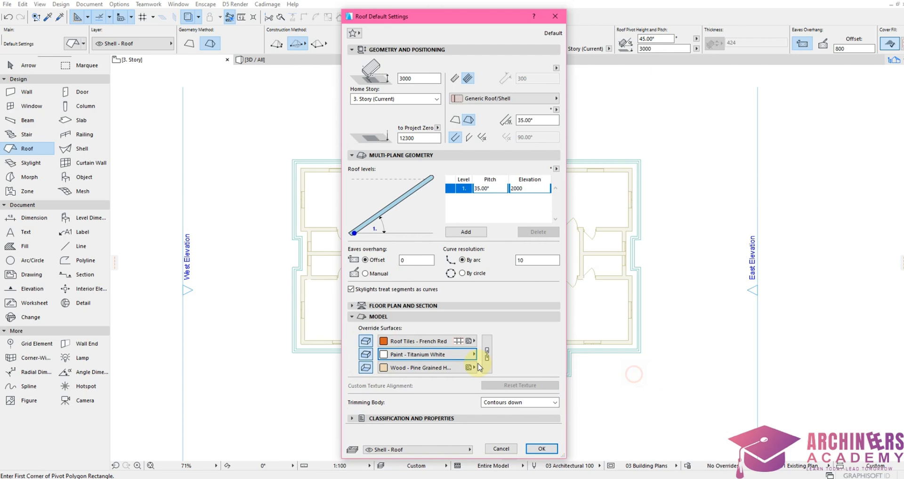
{"action": "left_click", "coordinate": [436, 368]}
{"action": "left_click", "coordinate": [627, 373]}
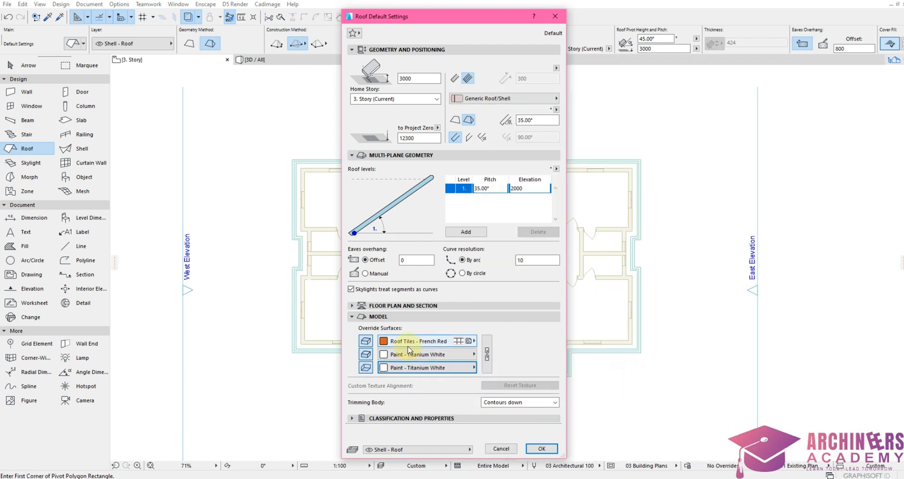
{"action": "left_click", "coordinate": [542, 449]}
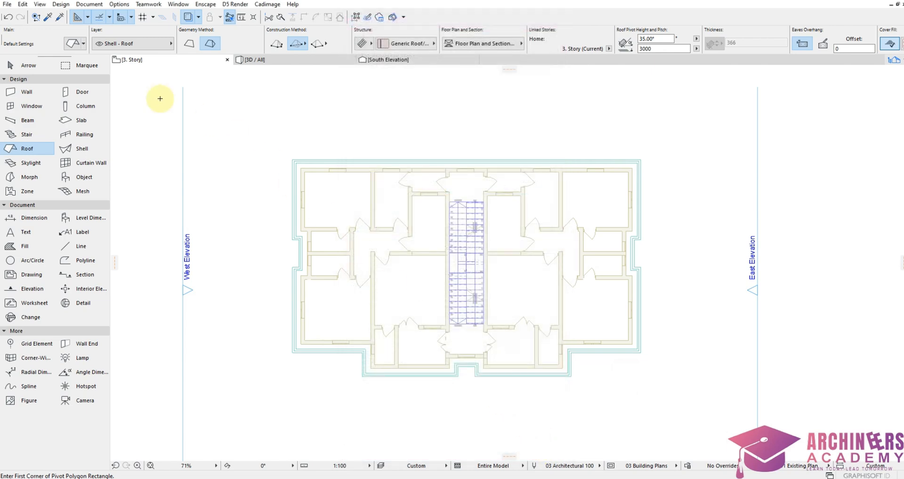
Step: Change the default roof structure from composite to basic with the Timber - Roof material
{"action": "left_click", "coordinate": [71, 43]}
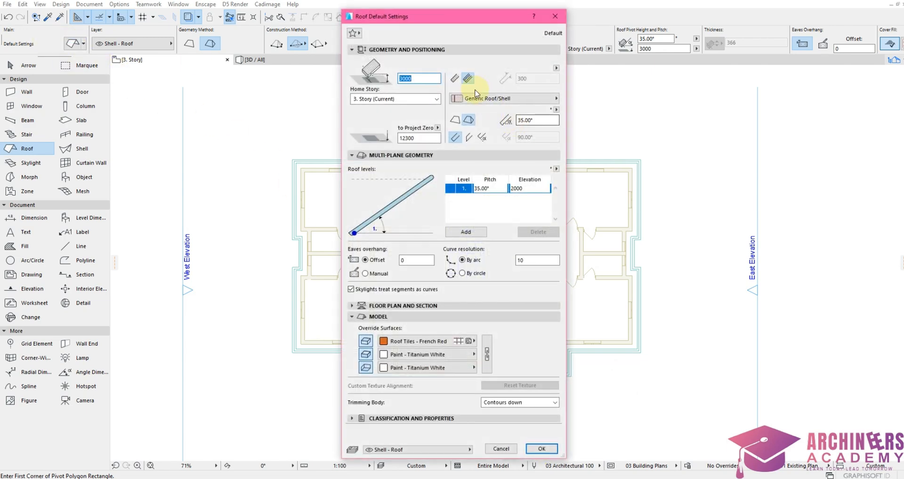
{"action": "left_click", "coordinate": [452, 80]}
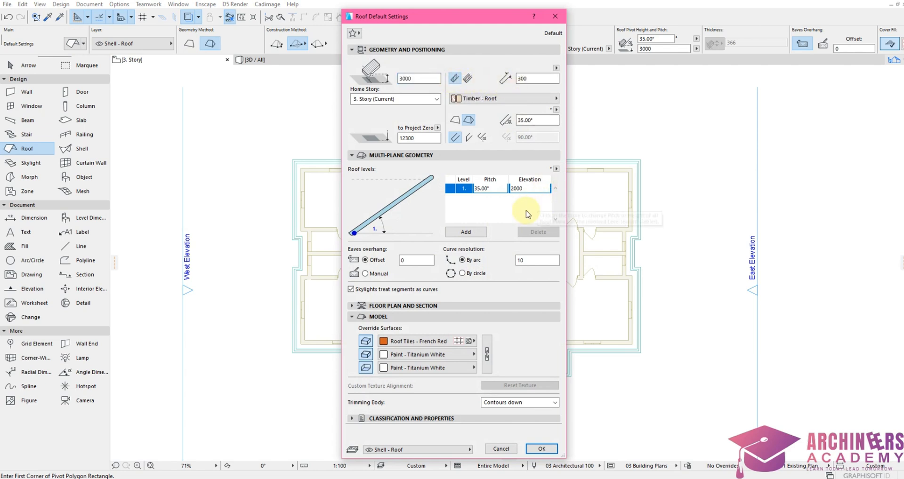
{"action": "left_click", "coordinate": [536, 450]}
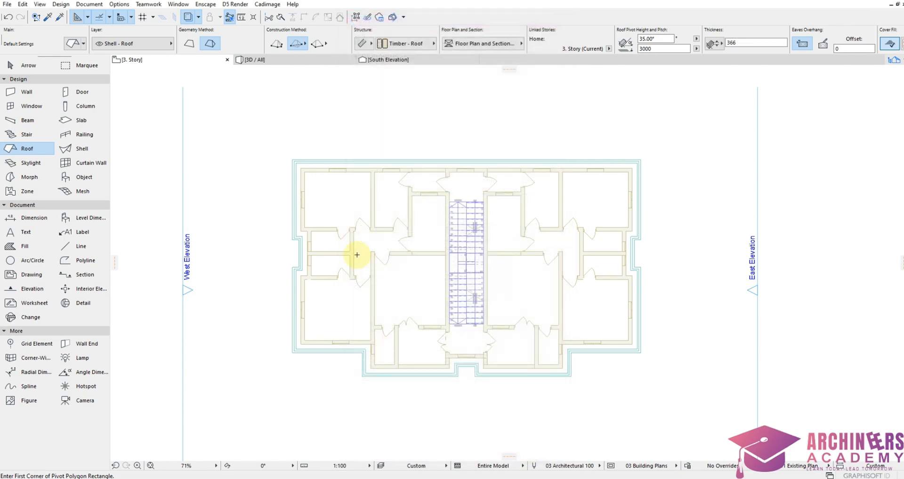
Step: Using the complex roof construction method, start the roof's pivot polygon along the outermost slab's north edge, from the northwest to the northeast corner
{"action": "scroll", "coordinate": [311, 170], "scroll_direction": "up", "scroll_amount": 5}
{"action": "left_click", "coordinate": [311, 183]}
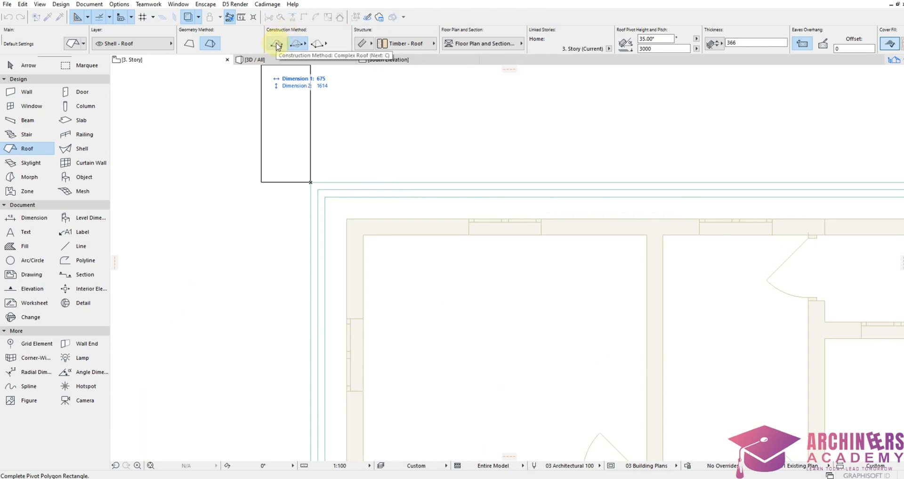
{"action": "left_click", "coordinate": [277, 44]}
{"action": "scroll", "coordinate": [301, 186], "scroll_direction": "down", "scroll_amount": 4}
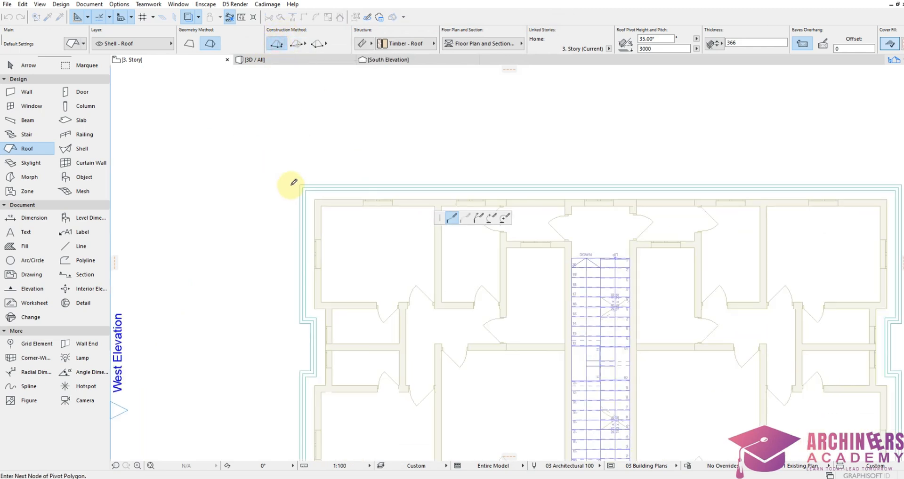
{"action": "scroll", "coordinate": [292, 186], "scroll_direction": "down", "scroll_amount": 2}
{"action": "scroll", "coordinate": [582, 174], "scroll_direction": "up", "scroll_amount": 3}
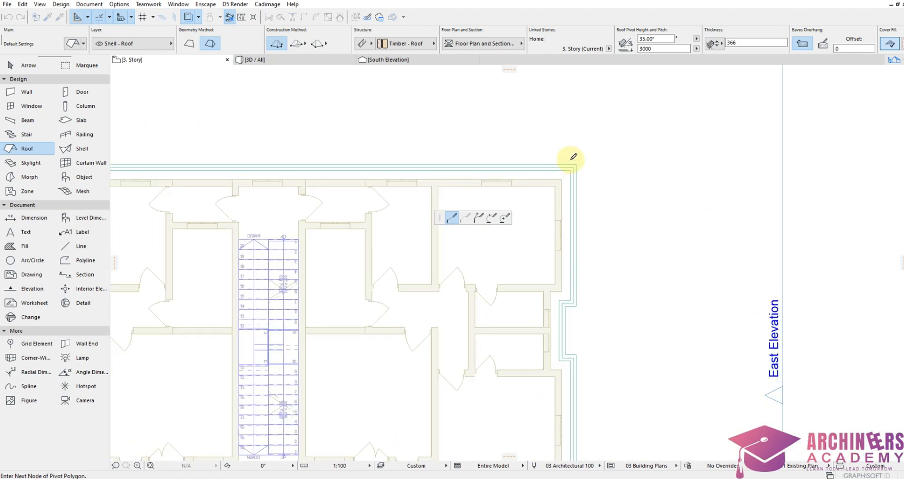
{"action": "scroll", "coordinate": [582, 159], "scroll_direction": "up", "scroll_amount": 2}
{"action": "left_click", "coordinate": [581, 167]}
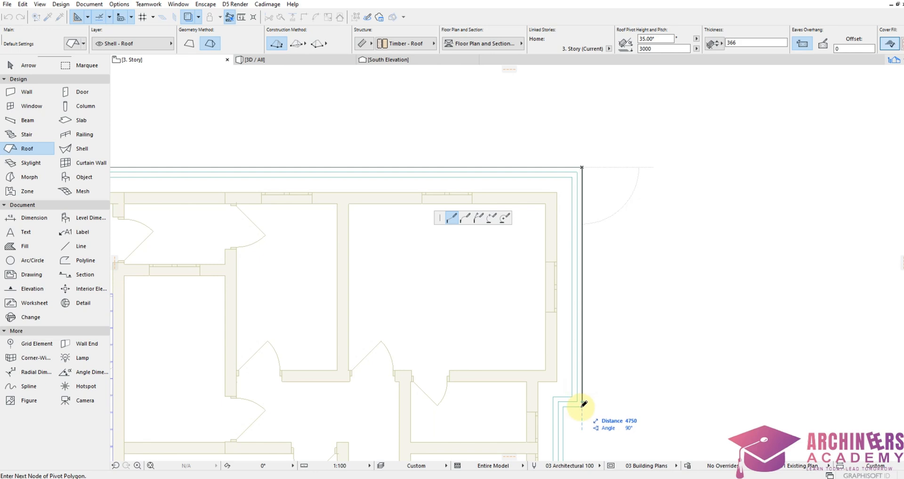
Step: Continue the roof's pivot polygon along the outer slab's east side, following the recess down to the southeast corner
{"action": "left_click", "coordinate": [562, 406]}
{"action": "scroll", "coordinate": [585, 191], "scroll_direction": "down", "scroll_amount": 4}
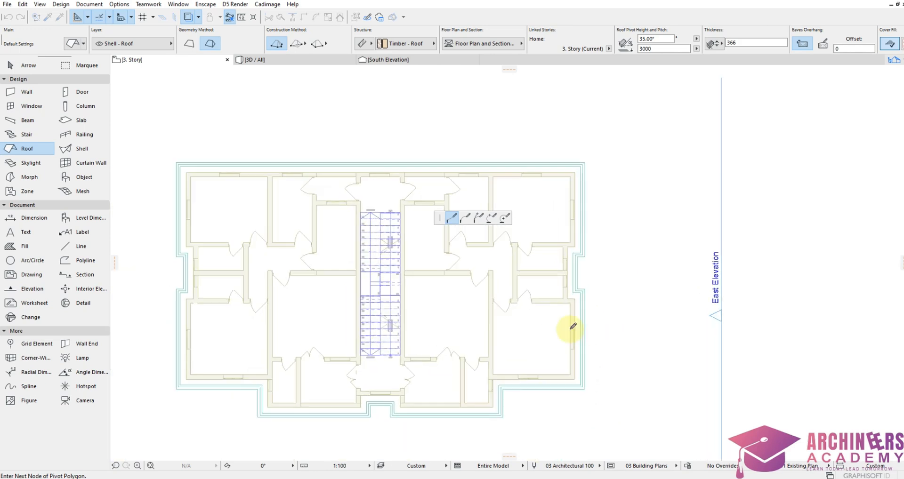
{"action": "scroll", "coordinate": [573, 292], "scroll_direction": "up", "scroll_amount": 5}
{"action": "left_click", "coordinate": [591, 182]}
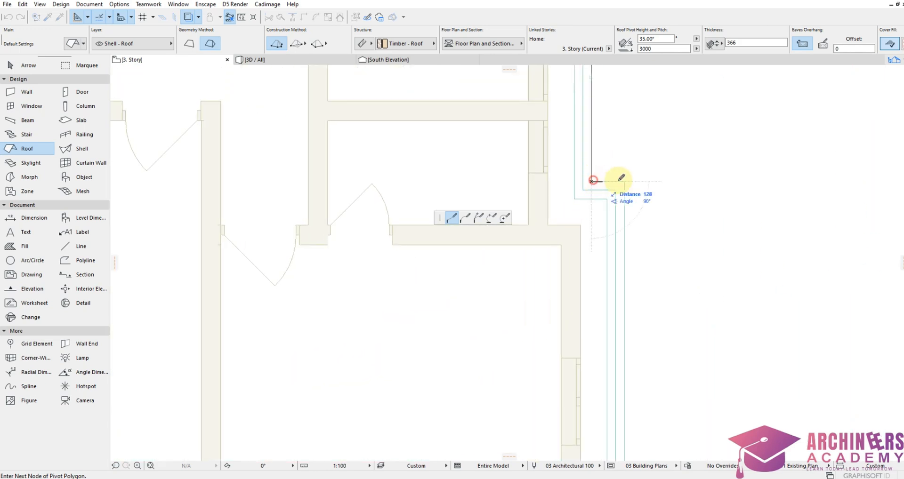
{"action": "scroll", "coordinate": [732, 227], "scroll_direction": "down", "scroll_amount": 3}
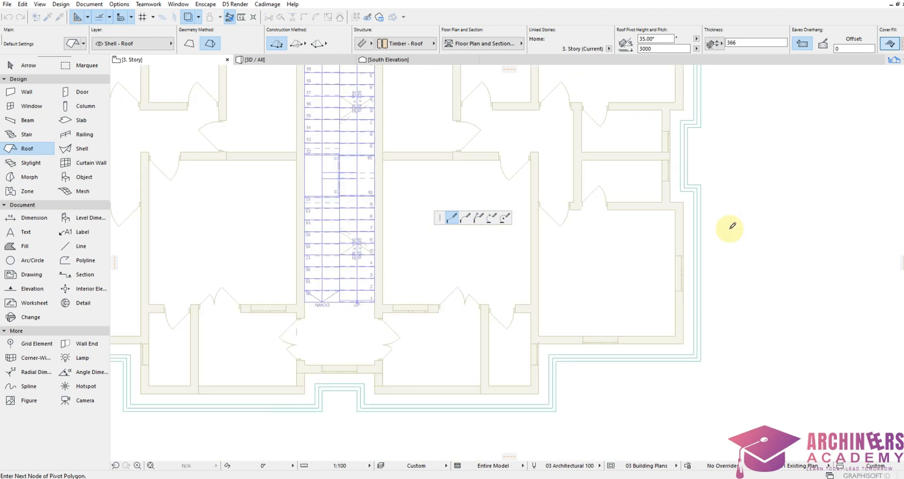
{"action": "scroll", "coordinate": [705, 341], "scroll_direction": "up", "scroll_amount": 3}
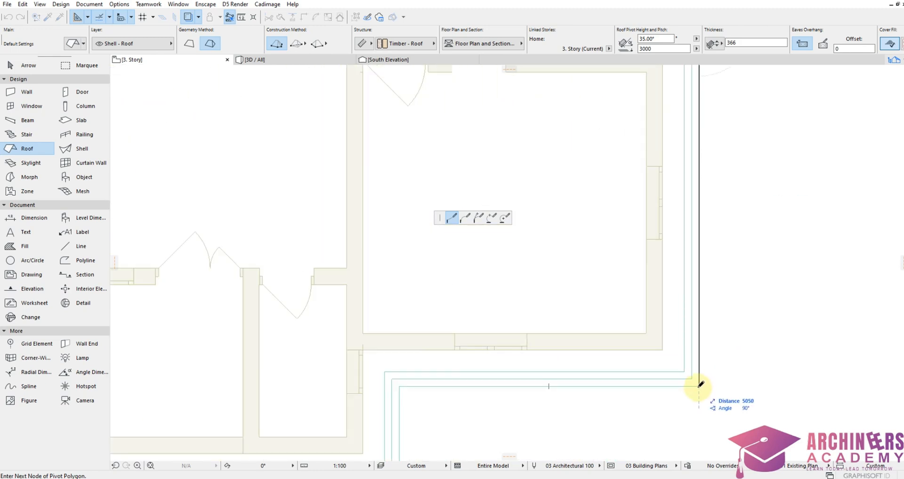
{"action": "left_click", "coordinate": [699, 387]}
Step: Trace the roof outline along the eastern half of the south edge, around the projecting step and into the central entrance notch
{"action": "scroll", "coordinate": [700, 276], "scroll_direction": "down", "scroll_amount": 3}
{"action": "scroll", "coordinate": [656, 303], "scroll_direction": "up", "scroll_amount": 4}
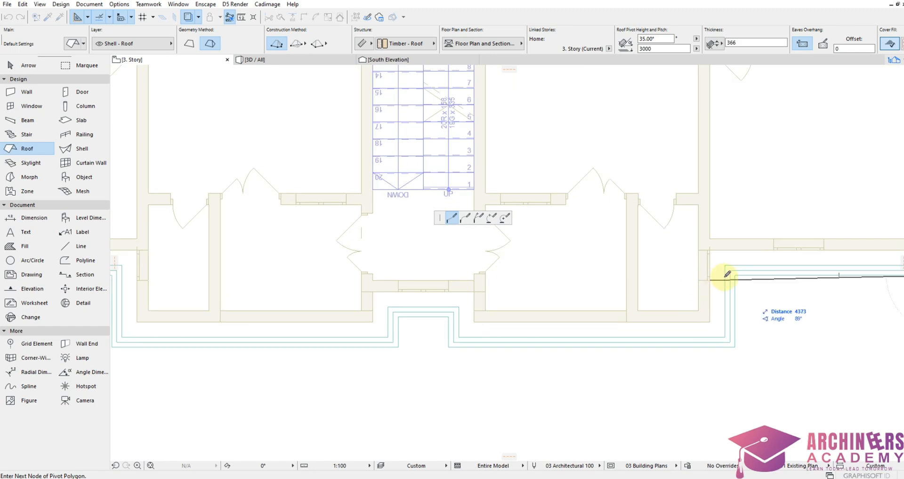
{"action": "left_click", "coordinate": [735, 275]}
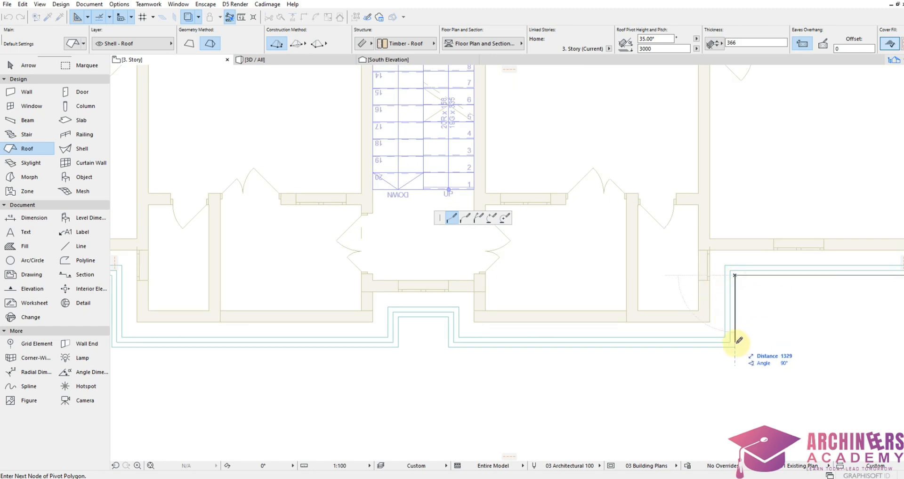
{"action": "left_click", "coordinate": [735, 348]}
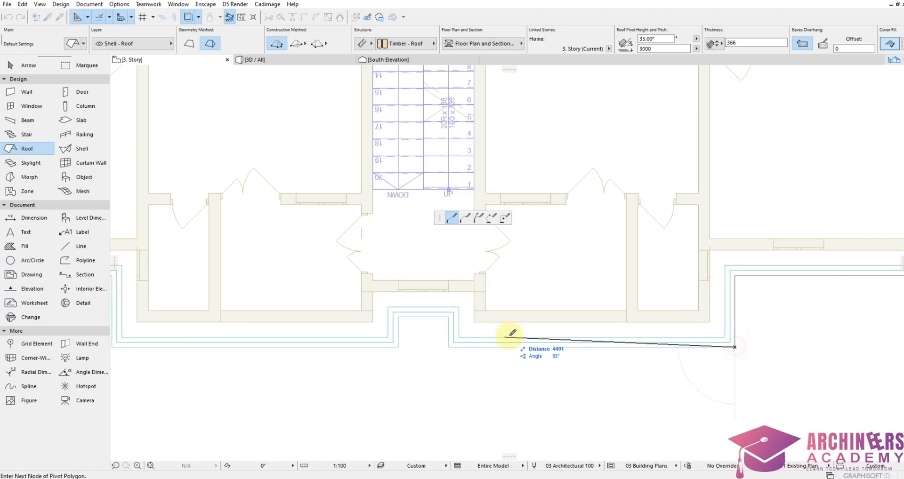
{"action": "left_click", "coordinate": [449, 347]}
{"action": "left_click", "coordinate": [449, 317]}
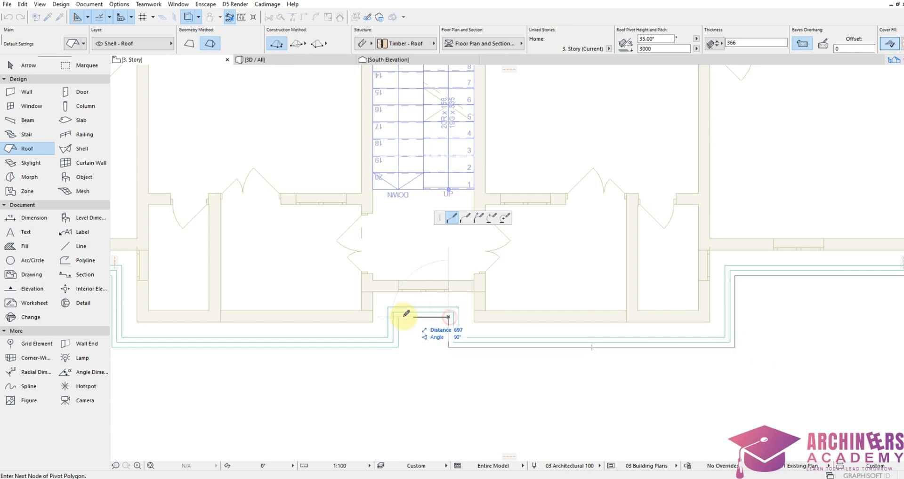
{"action": "left_click", "coordinate": [399, 317]}
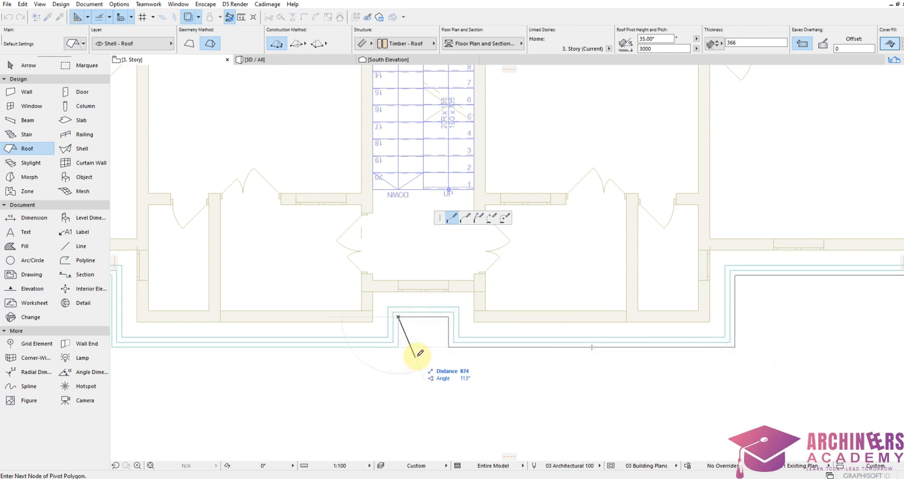
Step: Carry the roof outline out of the entrance notch and along the western half of the south projection to its inner corner
{"action": "scroll", "coordinate": [377, 362], "scroll_direction": "down", "scroll_amount": 3}
{"action": "scroll", "coordinate": [613, 328], "scroll_direction": "up", "scroll_amount": 2}
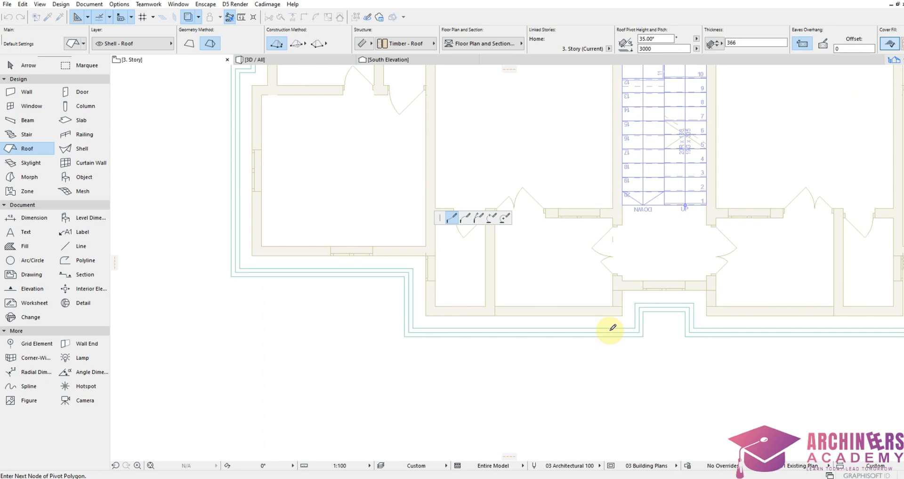
{"action": "left_click", "coordinate": [643, 336]}
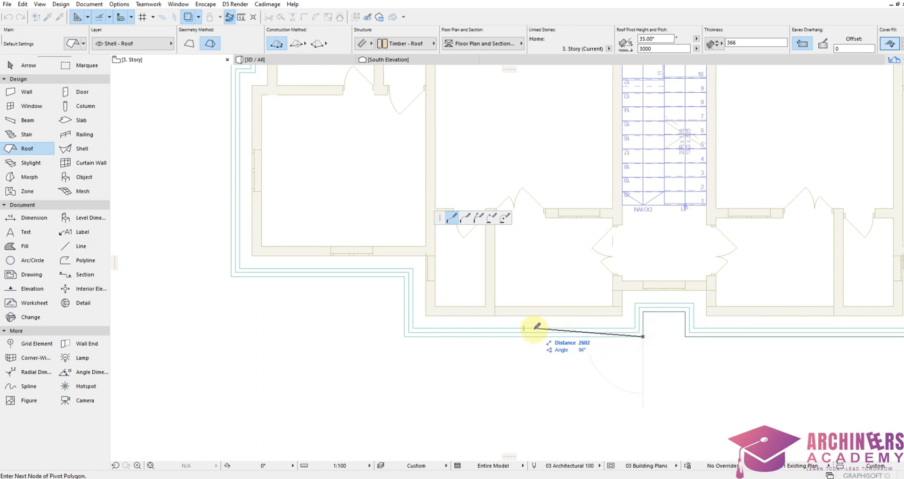
{"action": "scroll", "coordinate": [380, 329], "scroll_direction": "up", "scroll_amount": 3}
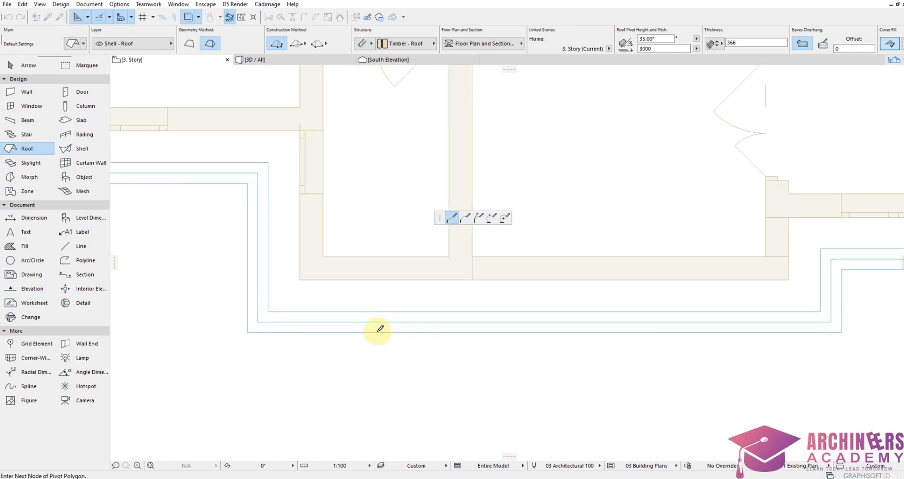
{"action": "left_click", "coordinate": [248, 331]}
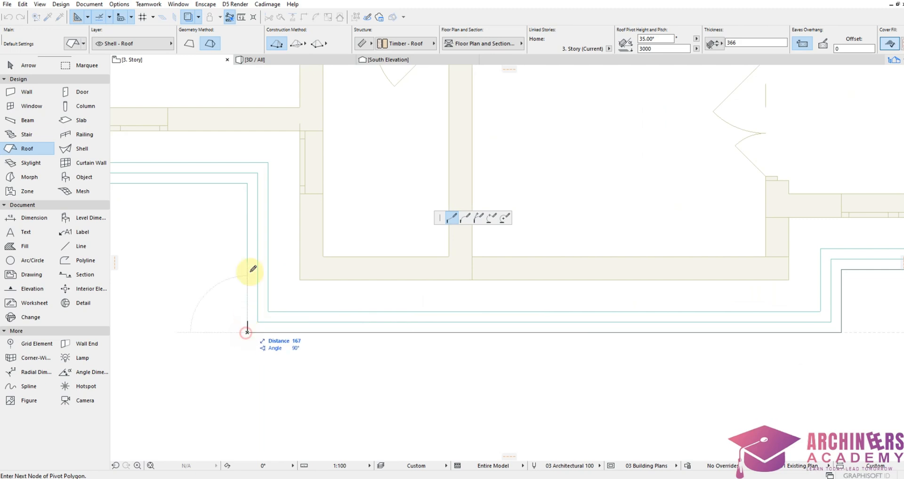
{"action": "left_click", "coordinate": [247, 184]}
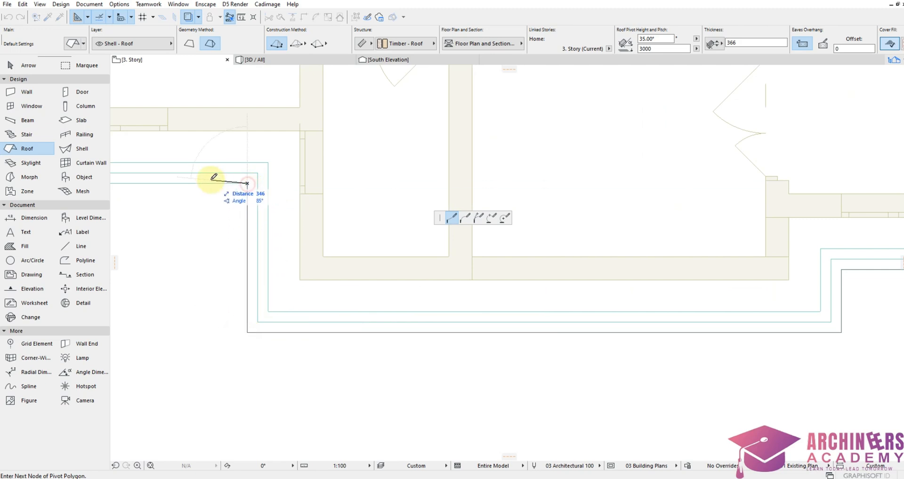
Step: Extend the roof outline to the slab's southwest corner and up the west side to the start of the recess
{"action": "scroll", "coordinate": [712, 262], "scroll_direction": "down", "scroll_amount": 6}
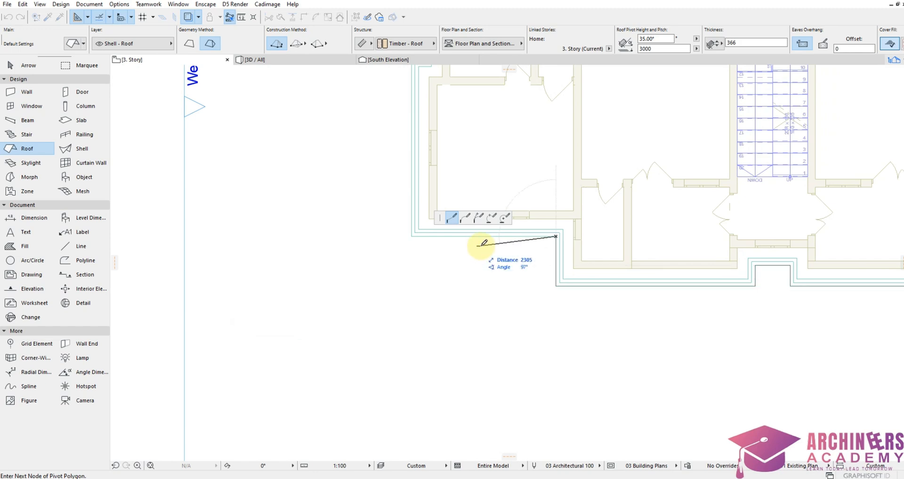
{"action": "scroll", "coordinate": [428, 235], "scroll_direction": "up", "scroll_amount": 1}
{"action": "scroll", "coordinate": [428, 233], "scroll_direction": "up", "scroll_amount": 2}
{"action": "left_click", "coordinate": [395, 237]}
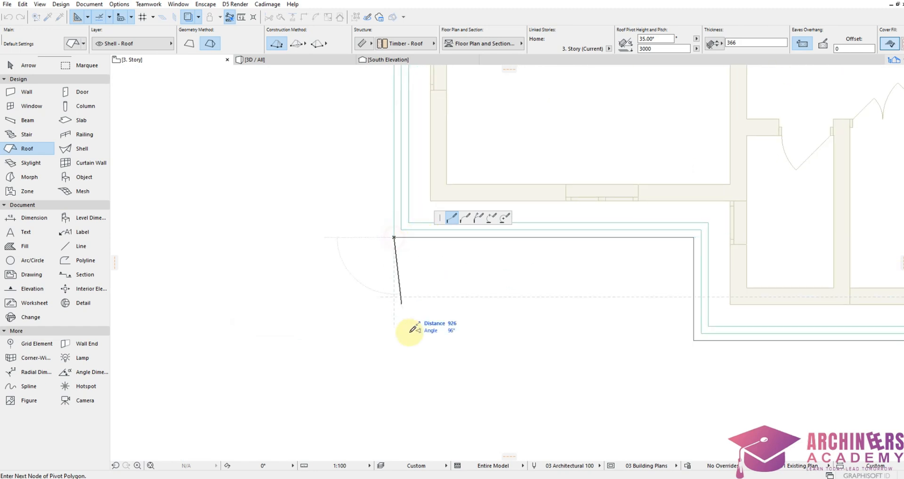
{"action": "scroll", "coordinate": [414, 306], "scroll_direction": "down", "scroll_amount": 4}
{"action": "scroll", "coordinate": [417, 142], "scroll_direction": "up", "scroll_amount": 5}
{"action": "scroll", "coordinate": [413, 133], "scroll_direction": "up", "scroll_amount": 3}
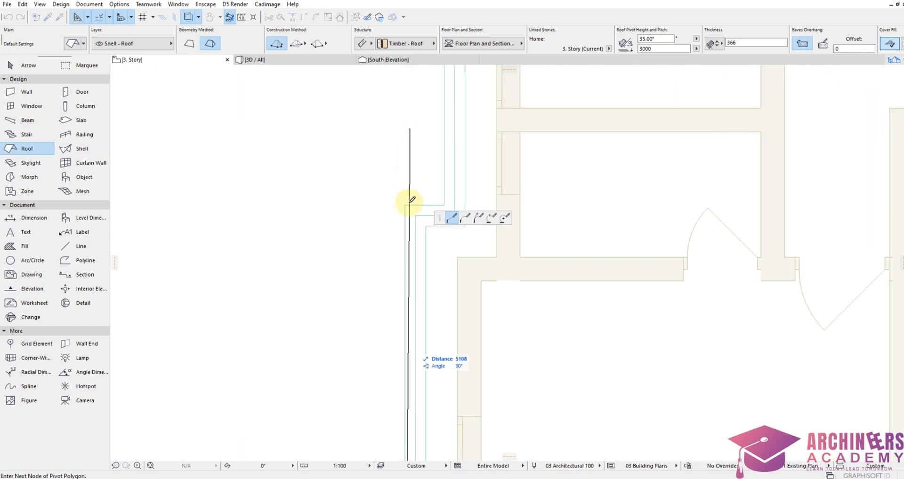
{"action": "left_click", "coordinate": [405, 205]}
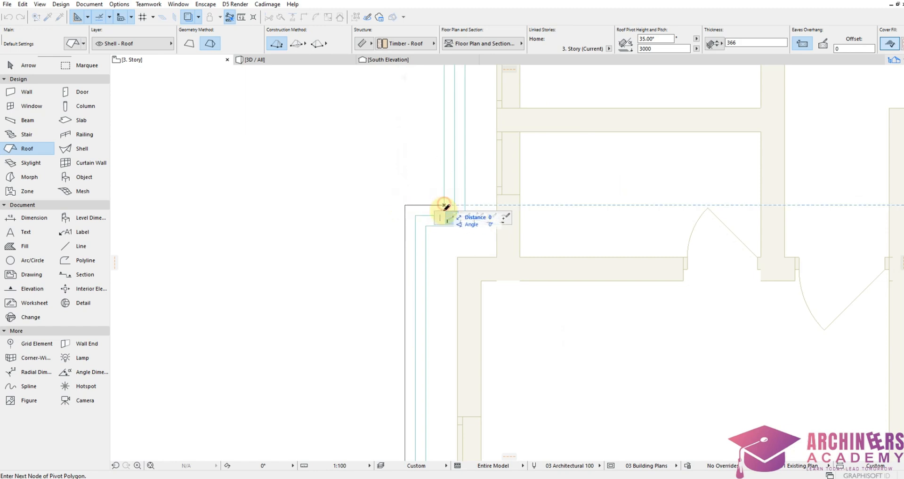
Step: Trace the west side recess and close the roof polygon at the northwest corner to create the multi-plane roof
{"action": "scroll", "coordinate": [449, 216], "scroll_direction": "down", "scroll_amount": 3}
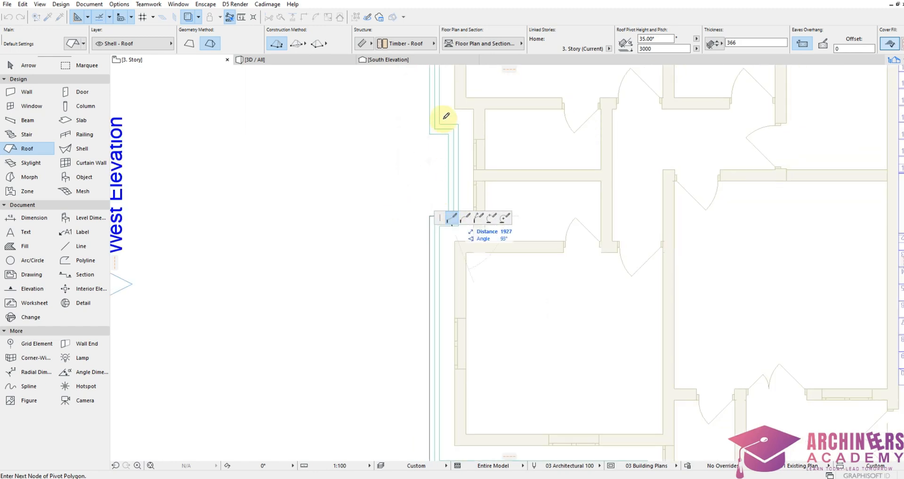
{"action": "scroll", "coordinate": [447, 120], "scroll_direction": "up", "scroll_amount": 3}
{"action": "left_click", "coordinate": [454, 150]}
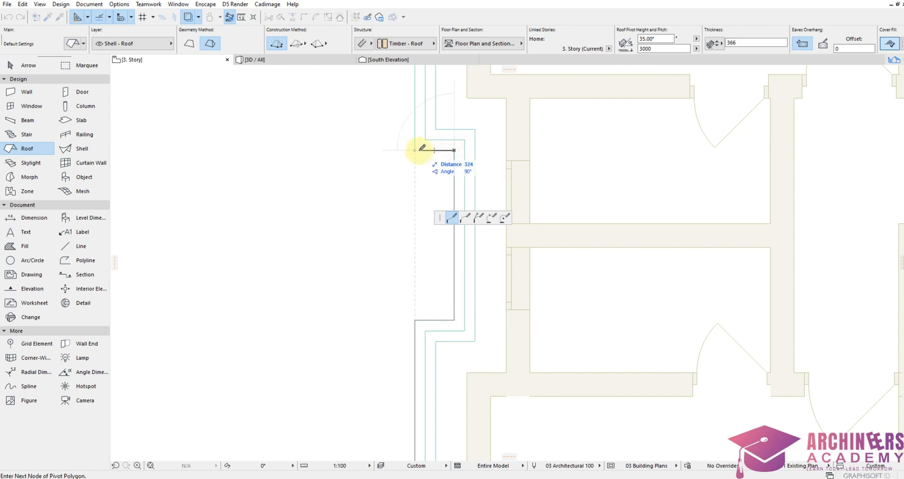
{"action": "left_click", "coordinate": [416, 149]}
{"action": "scroll", "coordinate": [414, 228], "scroll_direction": "down", "scroll_amount": 3}
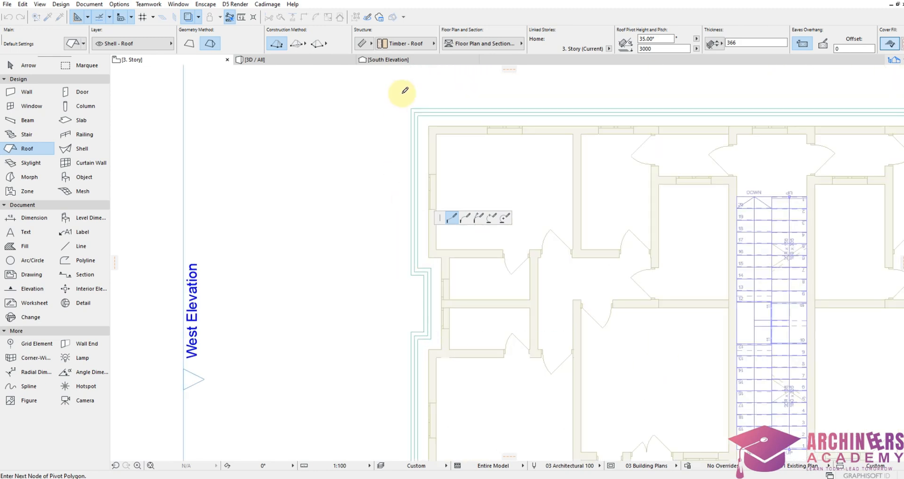
{"action": "scroll", "coordinate": [404, 91], "scroll_direction": "up", "scroll_amount": 5}
{"action": "left_click", "coordinate": [425, 131]}
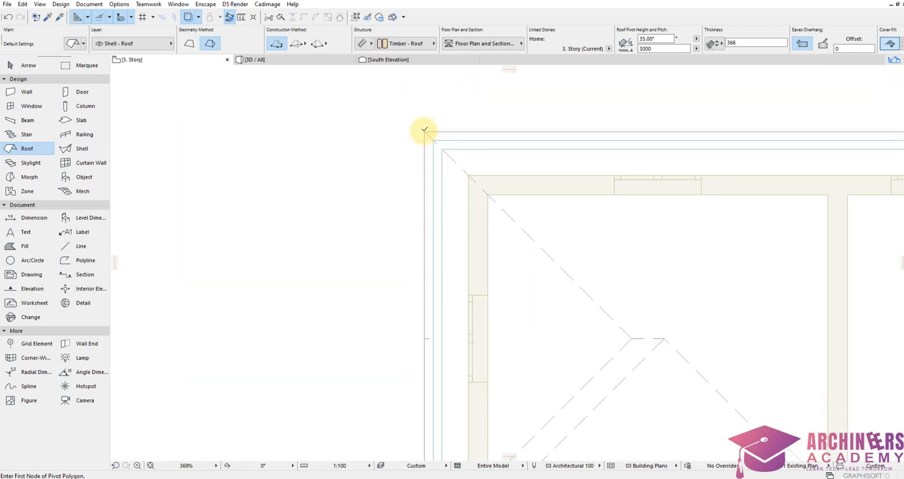
Step: Select the South Elevation marker on the plan and open that elevation with the current view settings
{"action": "scroll", "coordinate": [351, 157], "scroll_direction": "down", "scroll_amount": 6}
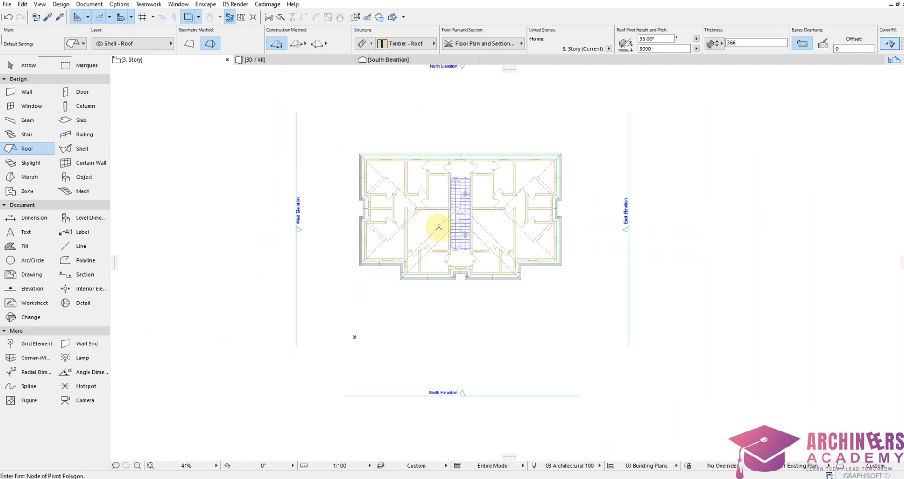
{"action": "scroll", "coordinate": [438, 227], "scroll_direction": "up", "scroll_amount": 1}
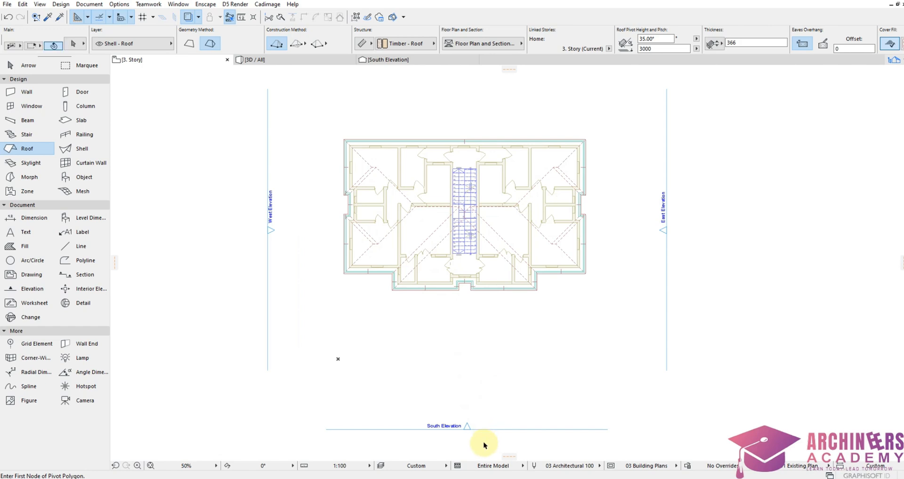
{"action": "left_click_drag", "start_coordinate": [484, 446], "coordinate": [420, 378], "text": "shift"}
{"action": "right_click", "coordinate": [452, 373]}
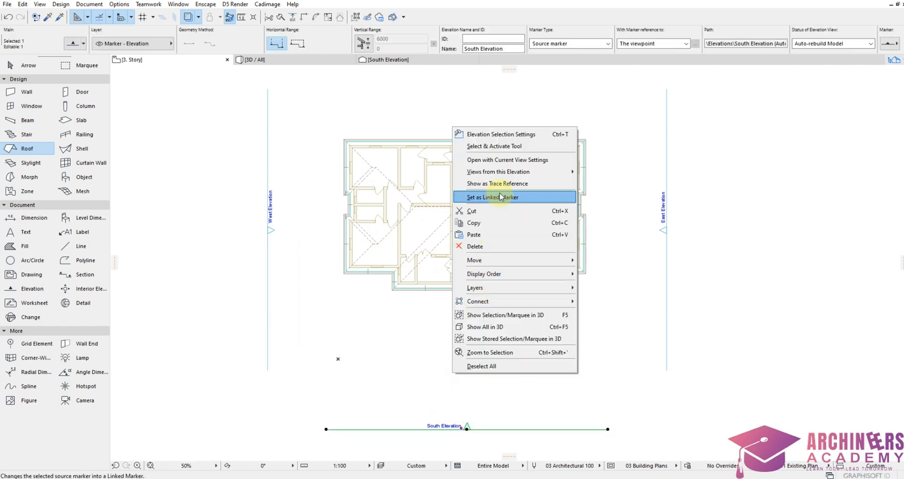
{"action": "left_click", "coordinate": [516, 162]}
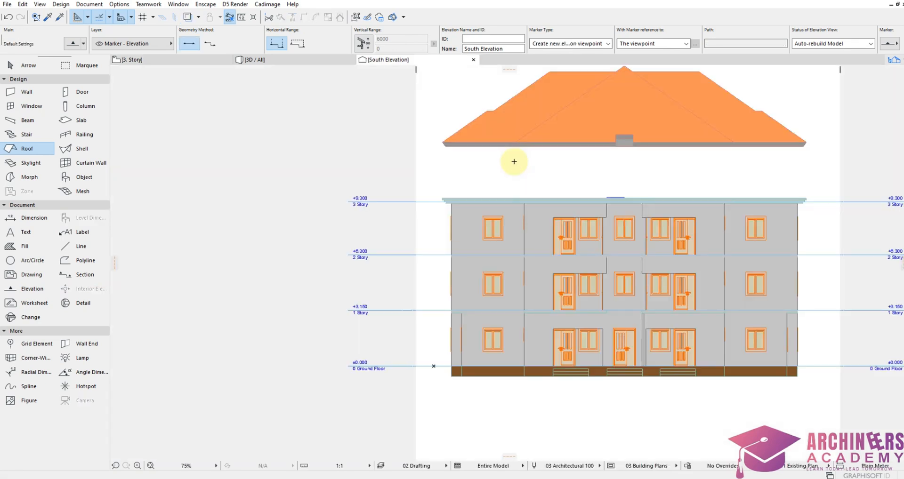
{"action": "scroll", "coordinate": [434, 222], "scroll_direction": "down", "scroll_amount": 3}
{"action": "scroll", "coordinate": [564, 205], "scroll_direction": "up", "scroll_amount": 5}
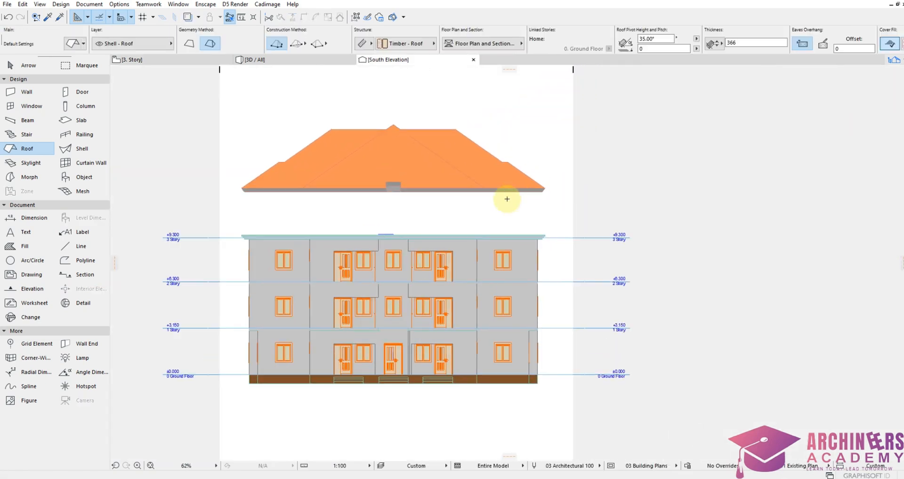
Step: Select the multi-plane roof in the elevation and move it by its east eave corner down to the uppermost stepped slab
{"action": "left_click", "coordinate": [562, 179]}
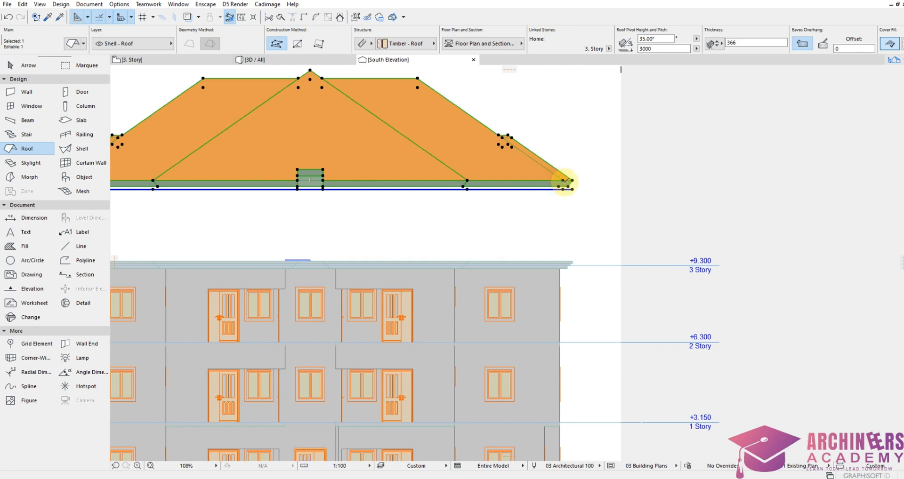
{"action": "key", "text": "ctrl+d"}
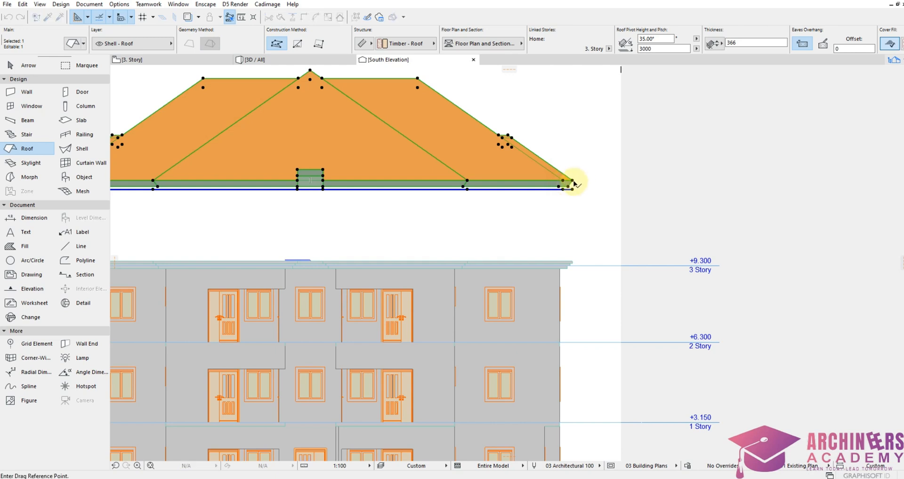
{"action": "left_click", "coordinate": [572, 181]}
{"action": "scroll", "coordinate": [579, 273], "scroll_direction": "up", "scroll_amount": 5}
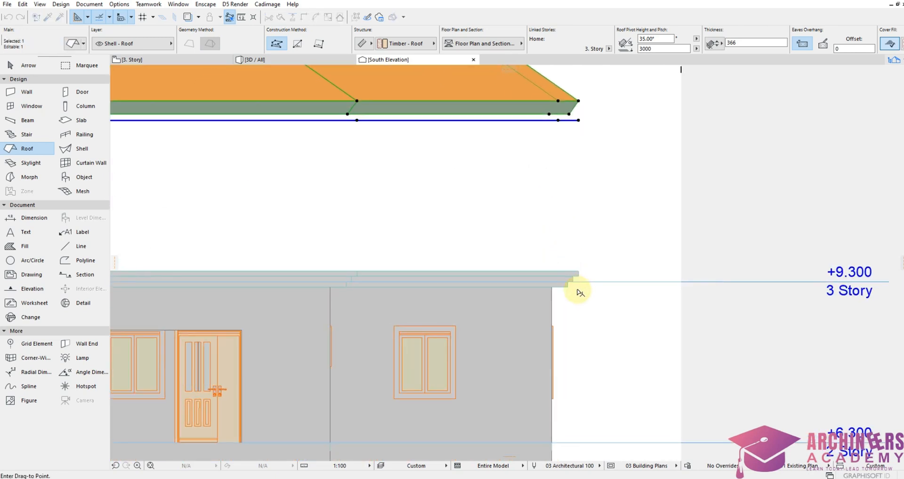
{"action": "left_click", "coordinate": [580, 259]}
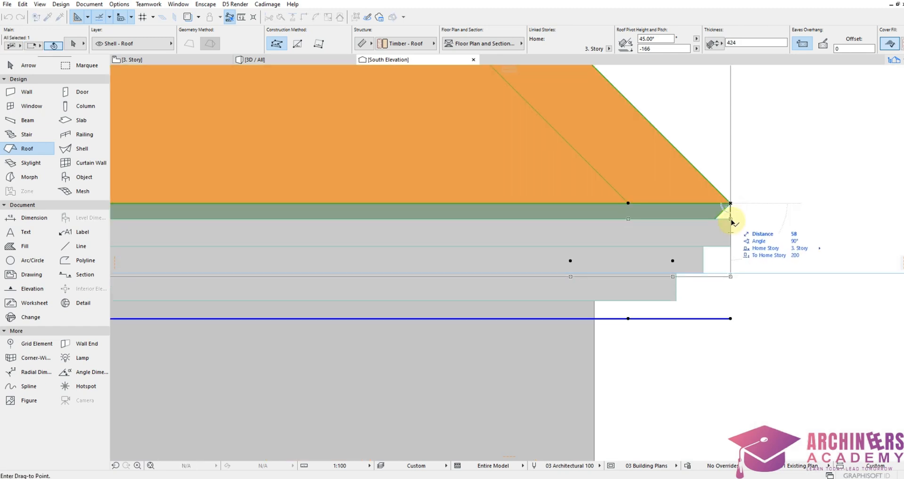
Step: Set the roof pitch to 45° and lower the roof a further 58 mm so its eave corner meets the uppermost slab's top corner
{"action": "left_click", "coordinate": [731, 219]}
{"action": "scroll", "coordinate": [767, 307], "scroll_direction": "down", "scroll_amount": 6}
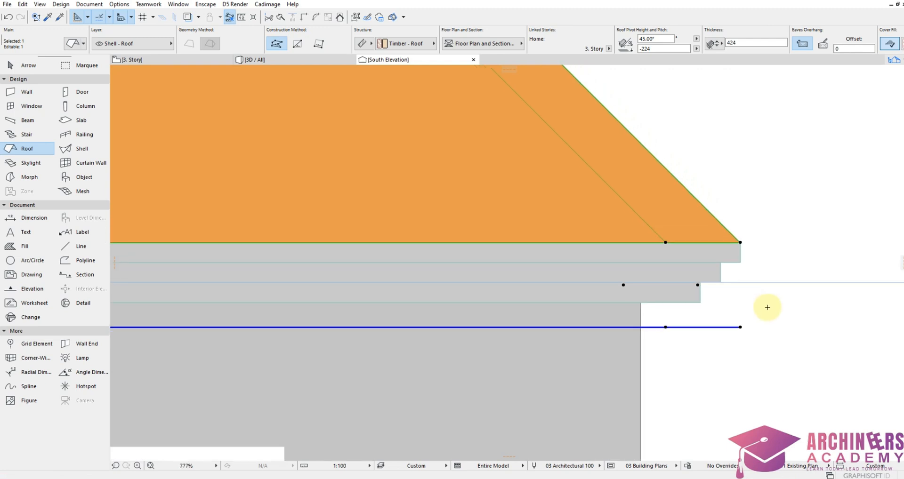
{"action": "scroll", "coordinate": [768, 308], "scroll_direction": "down", "scroll_amount": 3}
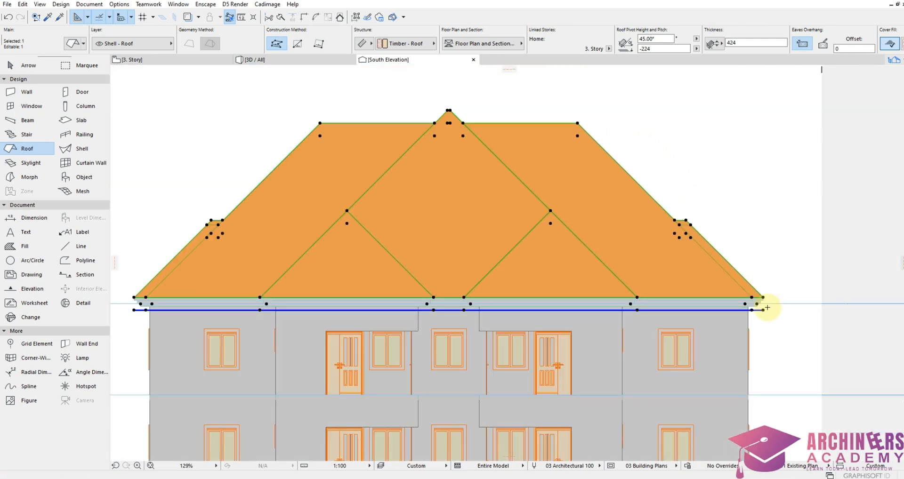
Step: Show the building in 3D and examine the tiled roof and its seating on the stepped slabs from the front and side
{"action": "key", "text": "F3"}
{"action": "scroll", "coordinate": [597, 284], "scroll_direction": "down", "scroll_amount": 2}
{"action": "middle_click_drag", "start_coordinate": [485, 311], "coordinate": [490, 294], "text": "shift"}
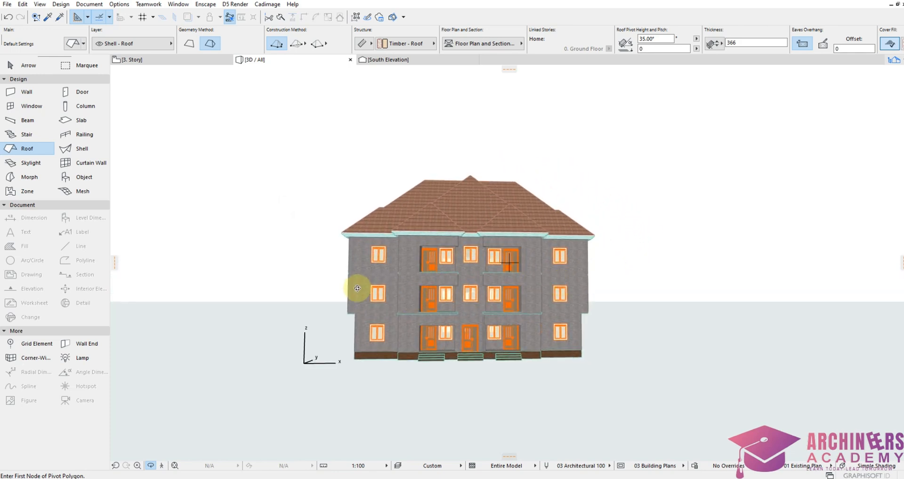
{"action": "middle_click_drag", "start_coordinate": [357, 288], "coordinate": [567, 275], "text": "shift"}
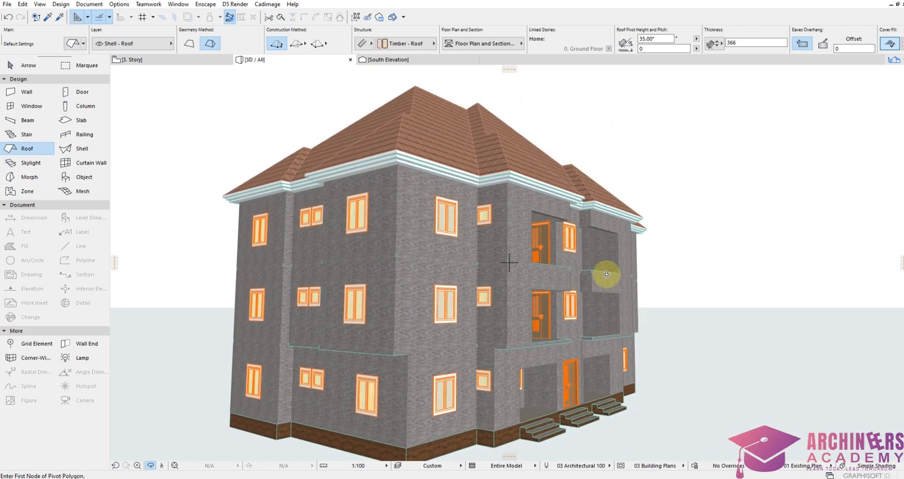
{"action": "scroll", "coordinate": [630, 301], "scroll_direction": "up", "scroll_amount": 3}
{"action": "scroll", "coordinate": [560, 251], "scroll_direction": "down", "scroll_amount": 5}
{"action": "middle_click_drag", "start_coordinate": [587, 276], "coordinate": [434, 275], "text": "shift"}
{"action": "scroll", "coordinate": [443, 327], "scroll_direction": "up", "scroll_amount": 3}
{"action": "scroll", "coordinate": [443, 327], "scroll_direction": "down", "scroll_amount": 3}
{"action": "middle_click_drag", "start_coordinate": [631, 302], "coordinate": [618, 322], "text": "shift"}
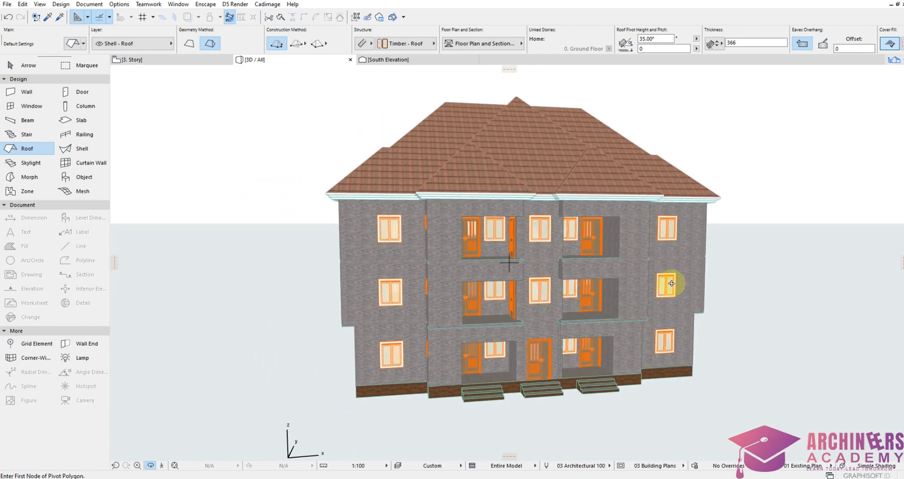
{"action": "middle_click_drag", "start_coordinate": [674, 377], "coordinate": [520, 296], "text": "shift"}
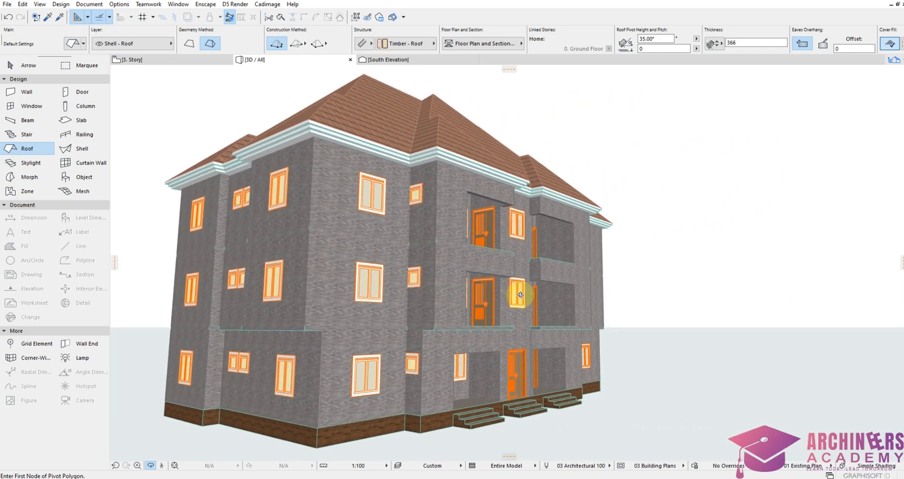